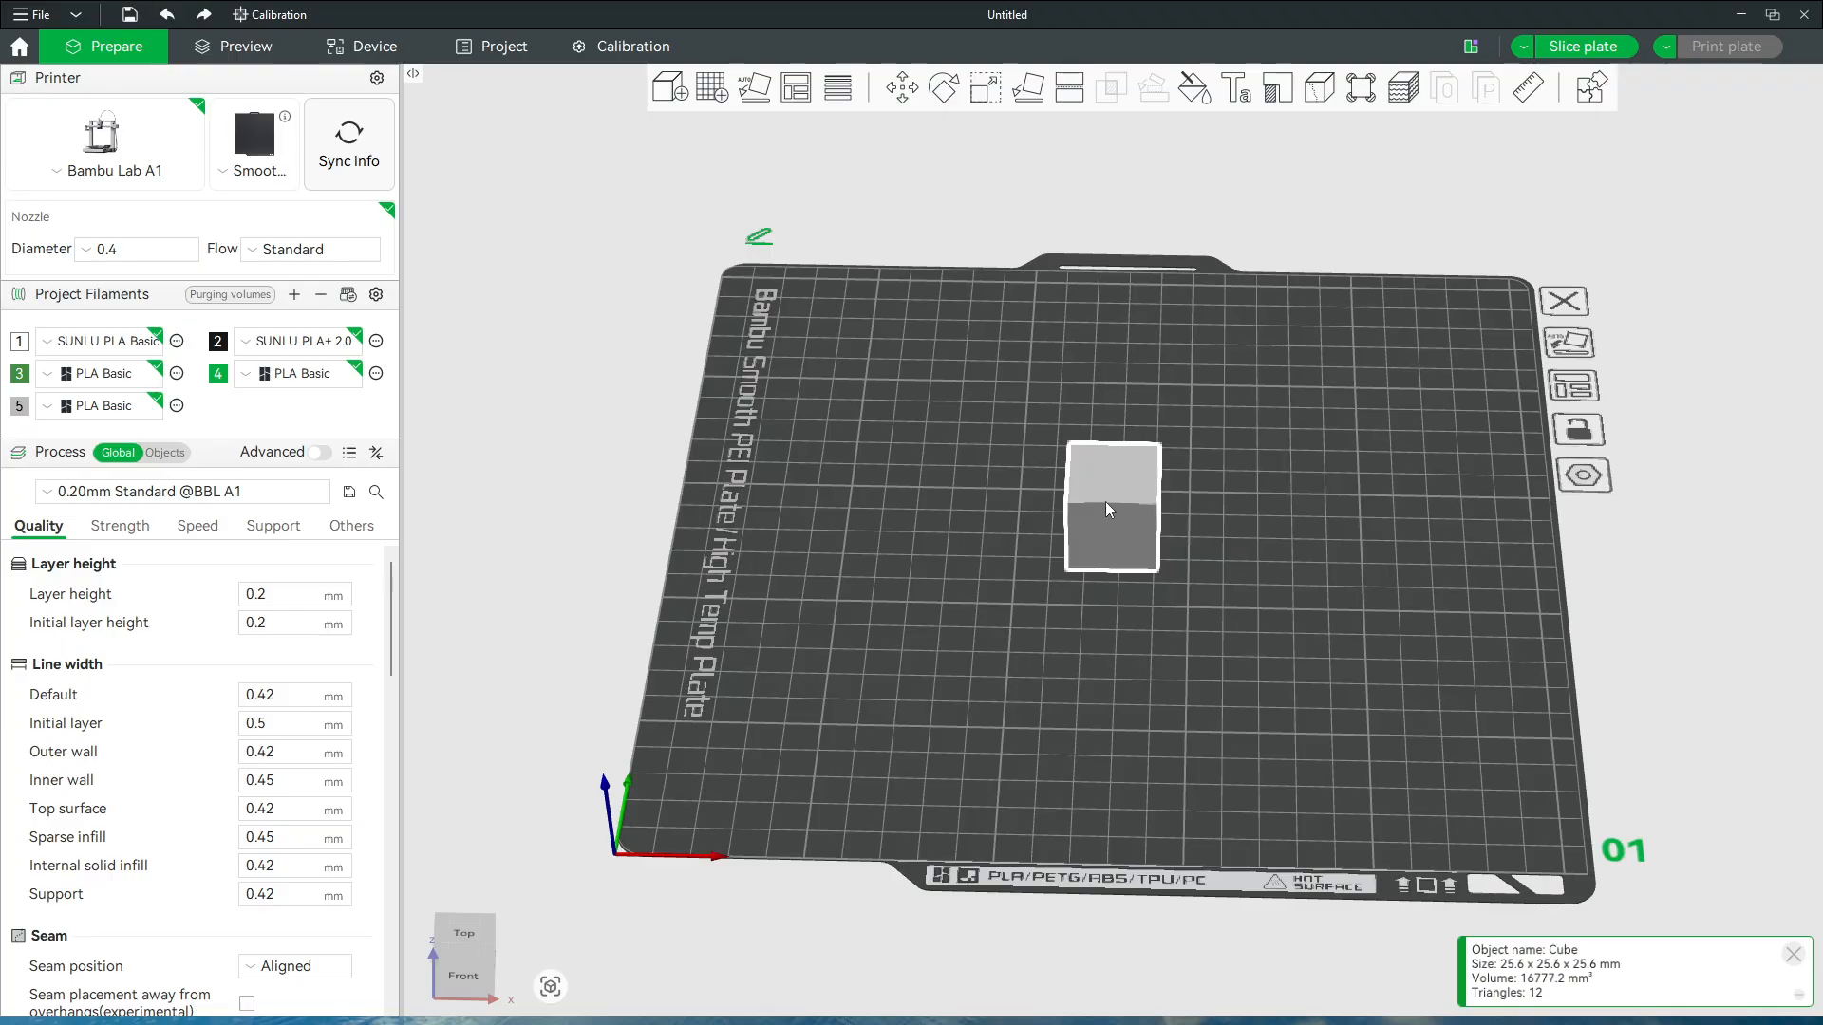
Scale the cube uniformly to a size of 20 mm
right_click(1105, 501)
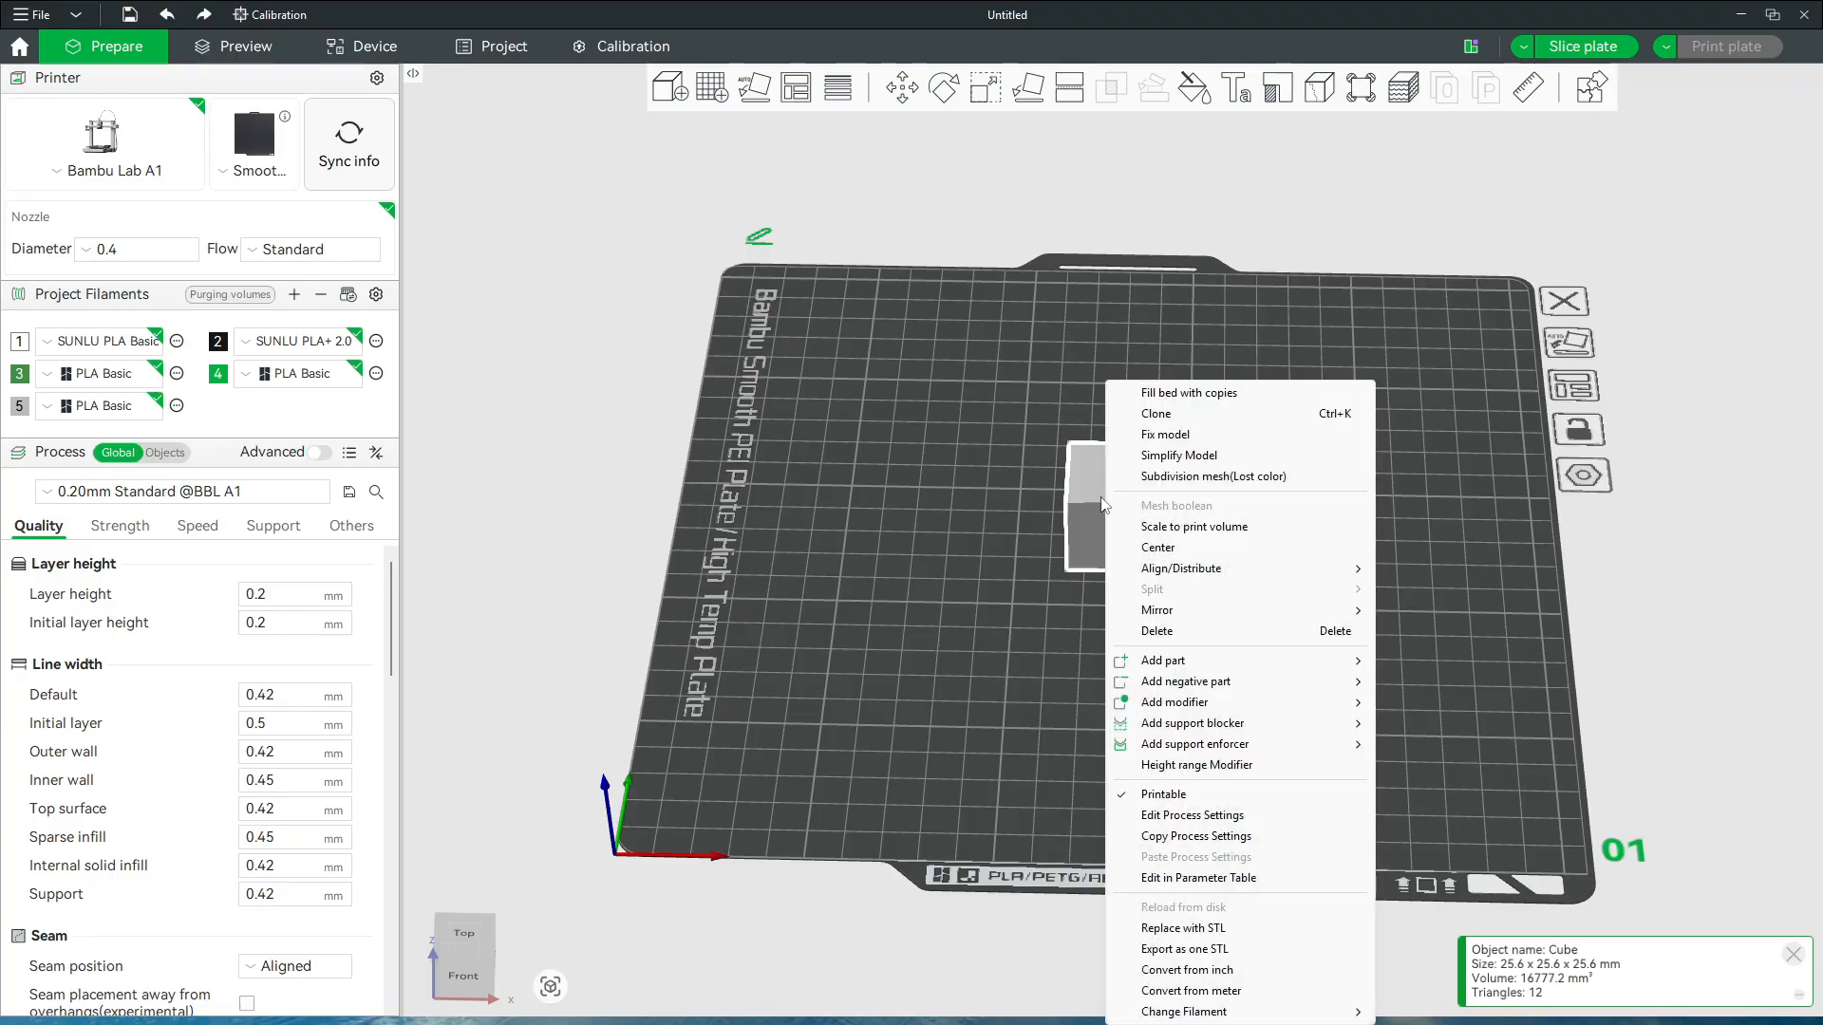
click(984, 87)
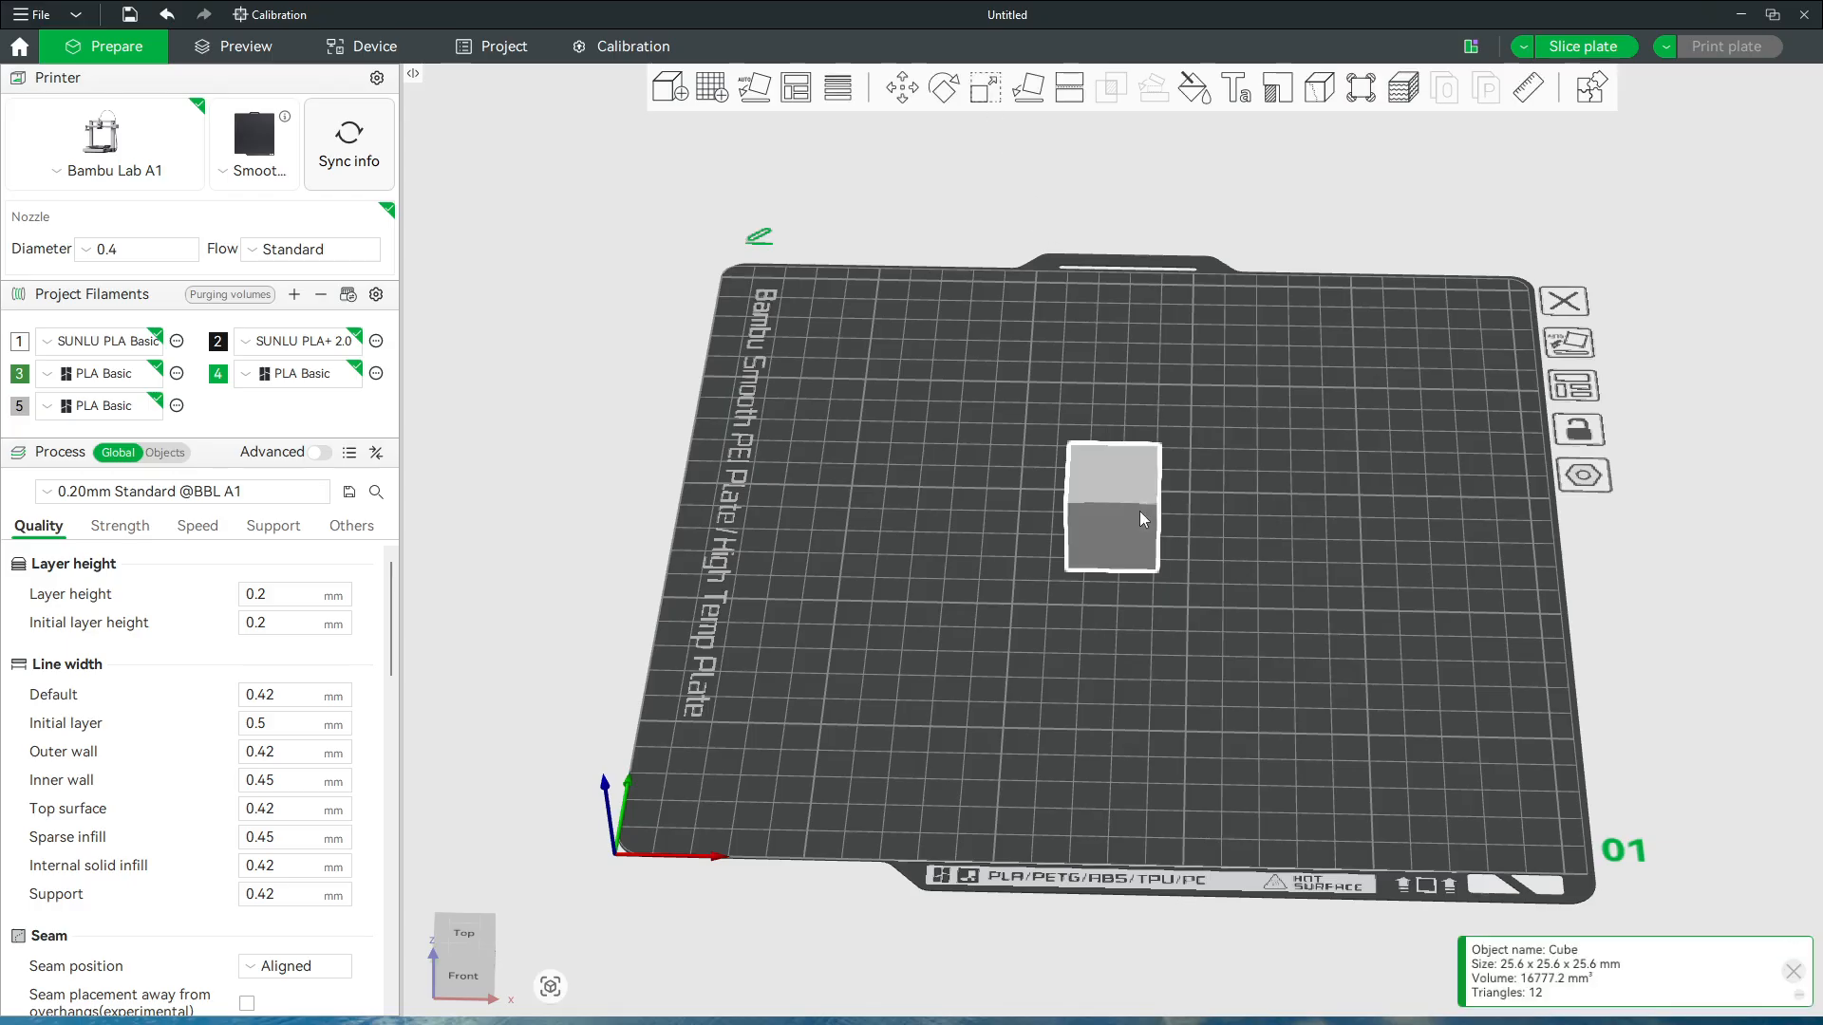
click(987, 88)
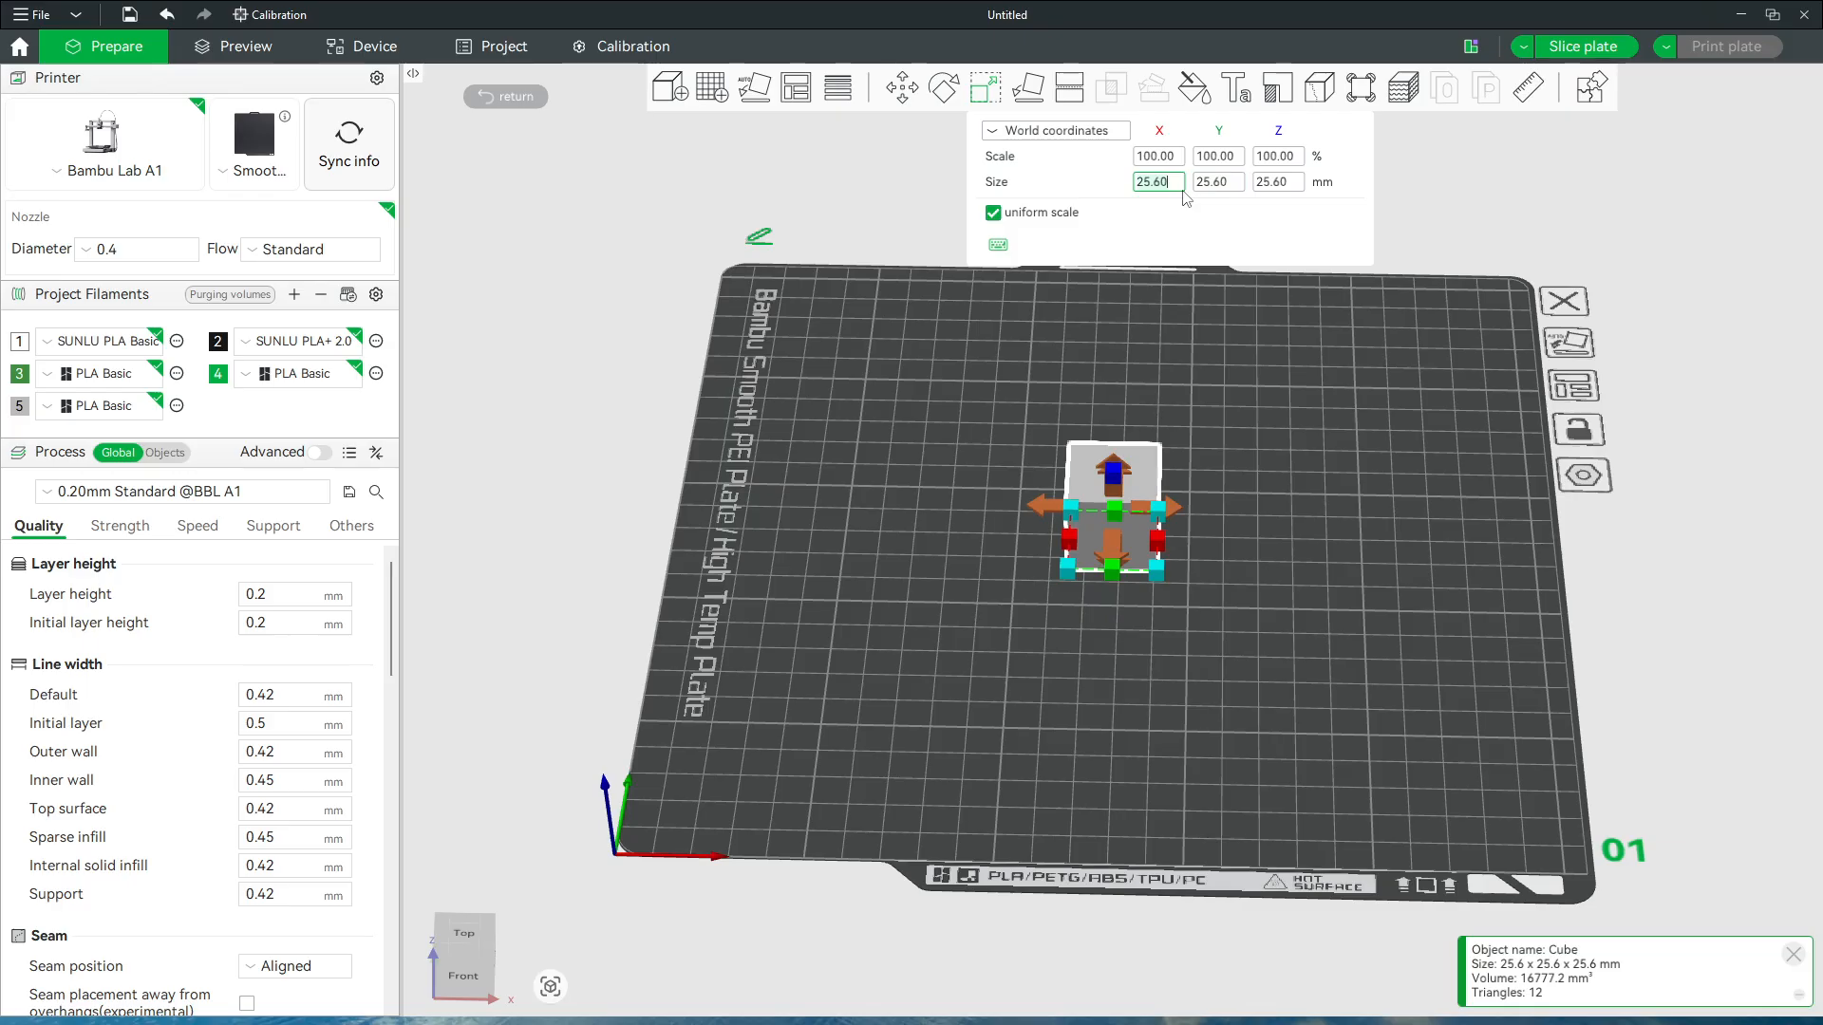
key(BackSpace)
key(BackSpace)
key(BackSpace)
key(BackSpace)
key(BackSpace)
text(20)
key(Return)
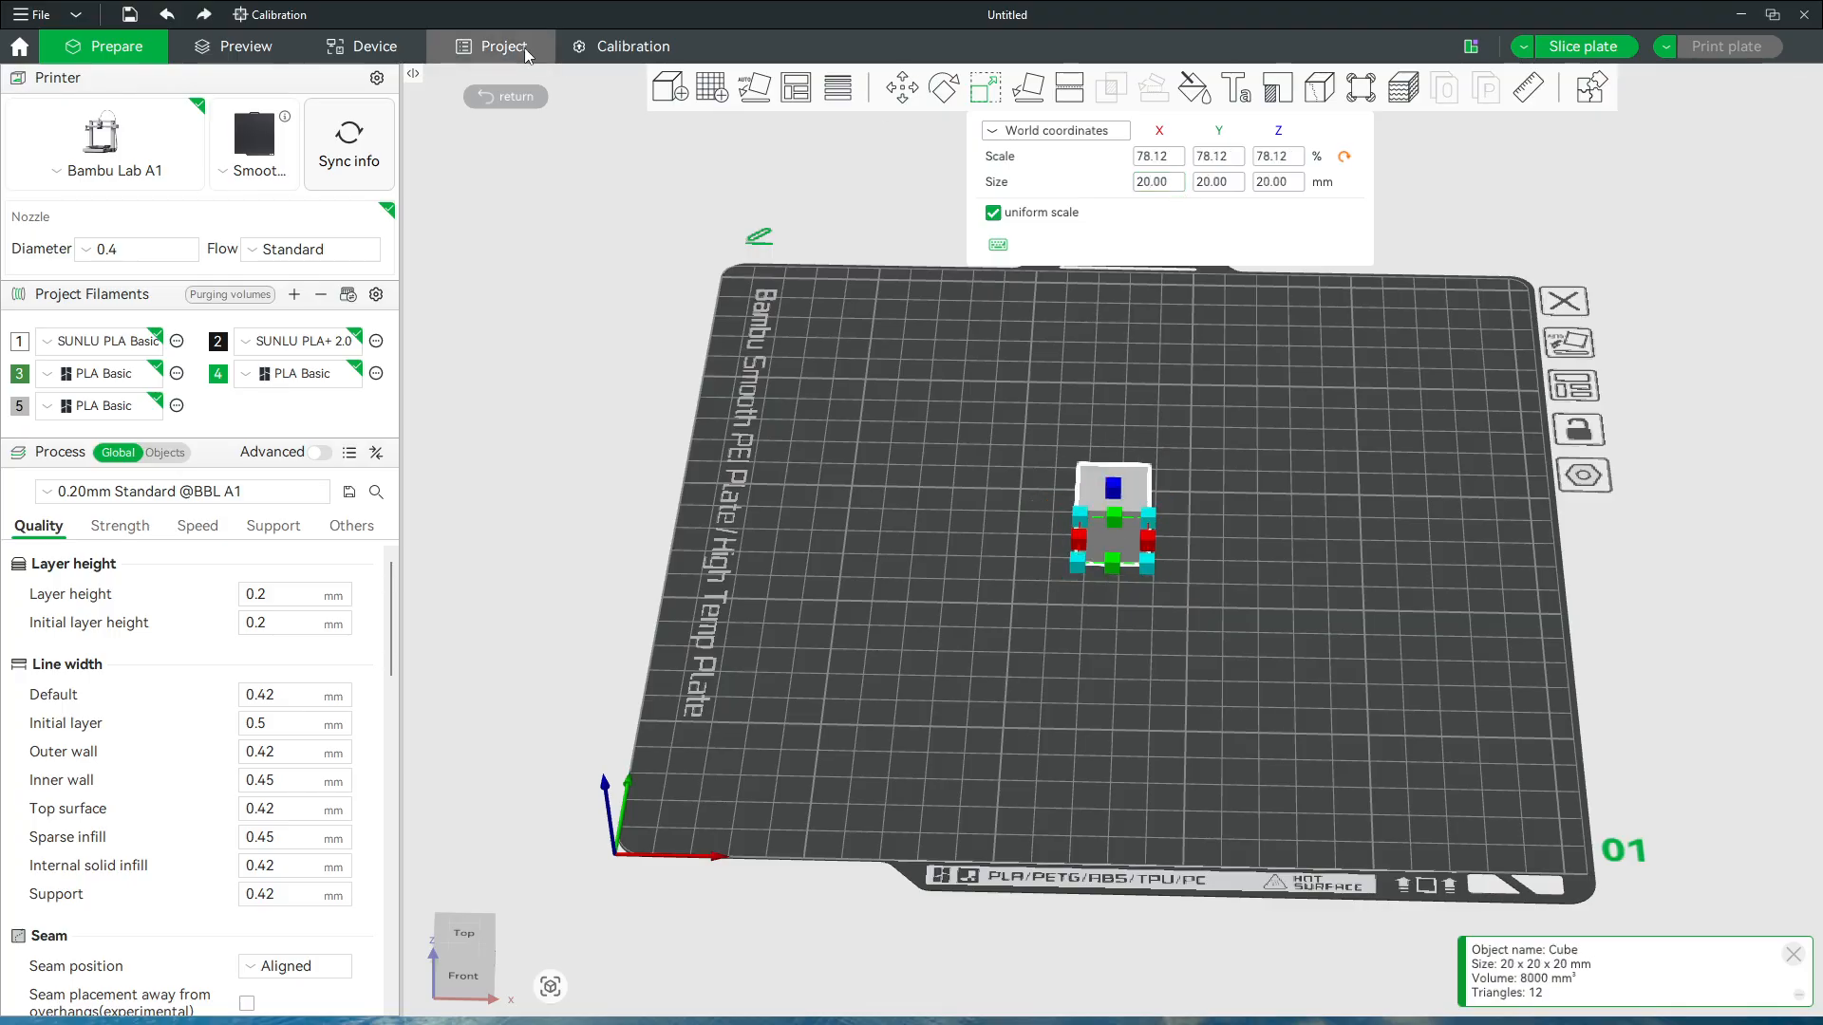
click(537, 101)
scroll(1016, 596, up, 2)
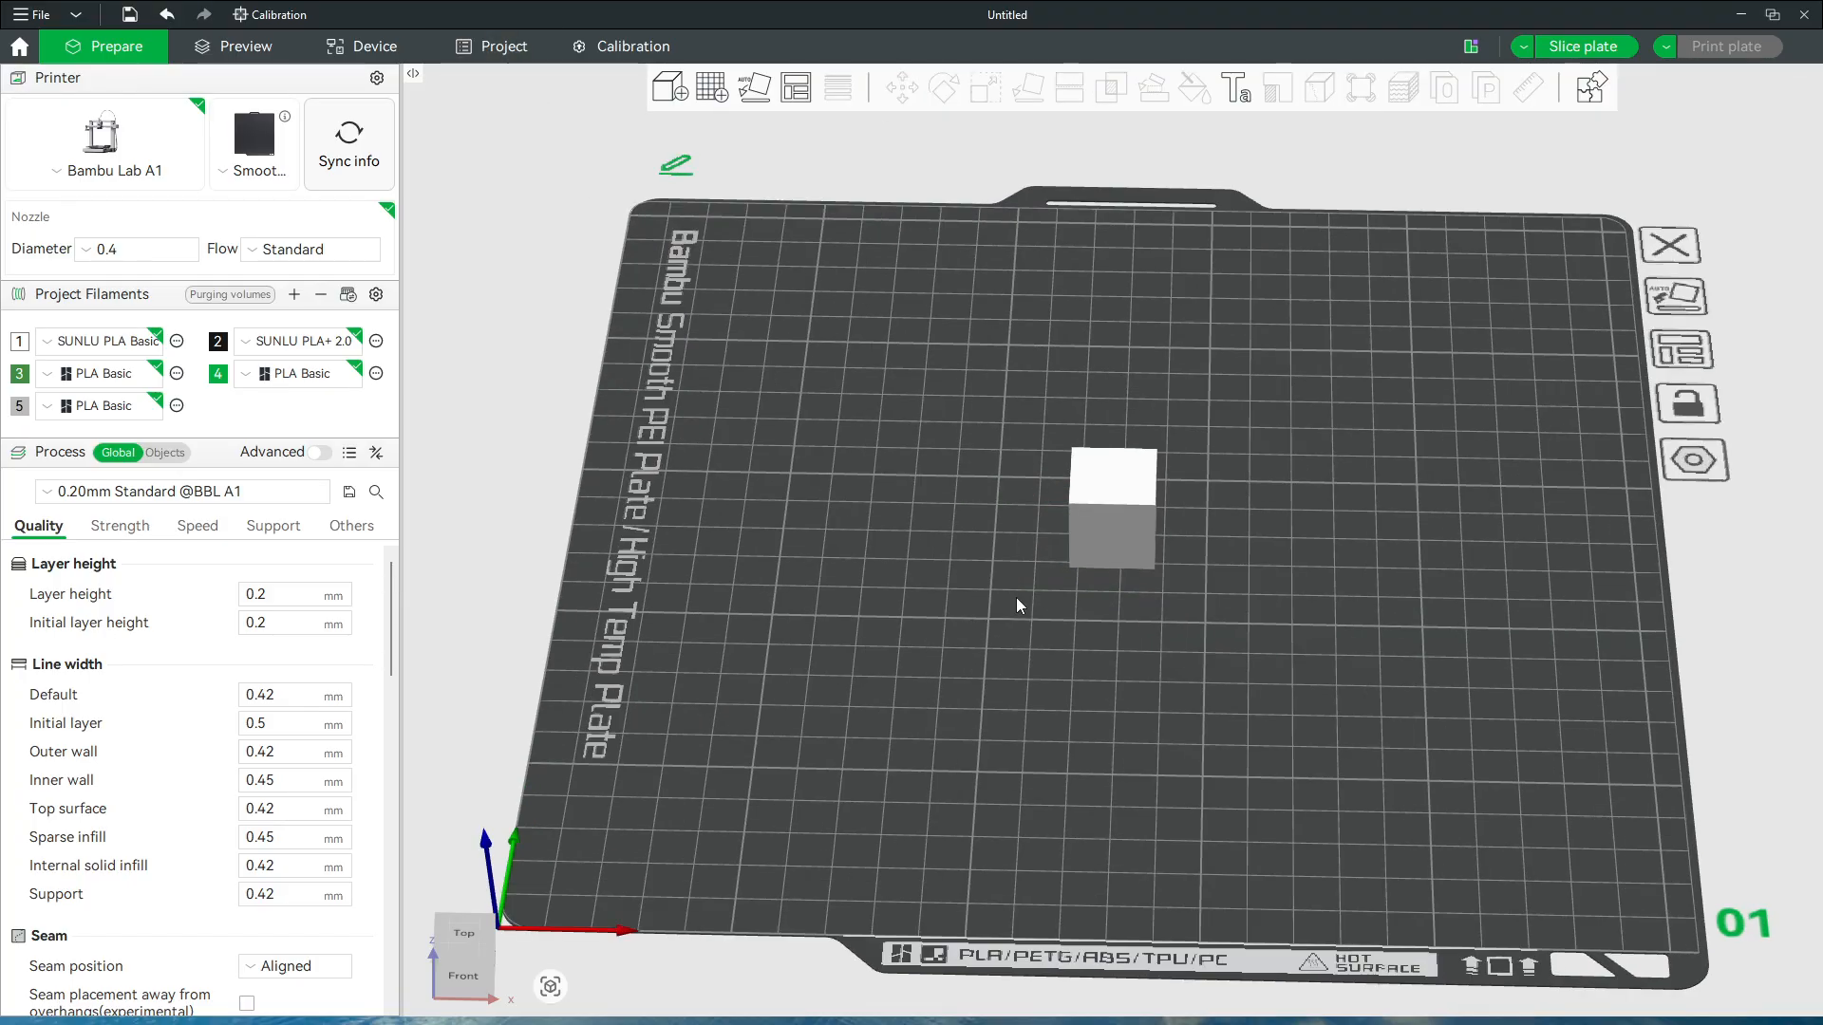
drag(961, 668, 964, 658)
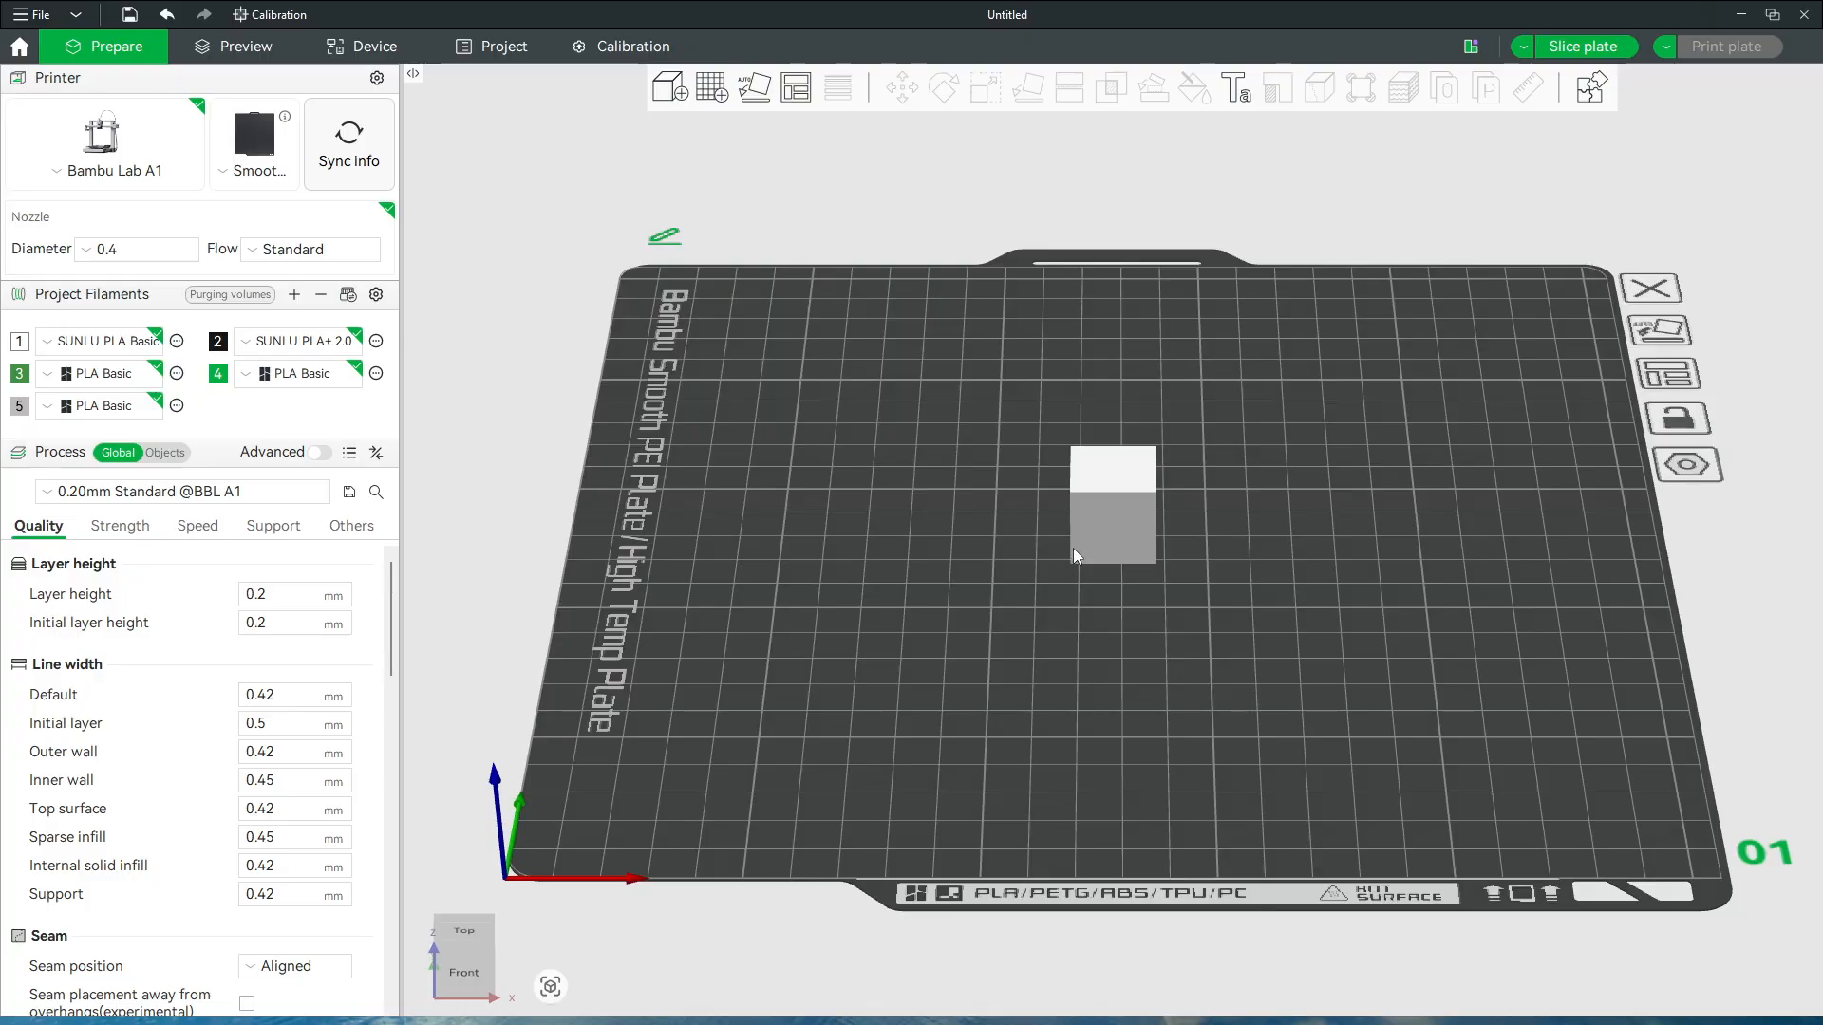
Center the cube on the build plate
click(1086, 517)
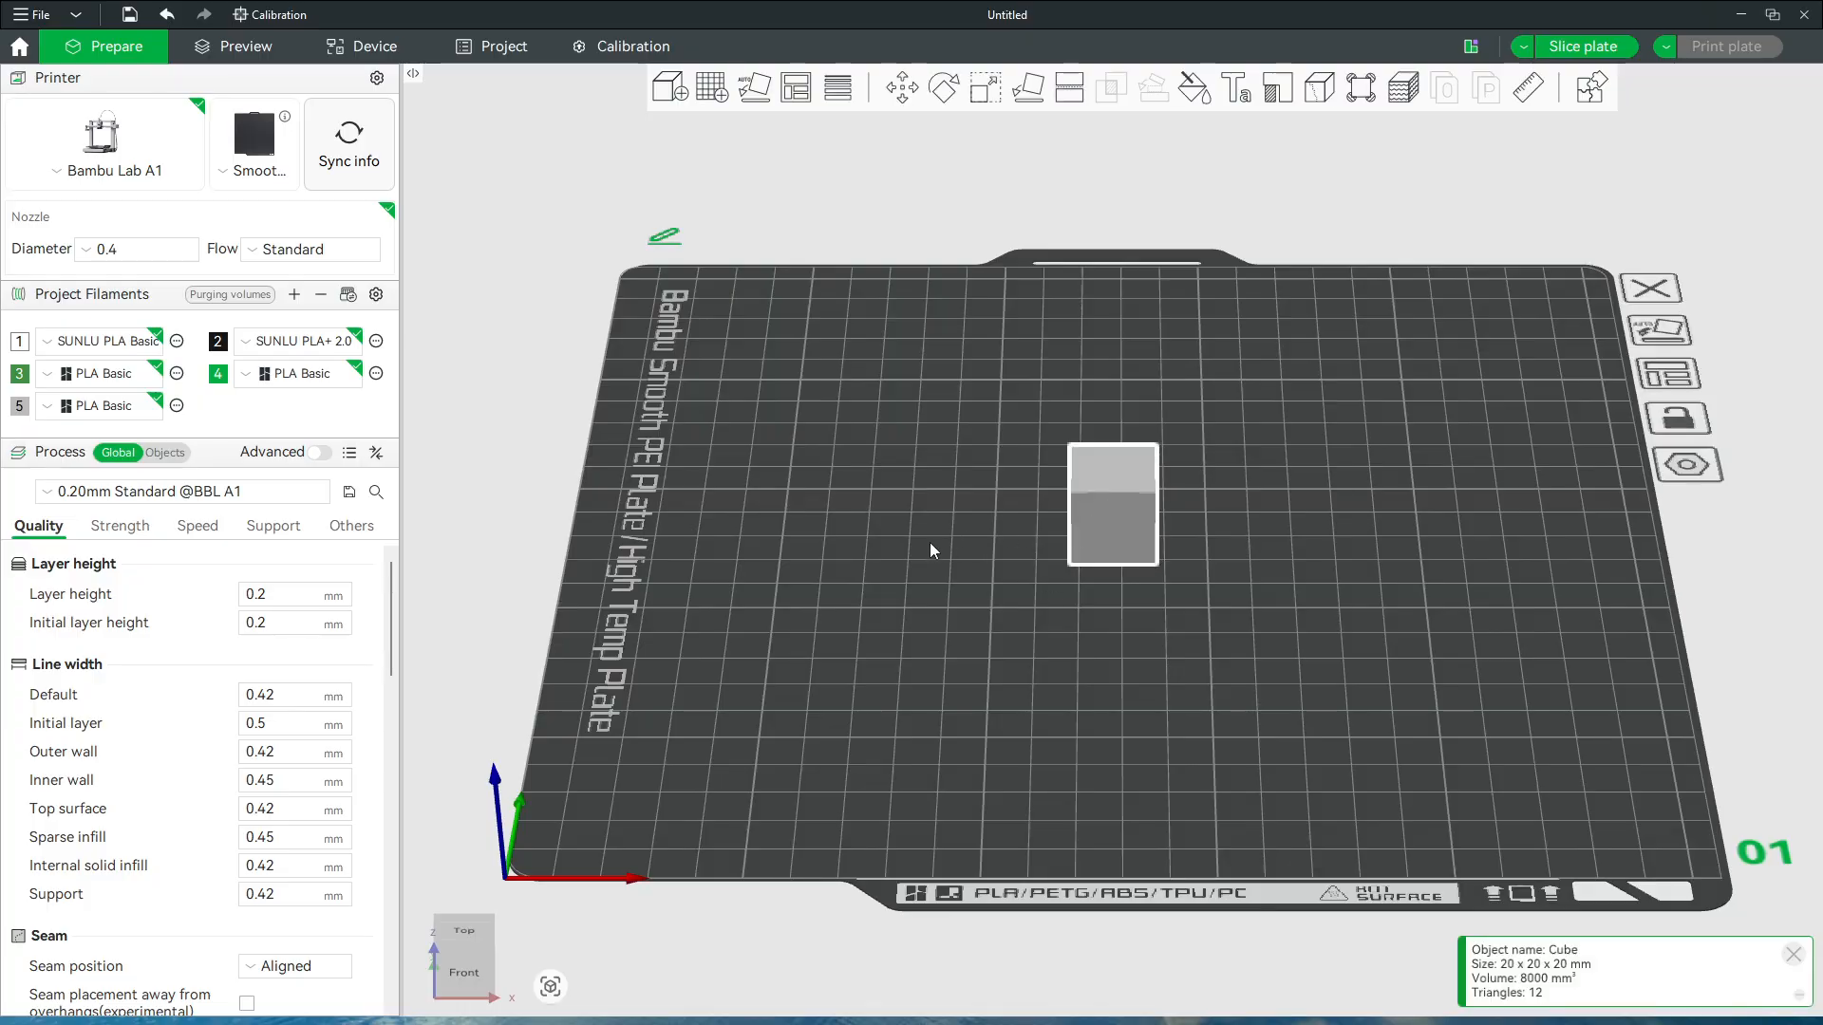
right_click(1131, 495)
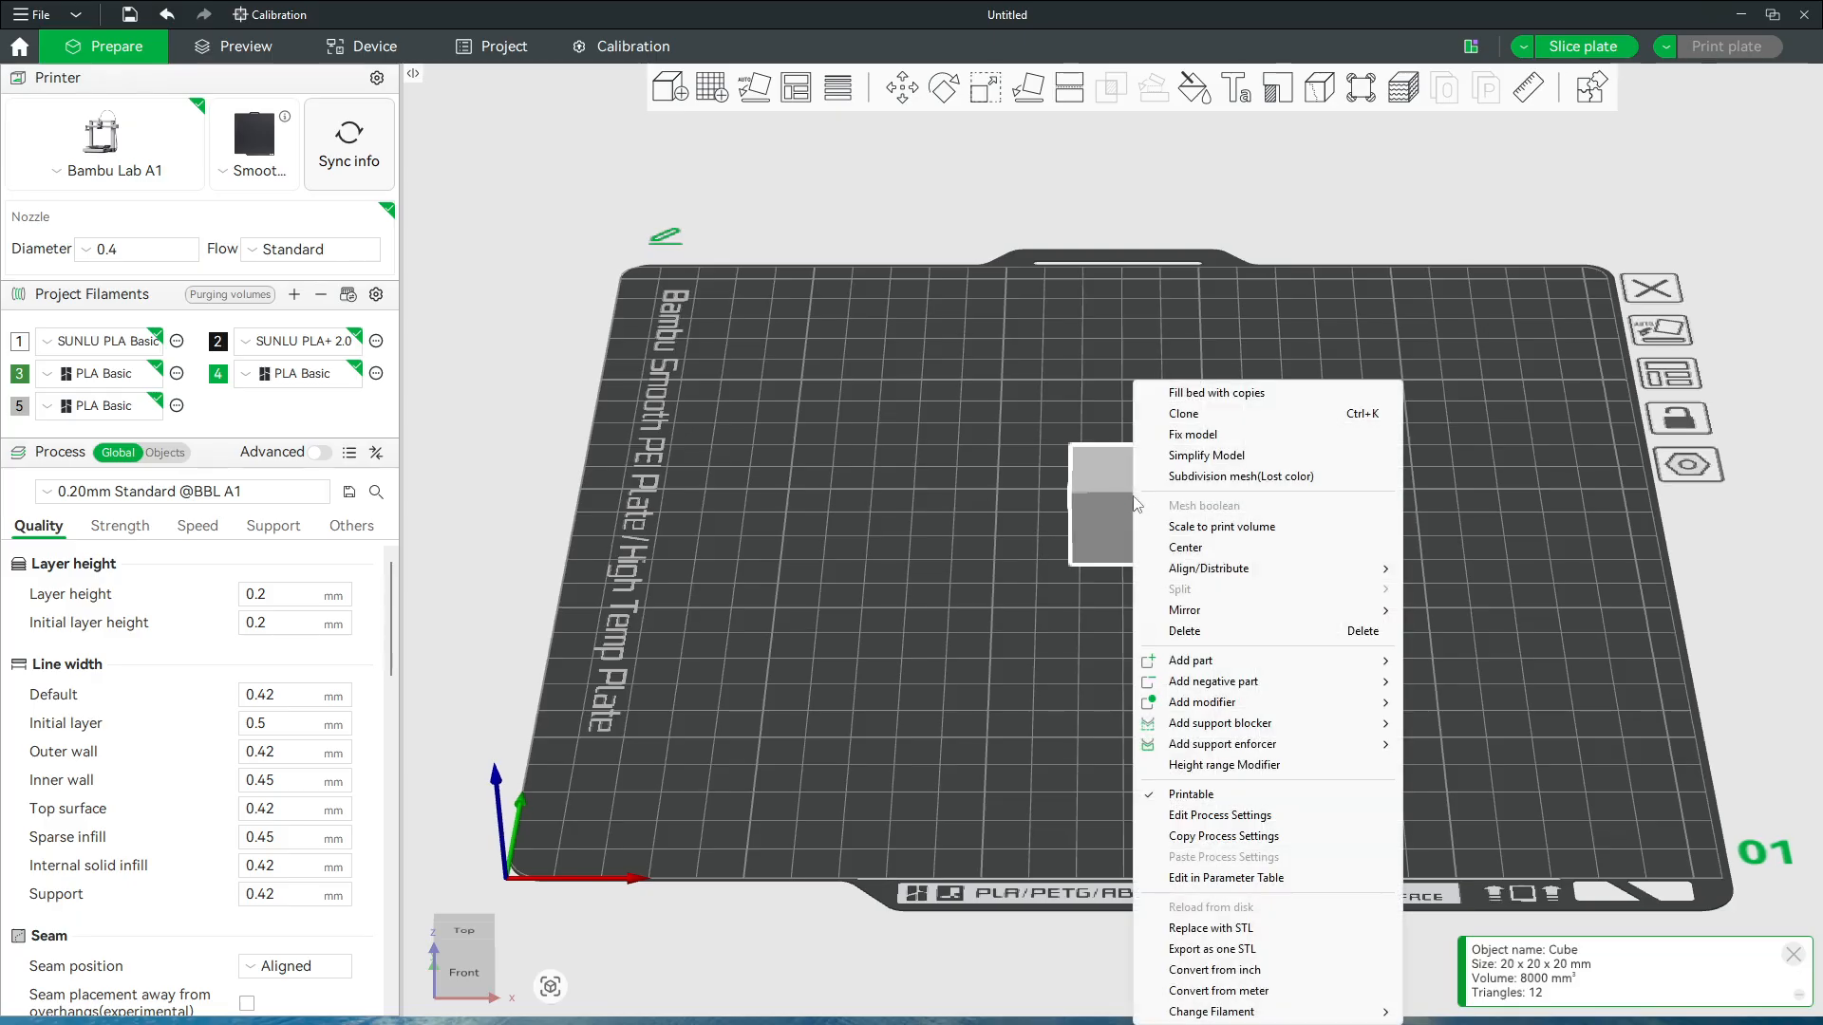
click(1187, 548)
click(940, 548)
Add a torus primitive to the build plate
right_click(941, 521)
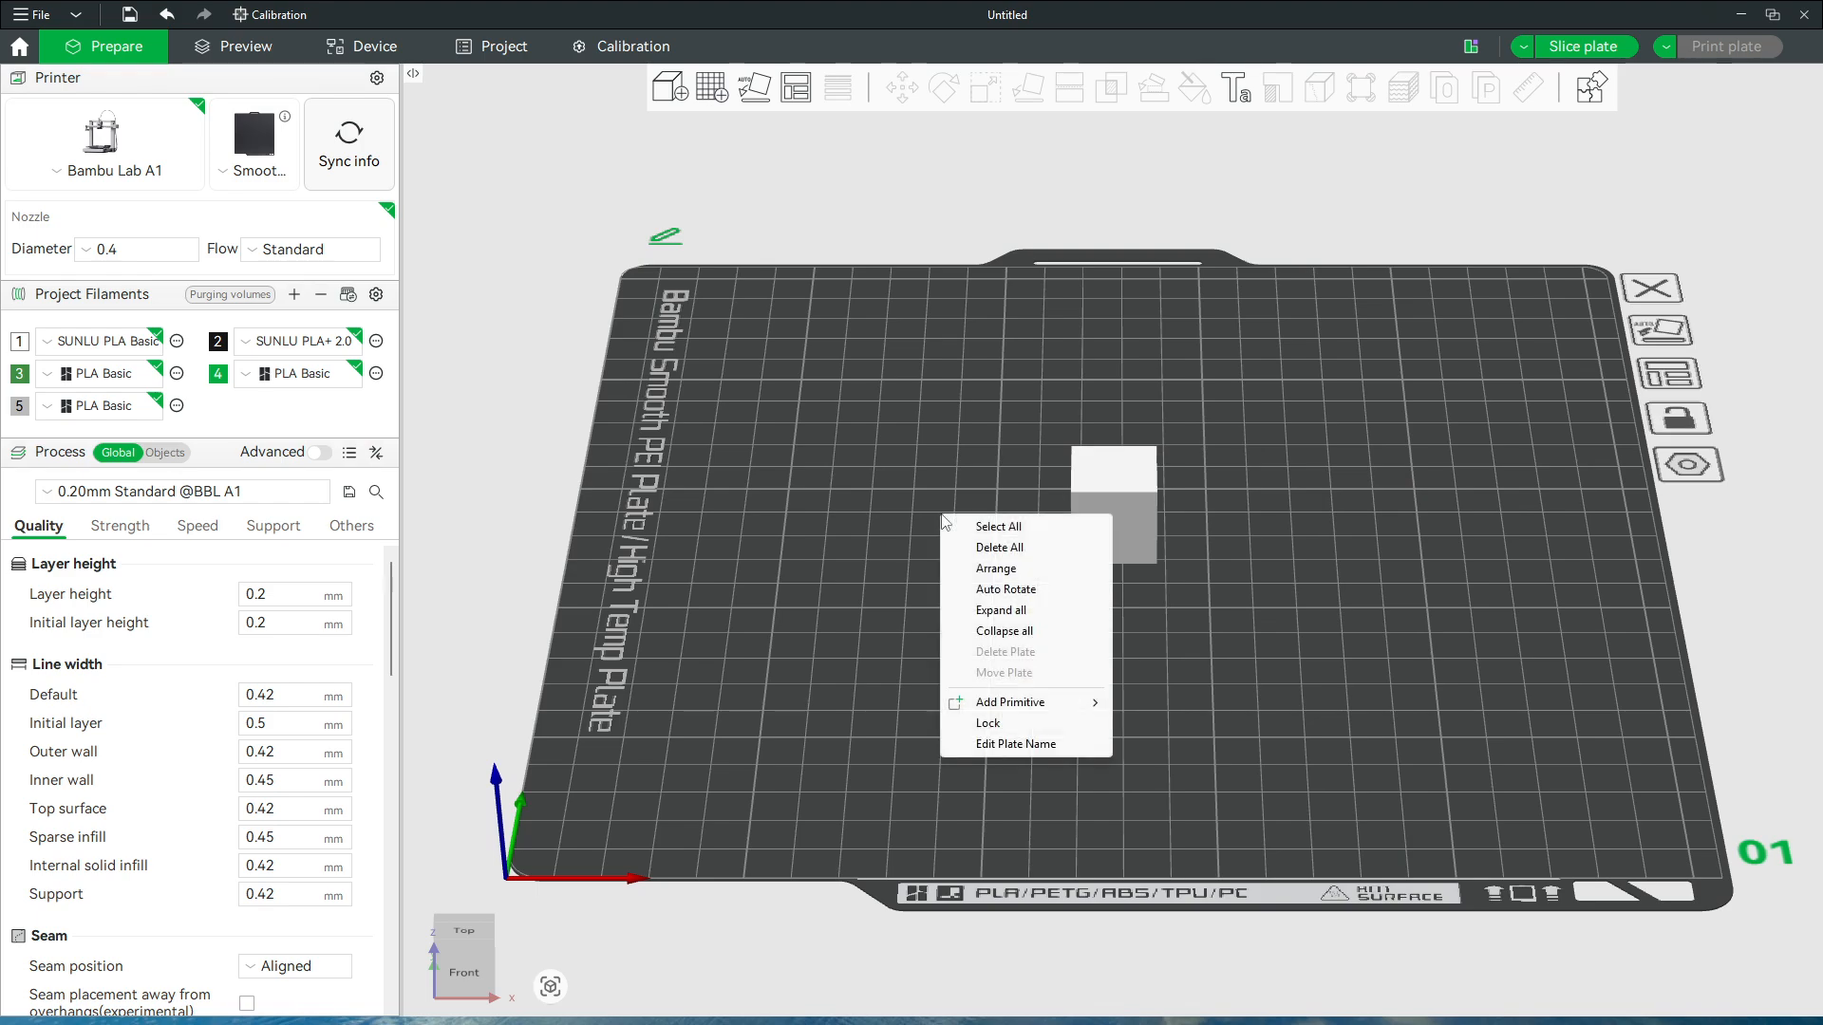
mouse_move(1034, 703)
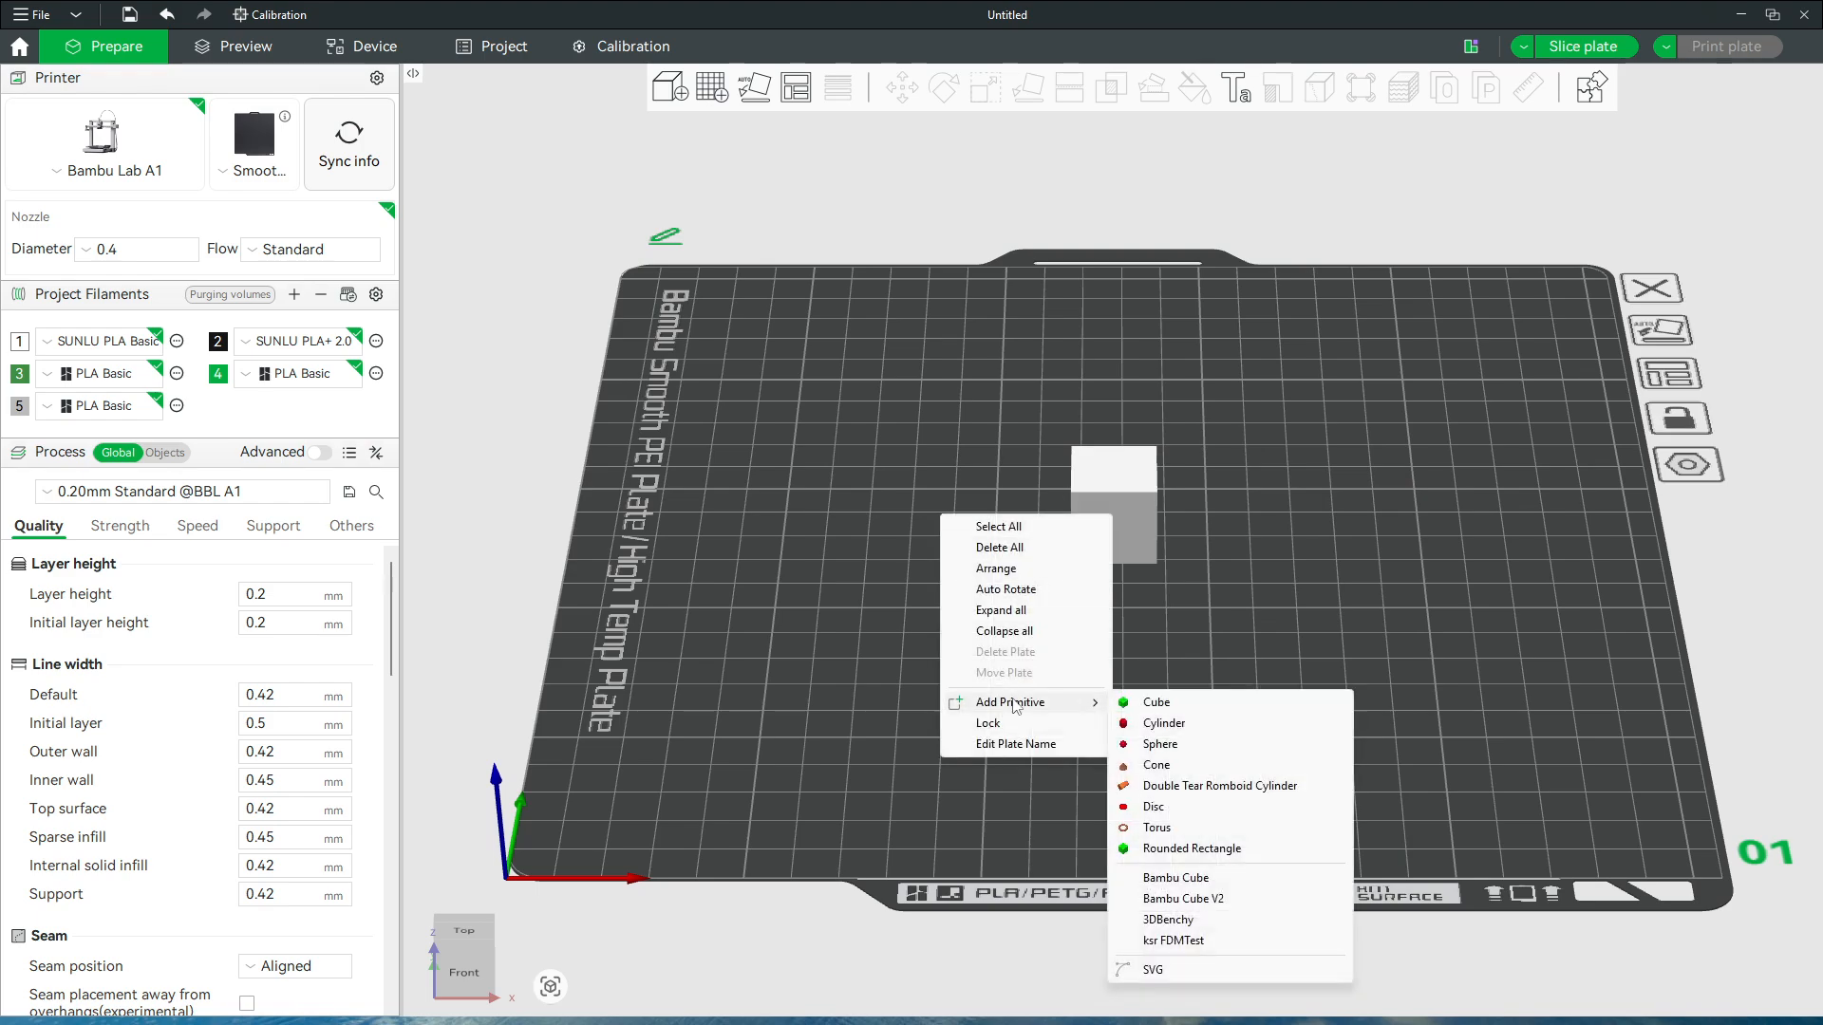
click(1208, 834)
Scale the torus uniformly to 10 mm in X
drag(1043, 781, 1078, 704)
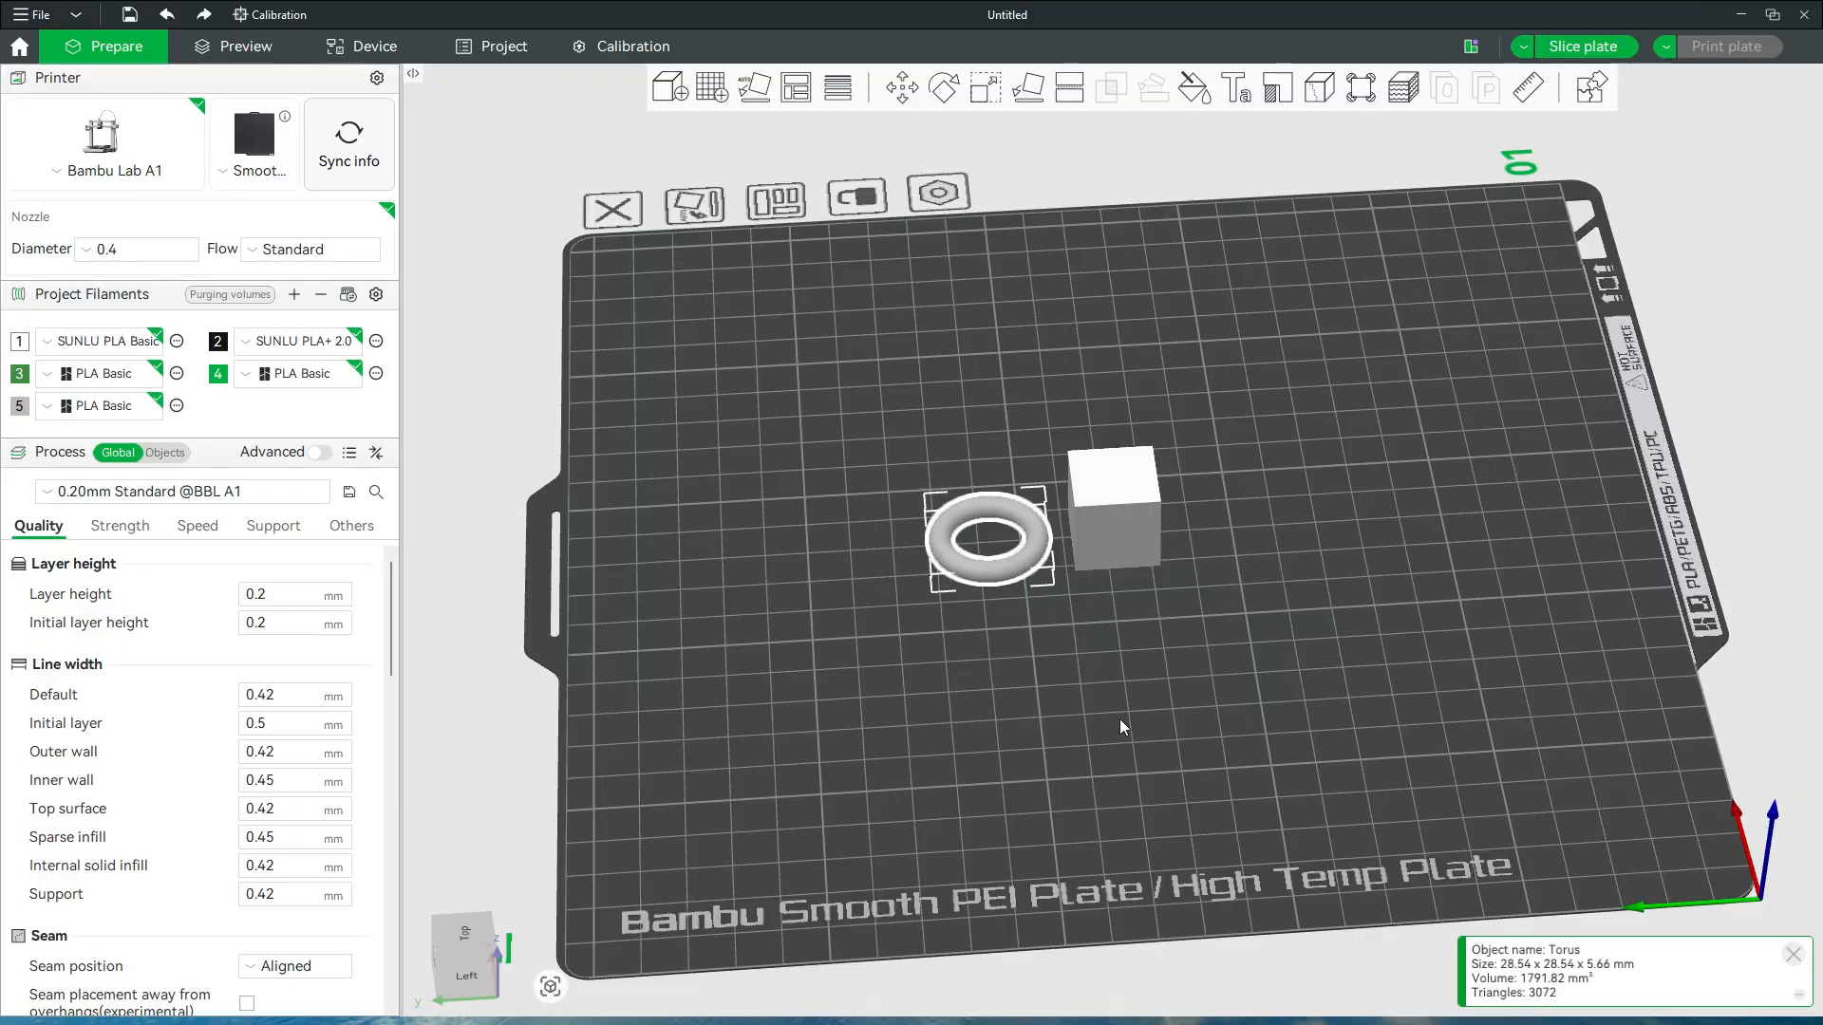
scroll(989, 642, up, 2)
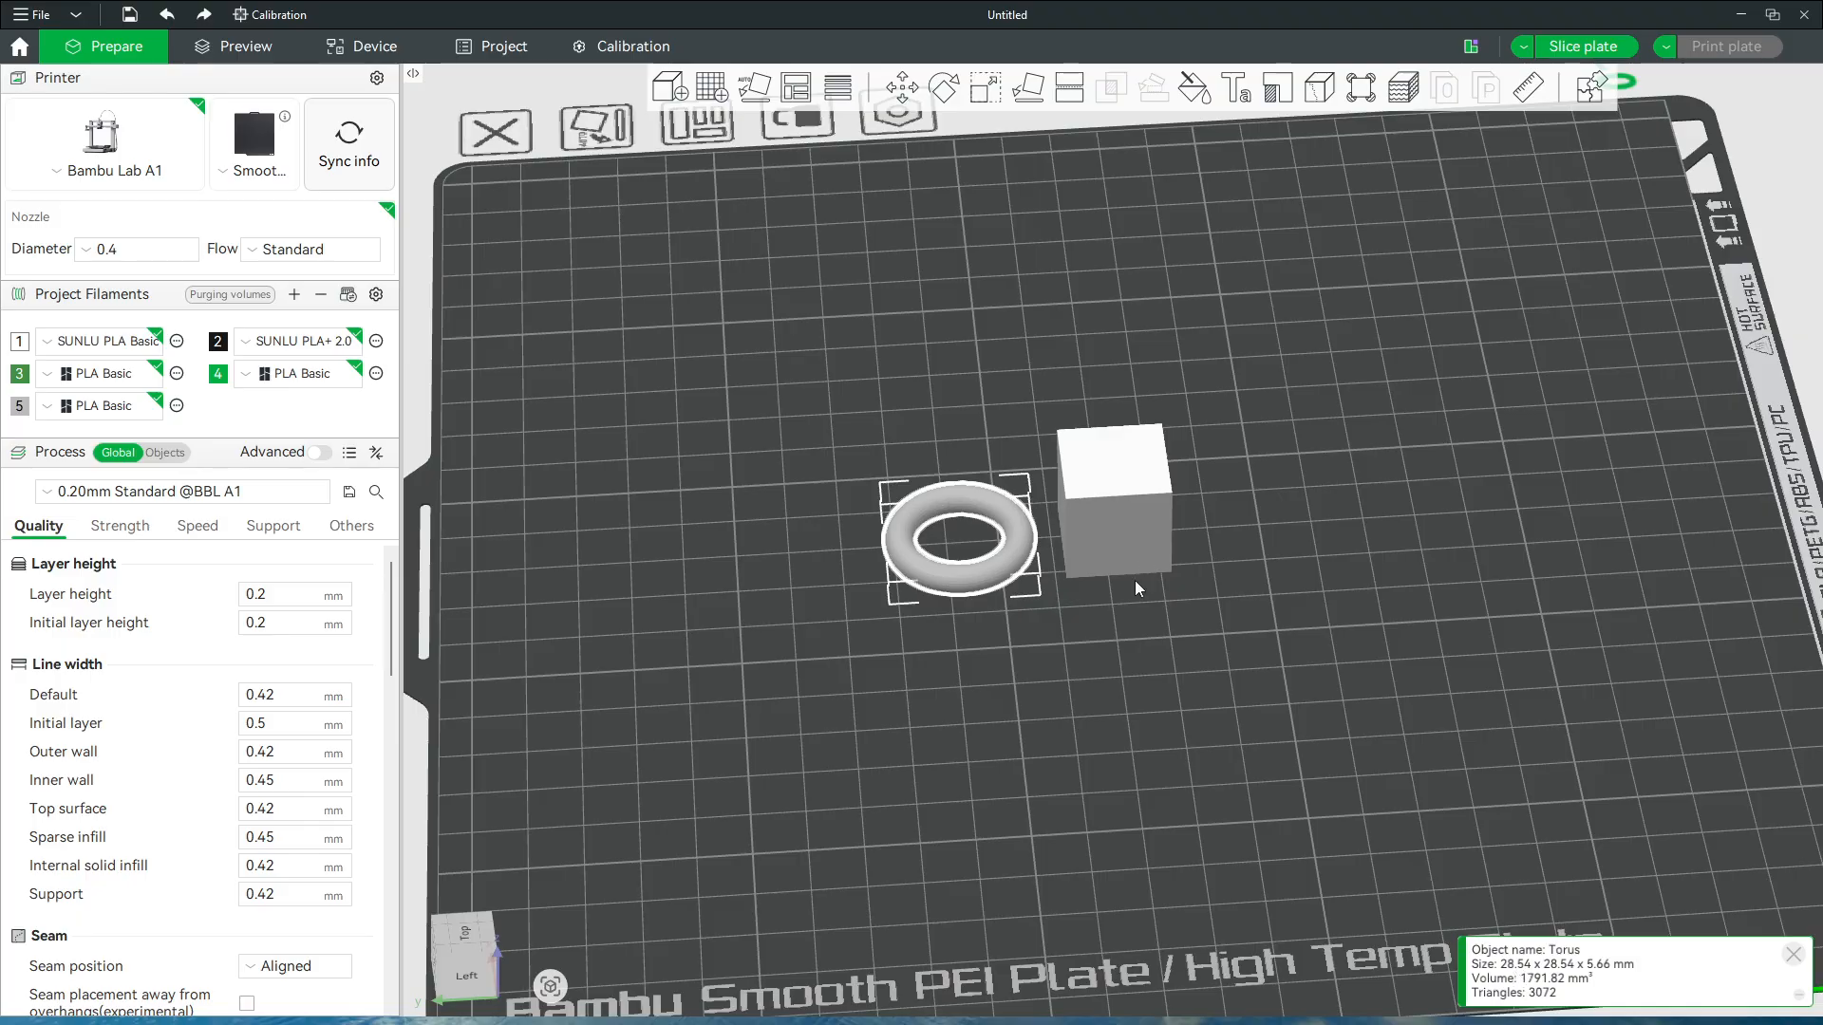
click(984, 87)
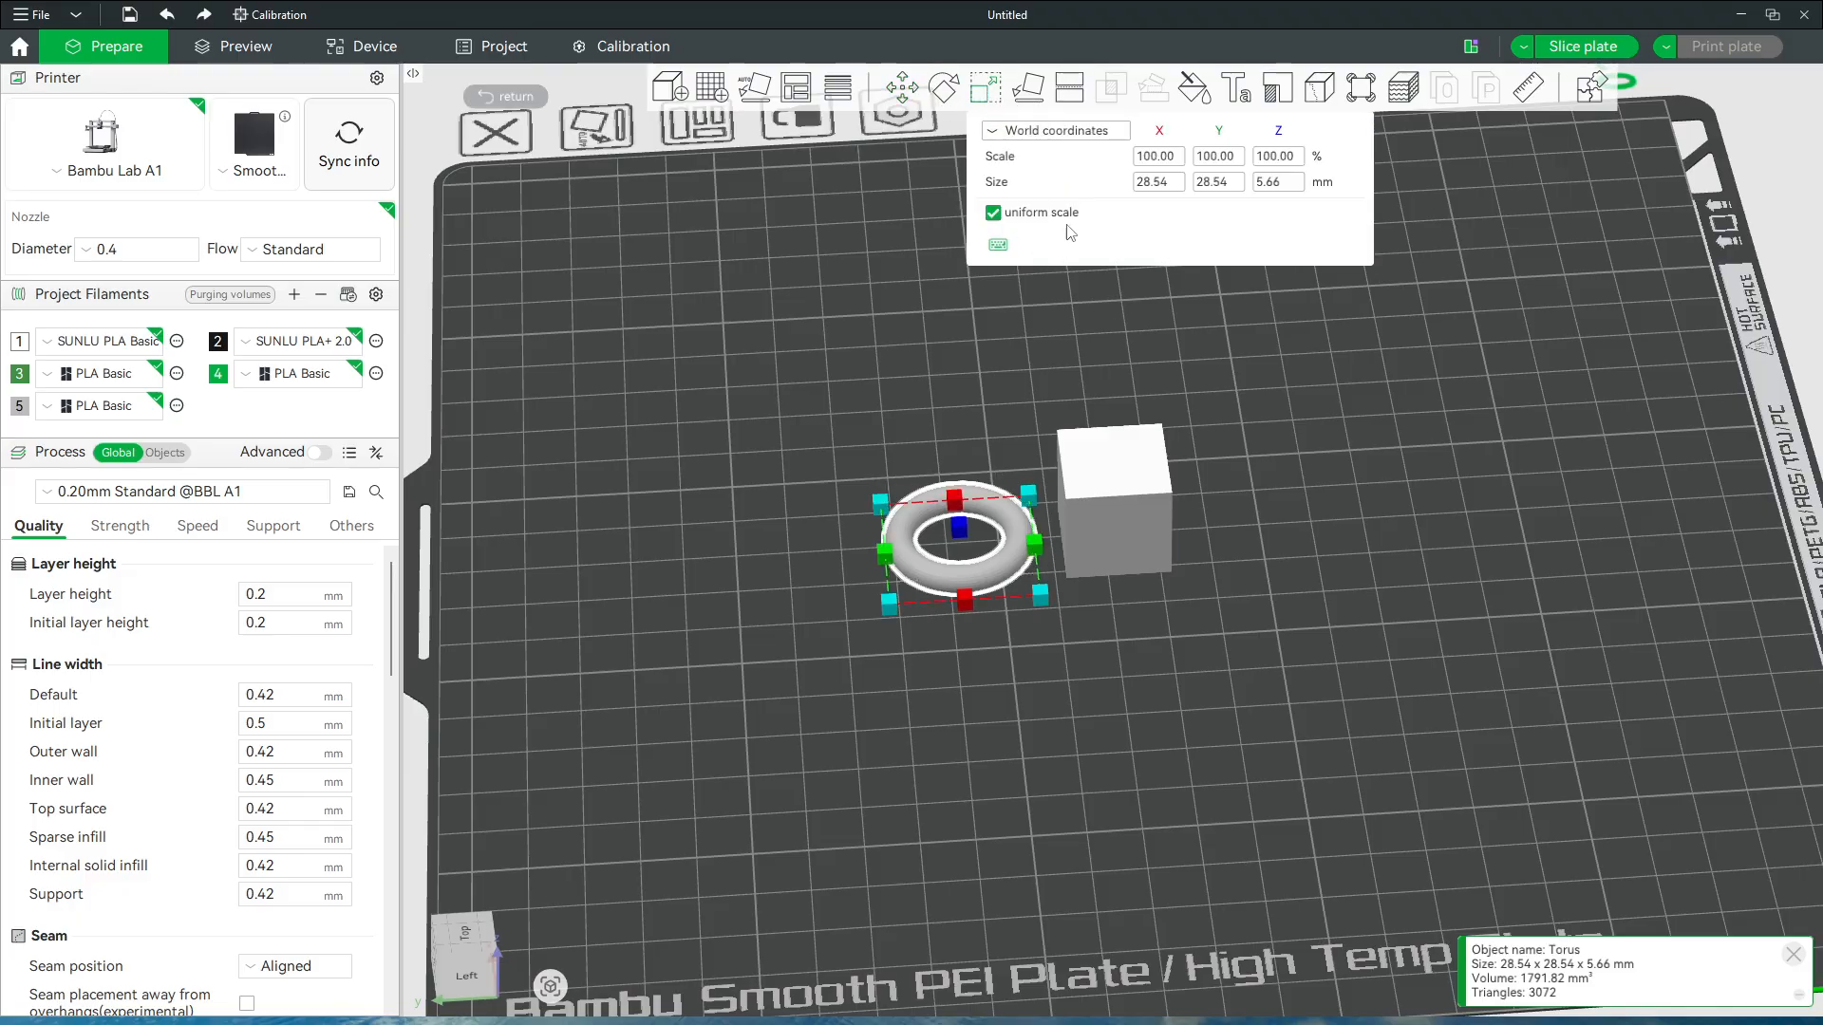
click(1146, 182)
text(10)
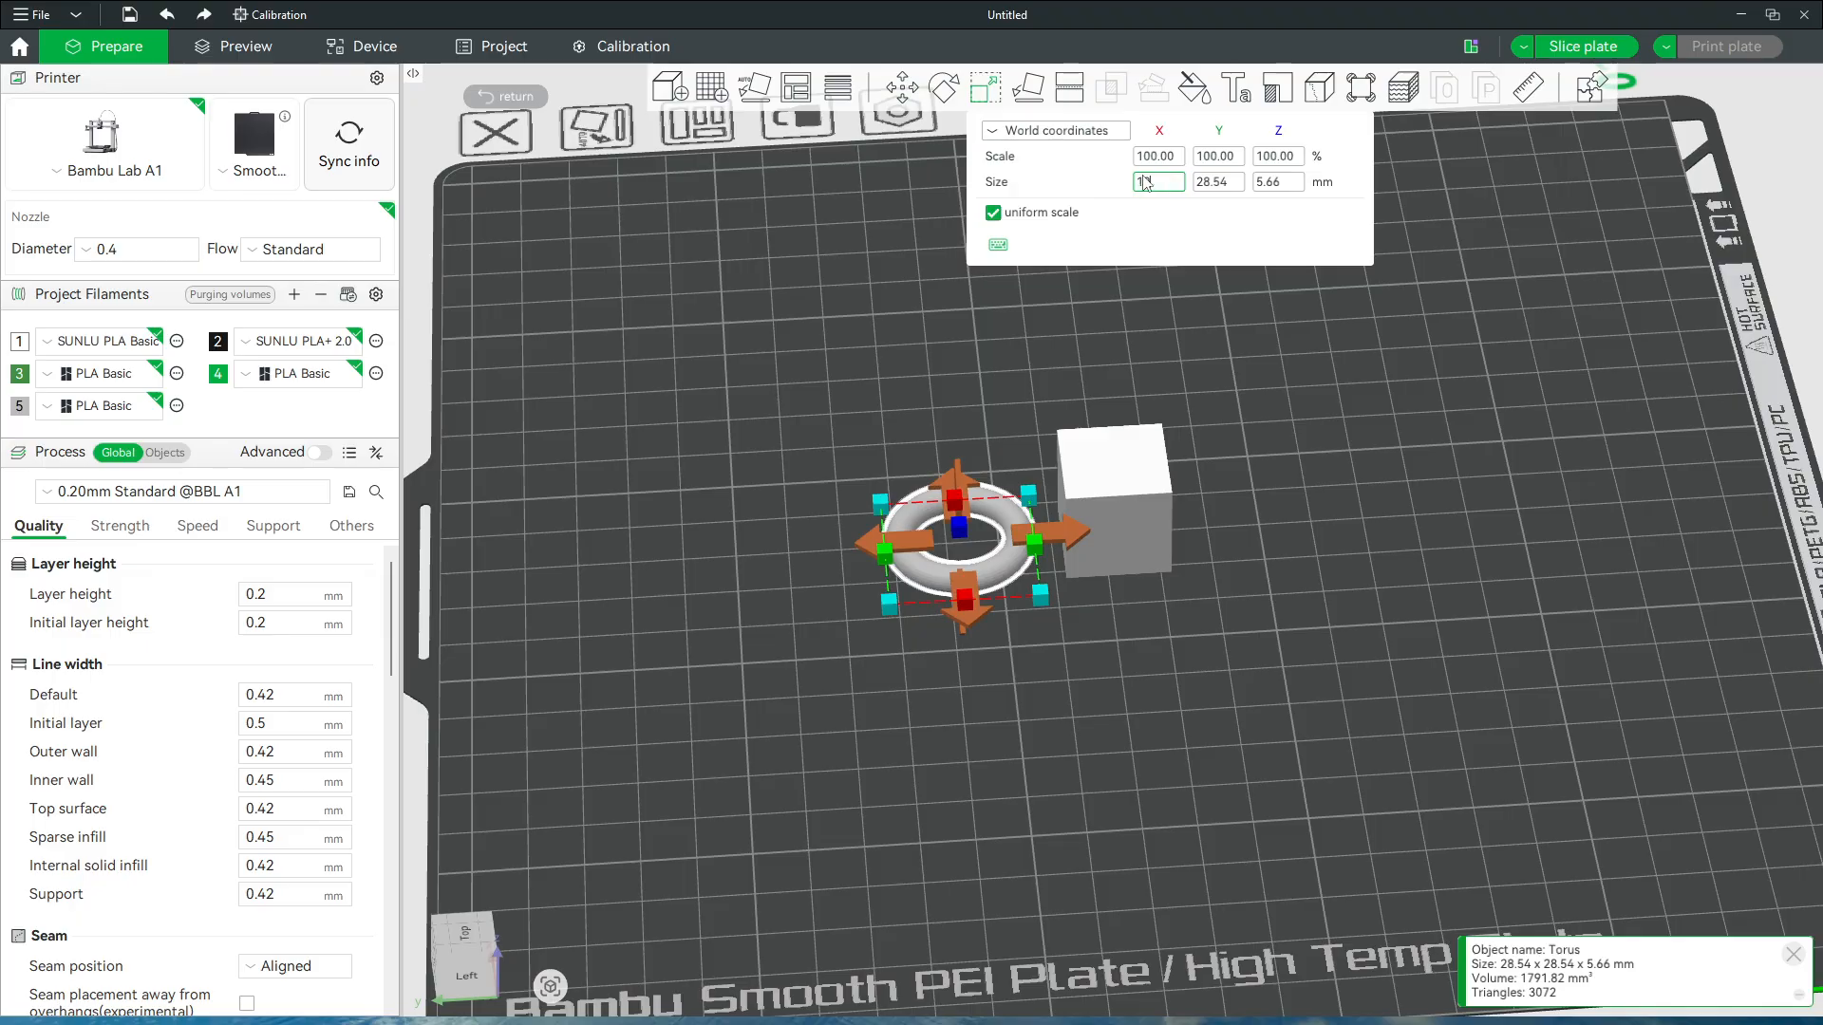
key(Return)
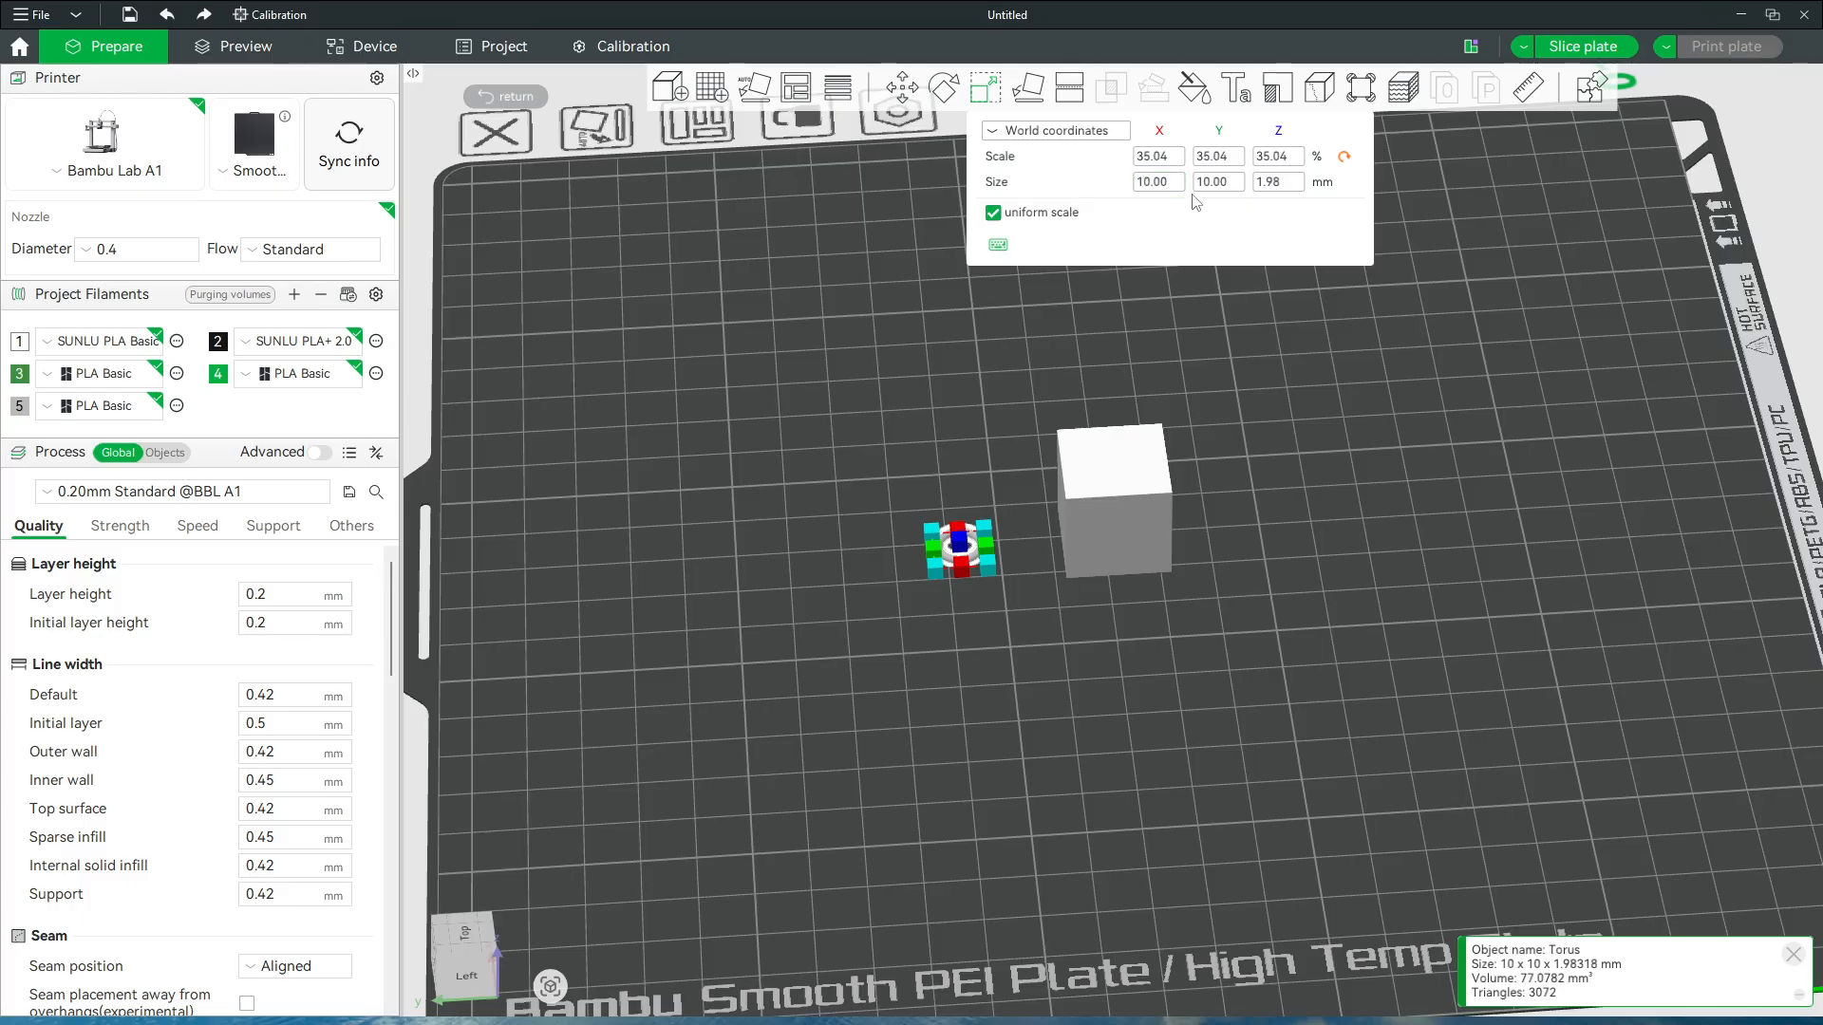
Turn off uniform scaling for the torus and set its Z size to 3.5 mm
click(1276, 183)
click(993, 213)
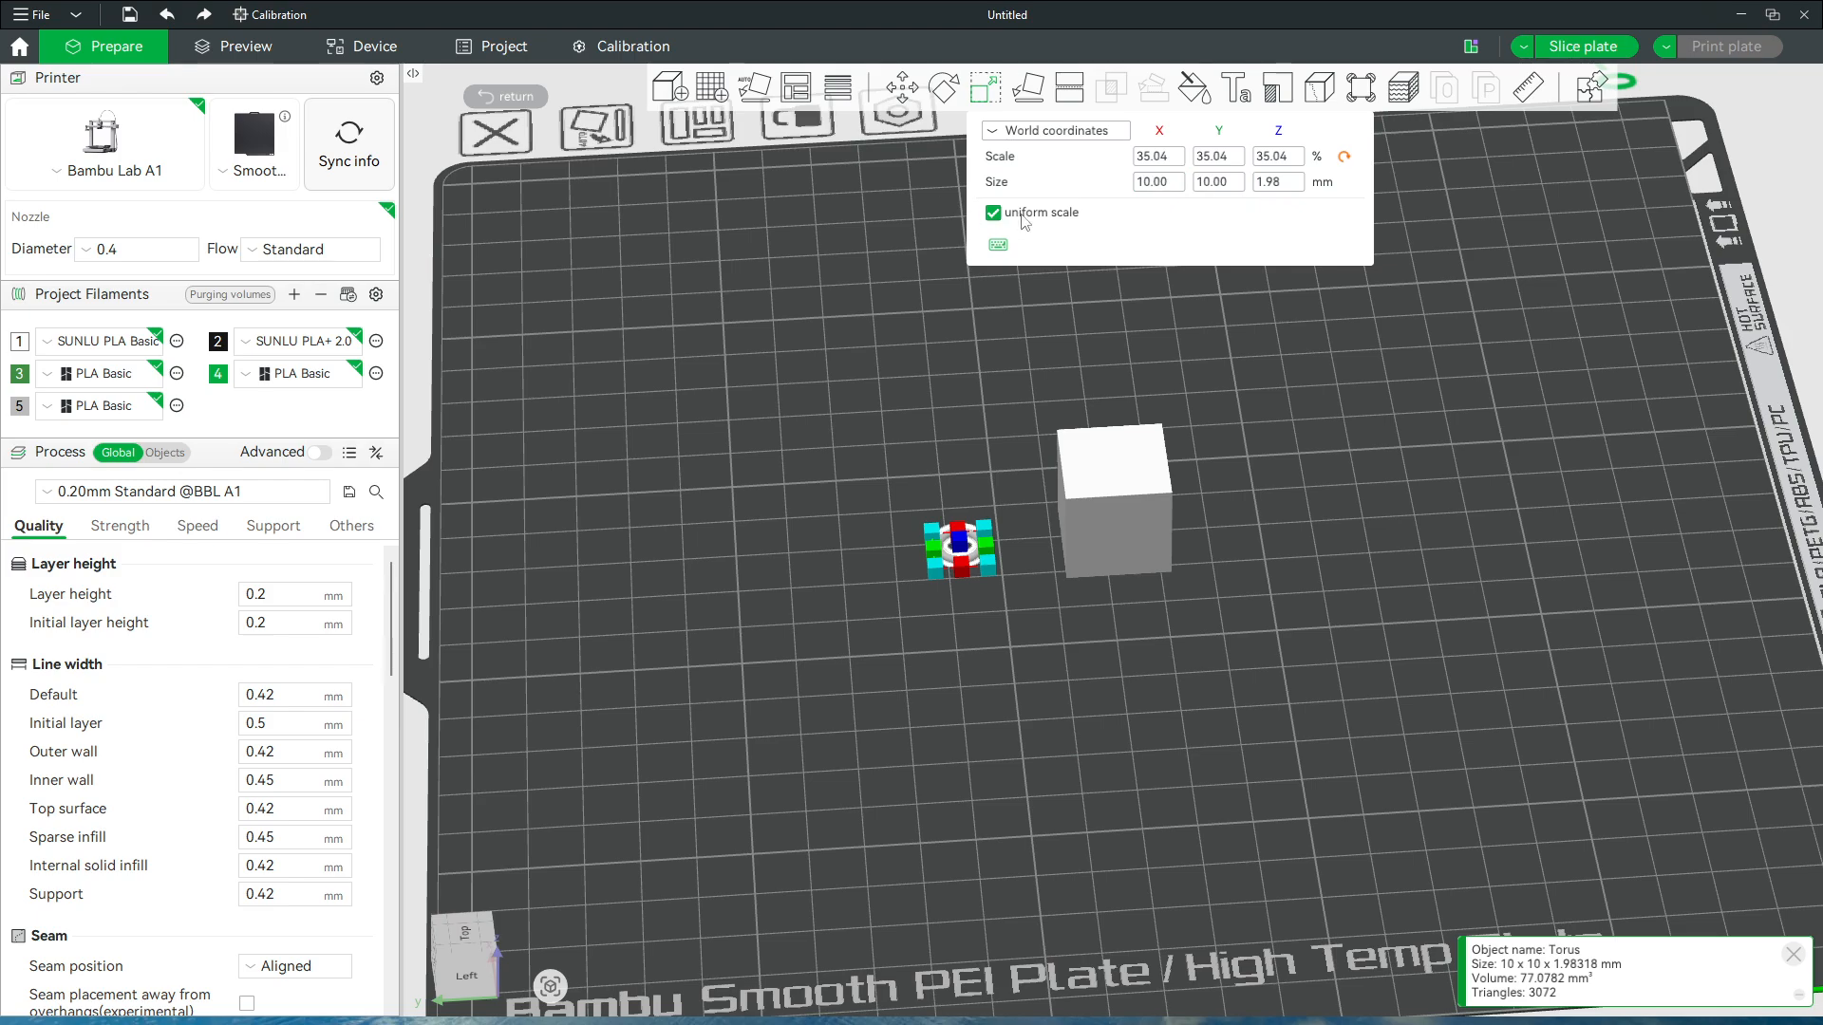
click(1282, 184)
text(3.5)
key(Return)
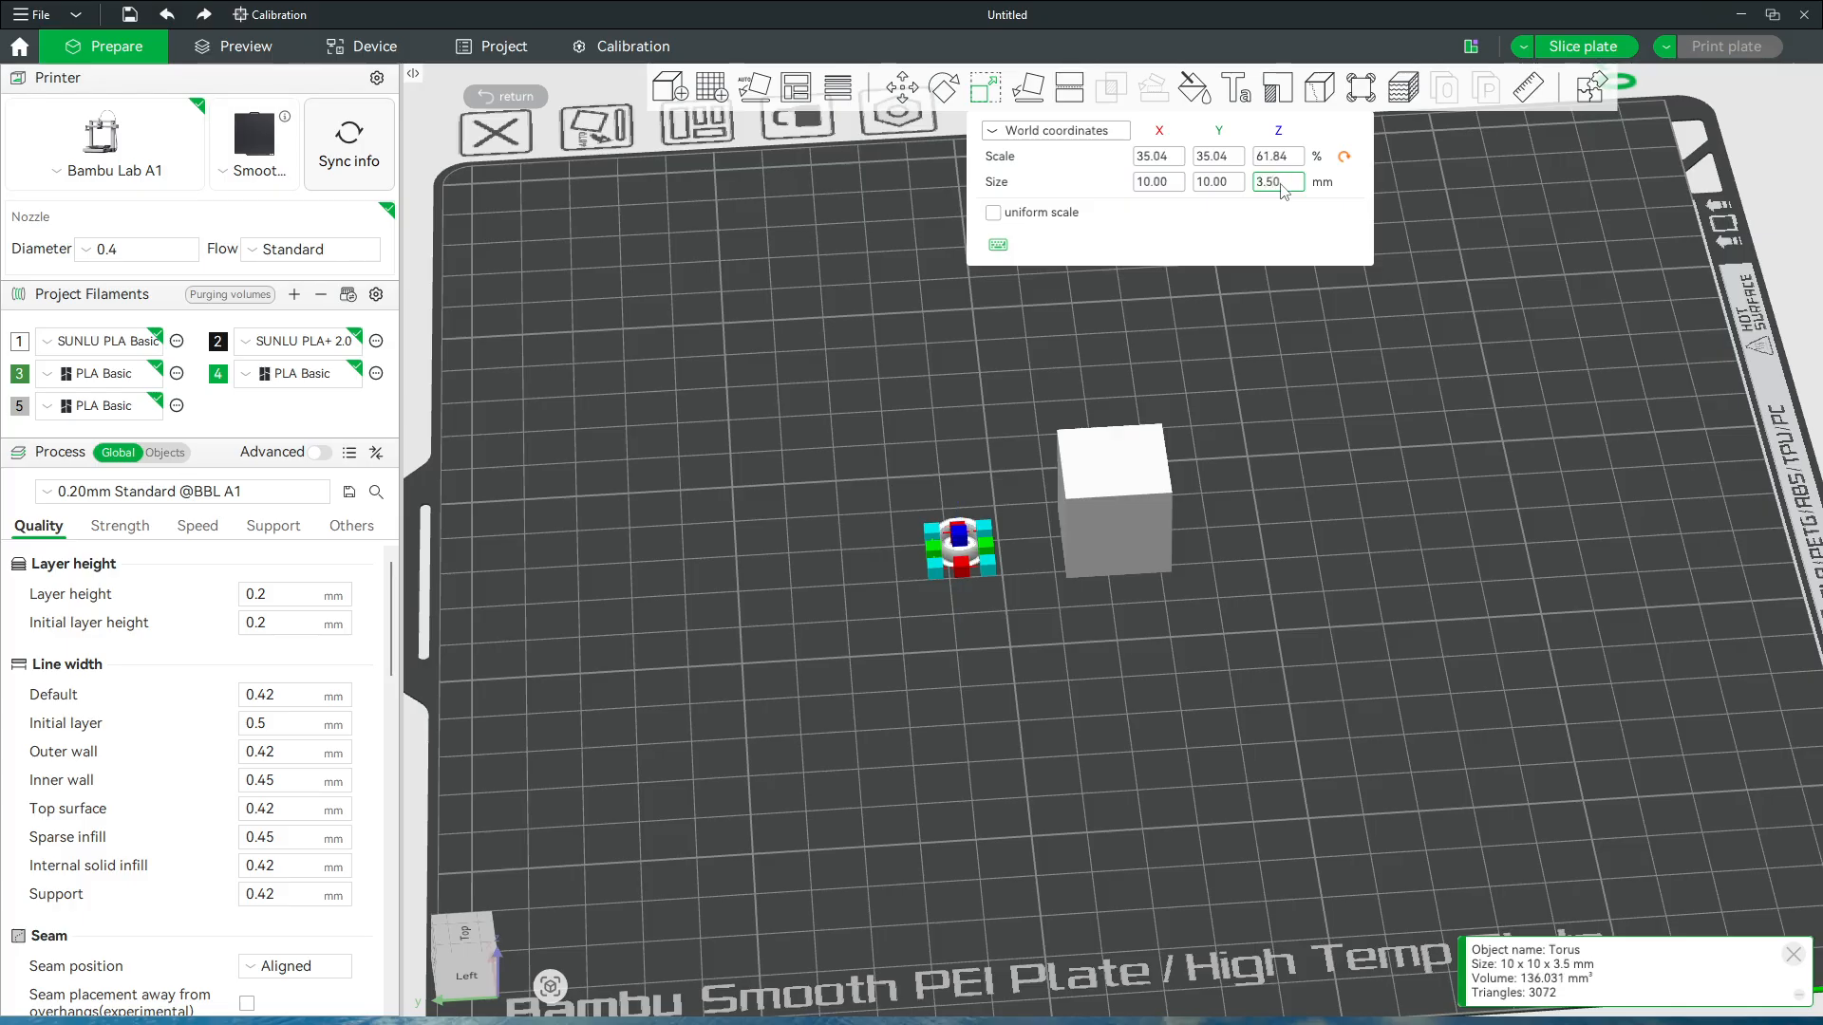
click(983, 675)
Move the torus across the plate so that it partly overlaps the nearest side face of the cube
drag(971, 714, 990, 582)
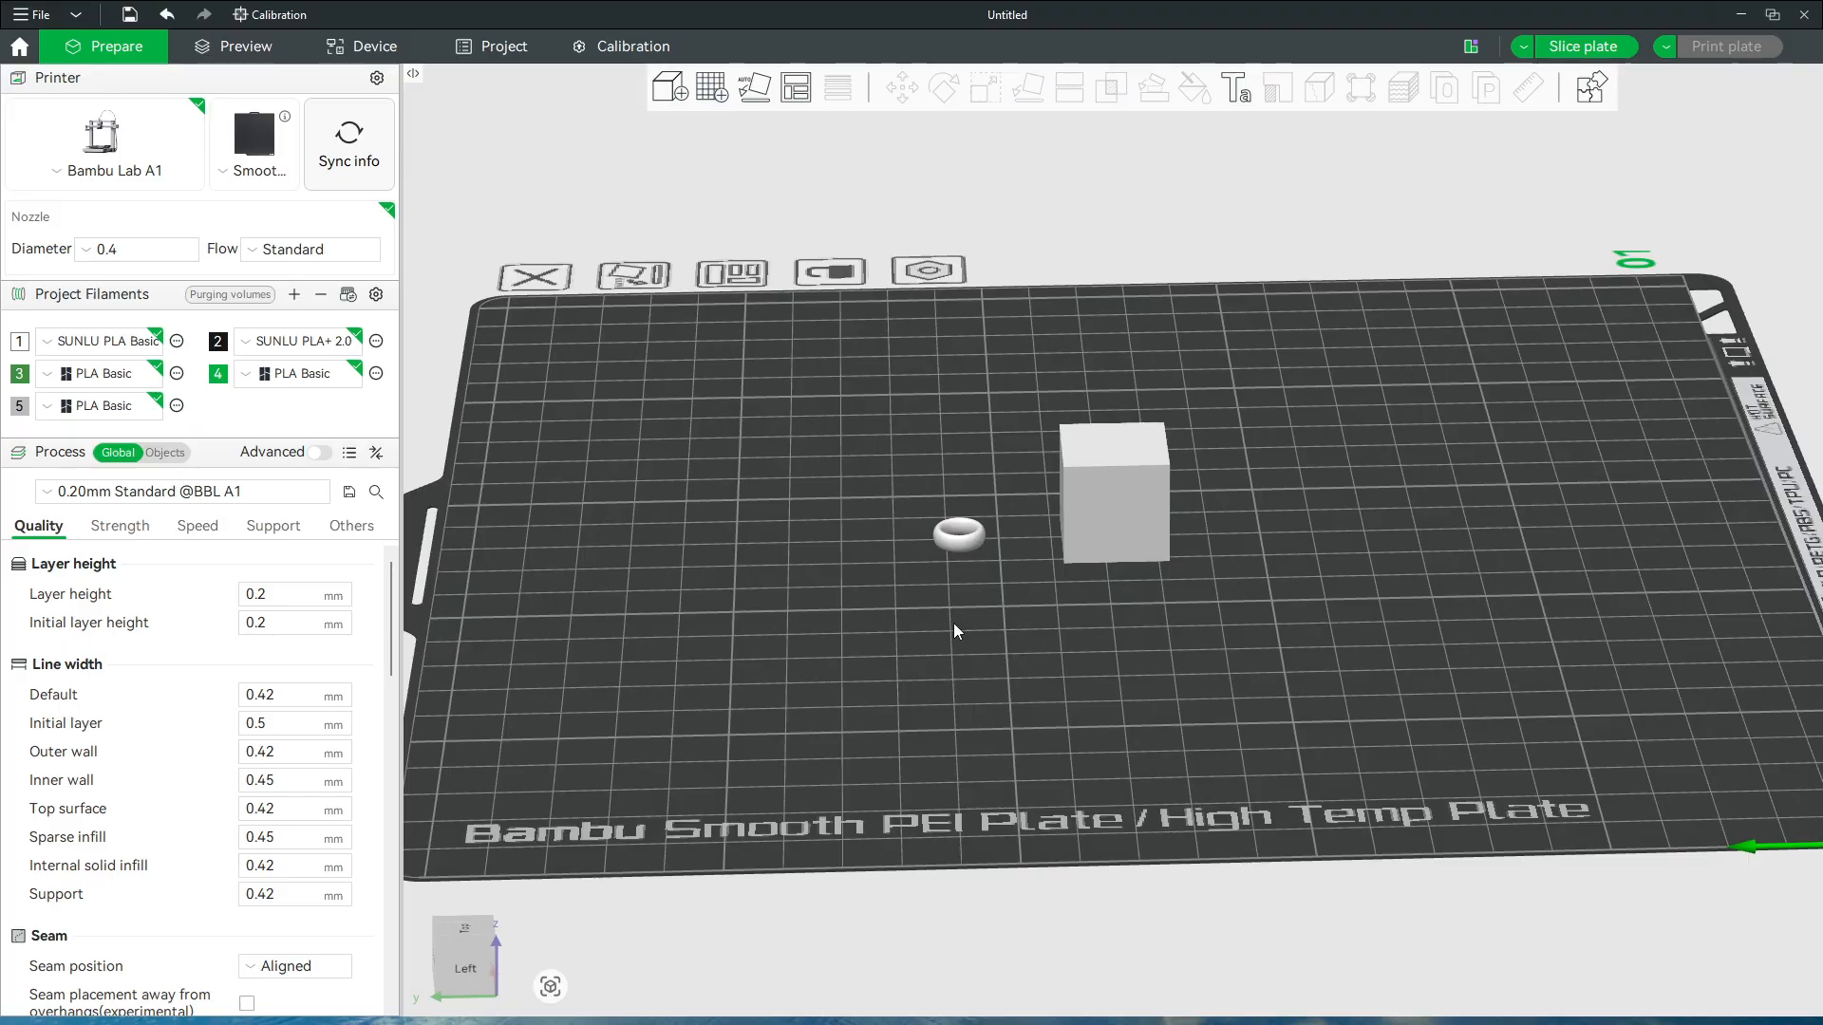
scroll(953, 570, up, 5)
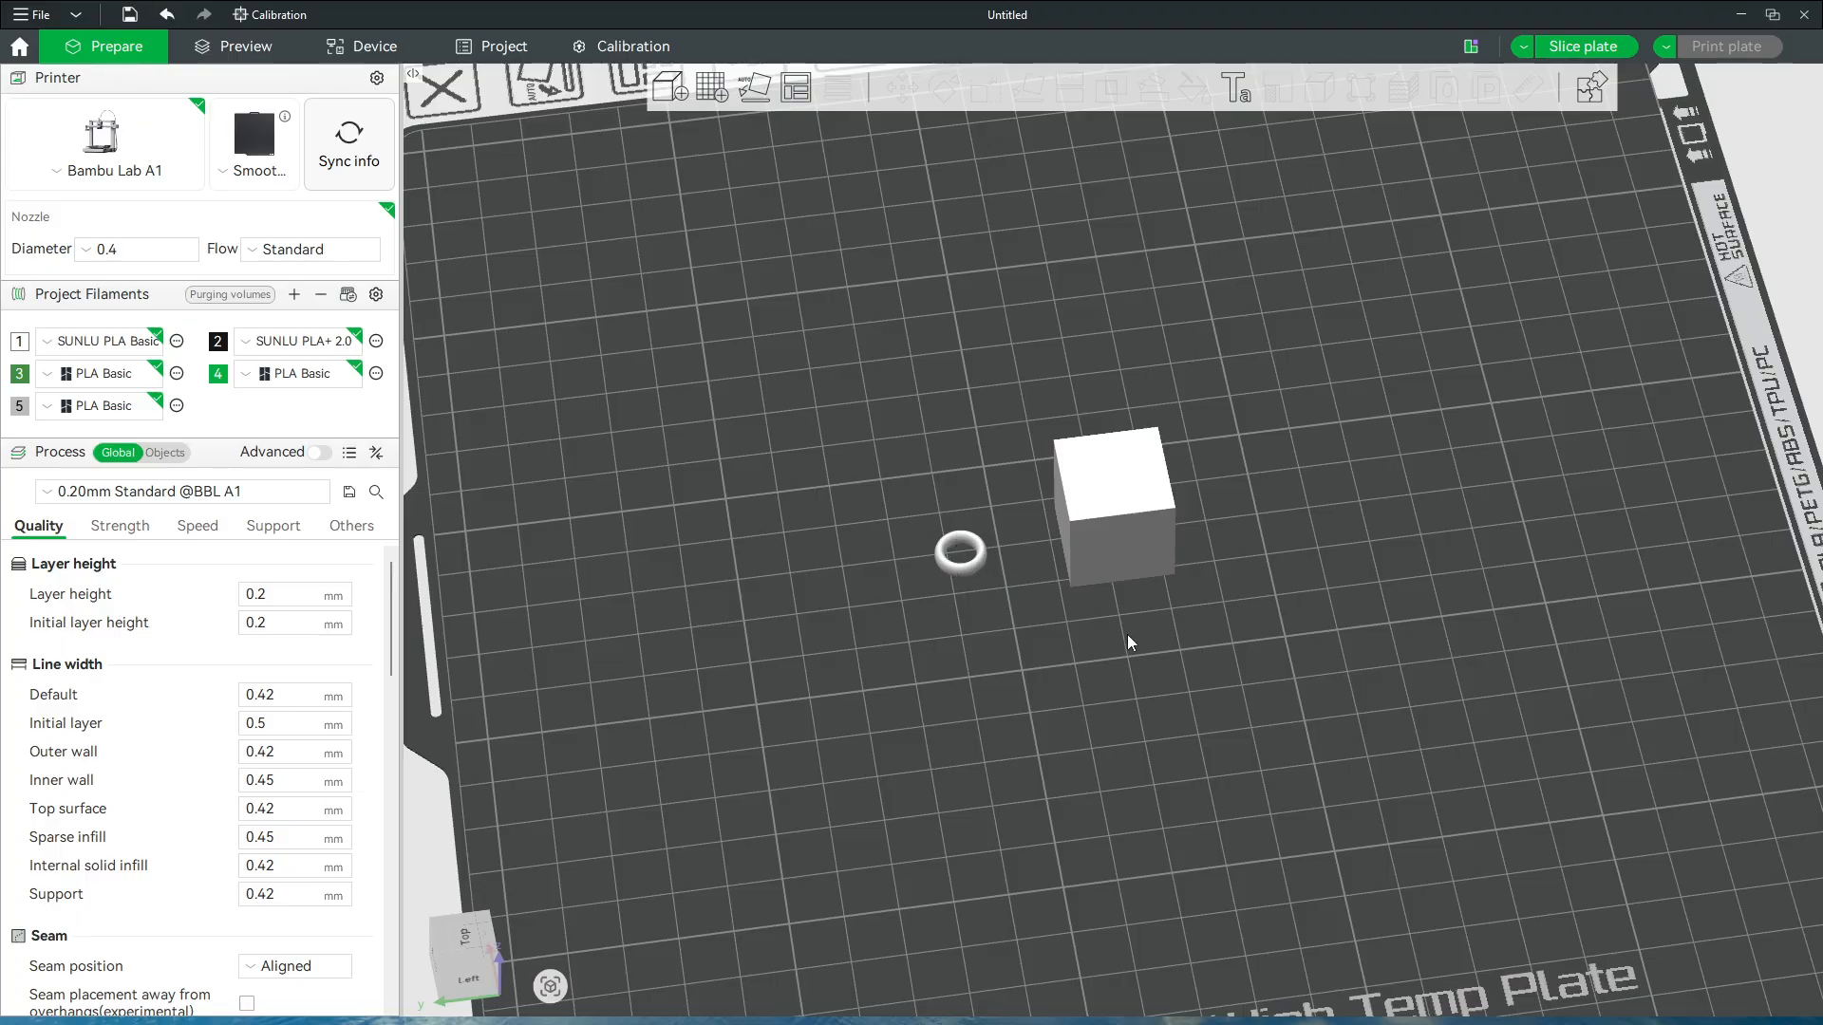
click(959, 569)
drag(962, 571, 1054, 555)
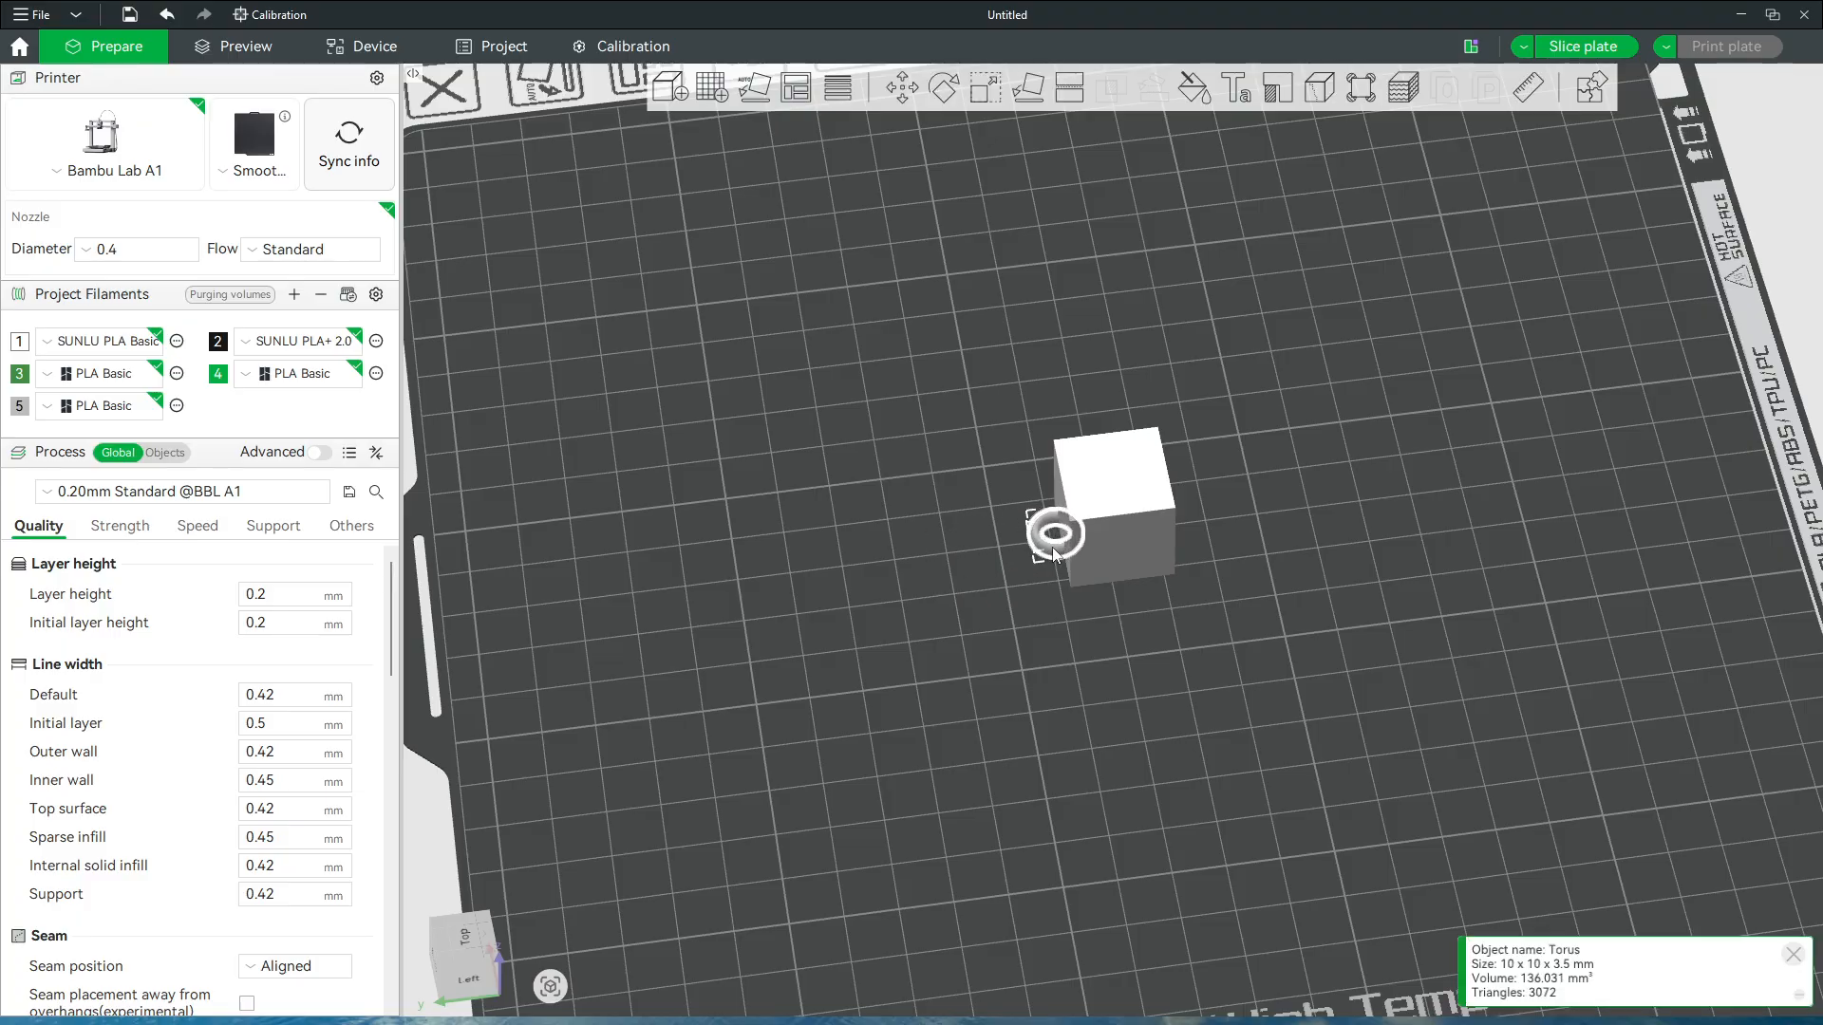
Align the torus and the cube to their left-right center in X
drag(880, 634, 949, 655)
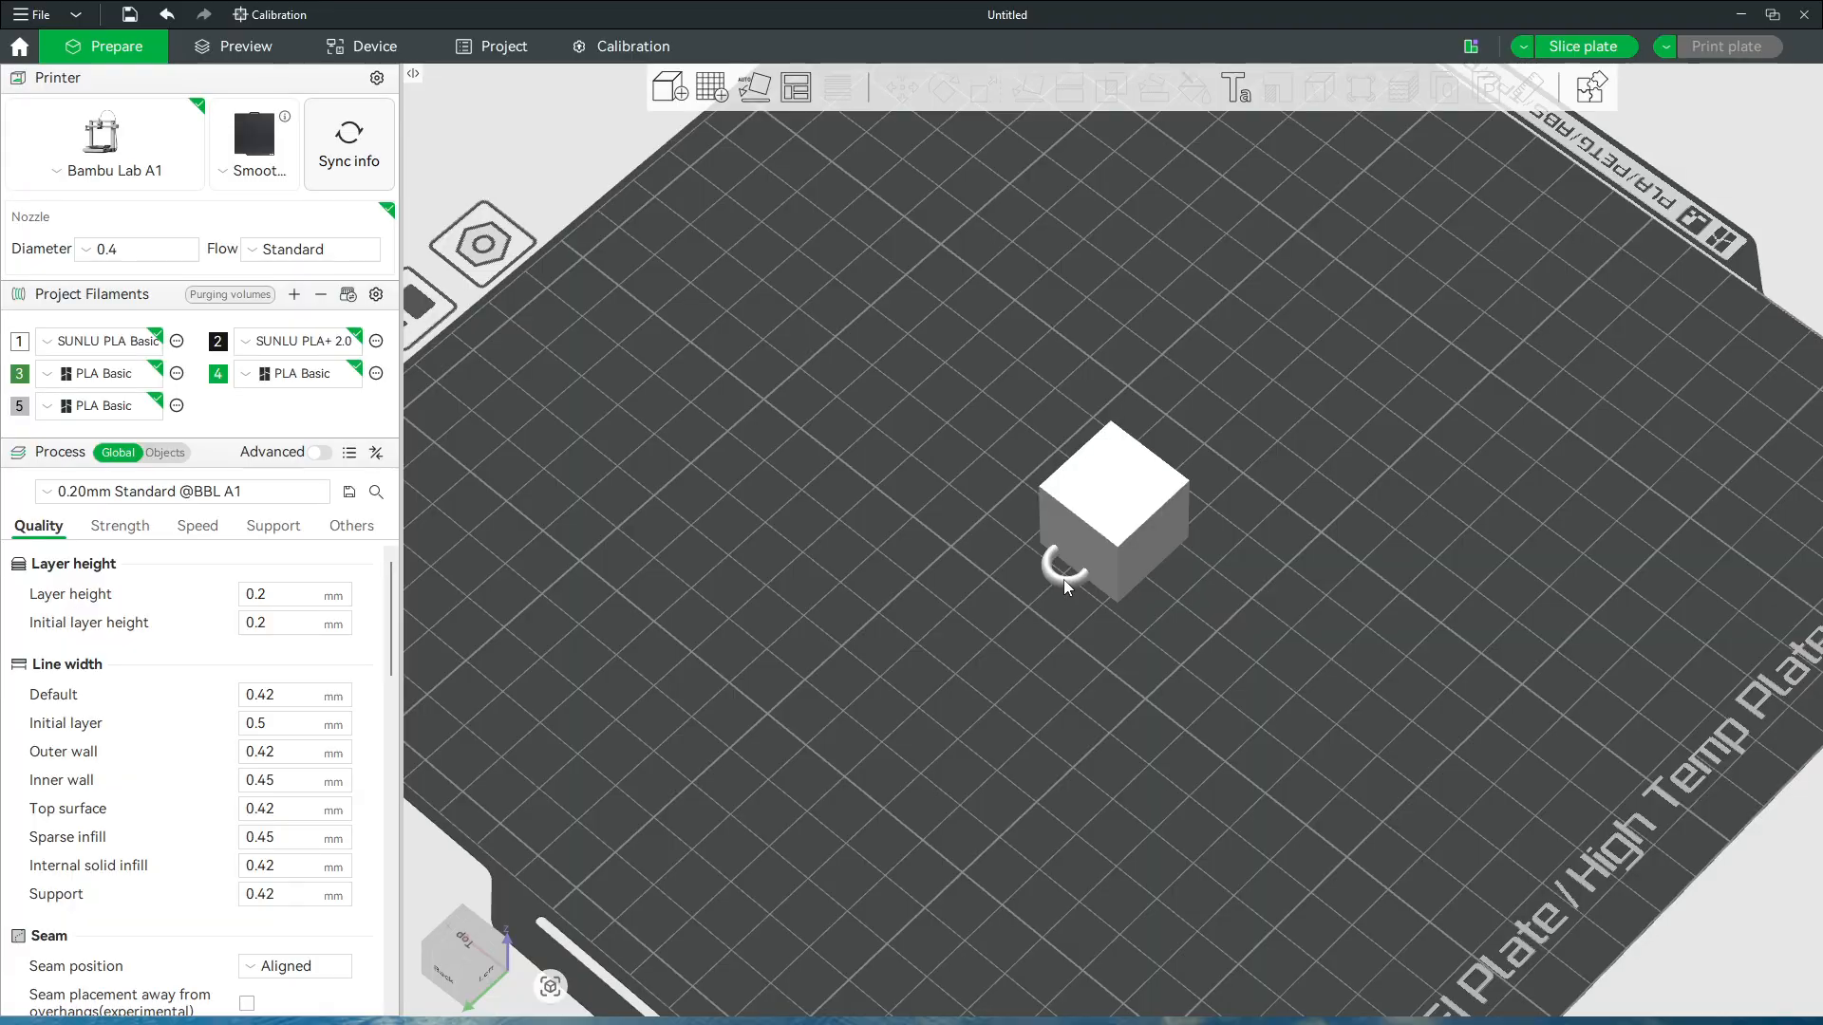
click(1063, 575)
shift+click(1113, 560)
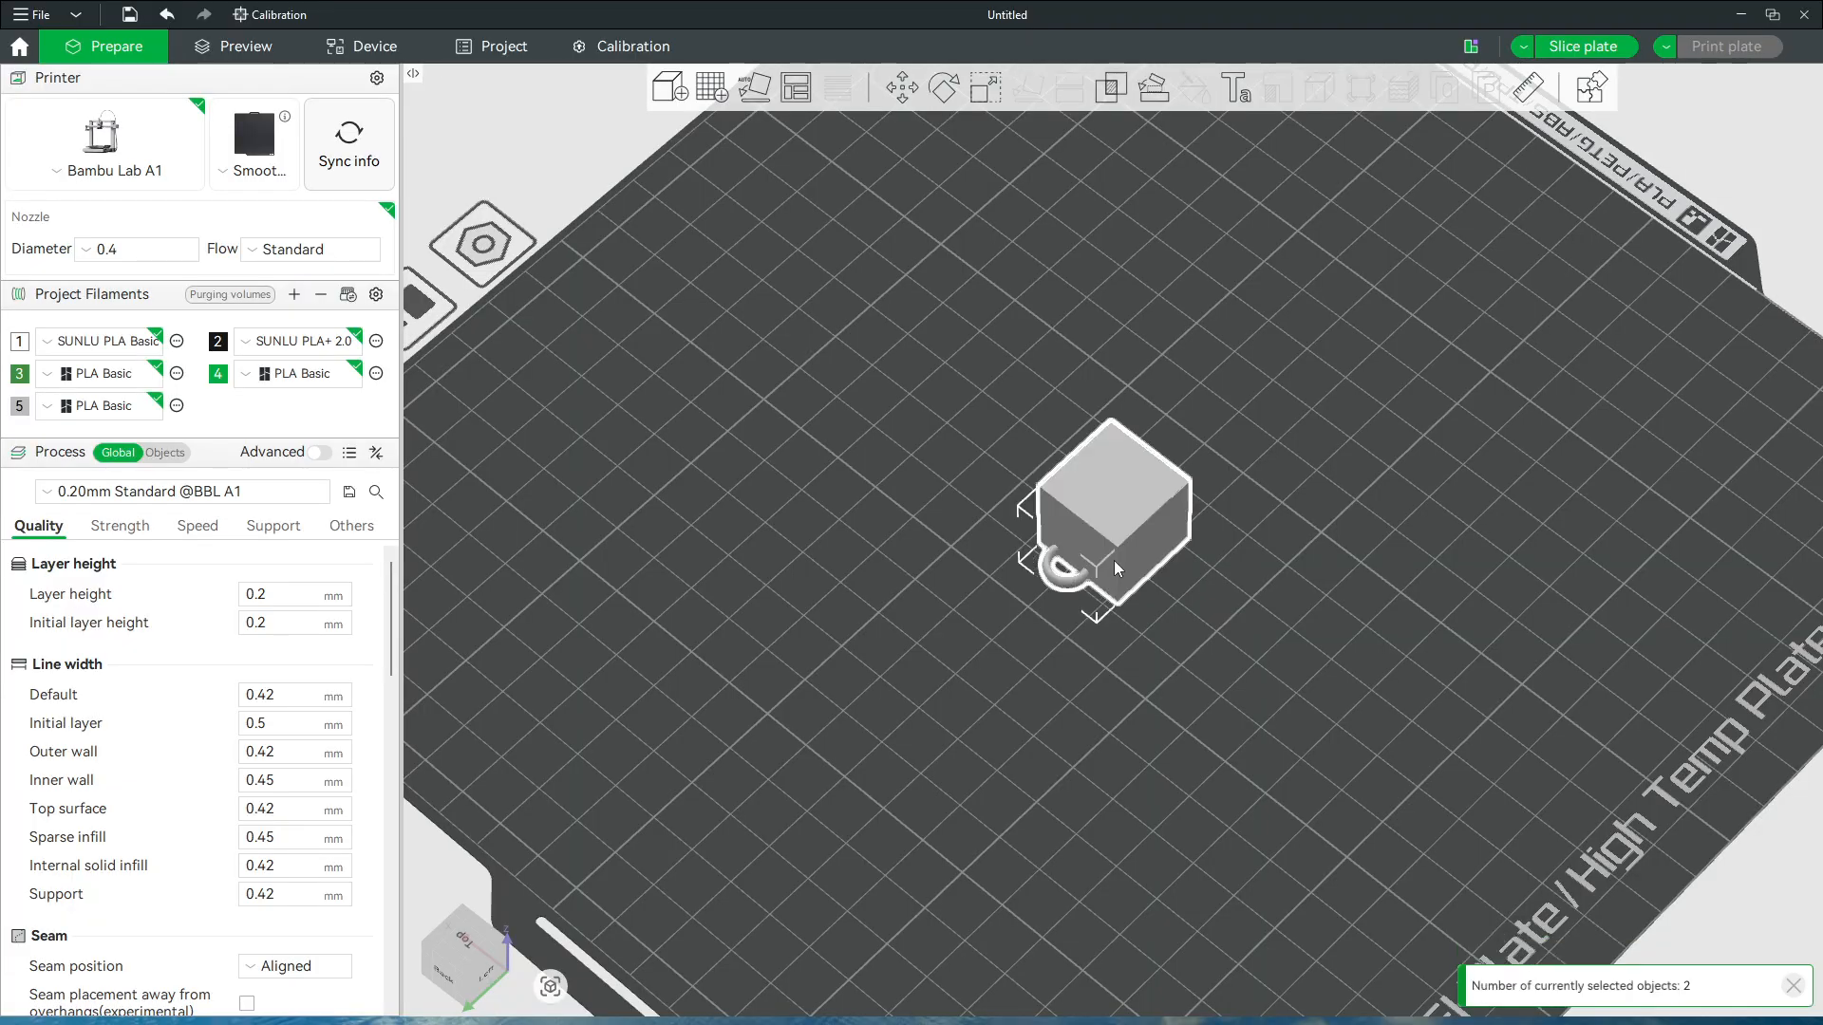
right_click(1116, 562)
mouse_move(1184, 624)
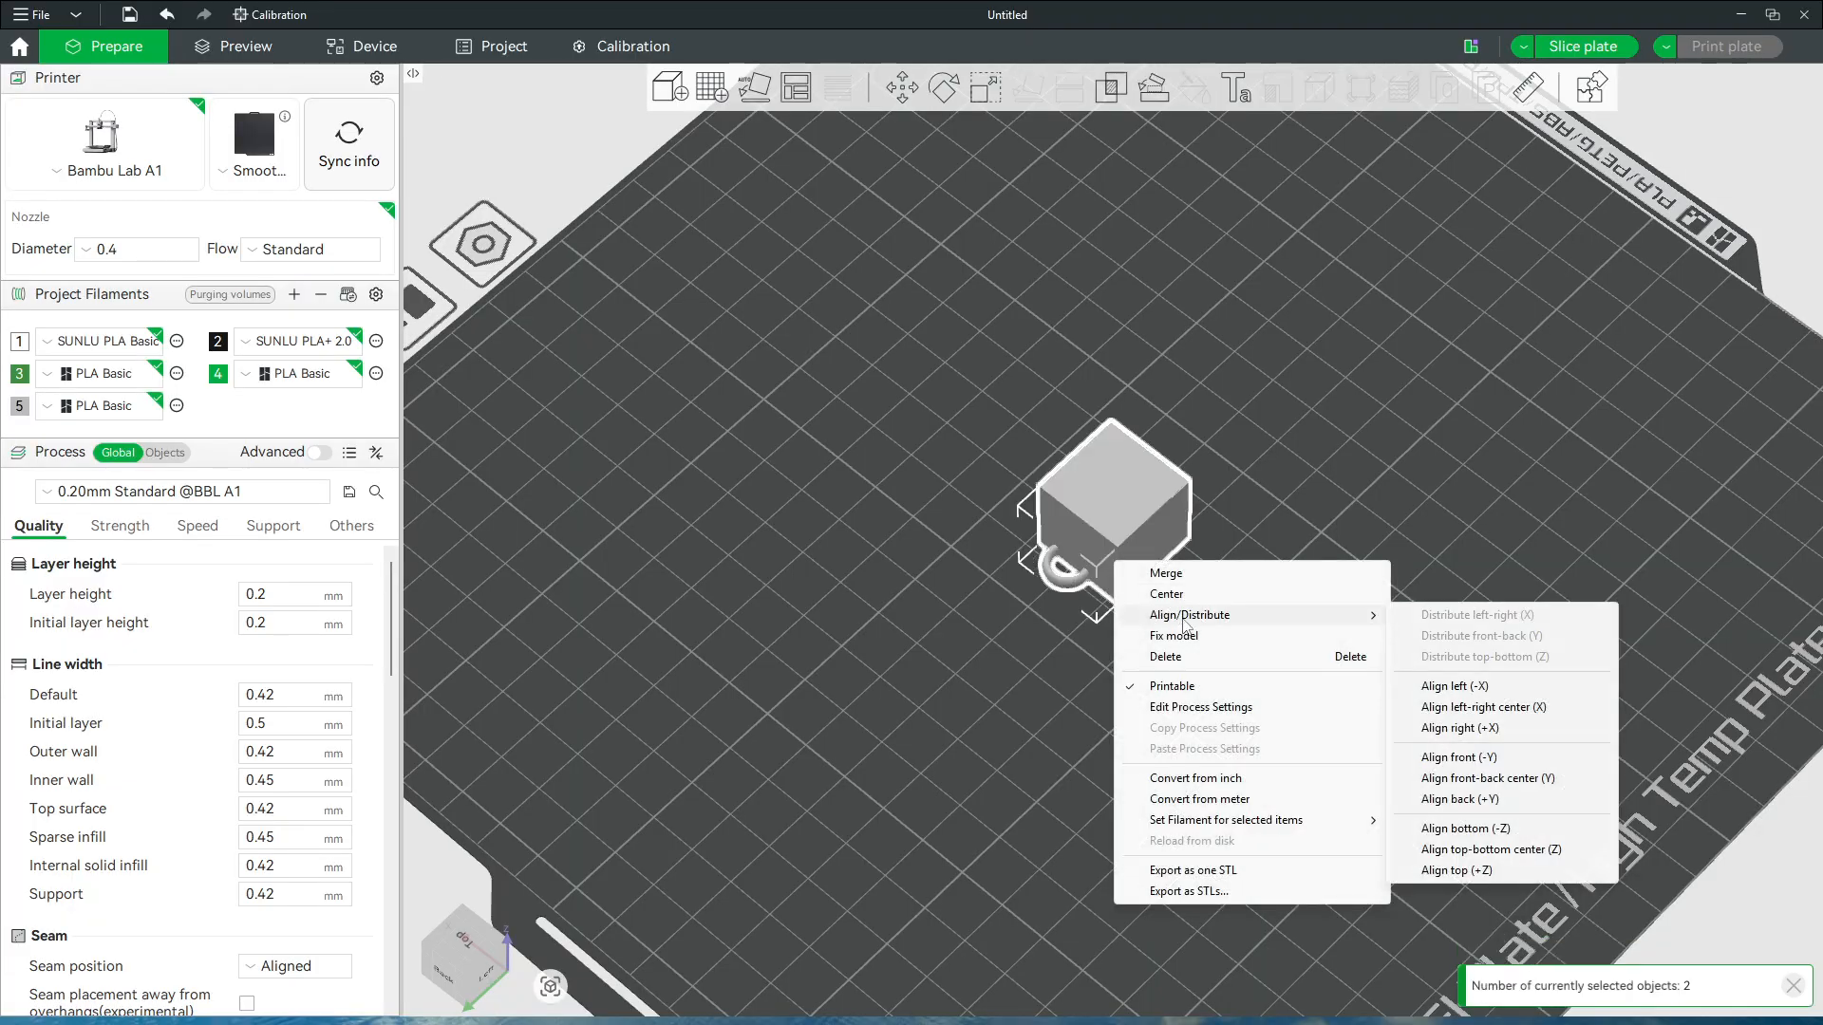
click(1513, 707)
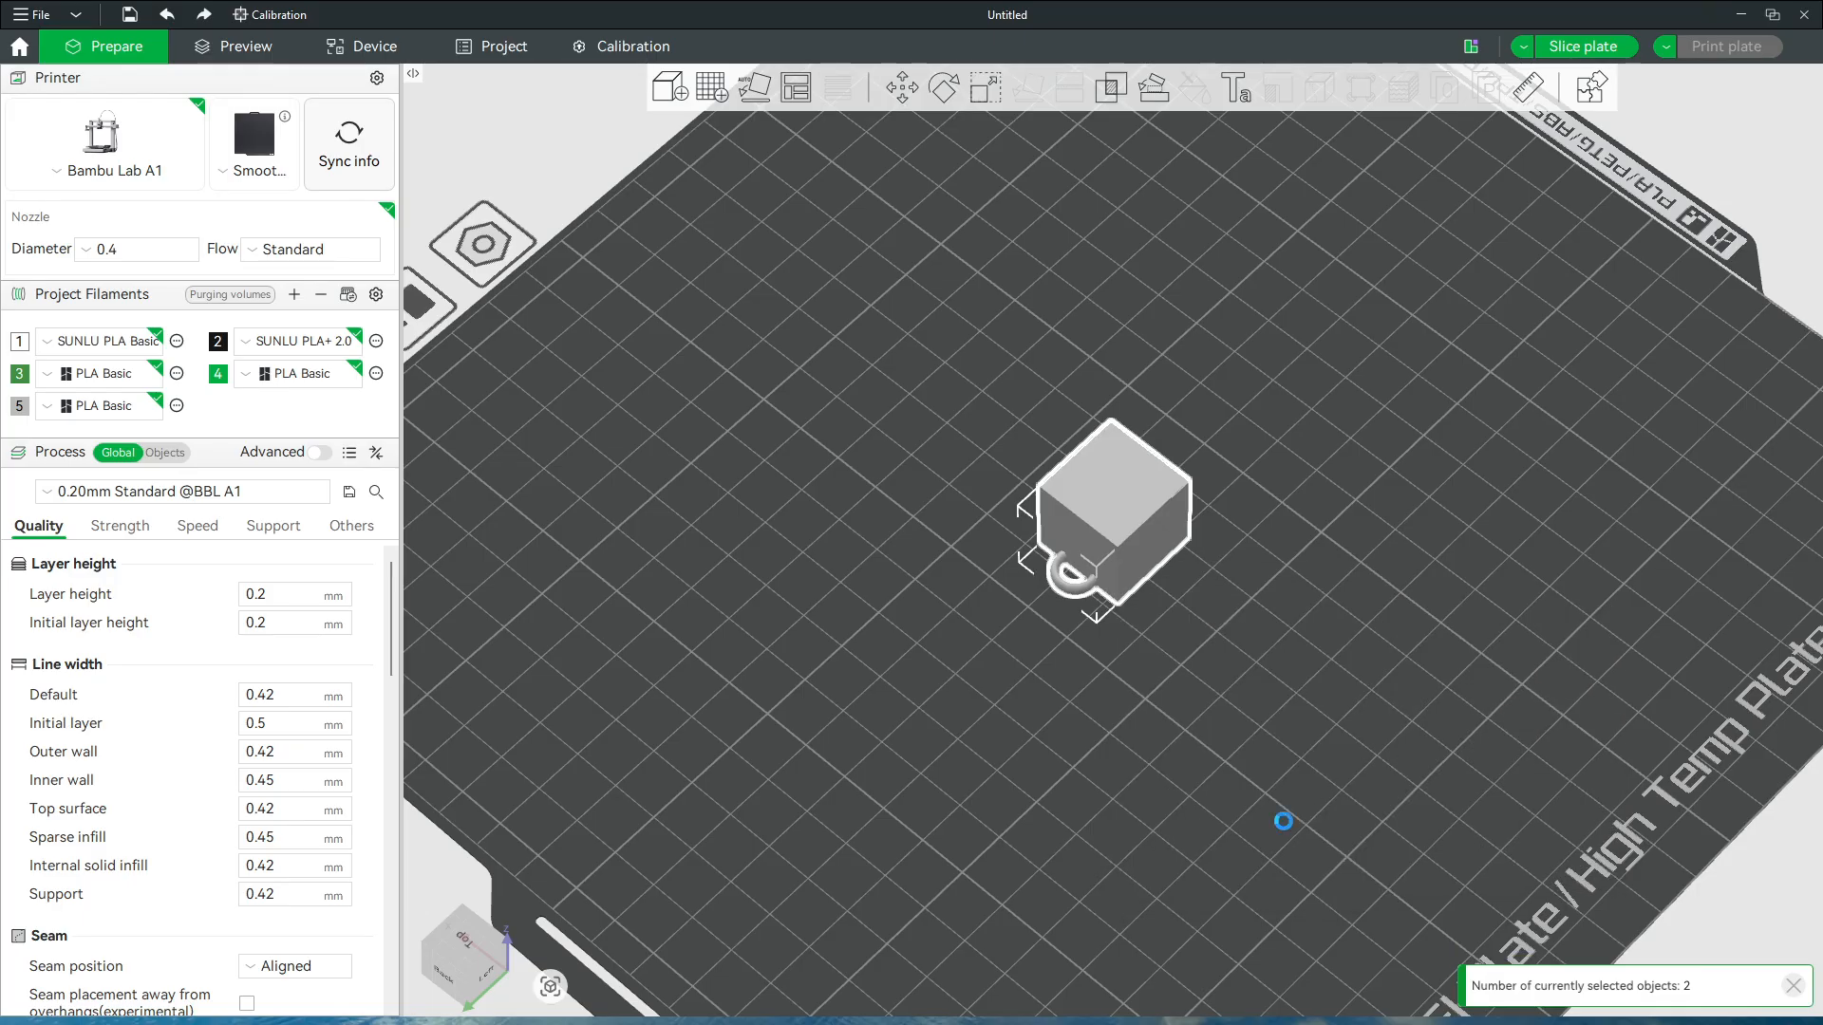
click(1265, 828)
Merge the torus and the cube into one assembly
drag(1264, 829, 1105, 776)
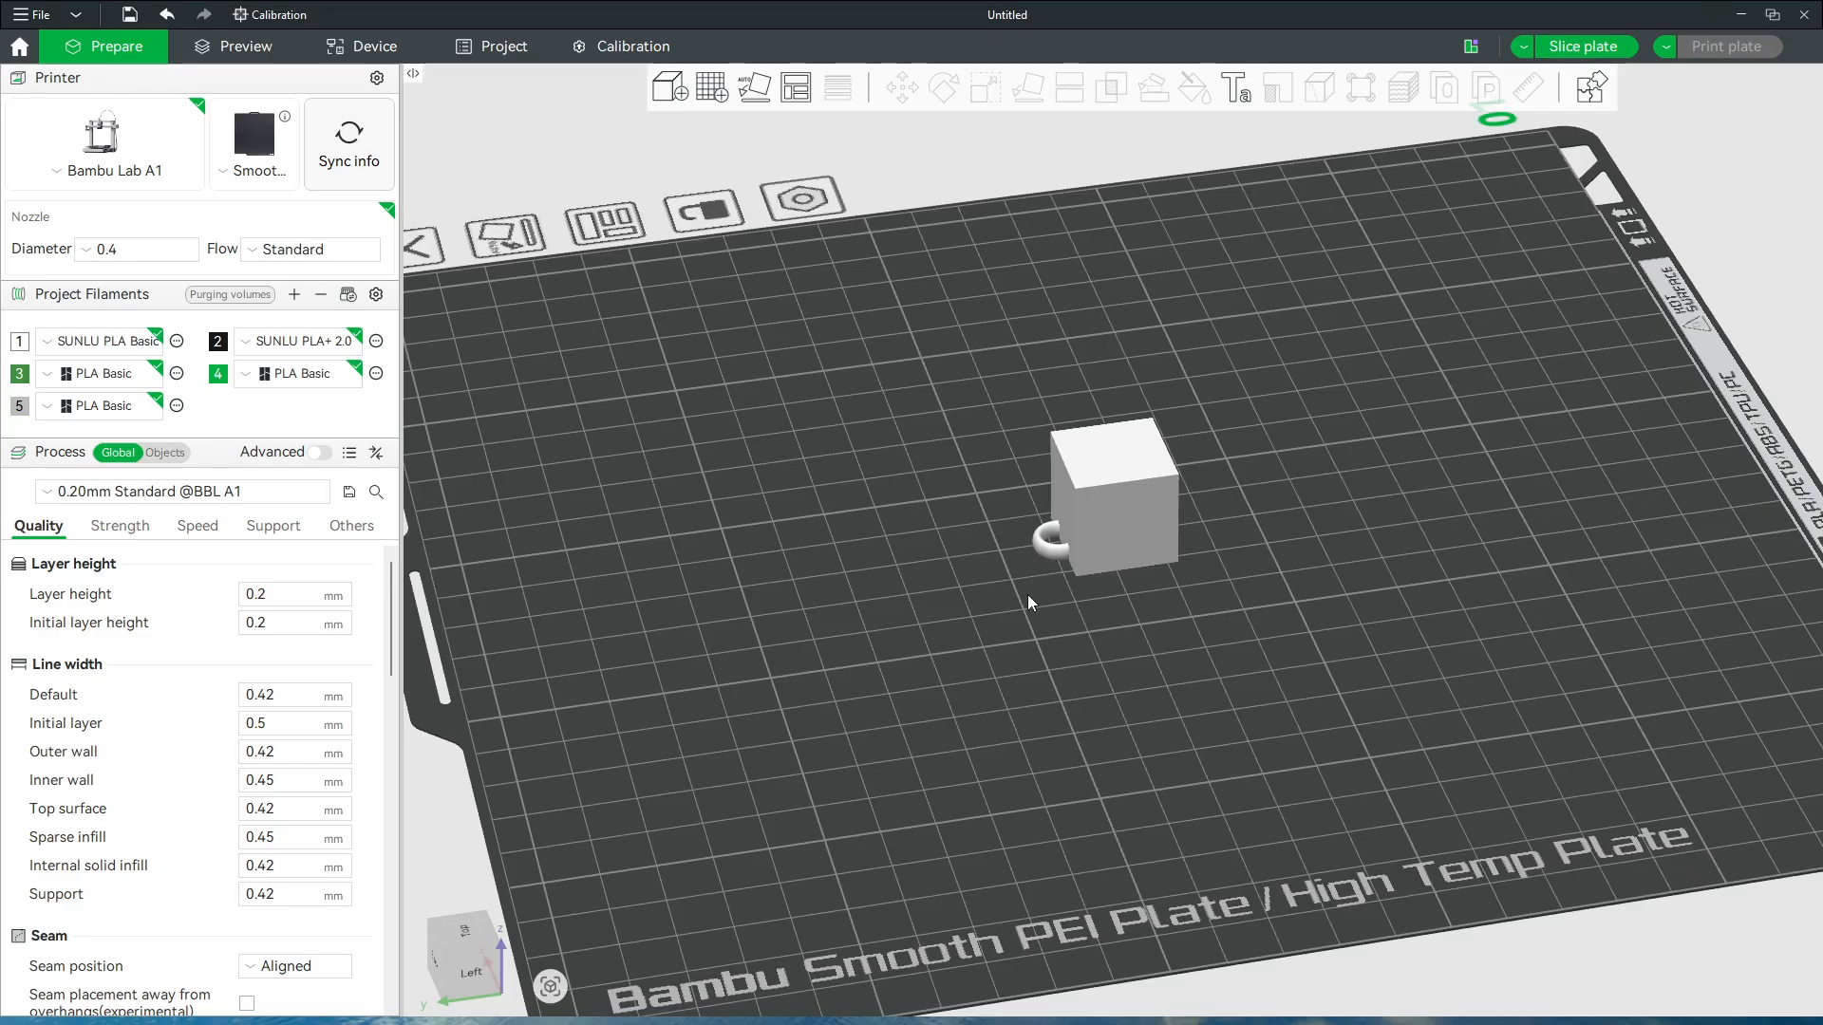
click(1046, 549)
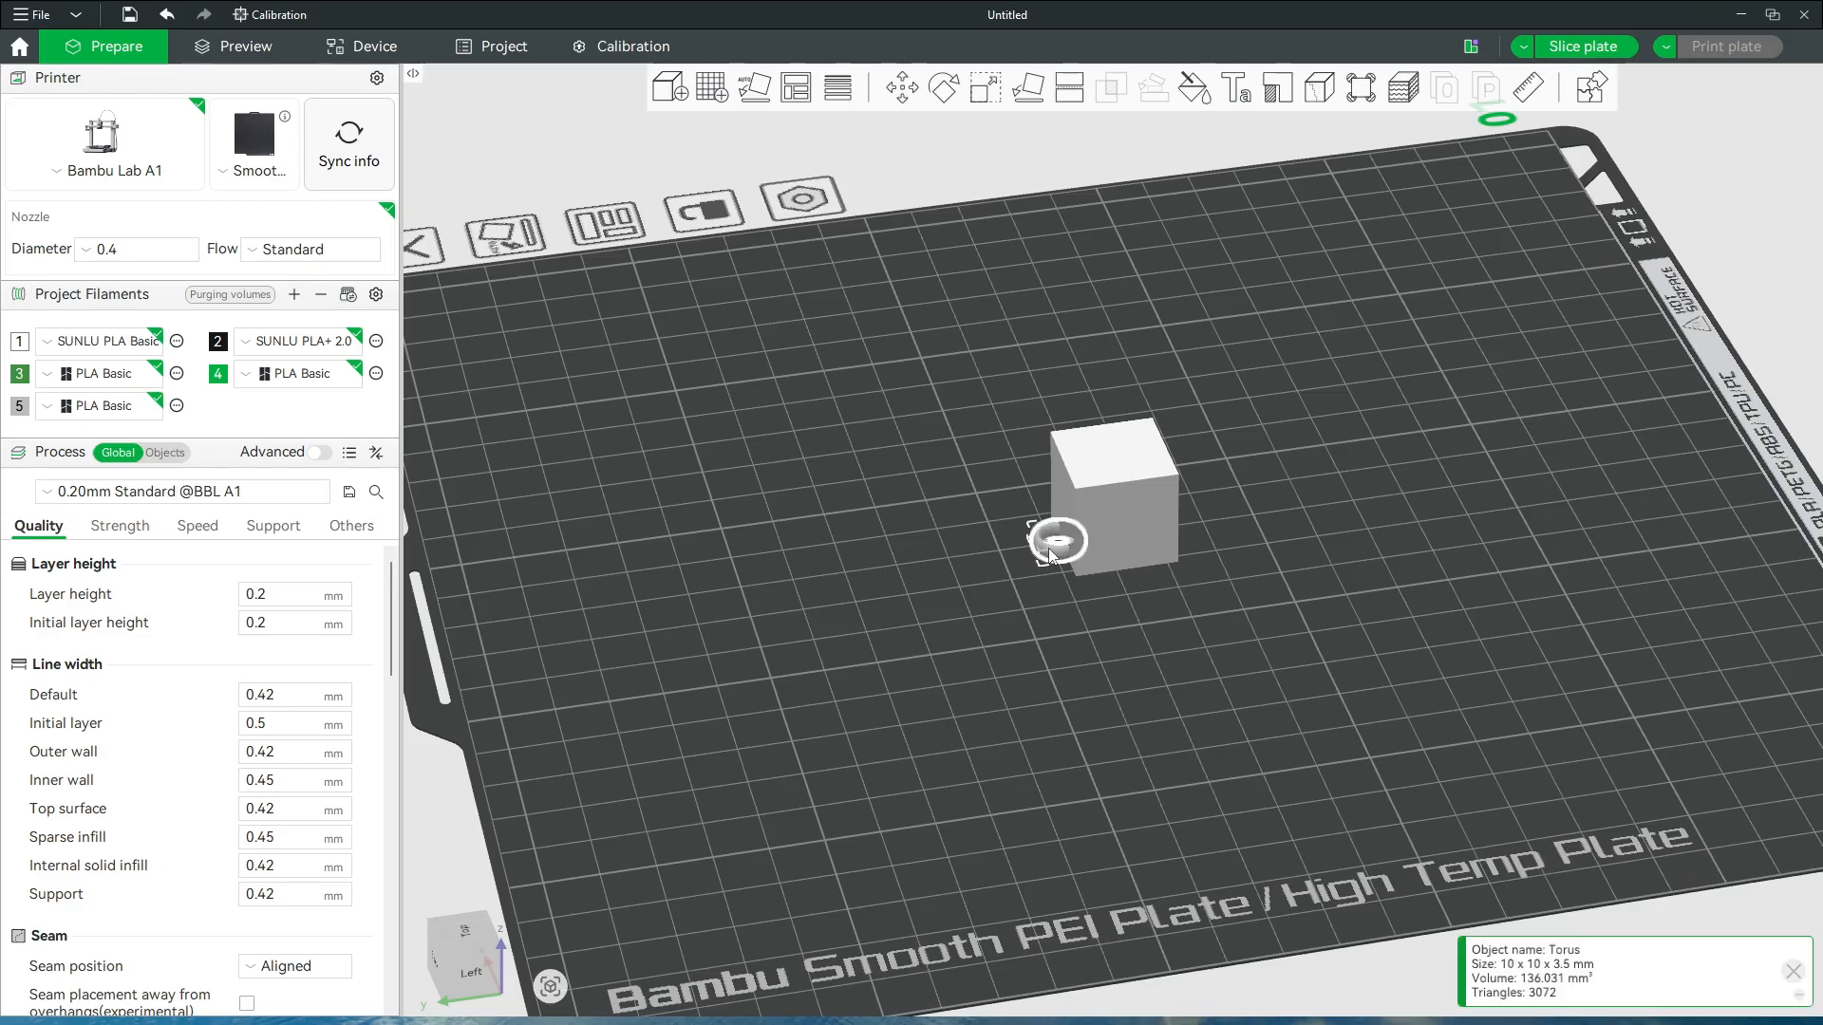
ctrl+click(1103, 536)
right_click(1105, 538)
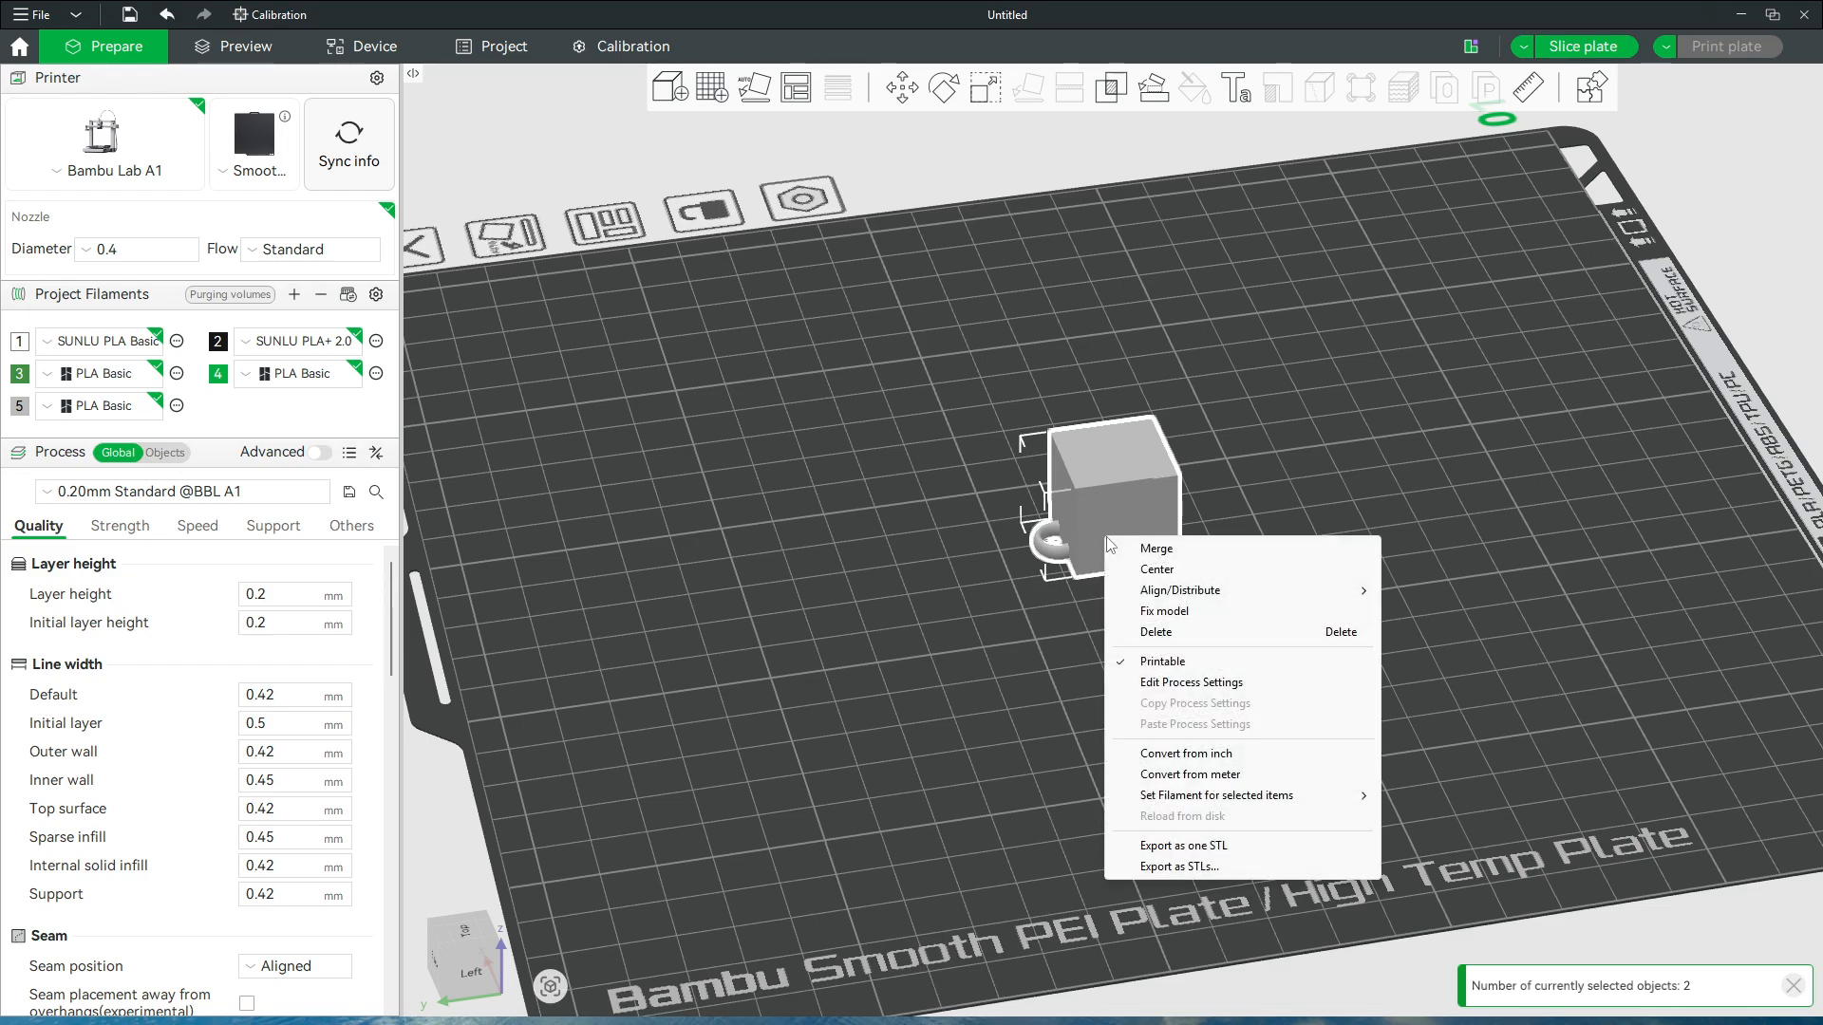
click(1139, 551)
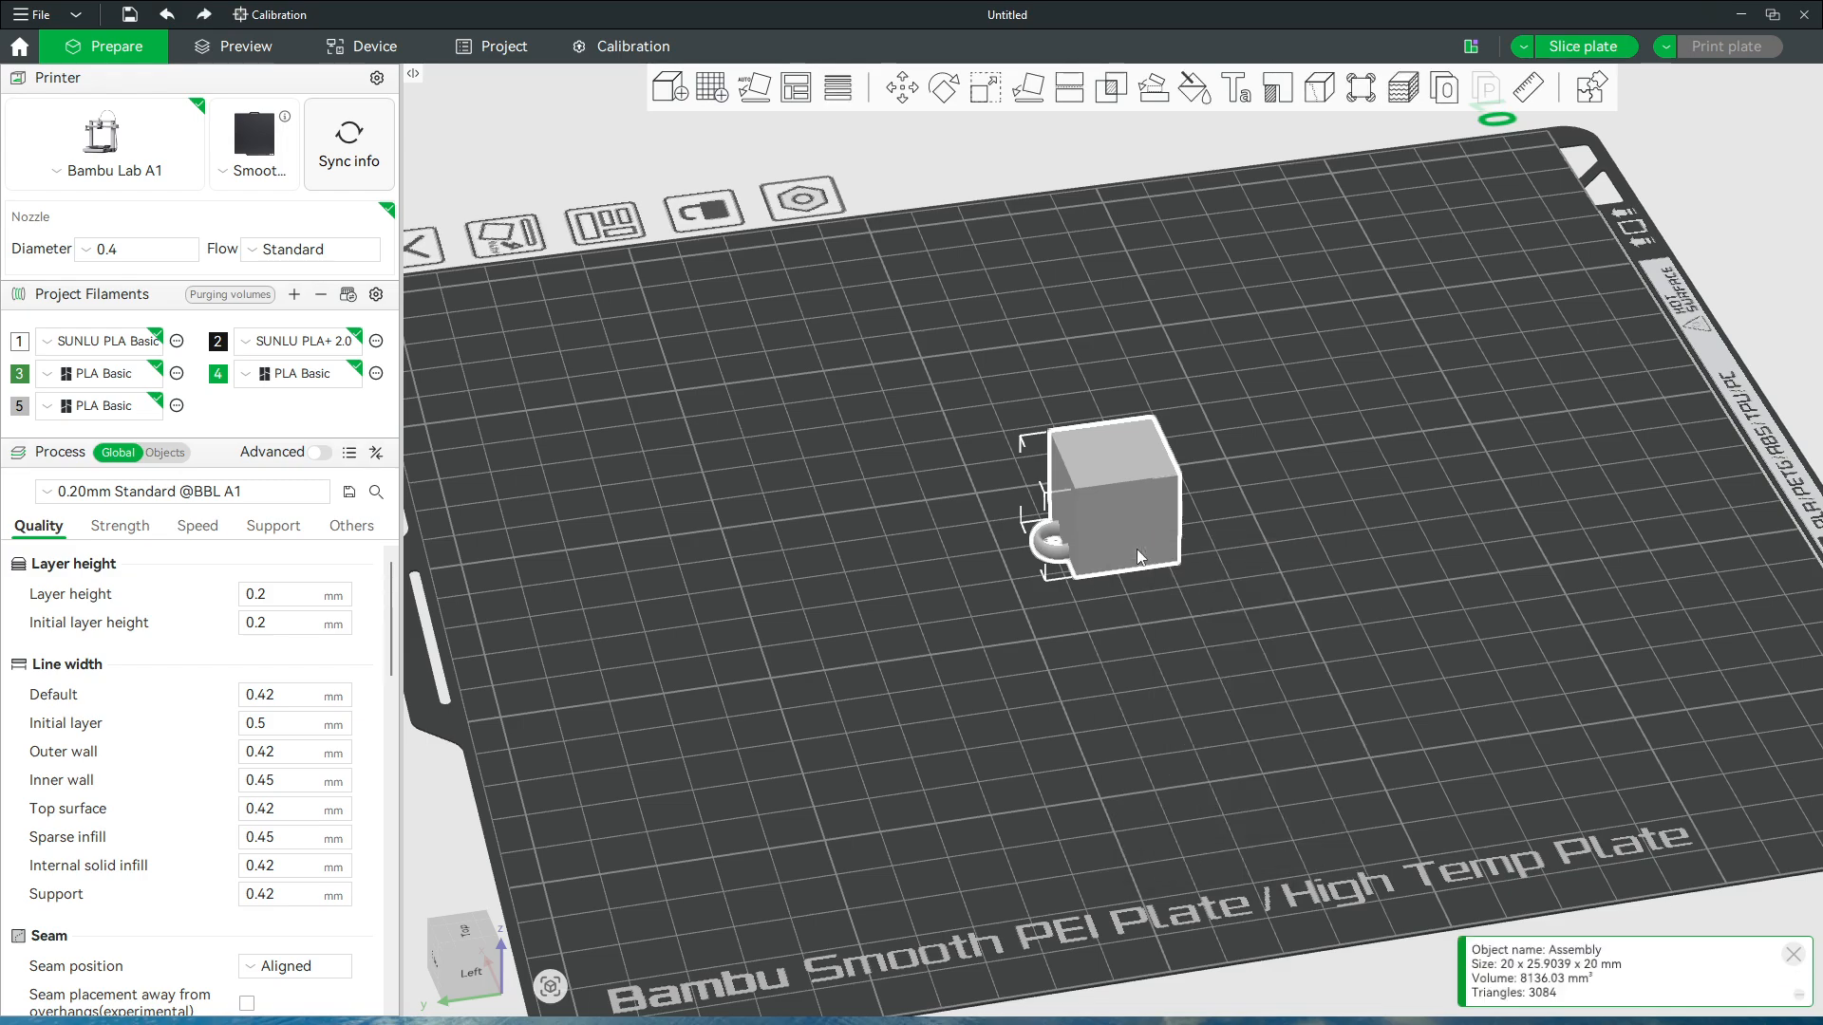
click(1014, 662)
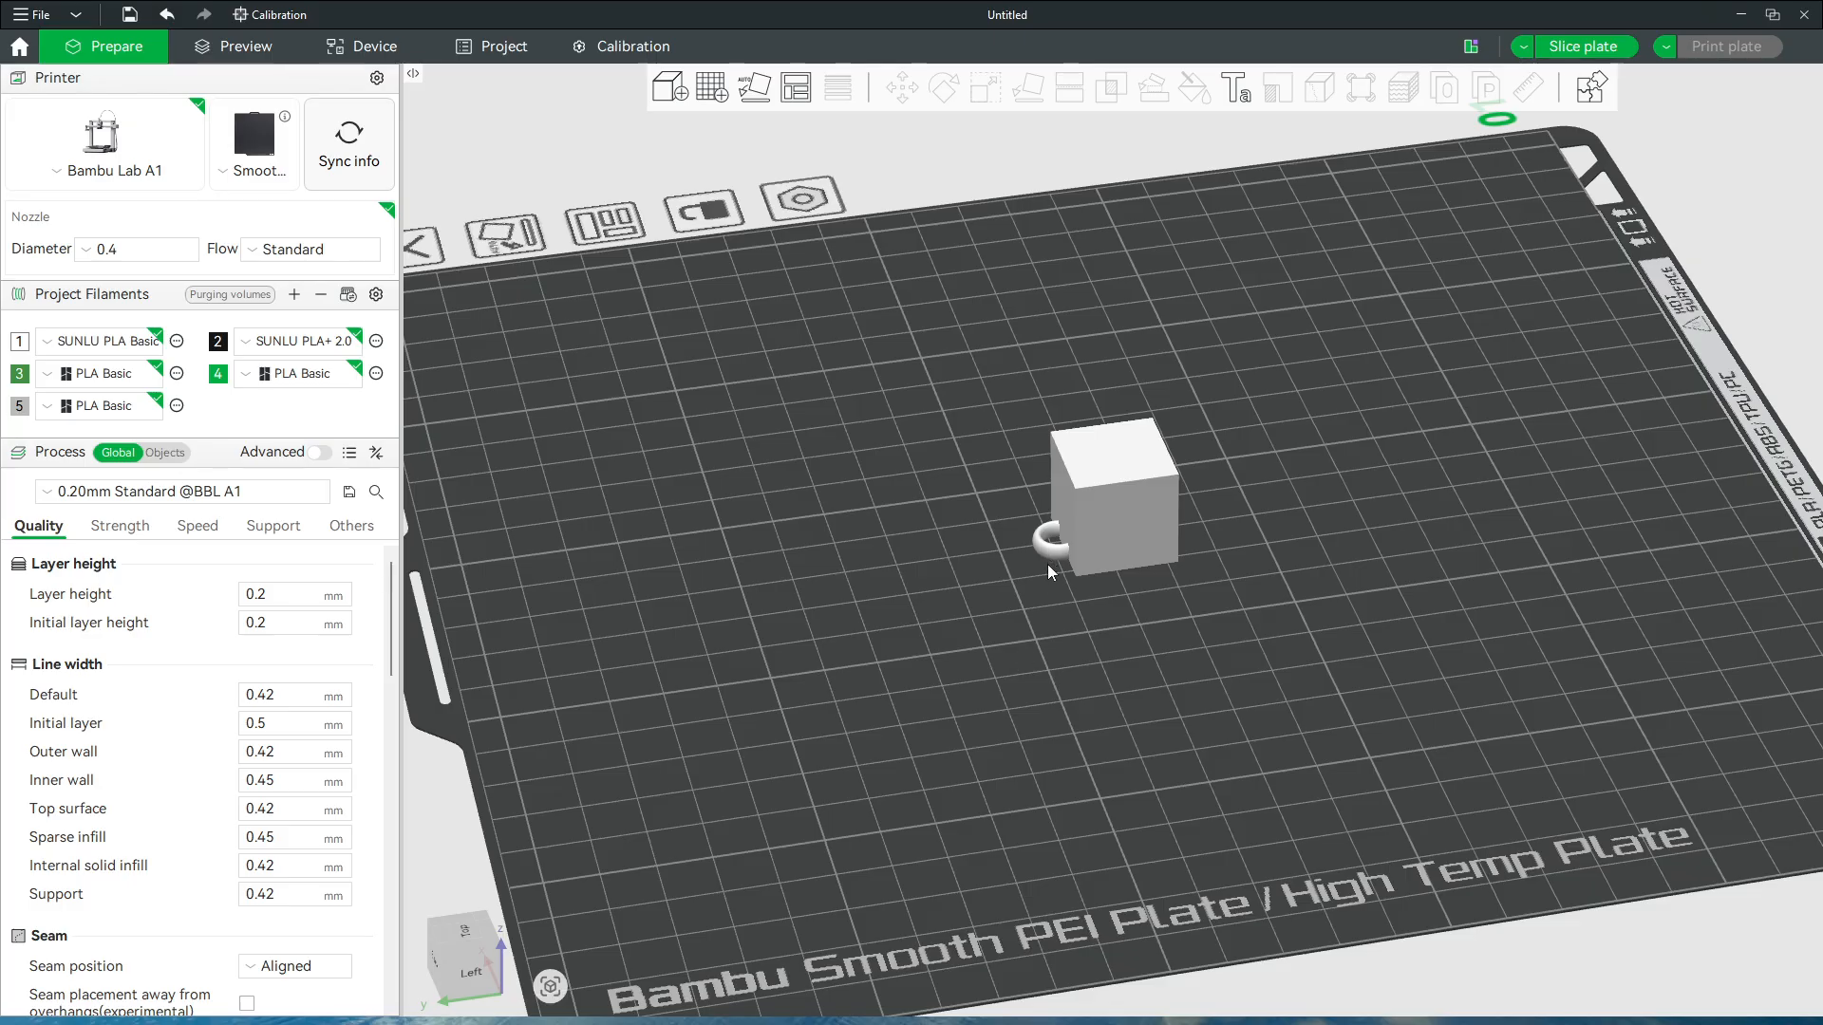
Switch the process settings to the per-object view and select only the Torus part inside the assembly
click(174, 448)
click(85, 586)
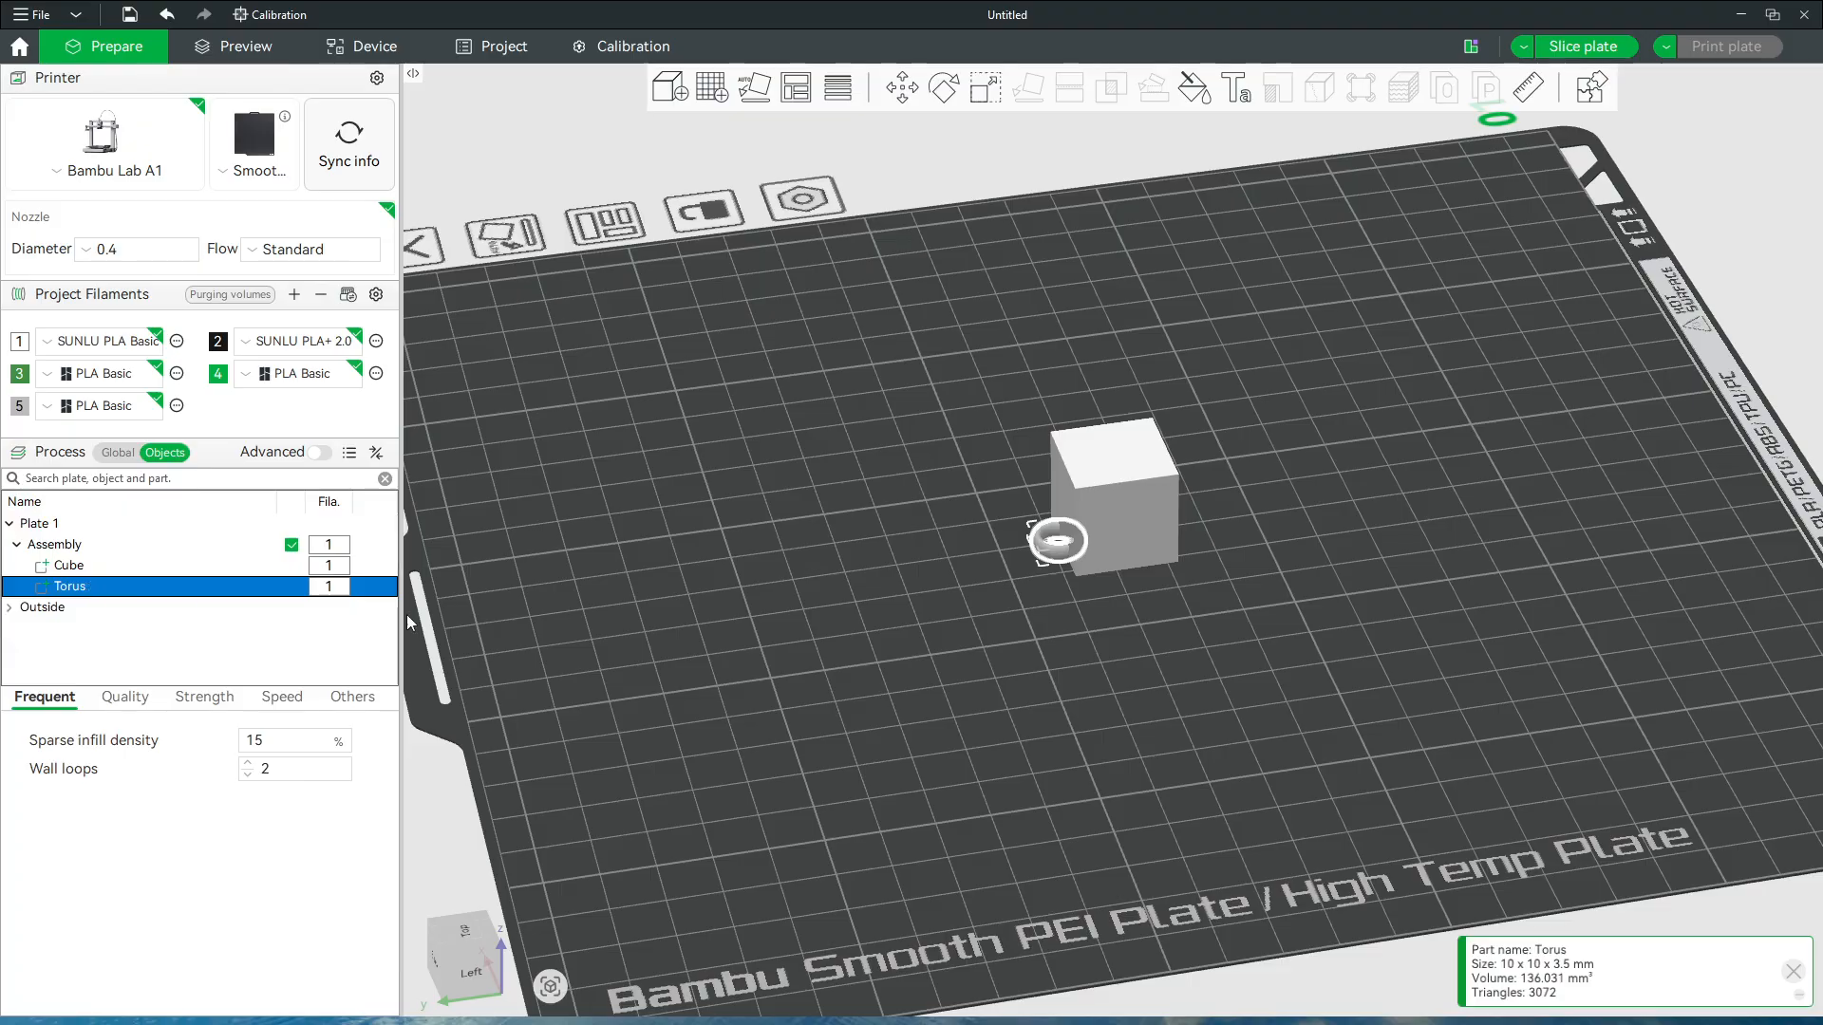
mouse_move(961, 719)
mouse_down()
mouse_move(1022, 731)
mouse_move(955, 744)
mouse_up()
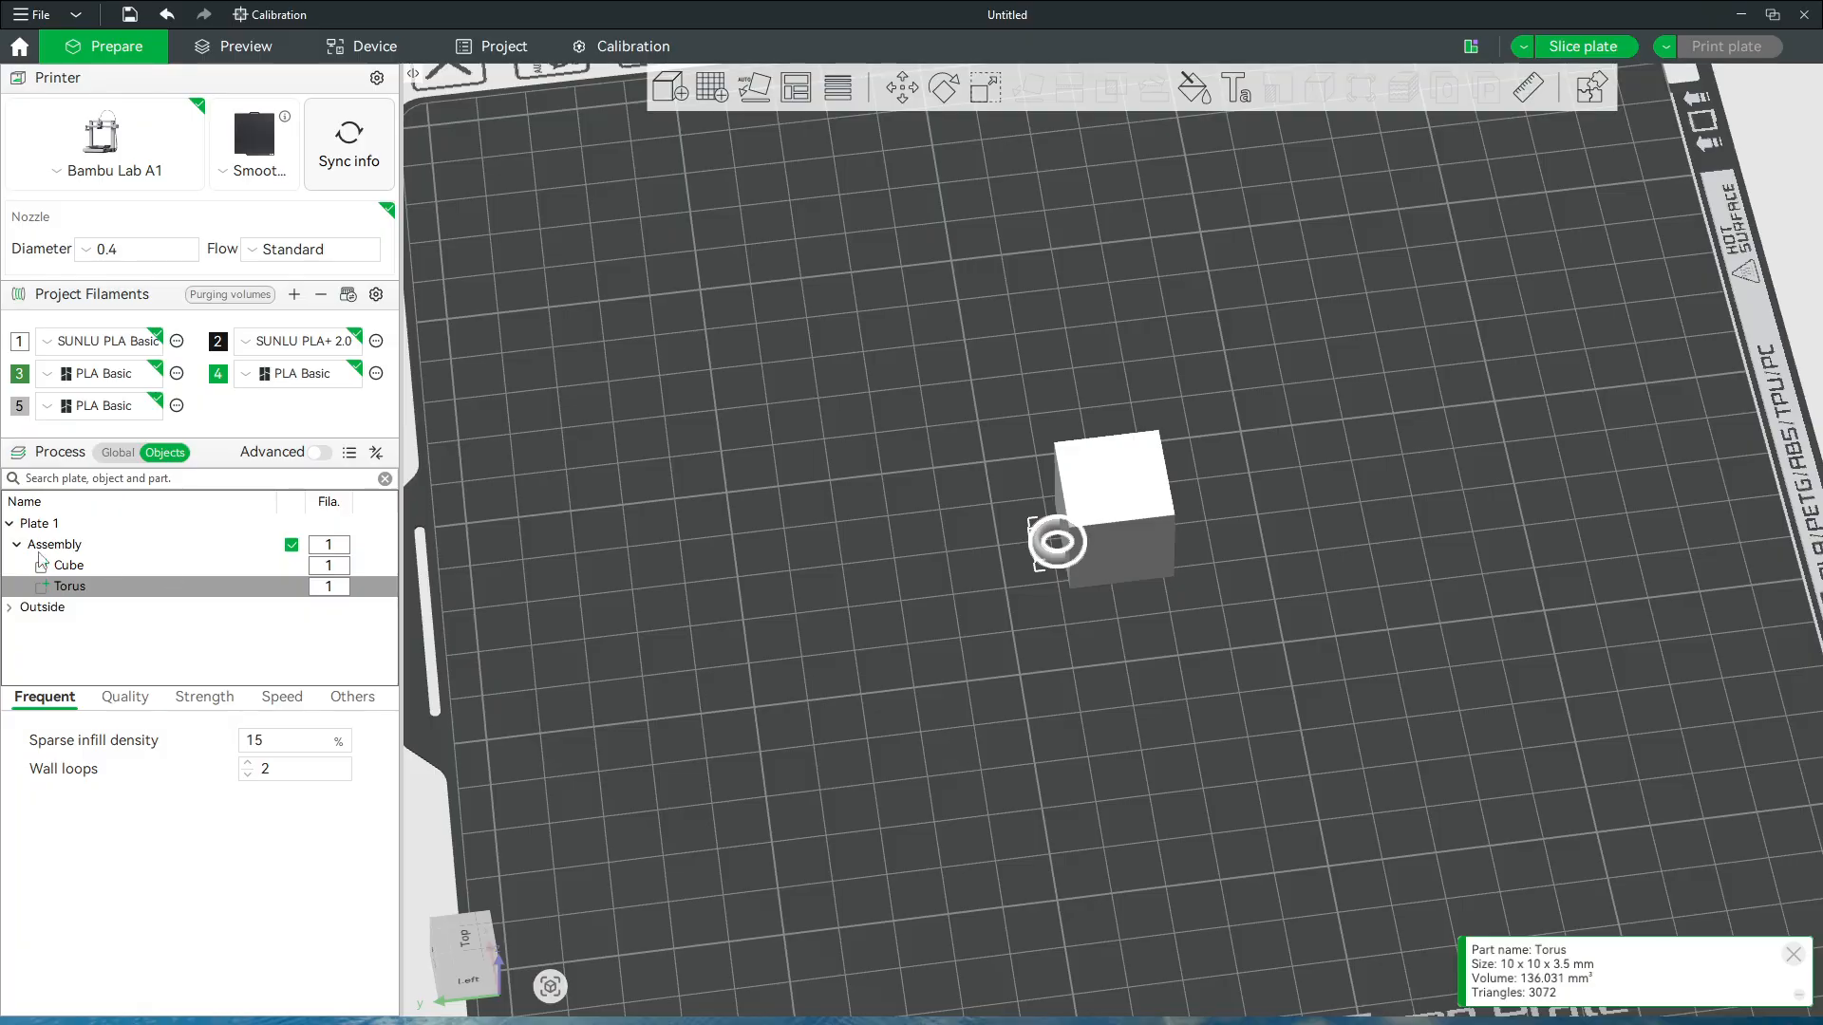
click(69, 546)
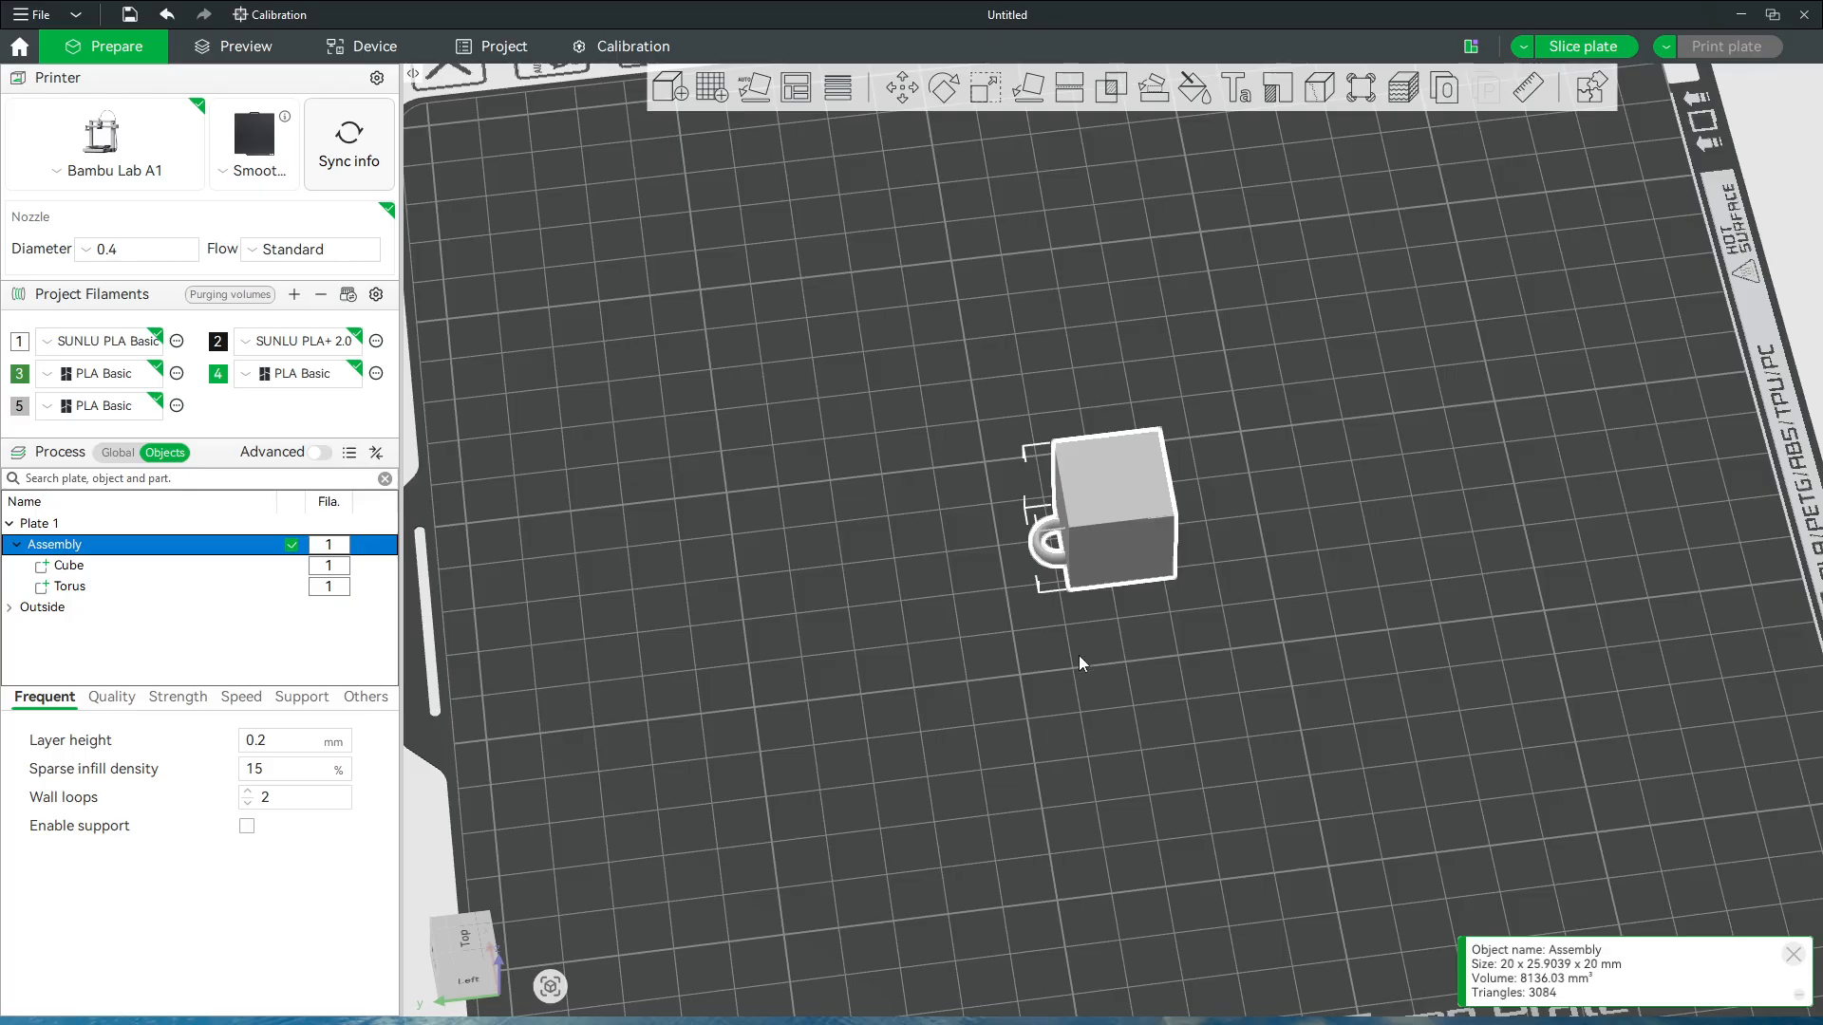
click(69, 587)
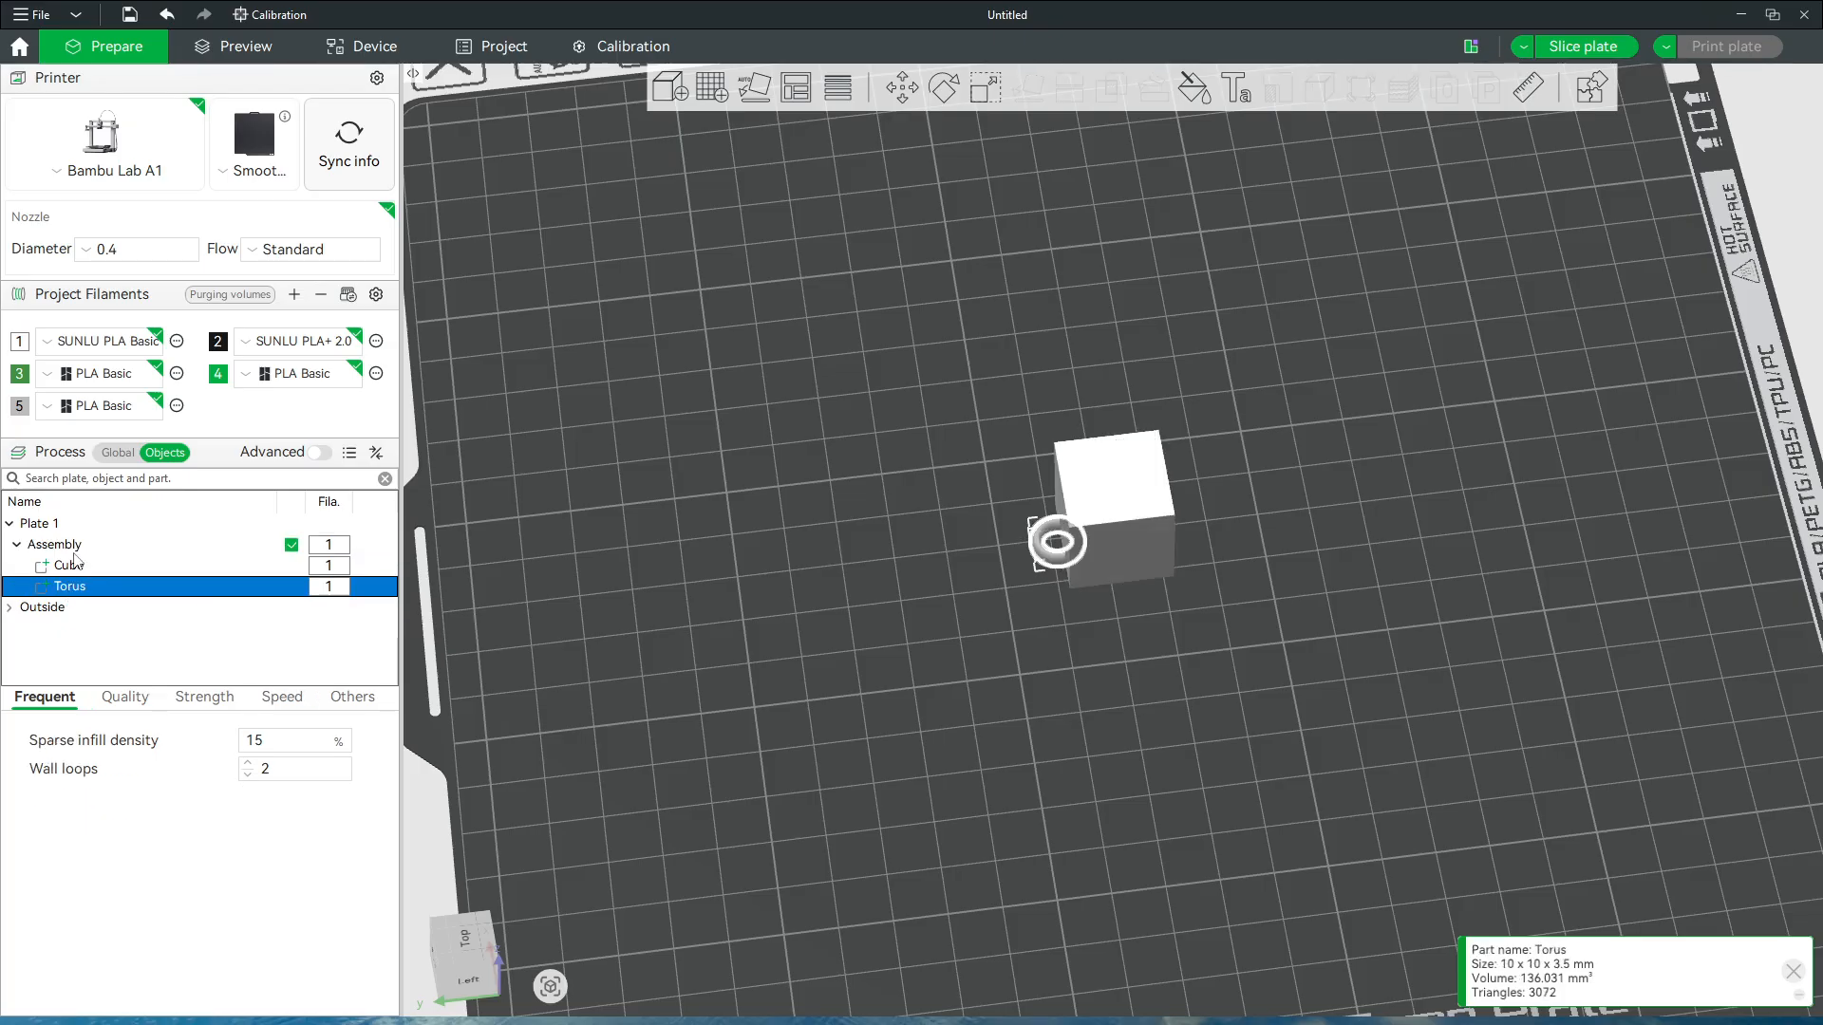
click(74, 546)
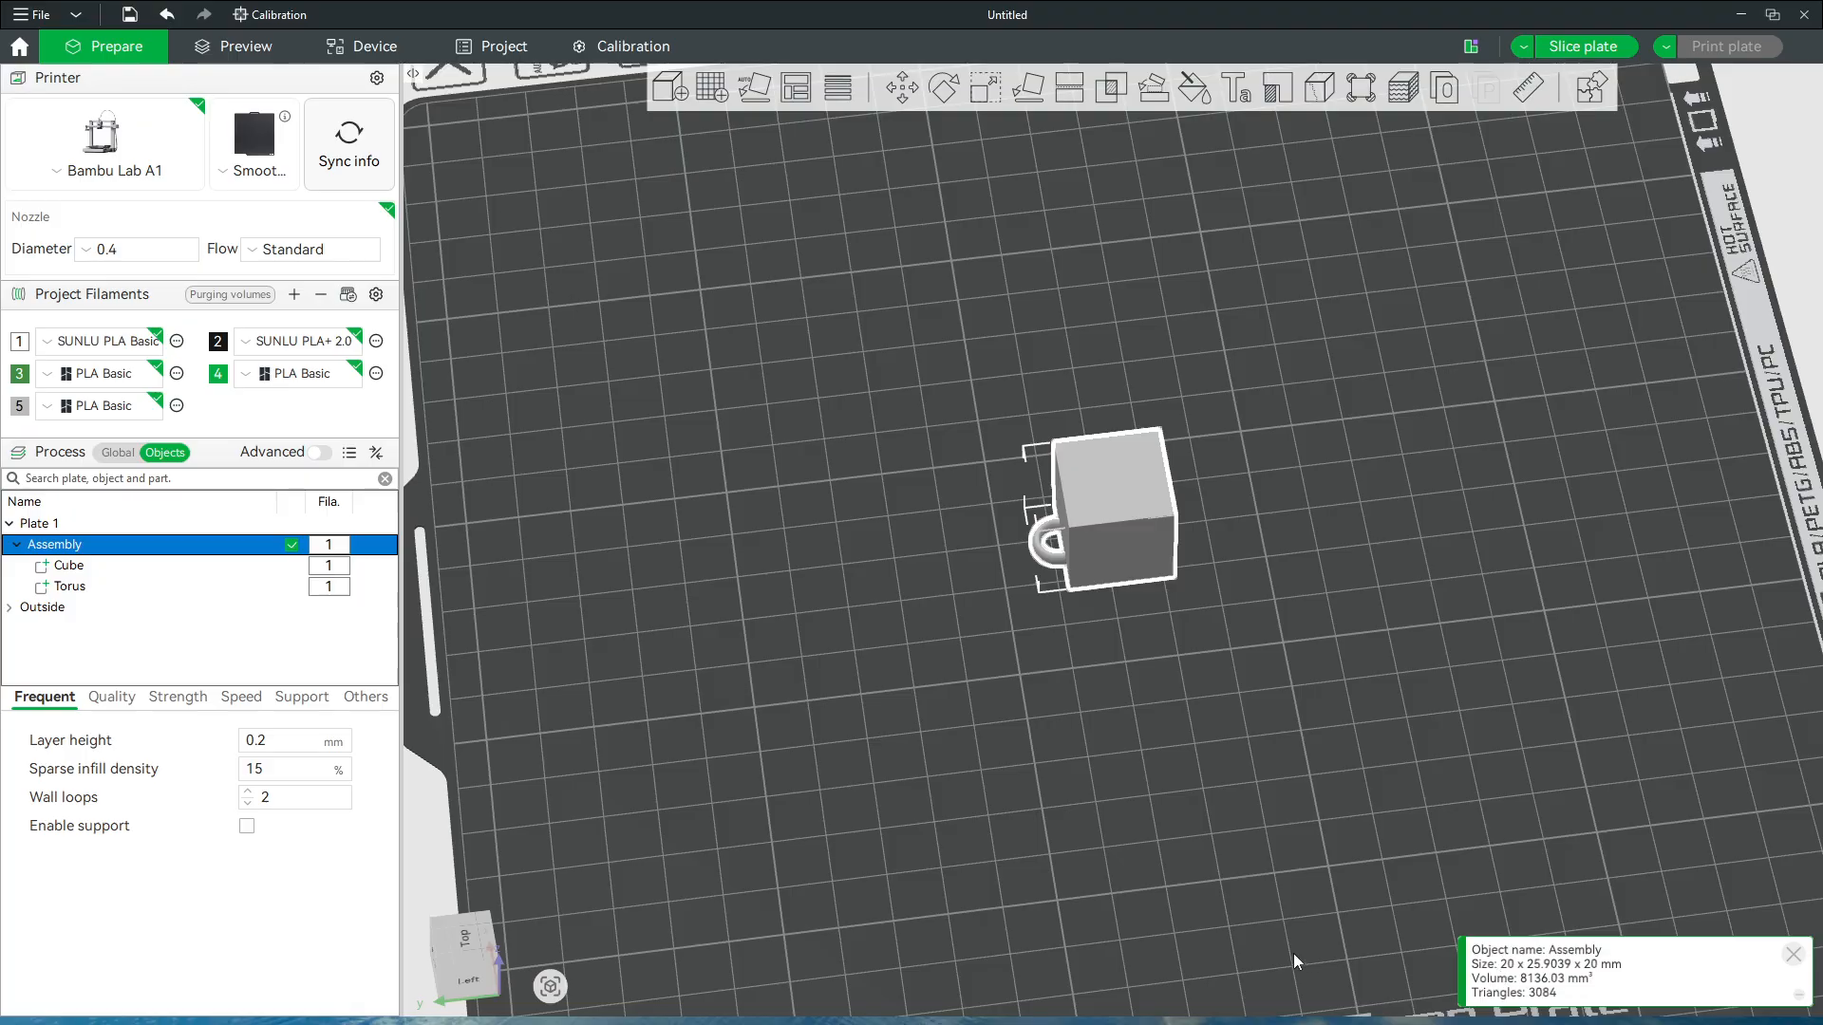
click(74, 588)
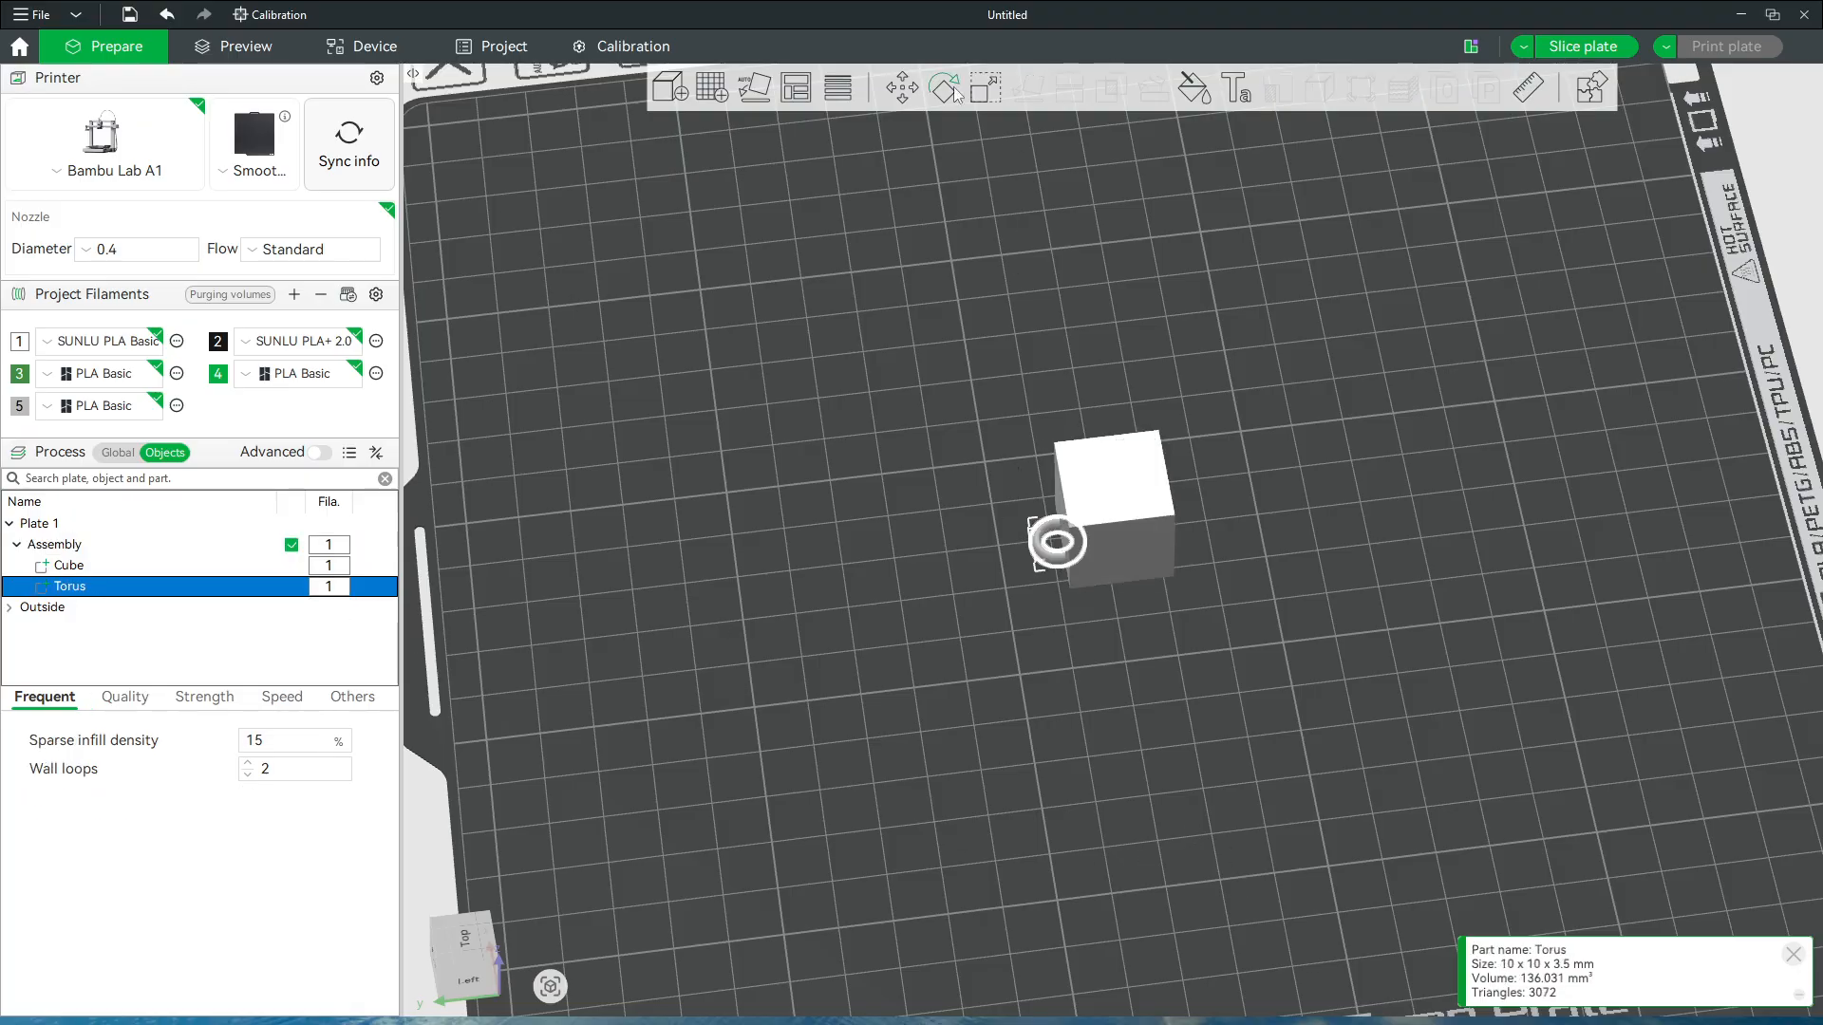
Set the torus's Y position to 138 mm in world coordinates
click(904, 89)
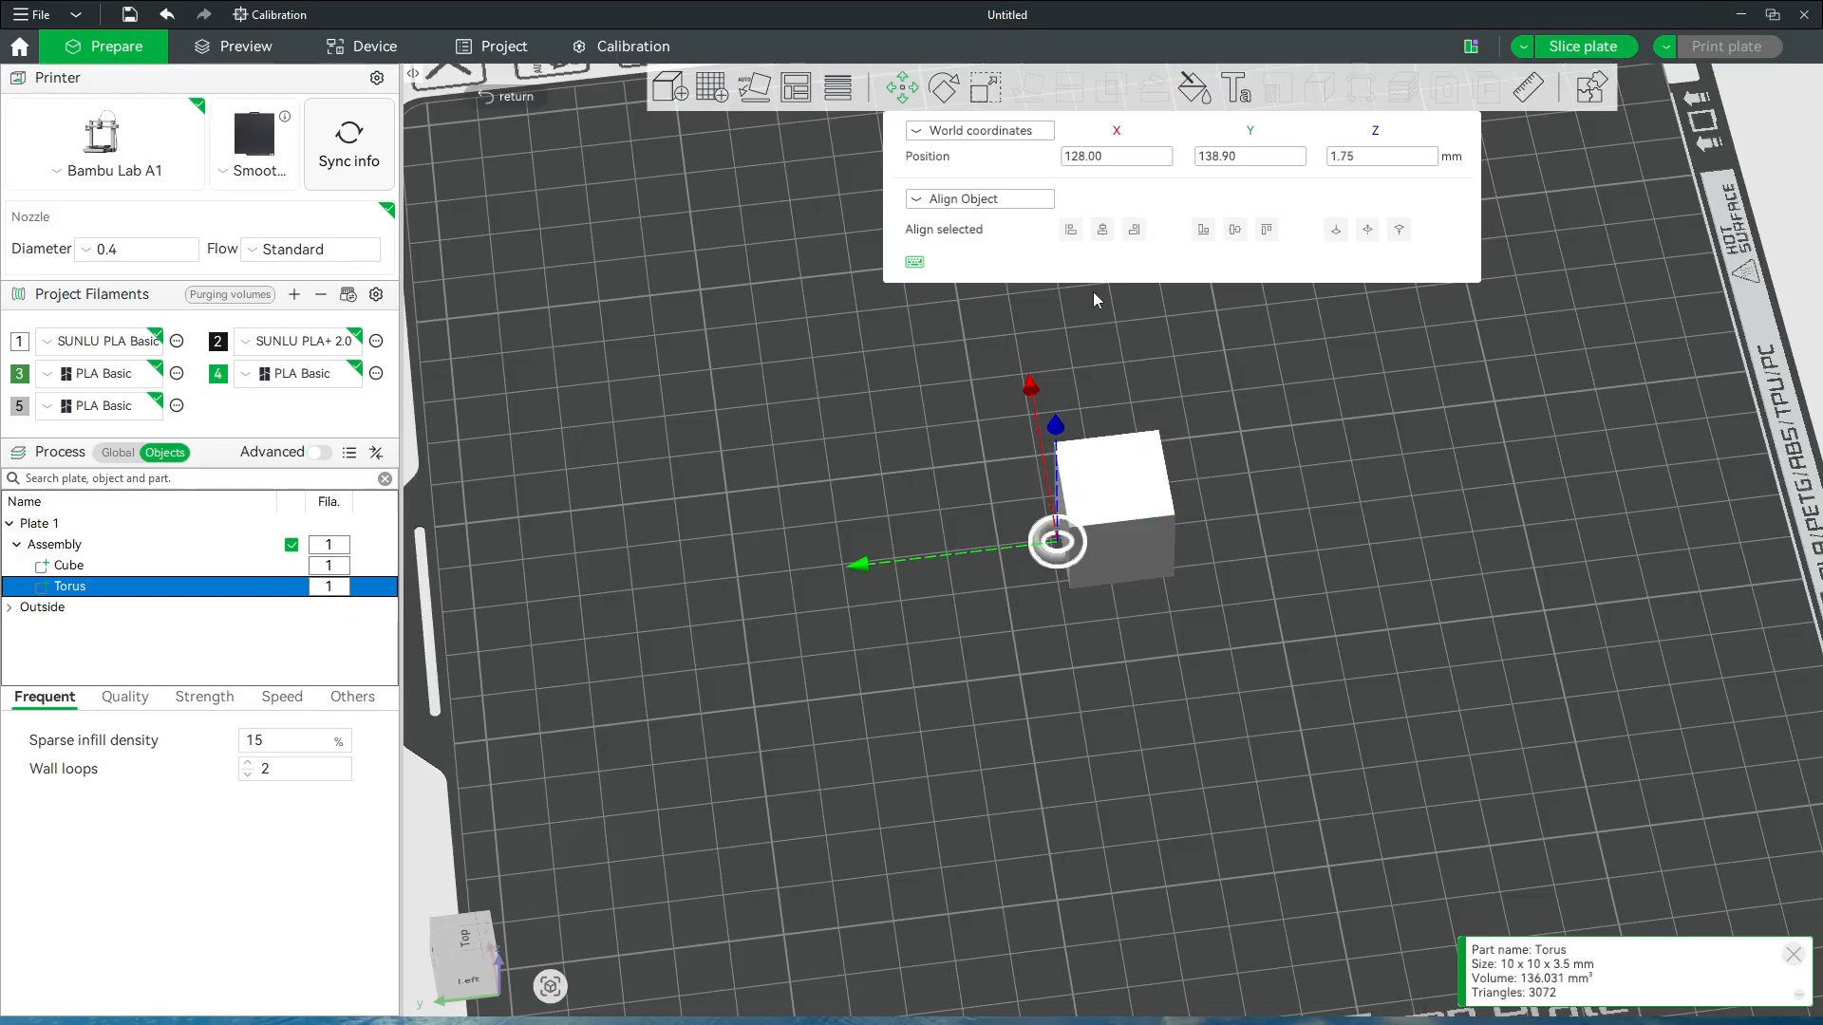
click(1245, 160)
click(1255, 161)
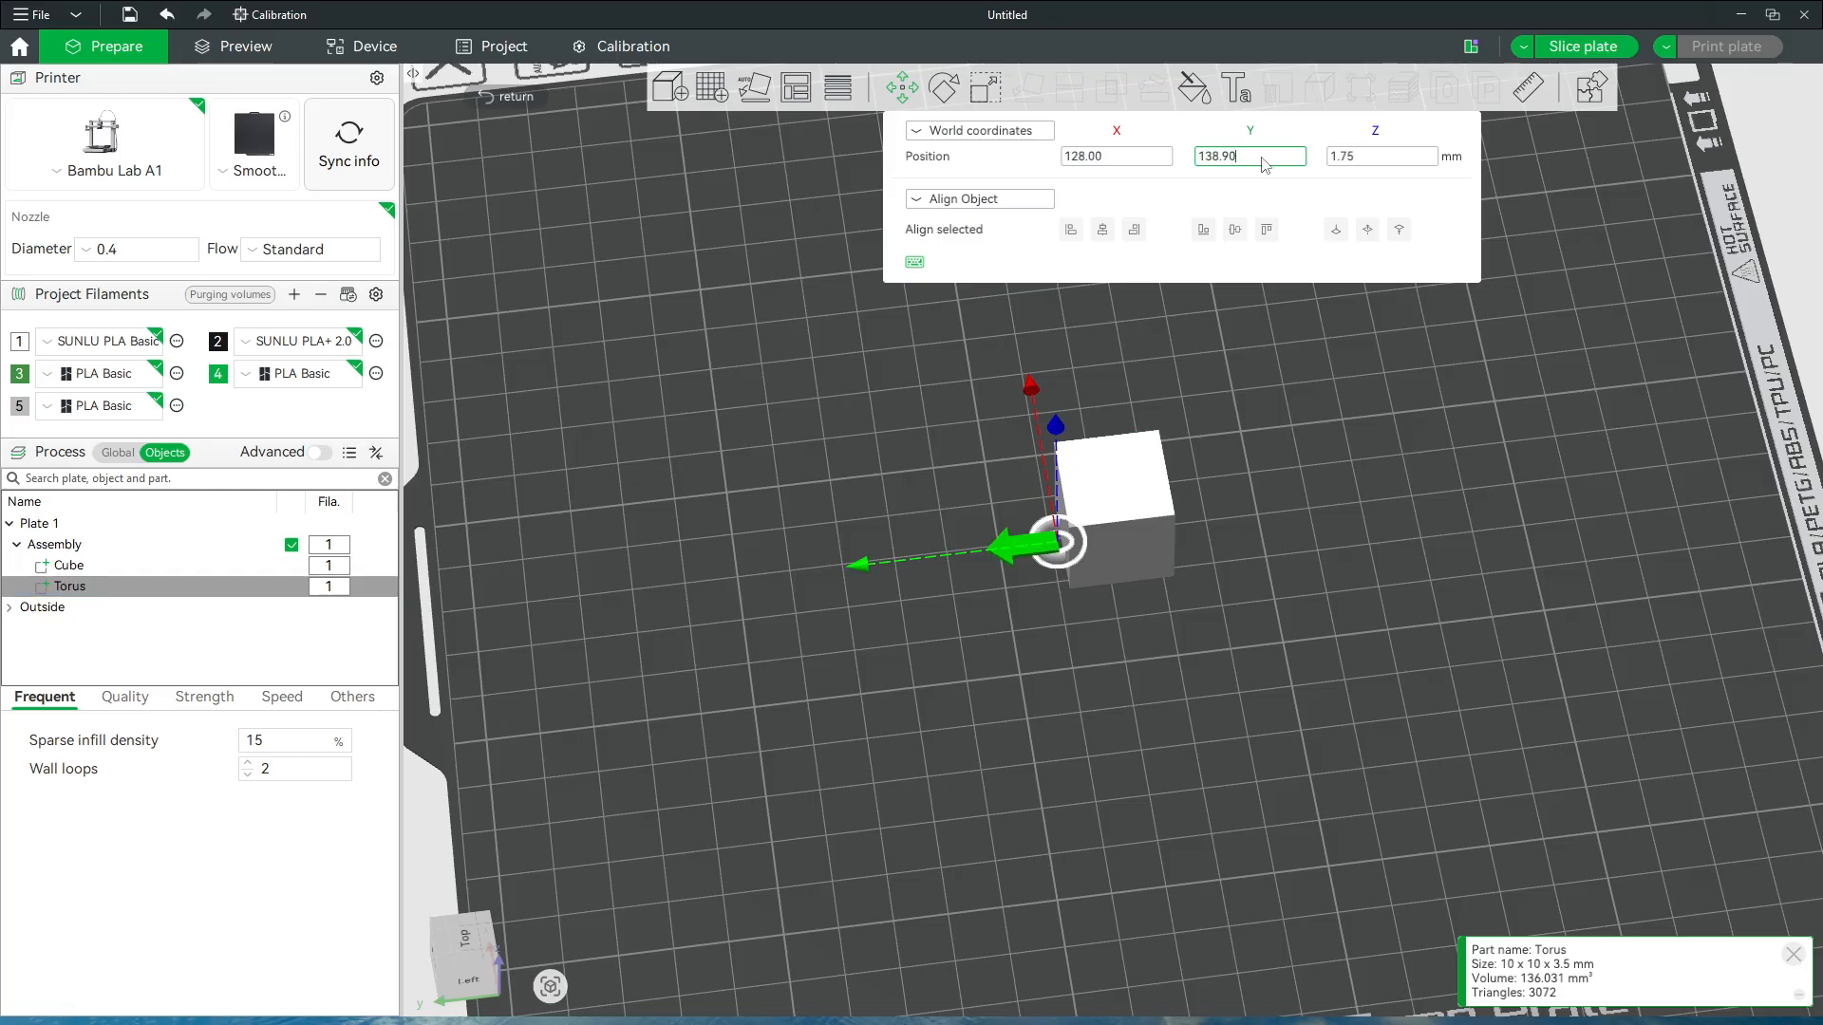
key(BackSpace)
key(BackSpace)
key(Return)
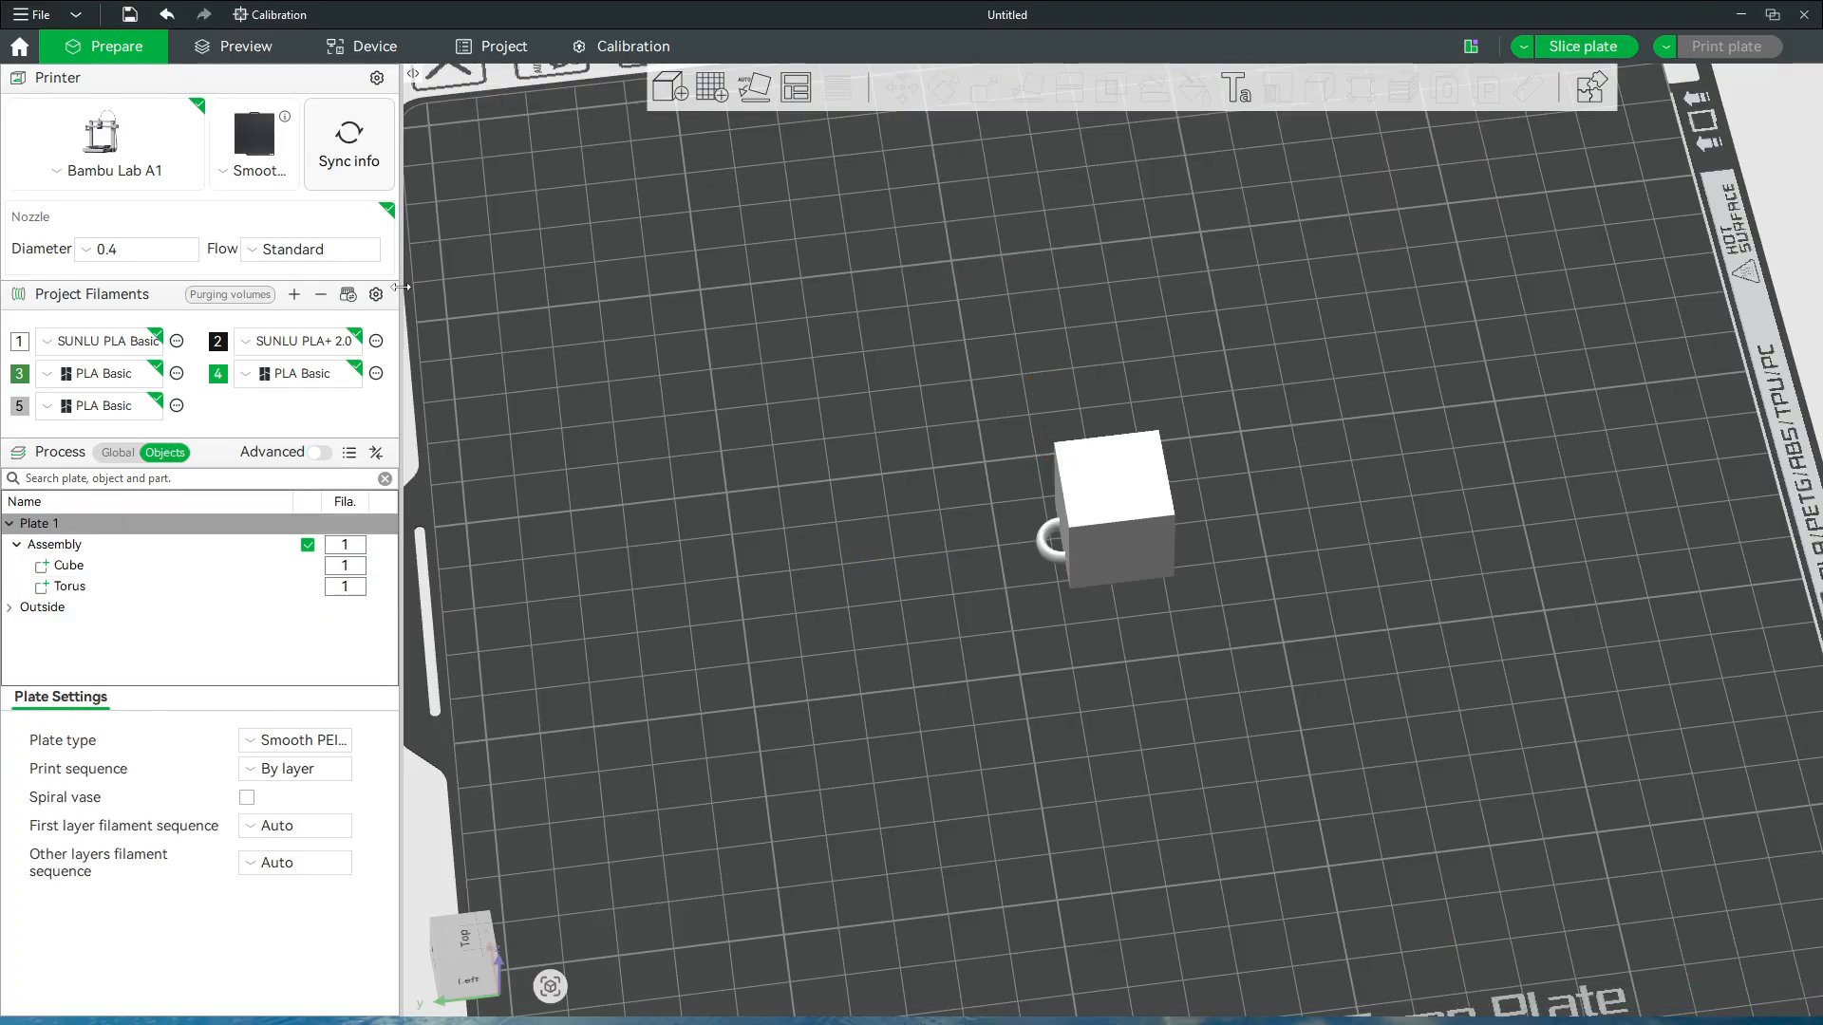
Examine the assembly from several angles to judge how the torus loop meets the cube's side
click(199, 523)
click(59, 546)
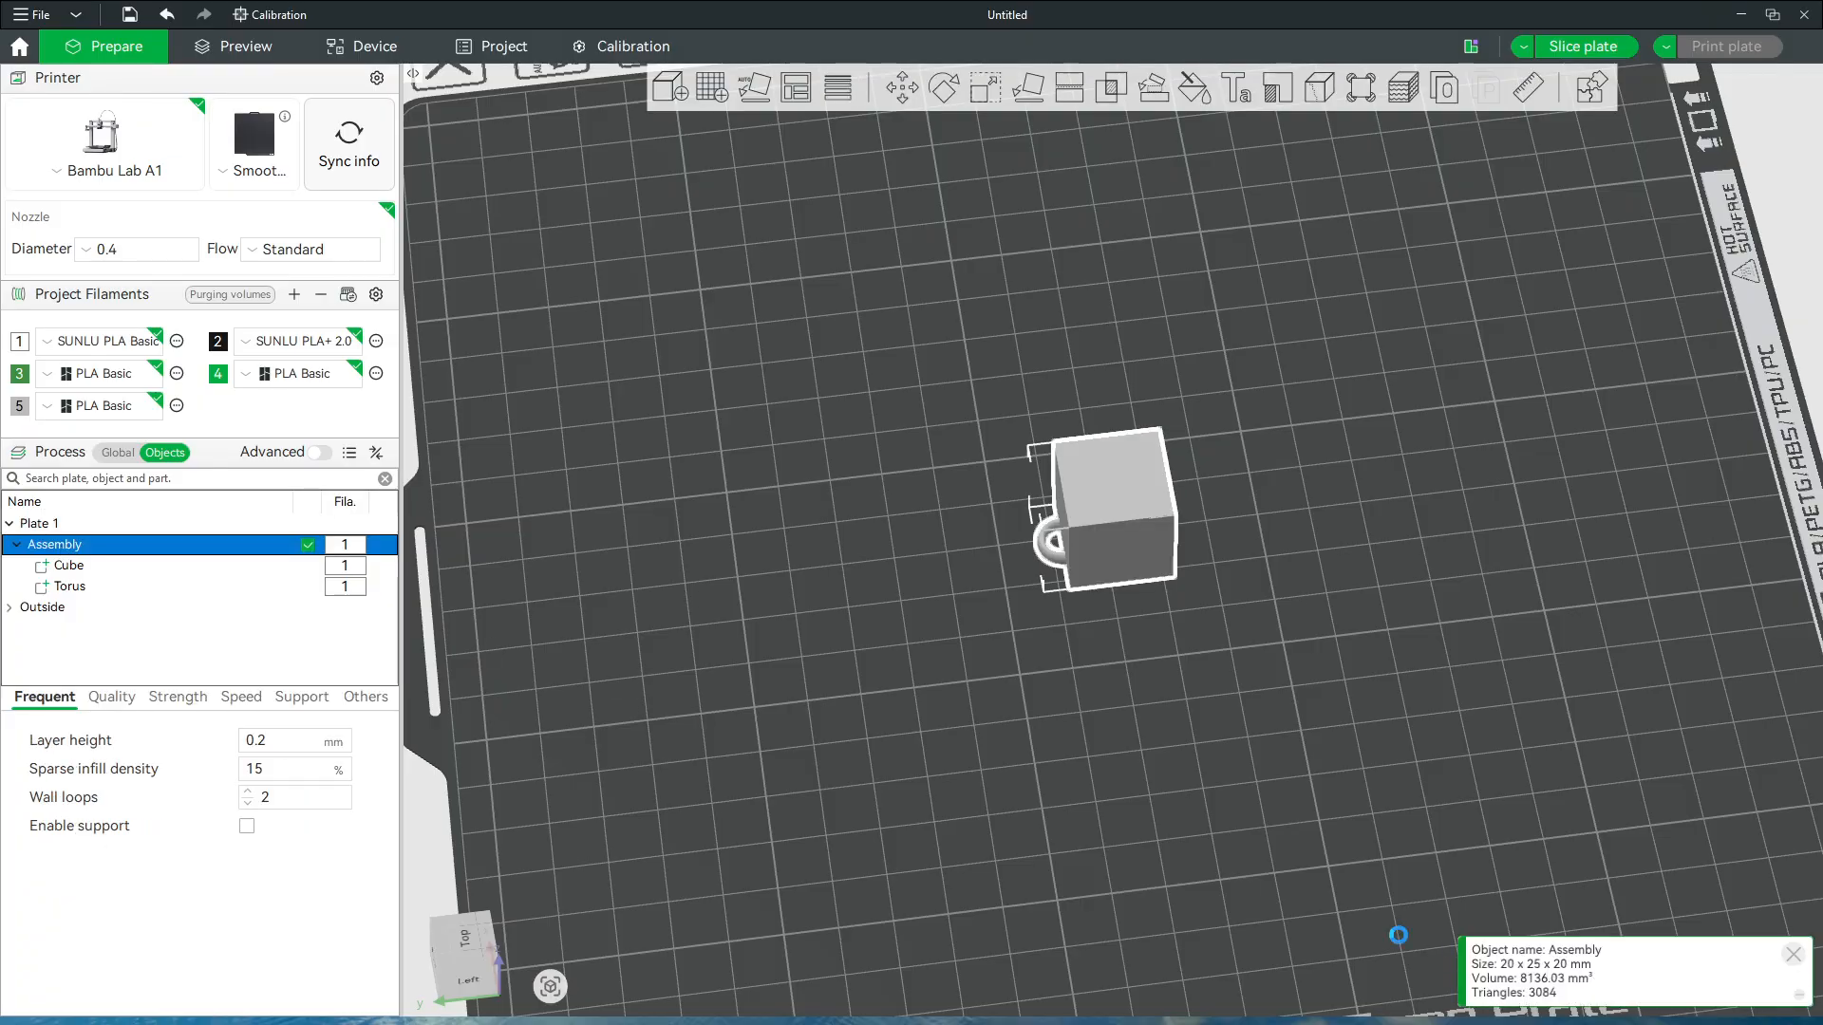
drag(1391, 930, 1052, 674)
click(1046, 783)
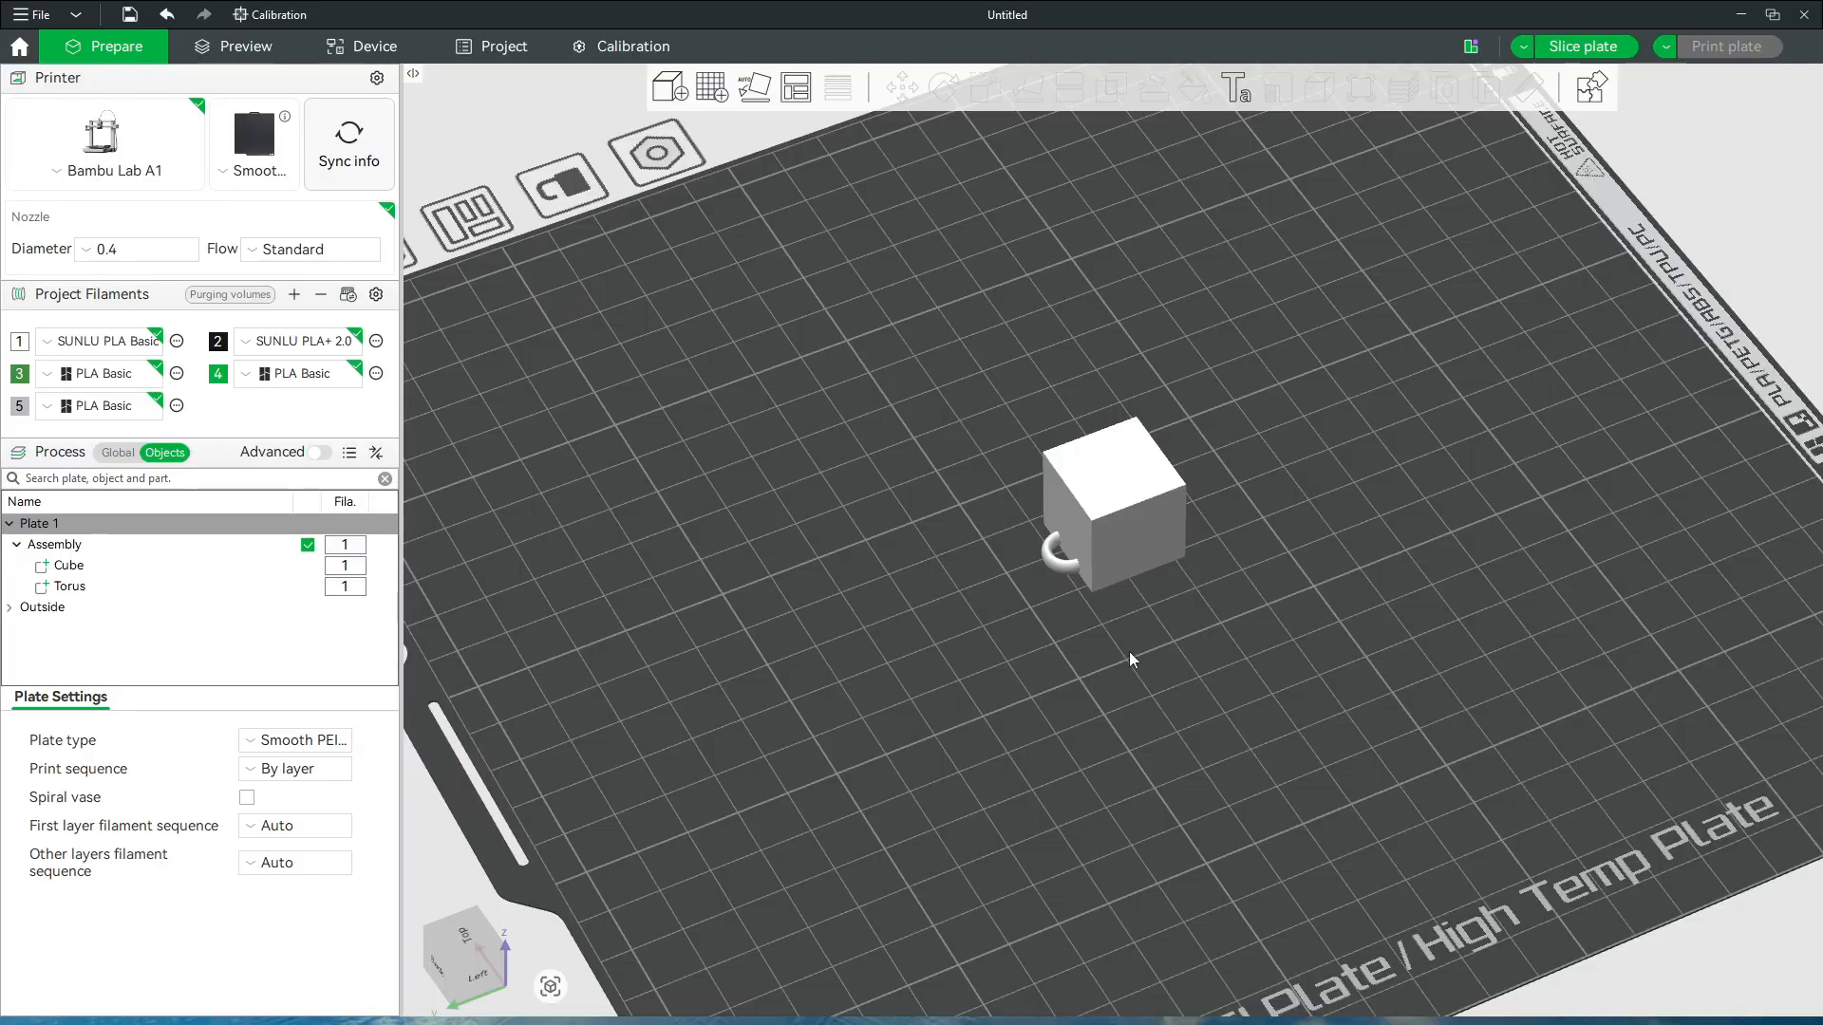
drag(1107, 761, 1114, 771)
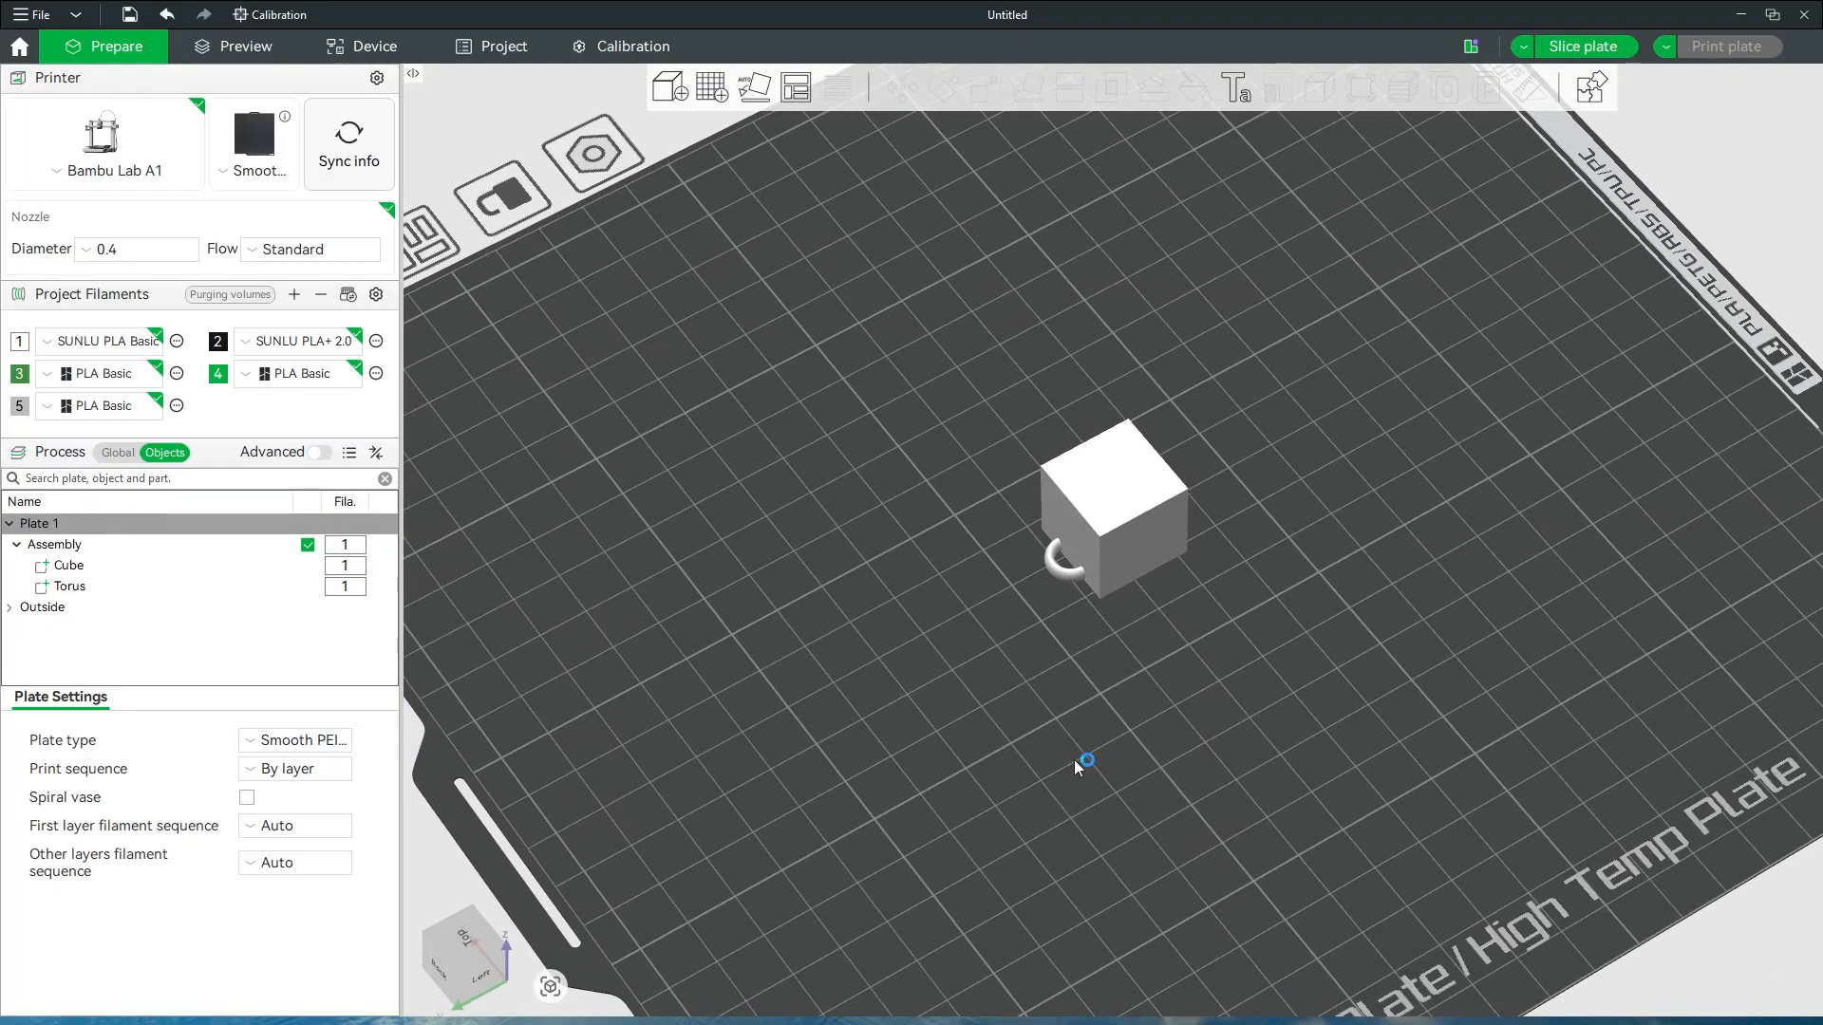
drag(1075, 697, 1114, 698)
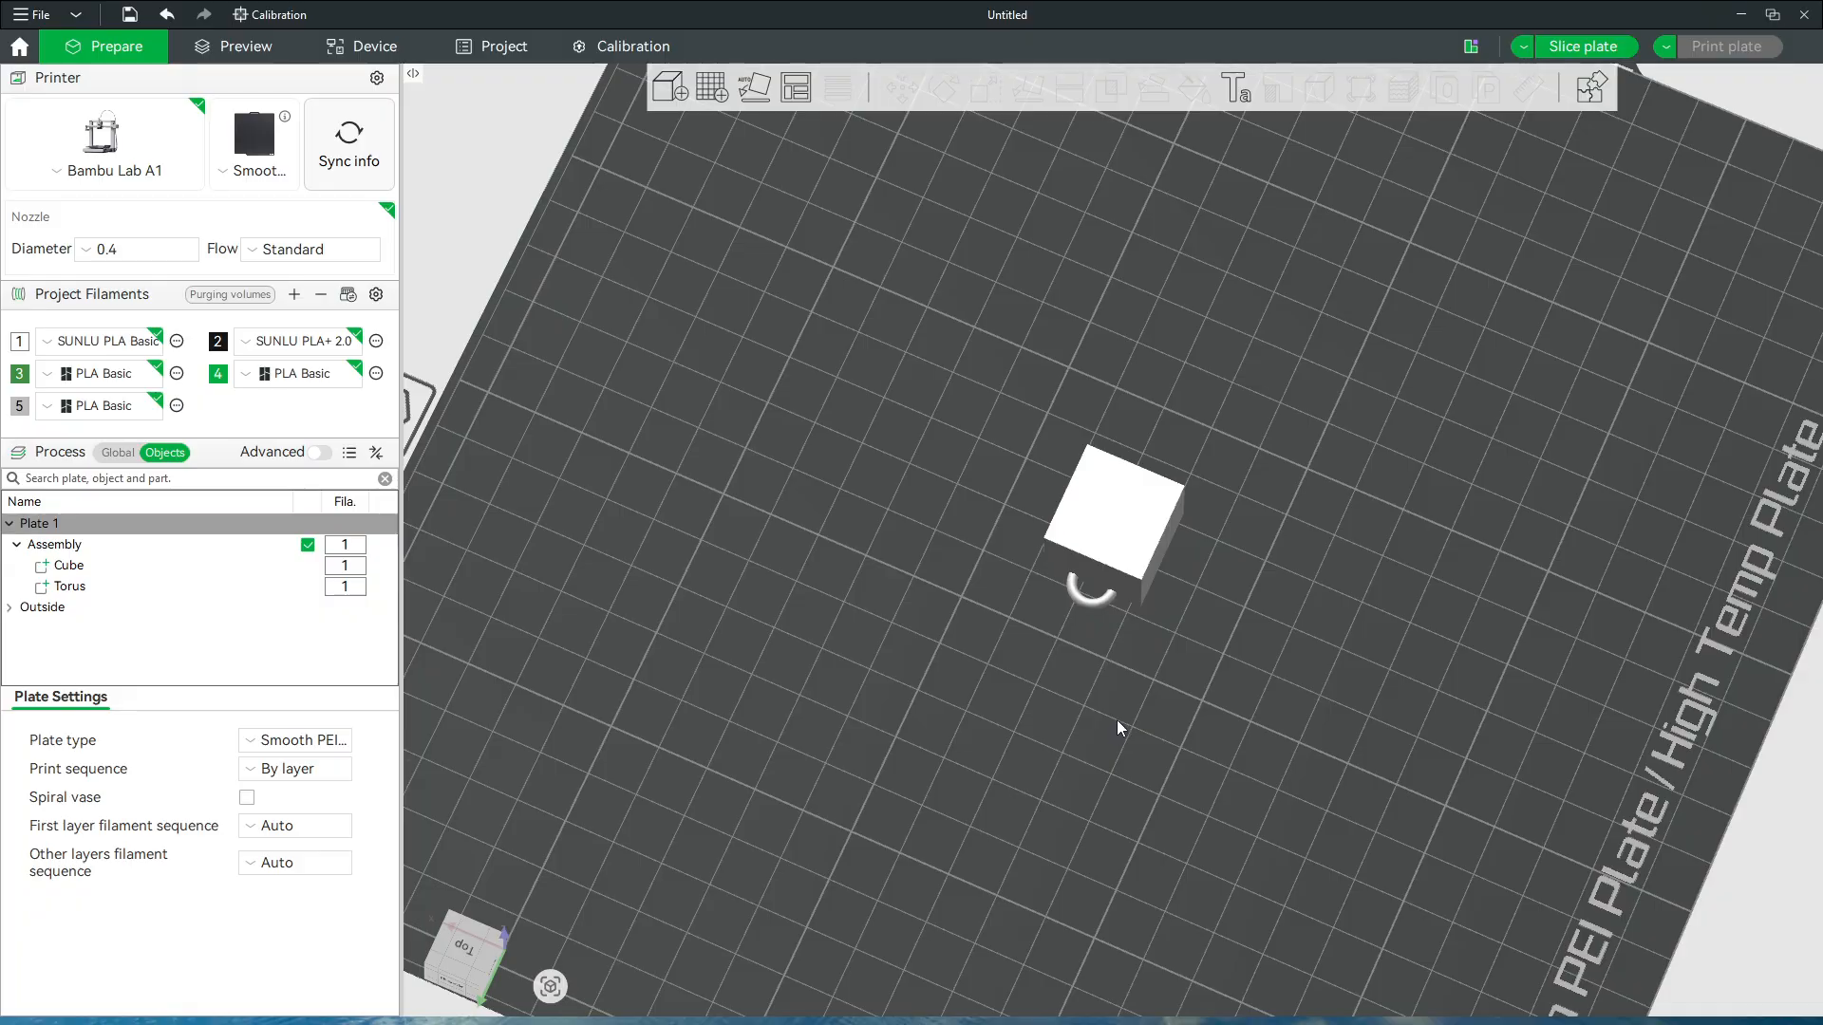
drag(1117, 720, 1070, 699)
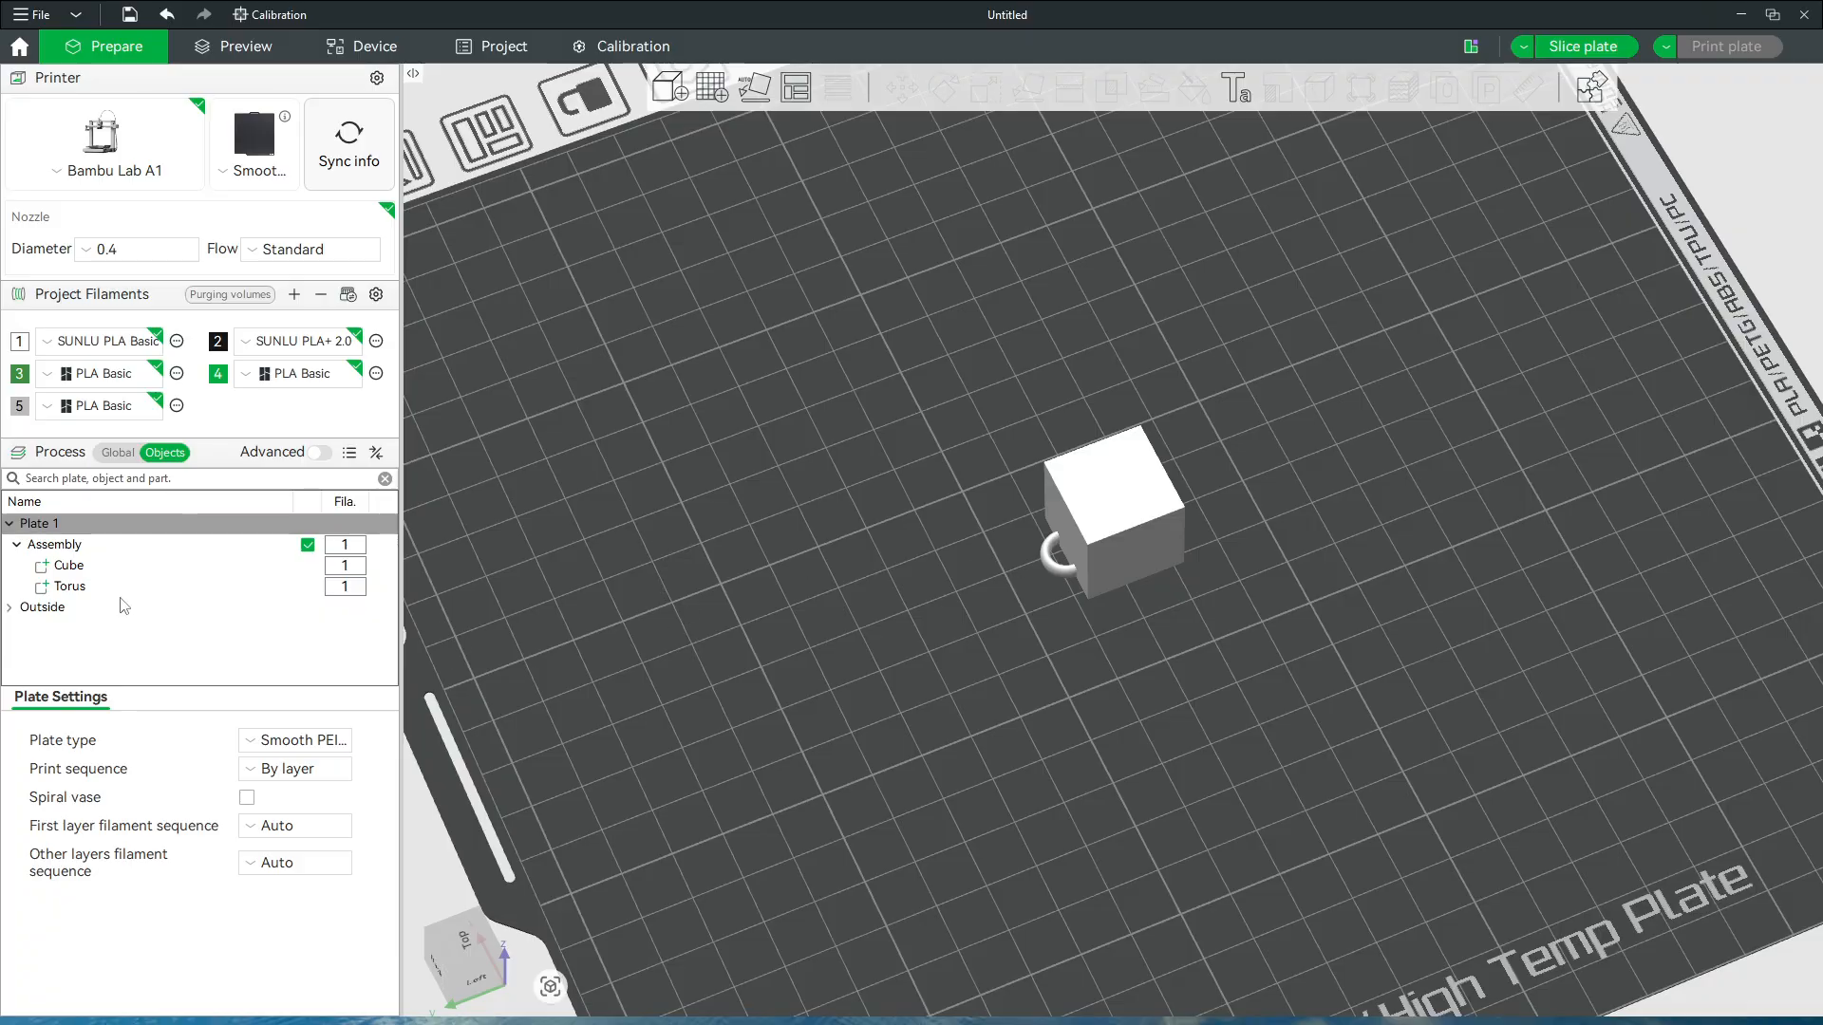
click(55, 567)
shift+click(82, 590)
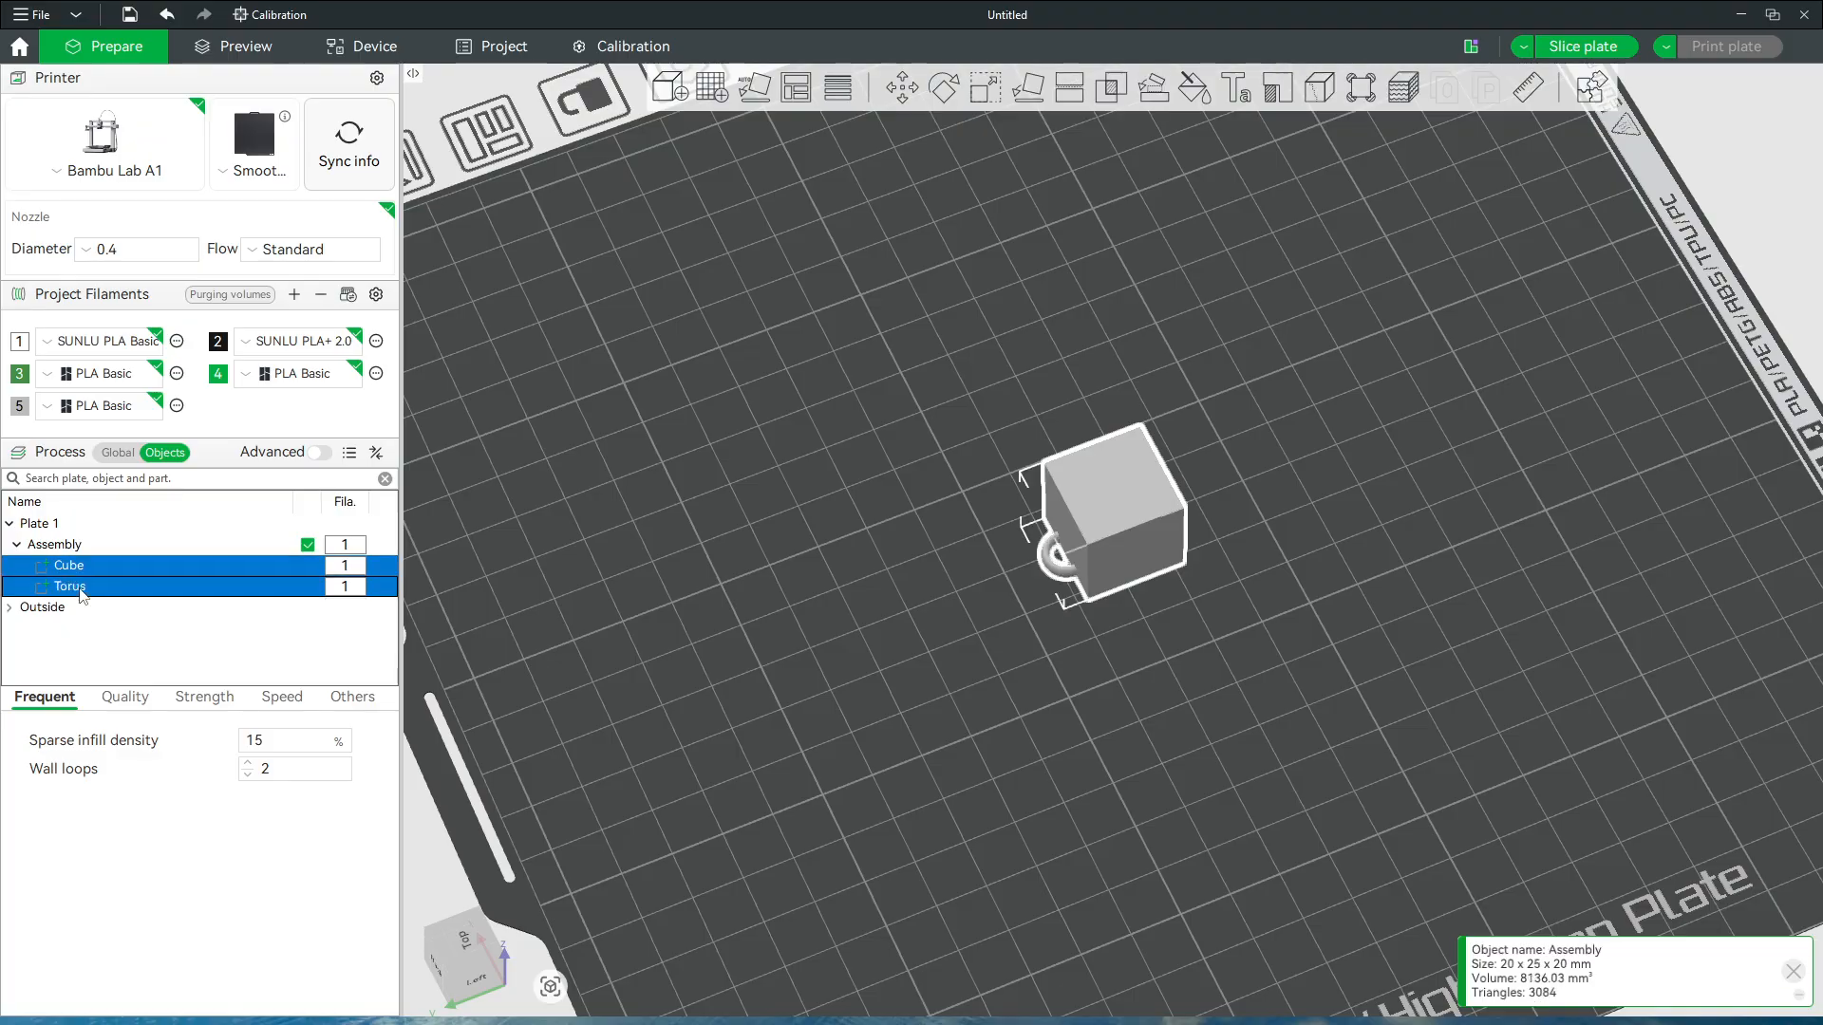
right_click(1096, 503)
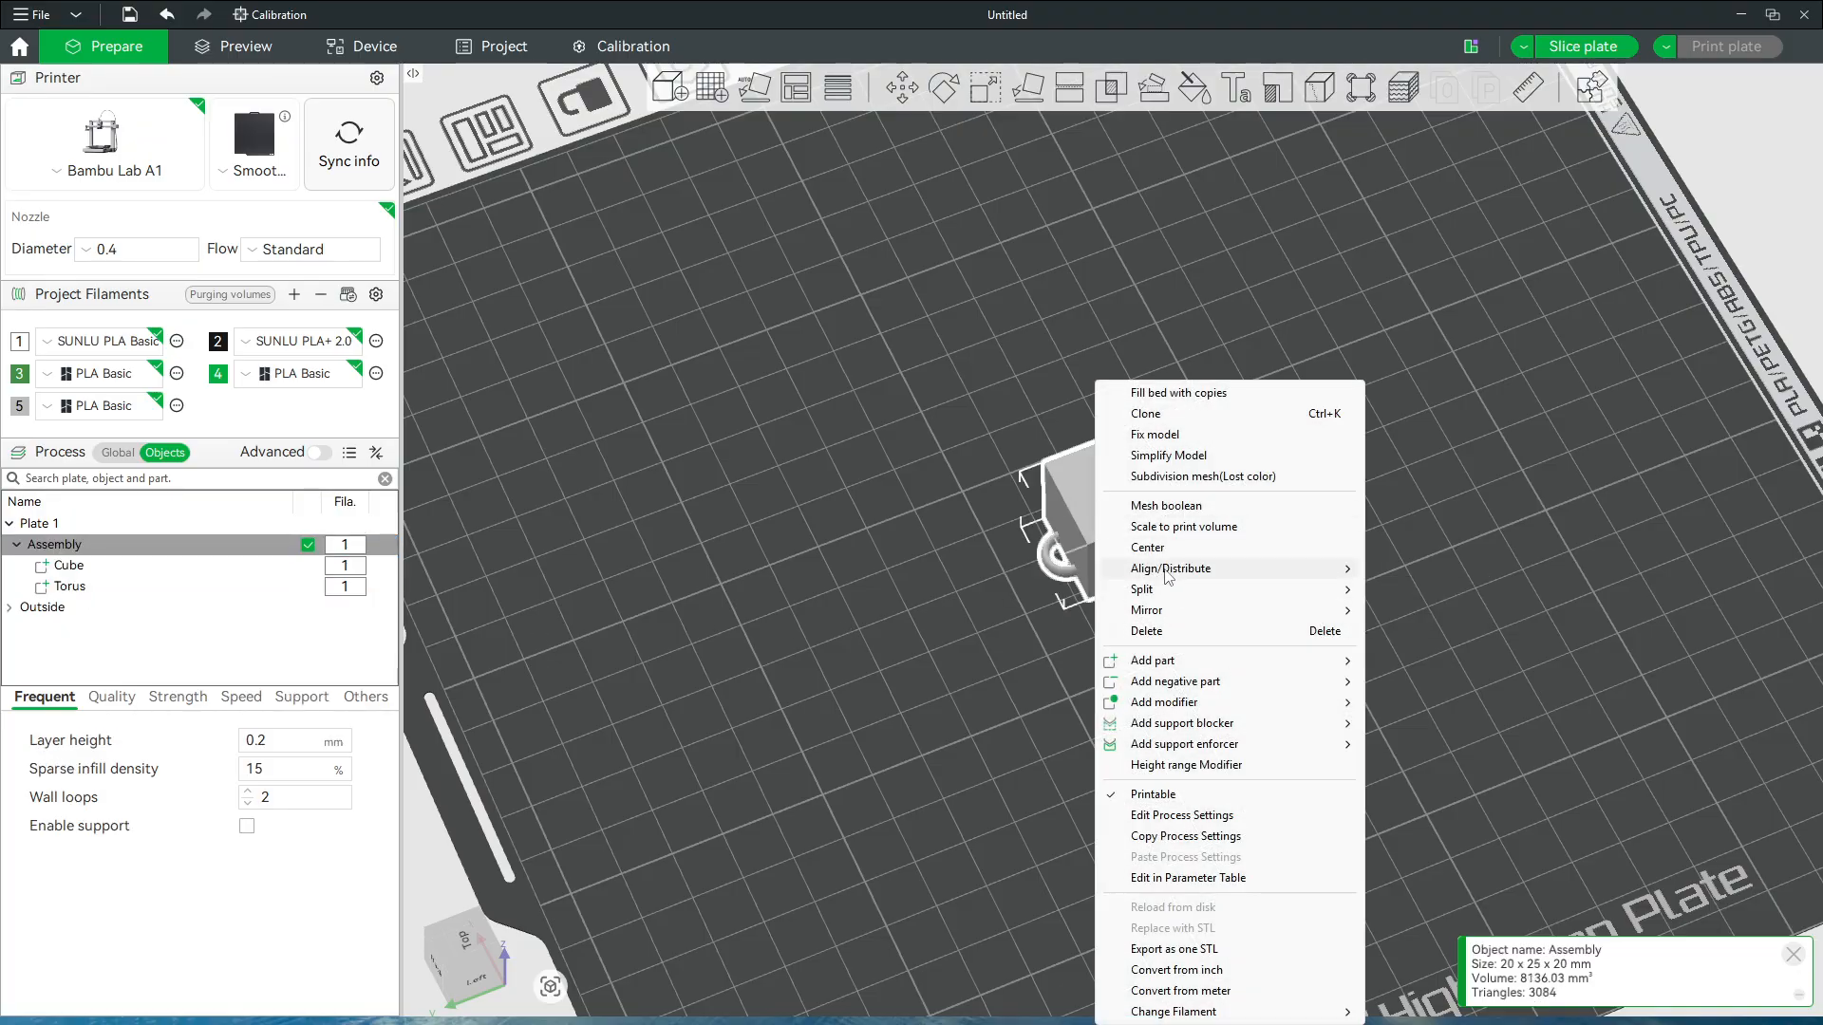
mouse_move(1167, 572)
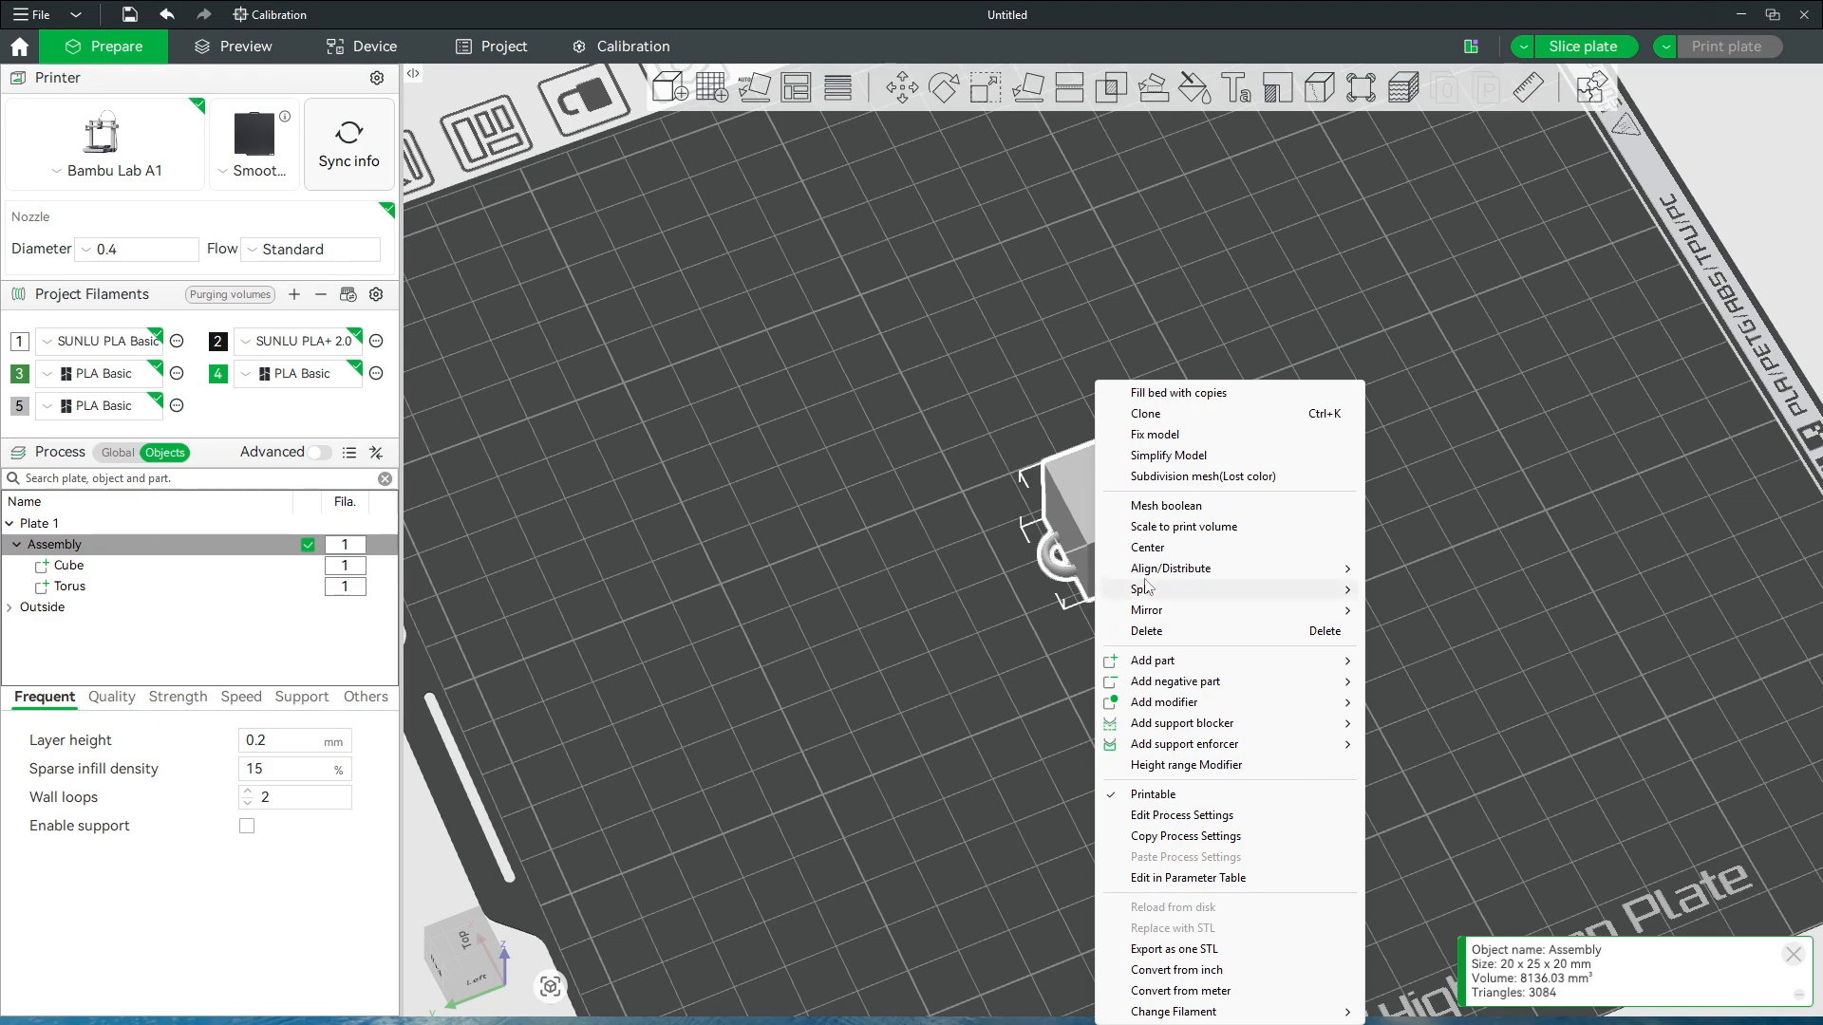
click(879, 647)
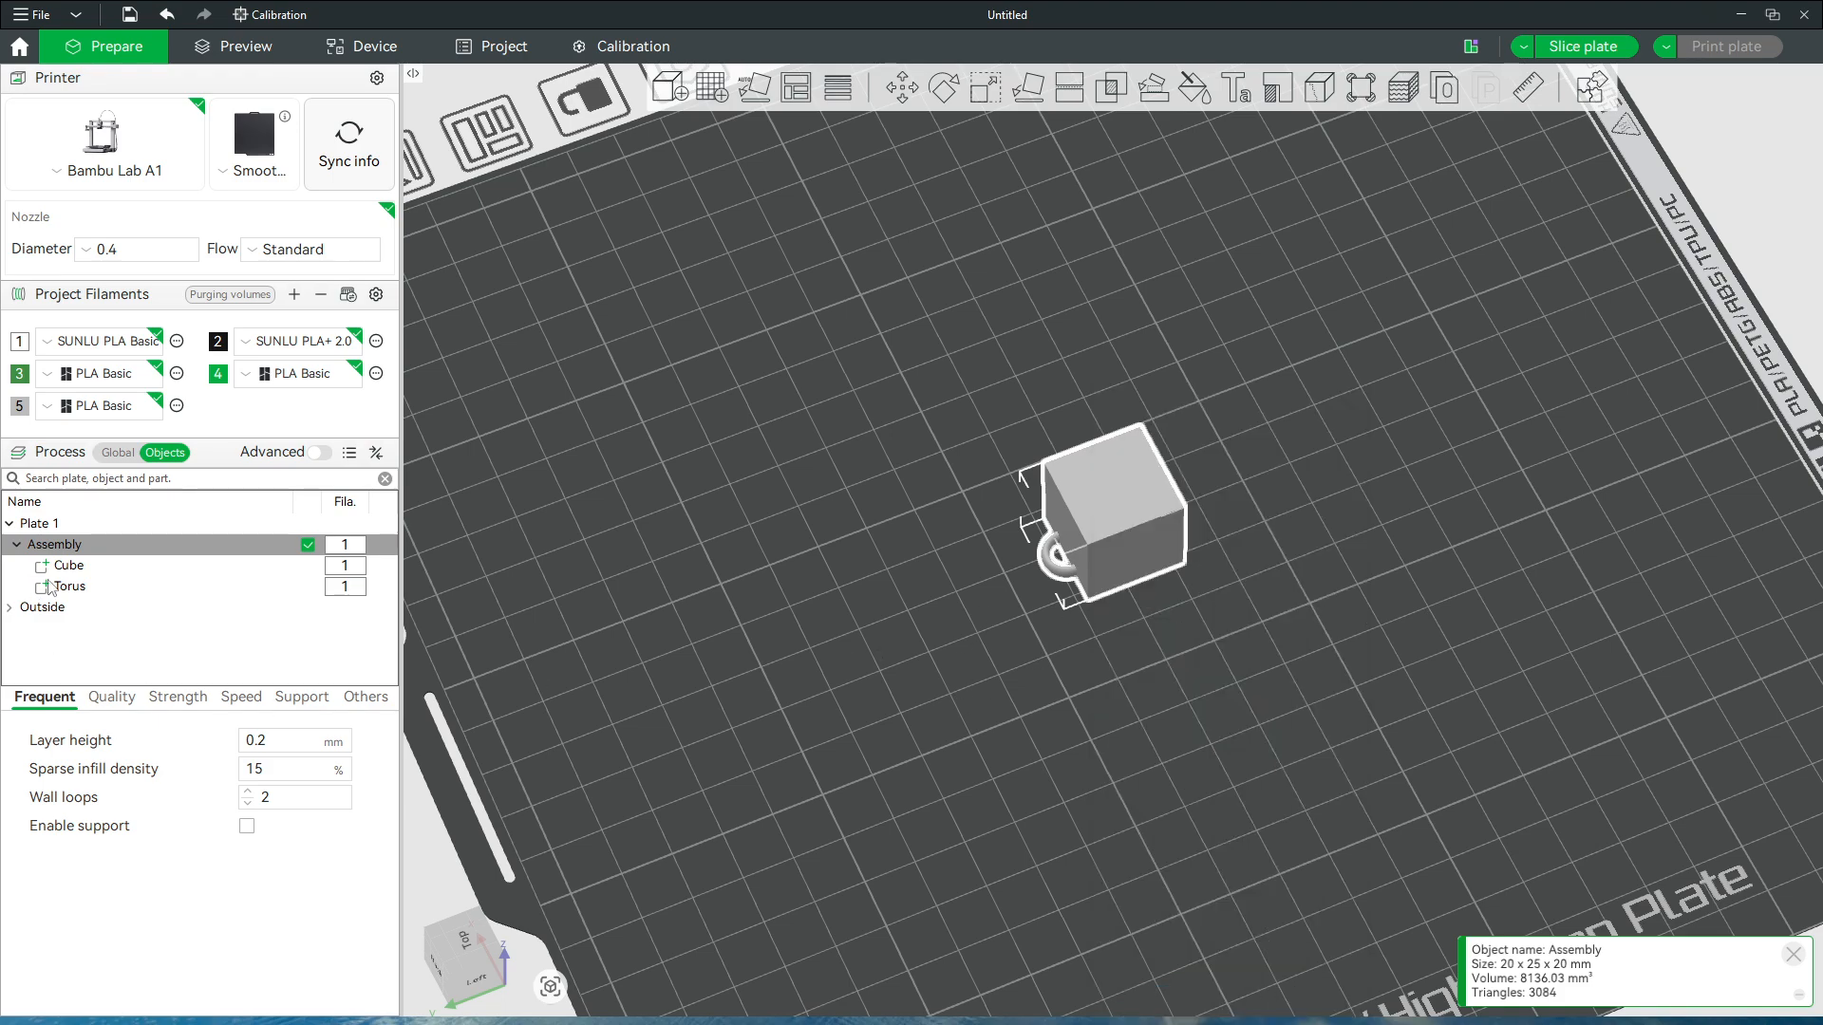
Center only the torus part and look at the assembly from its left side
click(80, 590)
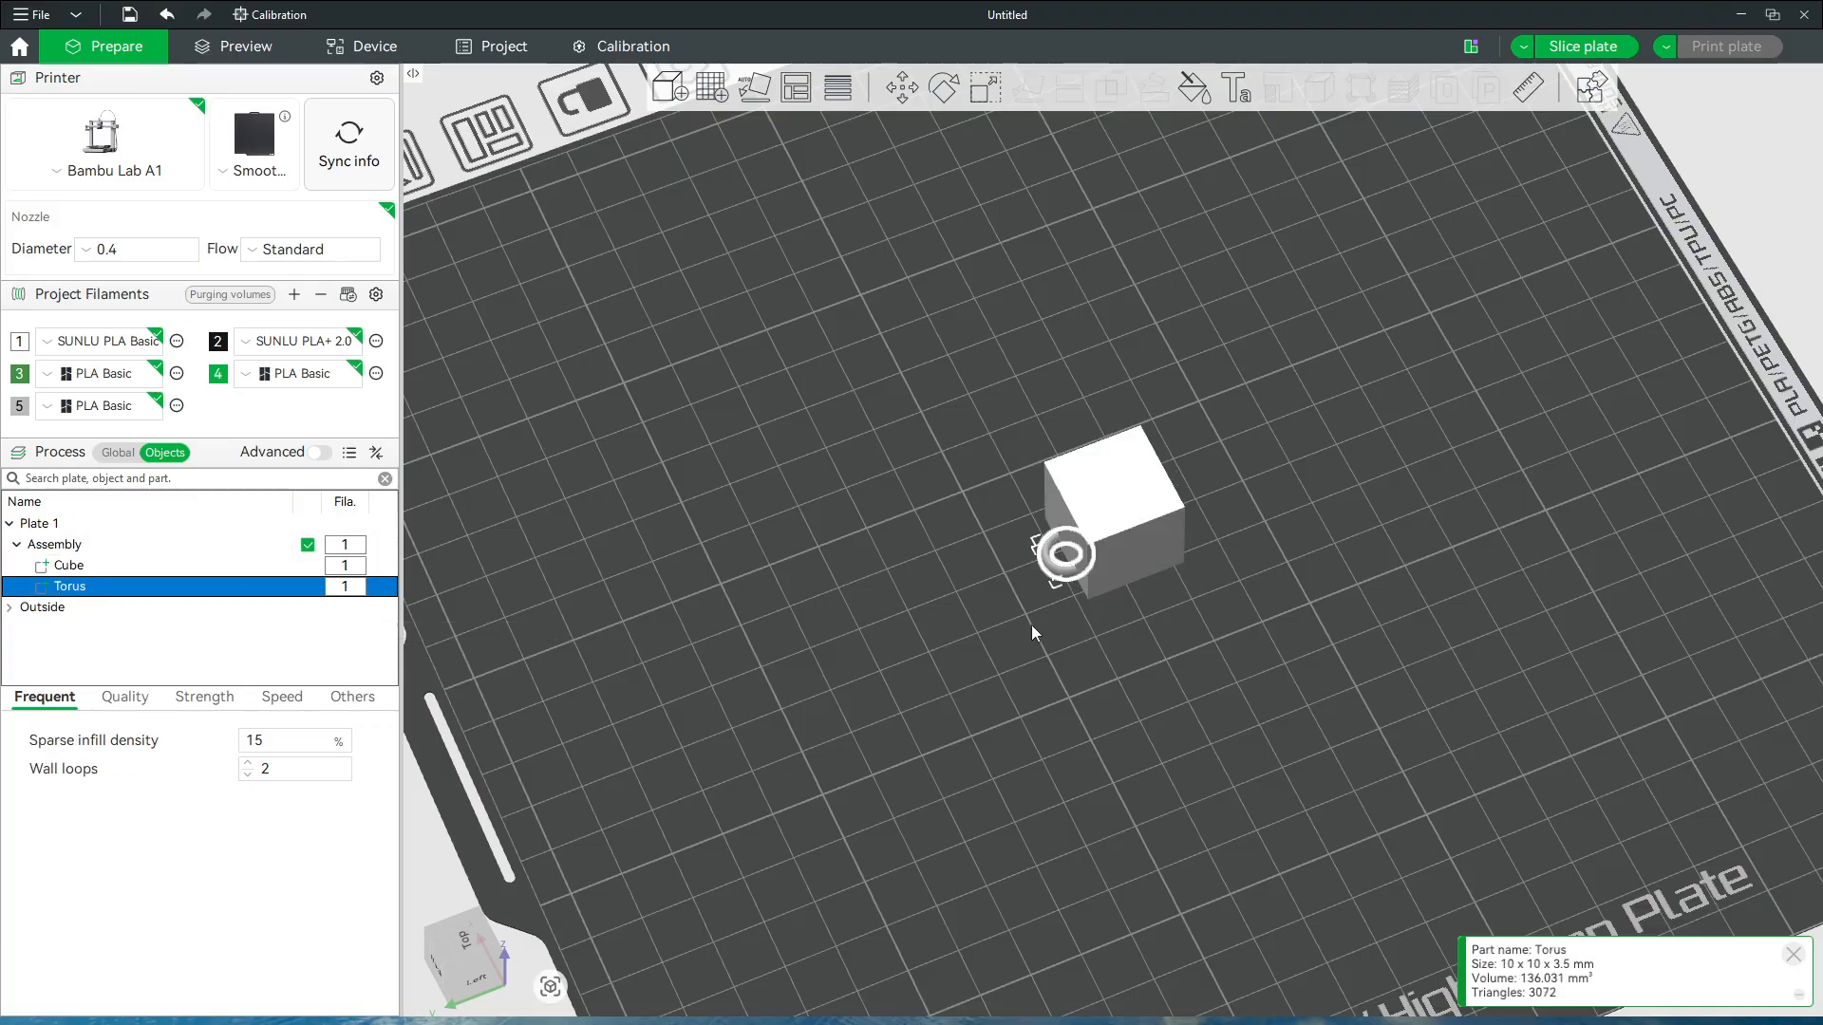
right_click(1052, 562)
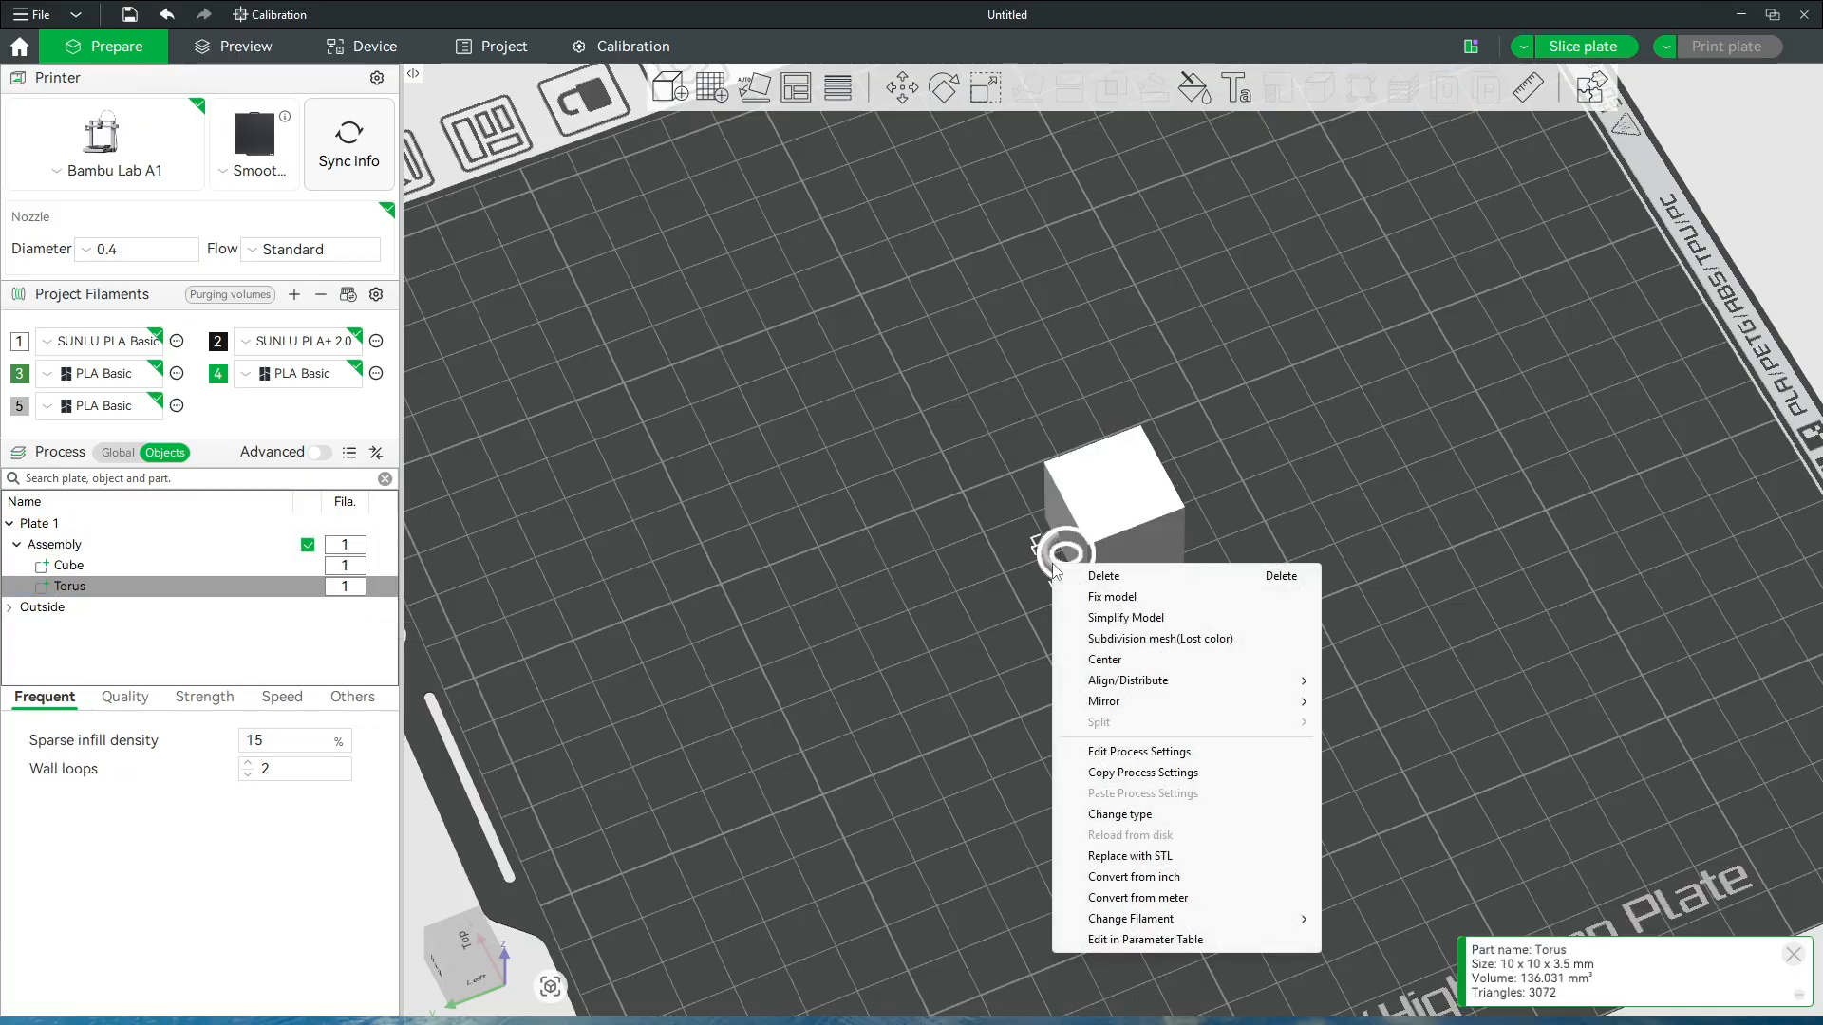
click(1132, 661)
key(5)
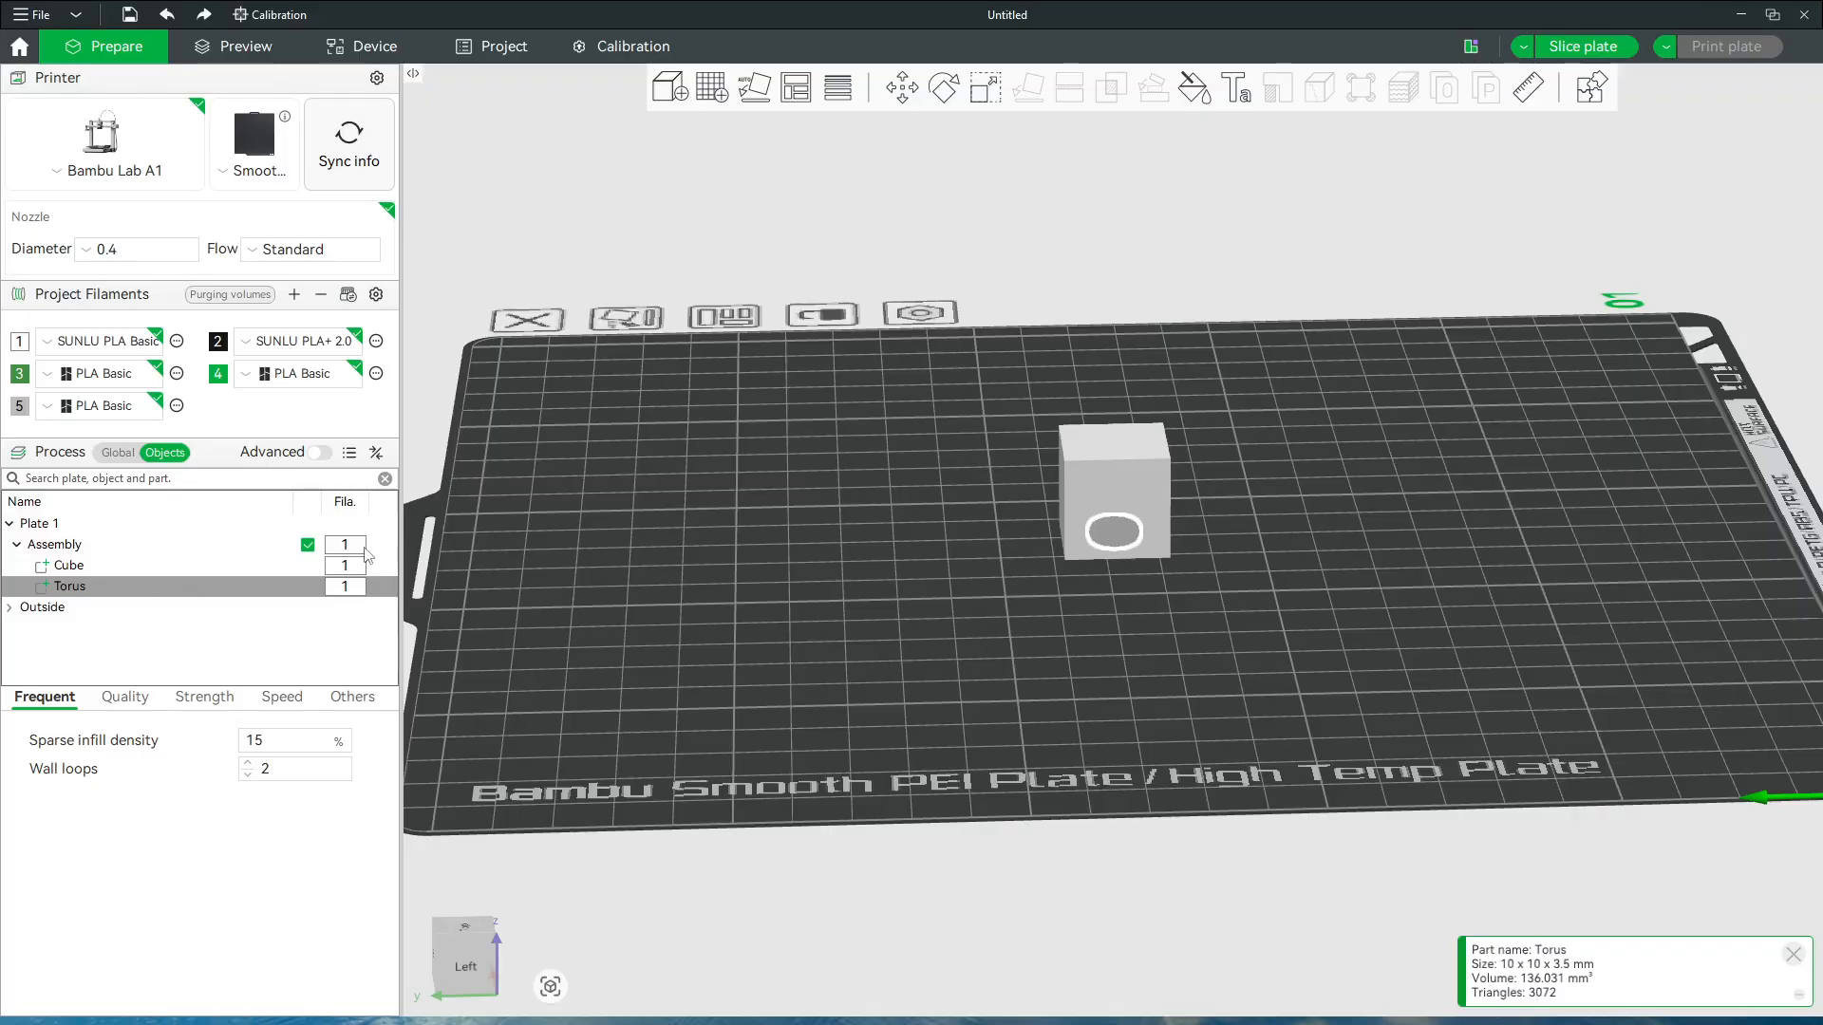
Align the cube and torus parts to their left-right center in X
ctrl+click(75, 568)
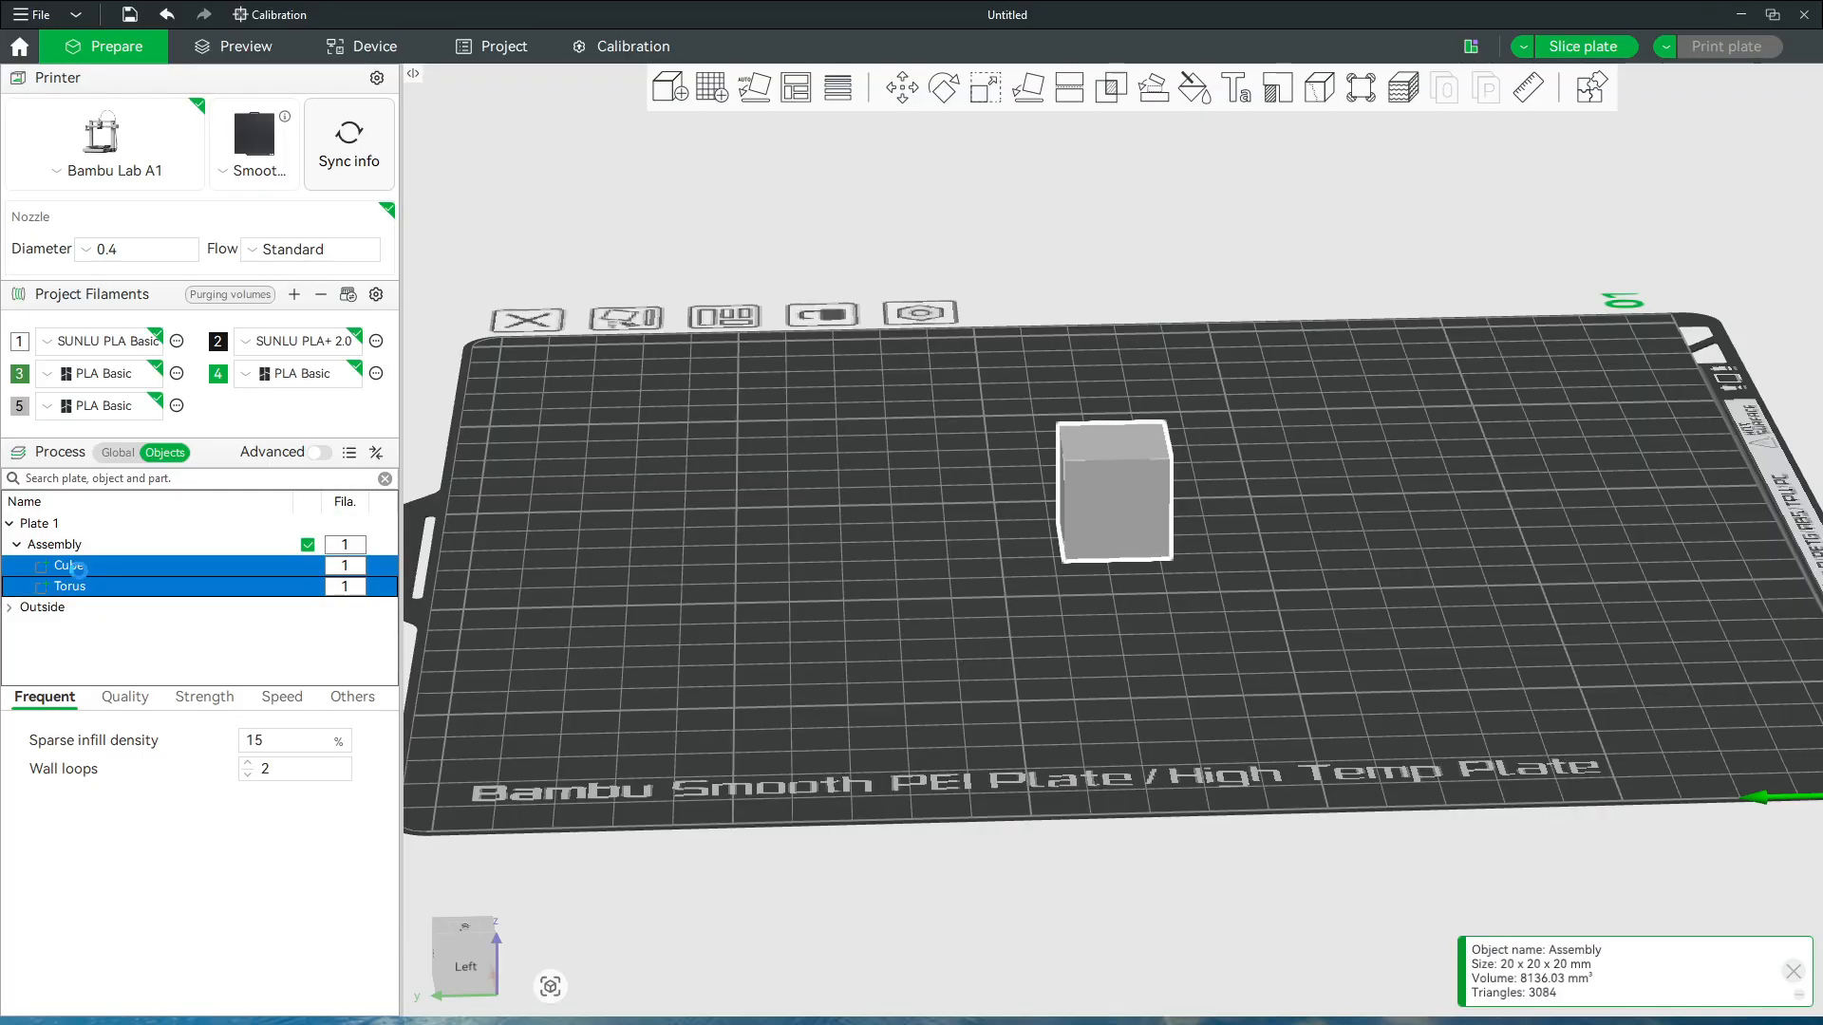
right_click(80, 574)
mouse_move(271, 613)
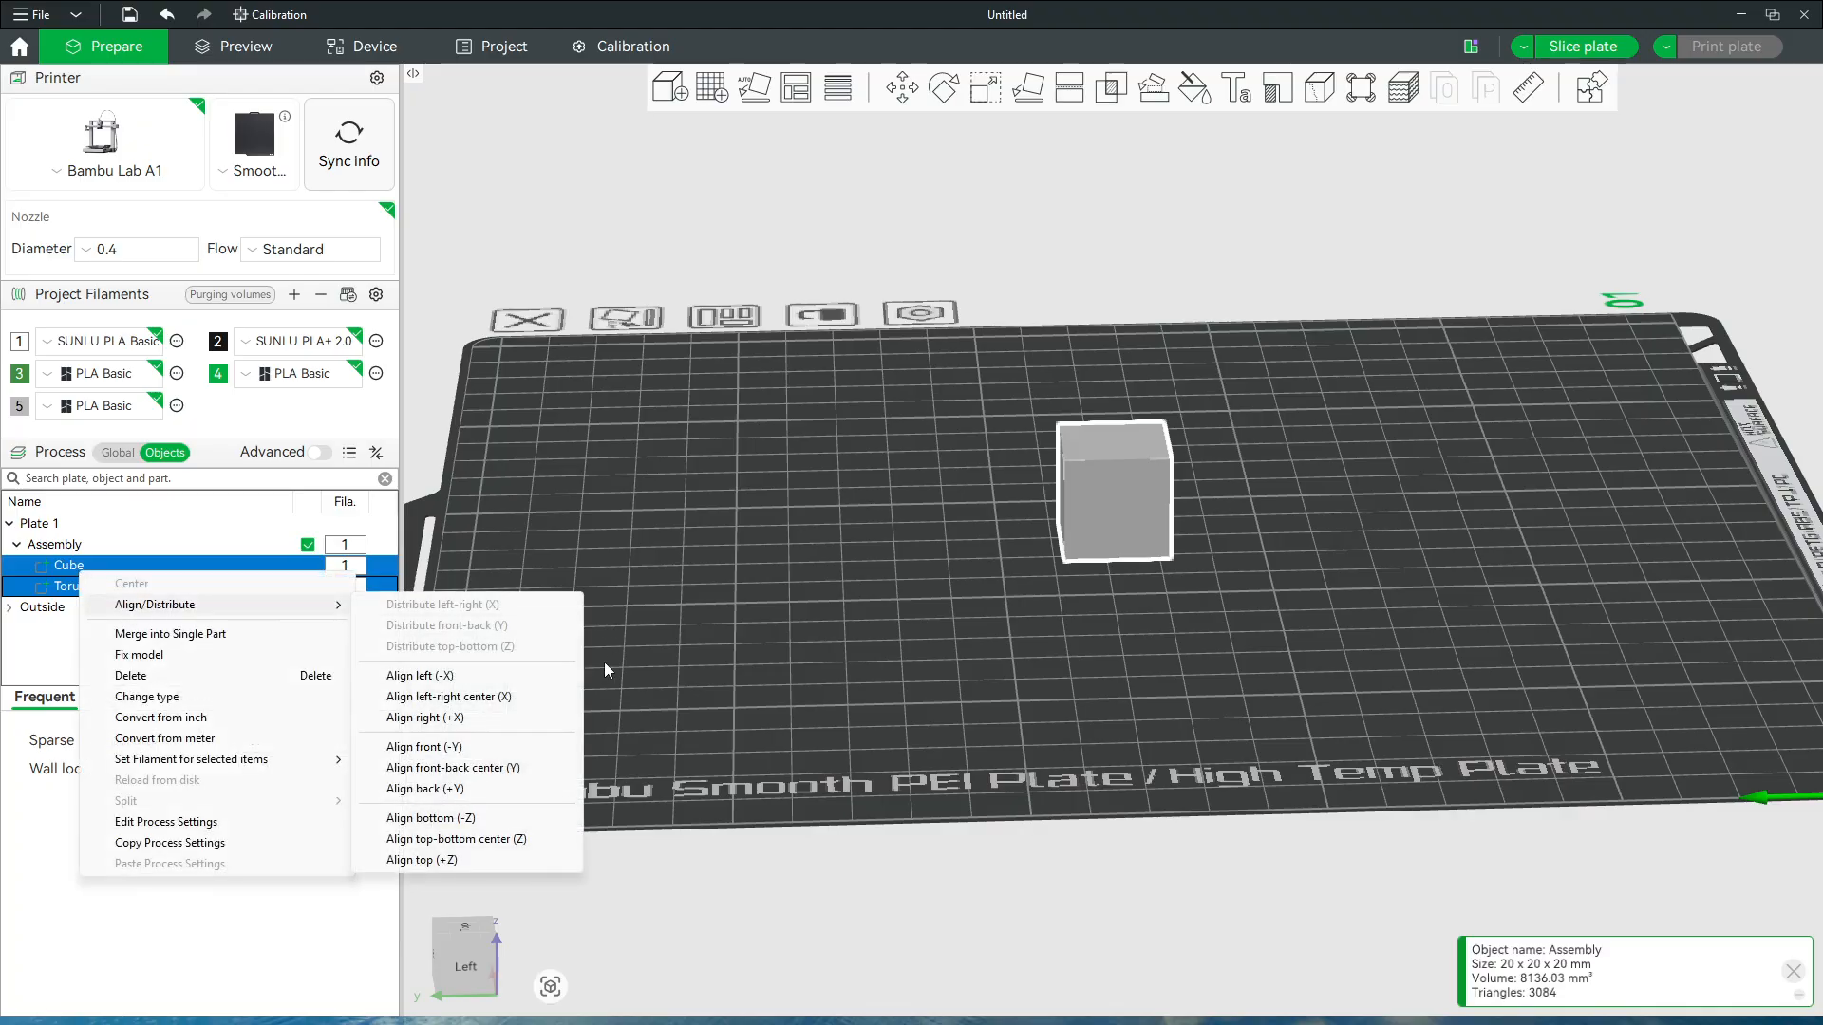
click(507, 699)
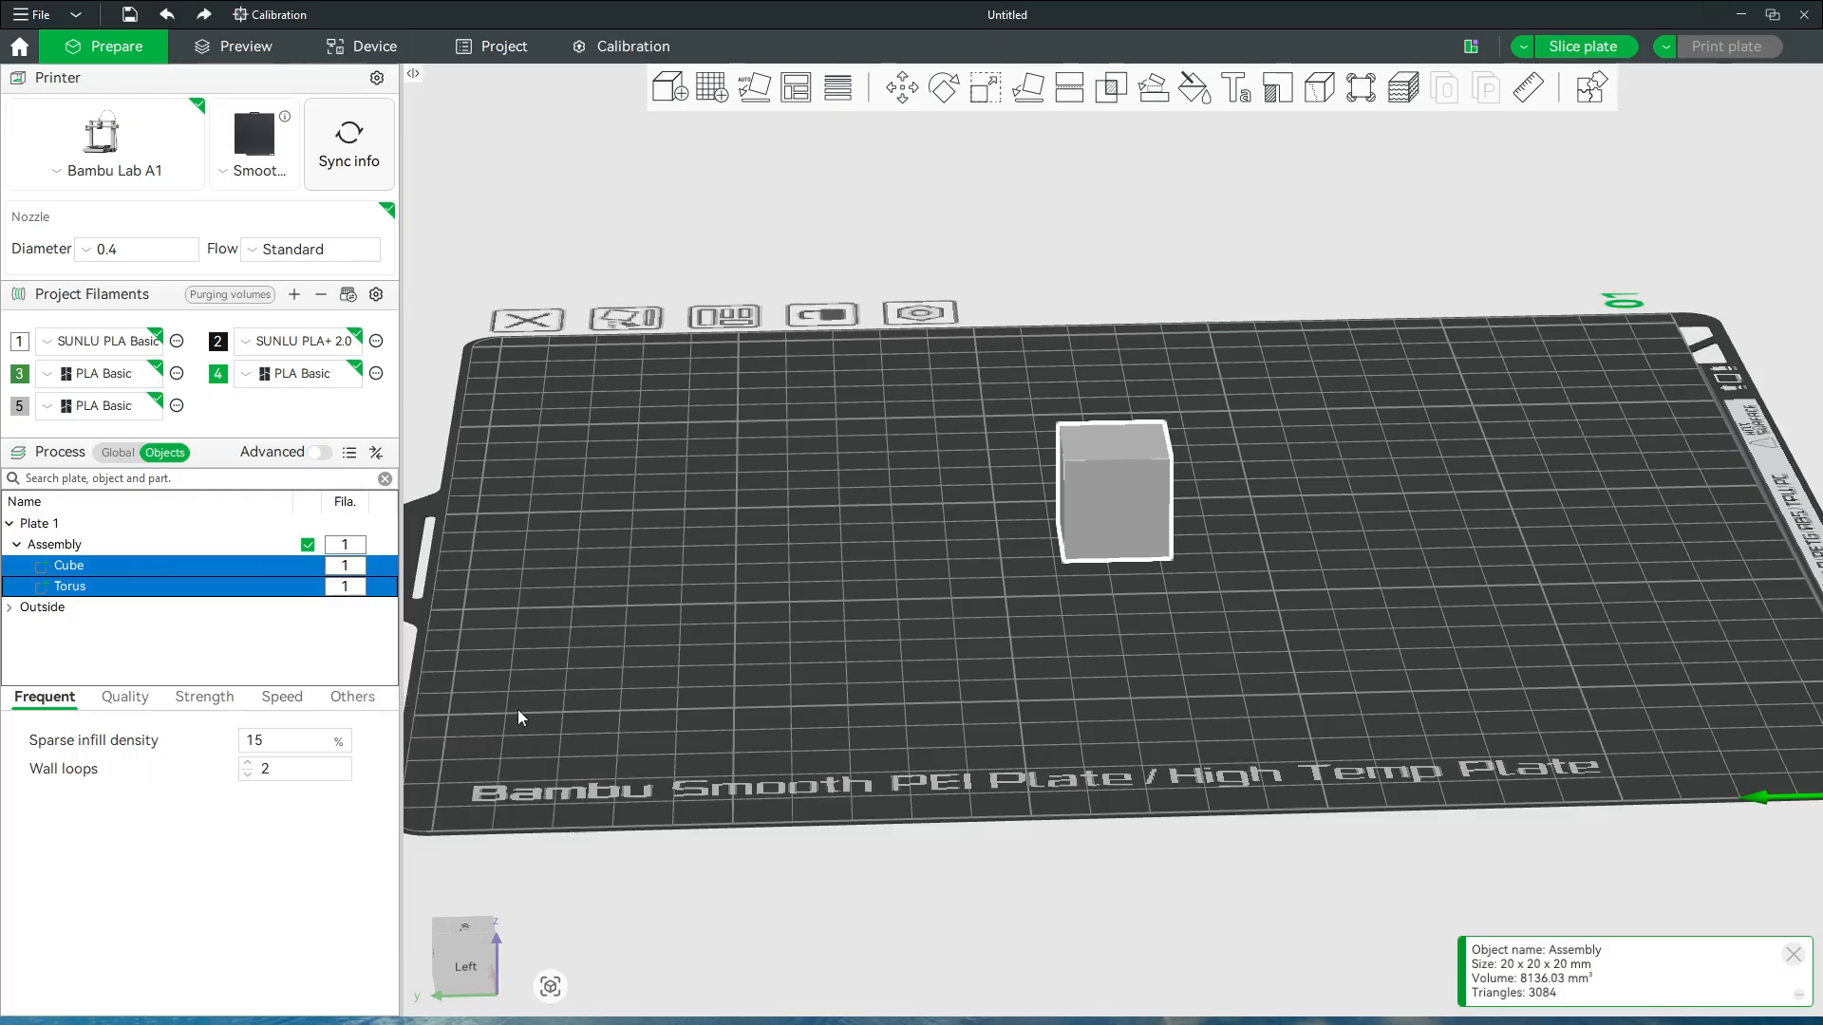
Align the cube and torus parts to their top-bottom center in Z
click(105, 592)
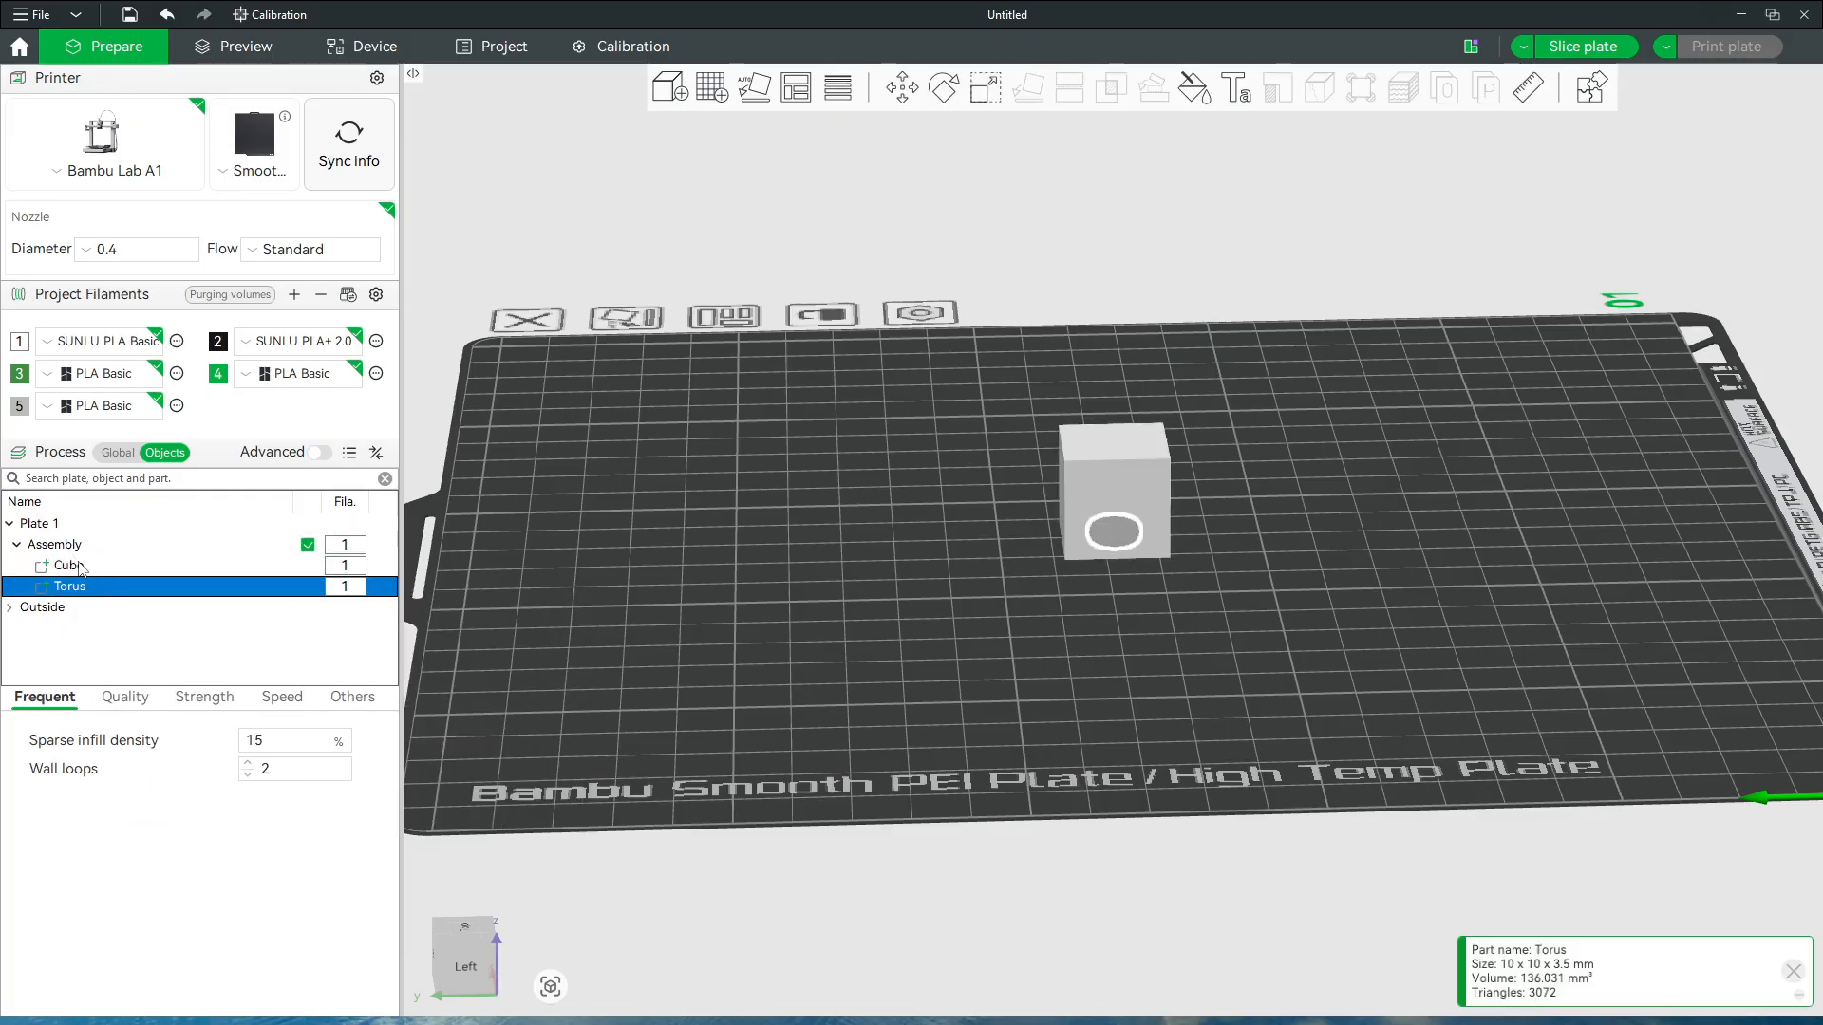
shift+click(81, 567)
right_click(82, 566)
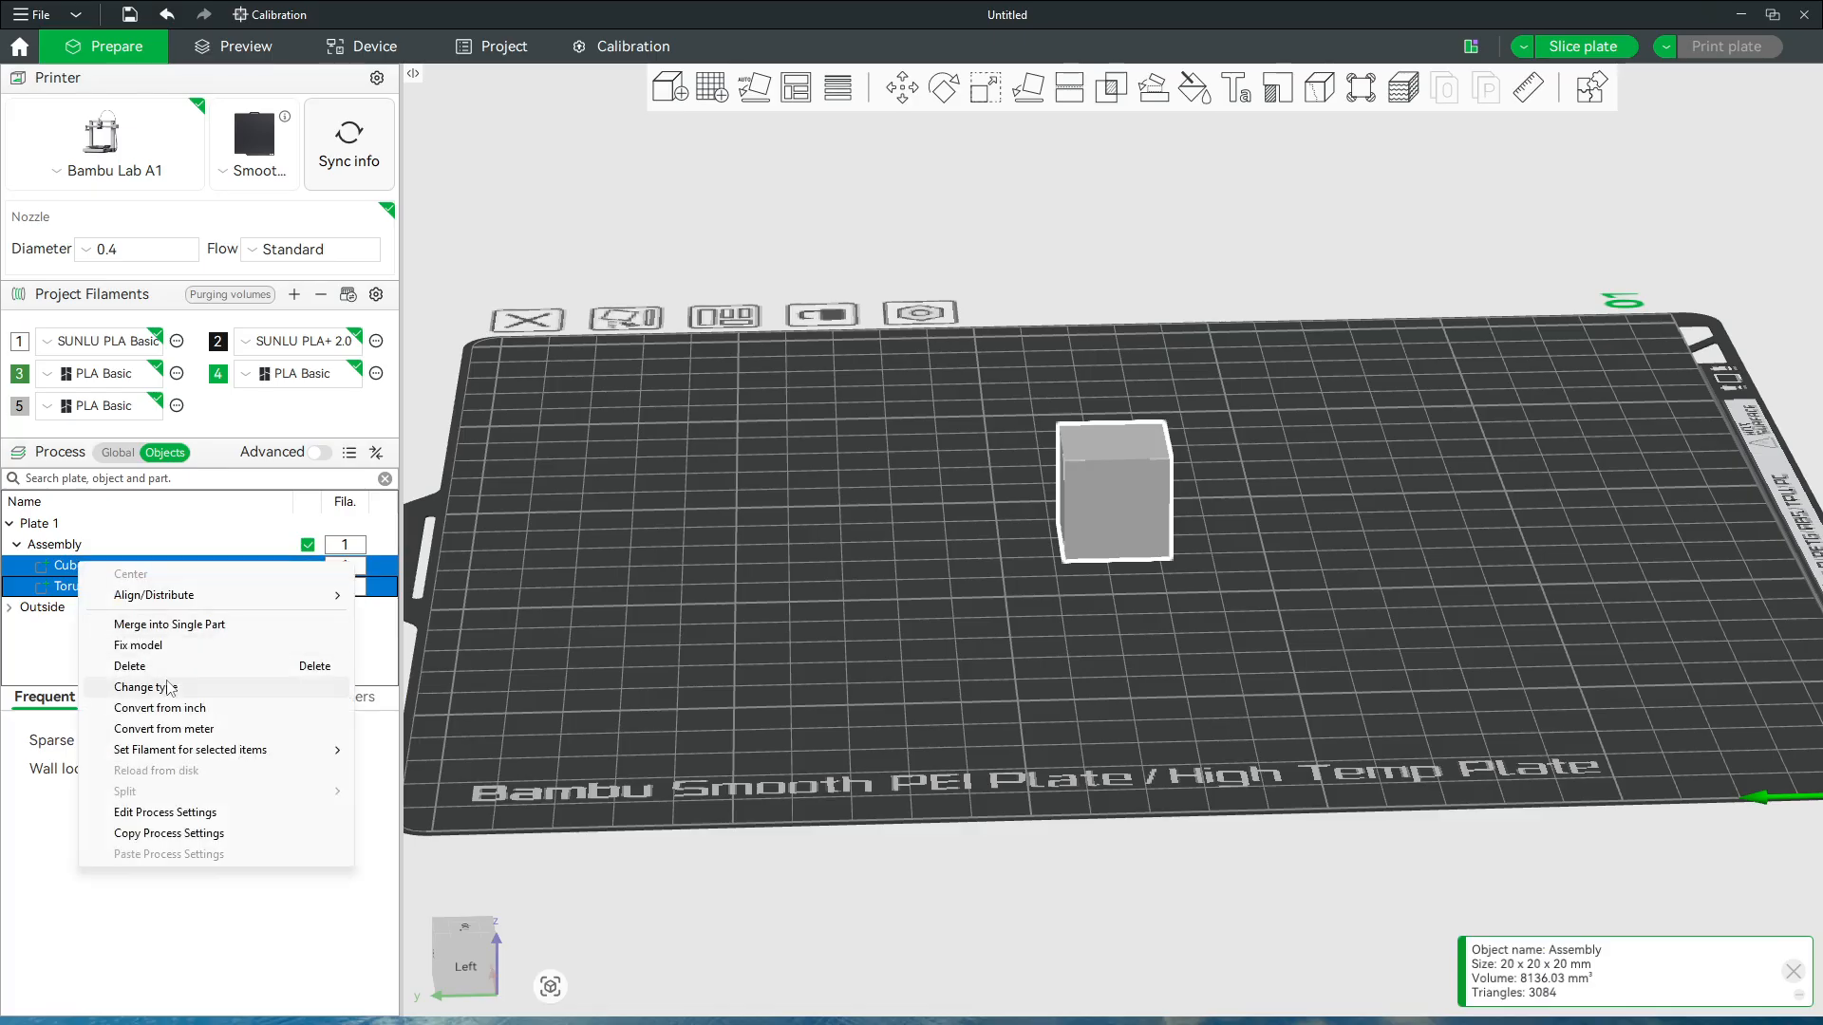
mouse_move(185, 606)
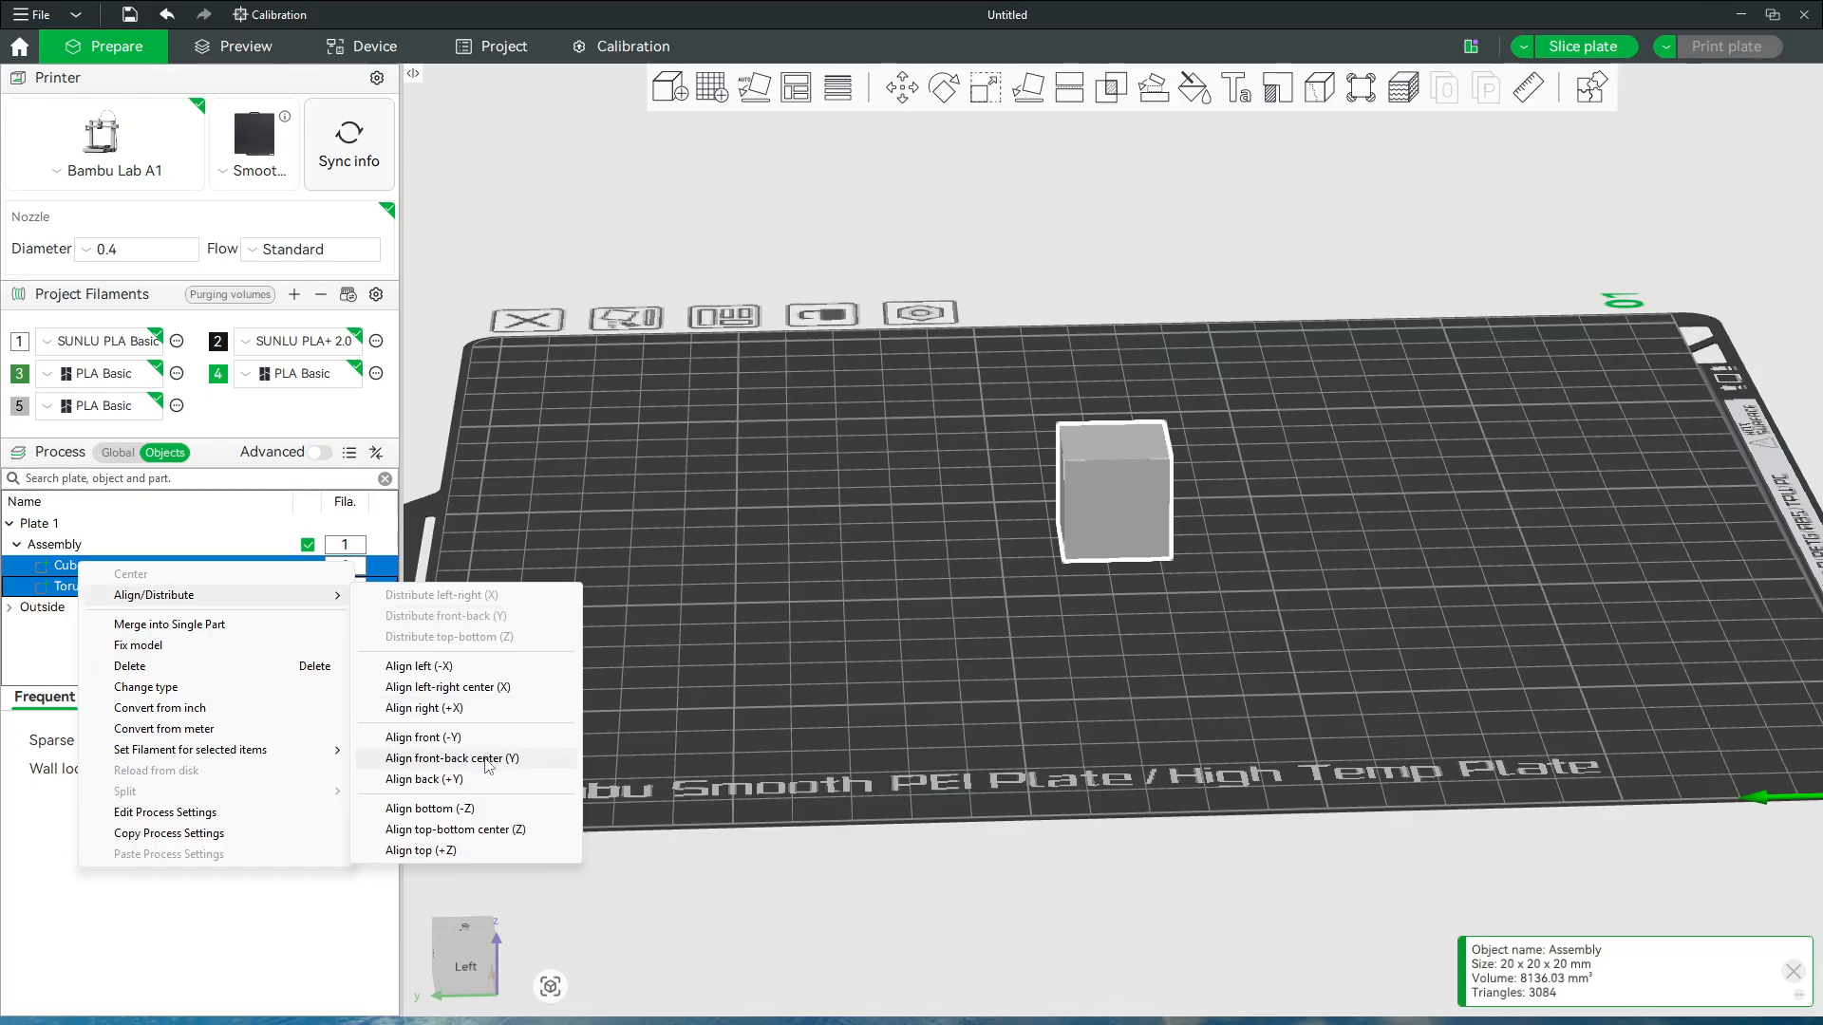
click(490, 829)
click(818, 735)
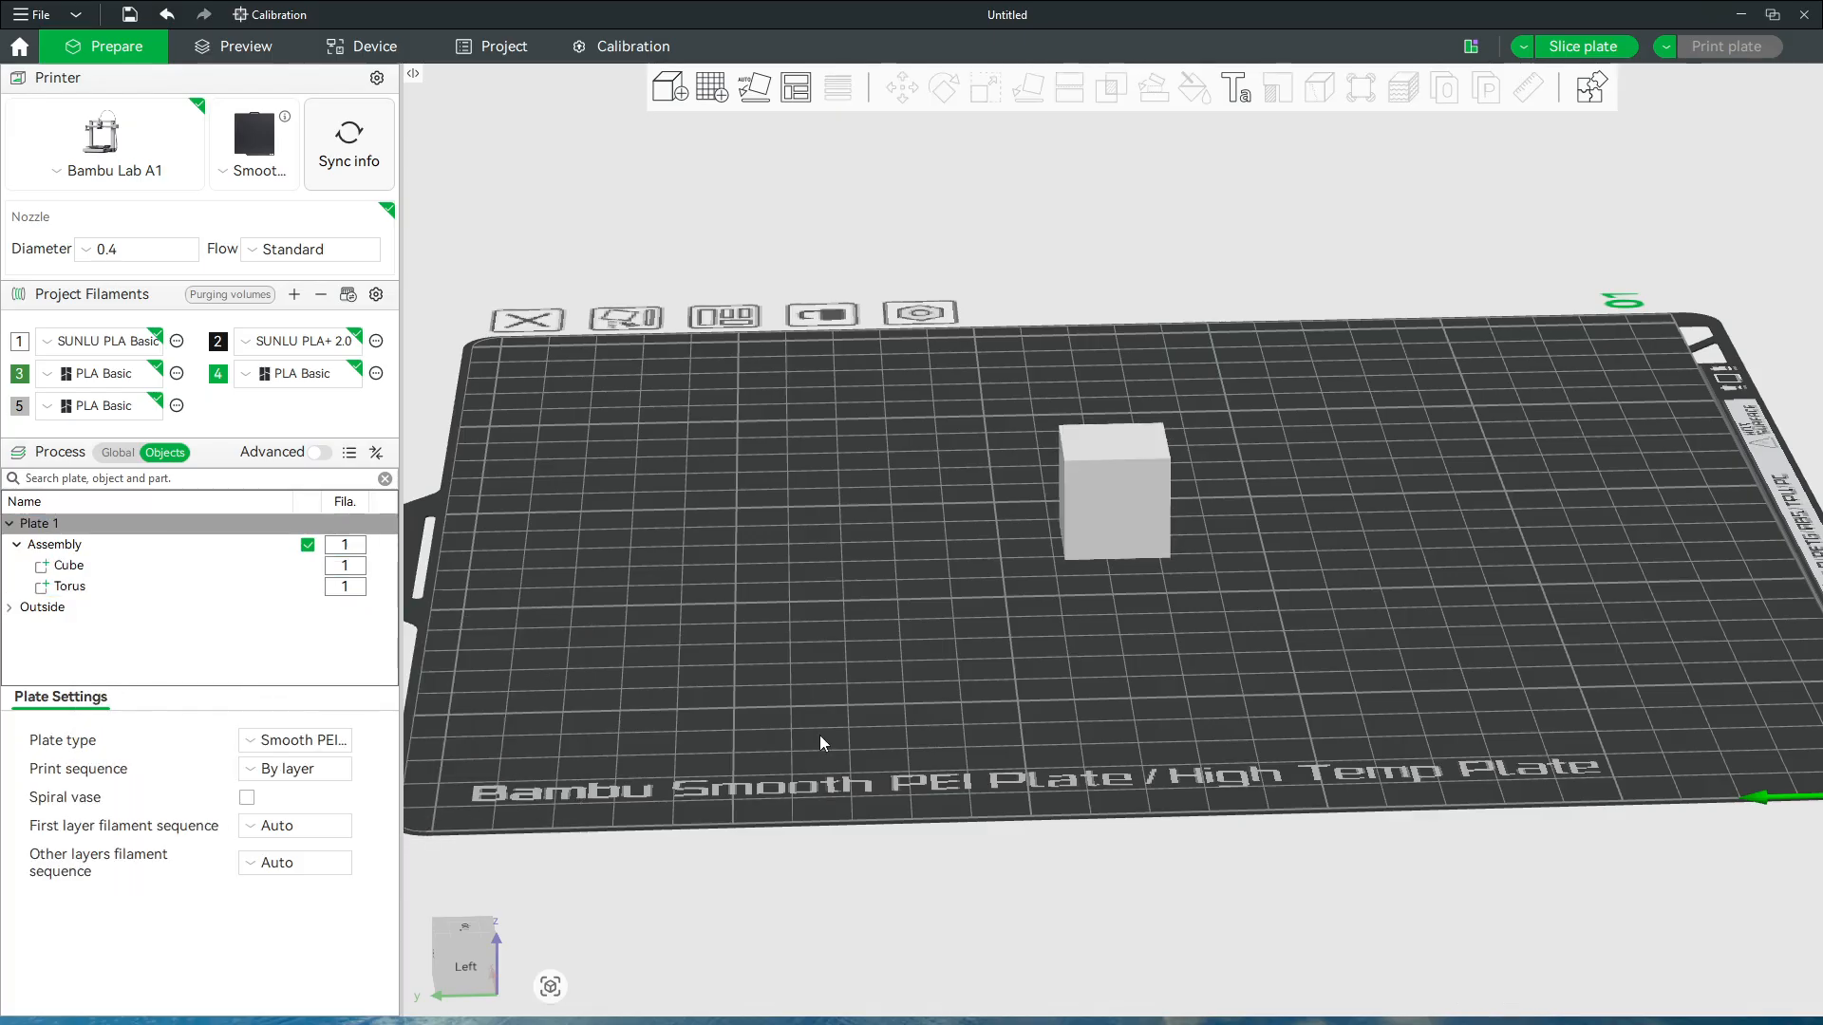
click(69, 586)
mouse_move(655, 710)
mouse_down()
mouse_move(772, 685)
mouse_move(646, 709)
mouse_up()
ctrl+click(80, 569)
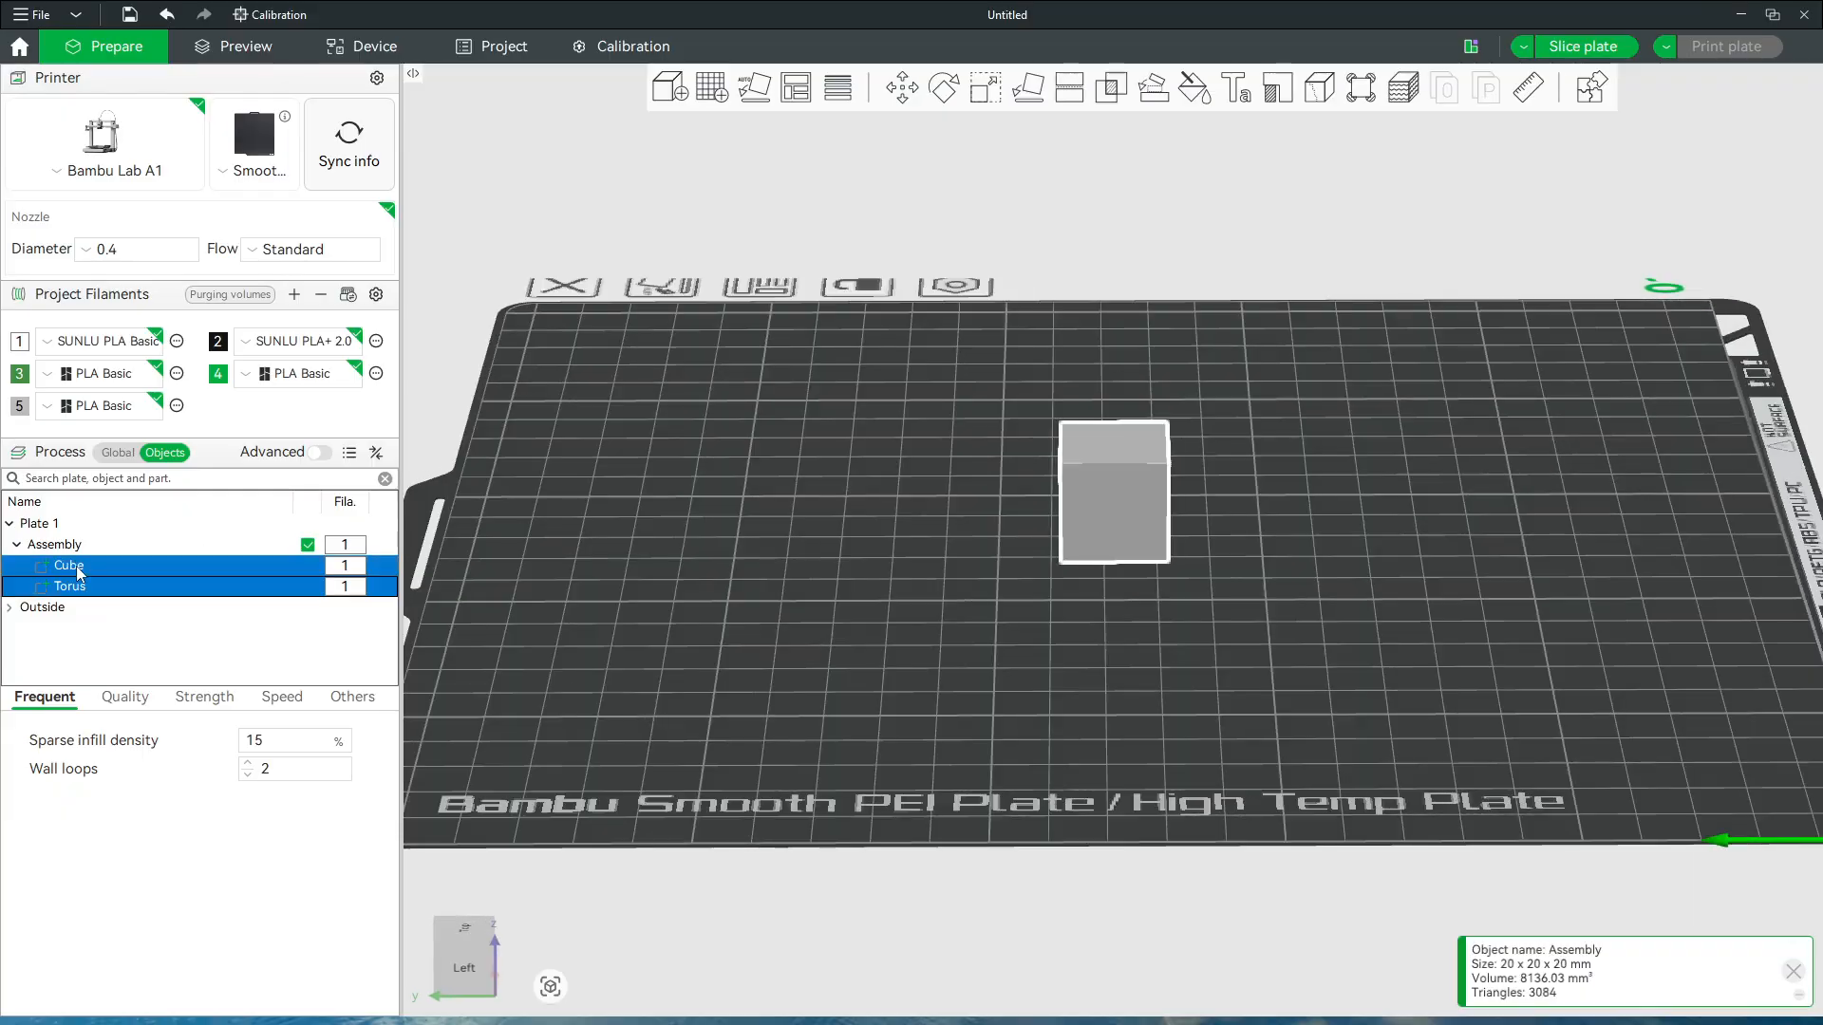
double_click(81, 586)
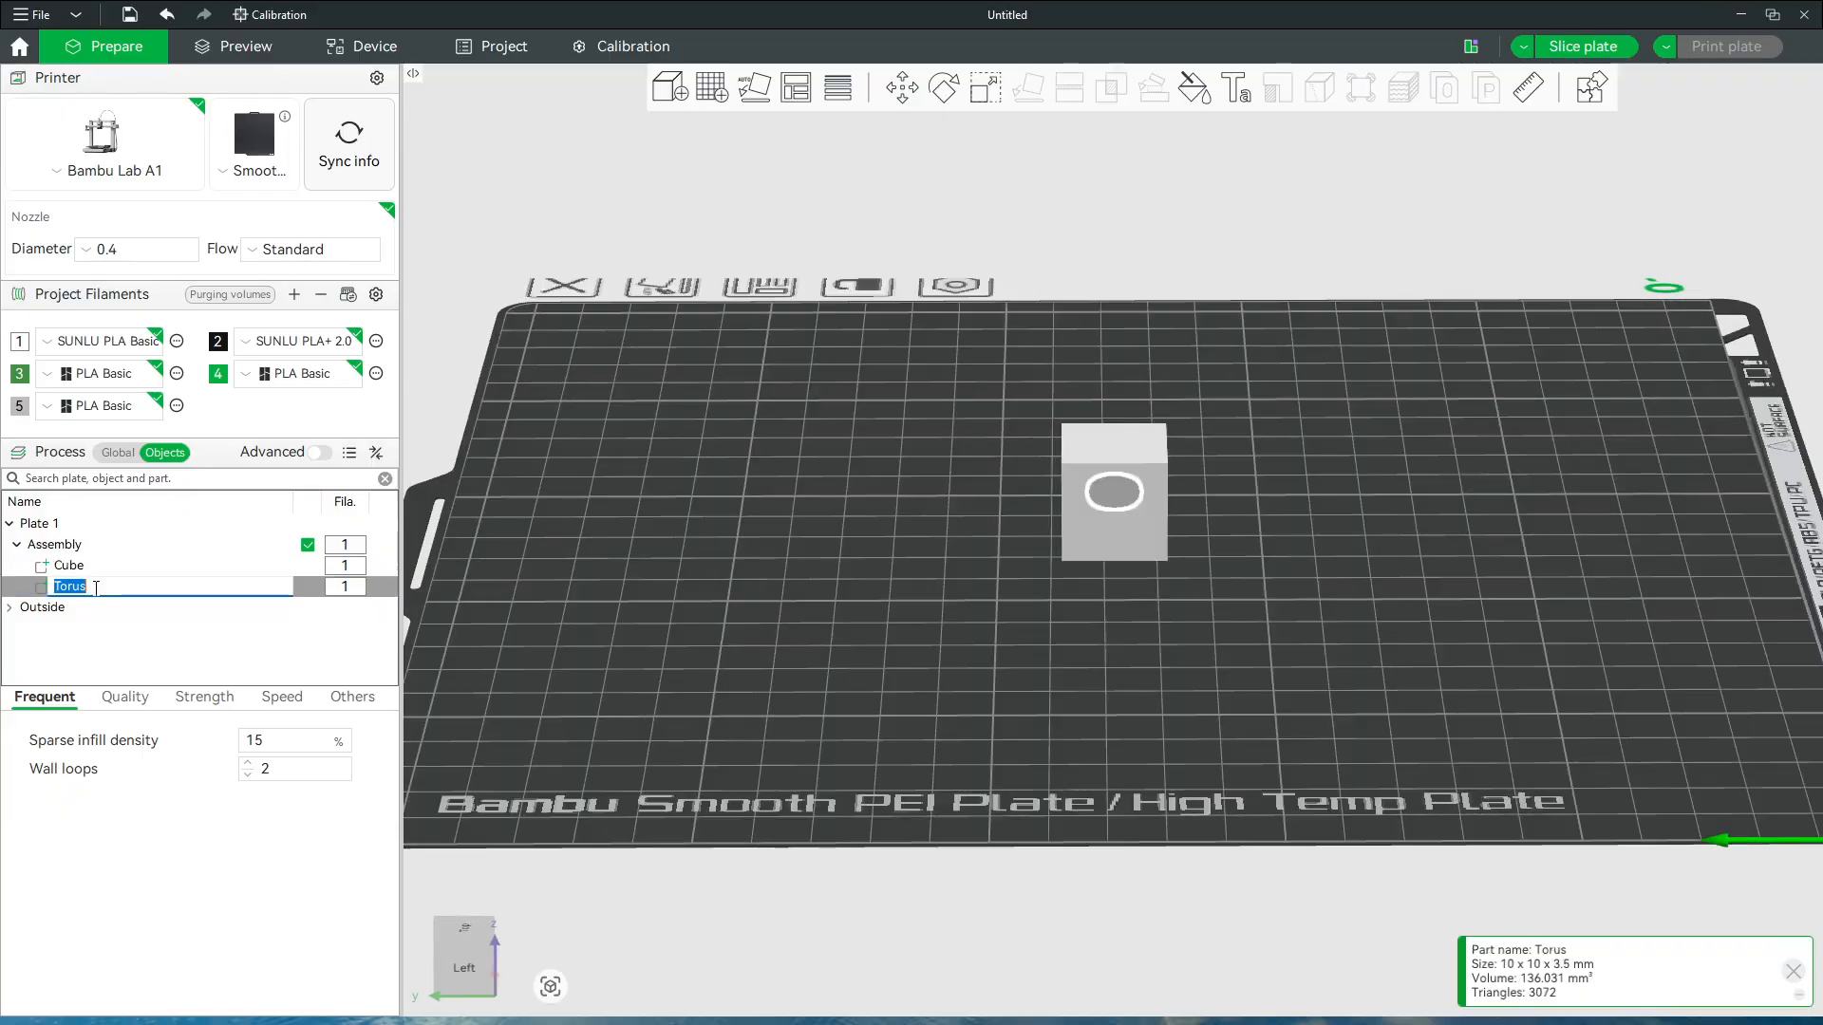
click(814, 626)
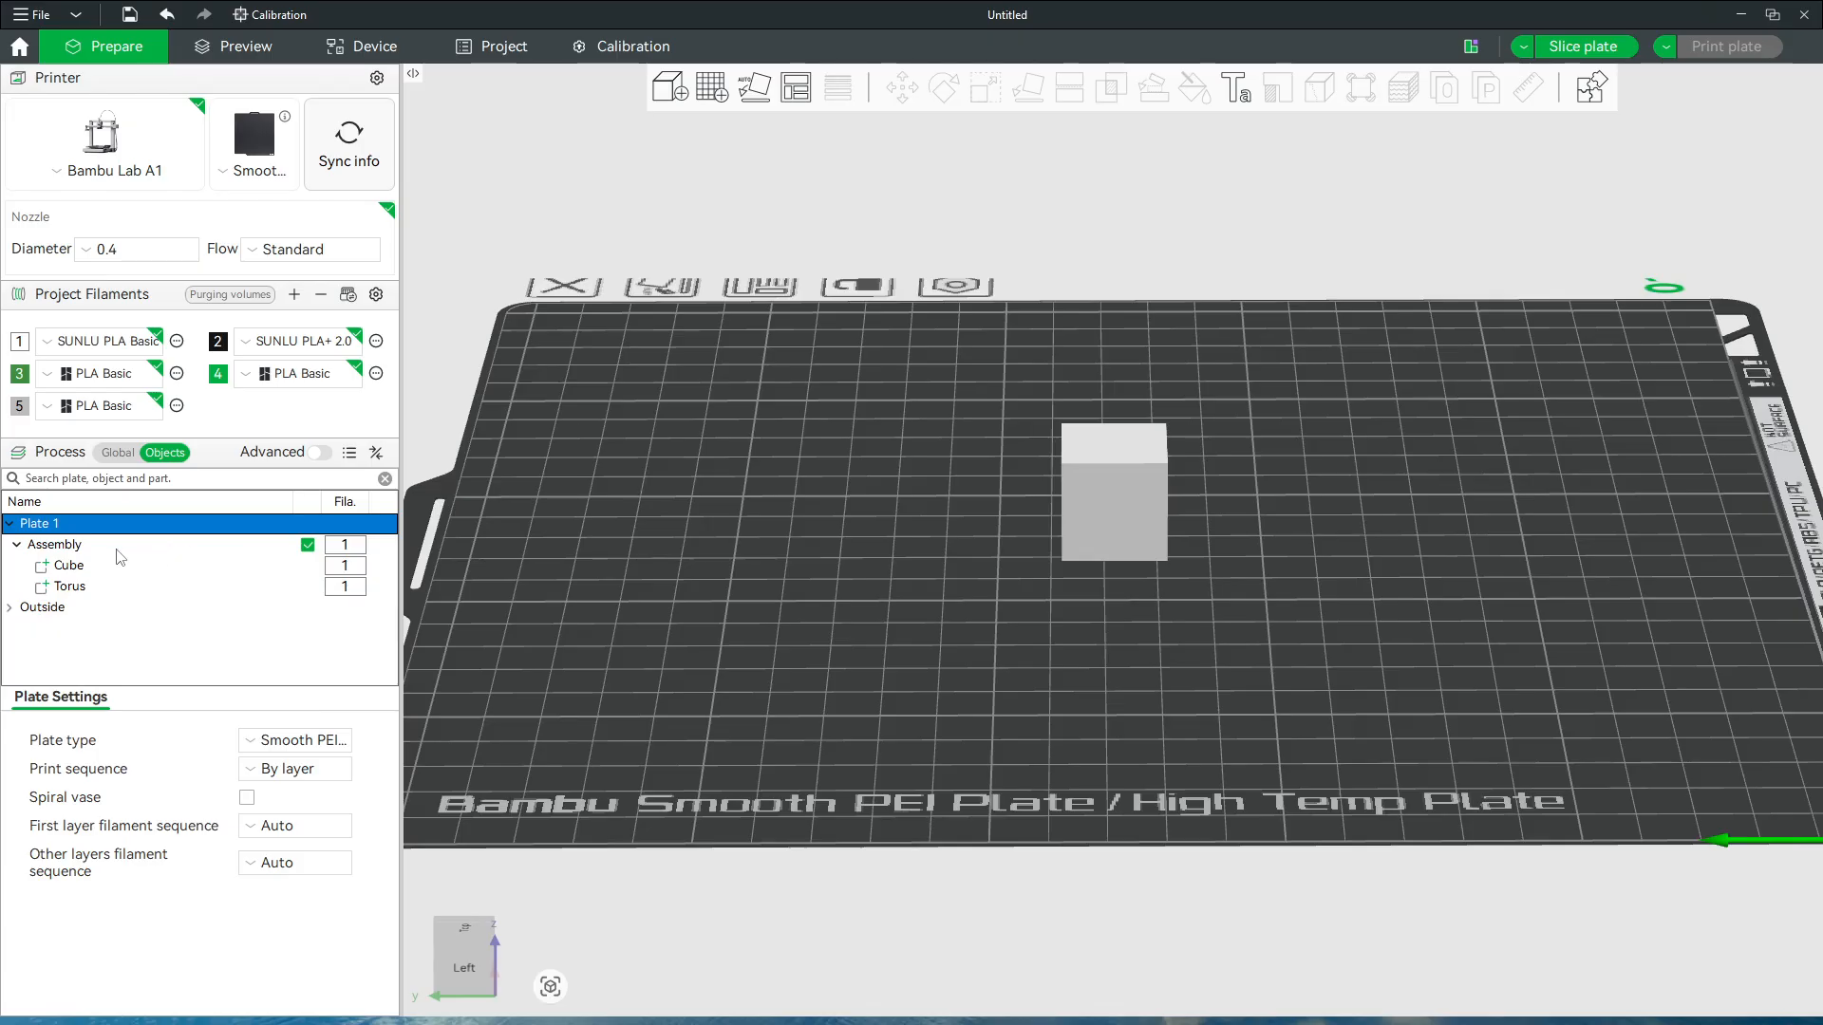
Move the torus part to the cube's side face by setting its Y position to 138 mm, refined to 138.5 mm
click(70, 588)
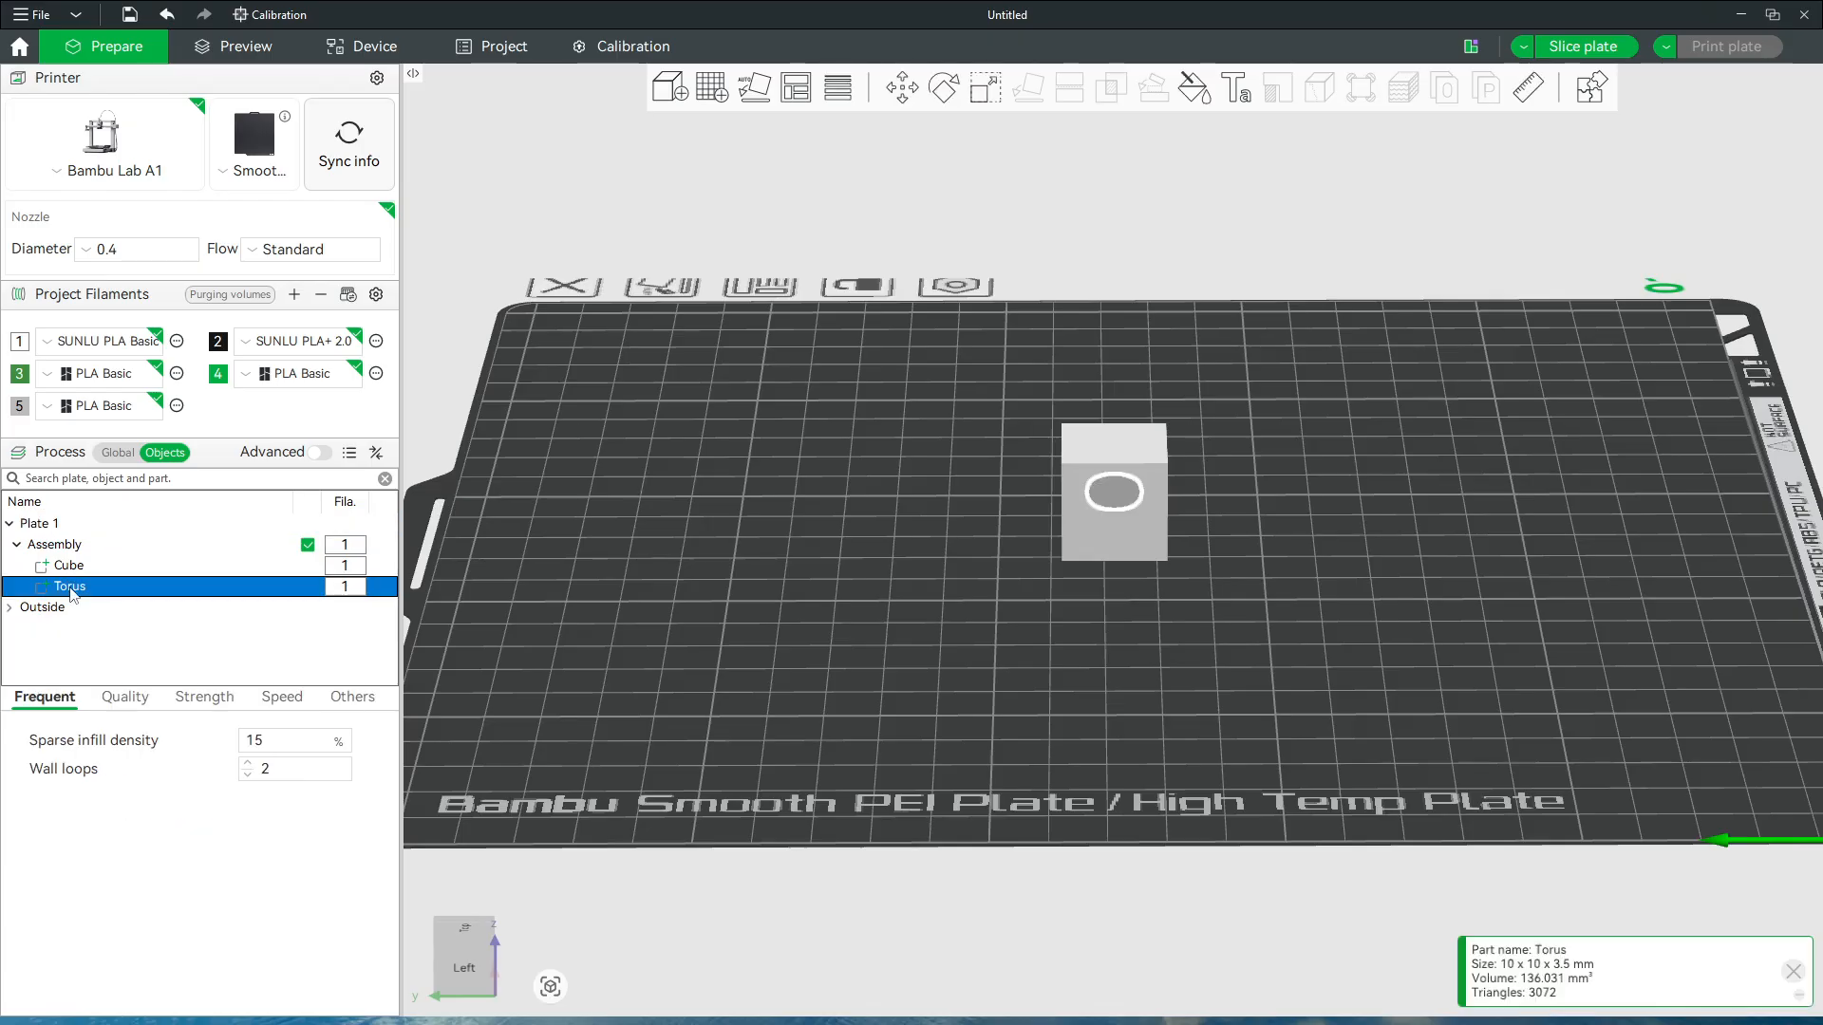
click(902, 89)
click(1251, 160)
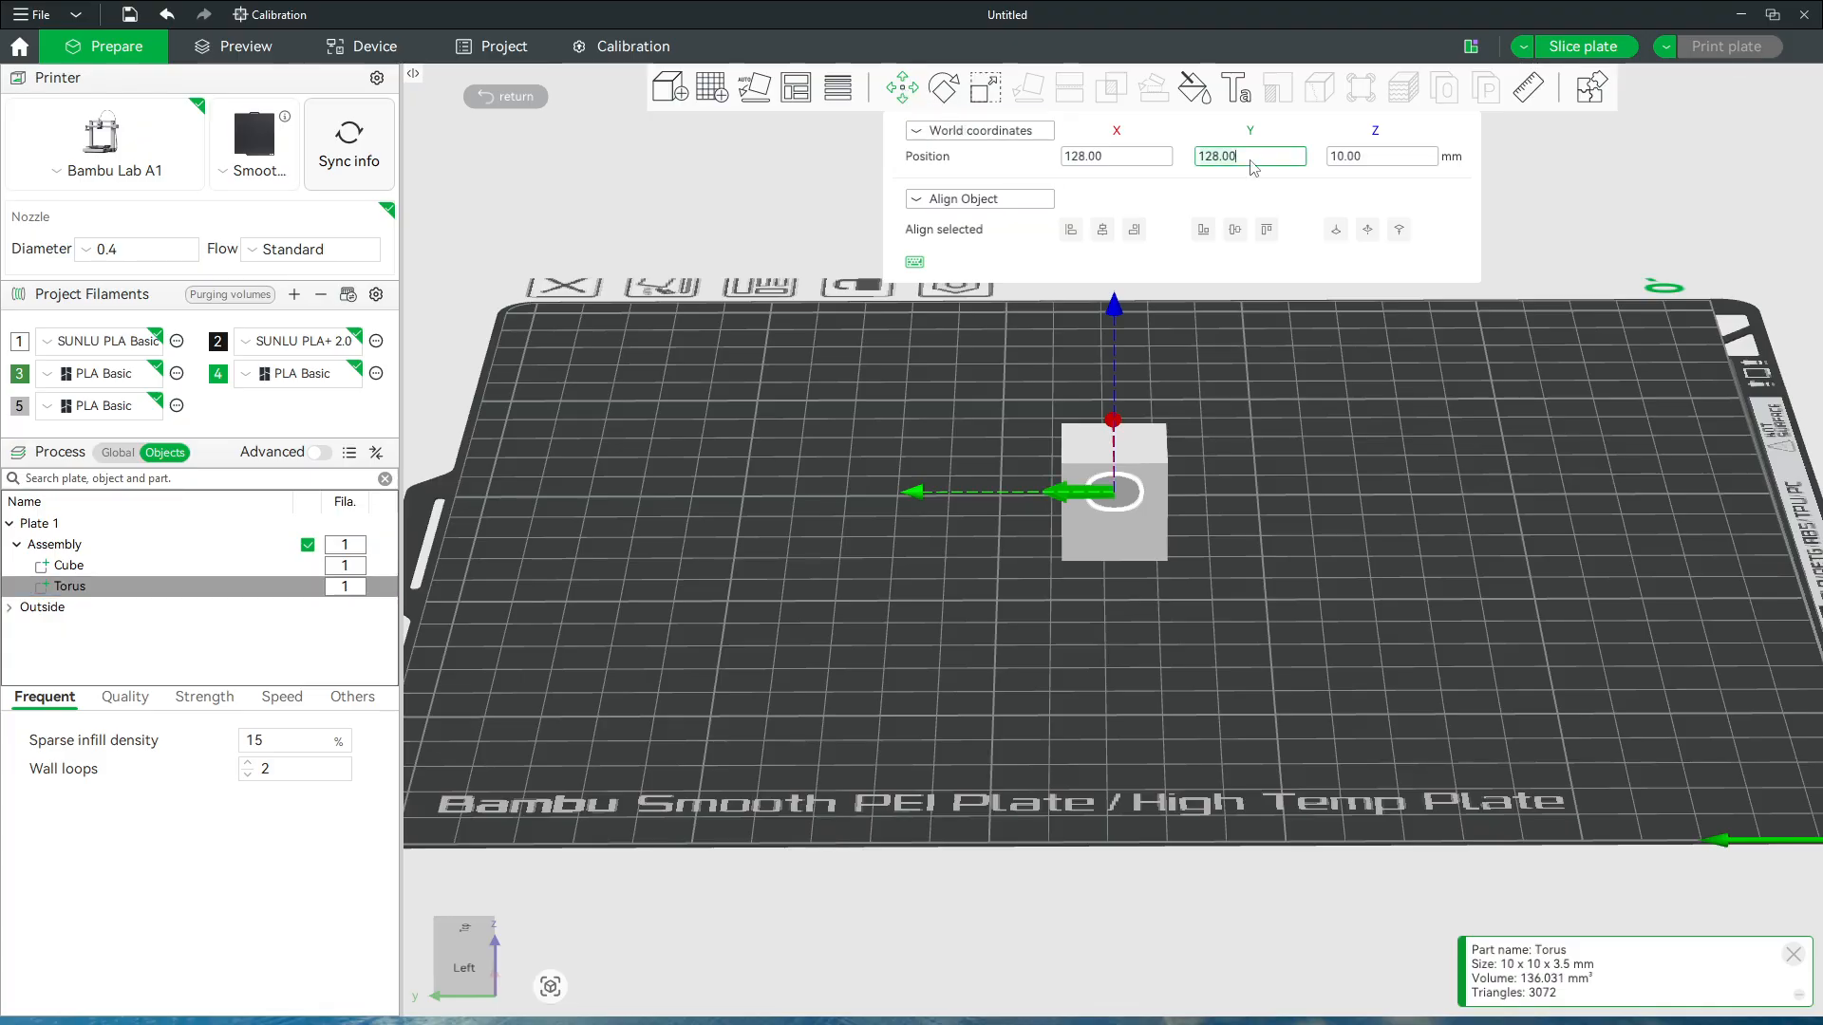
text(138)
key(Return)
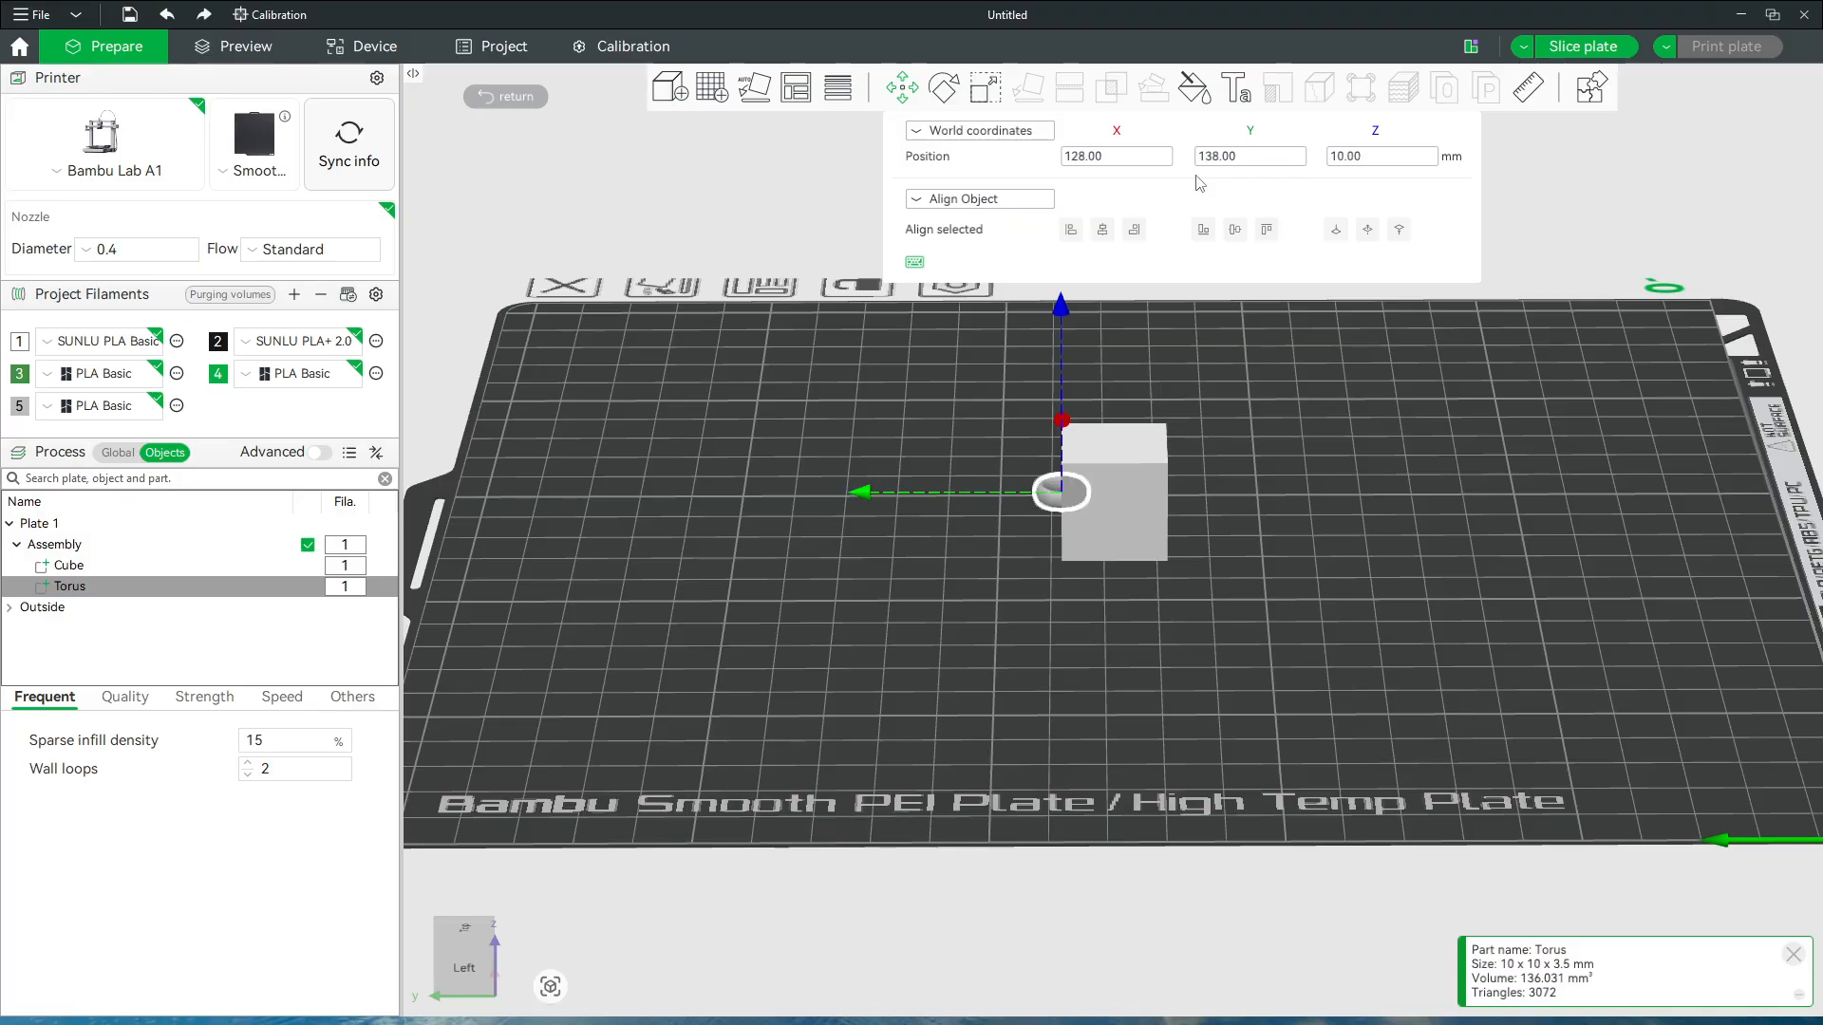
click(1225, 156)
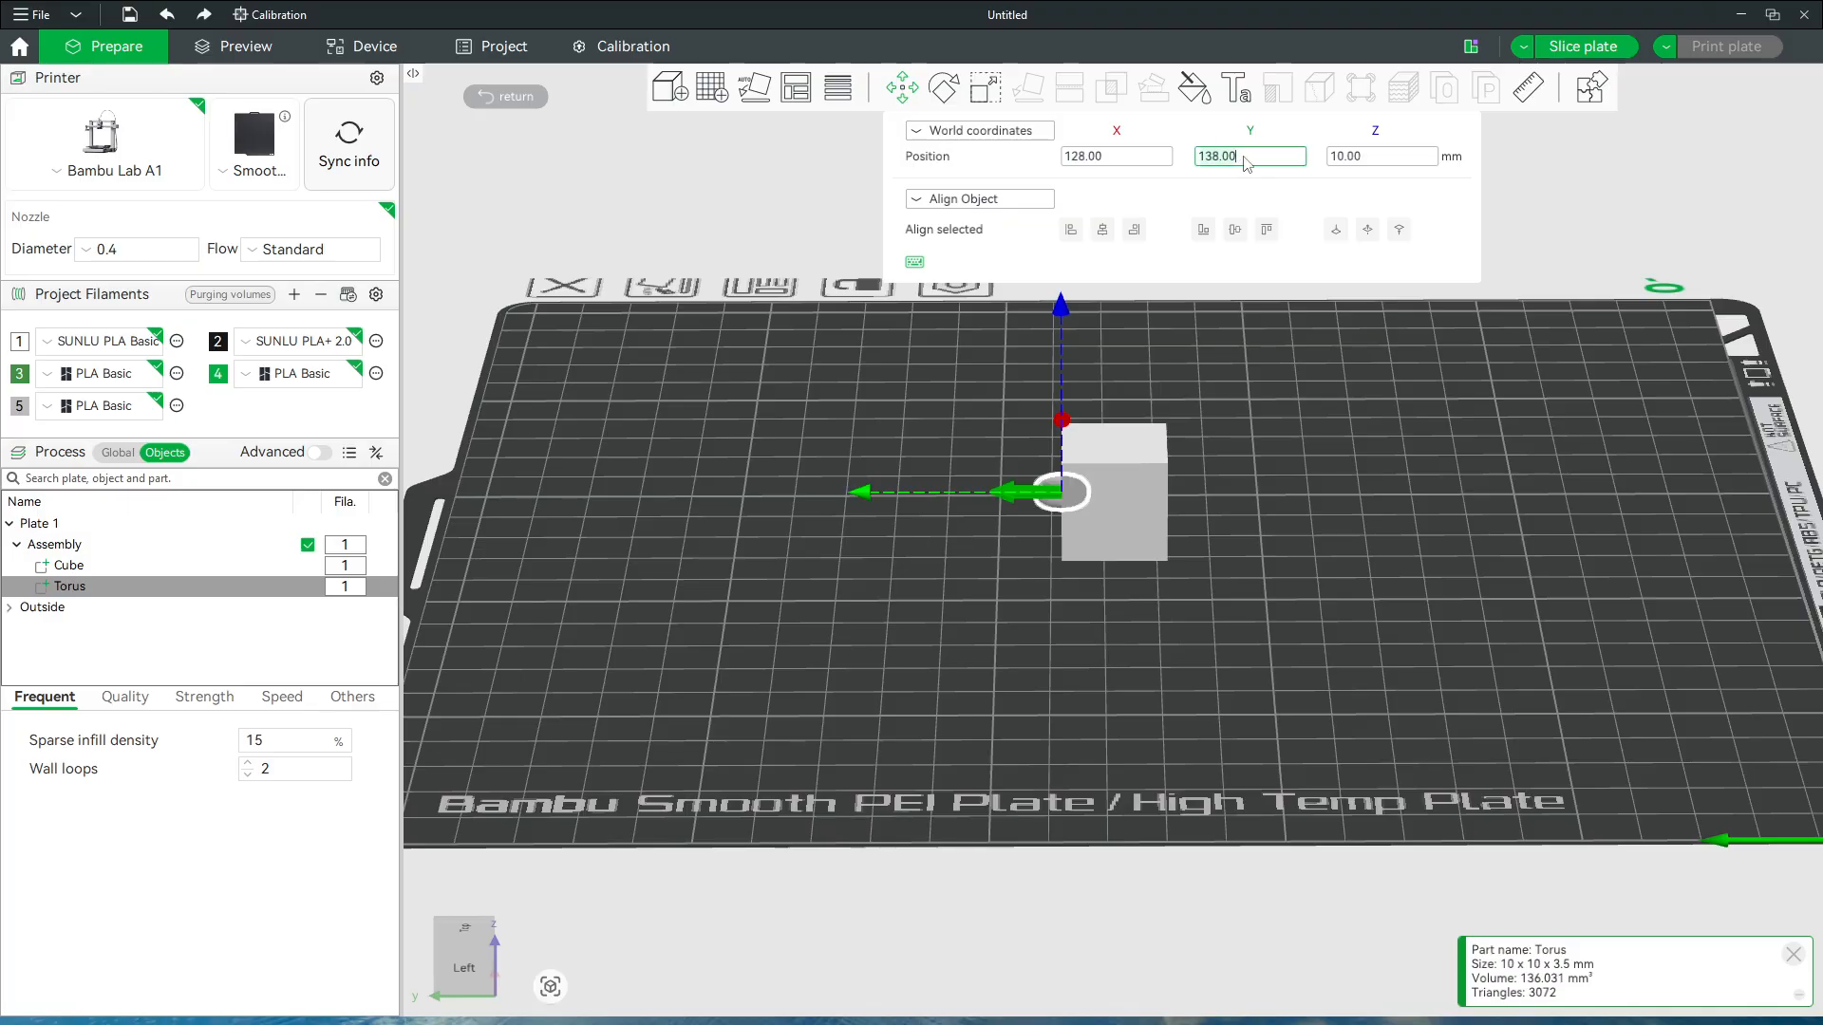
key(BackSpace)
key(Return)
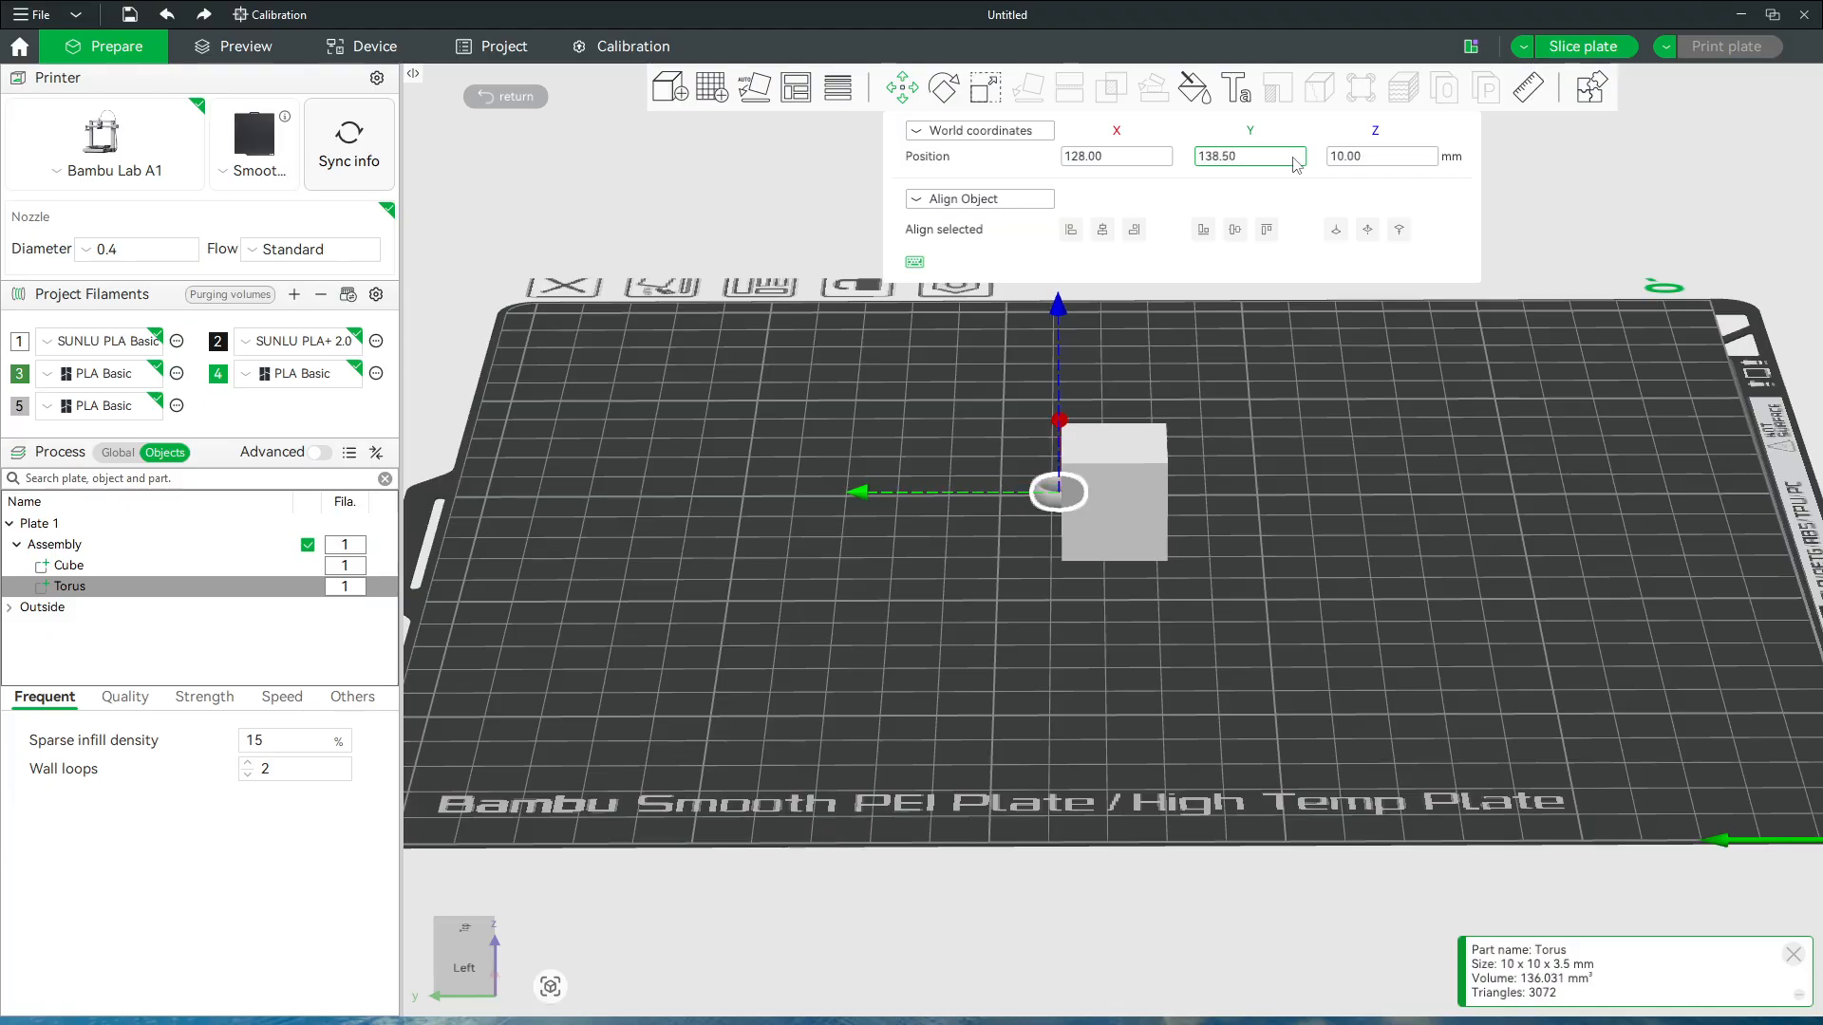
Clone the cube-and-torus assembly with one copy
scroll(1080, 720, up, 3)
drag(1080, 719, 1025, 795)
click(1063, 758)
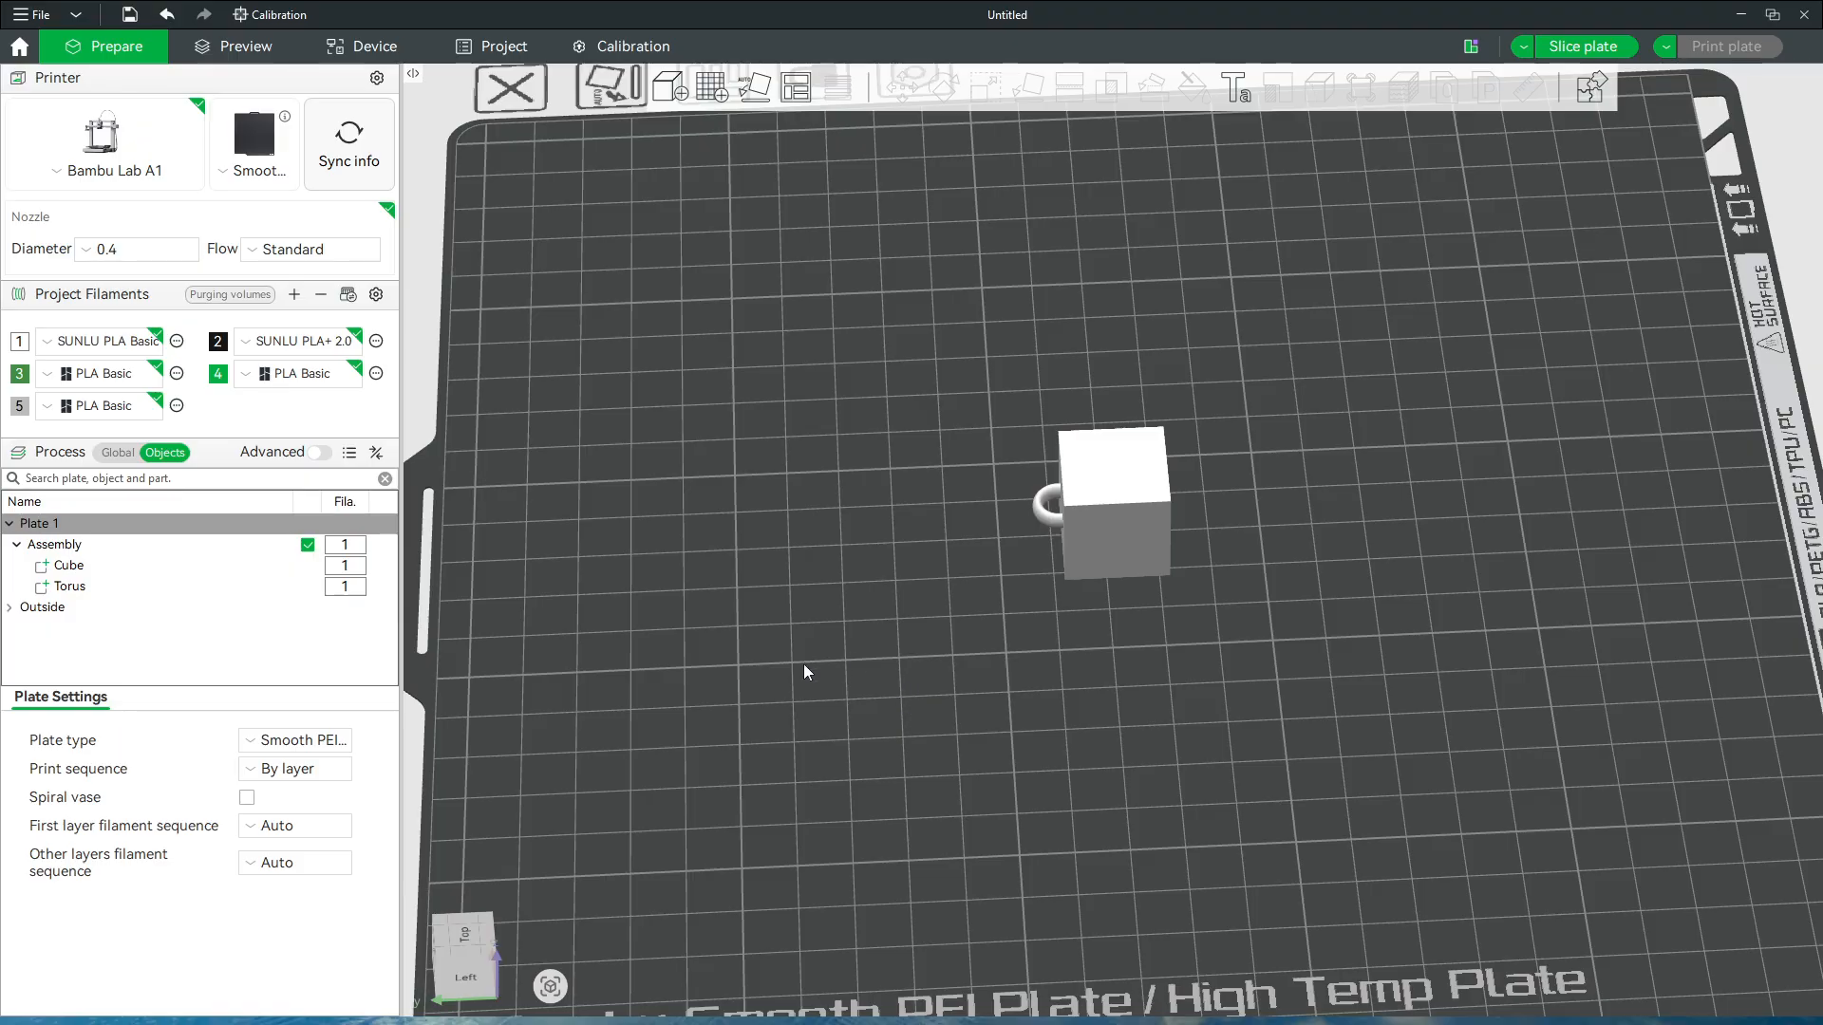
drag(1153, 652, 1141, 634)
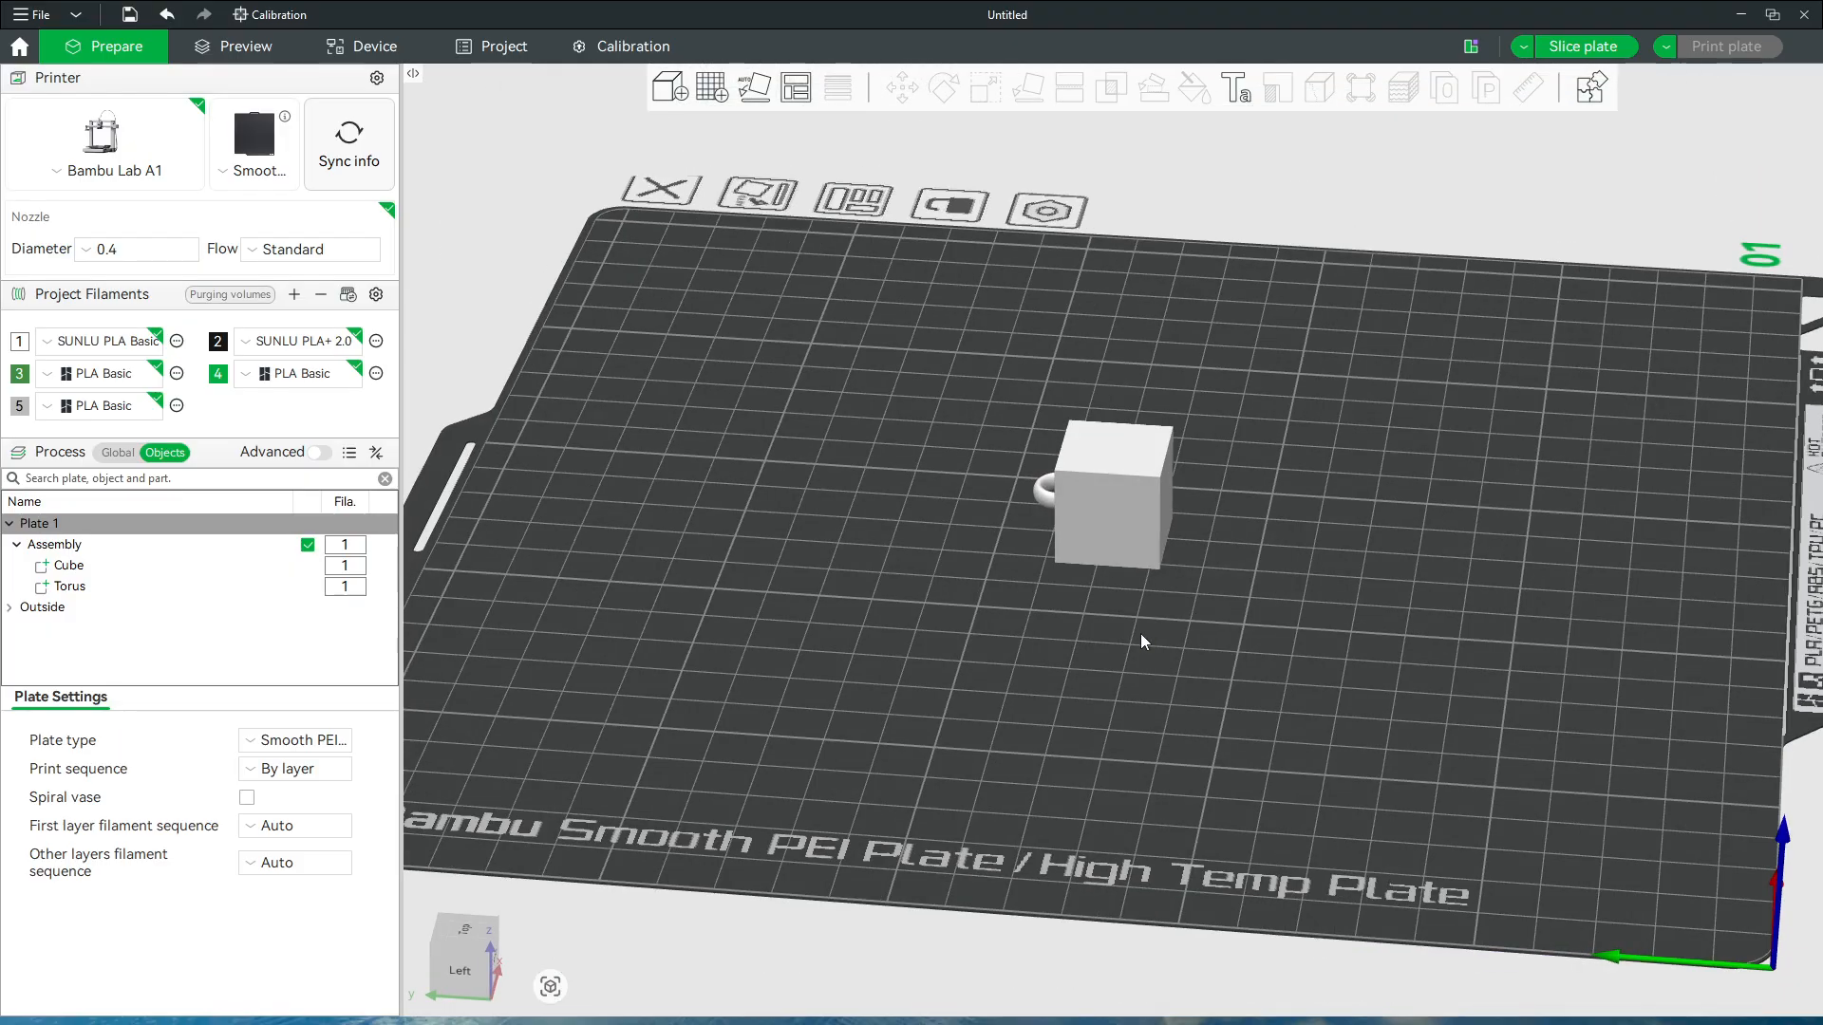
drag(817, 726, 828, 733)
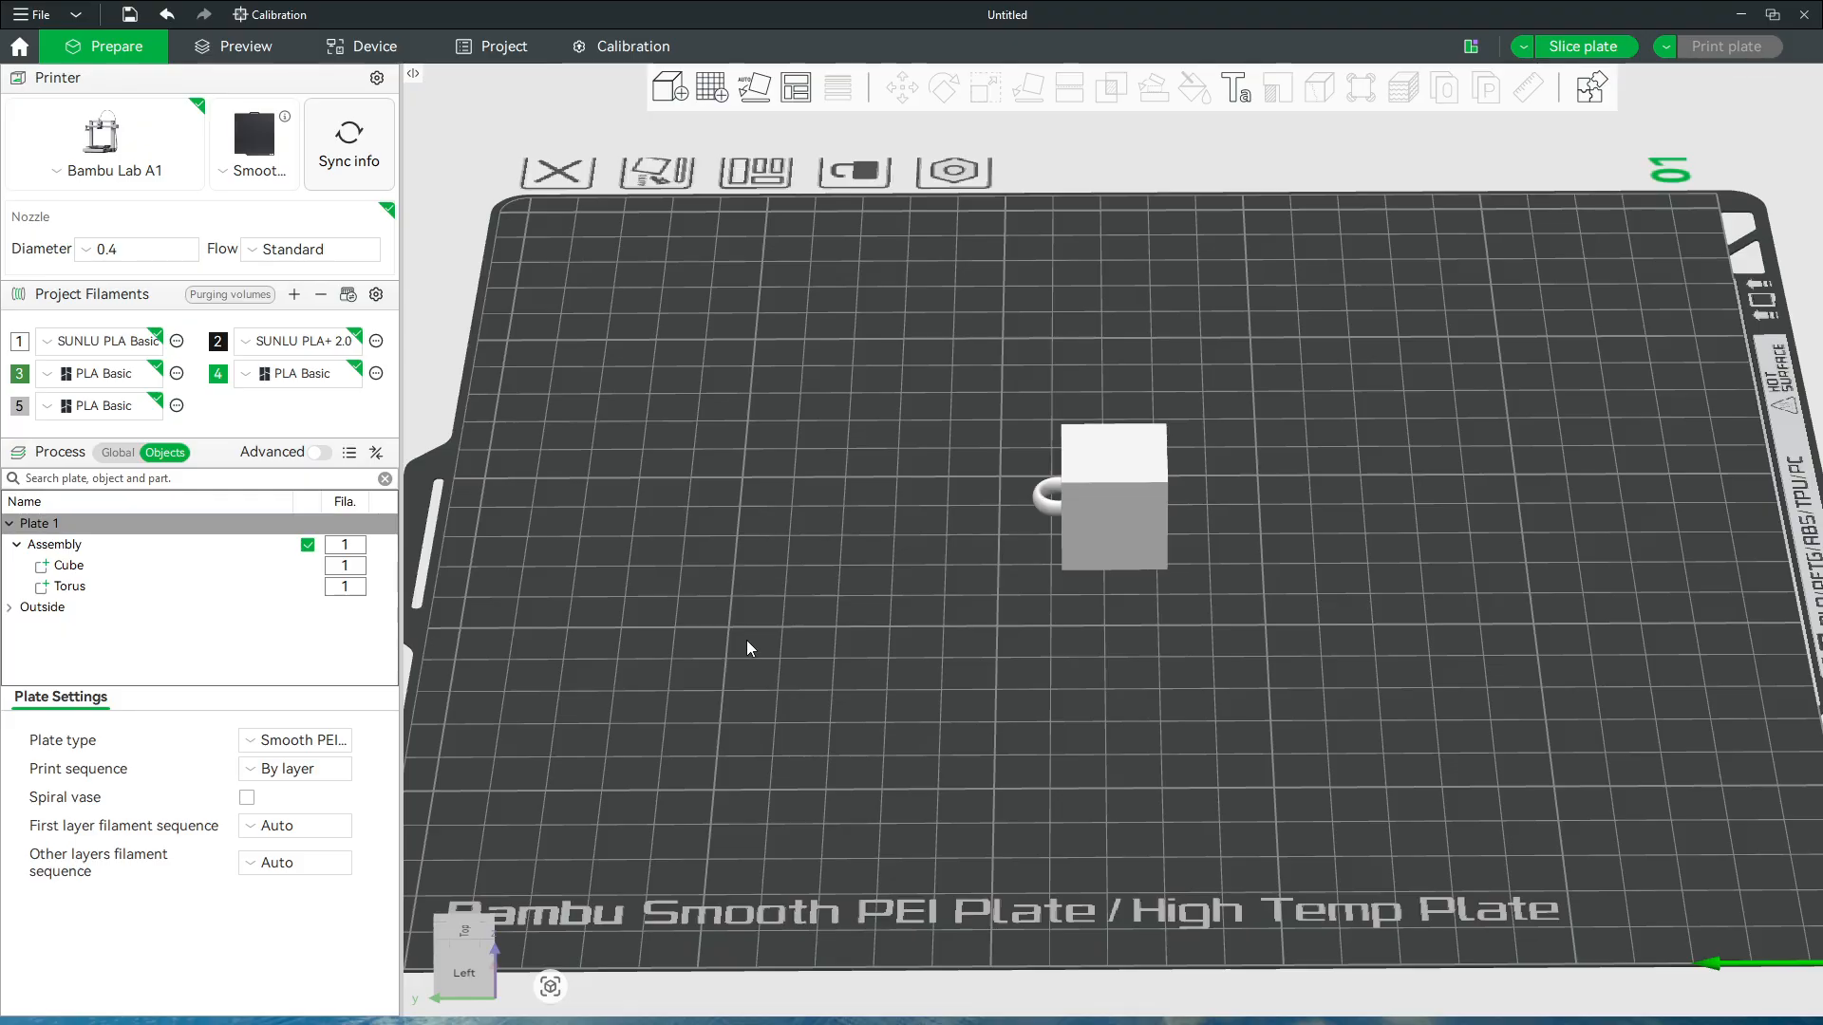
click(66, 548)
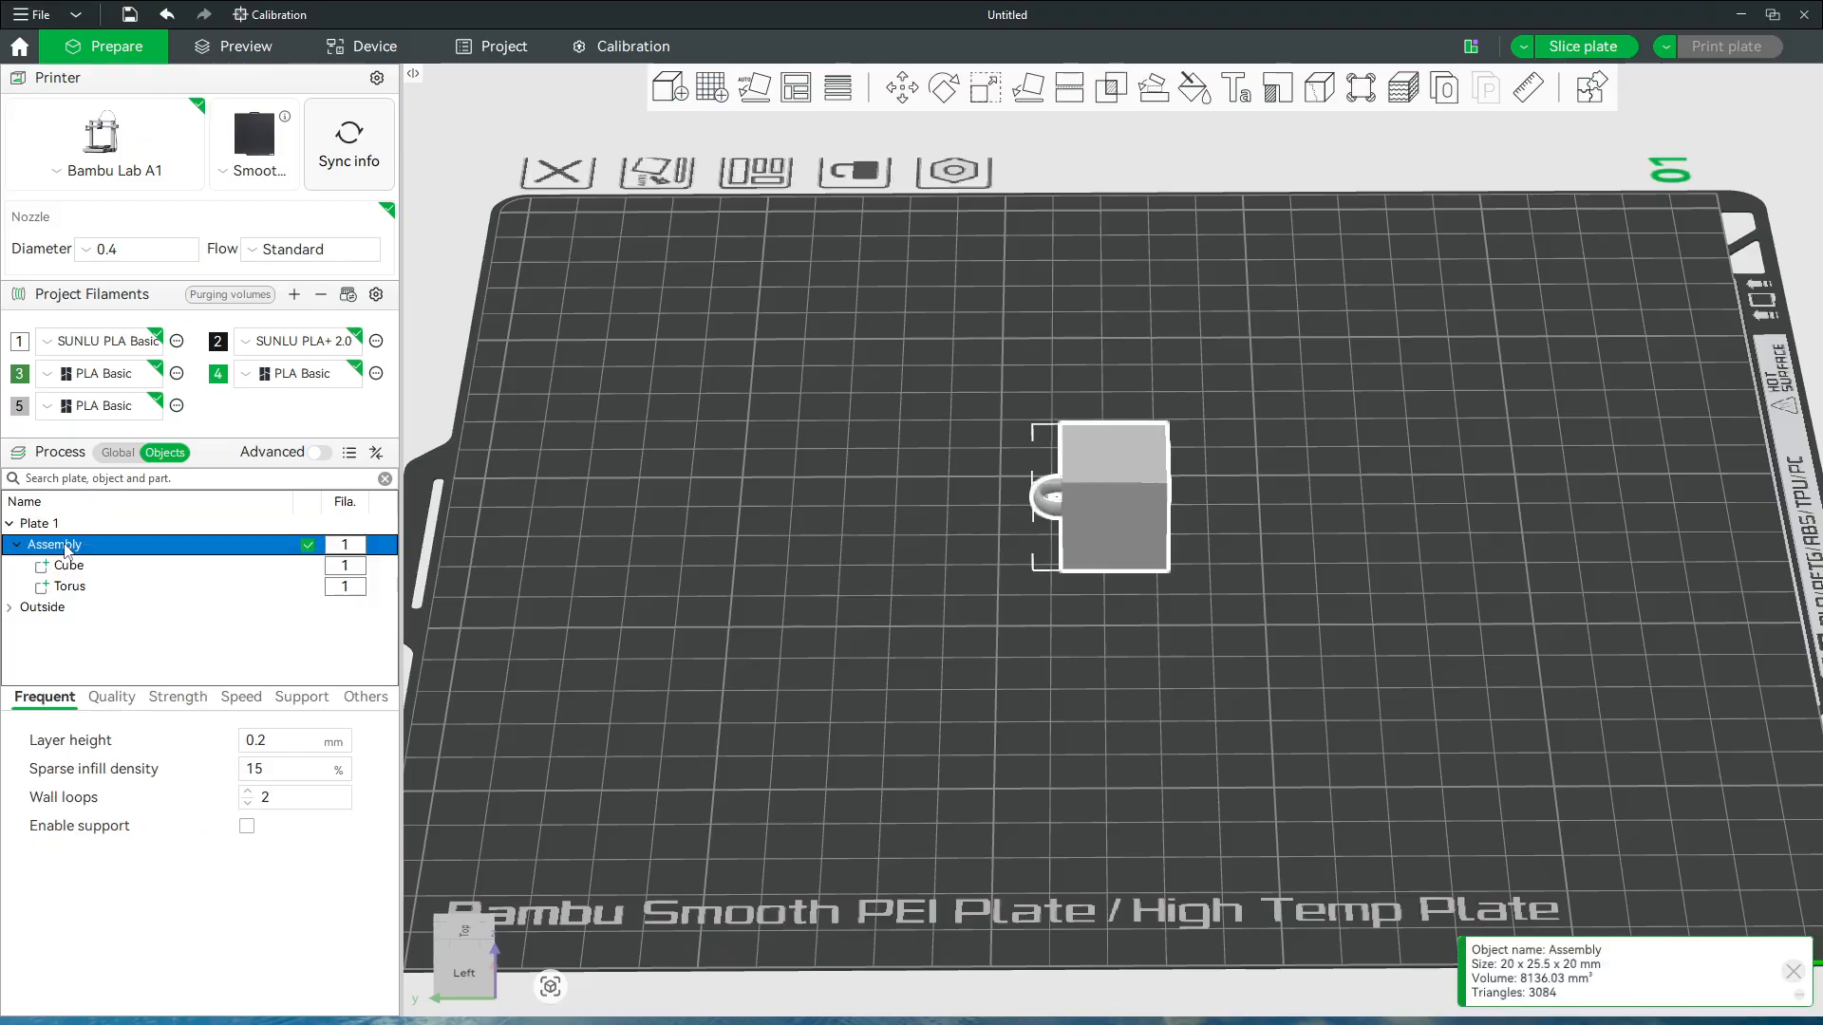
key(ctrl+k)
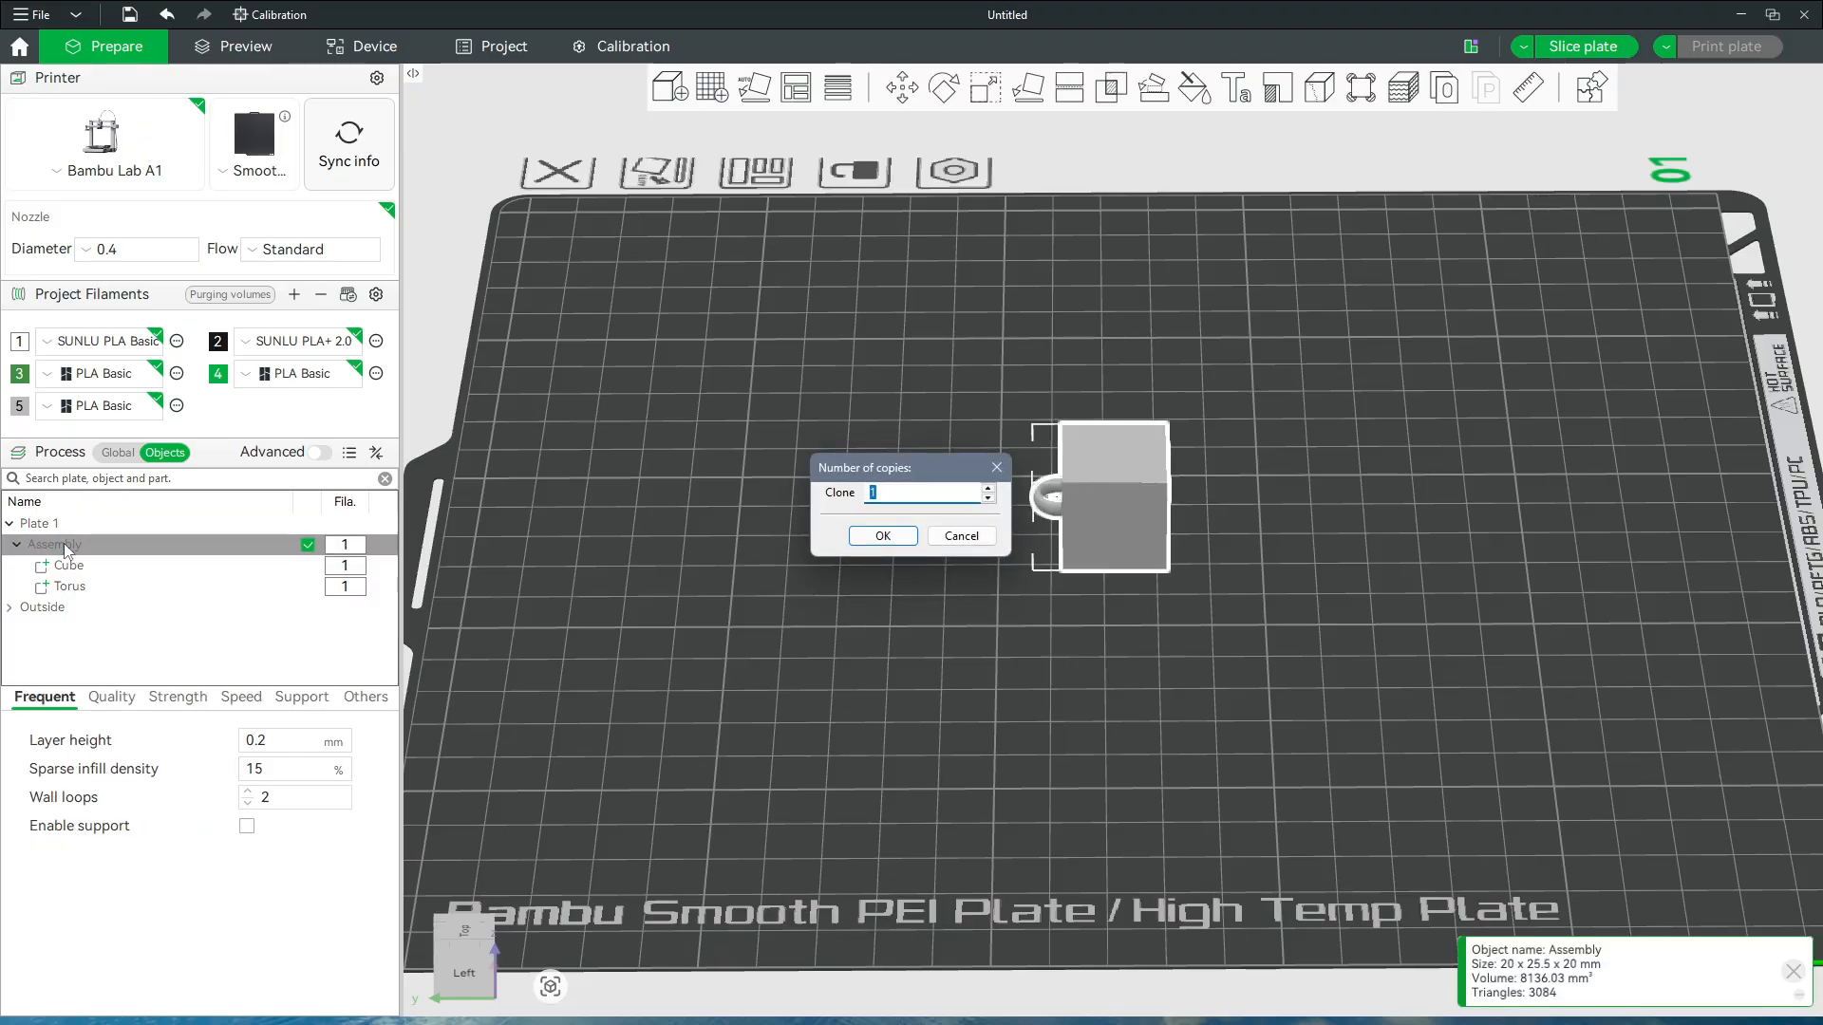
key(Return)
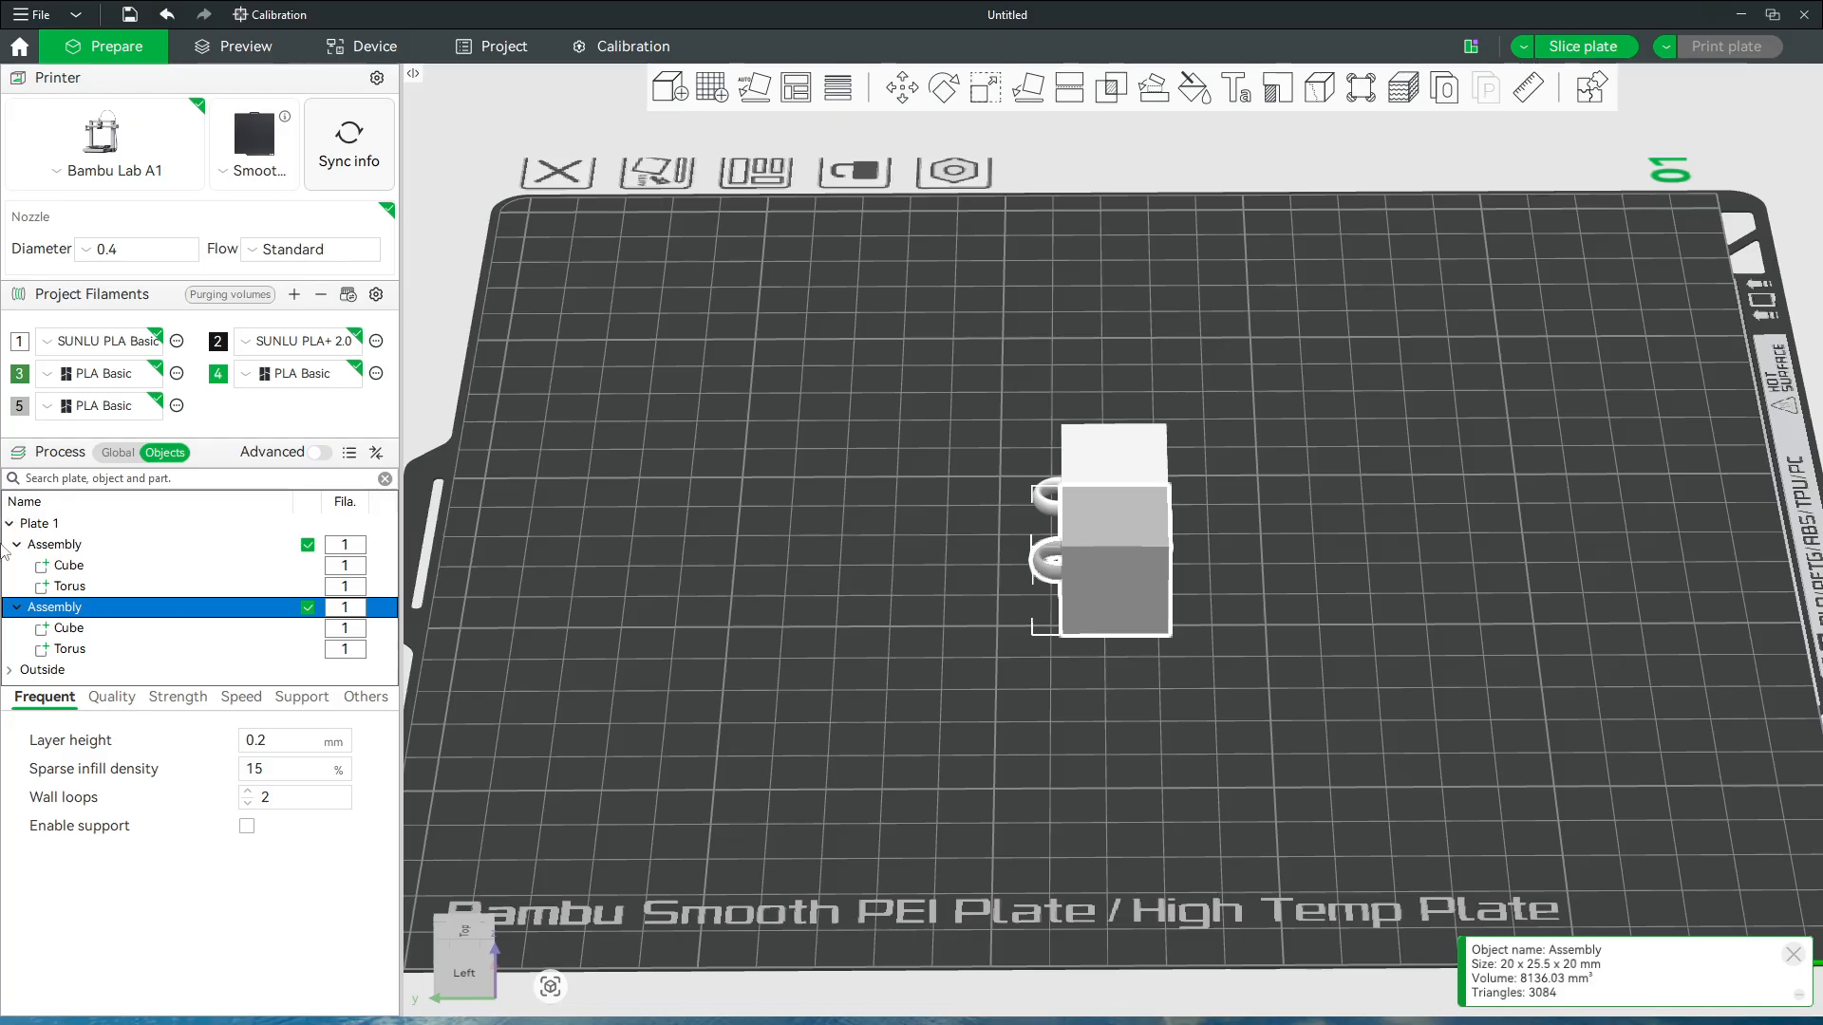
Rename the original assembly as "Block with 2 side rings"
click(75, 550)
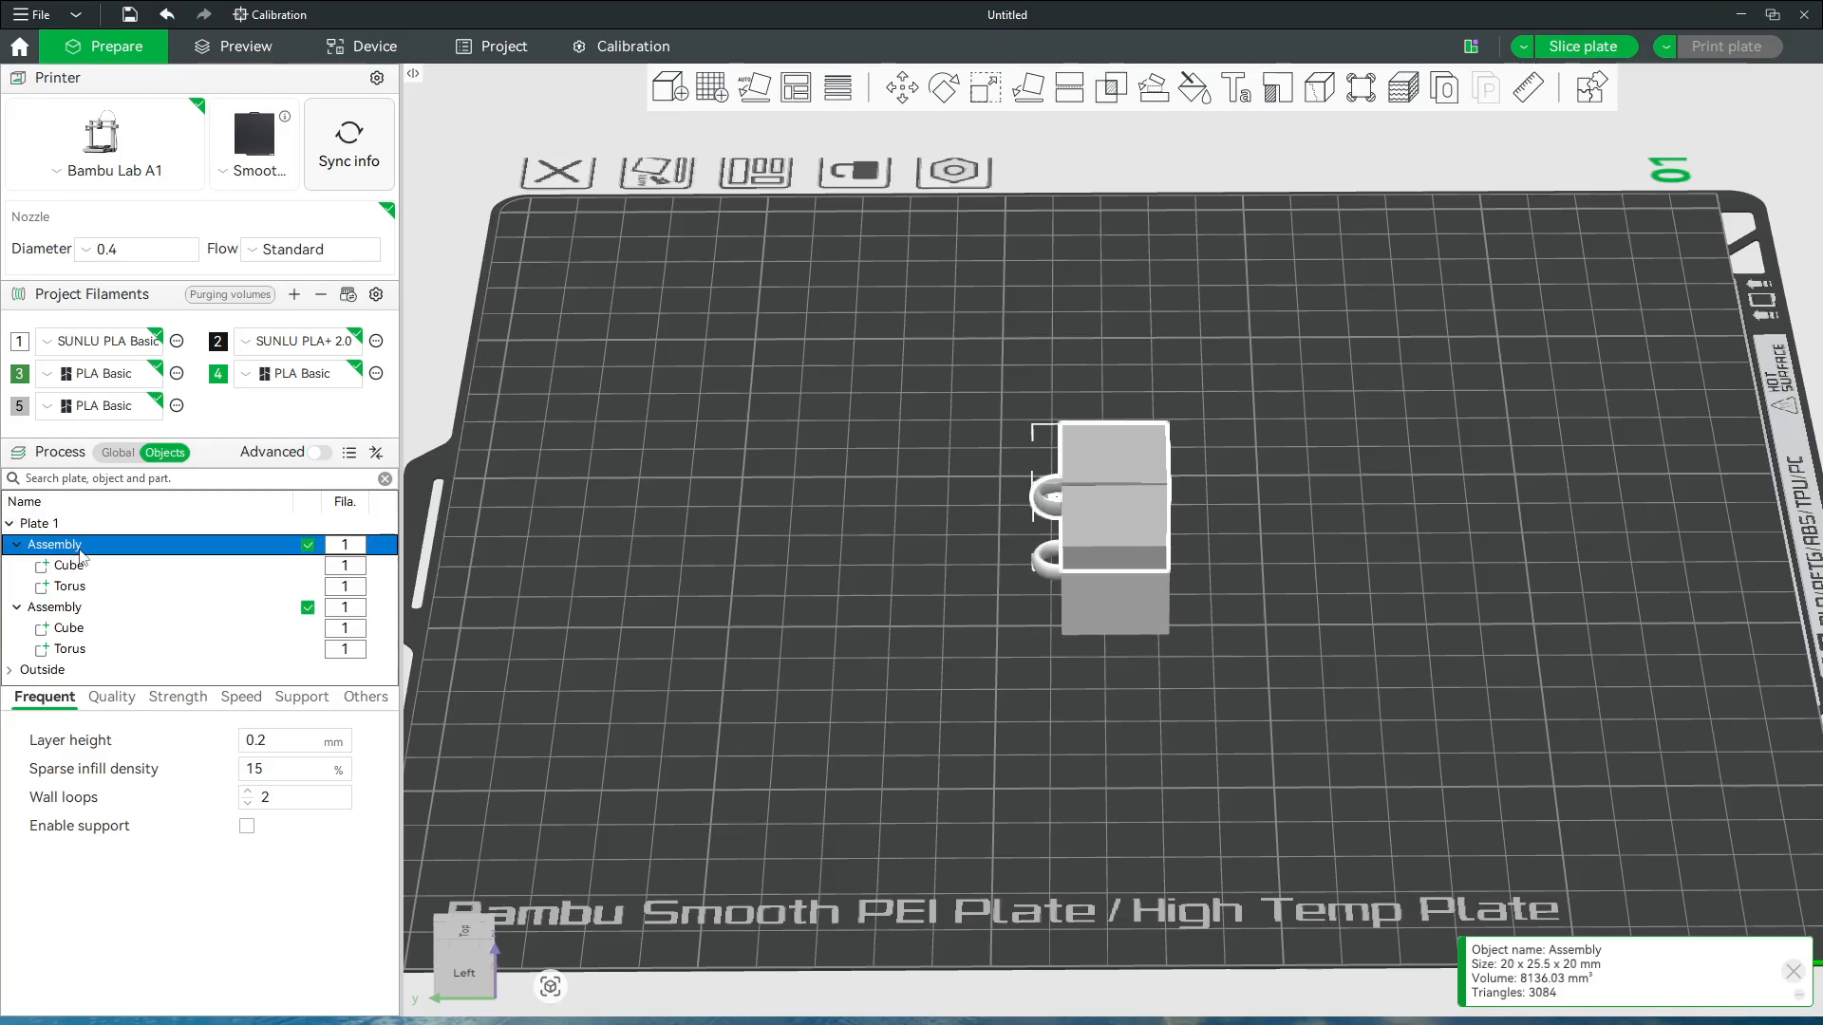
click(81, 555)
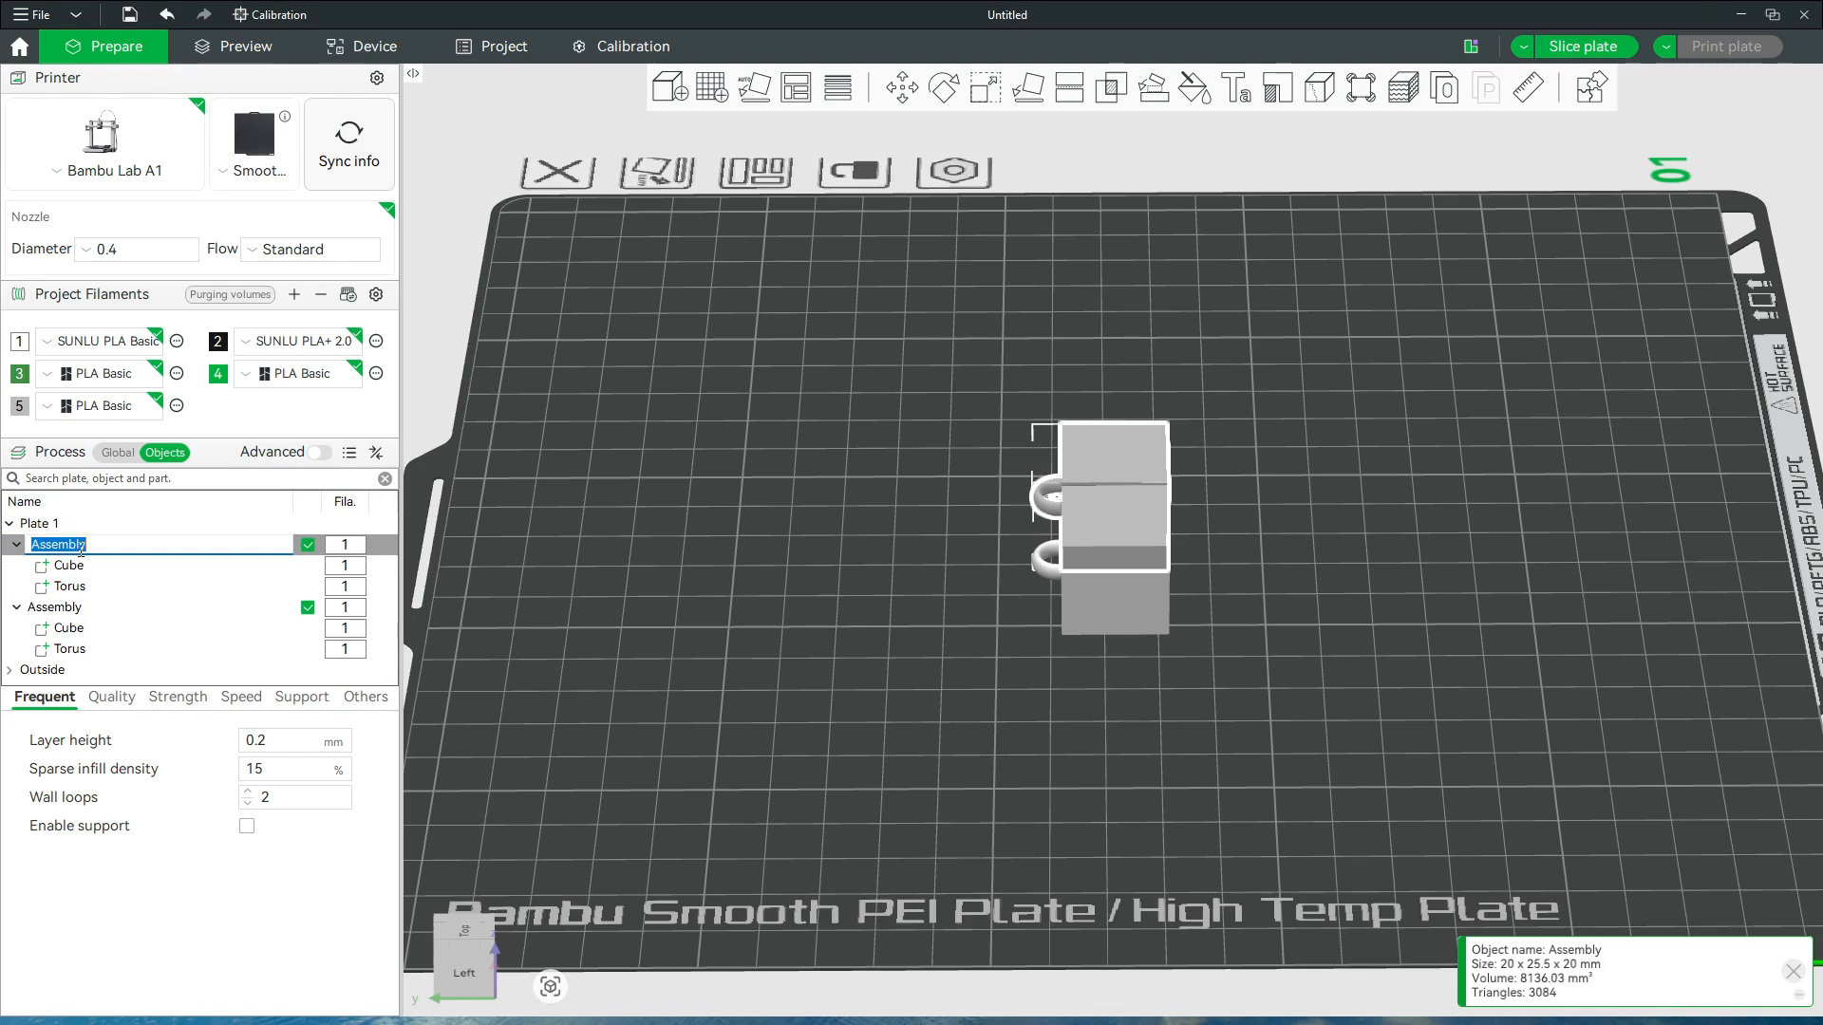
text(Block with 2 side rings)
key(Return)
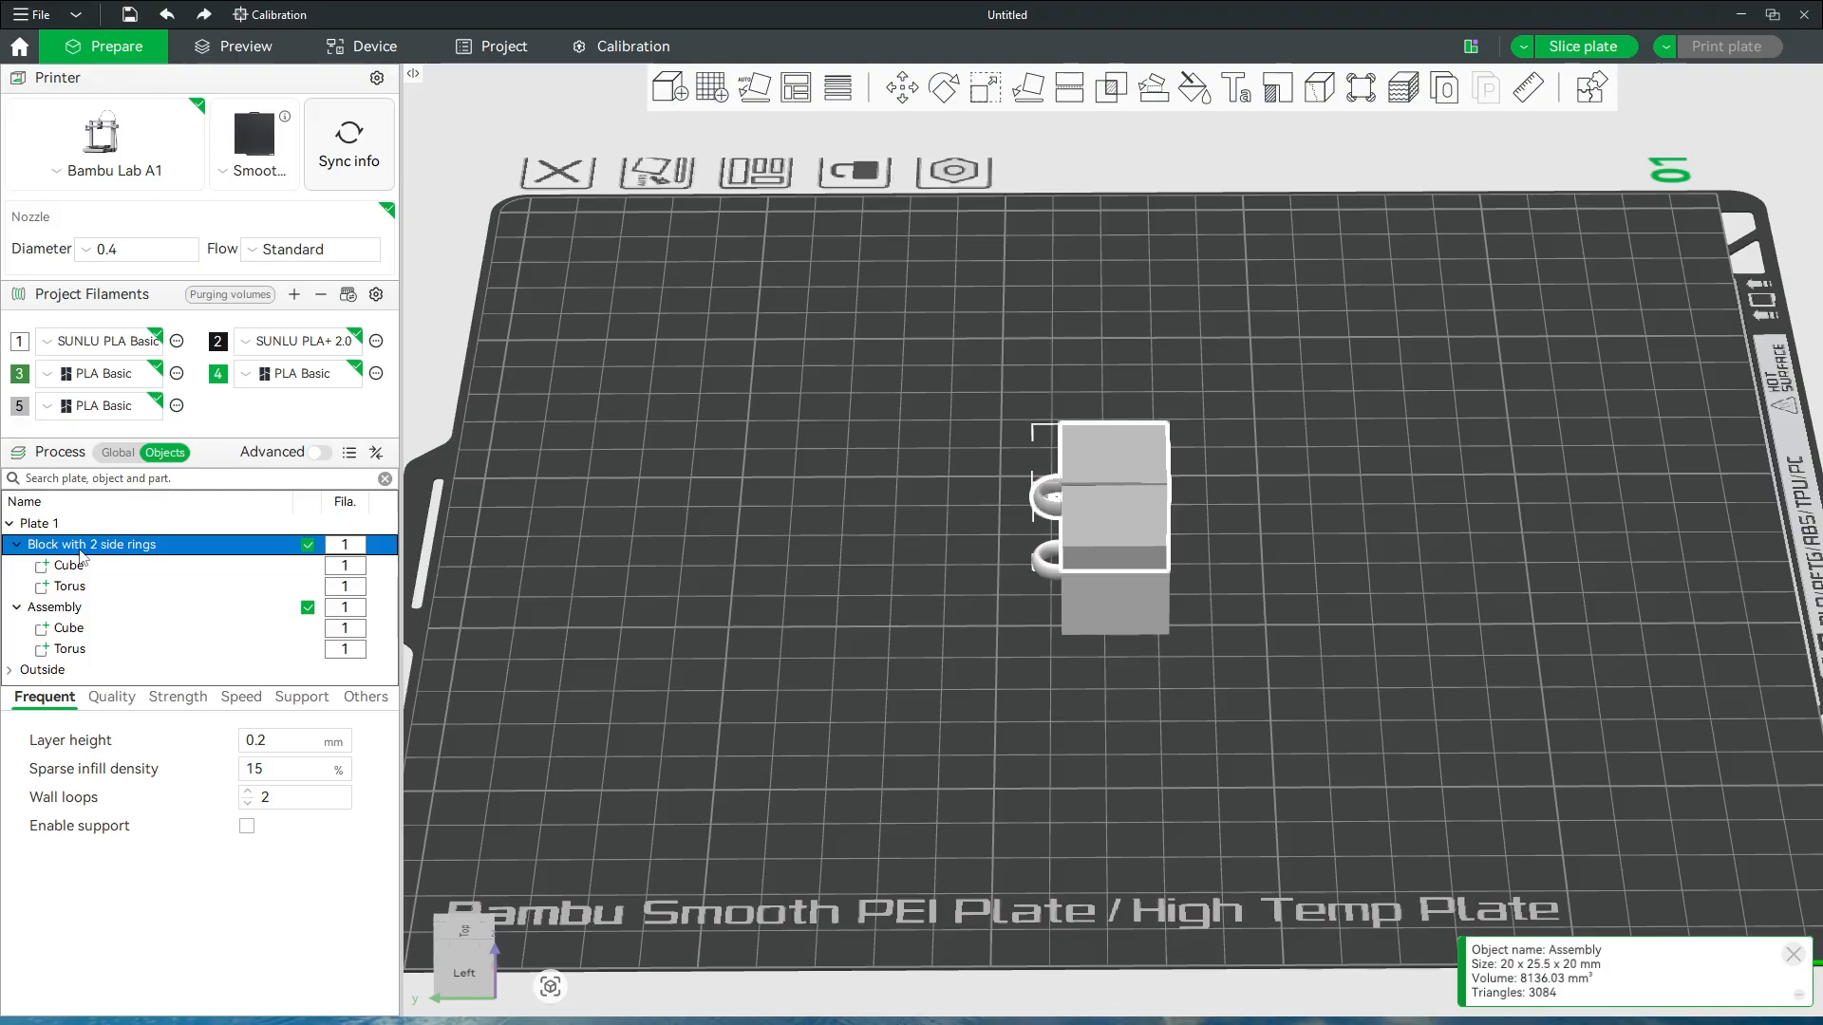
Rename the cloned assembly as "Block with 1 side ring"
key(Down)
key(Down)
key(Down)
key(F2)
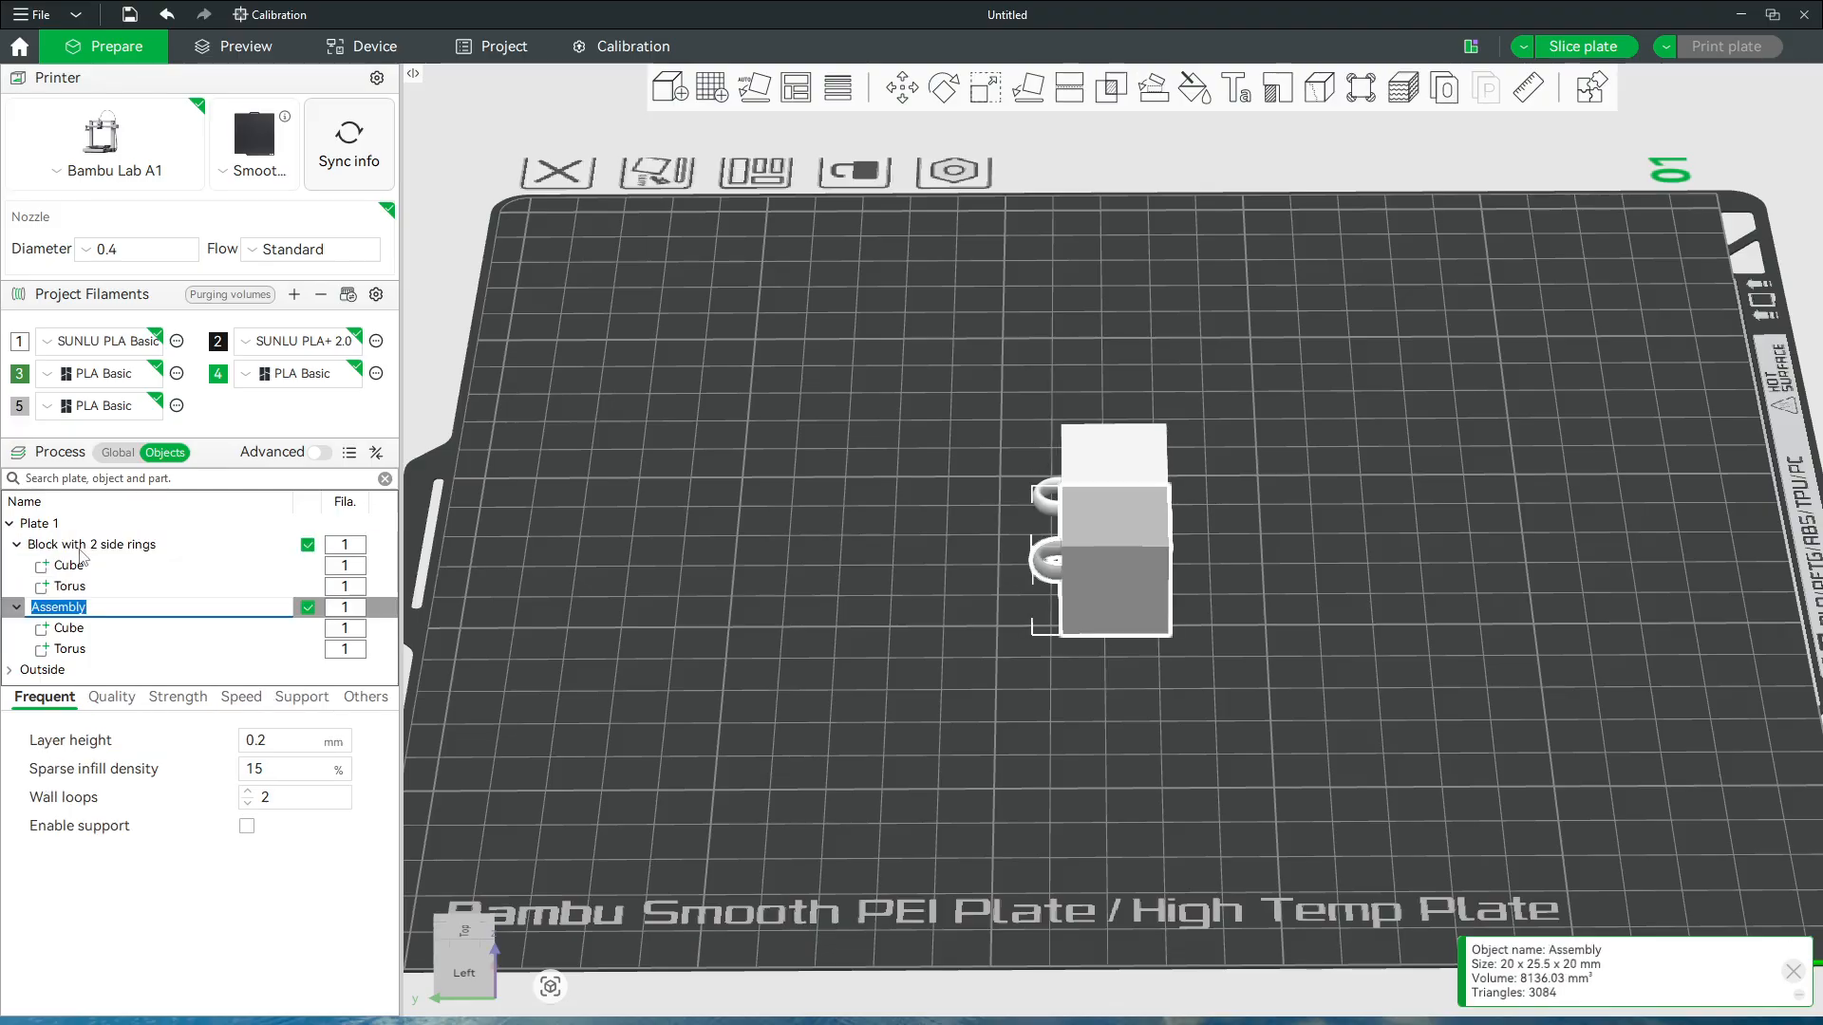
text(Block with 1 side ri)
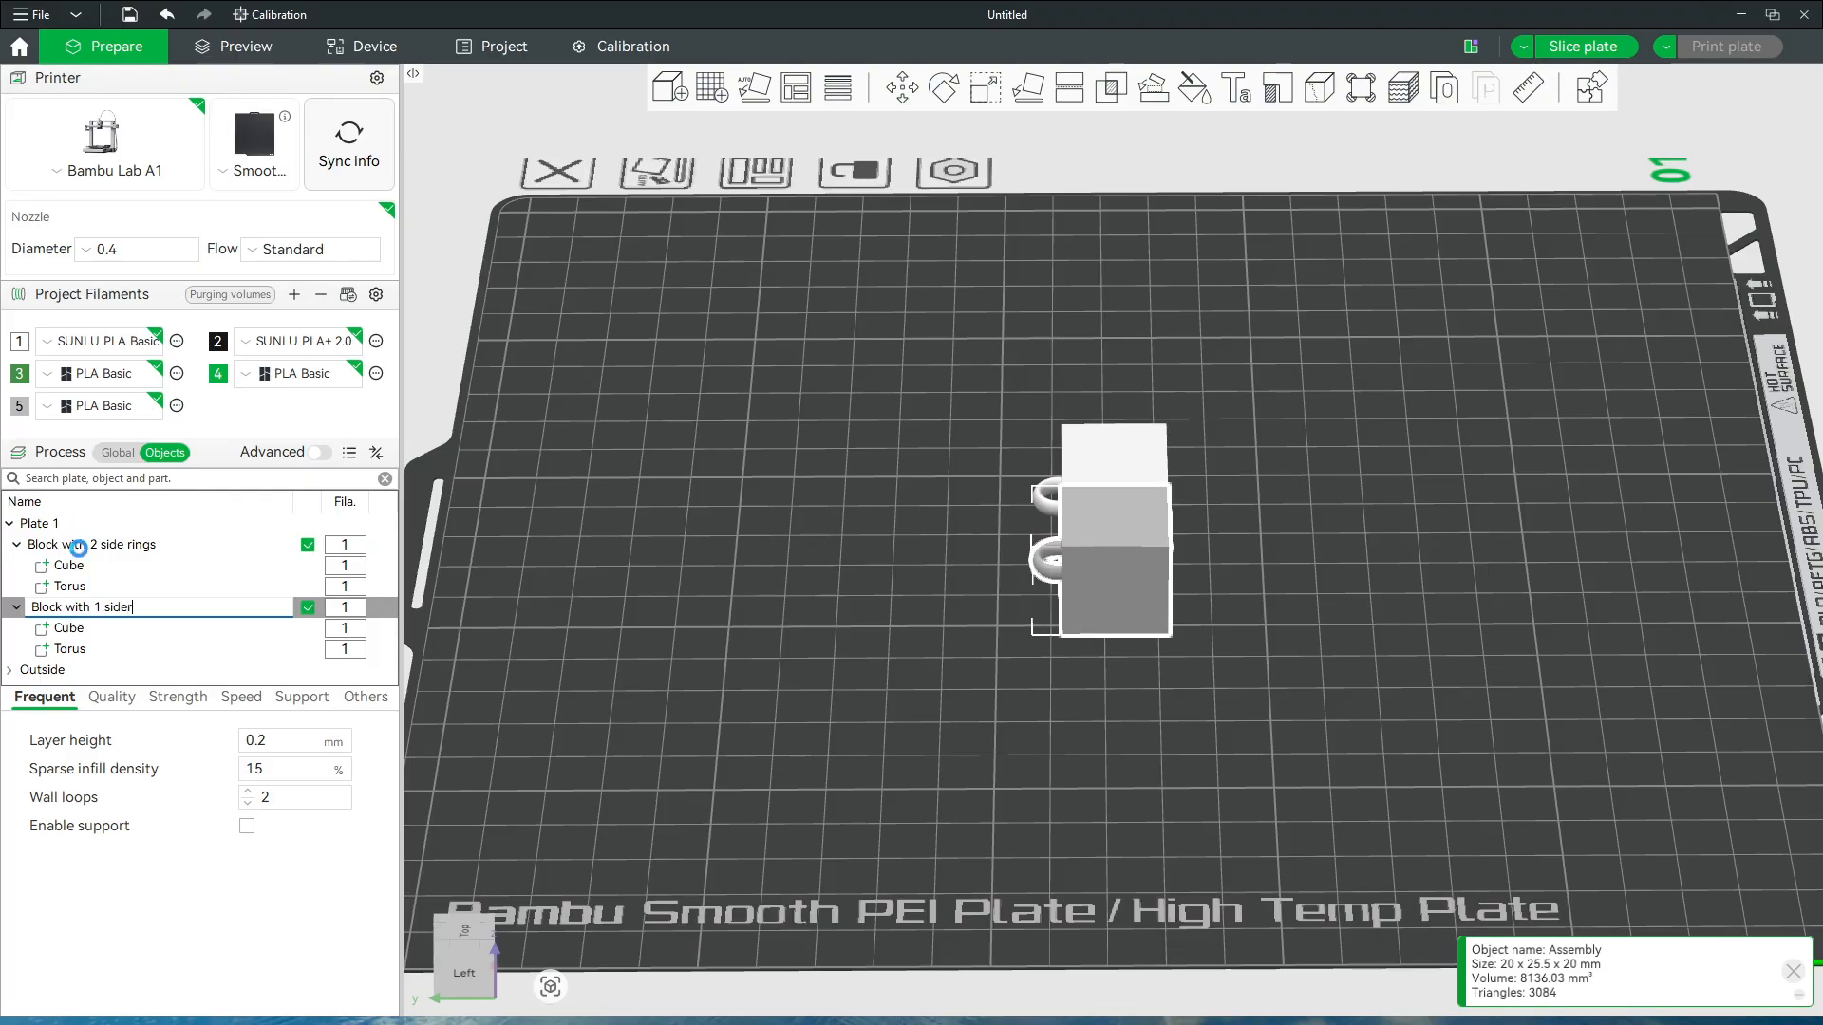
text(ing)
key(Return)
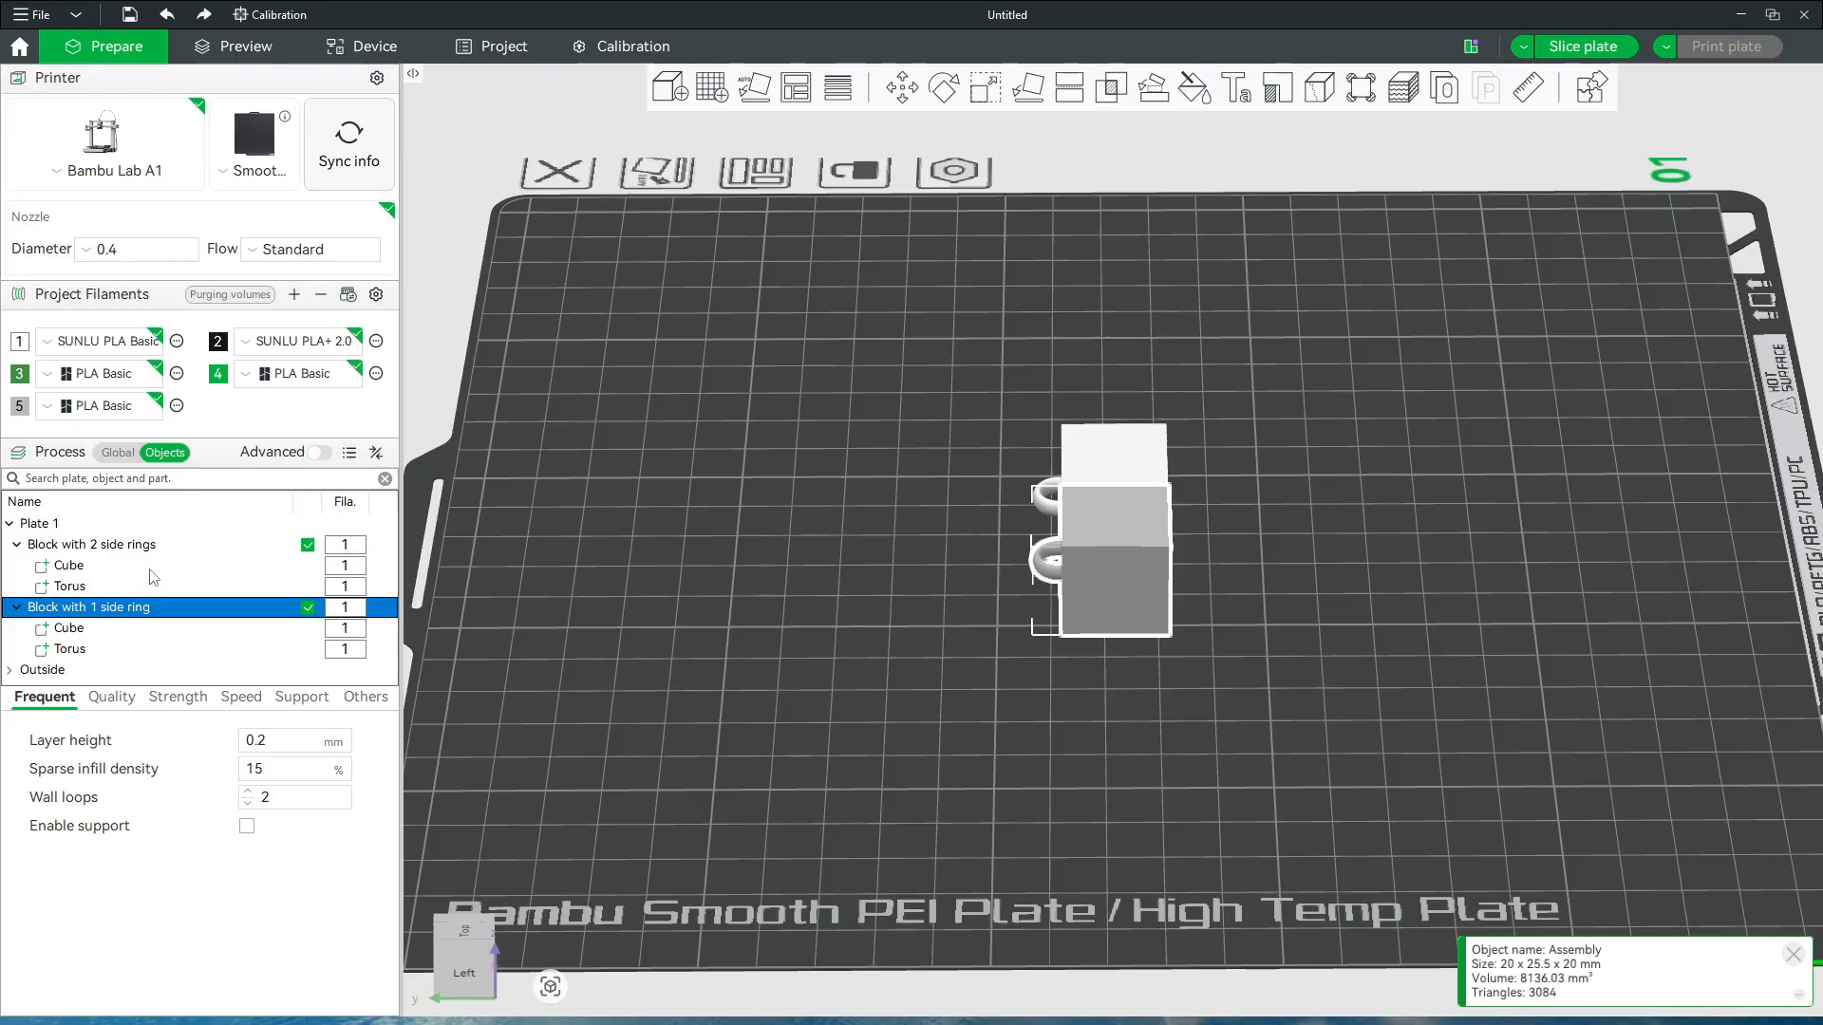
Move the one-ring block well clear of the other block, and clone the torus once within the two-ring block
click(115, 547)
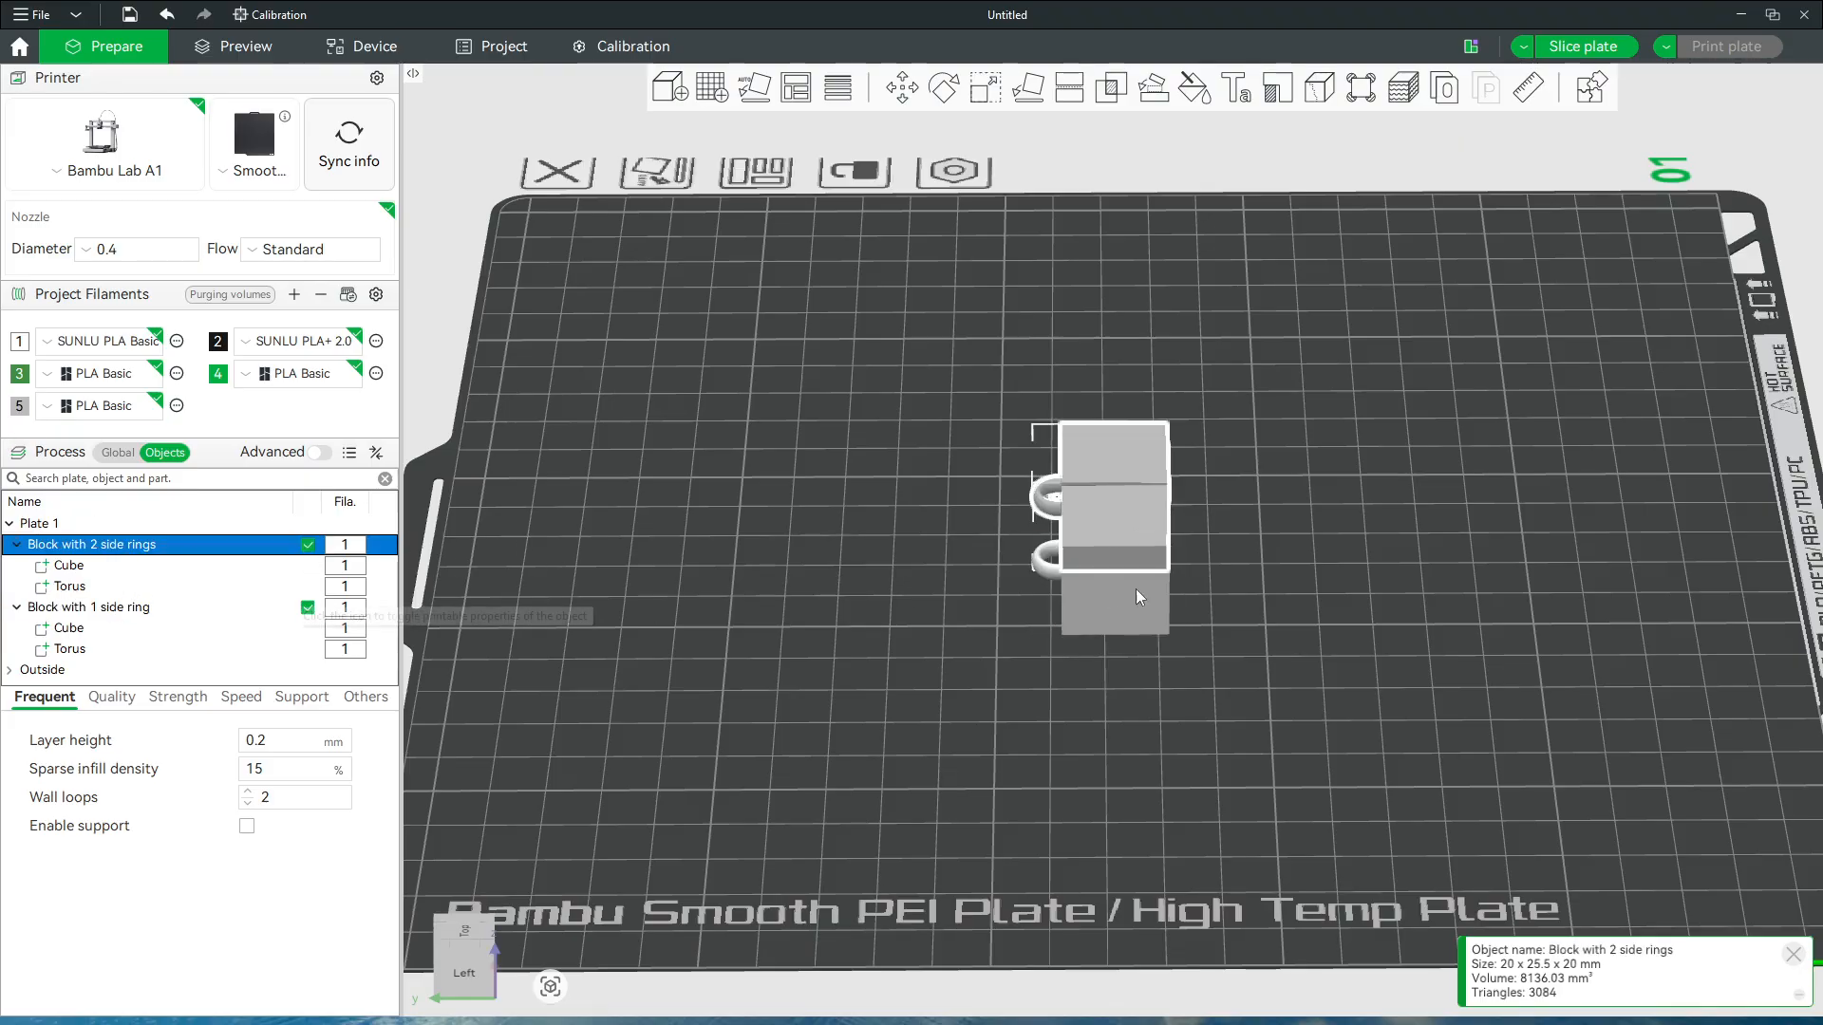
drag(1111, 608, 704, 398)
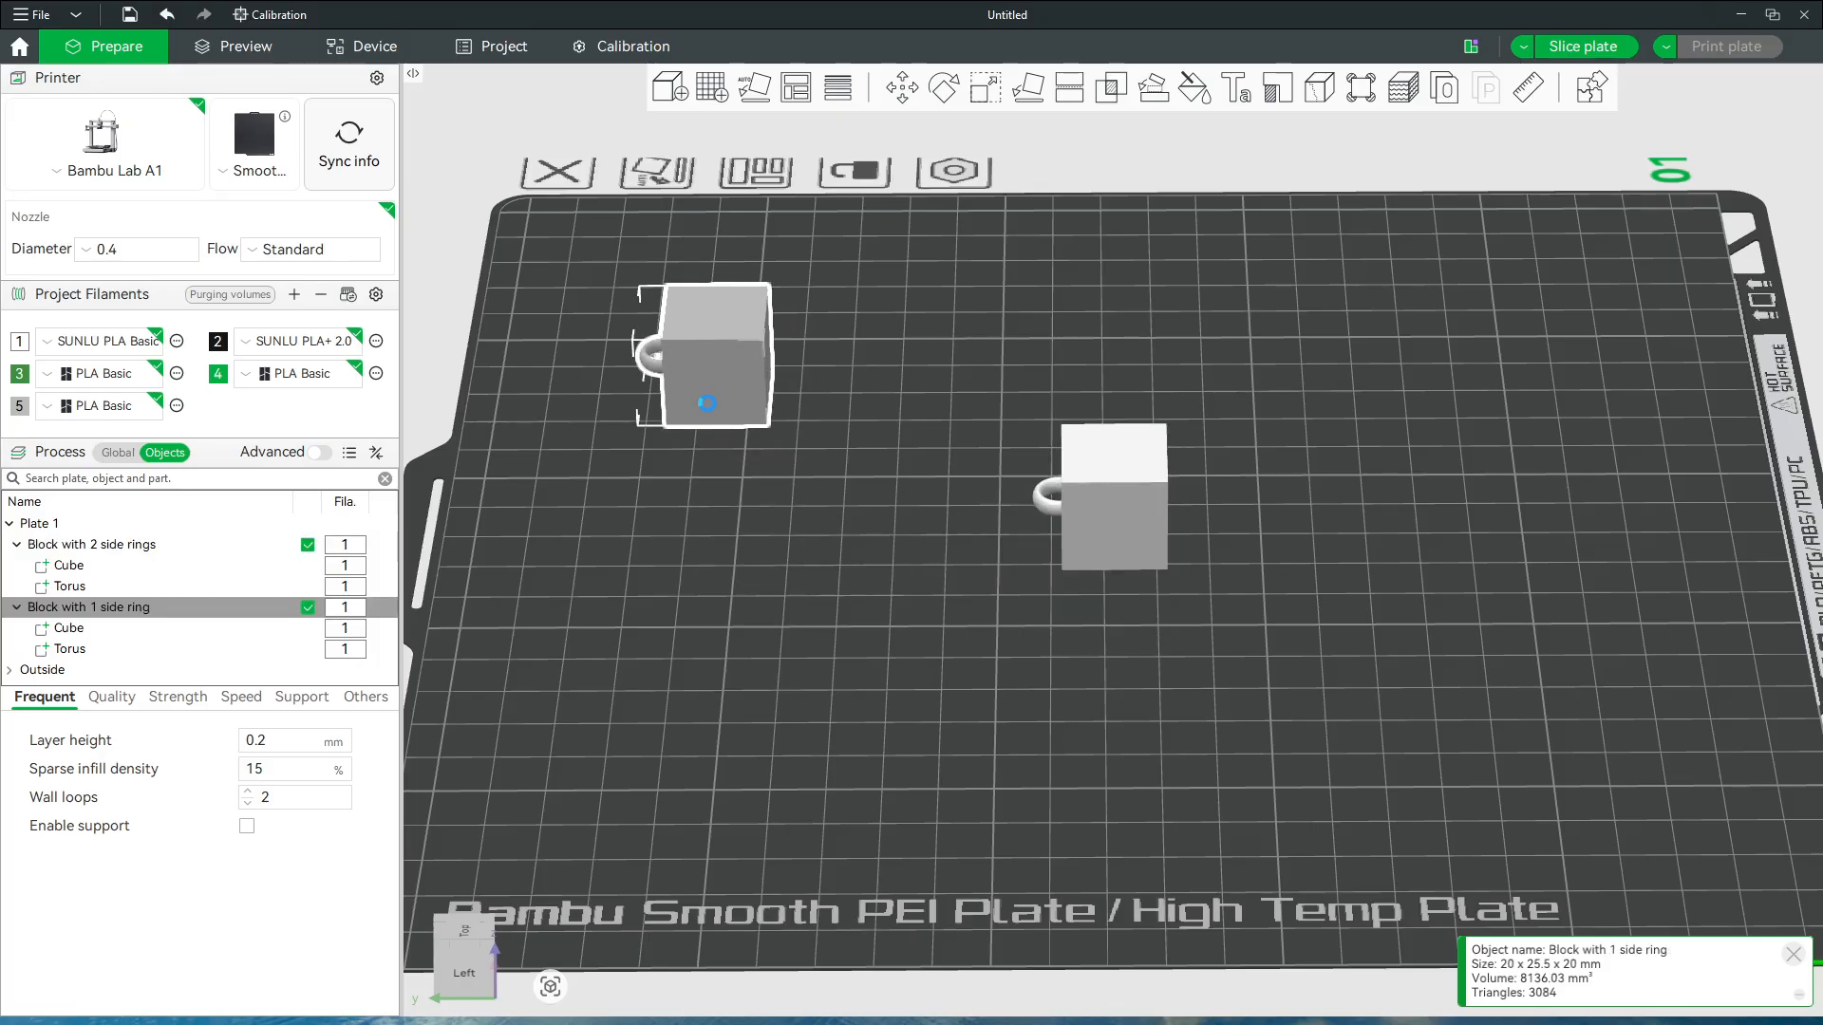
click(69, 586)
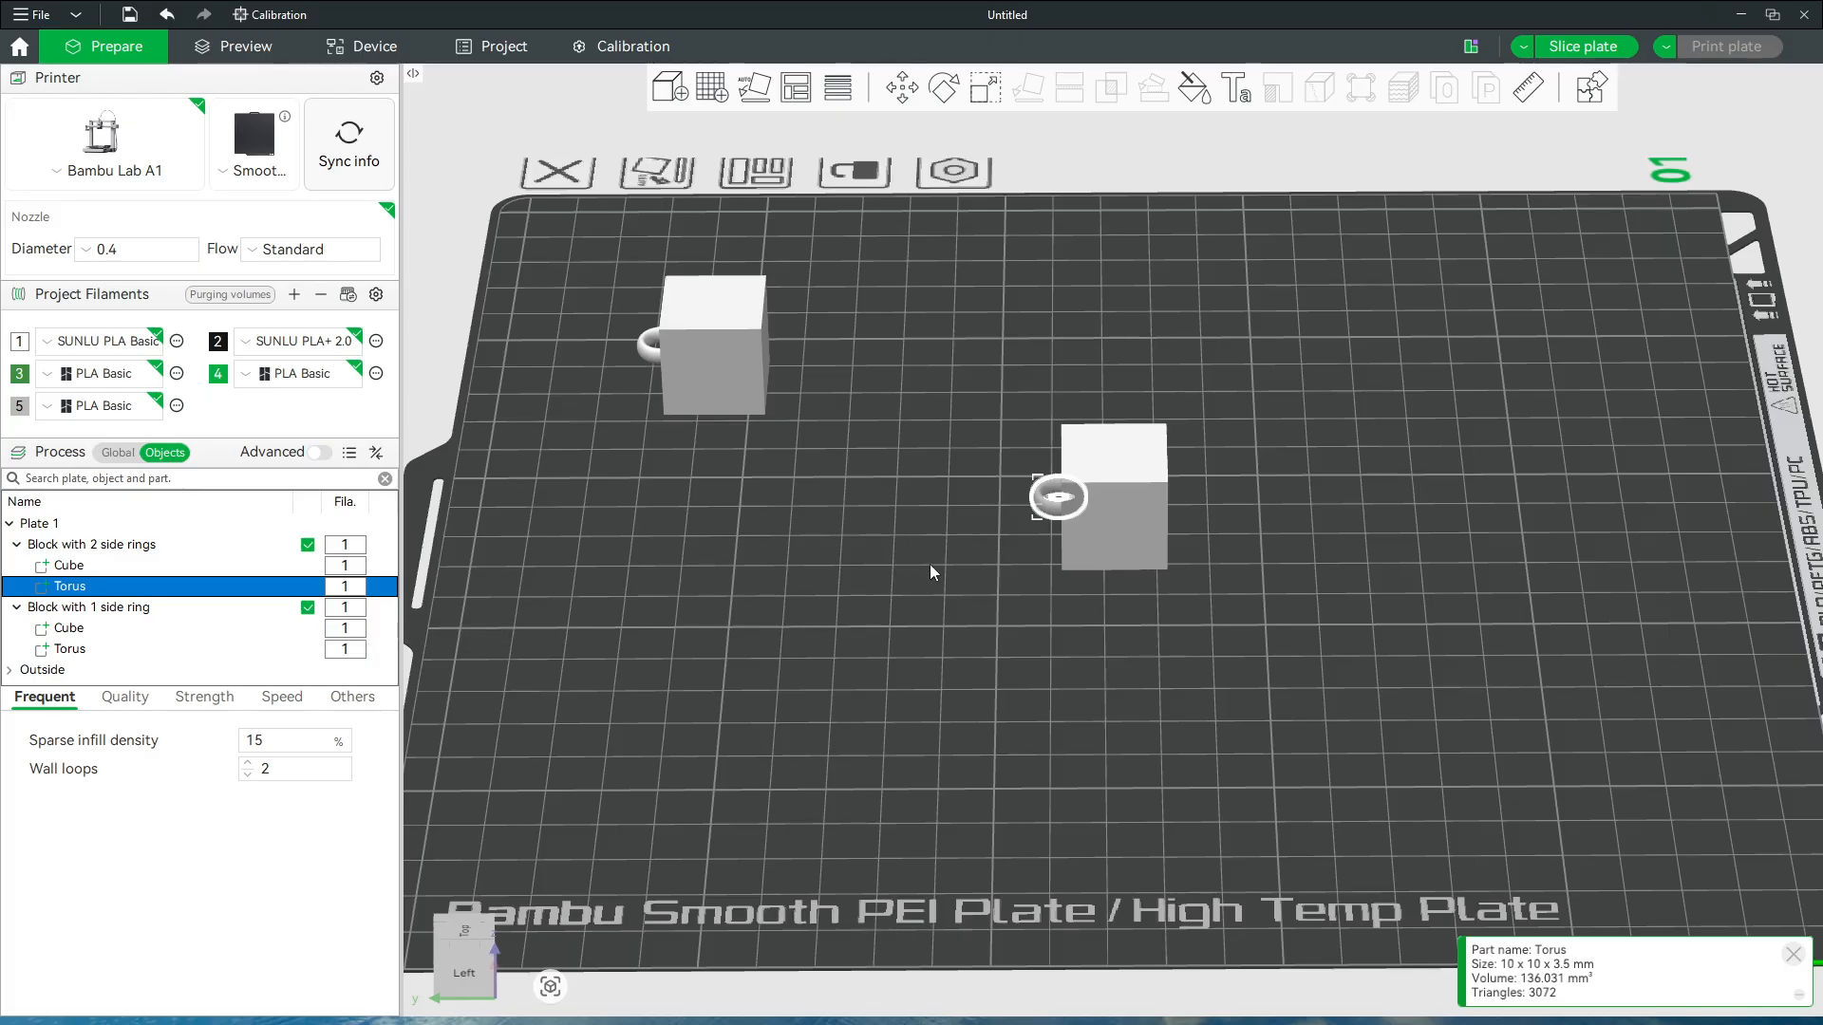
key(ctrl+k)
key(Return)
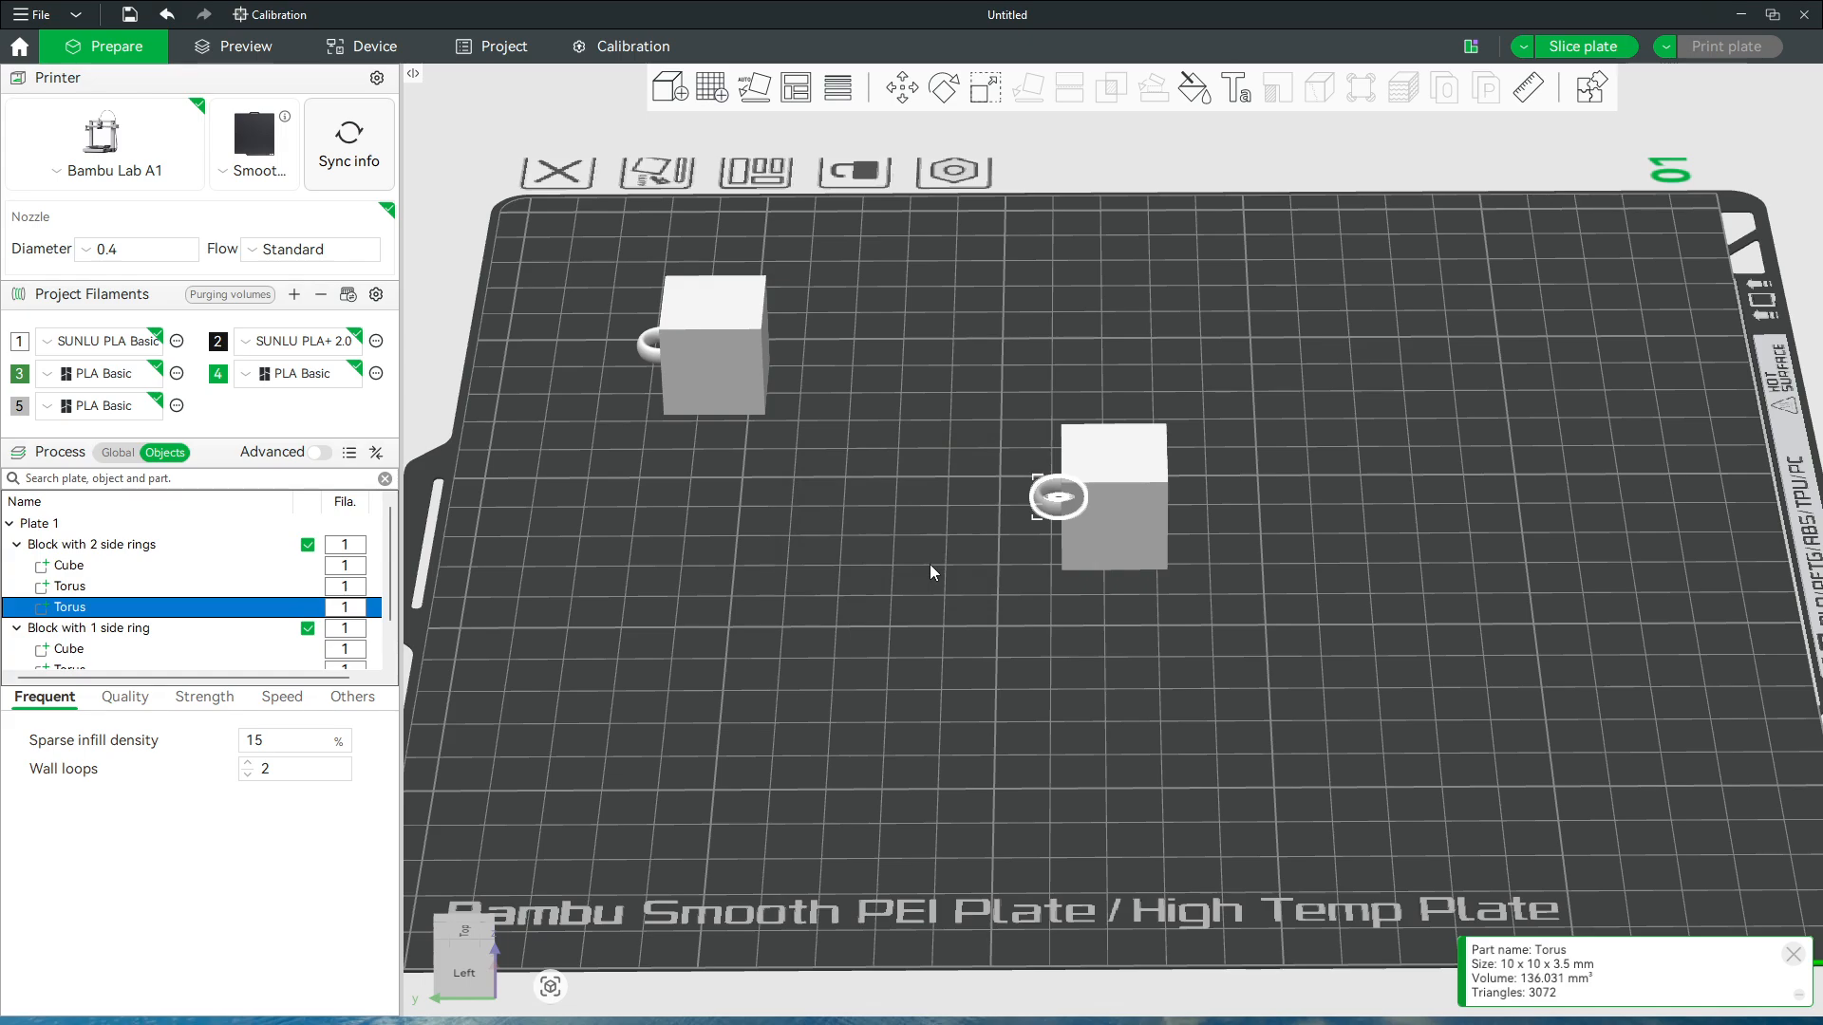
Rotate the two-ring block's duplicate torus to 270° about the Y axis so it stands upright across the first ring
scroll(992, 584, up, 5)
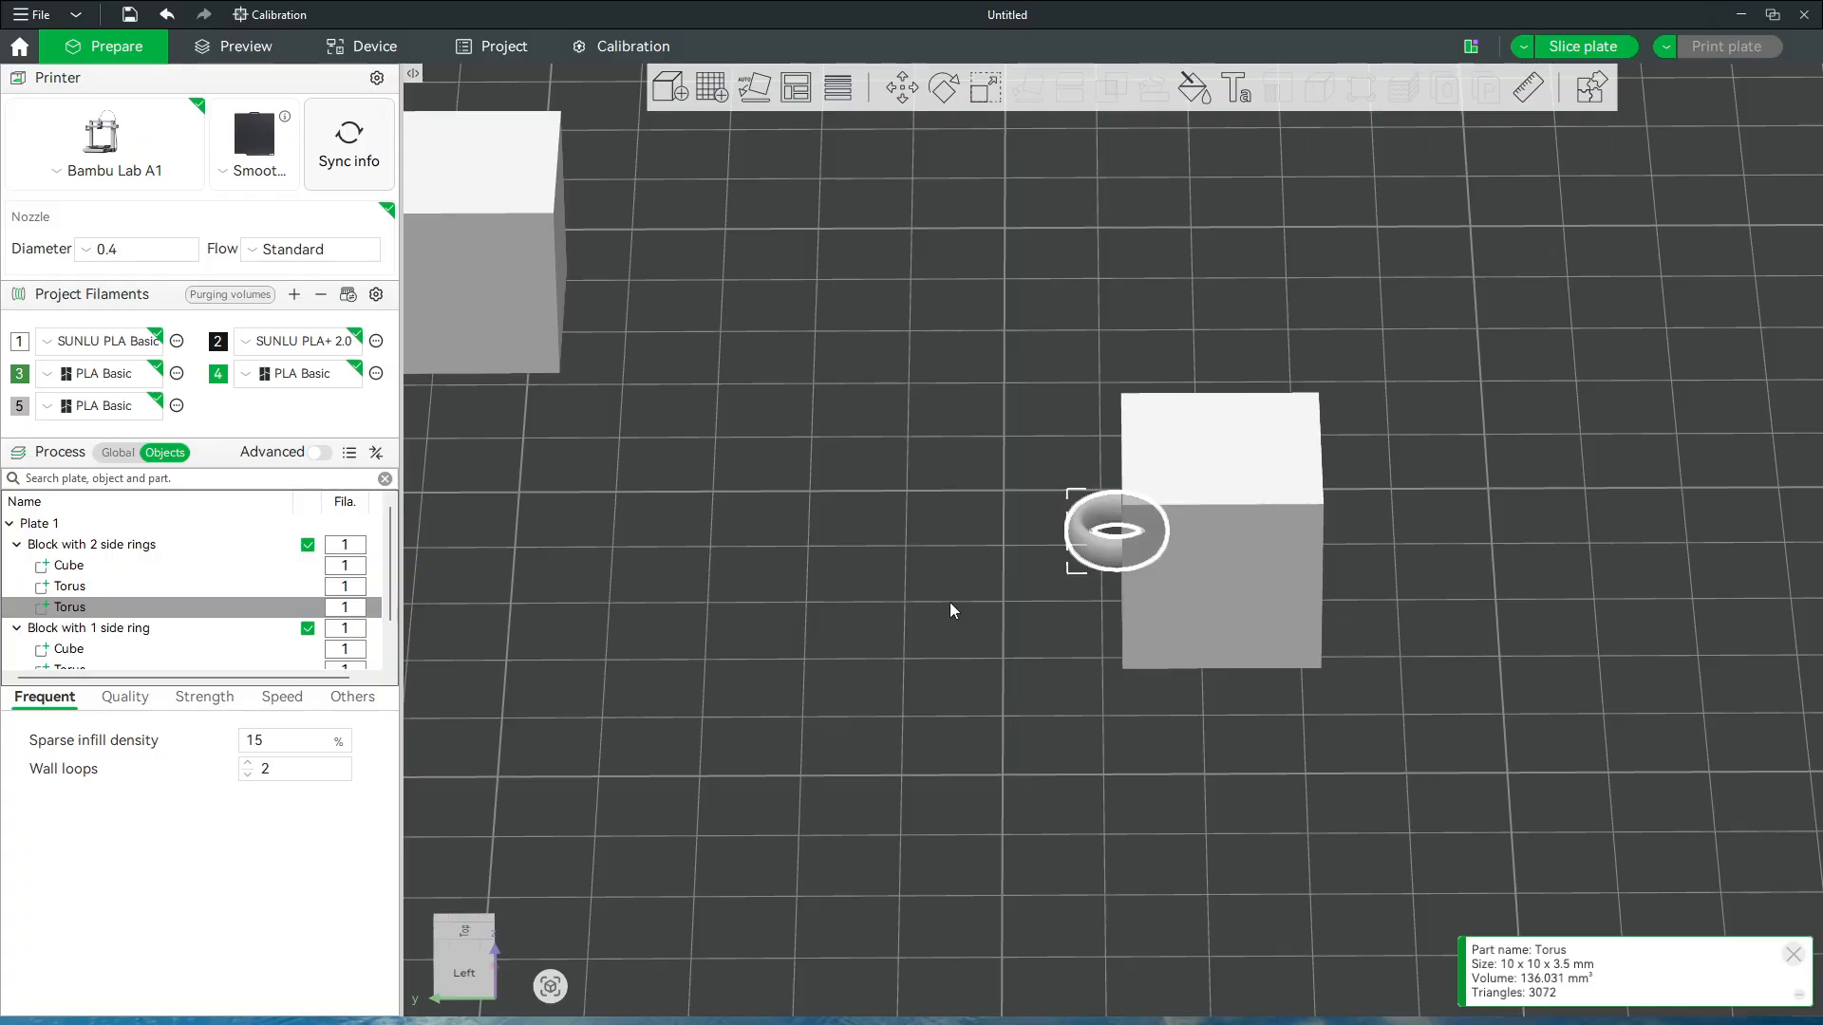
drag(896, 683, 930, 723)
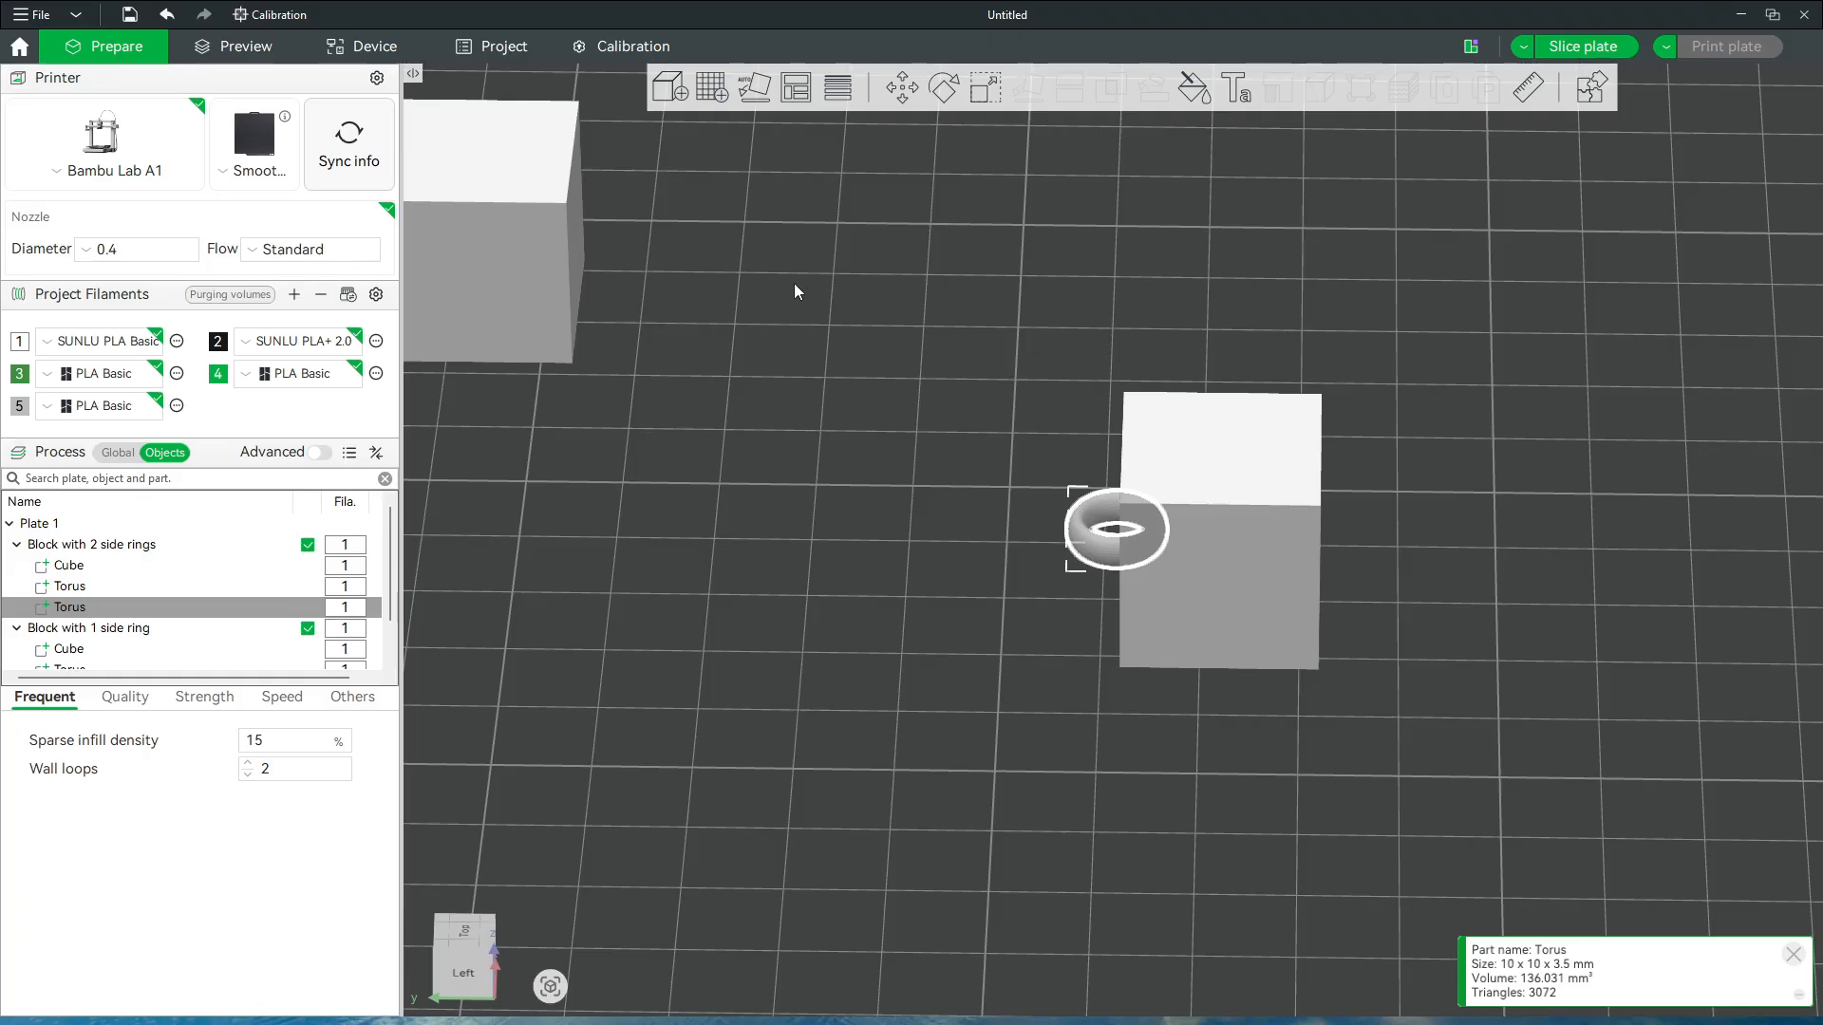
click(945, 92)
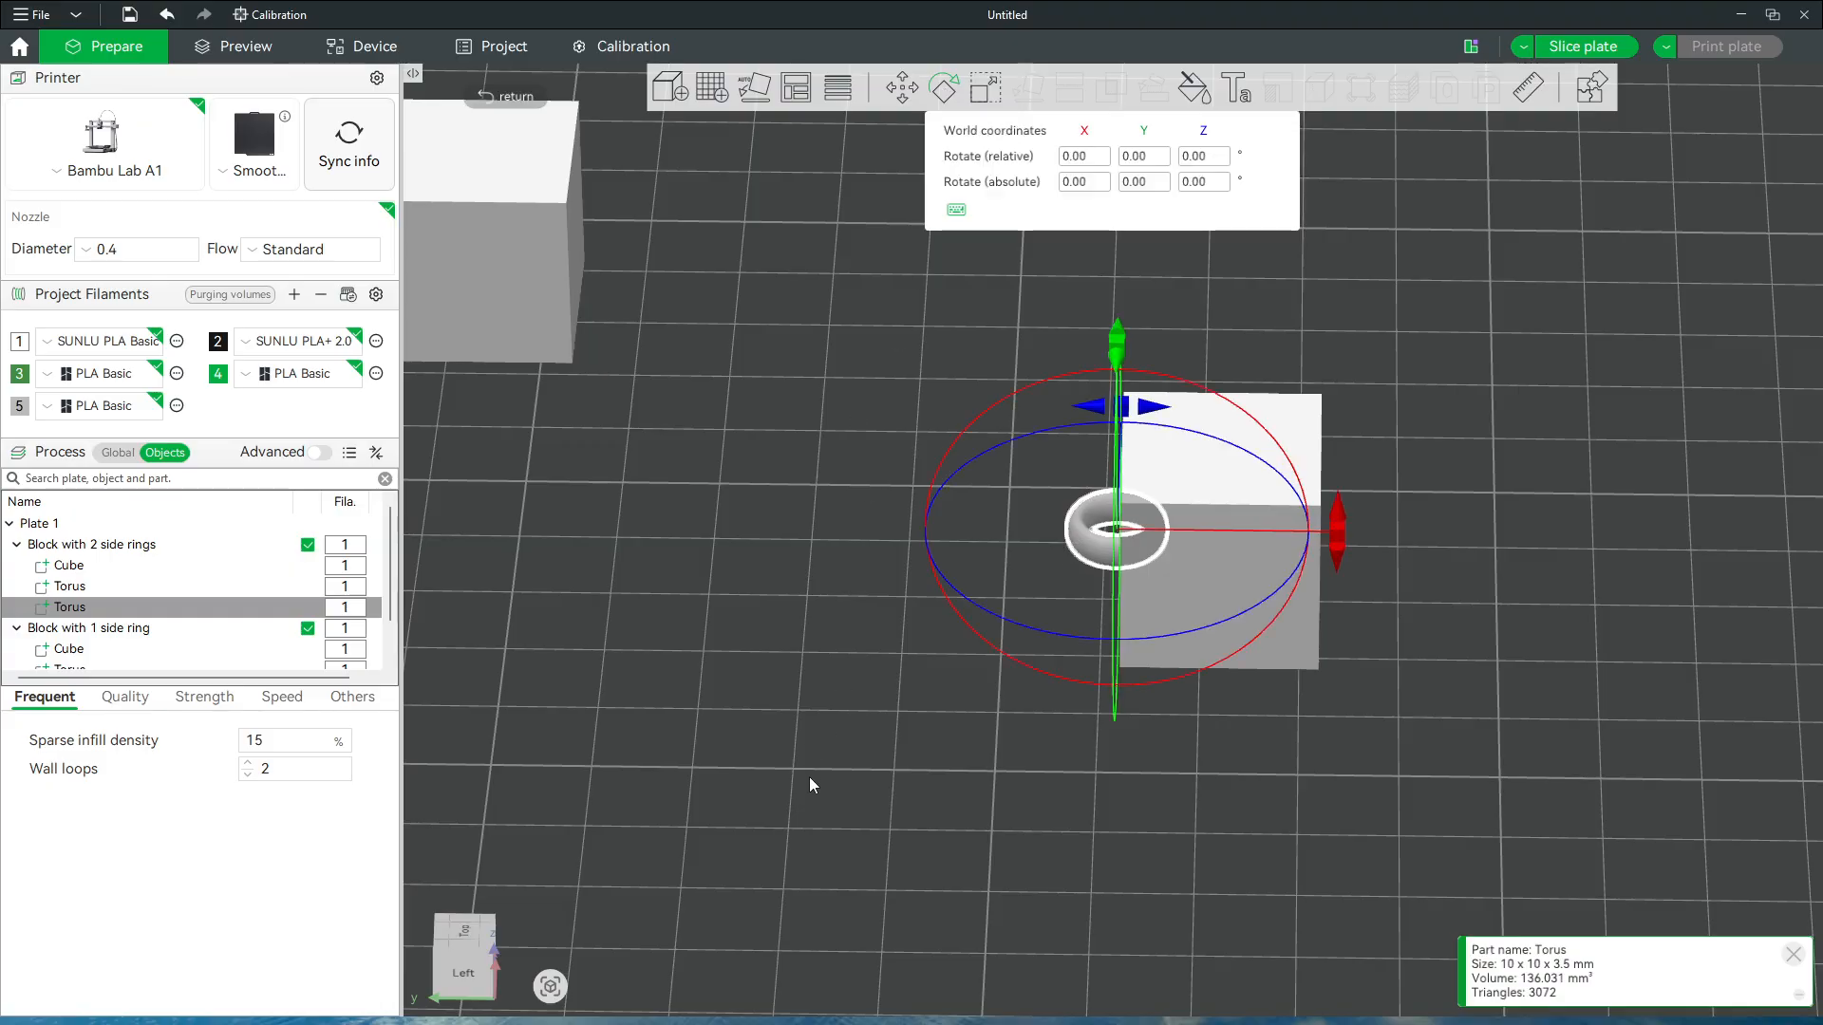
drag(809, 777, 1067, 721)
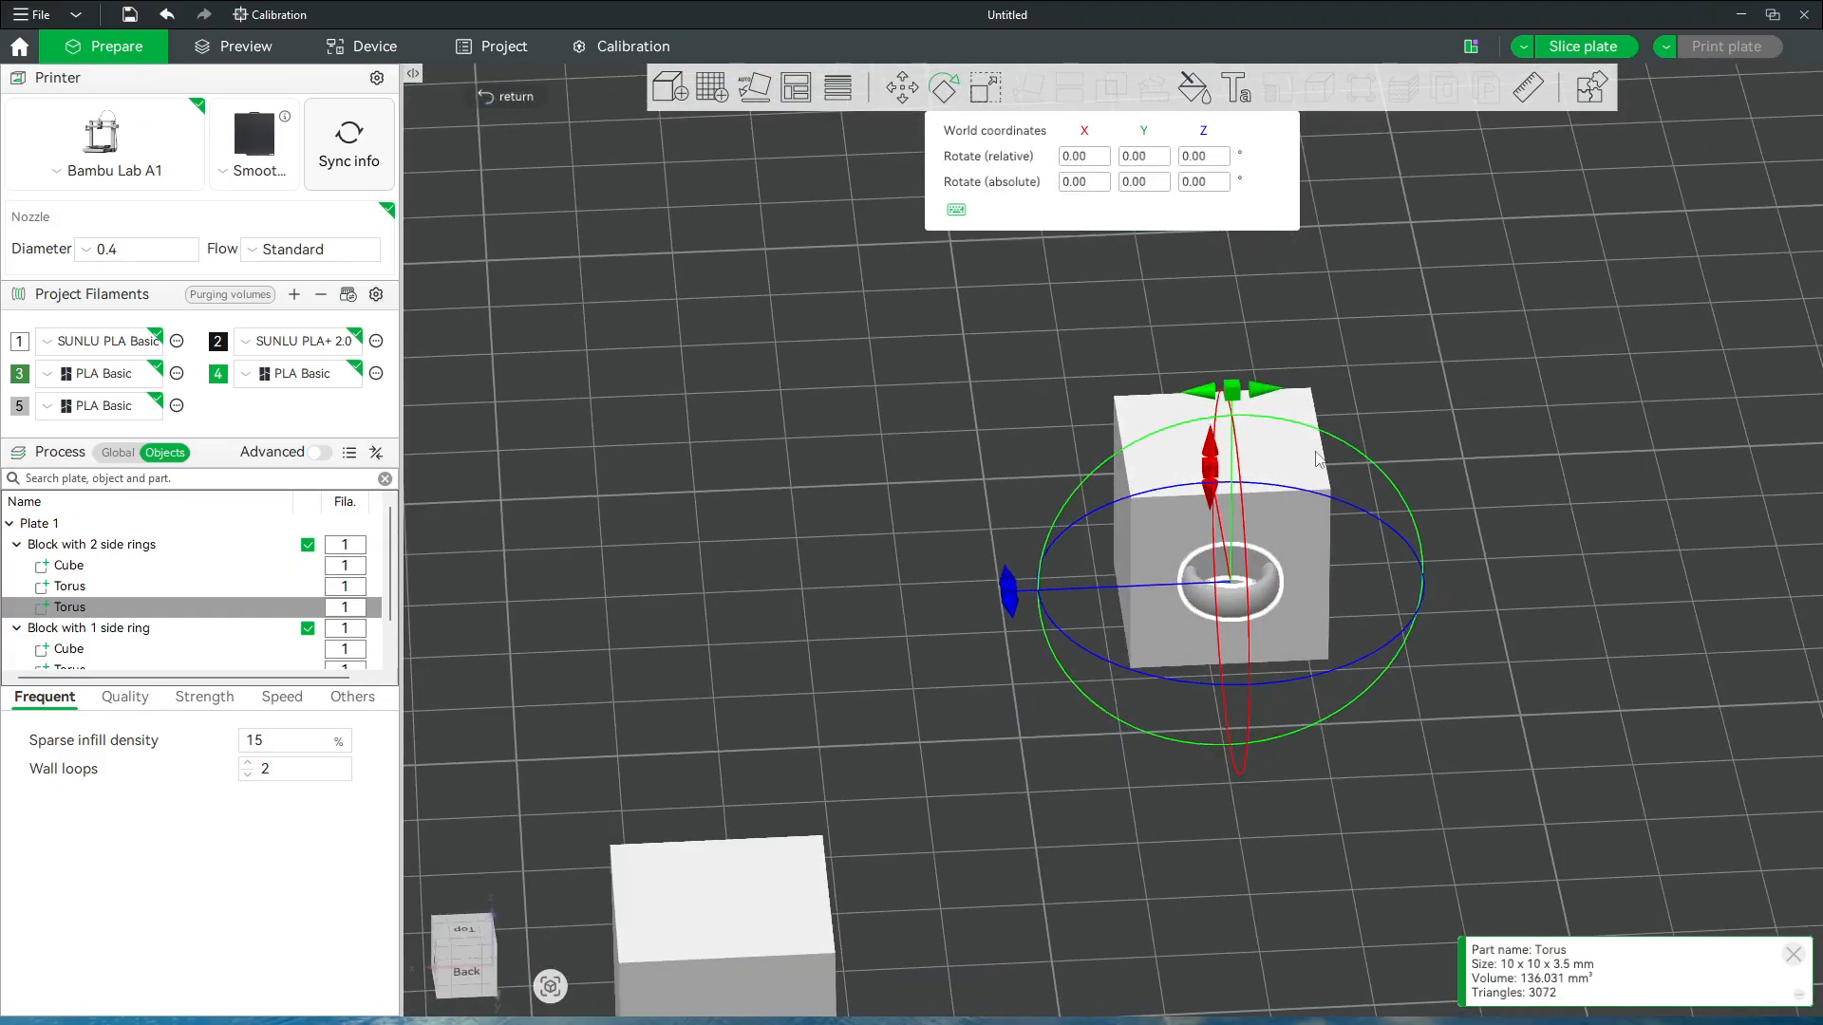
drag(1296, 422, 1387, 586)
drag(1385, 600, 1345, 575)
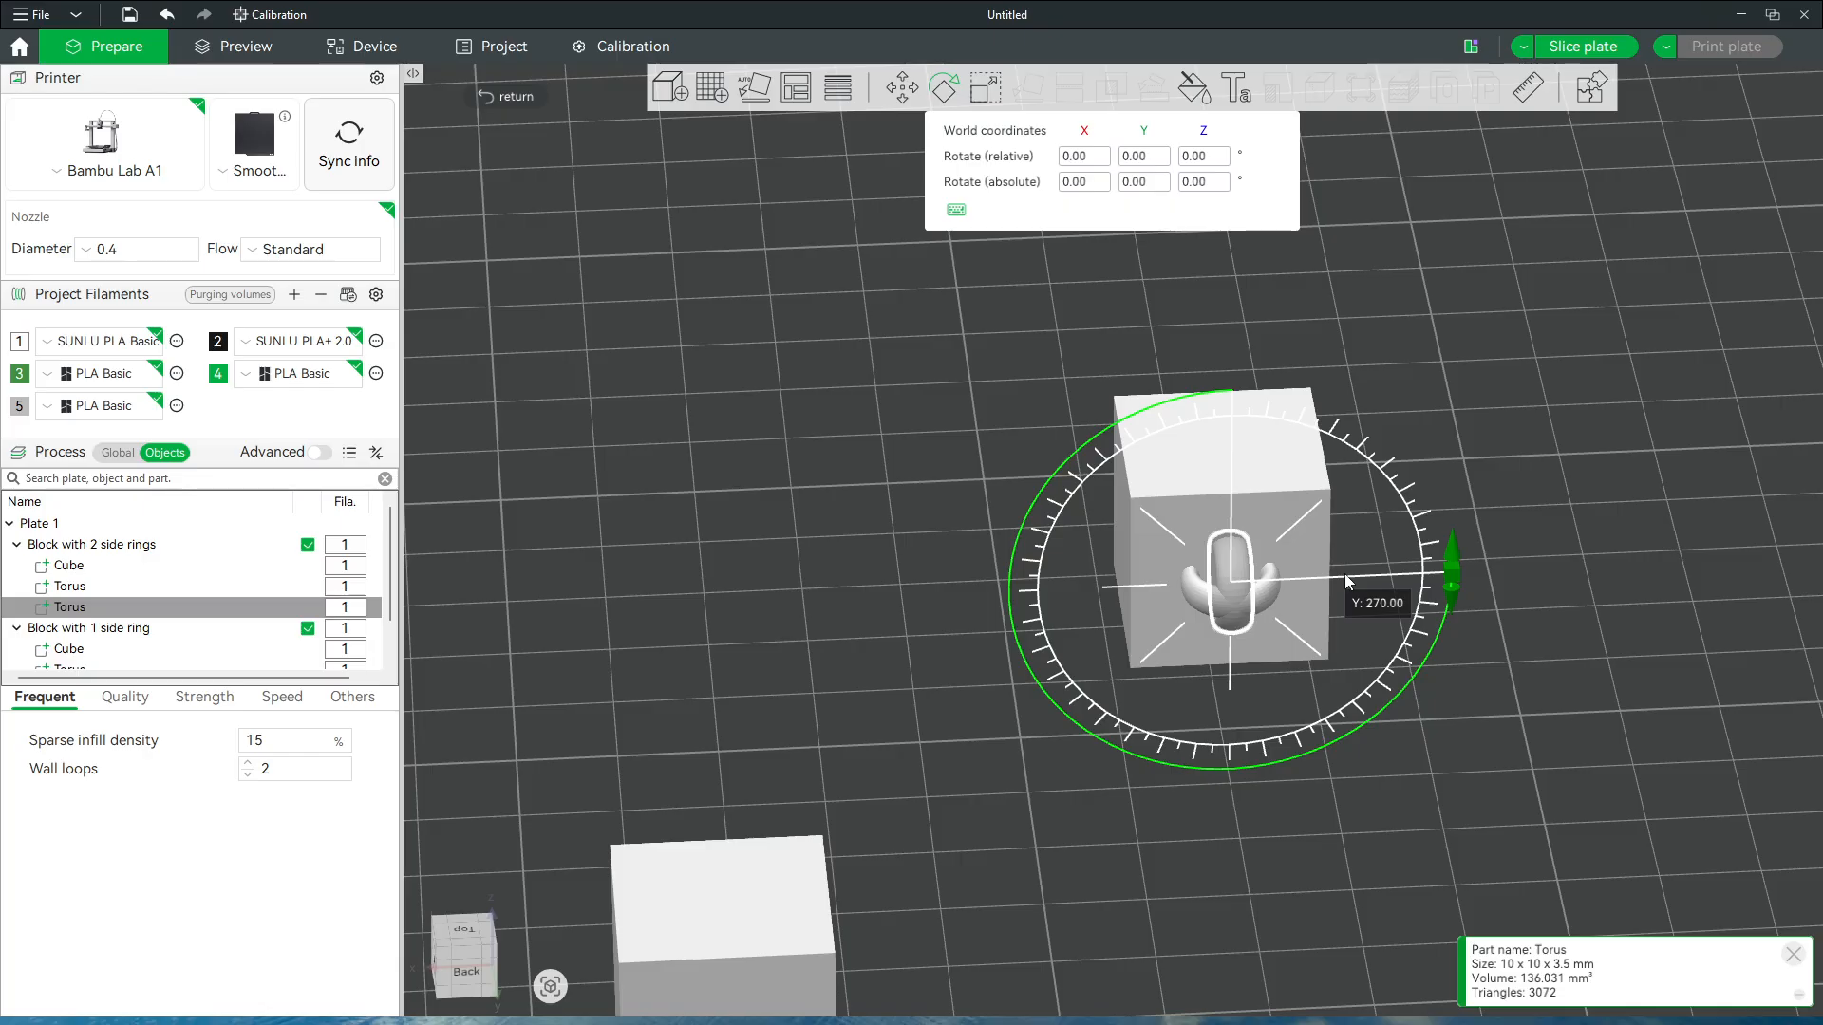
drag(1346, 571, 1370, 589)
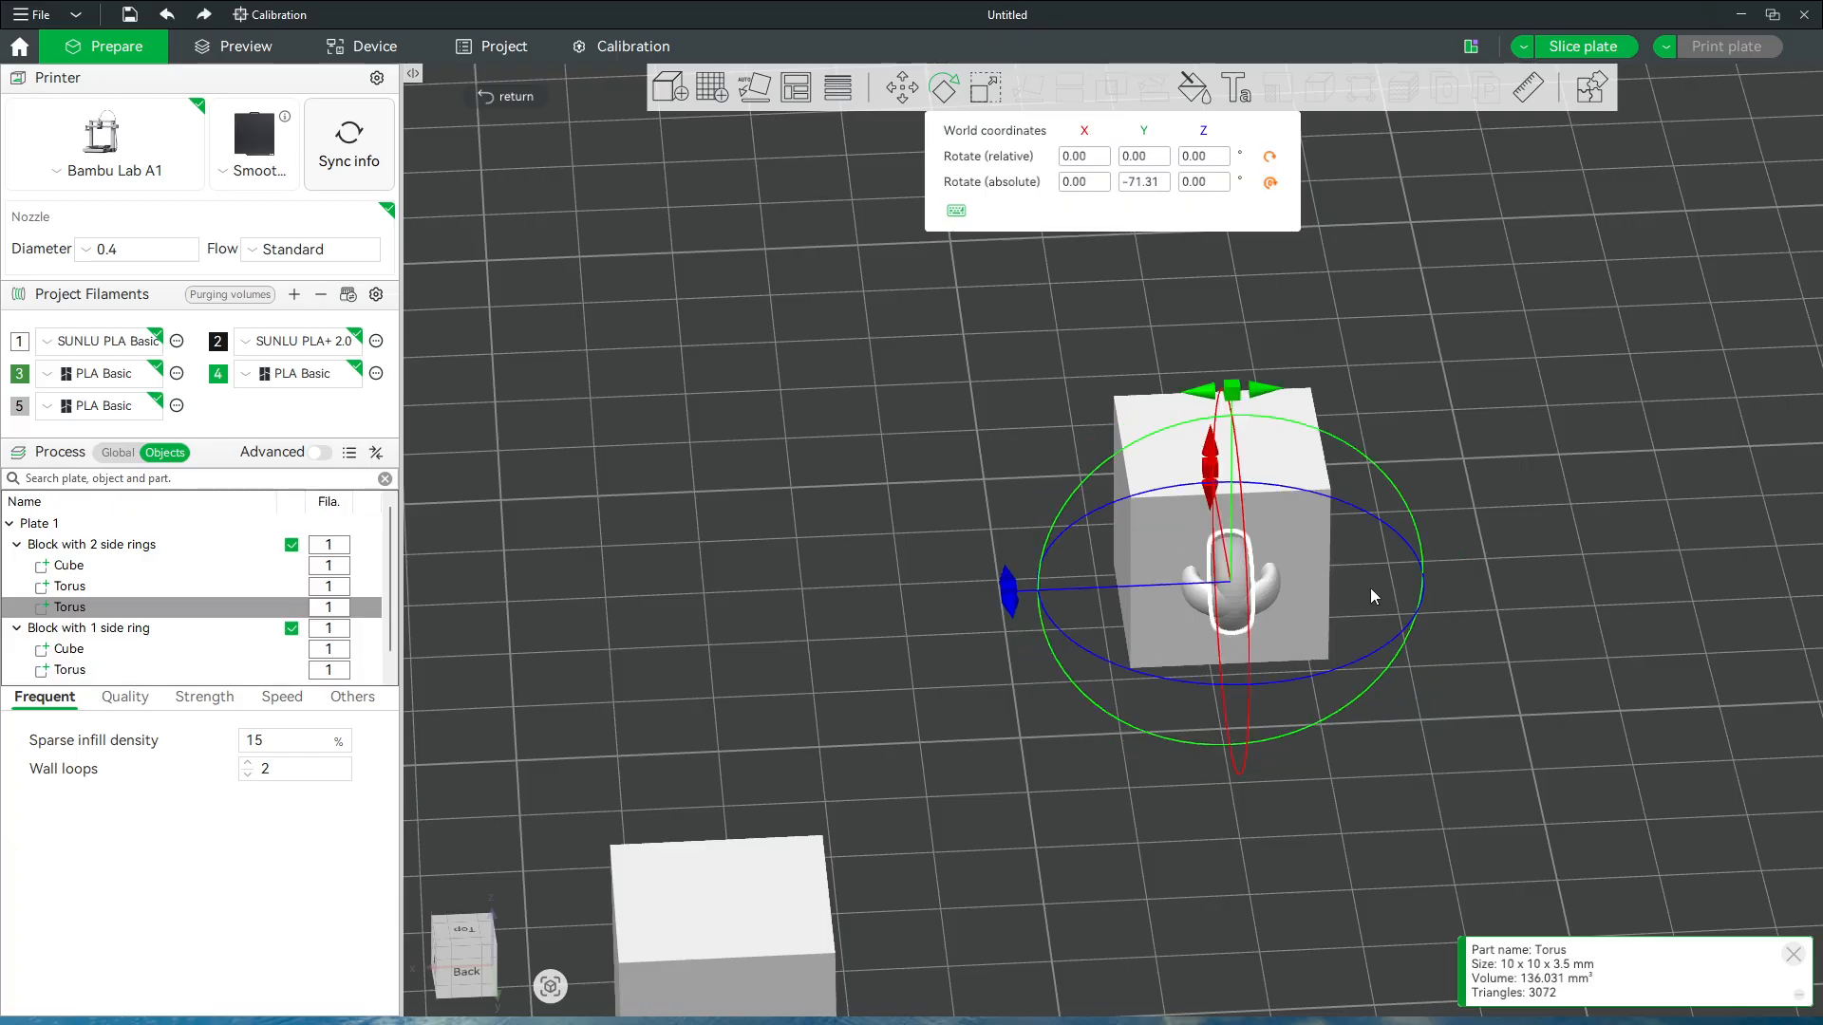
click(504, 96)
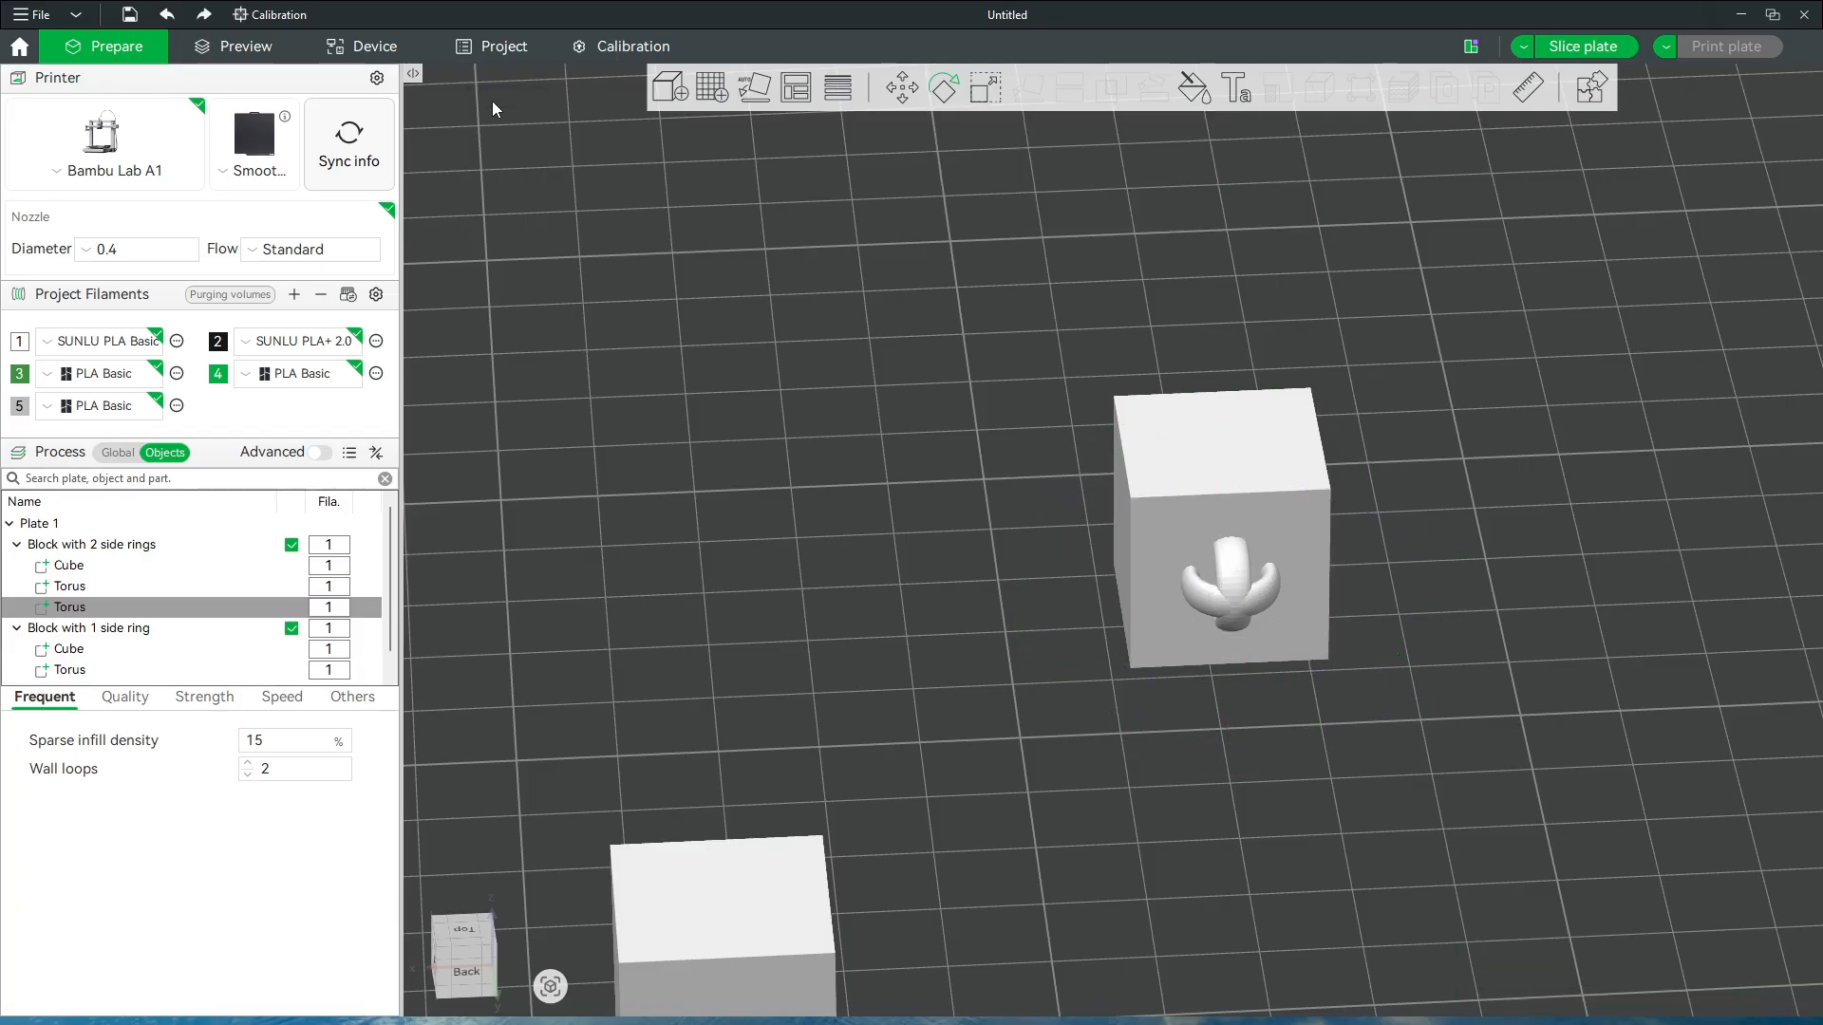
Rename the flat torus of the two-ring block as "Horizontal"
drag(1397, 784, 1268, 808)
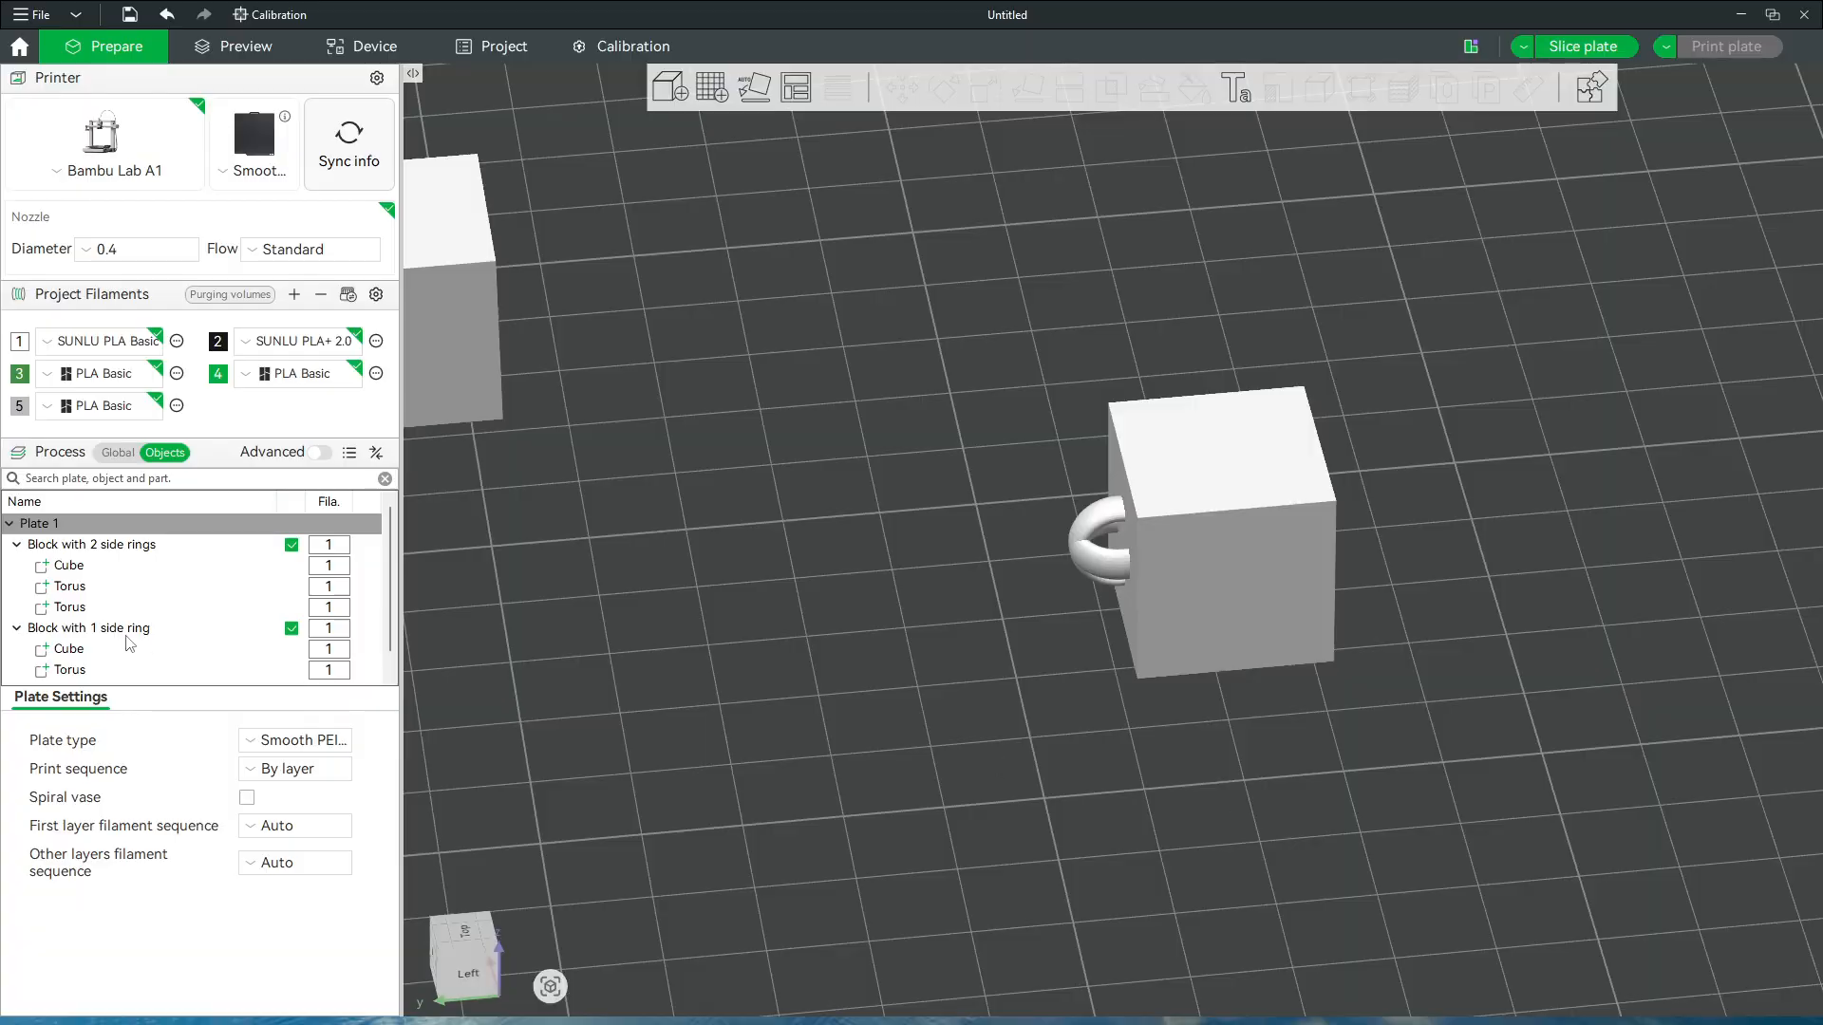
click(70, 588)
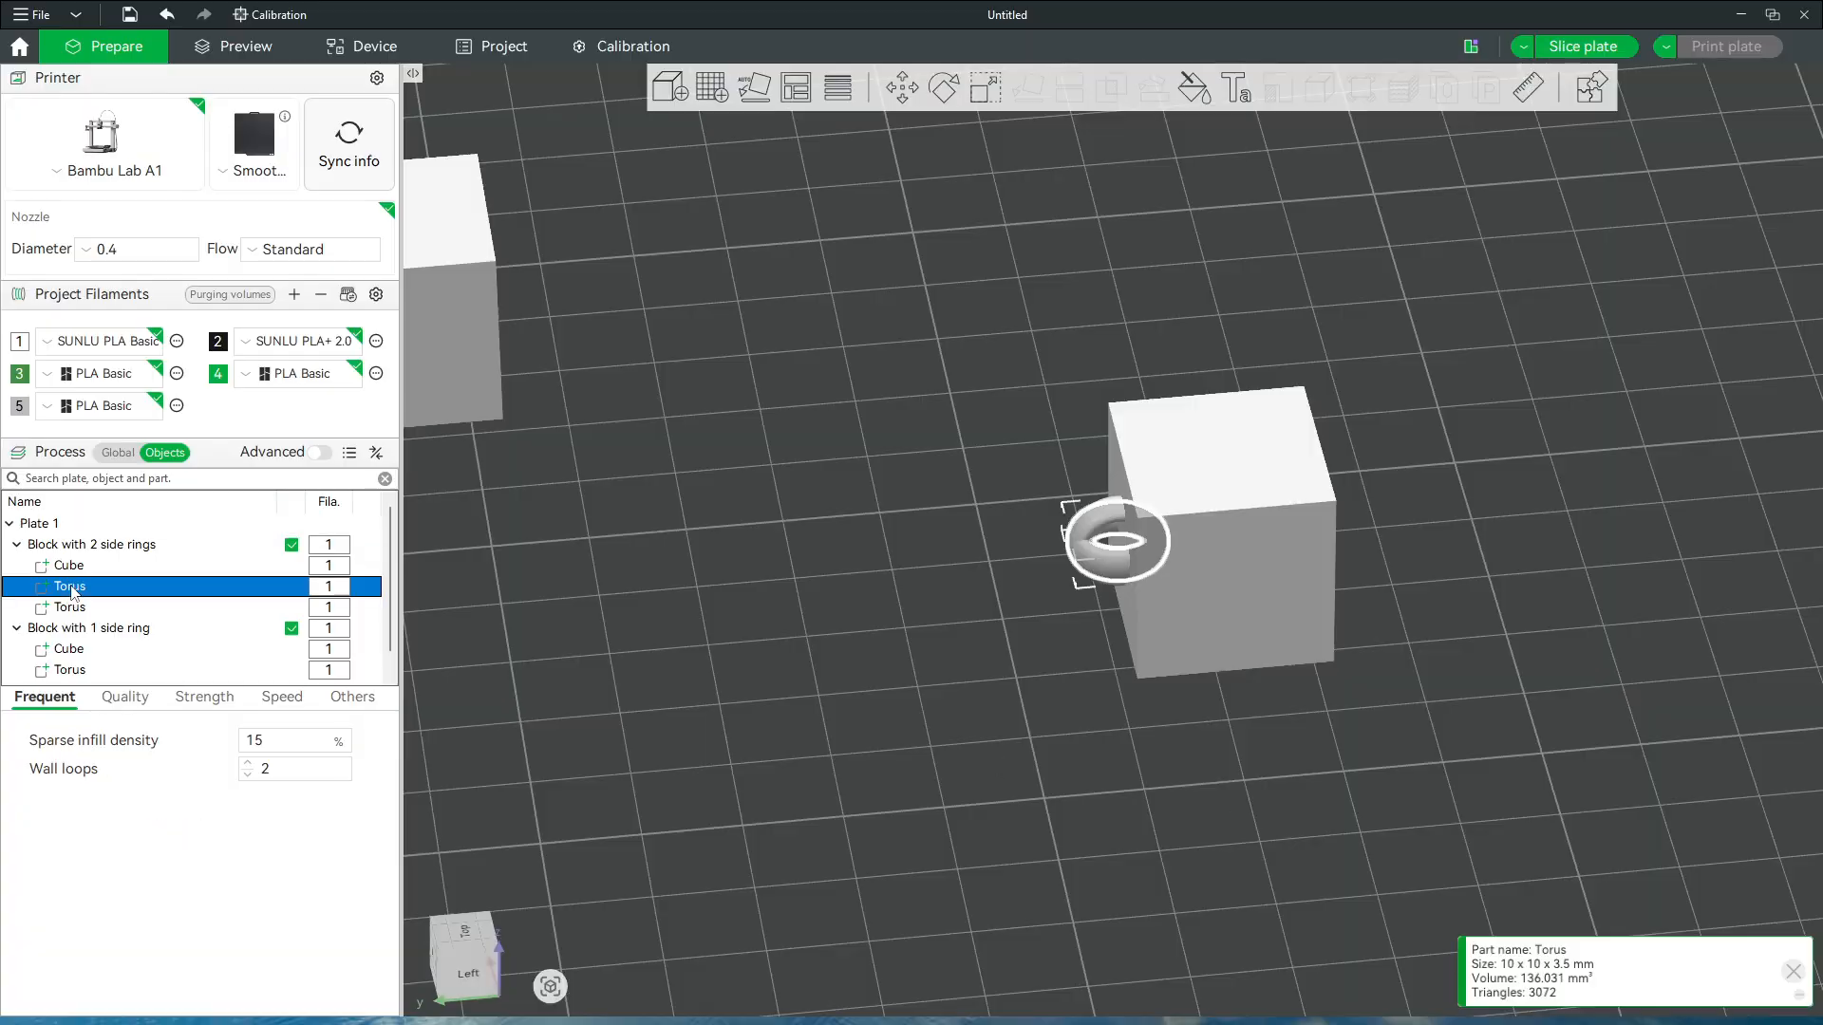
double_click(77, 591)
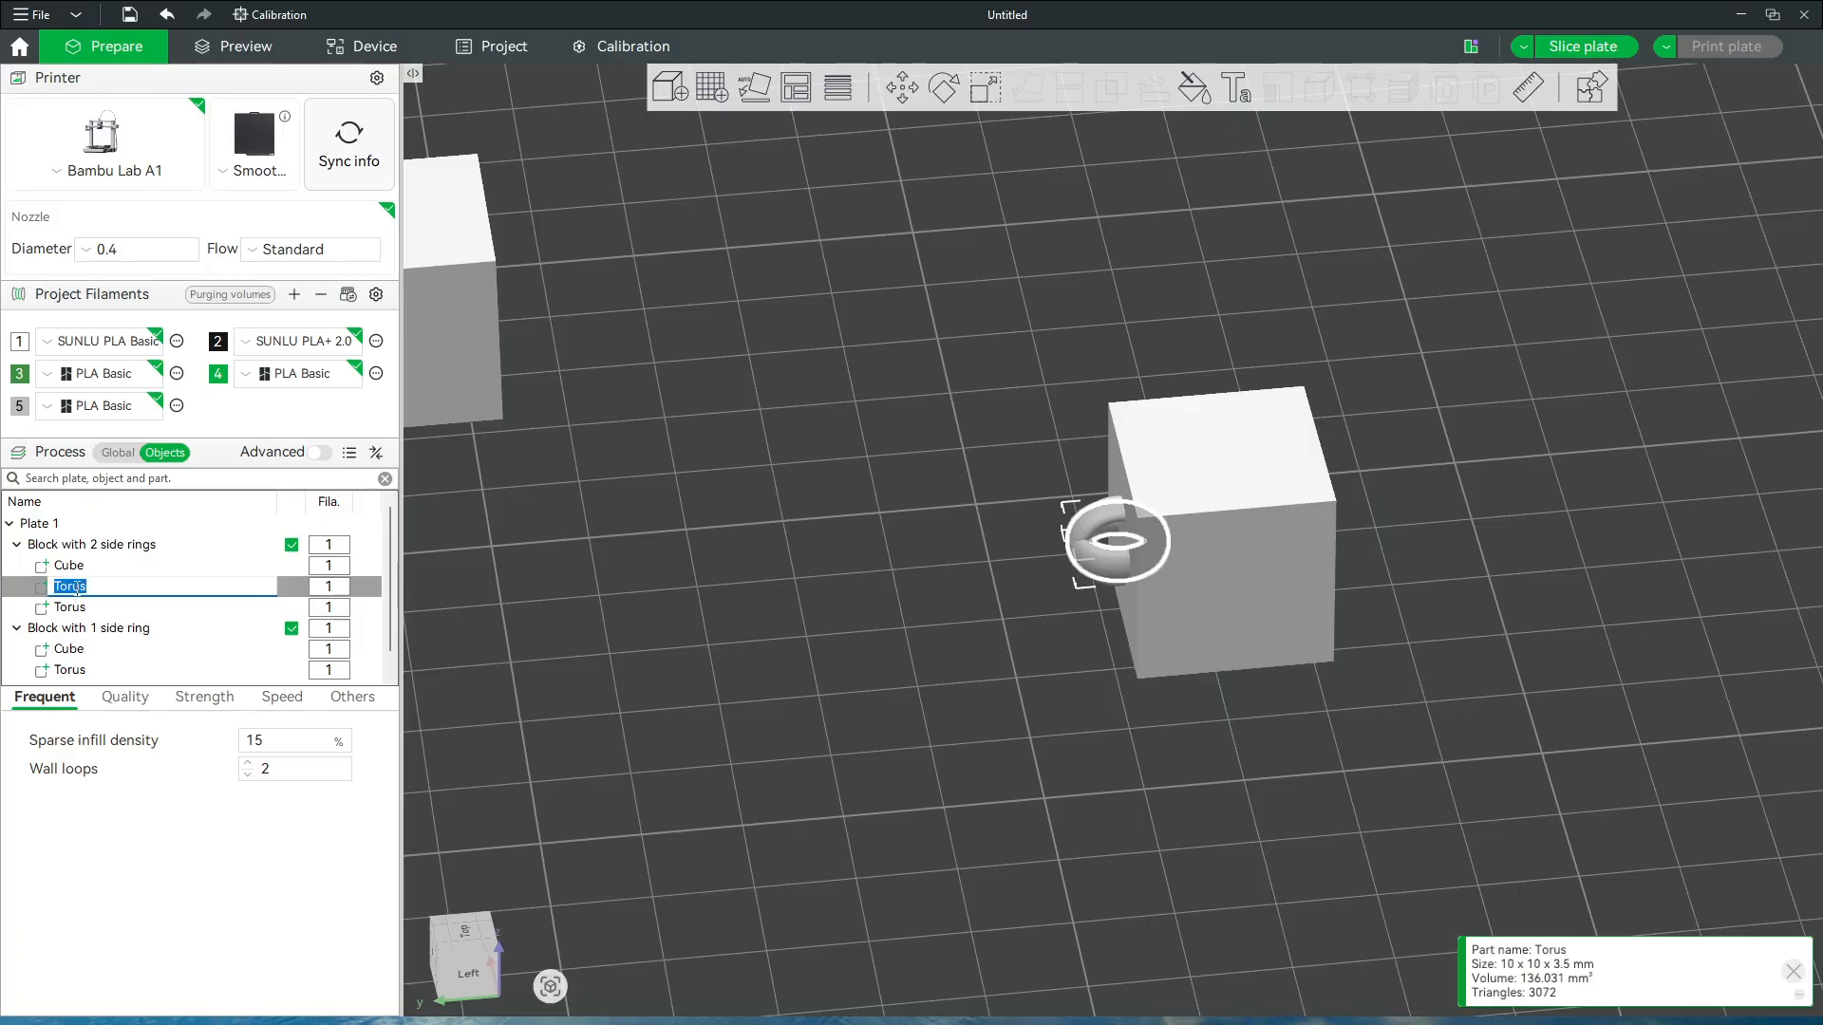
text(Horizontal)
key(Return)
Rename the upright torus of the two-ring block as "Vertical"
double_click(72, 606)
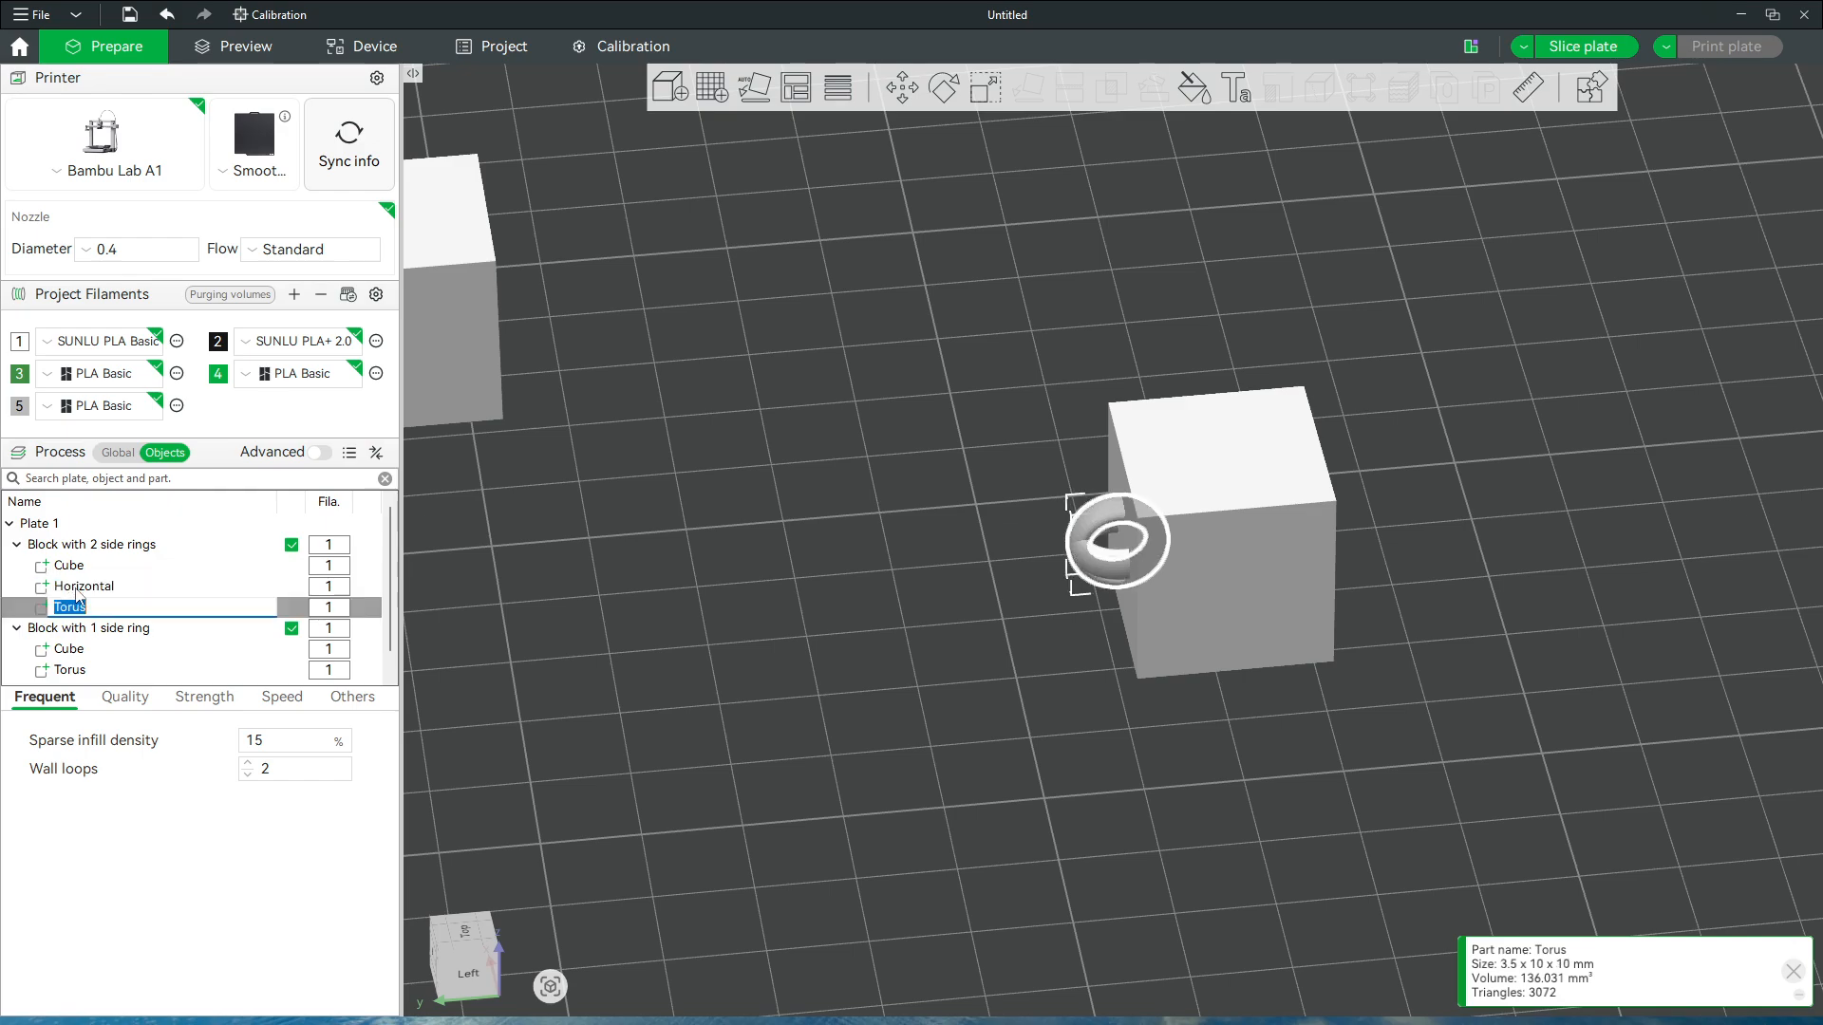
text(Vertia)
key(BackSpace)
text(cal)
key(Return)
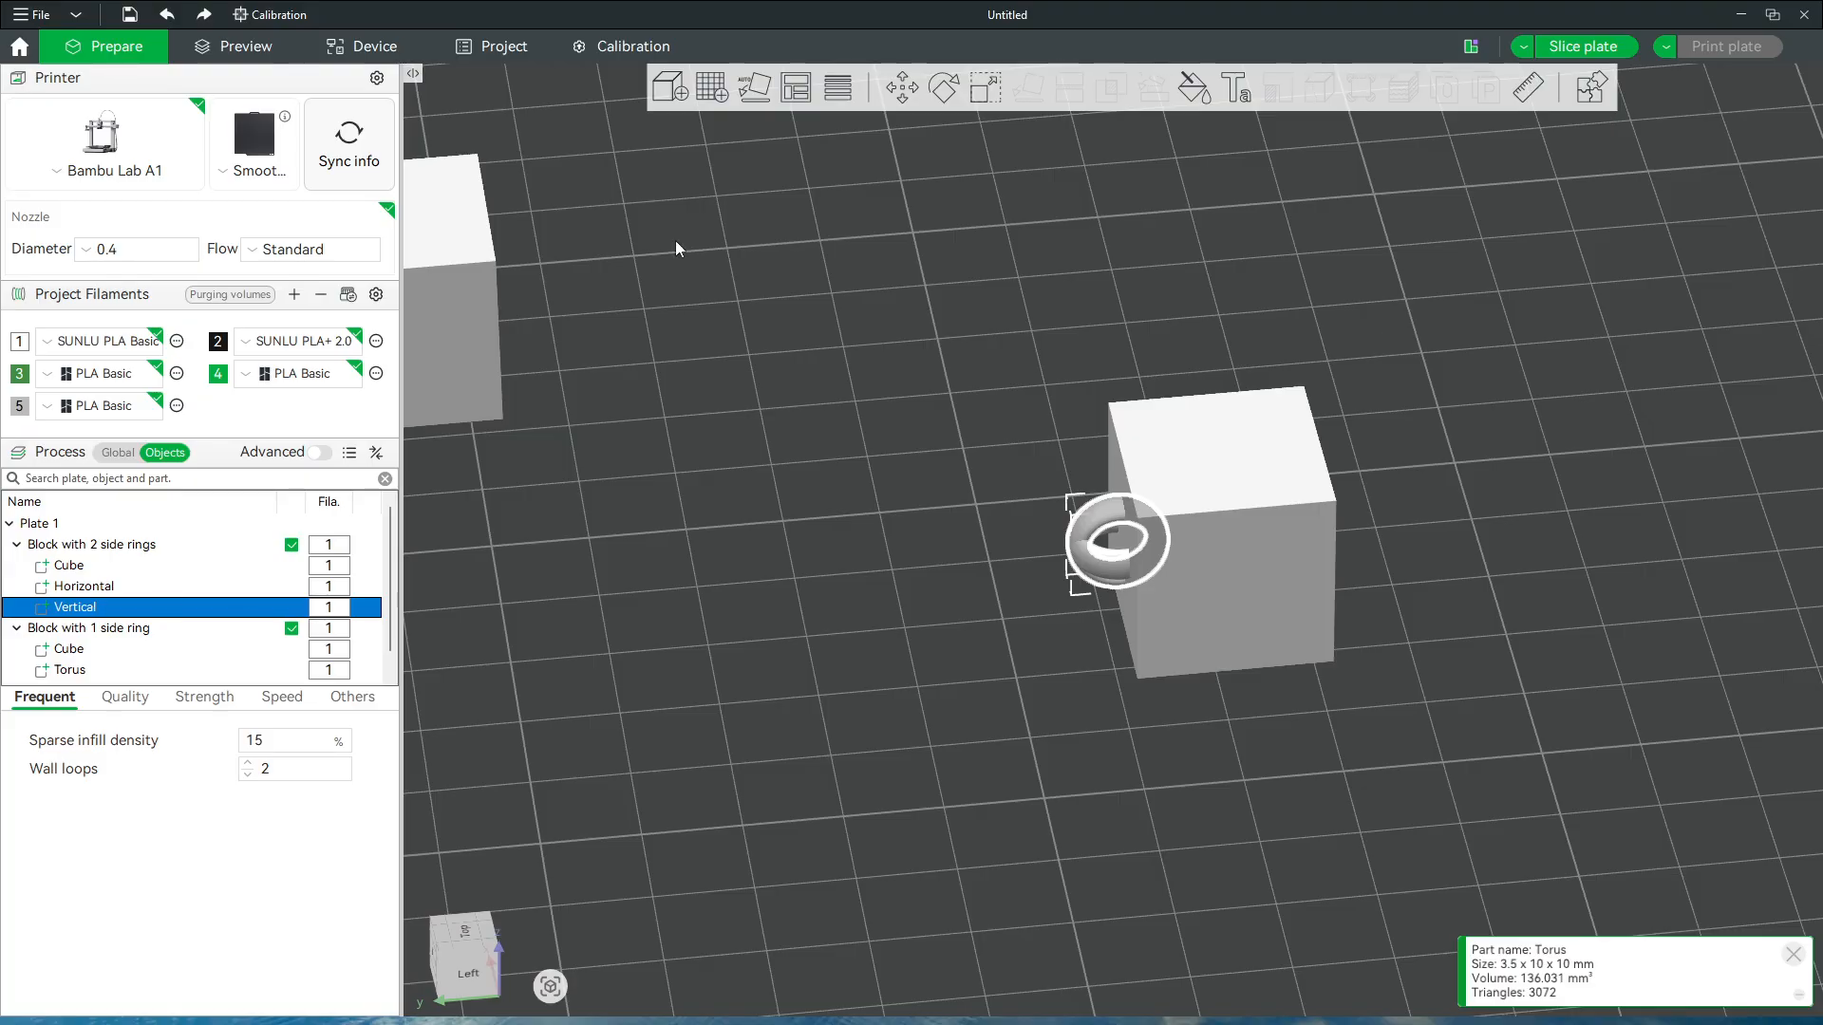
Move the Vertical ring to the cube's opposite side face by setting its Y position to 118.5 mm
click(903, 82)
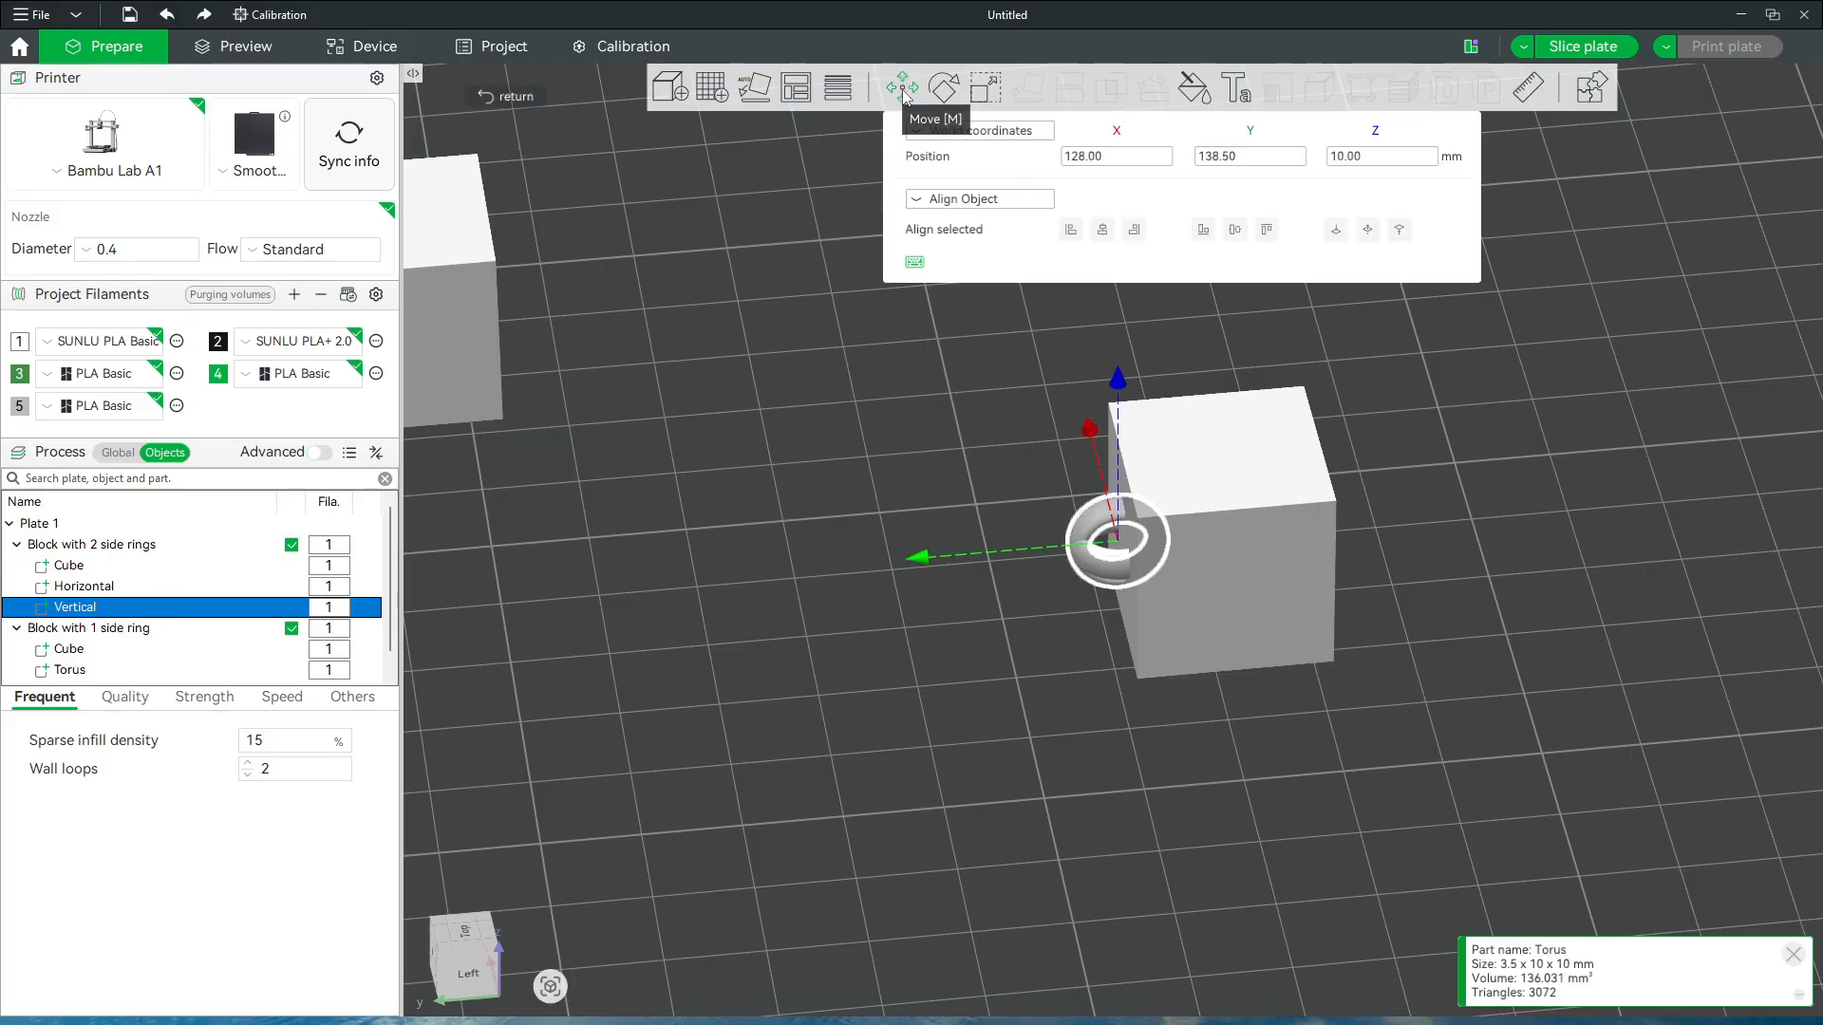
drag(974, 689, 960, 689)
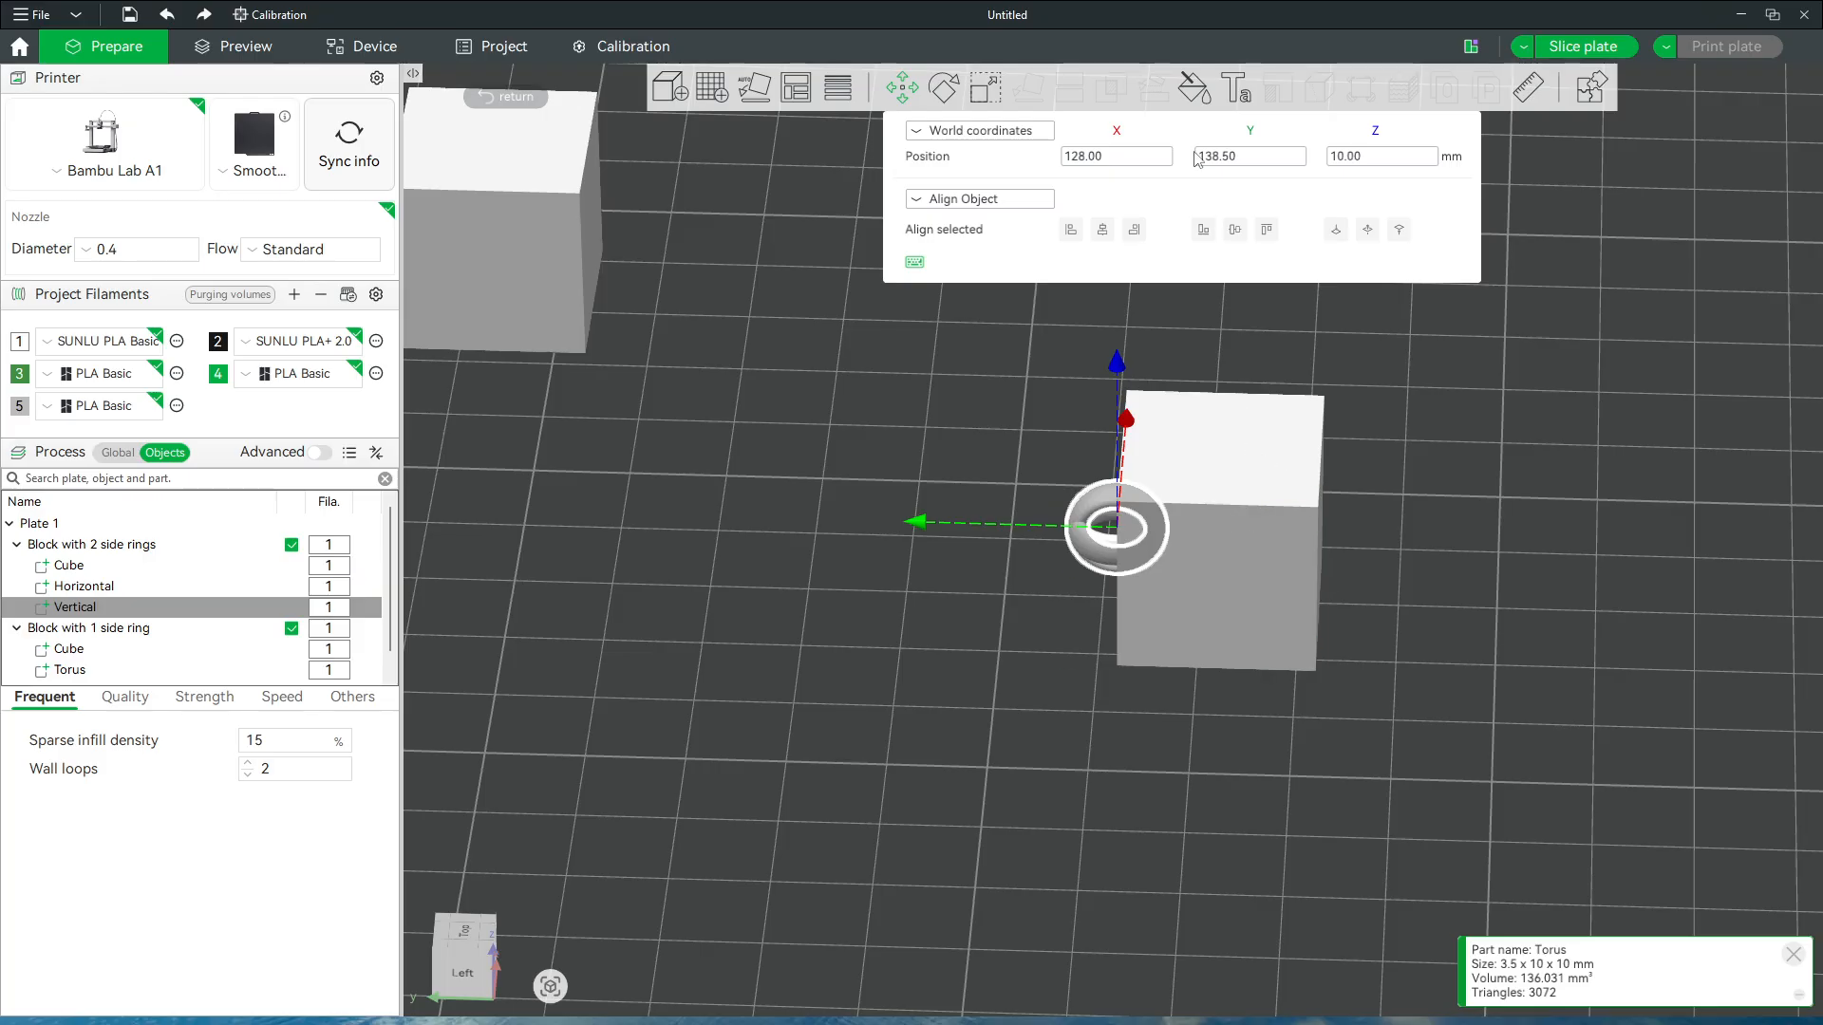
click(1232, 157)
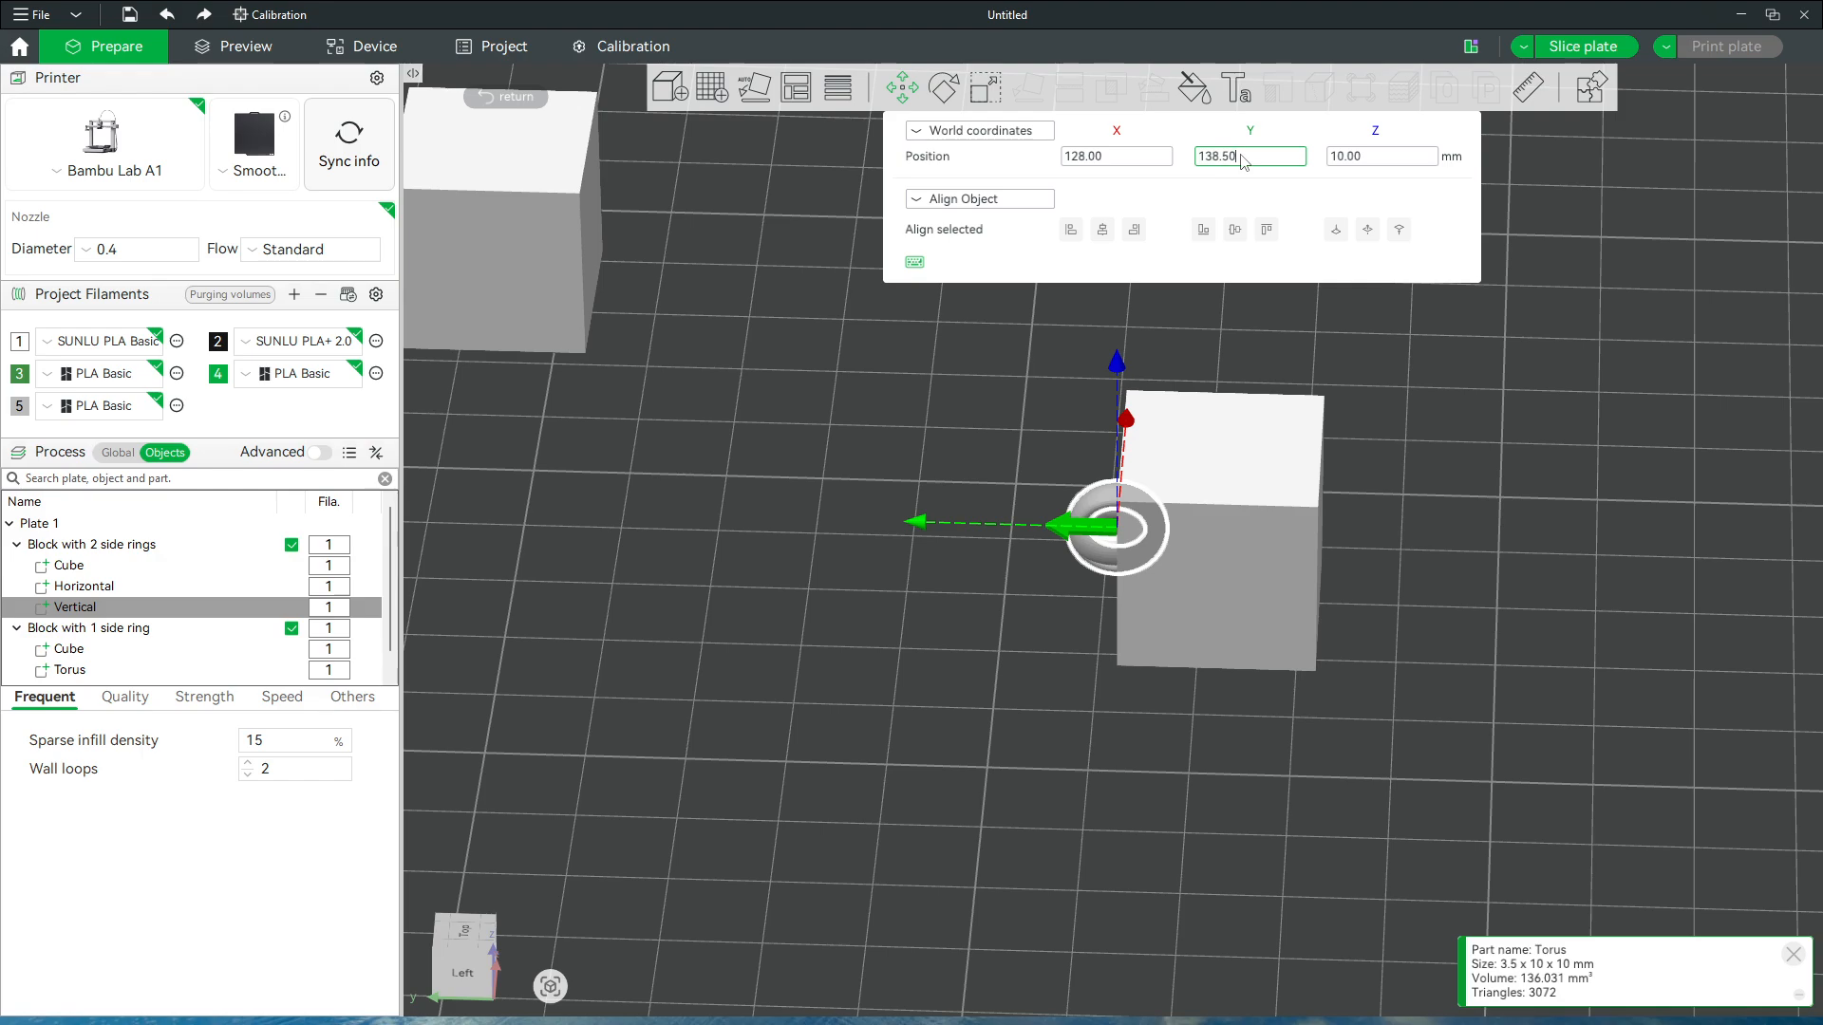
key(BackSpace)
text(1)
key(Return)
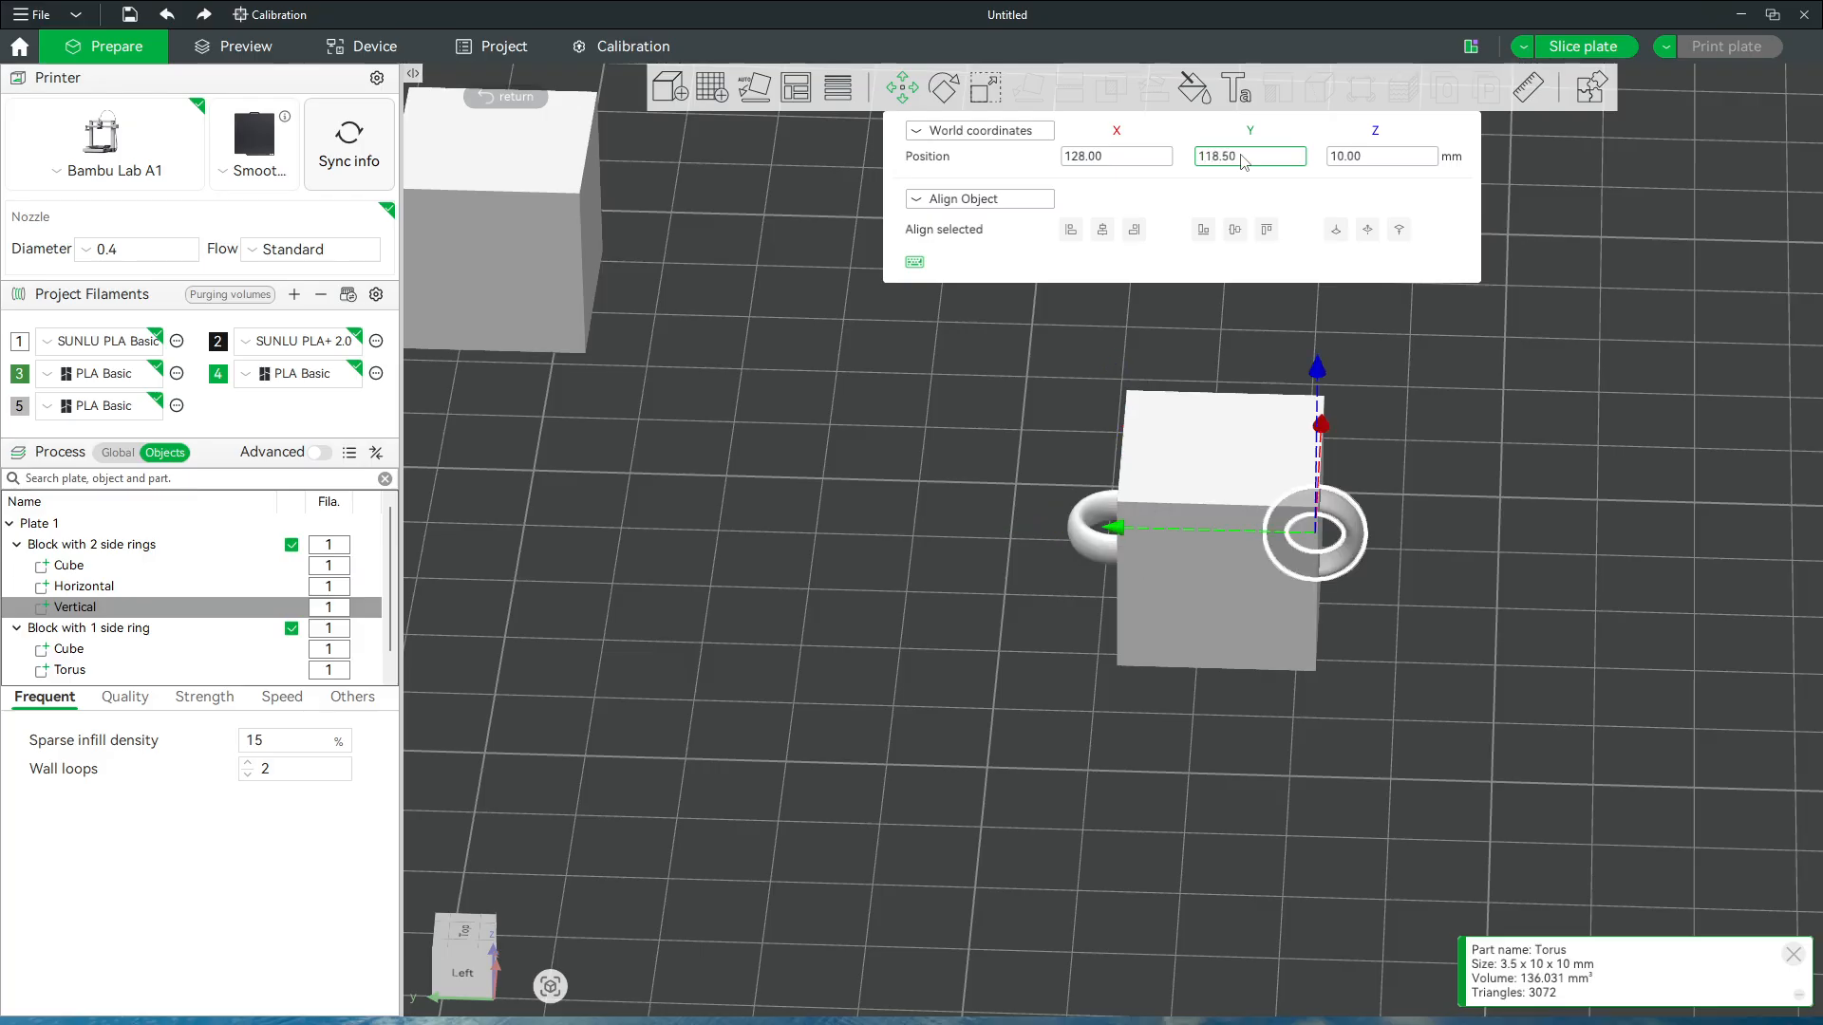
Refine the Vertical ring's Y position to 118 mm so it sticks out further from the cube's face
drag(1171, 855, 1169, 841)
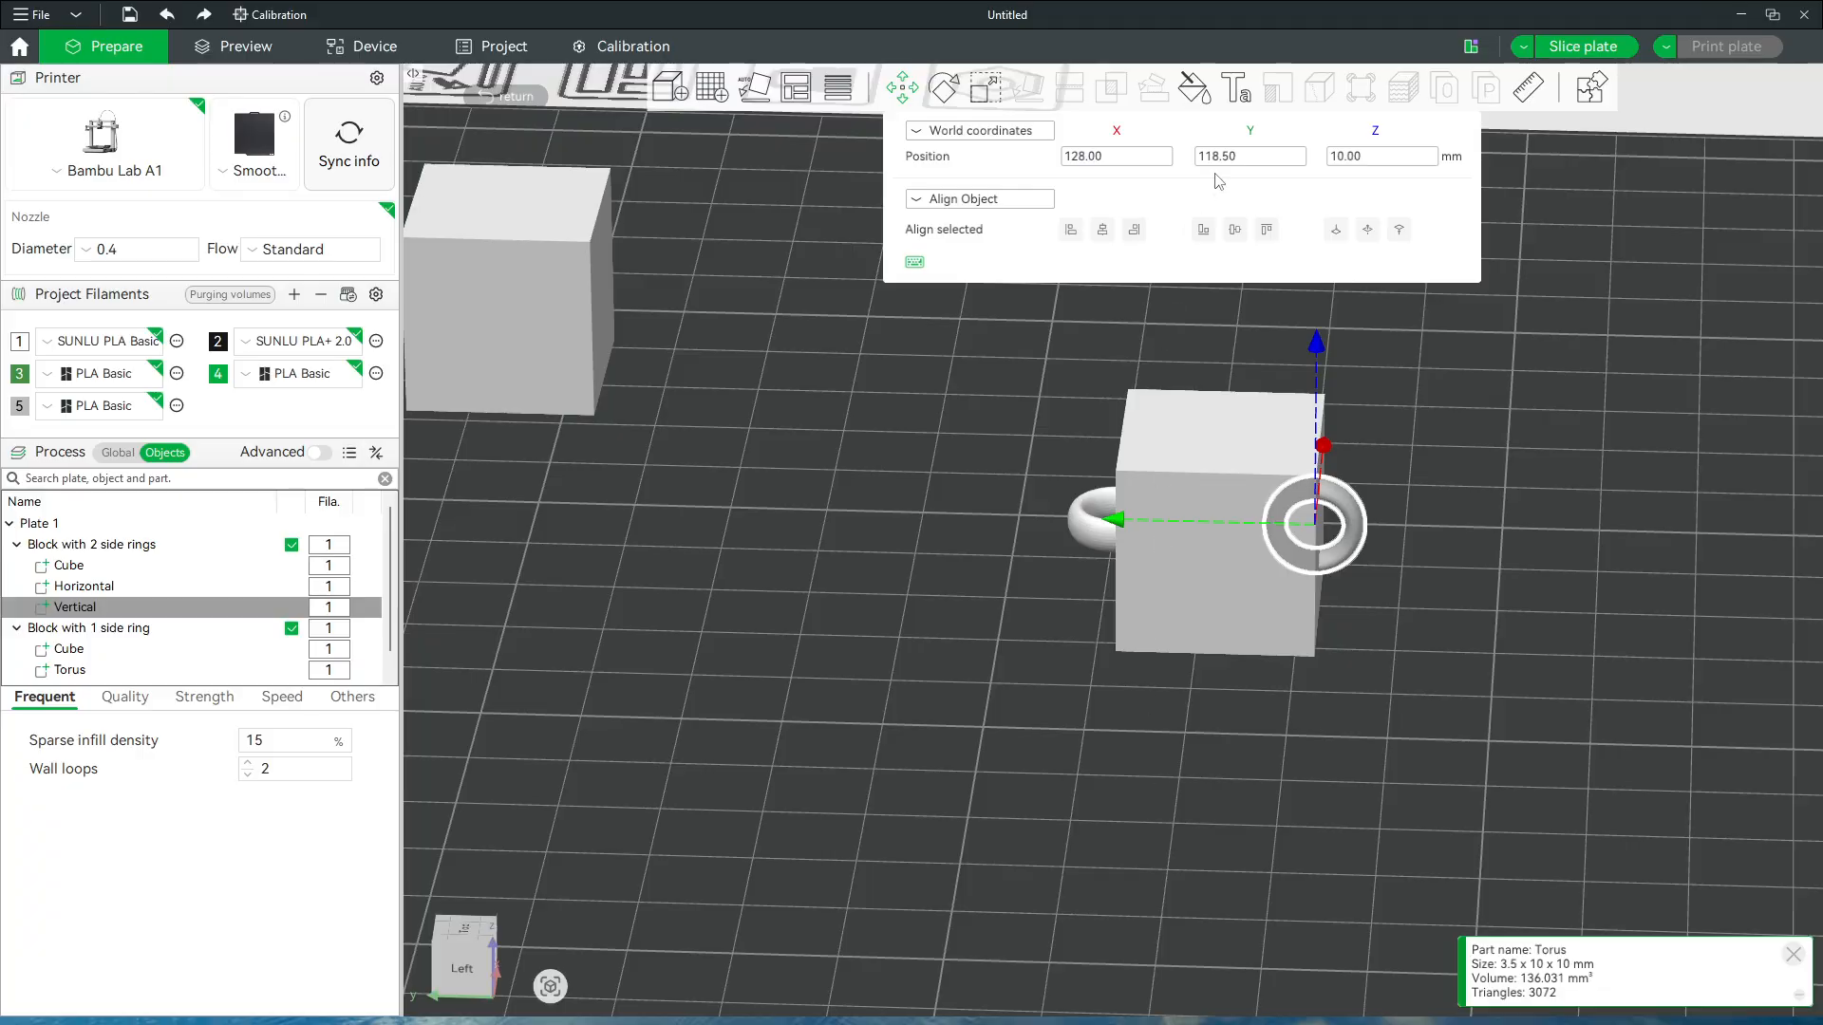
click(1269, 156)
key(BackSpace)
key(BackSpace)
key(BackSpace)
key(BackSpace)
text(9)
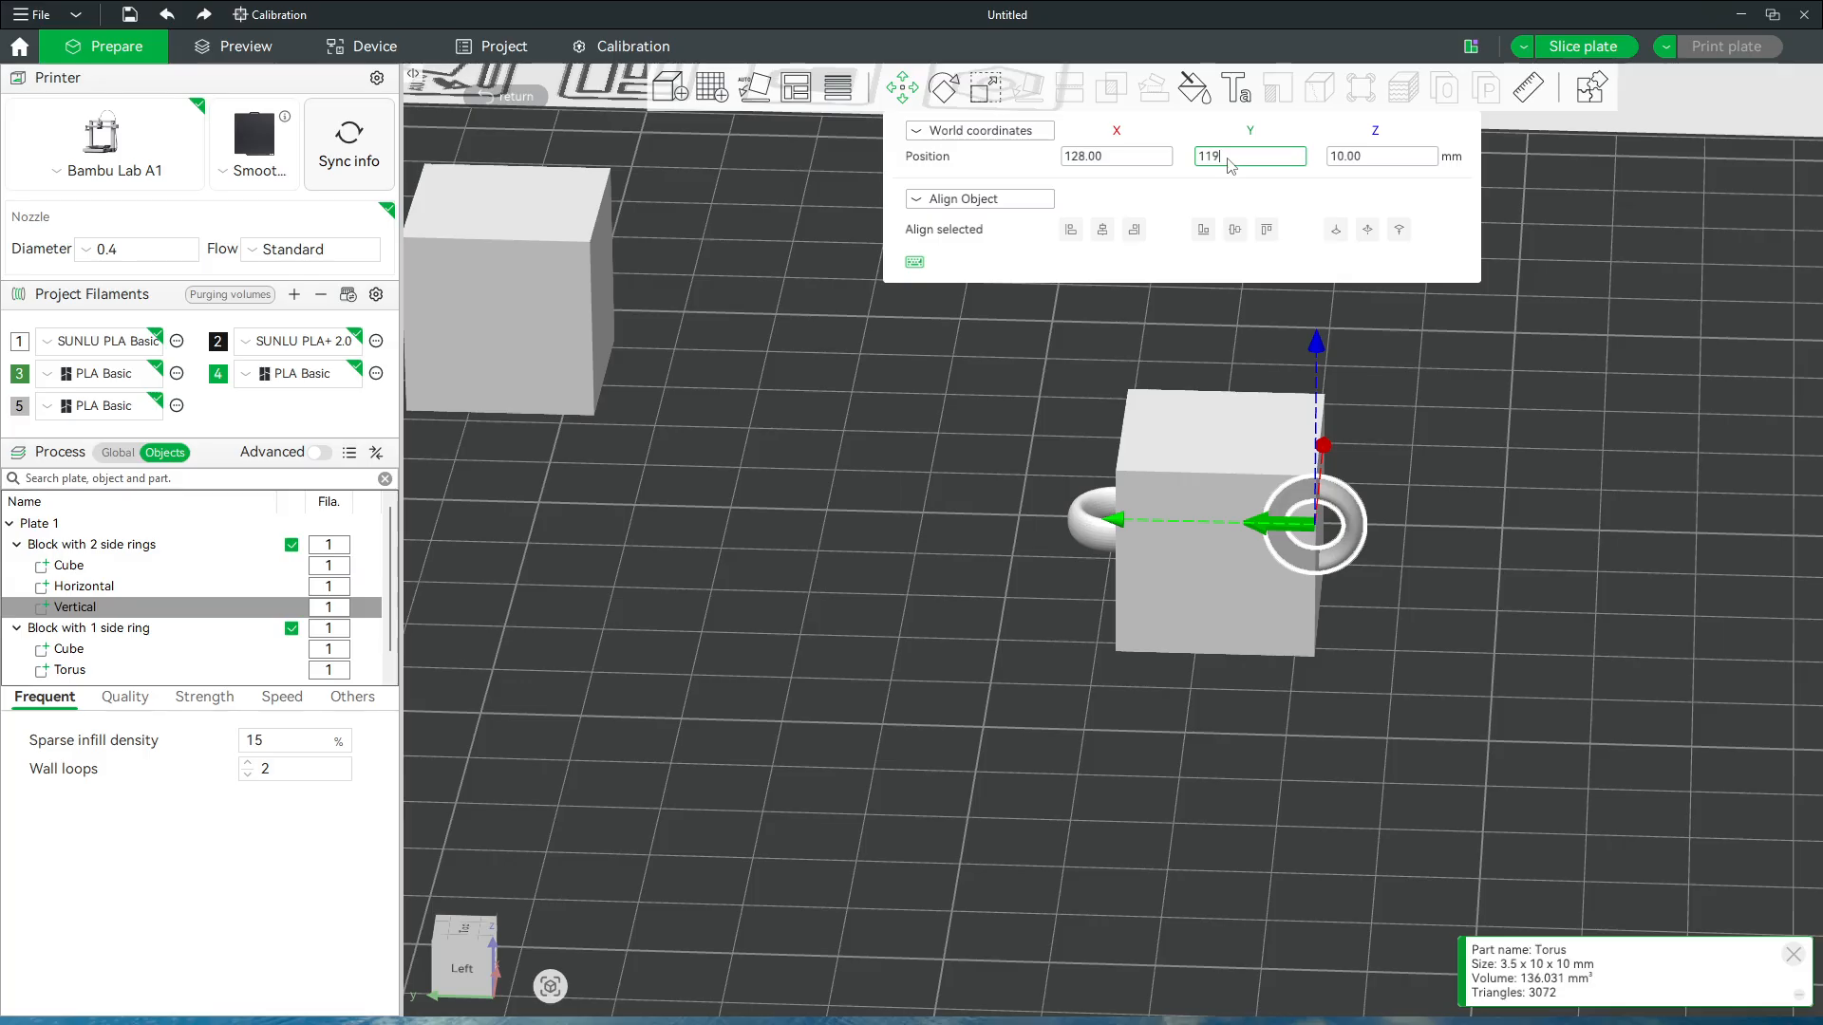
key(BackSpace)
text(8)
key(Return)
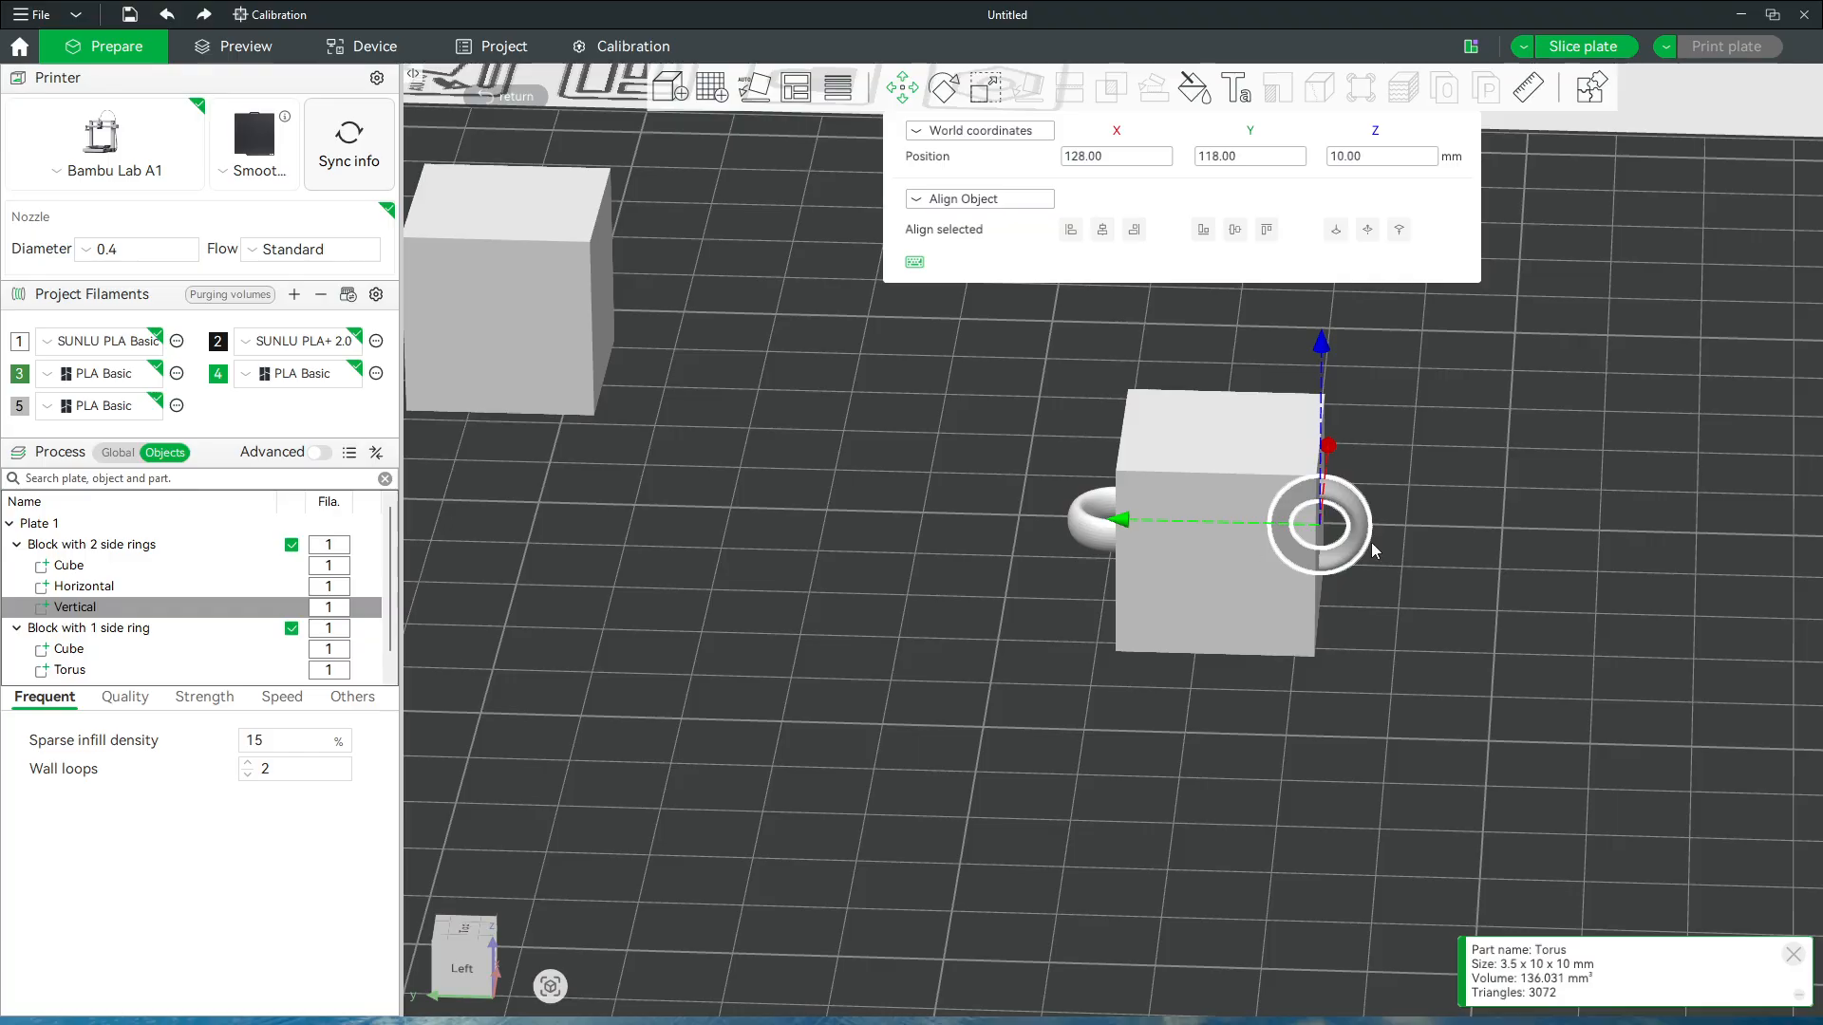
Inspect the overall size of the two-ring block and how far its rings stick out
click(980, 784)
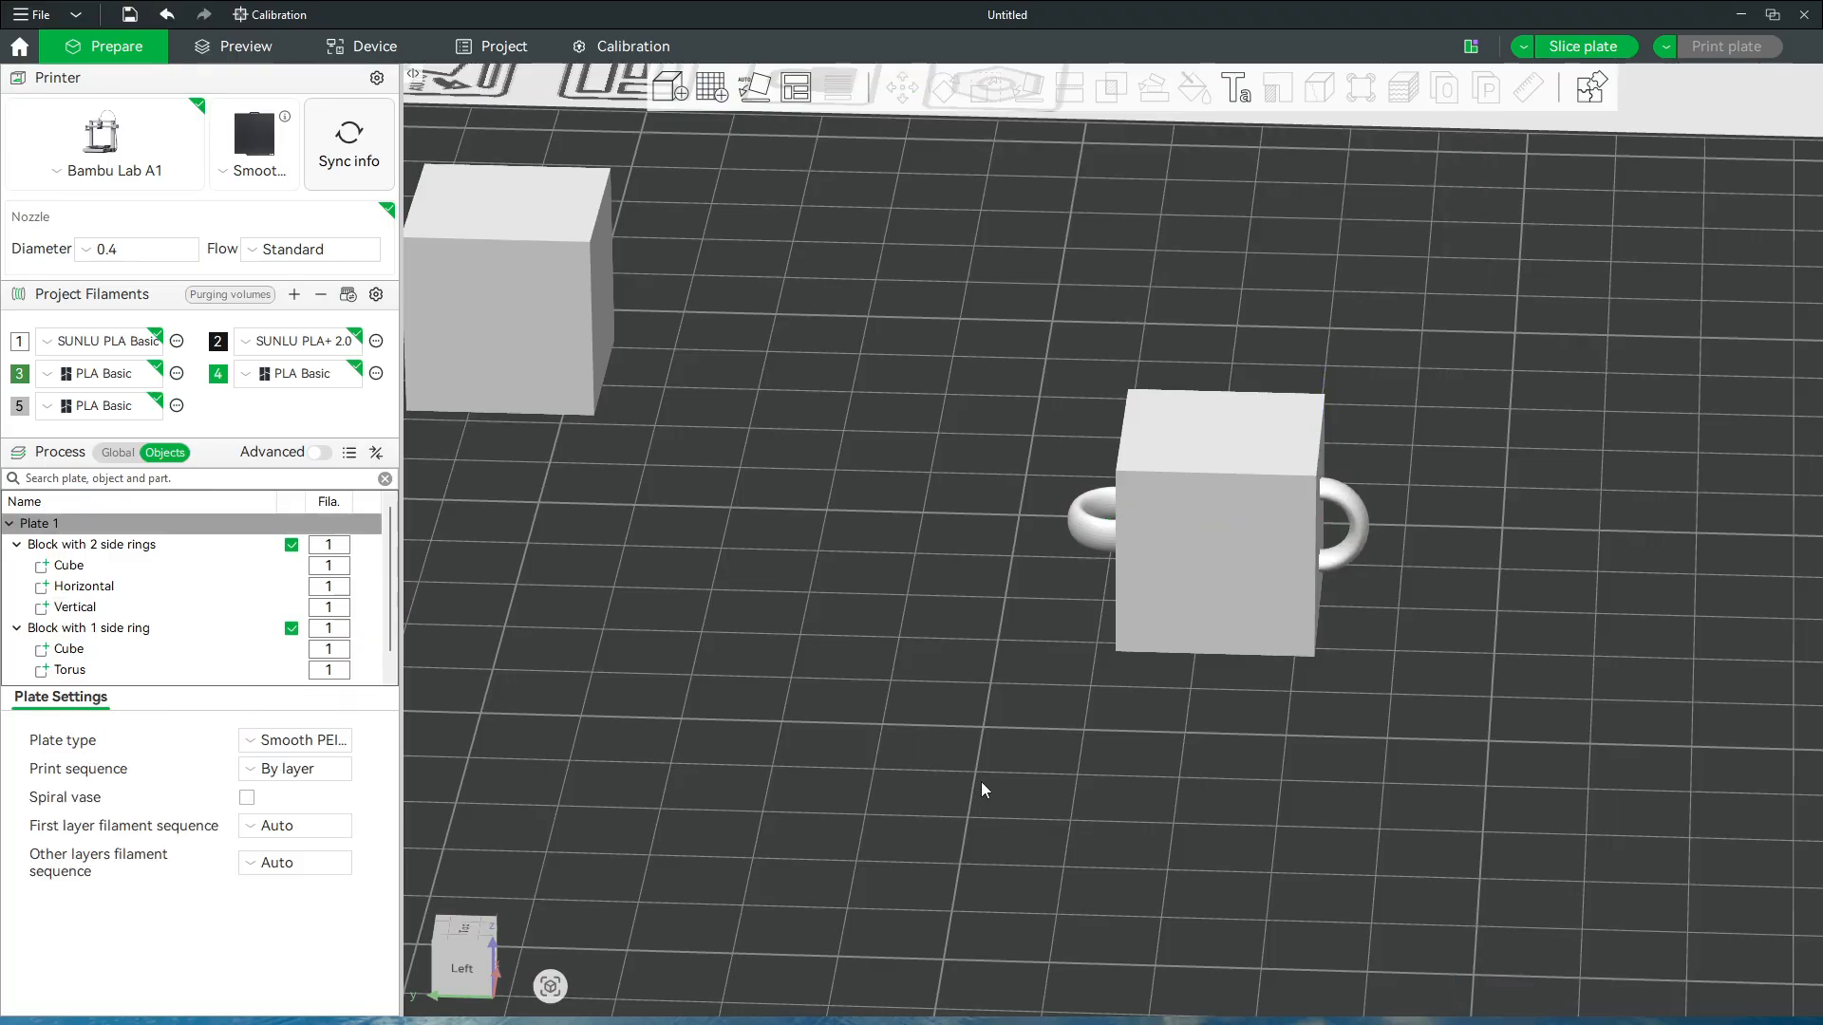
click(85, 546)
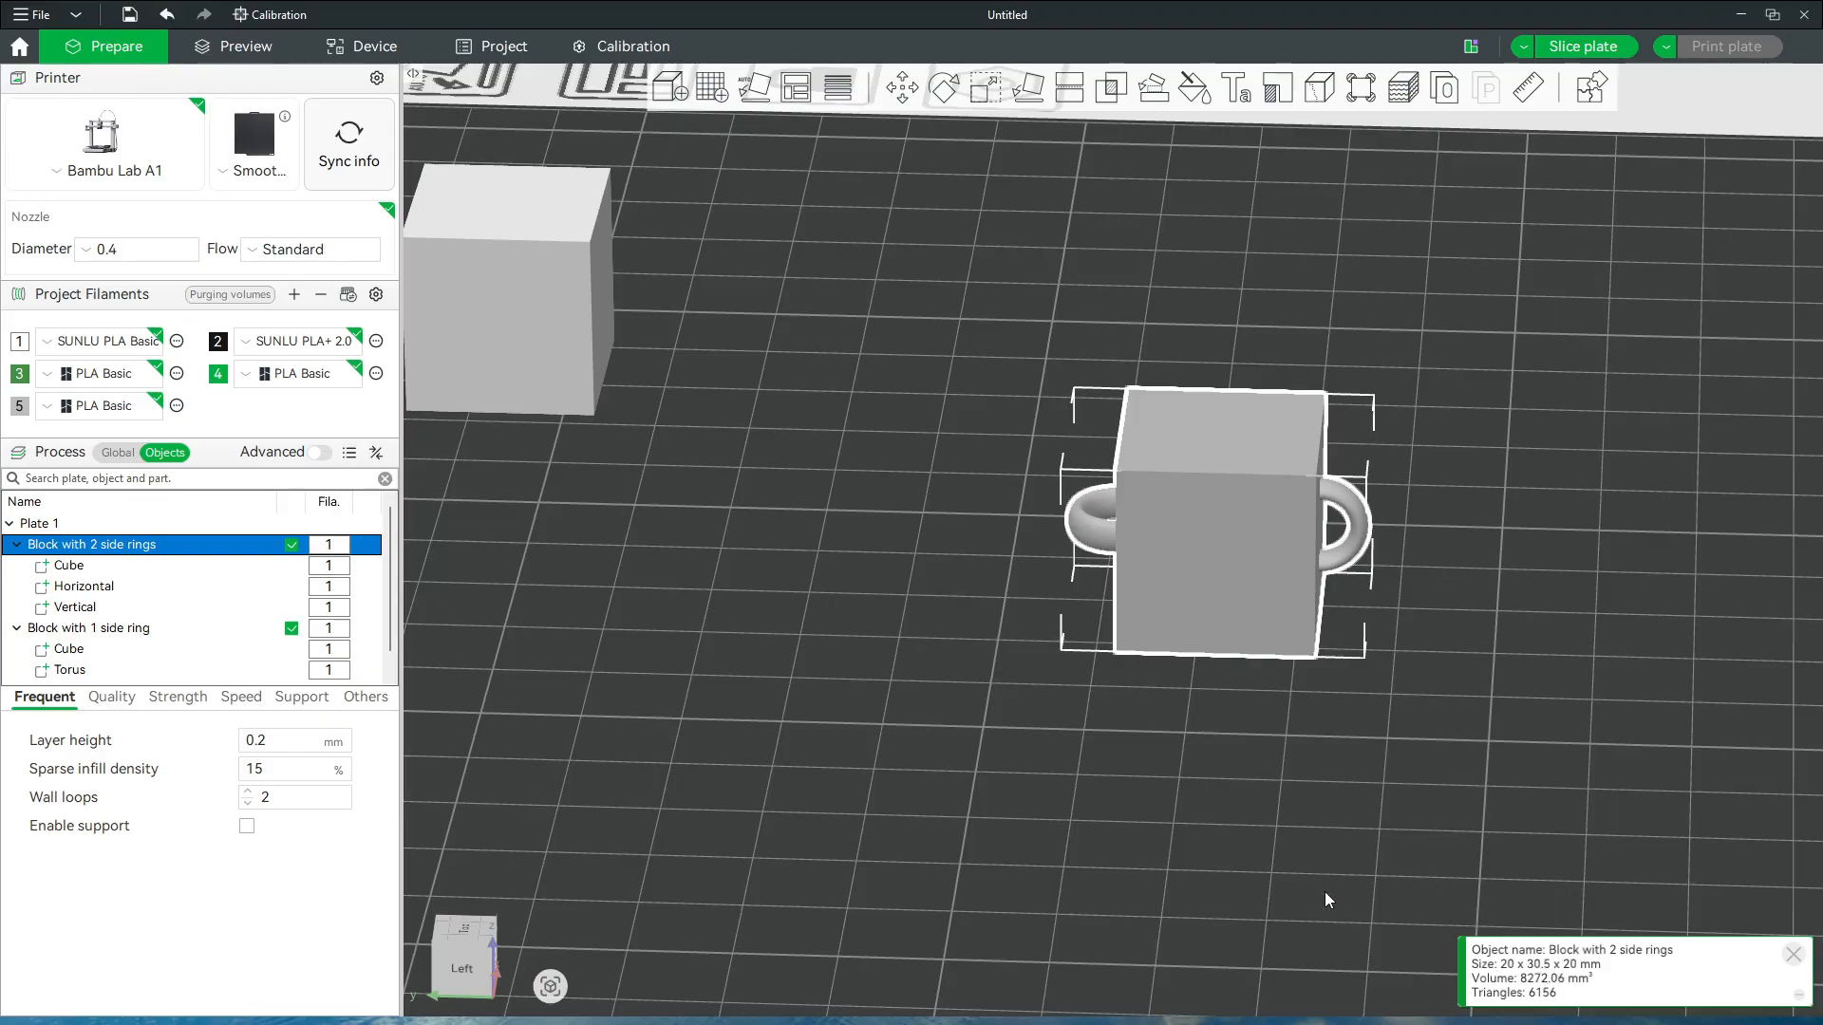
drag(1356, 931, 1347, 887)
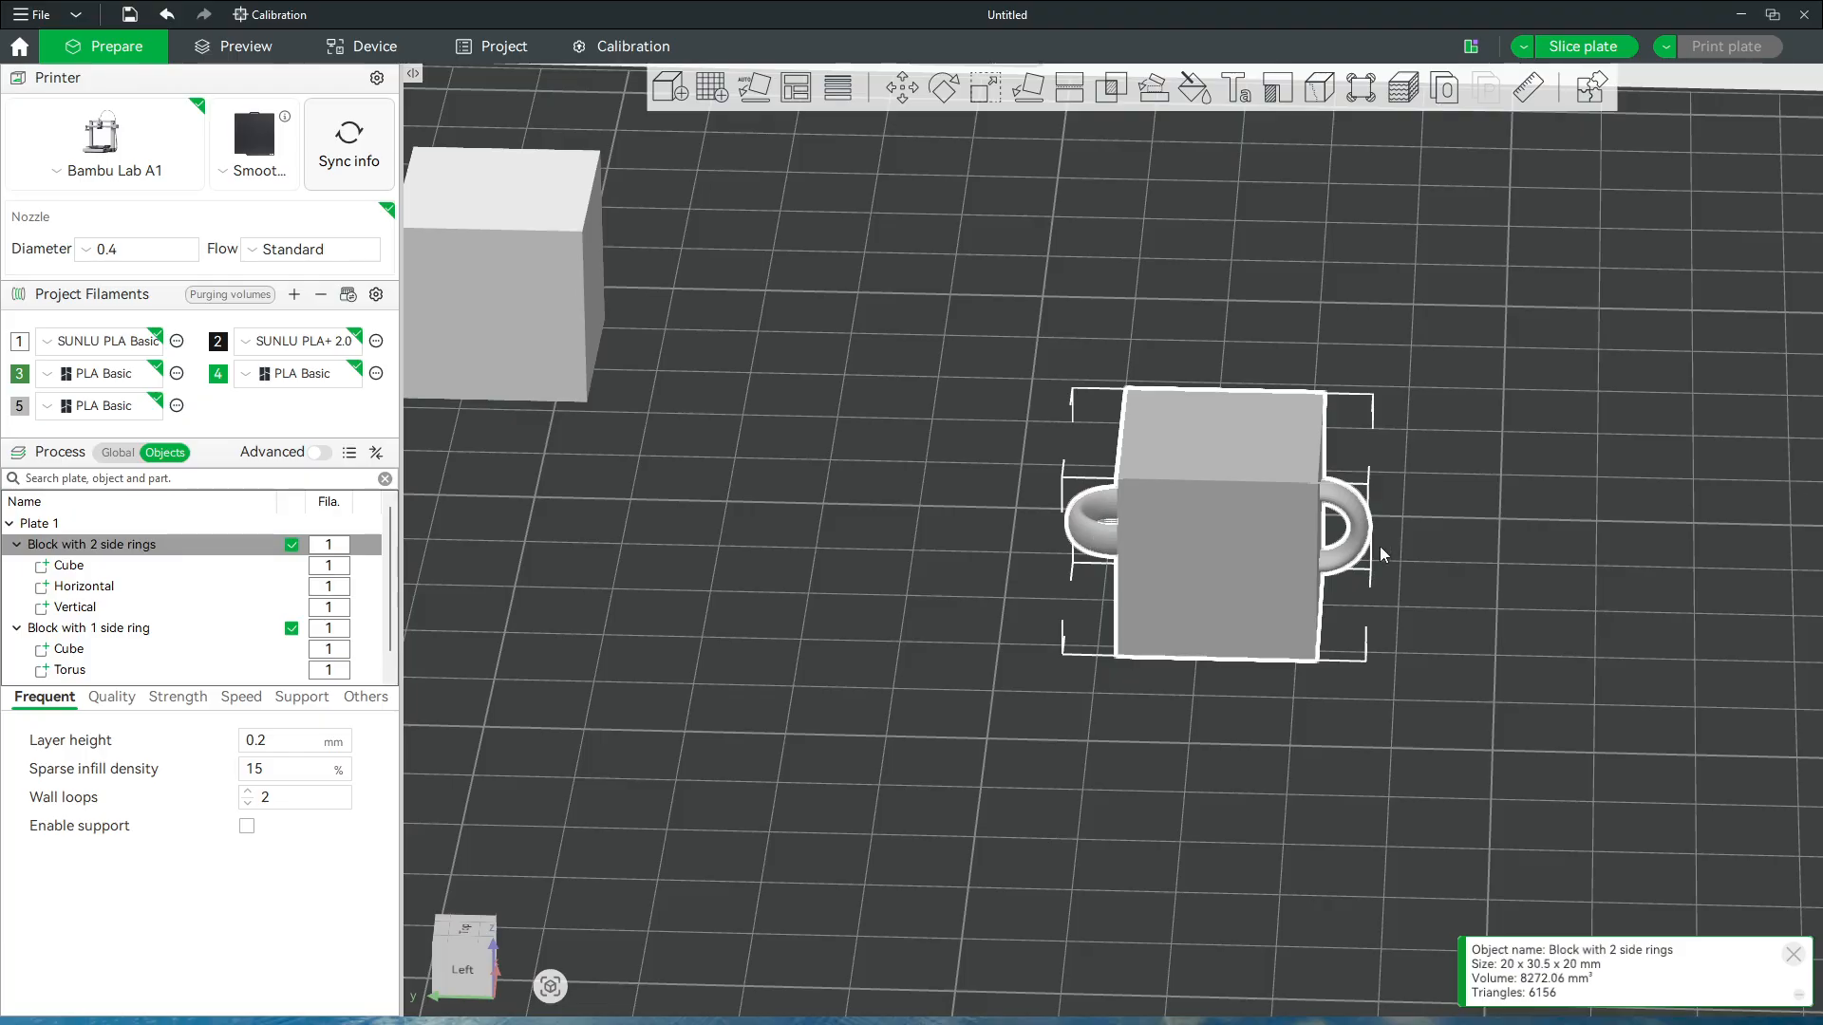
click(1332, 907)
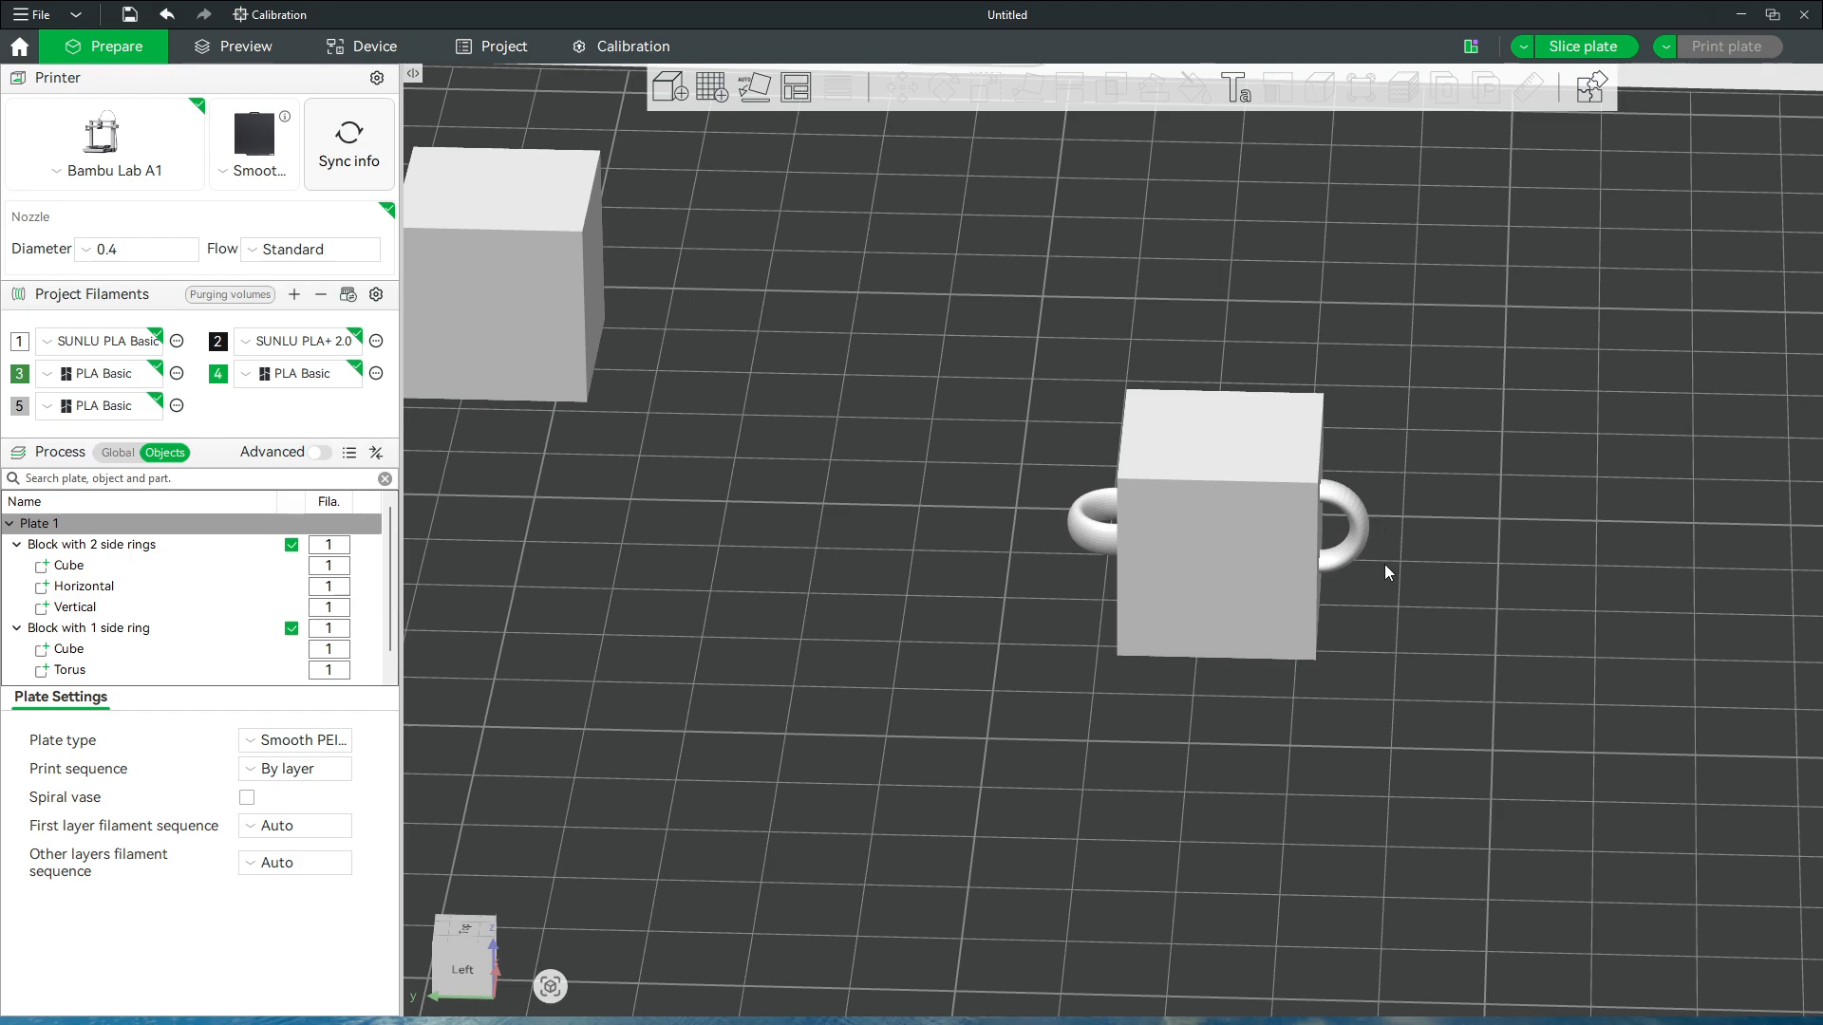
Try moving the Vertical ring further out from the cube by setting its Y position to 117 mm
click(92, 607)
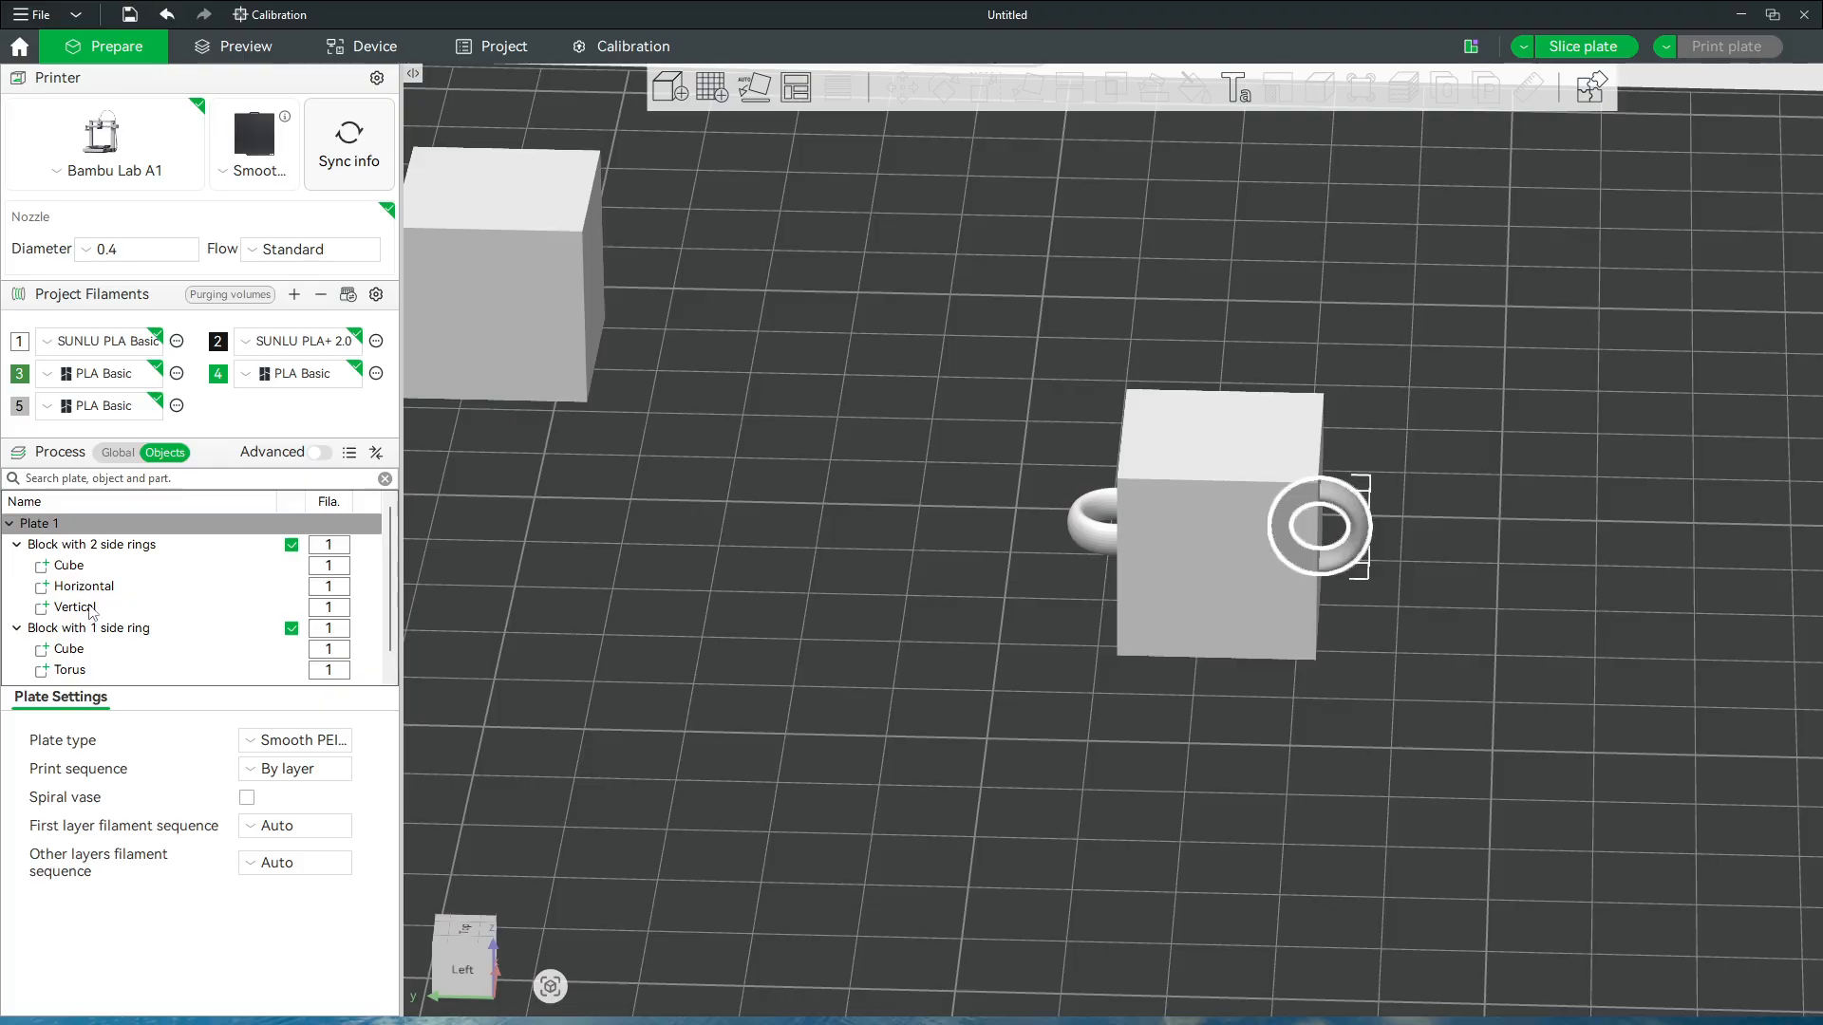
click(902, 88)
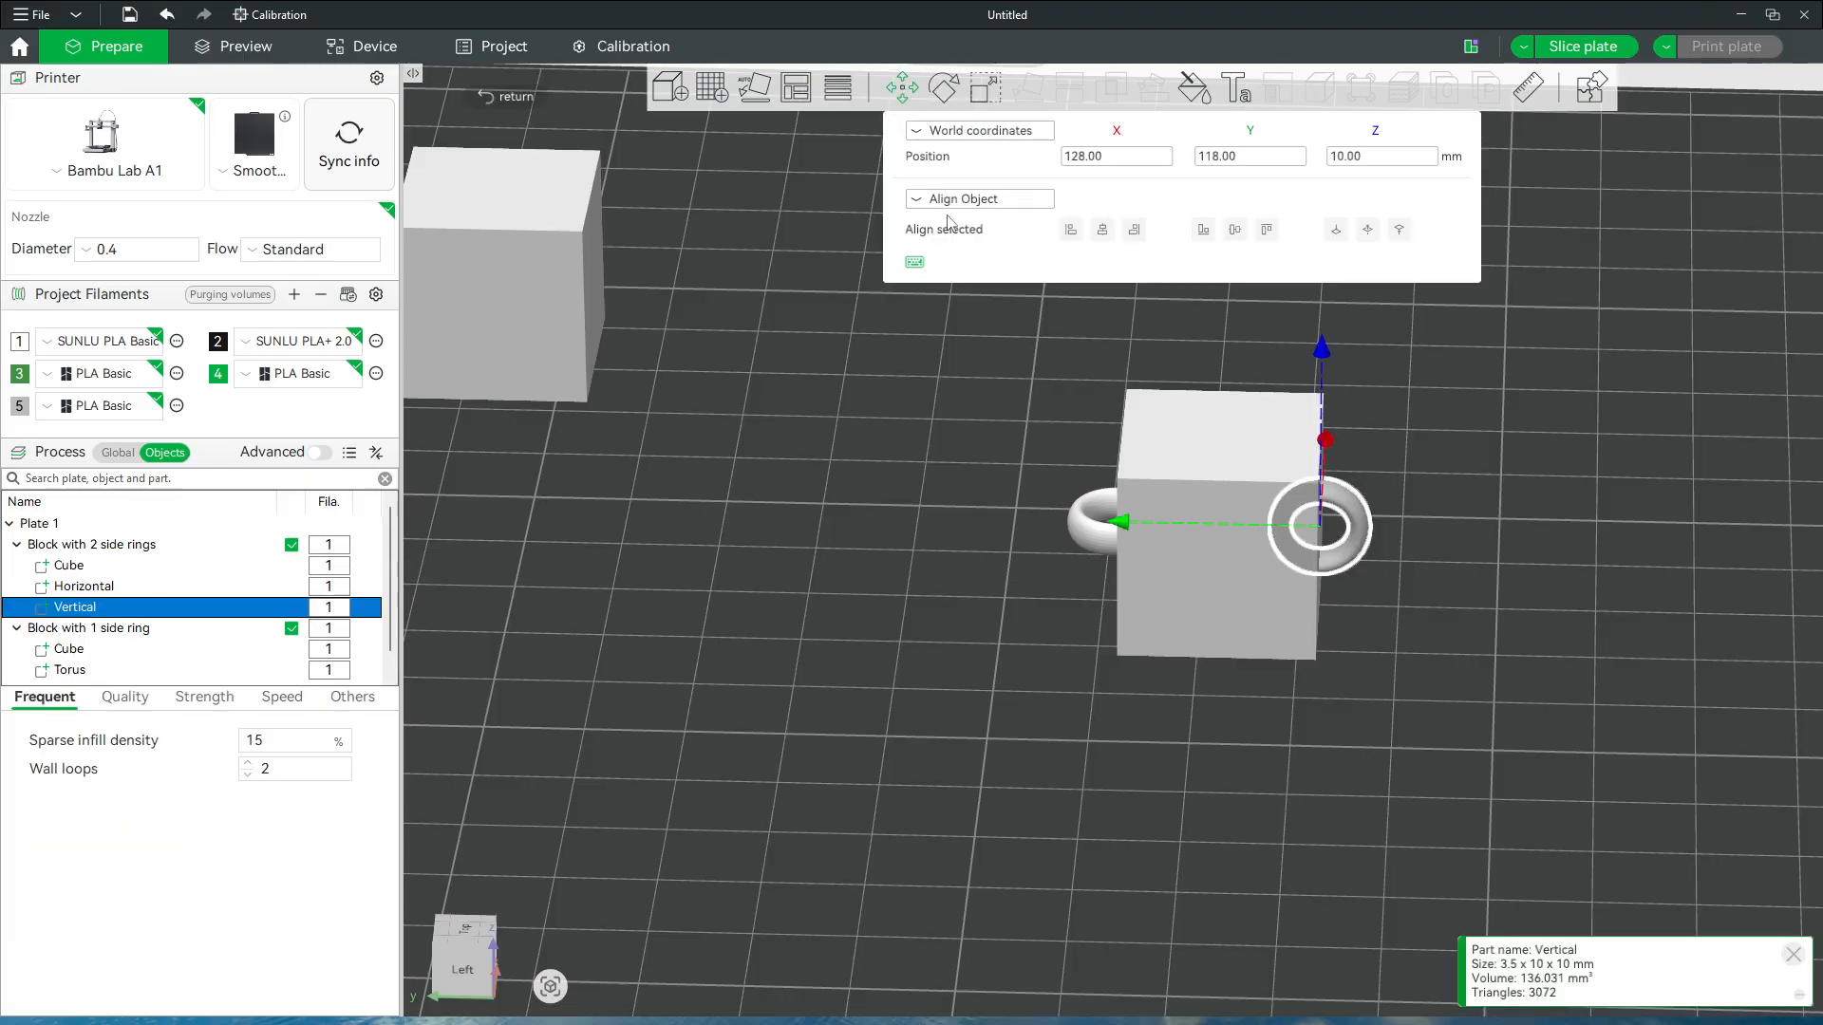
click(1265, 157)
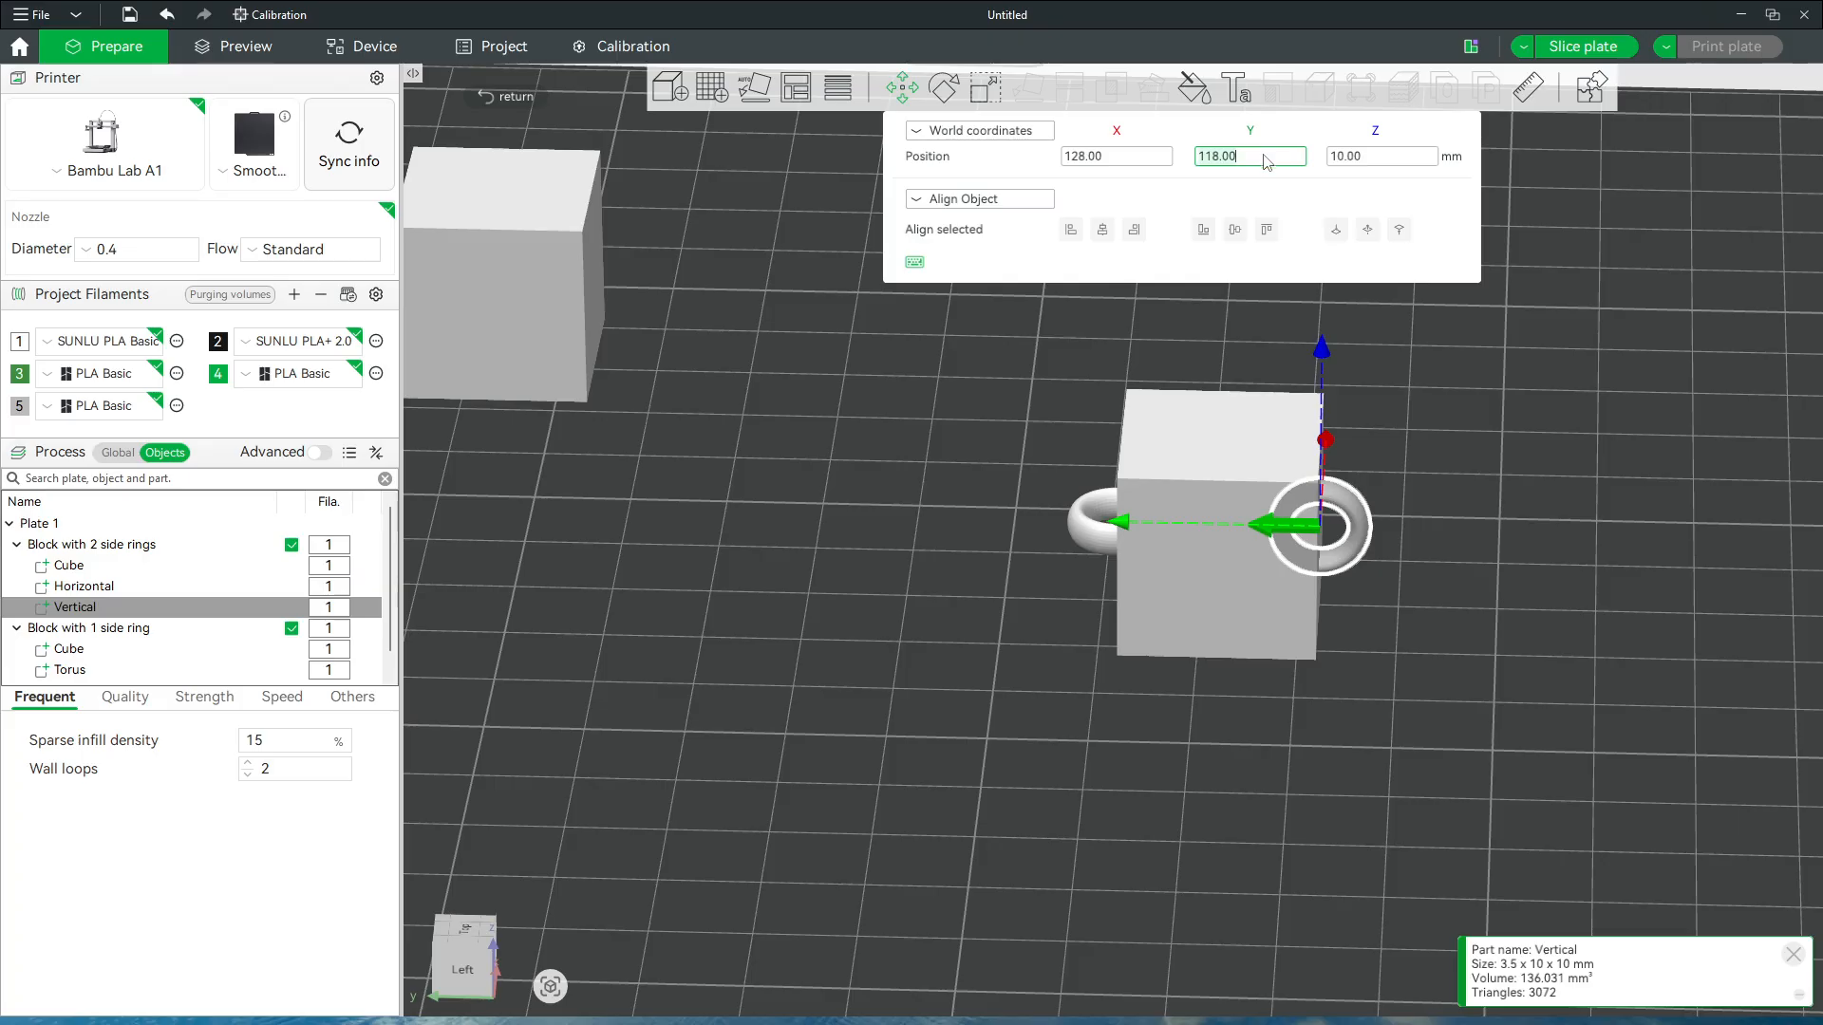
key(BackSpace)
key(BackSpace)
key(BackSpace)
text(7)
key(Return)
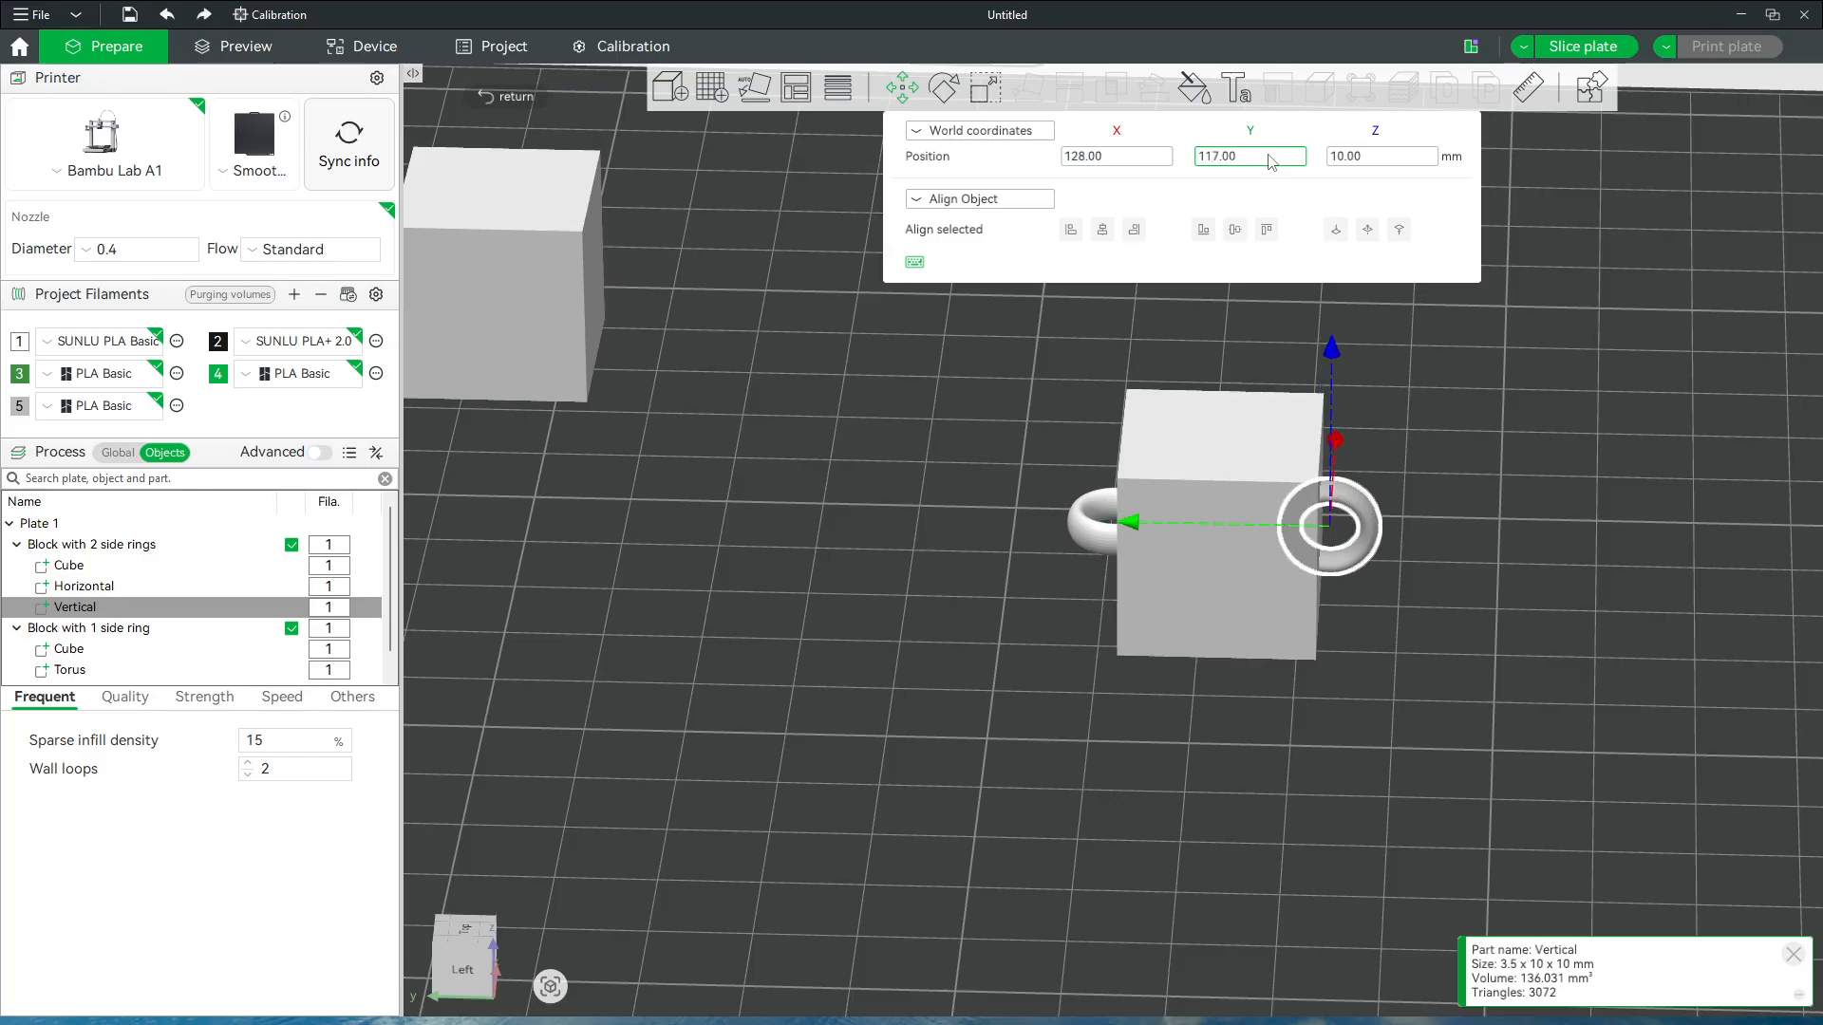
click(81, 548)
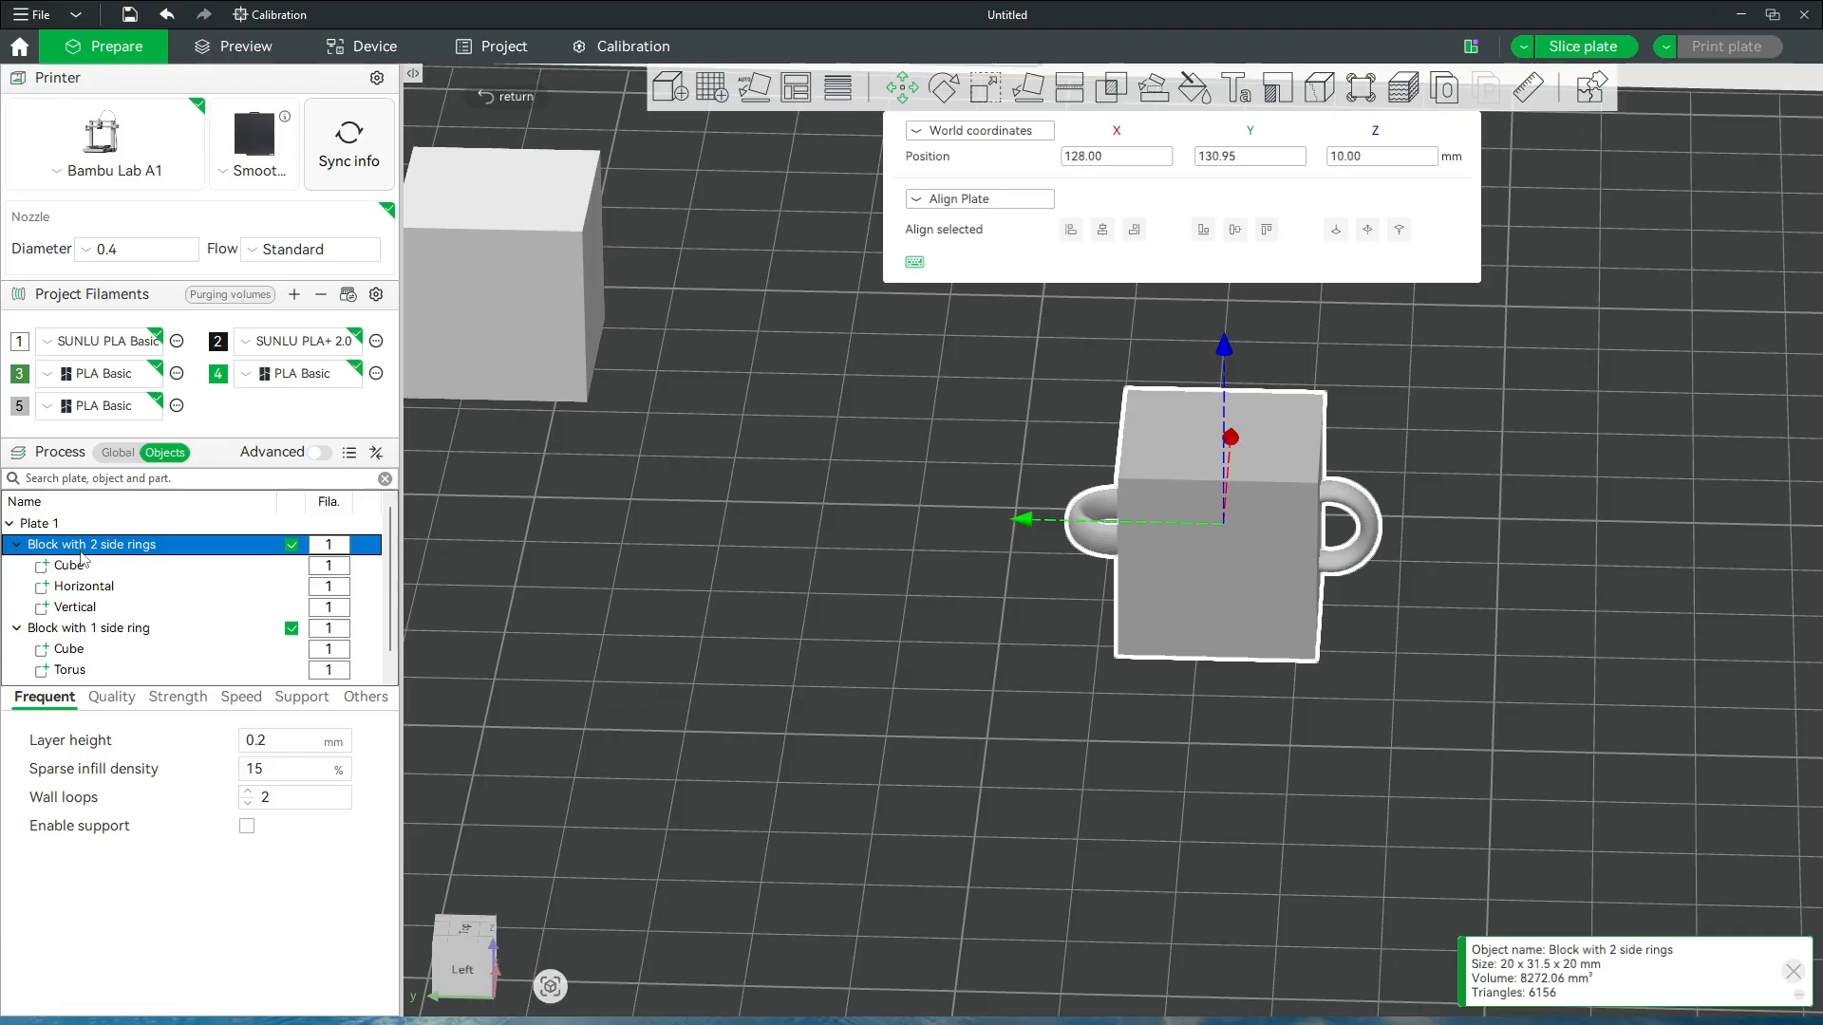
Set the Vertical ring's Y position to 117.5 mm and check the whole two-ring block's size
click(93, 607)
click(1260, 158)
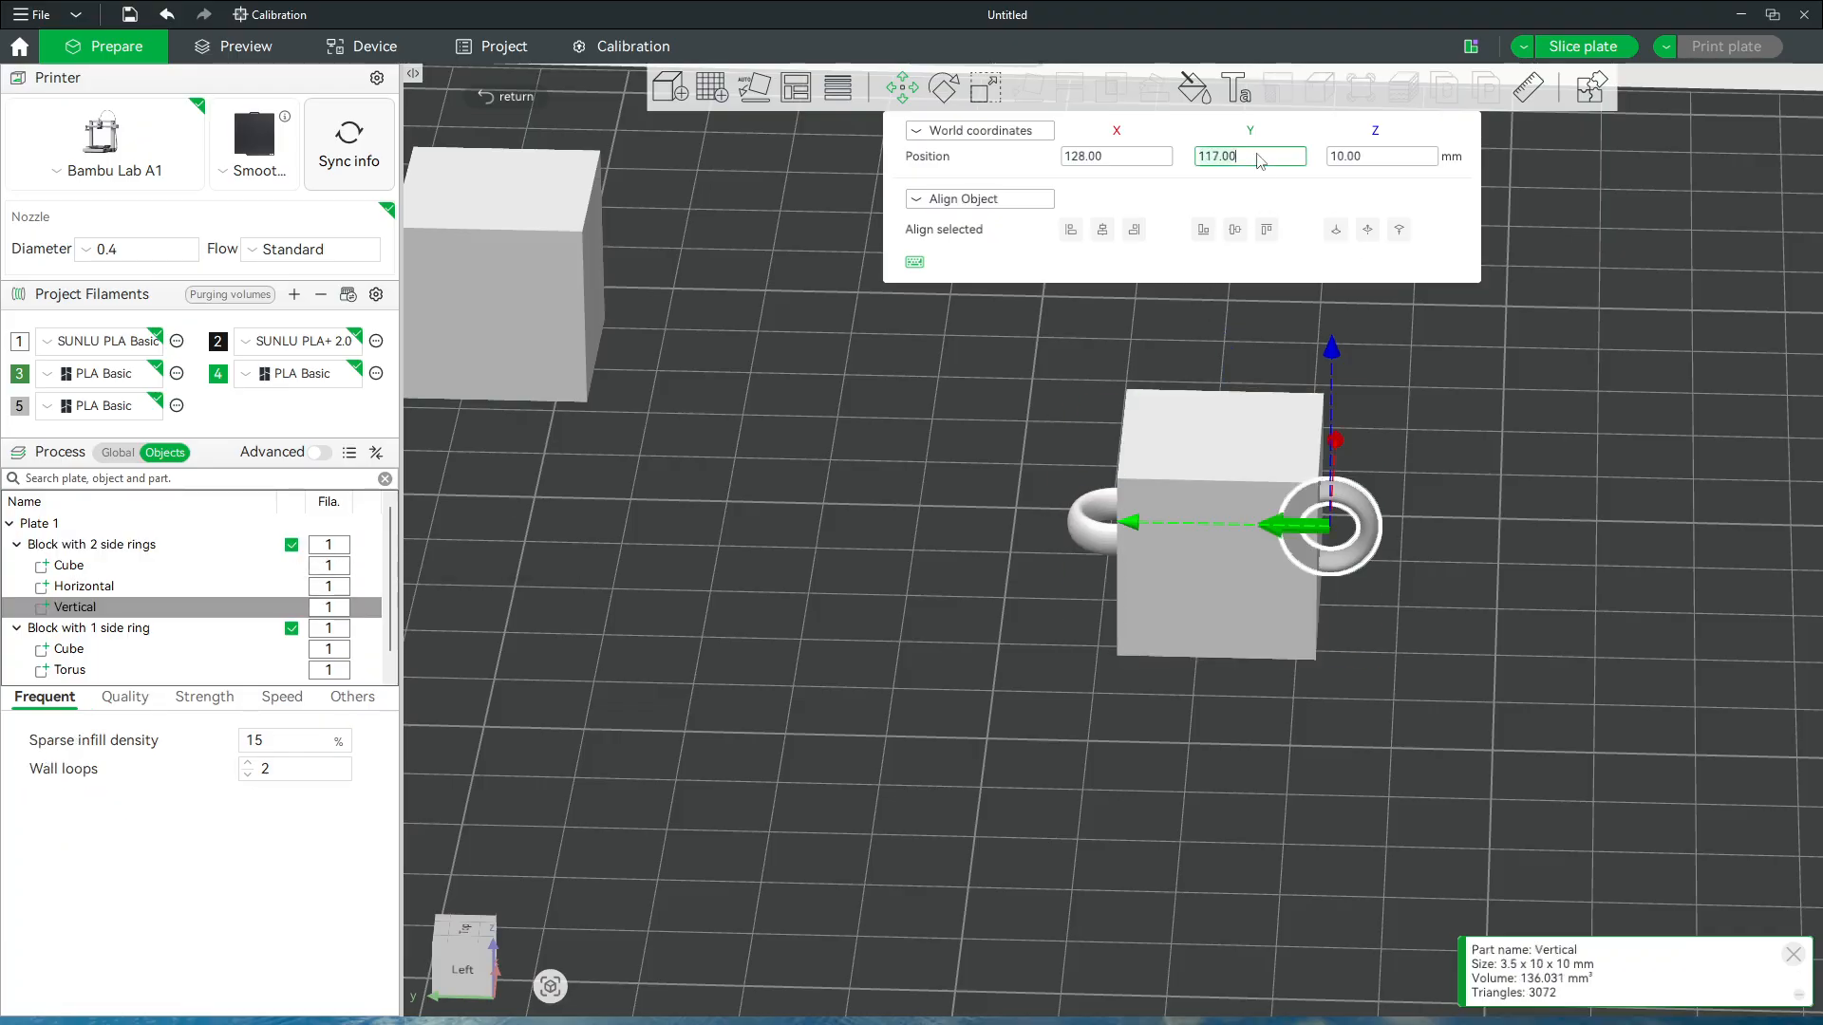
key(BackSpace)
key(BackSpace)
text(50)
key(Return)
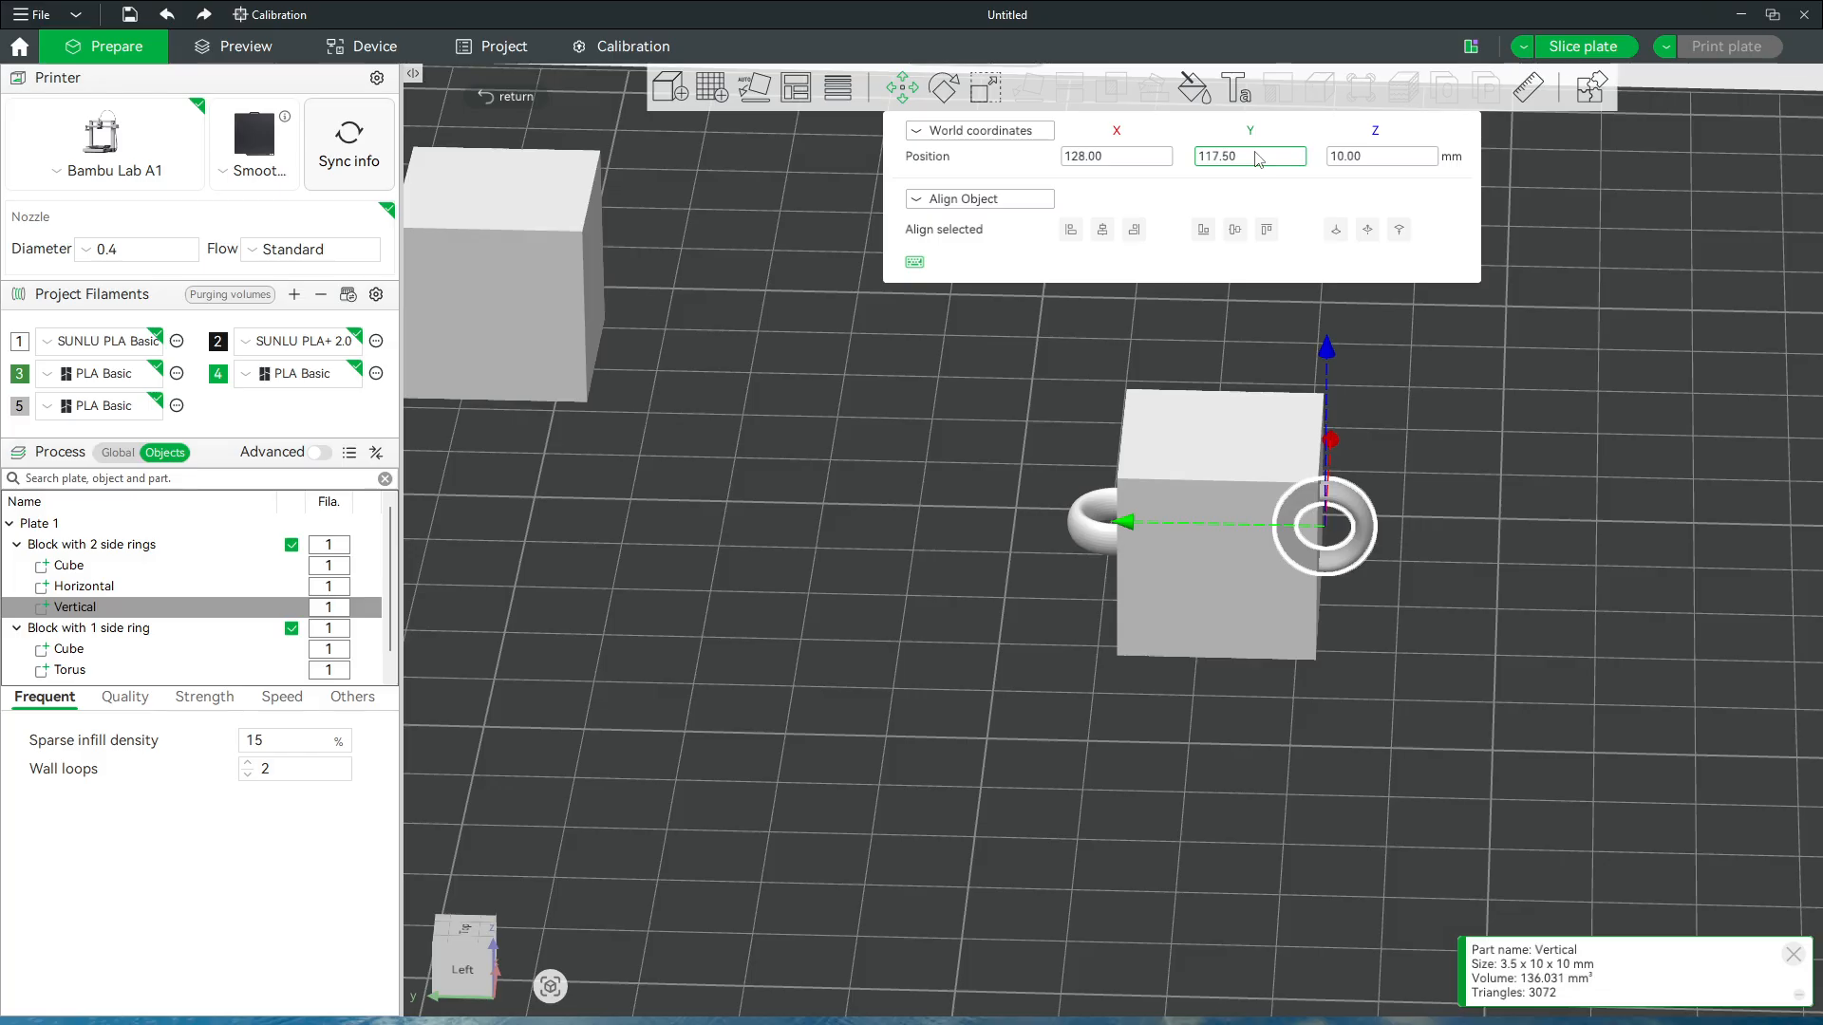
click(89, 547)
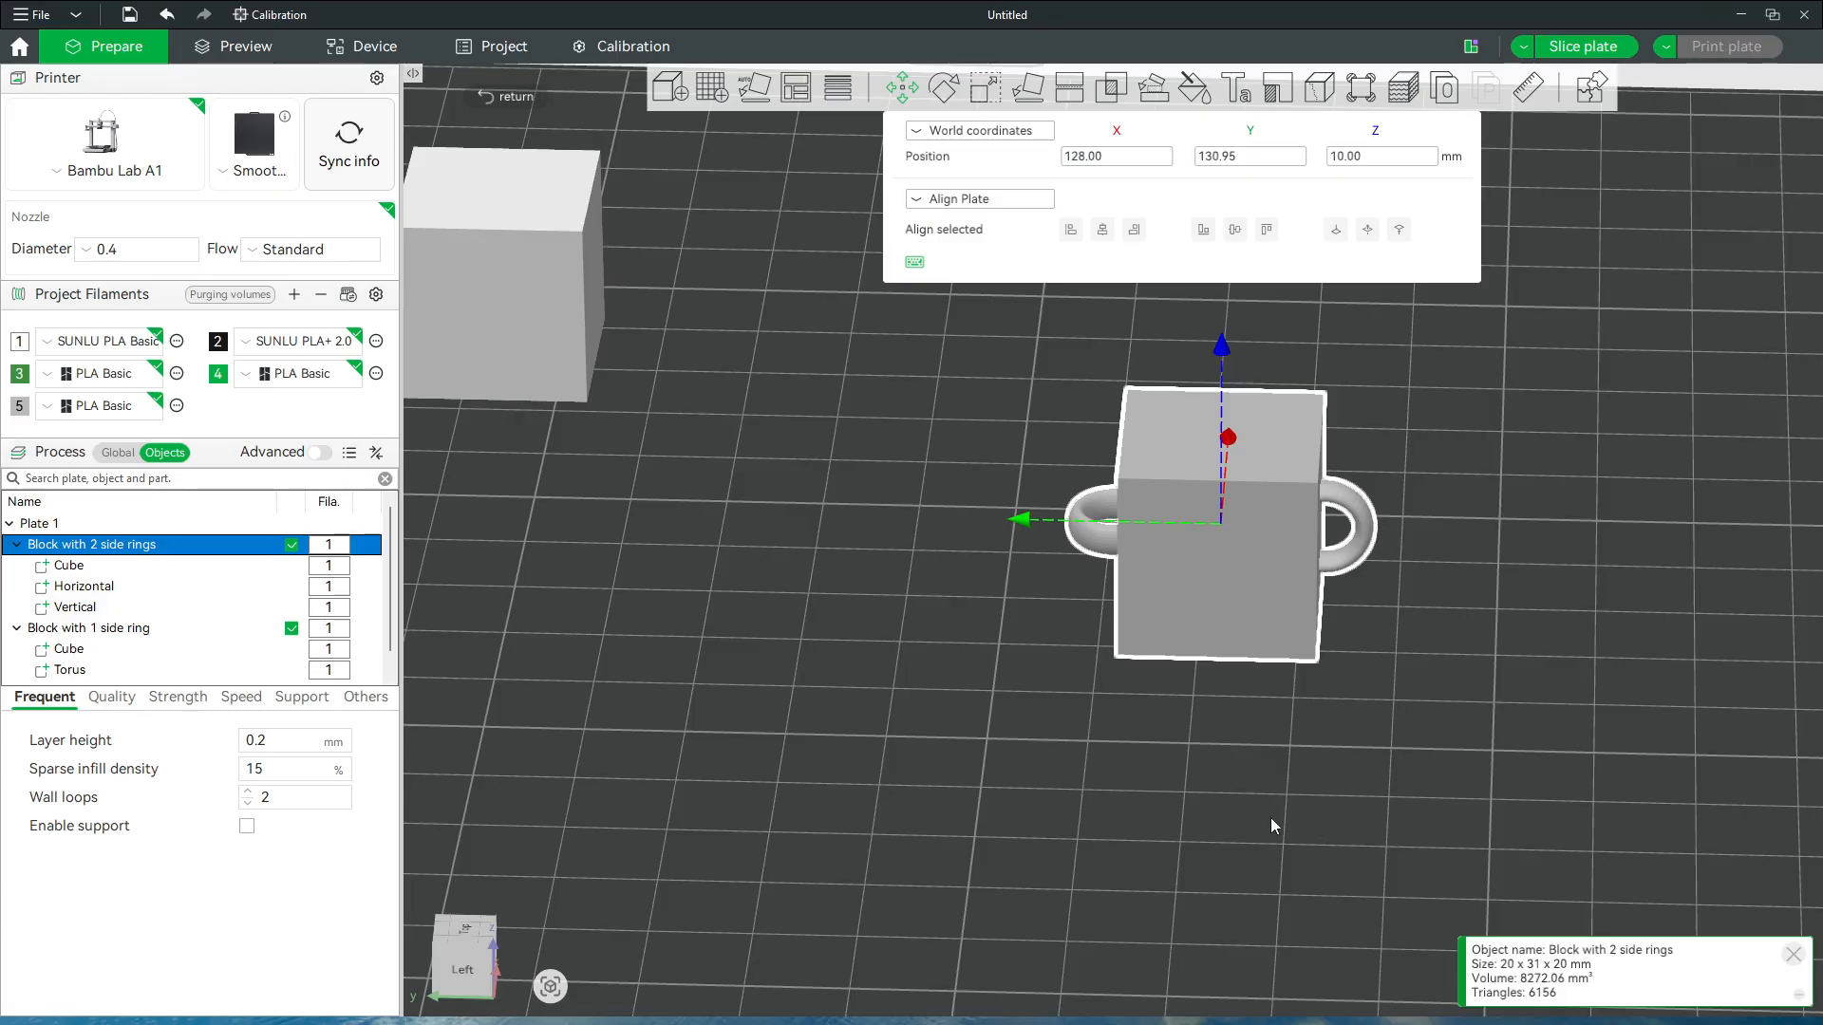
Merge the parts of the two-ring block and of the one-ring block into single meshes with Mesh boolean
click(526, 97)
drag(621, 247, 826, 706)
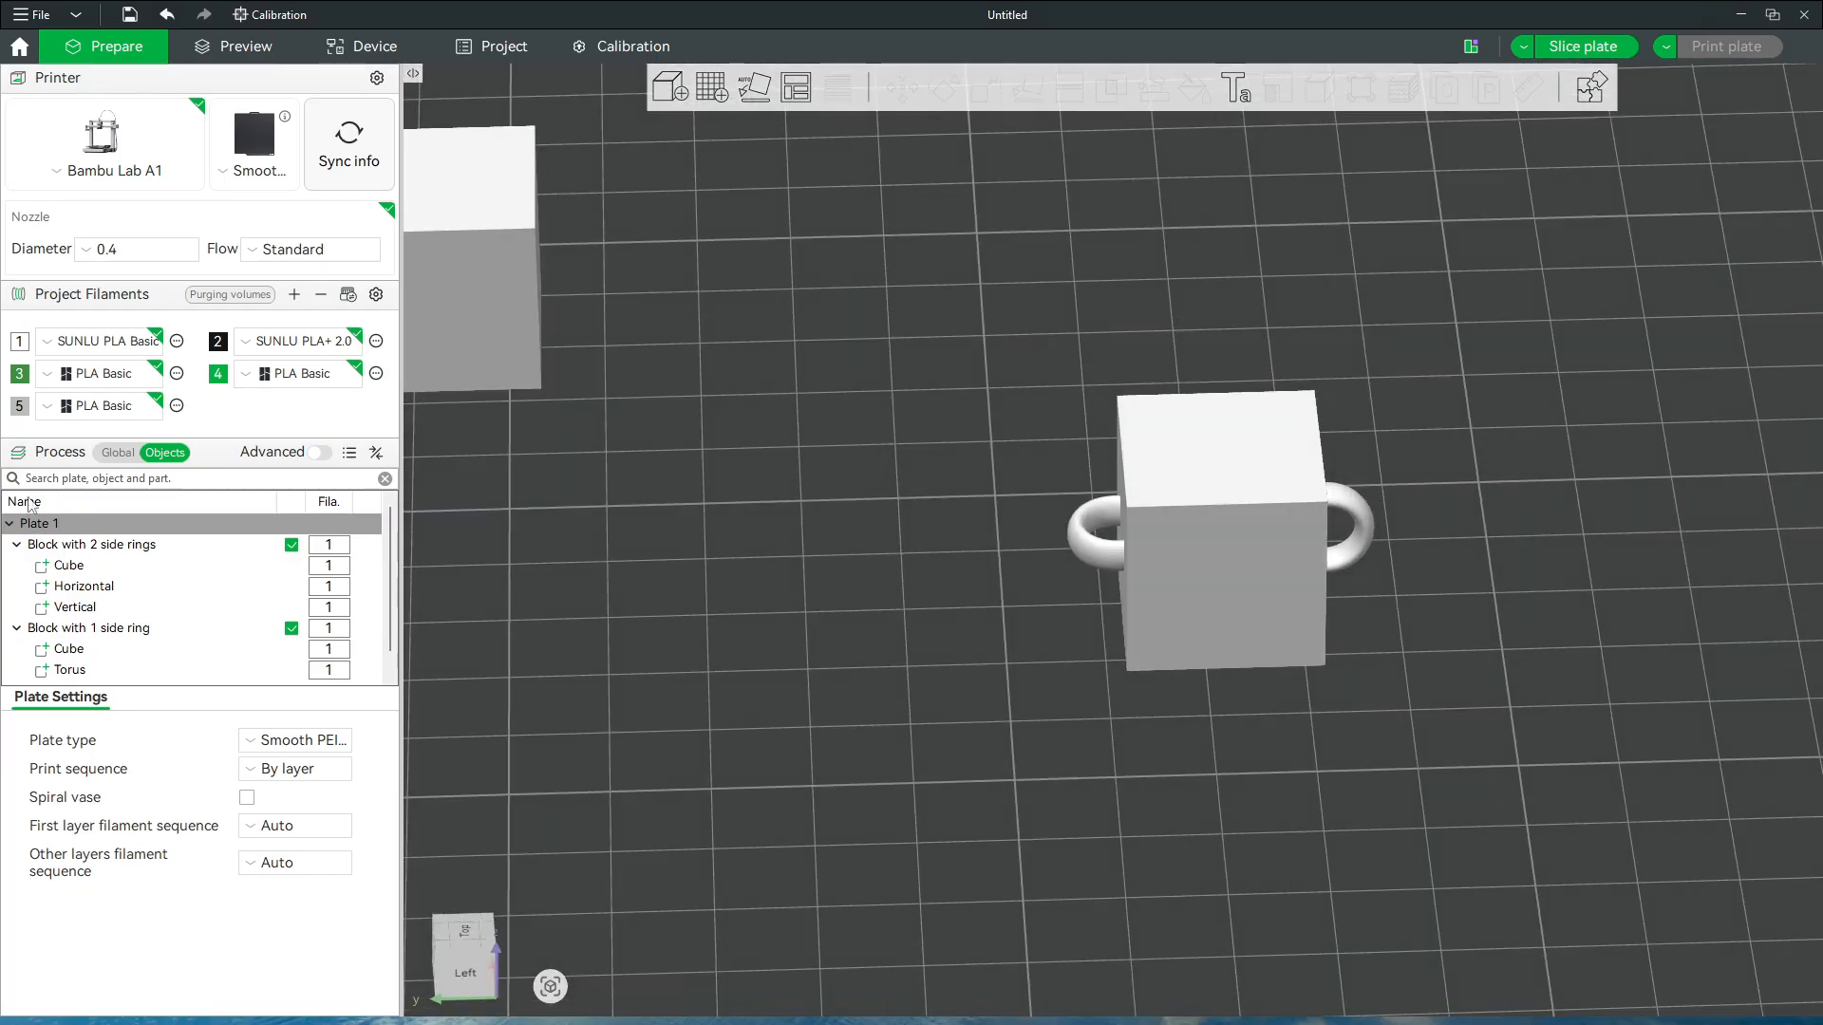
right_click(99, 548)
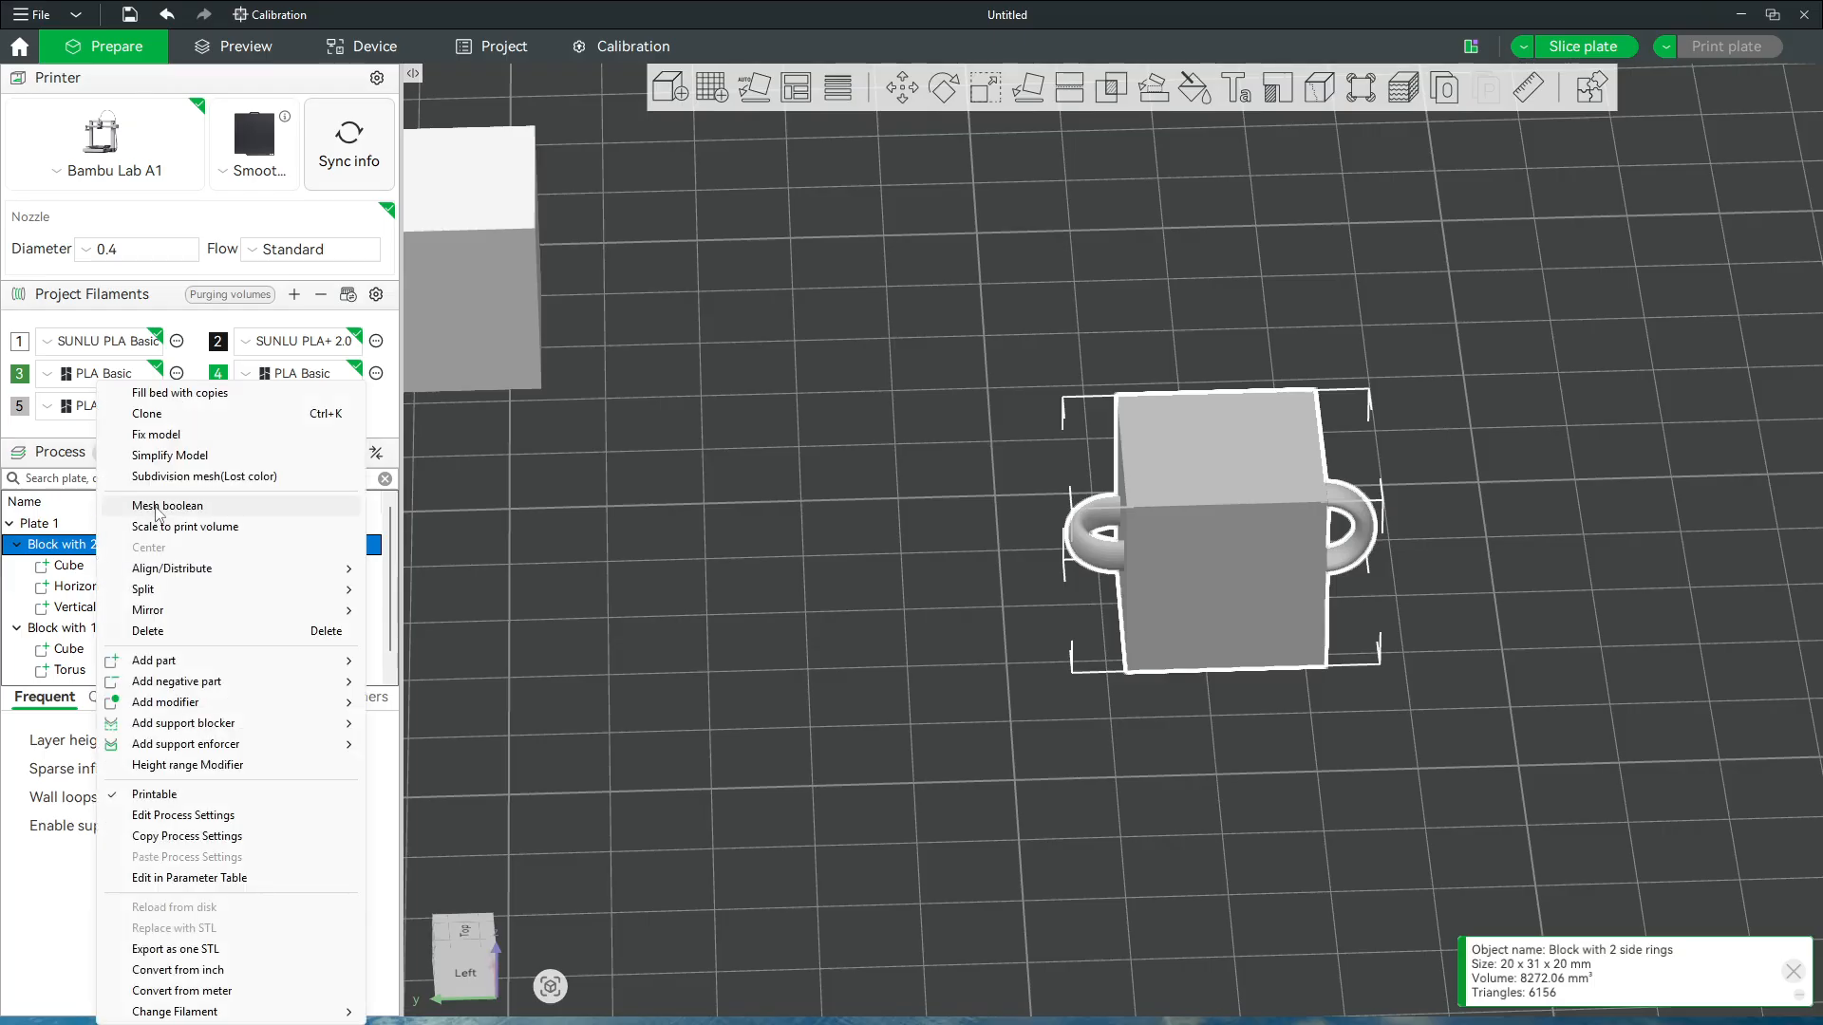
click(448, 570)
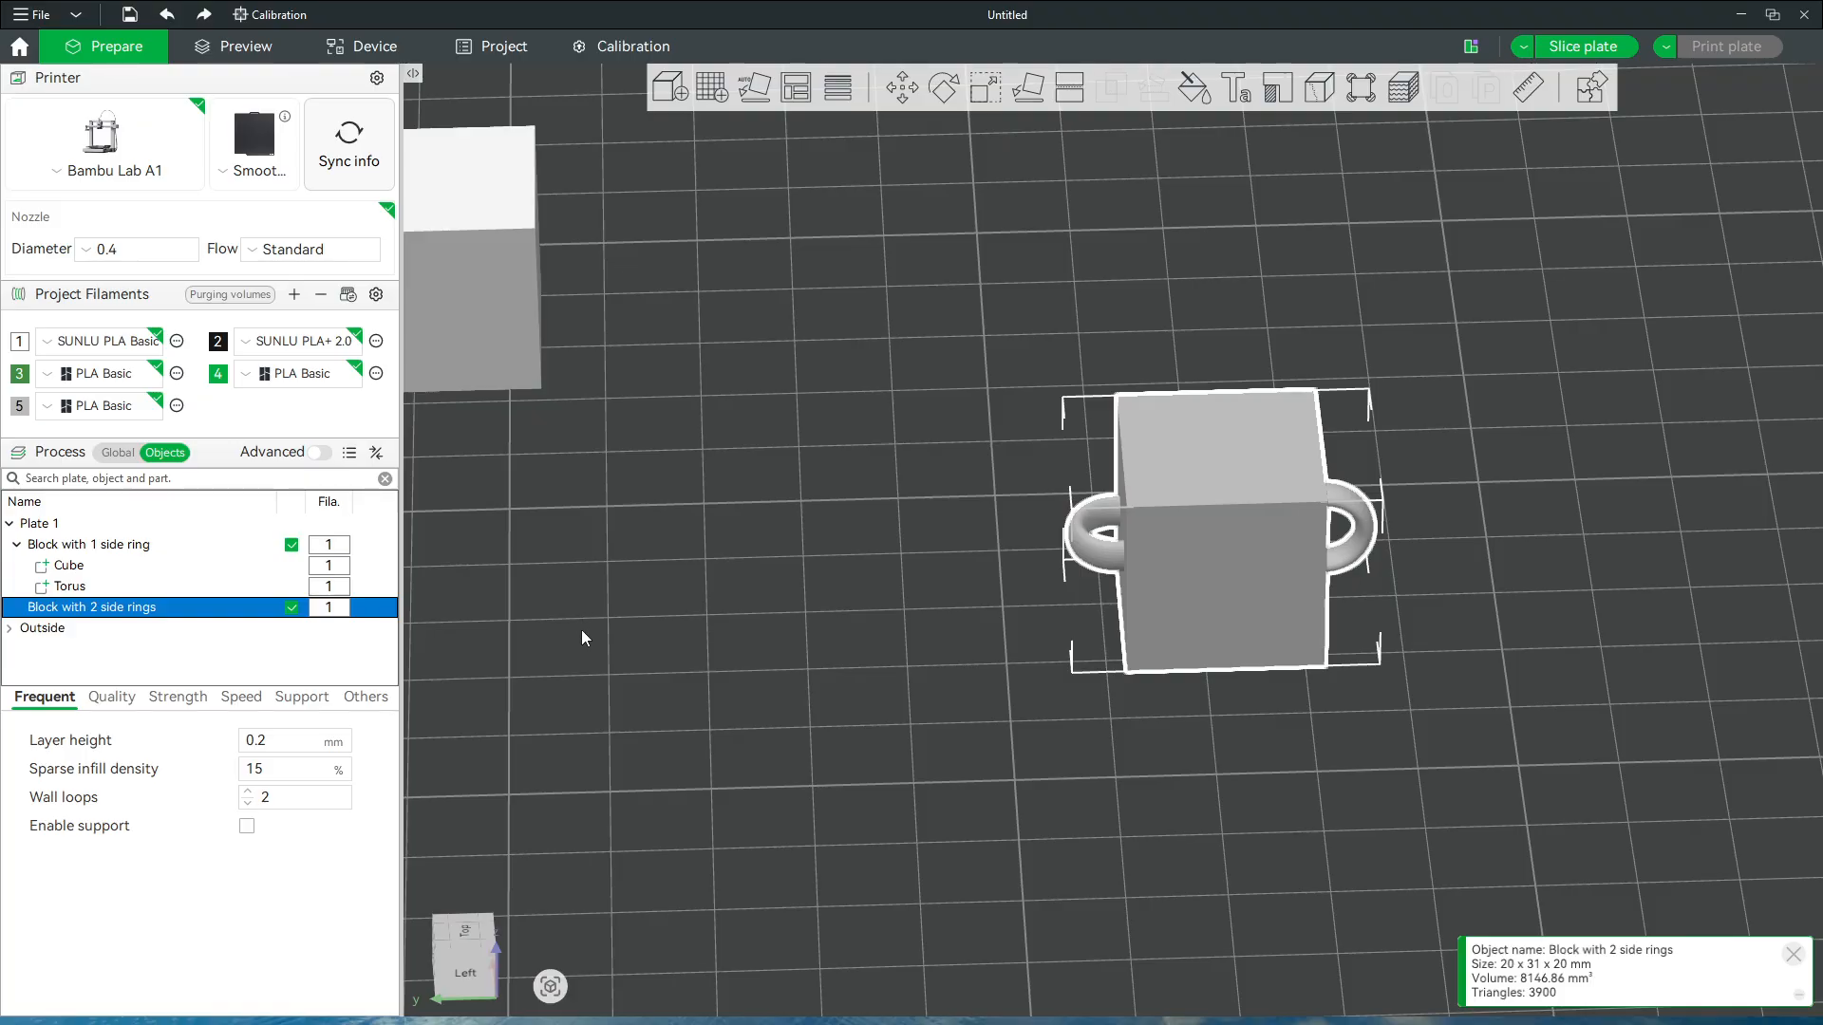
right_click(83, 549)
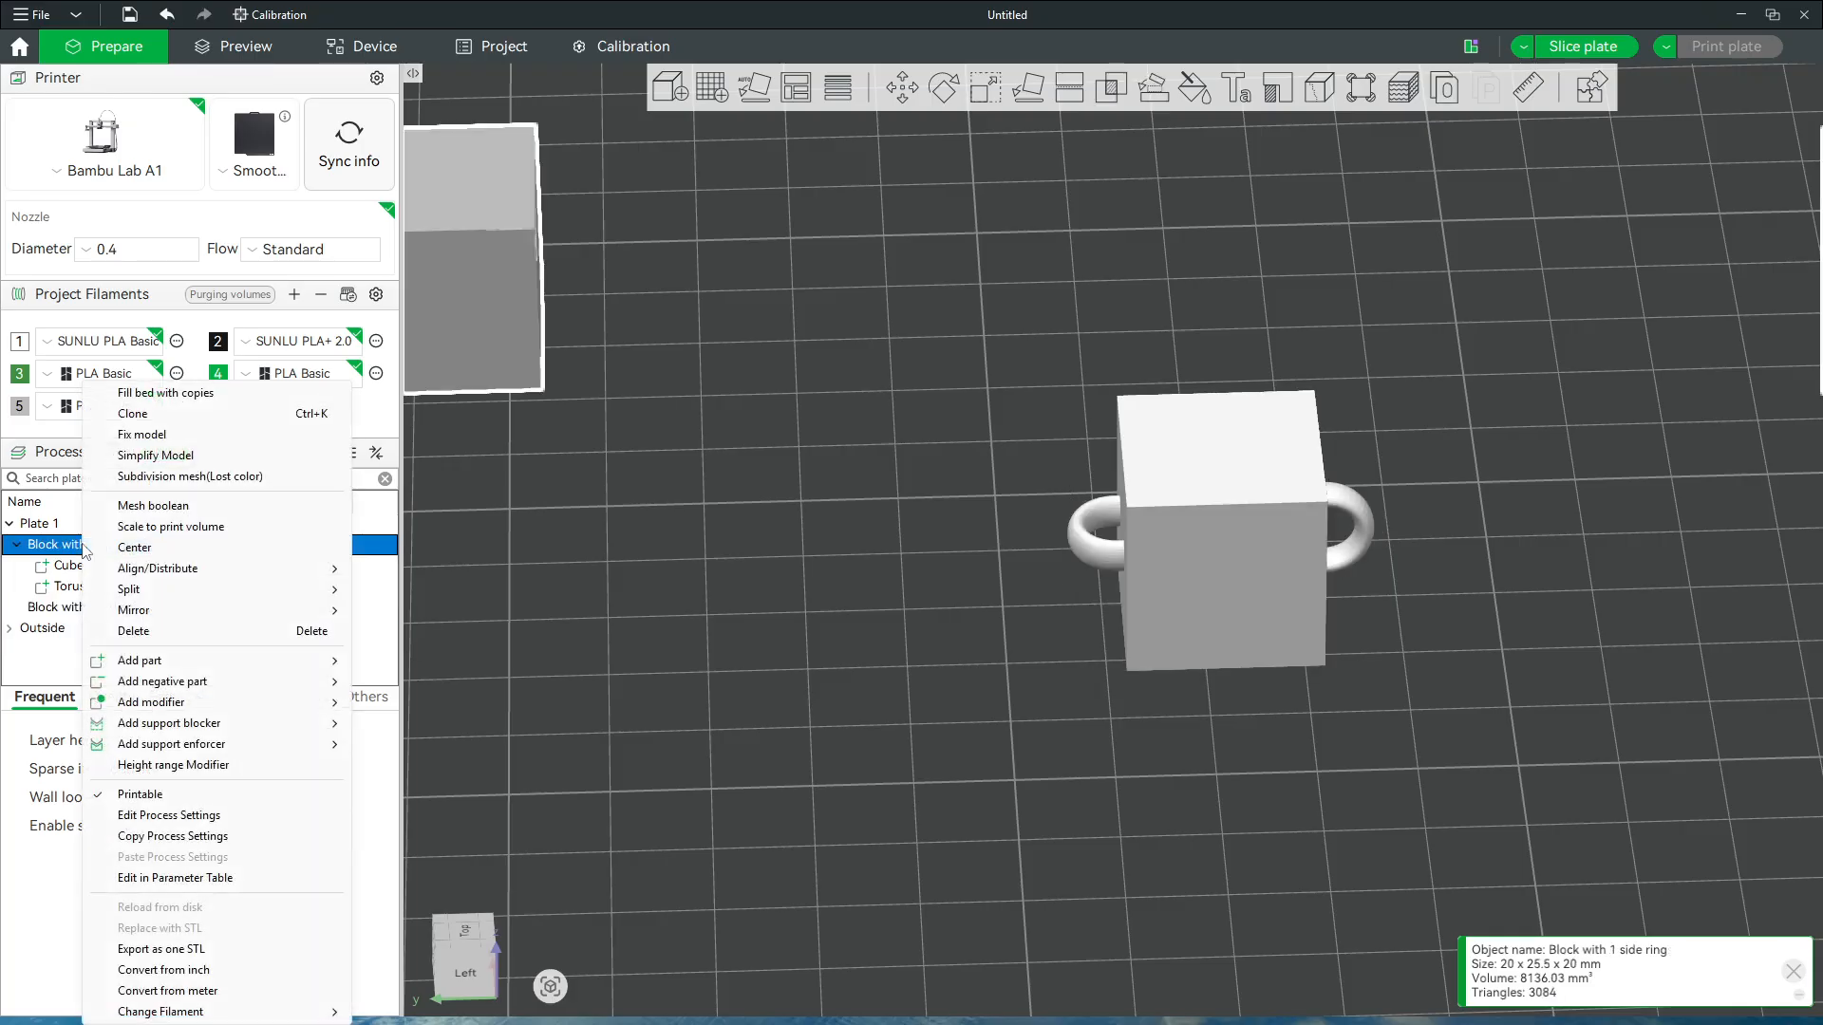
click(174, 506)
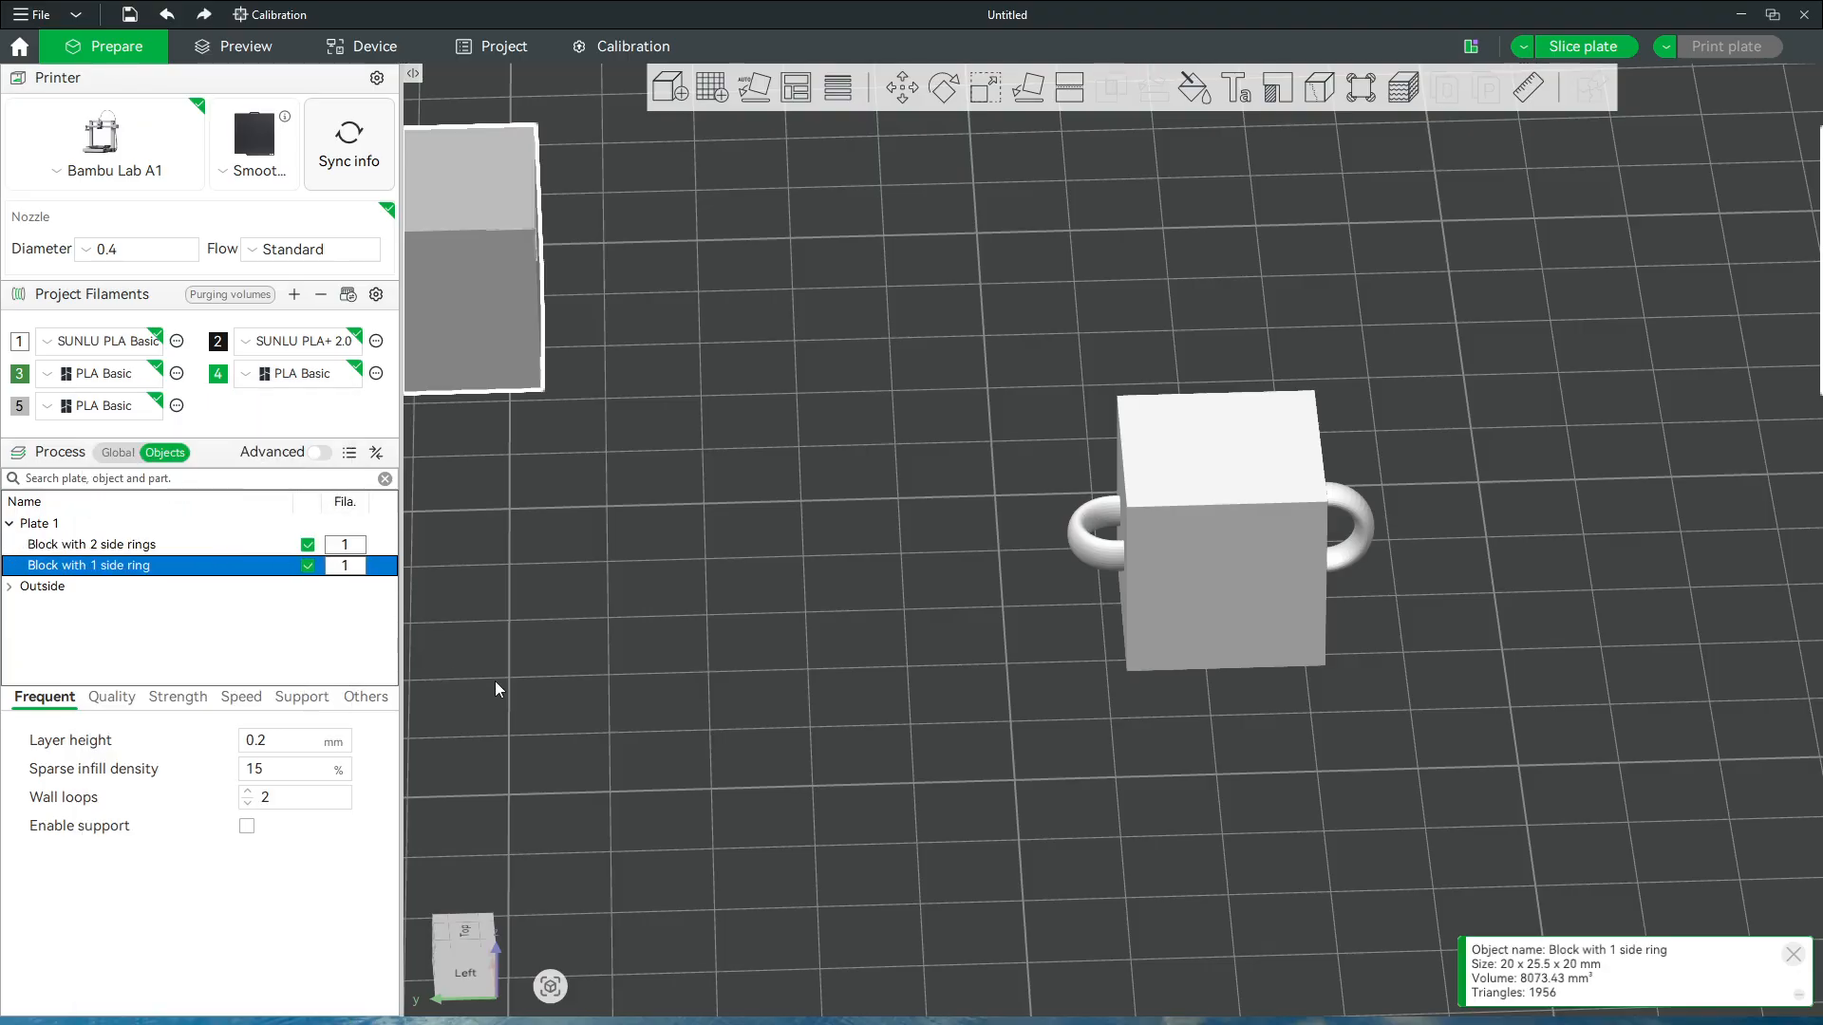
drag(663, 691, 663, 693)
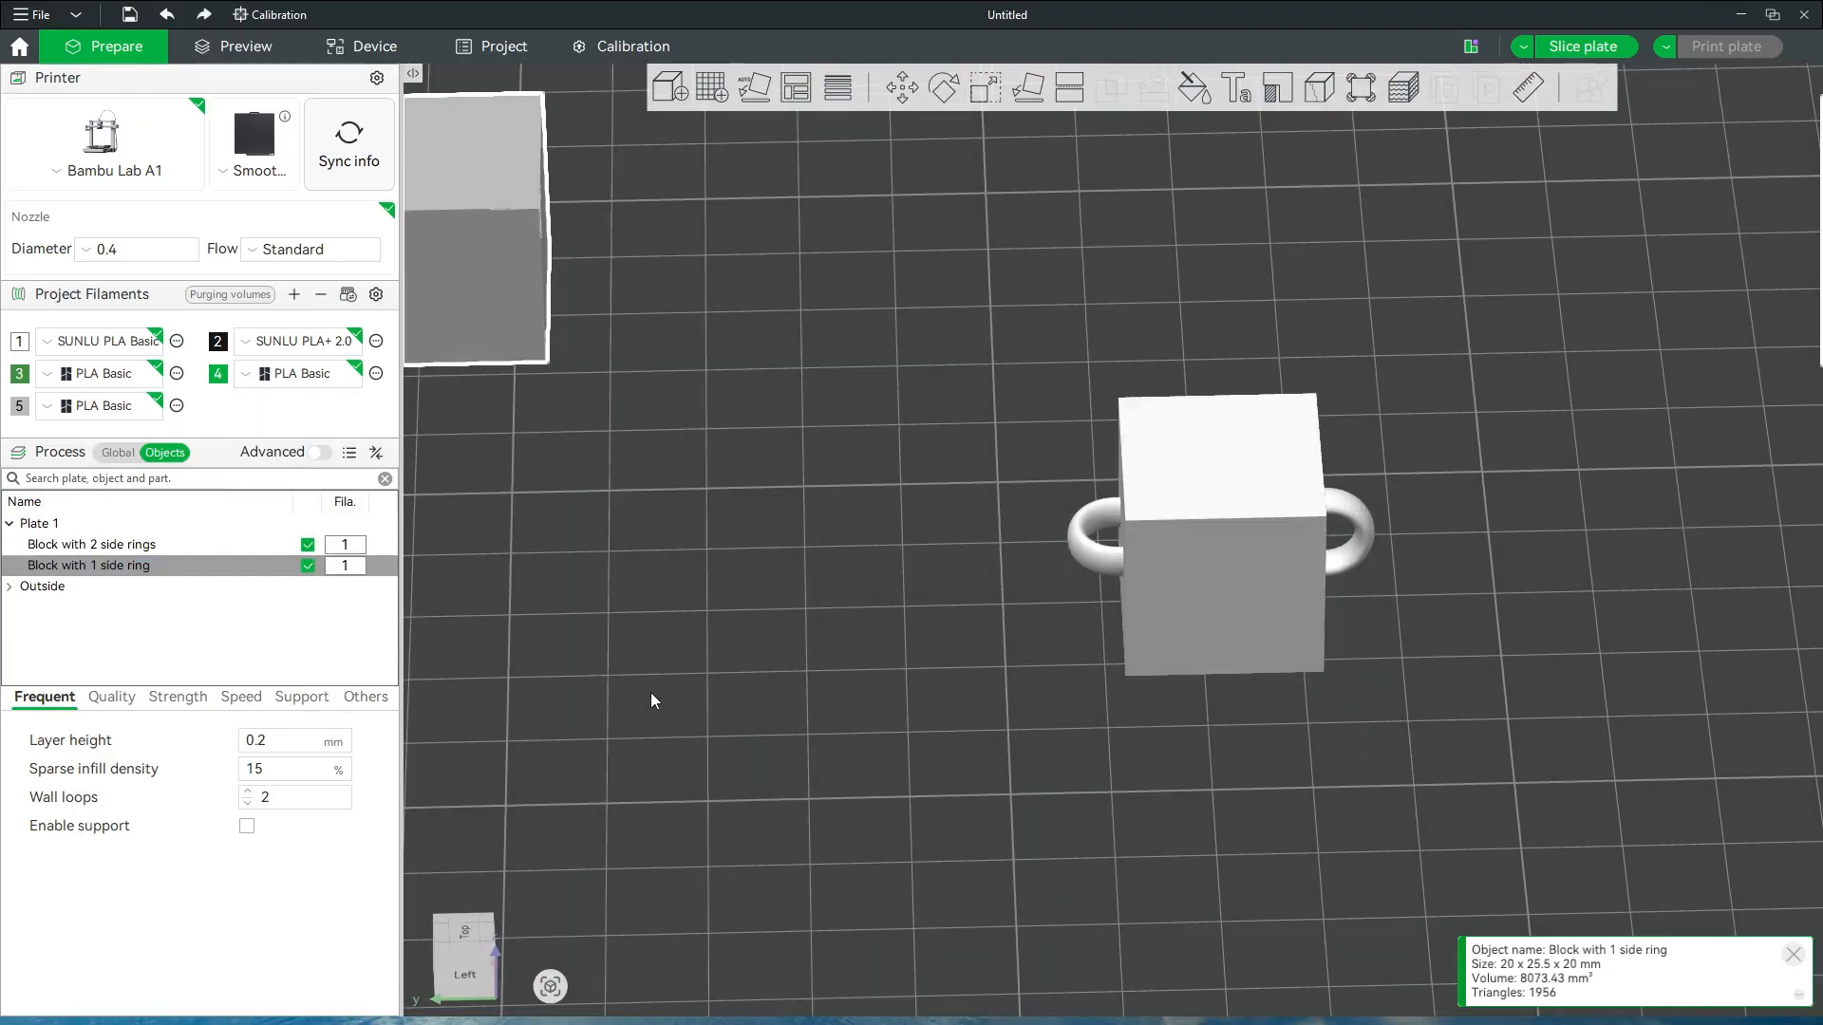
Clone the two-ring block once and center the copy on the plate
click(1198, 554)
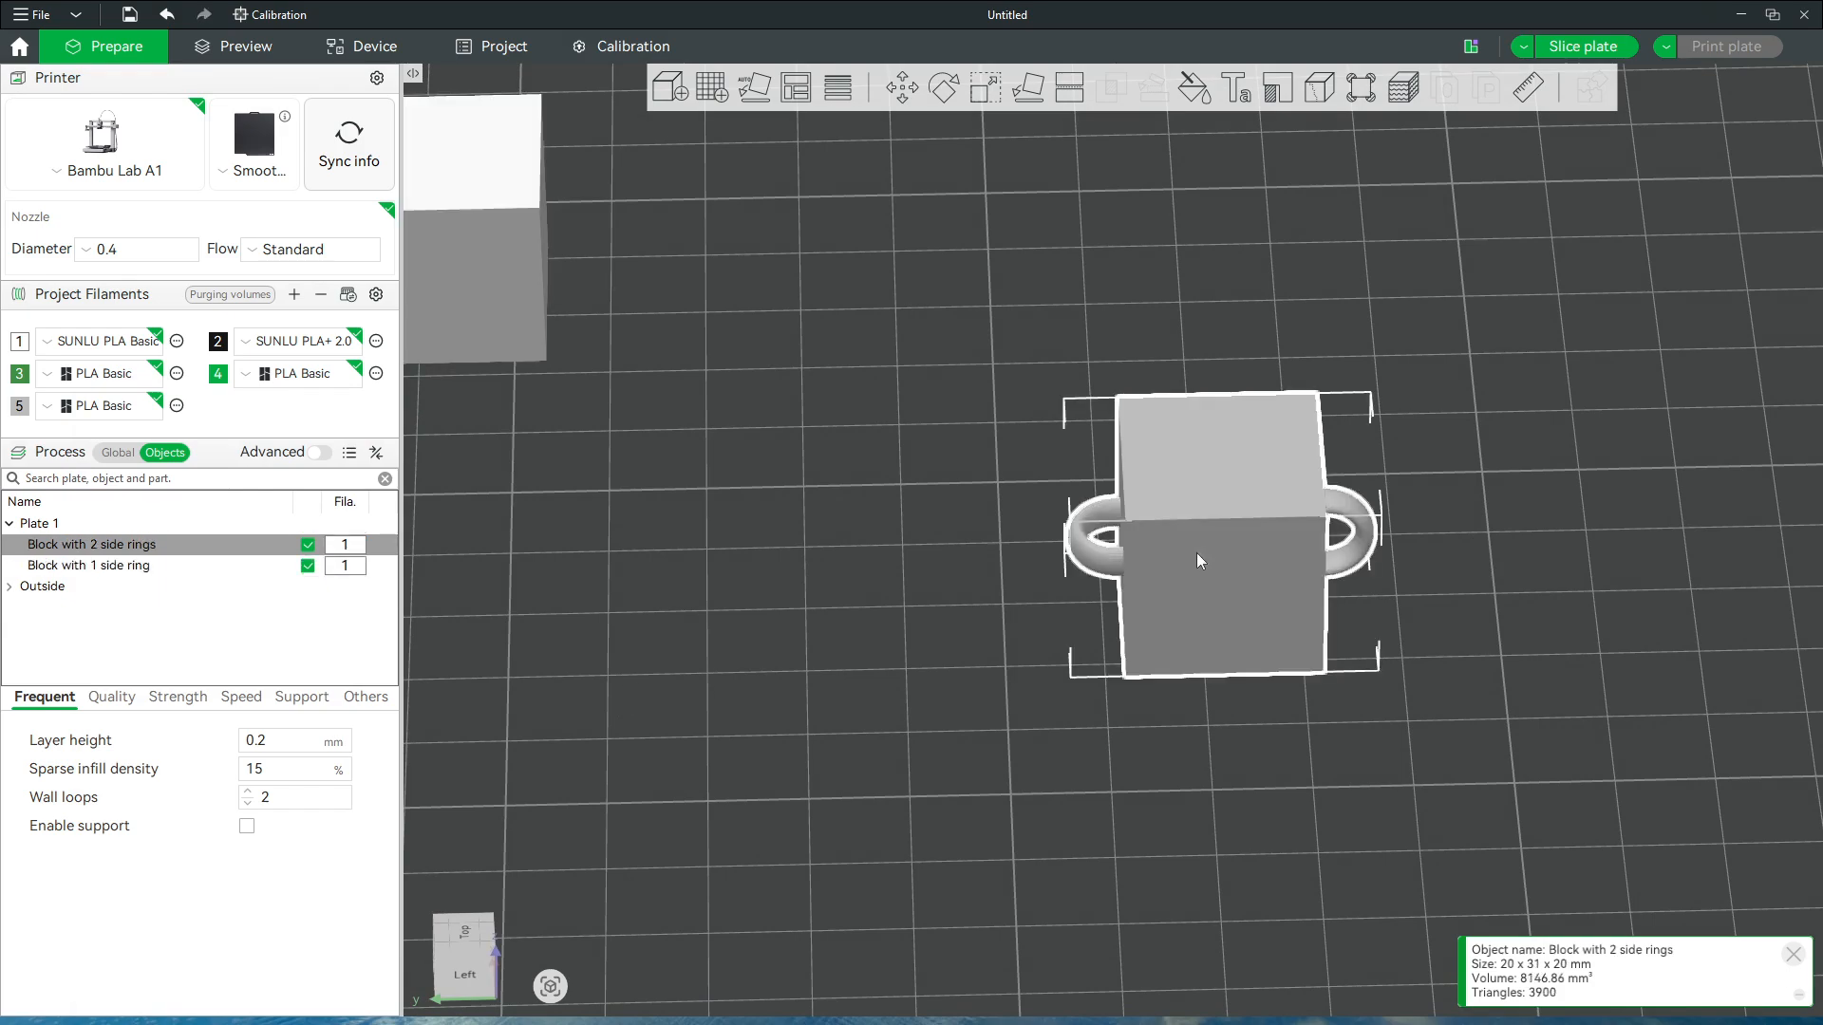
key(ctrl+k)
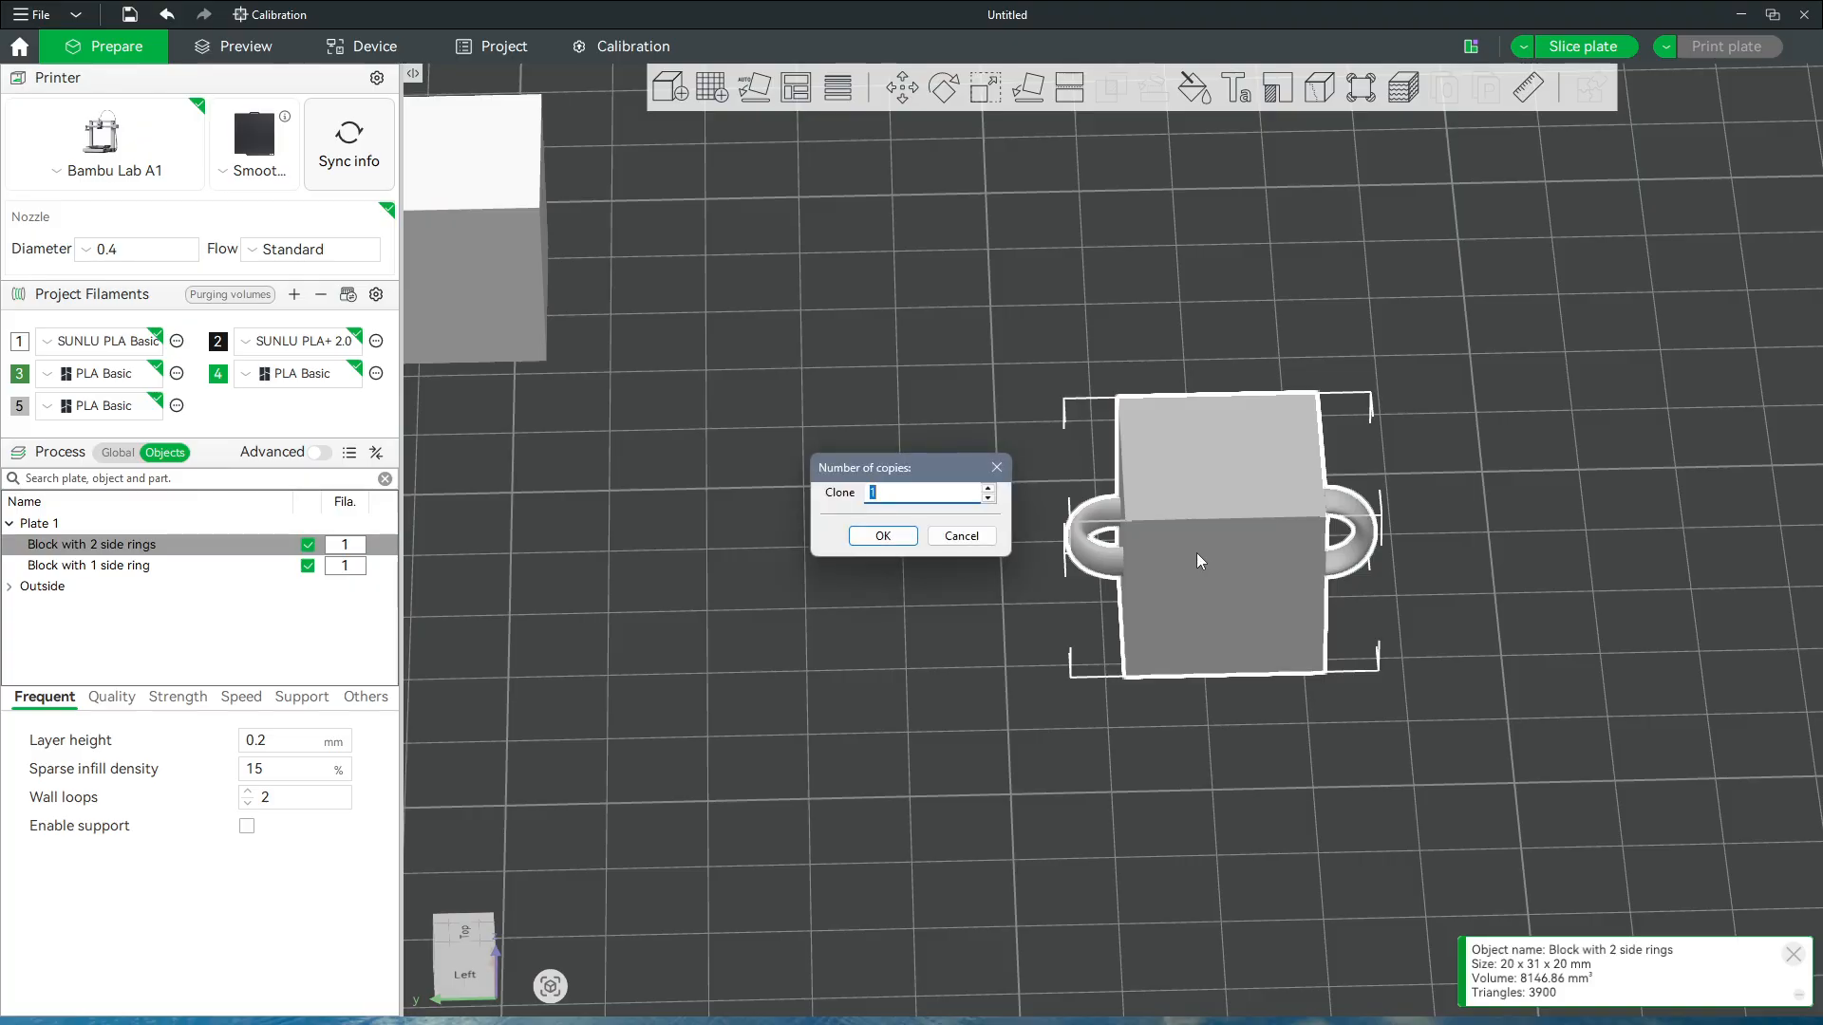
key(Return)
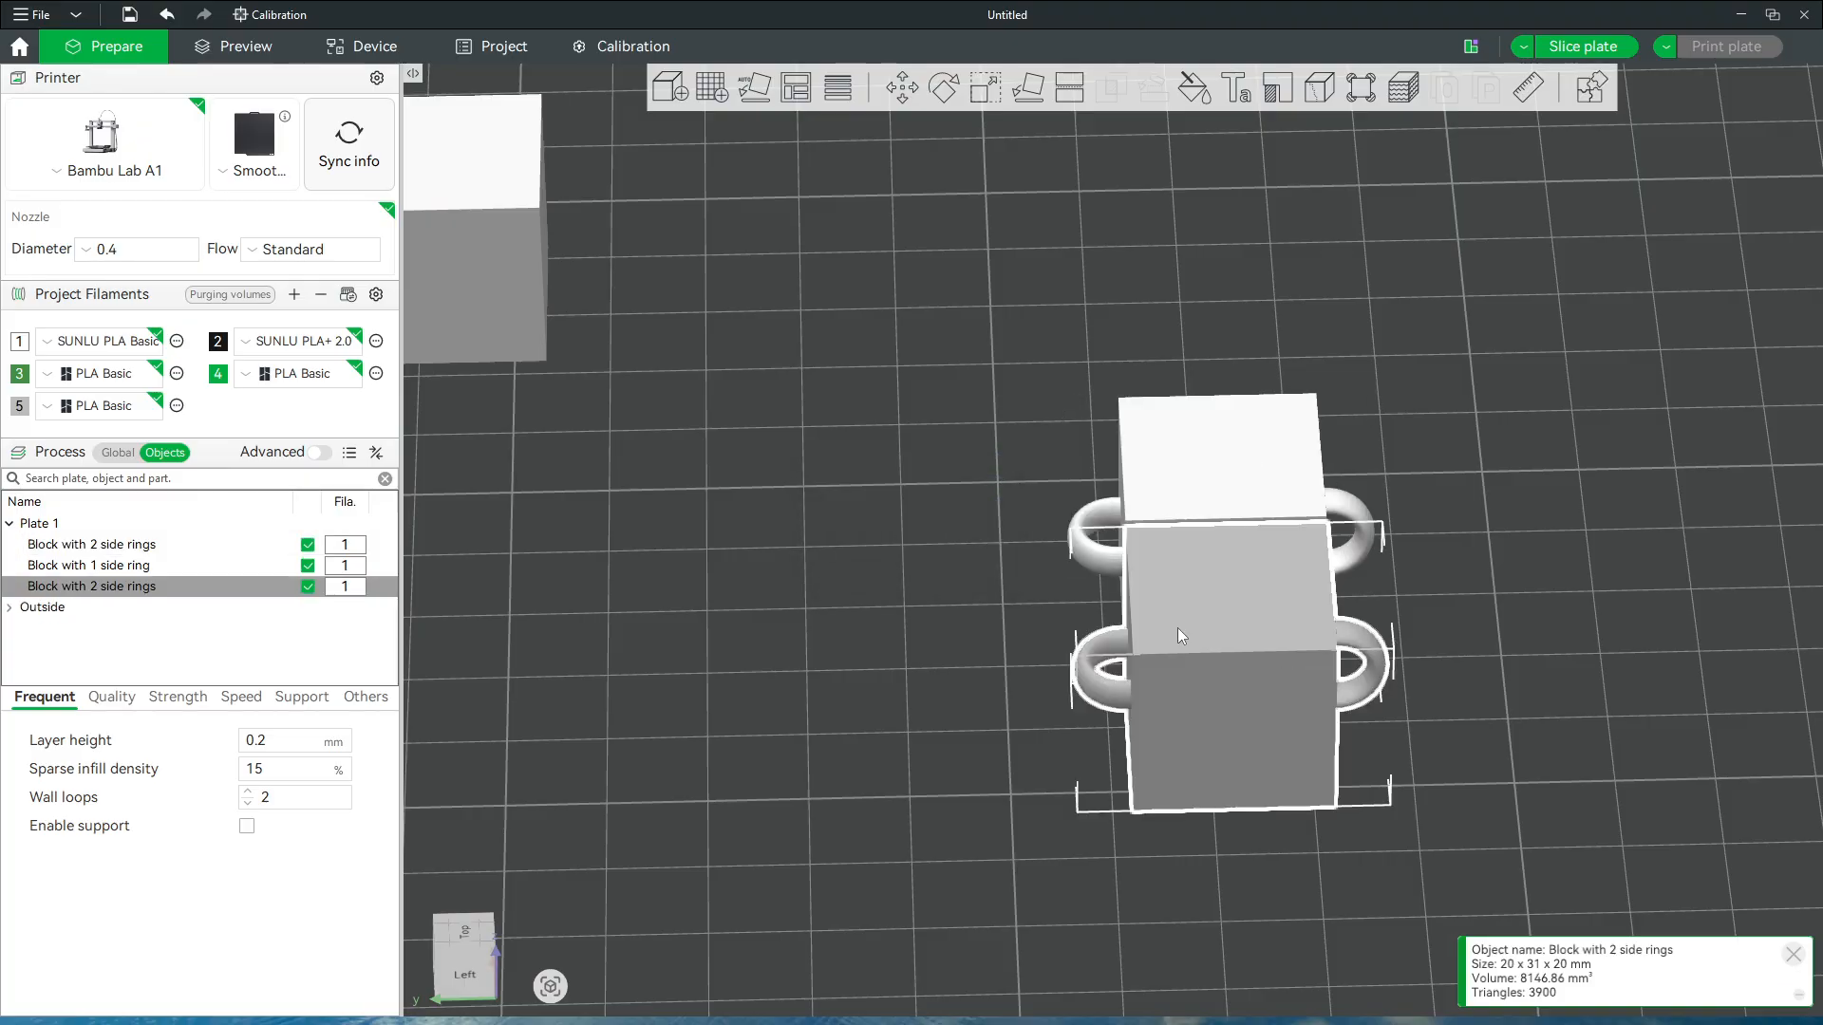
right_click(1216, 646)
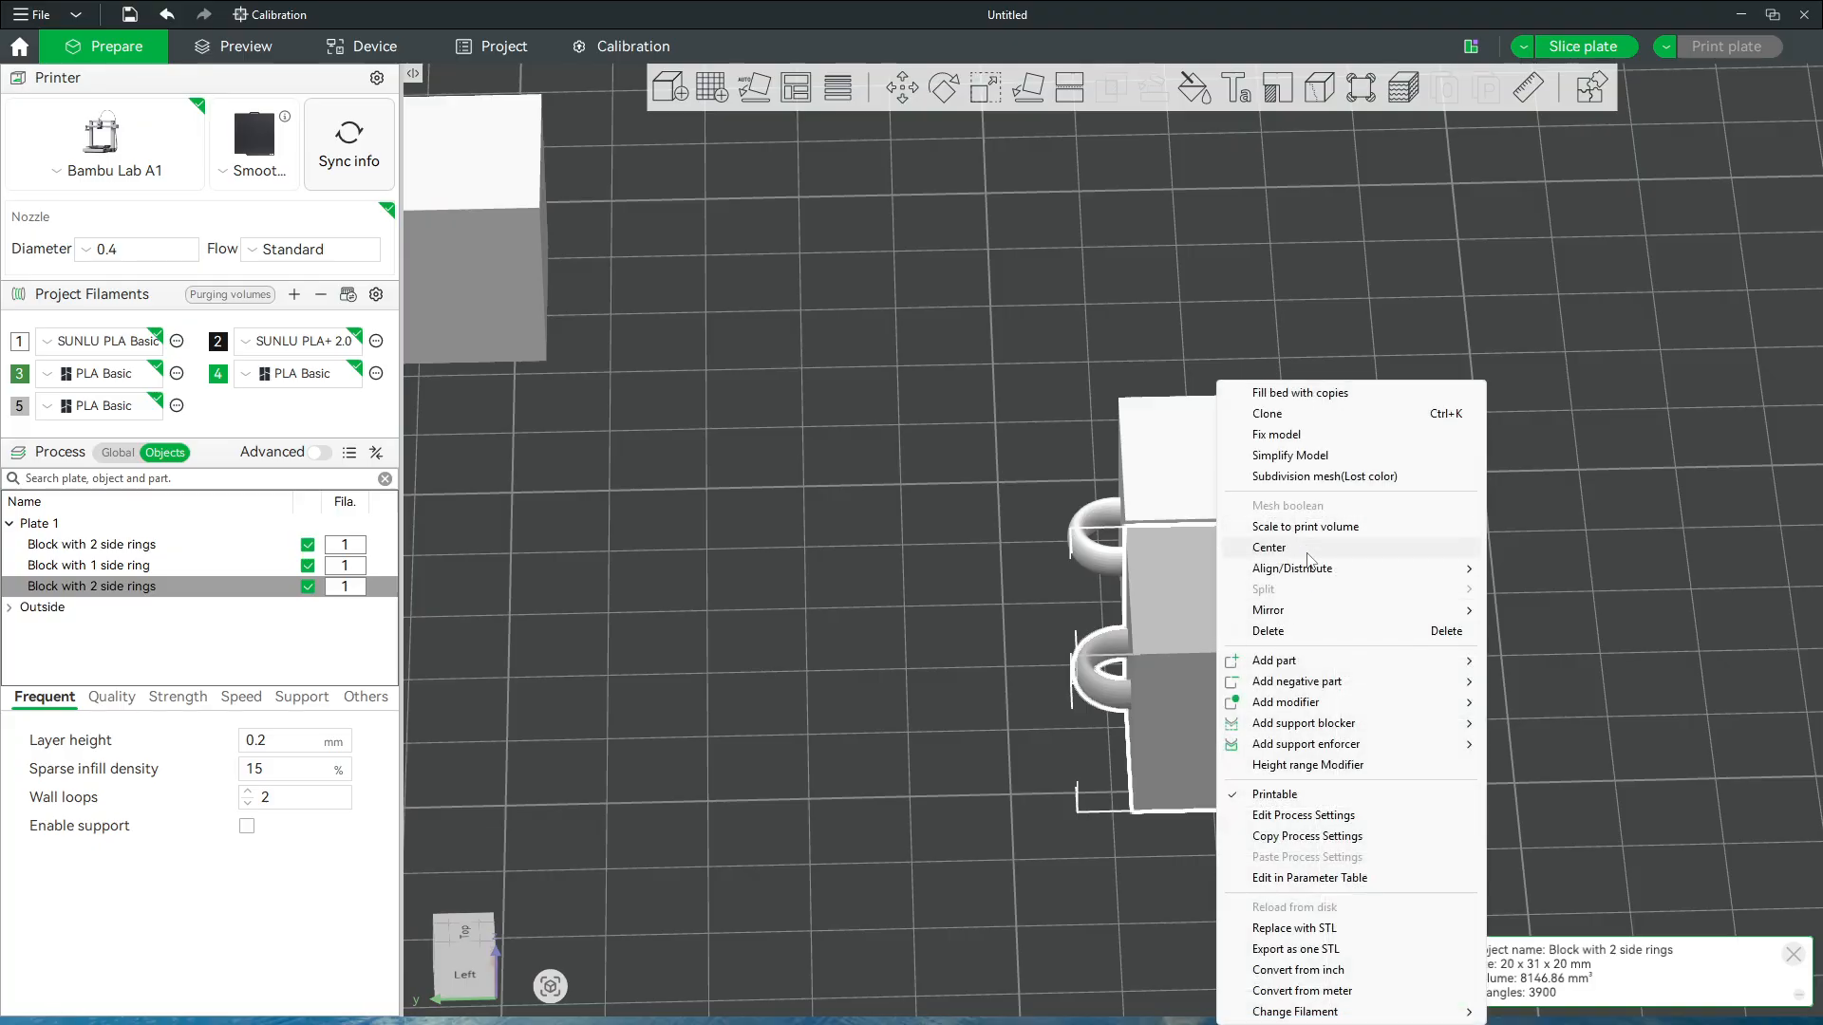
click(1270, 548)
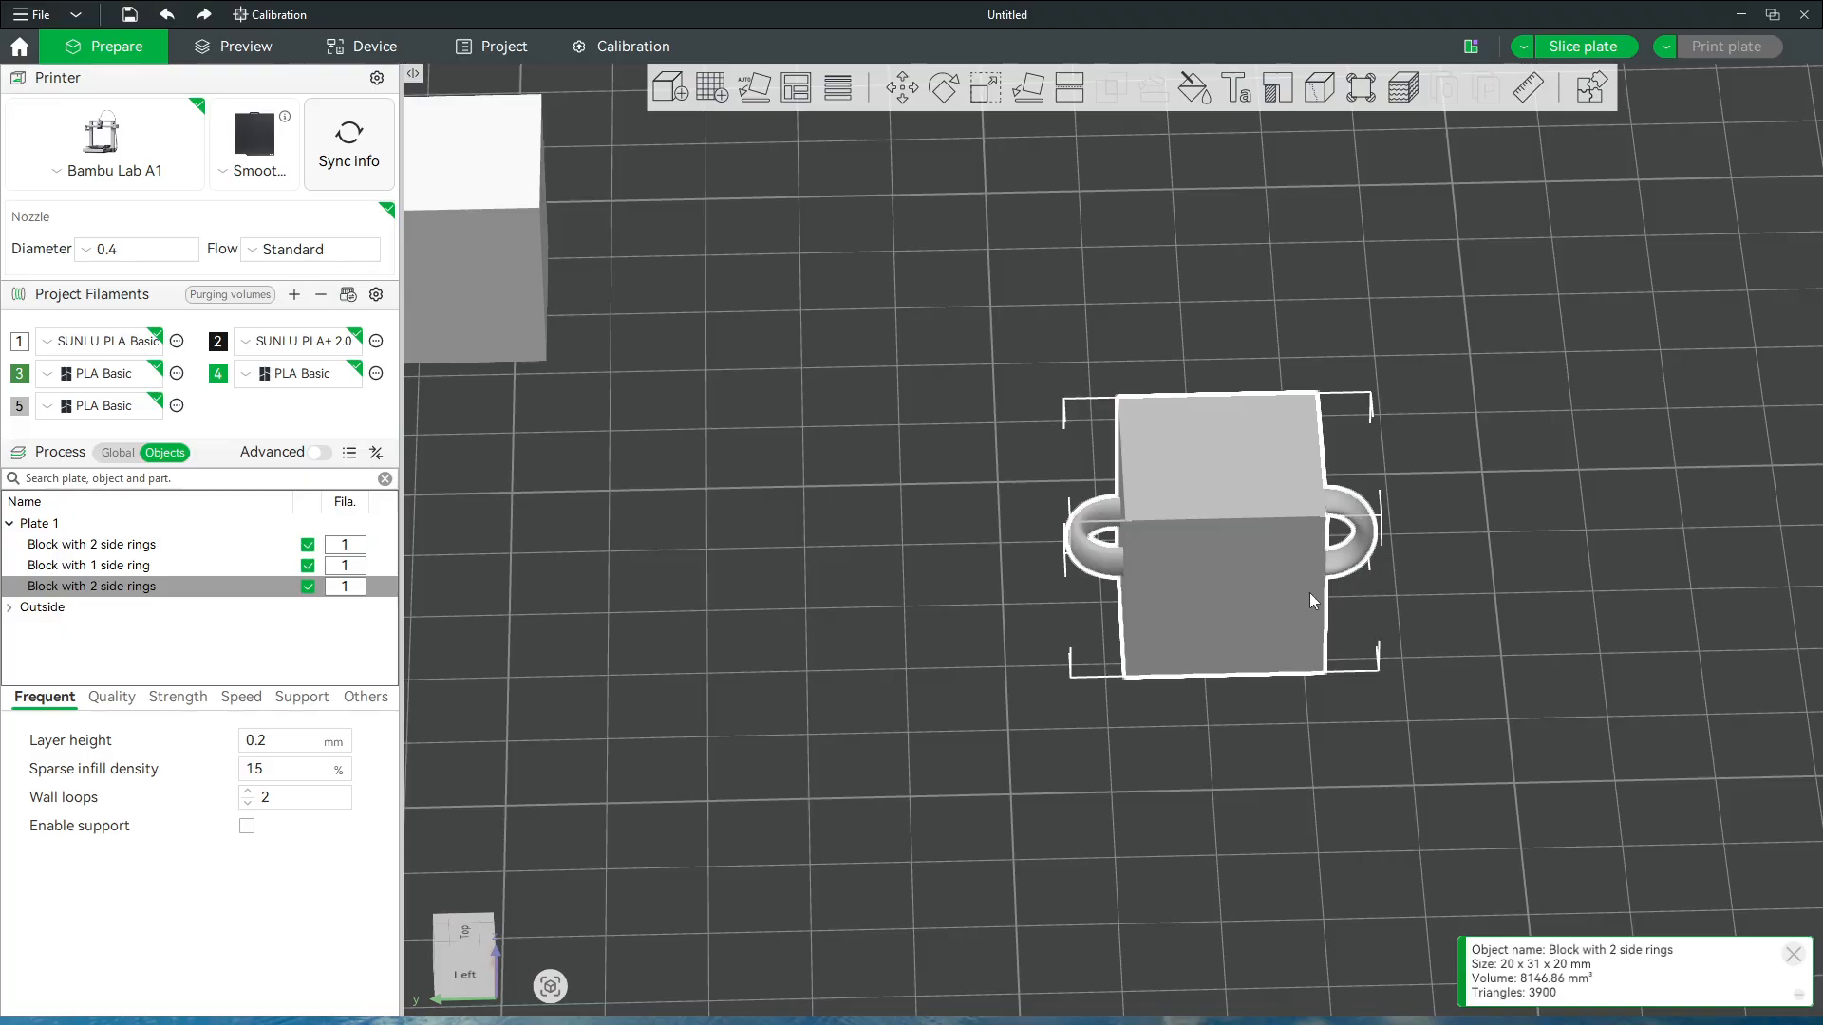
mouse_move(1220, 786)
mouse_down()
mouse_move(1210, 757)
mouse_move(1203, 776)
mouse_up()
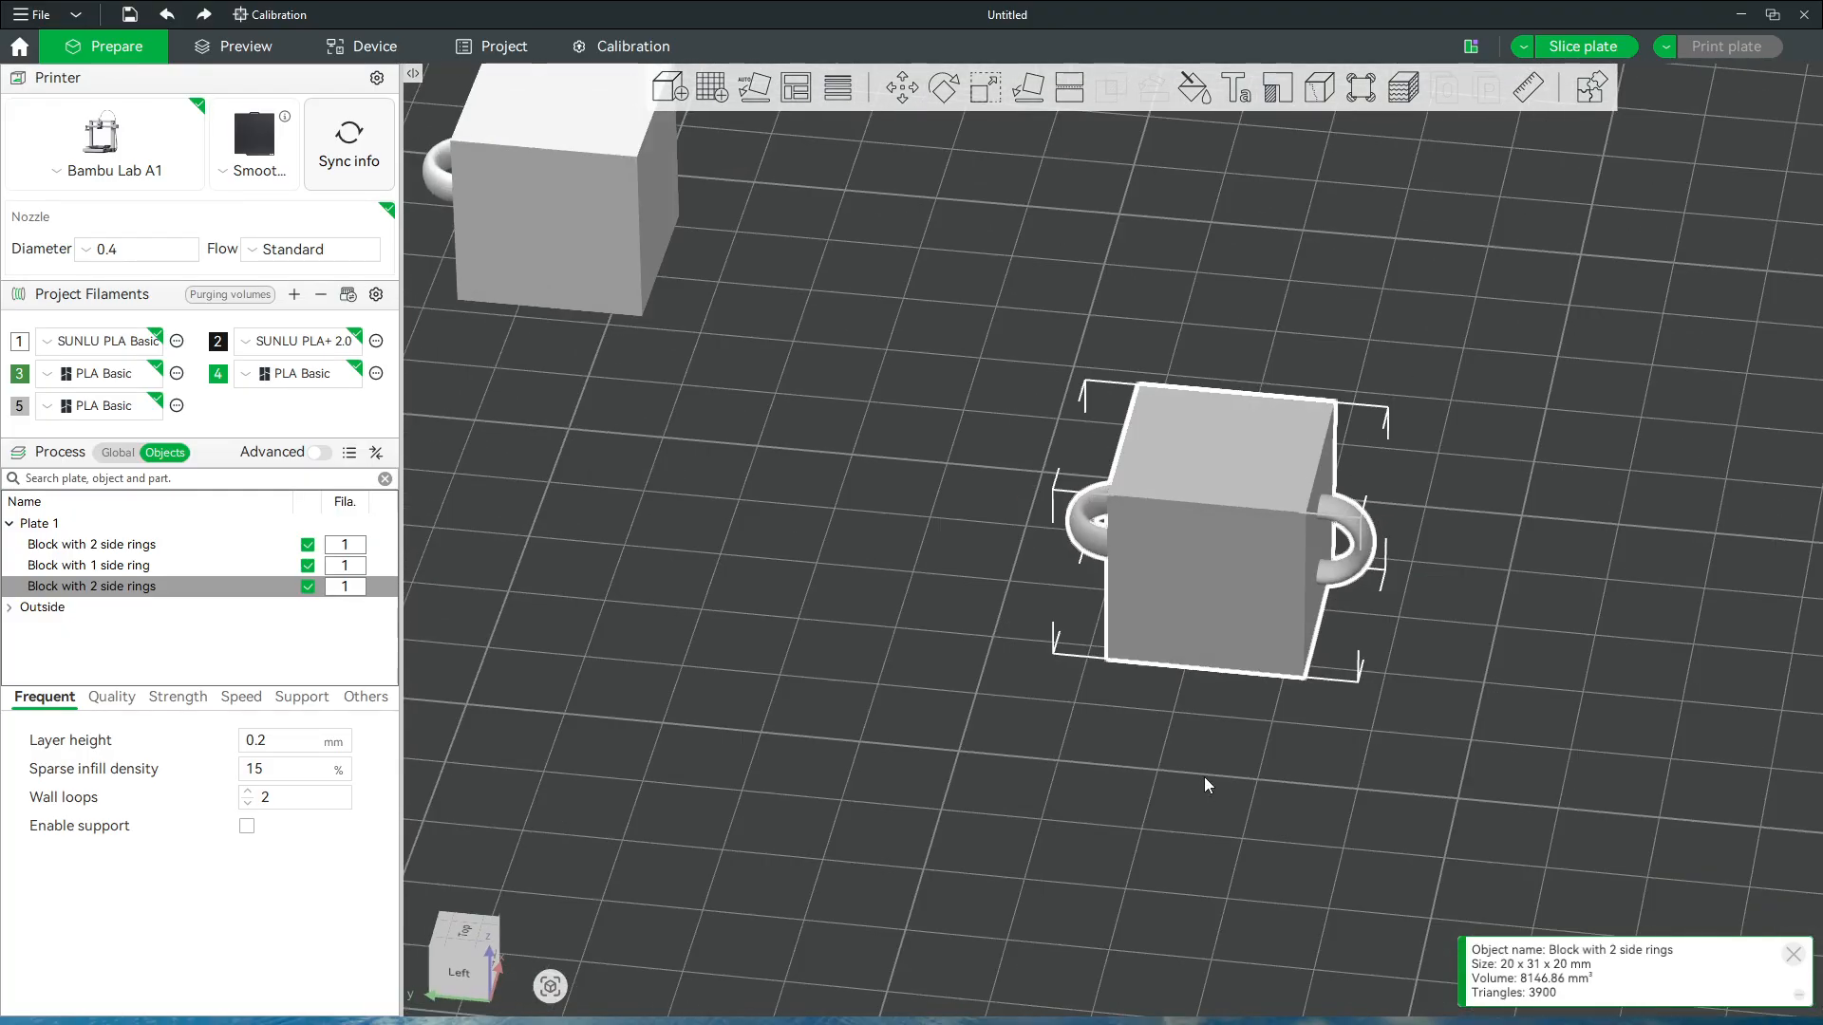
Check whether the Center option is available for each of the two overlapping two-ring blocks
click(103, 547)
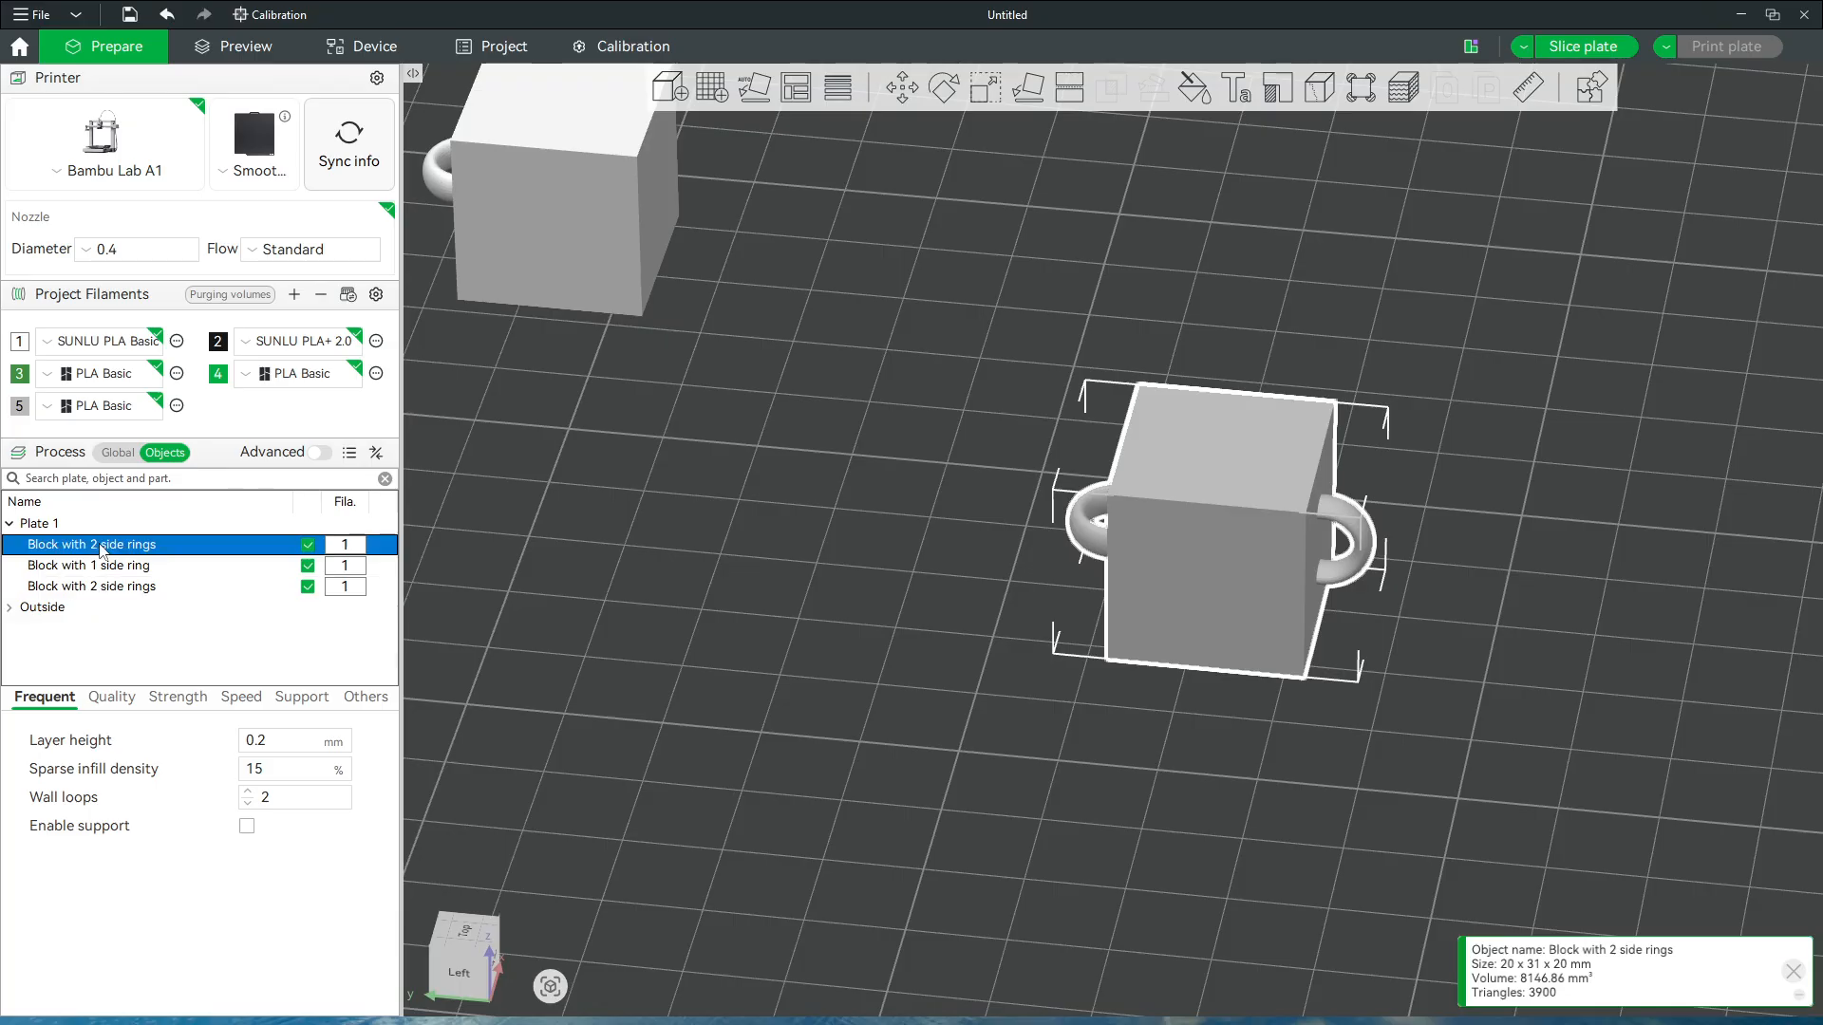
right_click(102, 548)
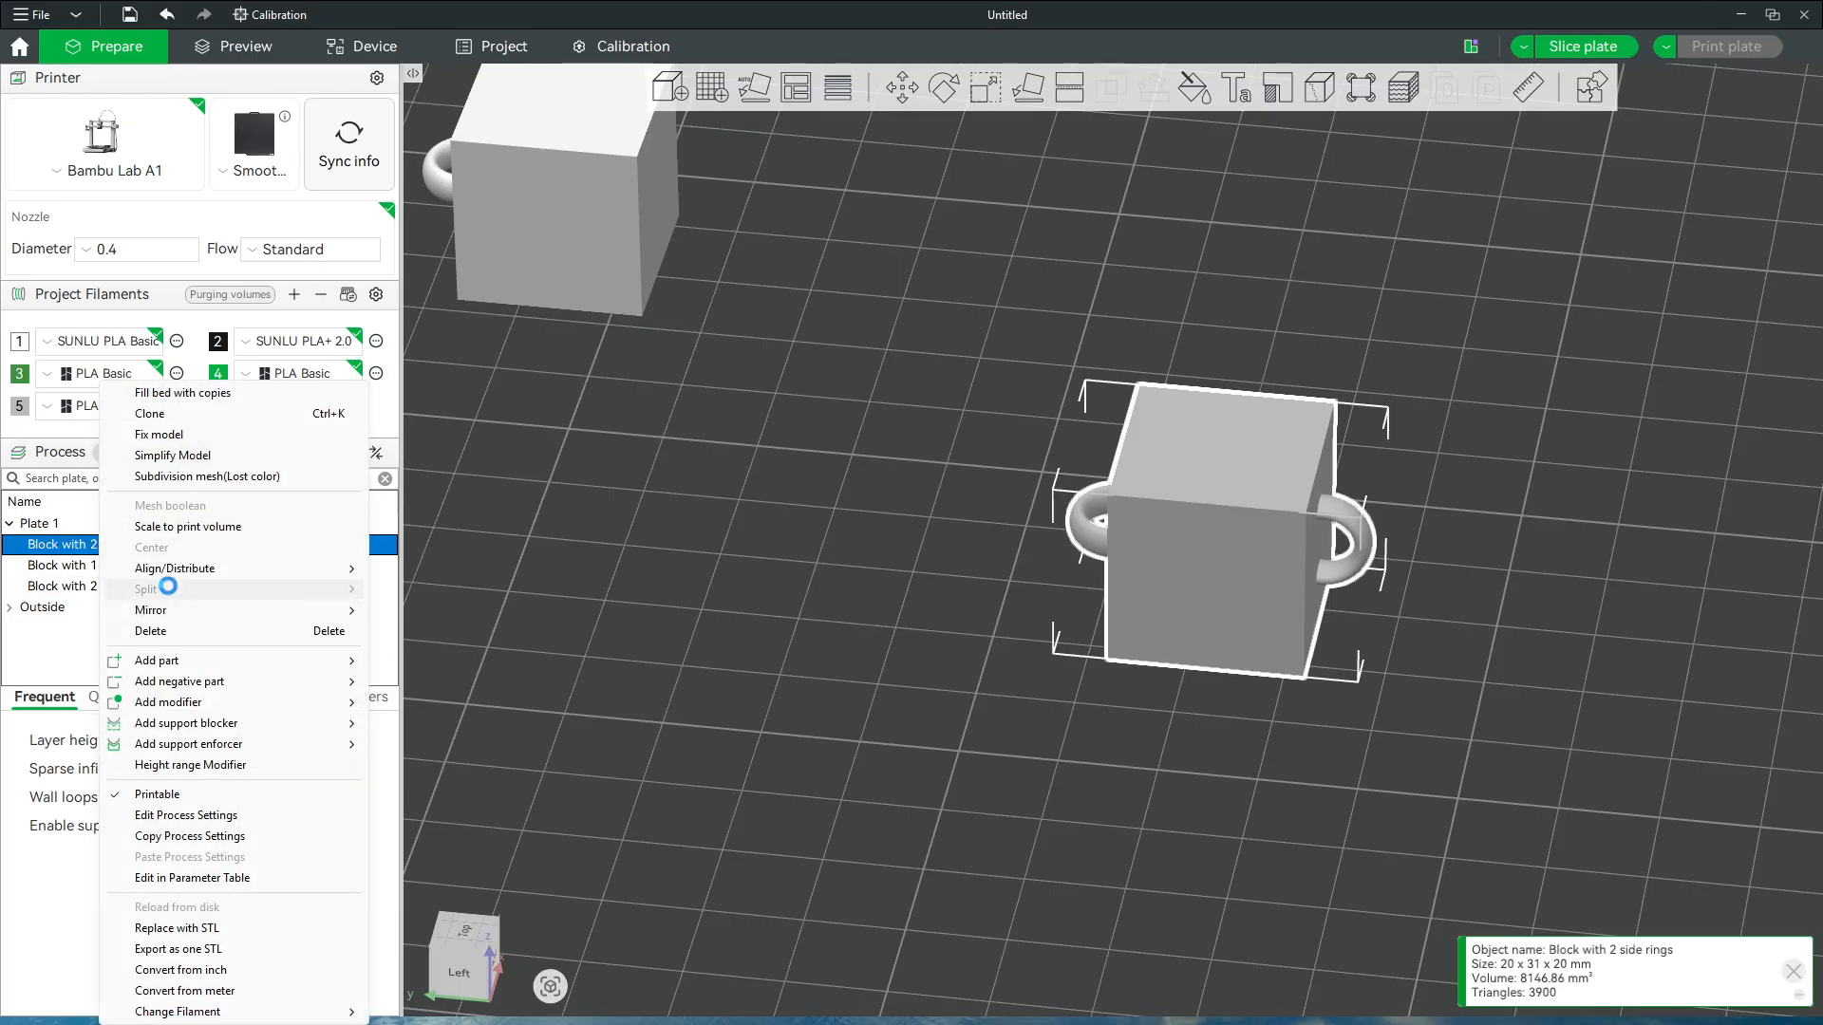
click(68, 587)
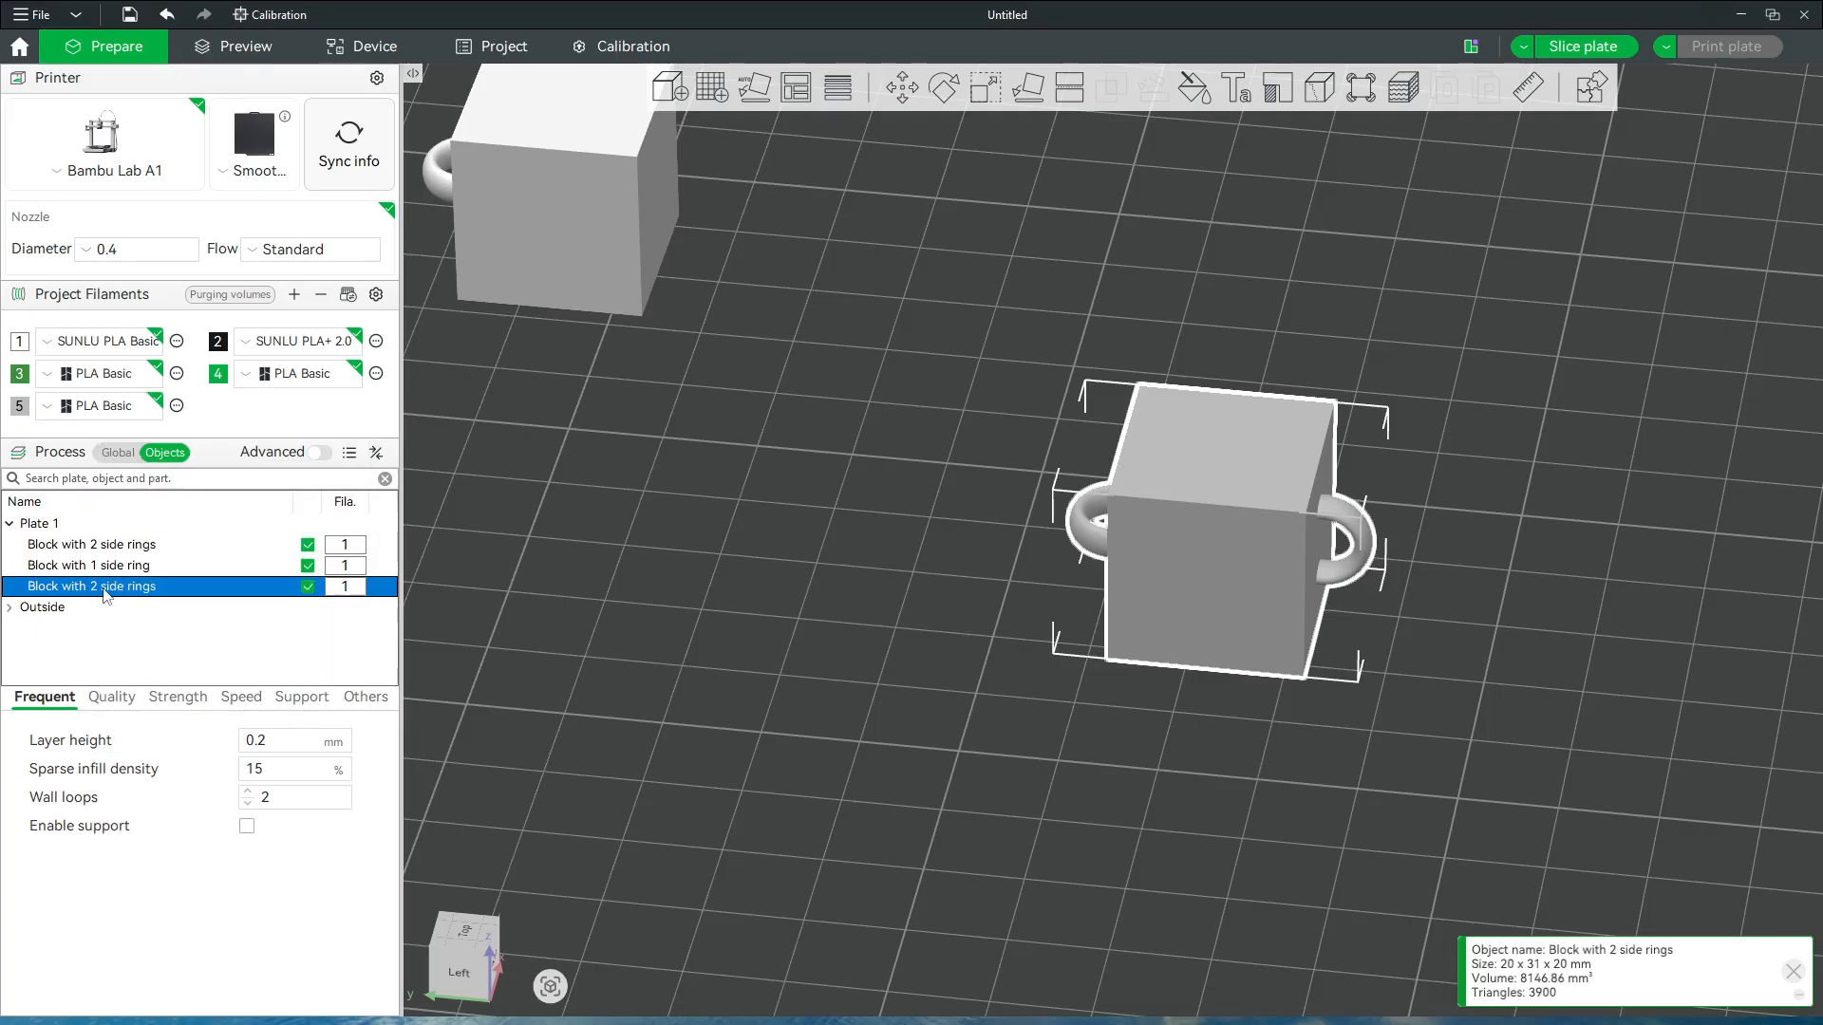
right_click(105, 588)
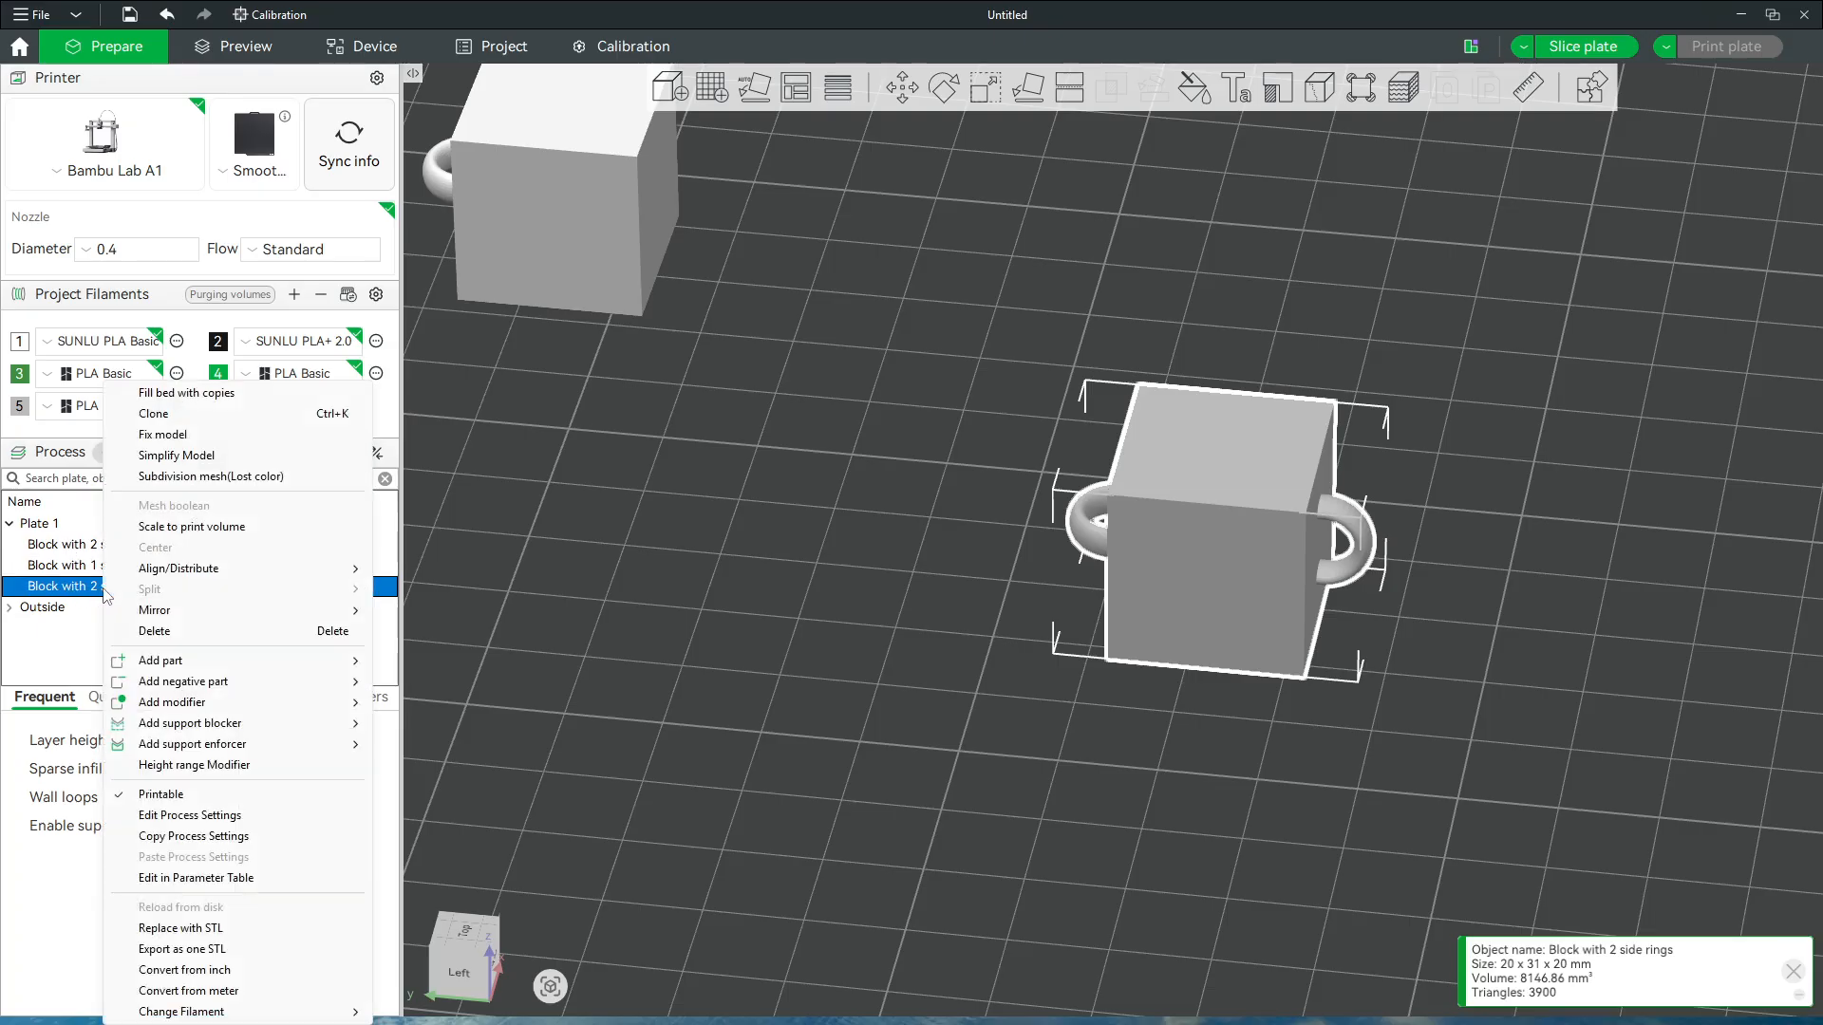
click(930, 691)
drag(931, 692, 982, 760)
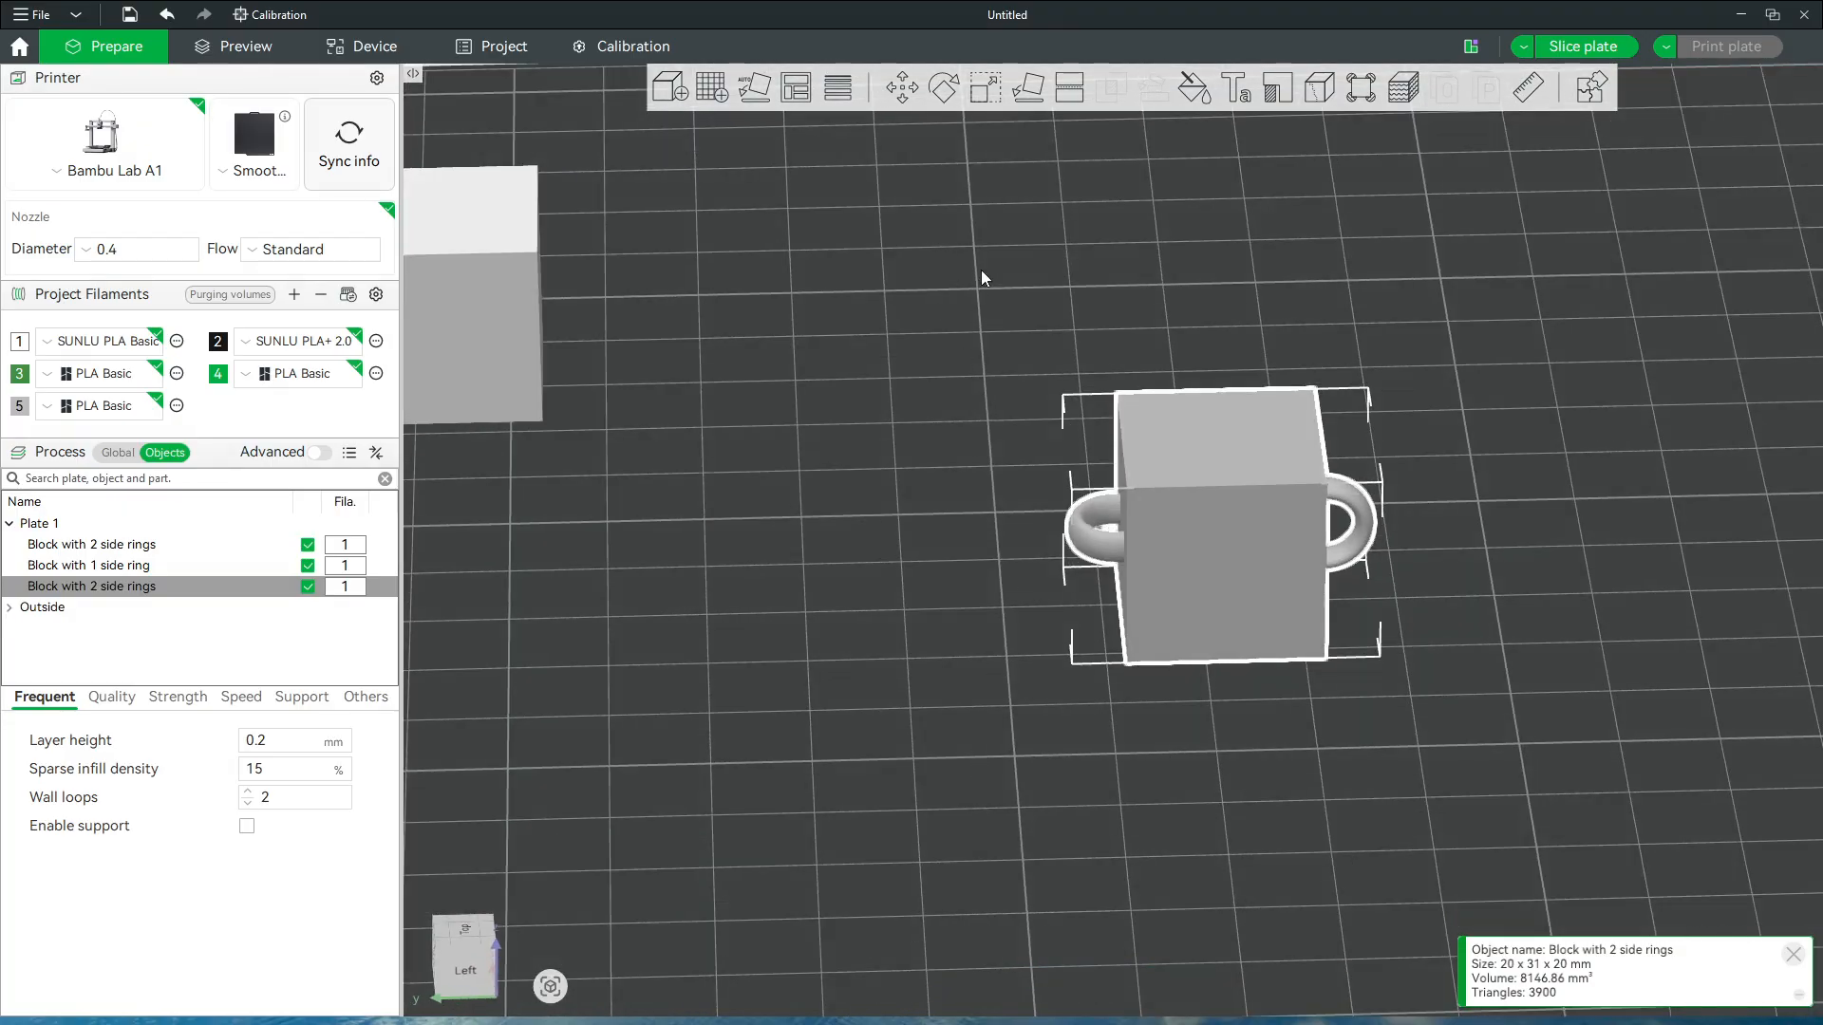
Try offsetting the cloned two-ring block by setting its Y position to 97 mm, and undo the move
click(902, 88)
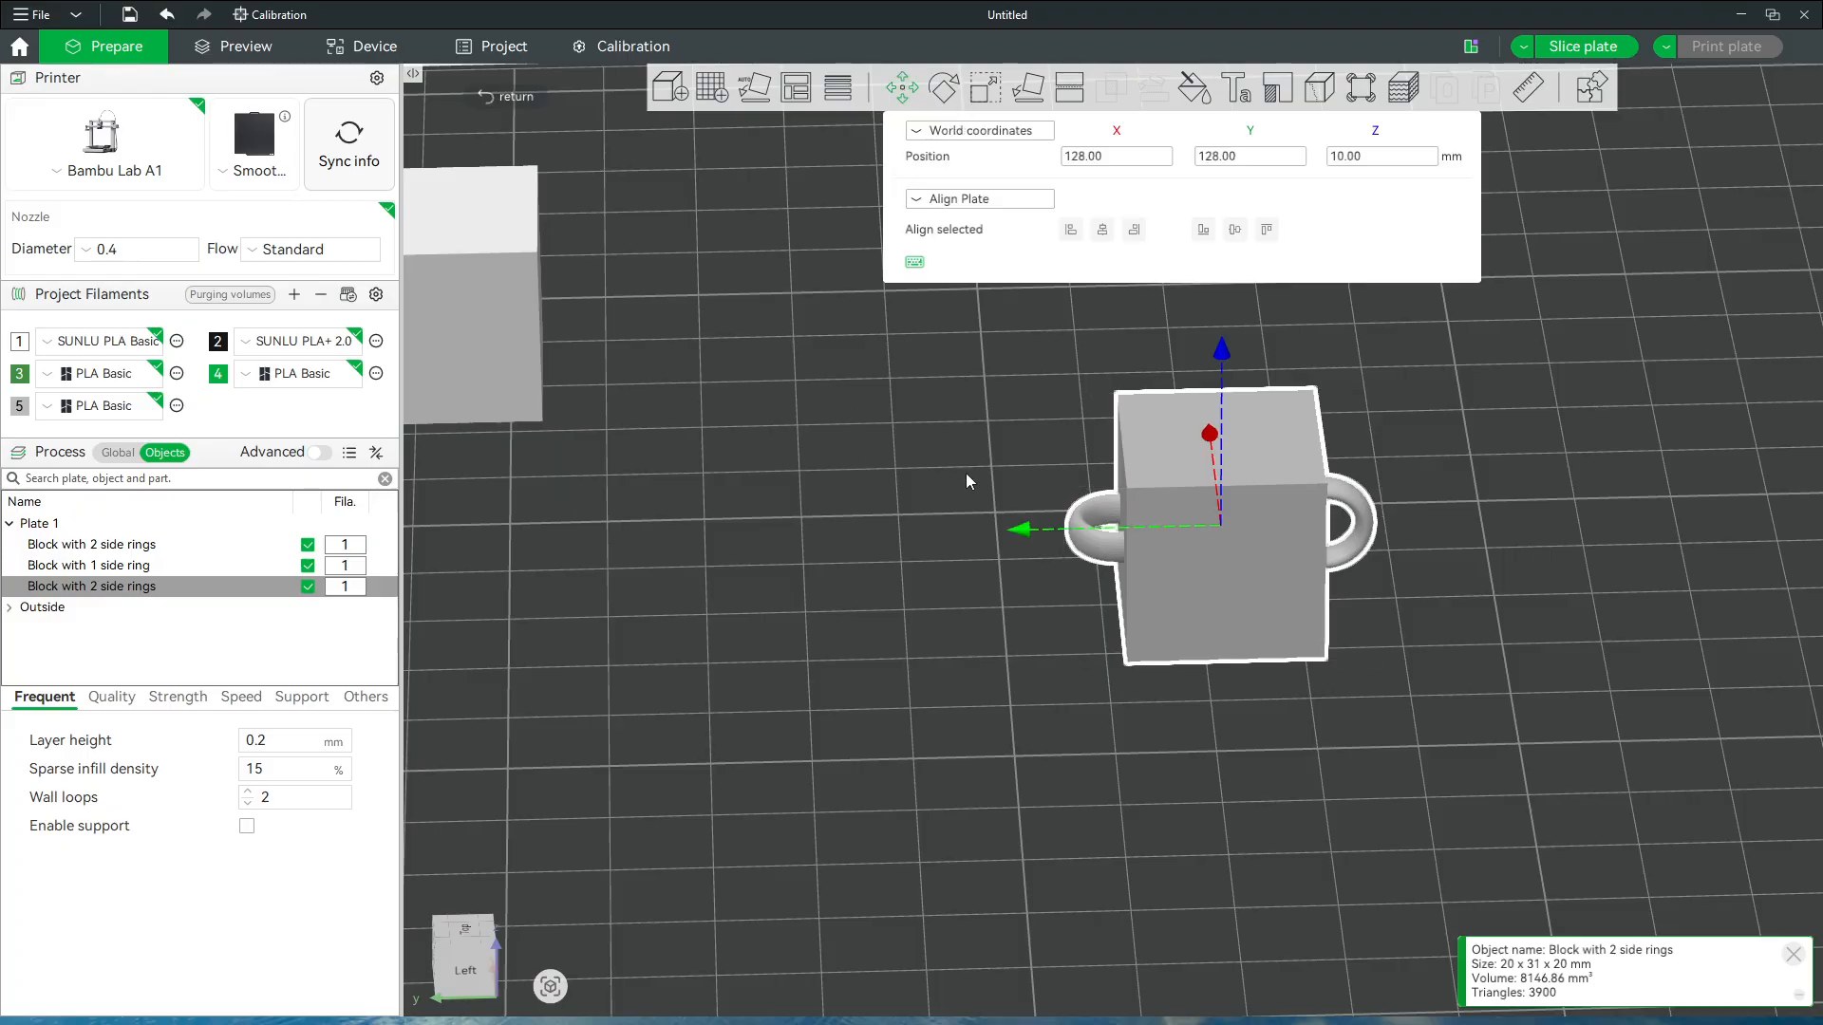
click(1118, 158)
click(1117, 157)
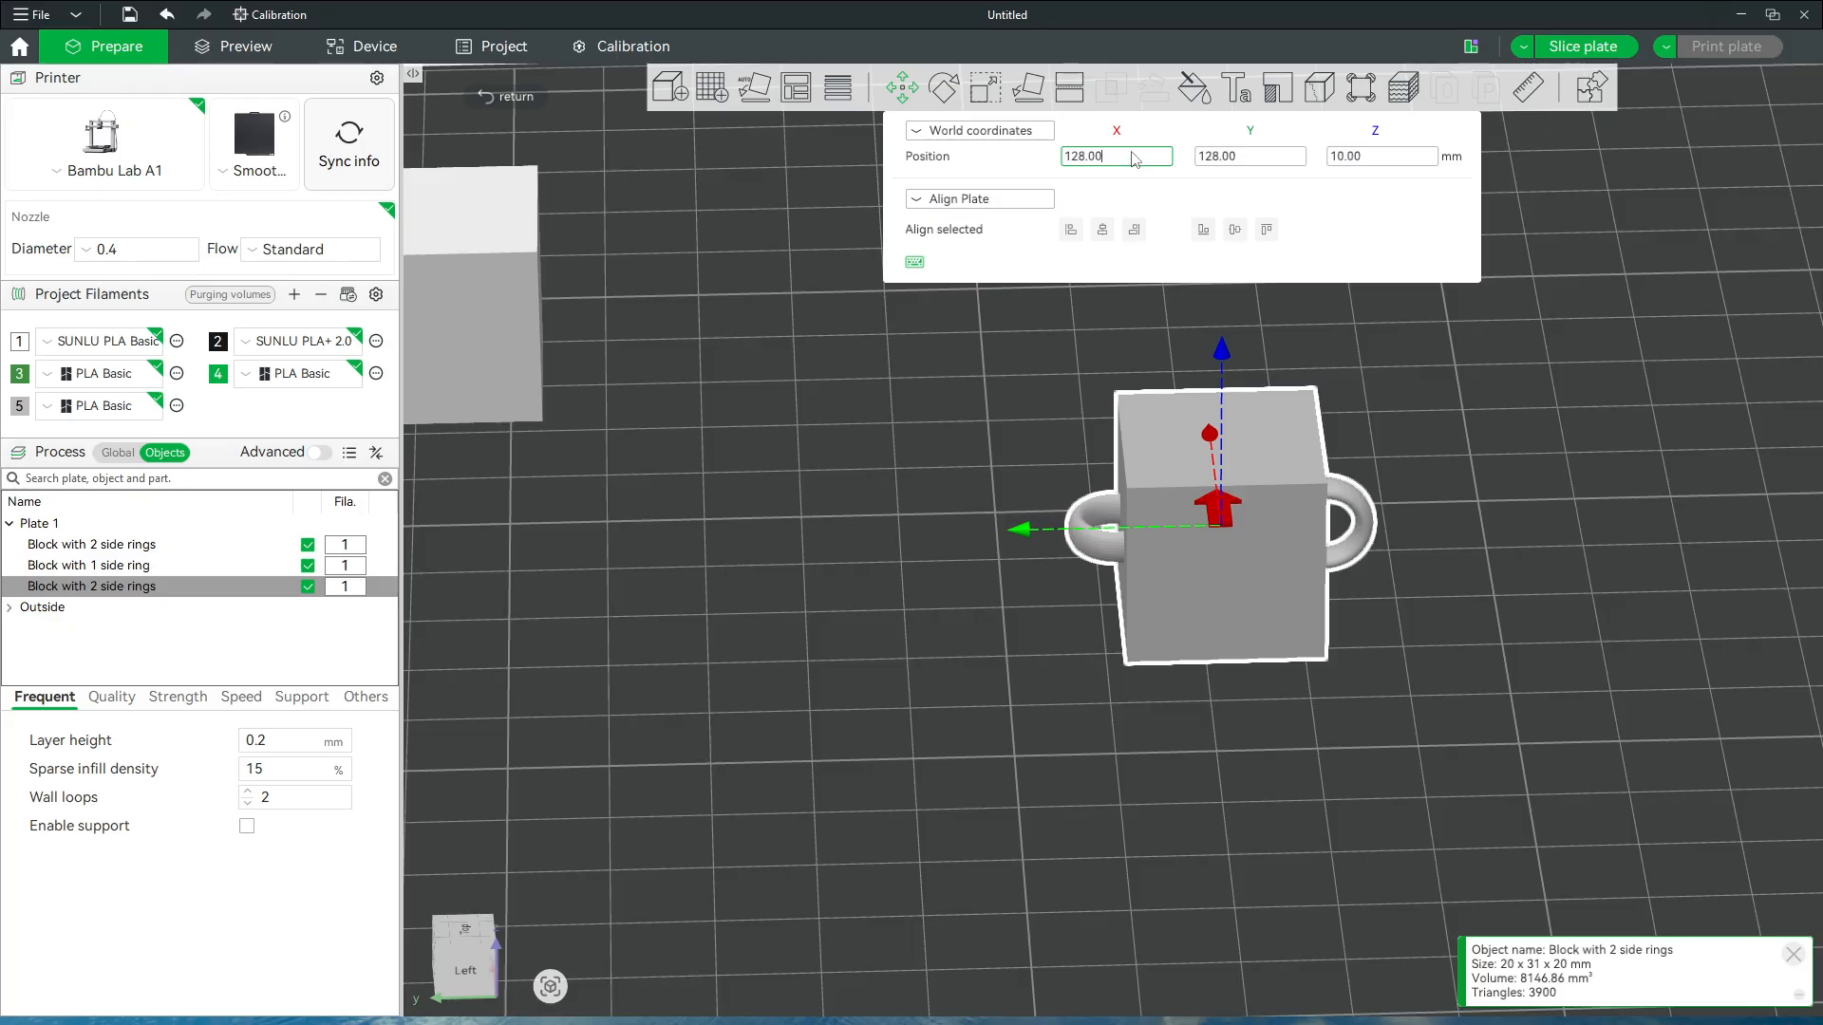
click(1263, 157)
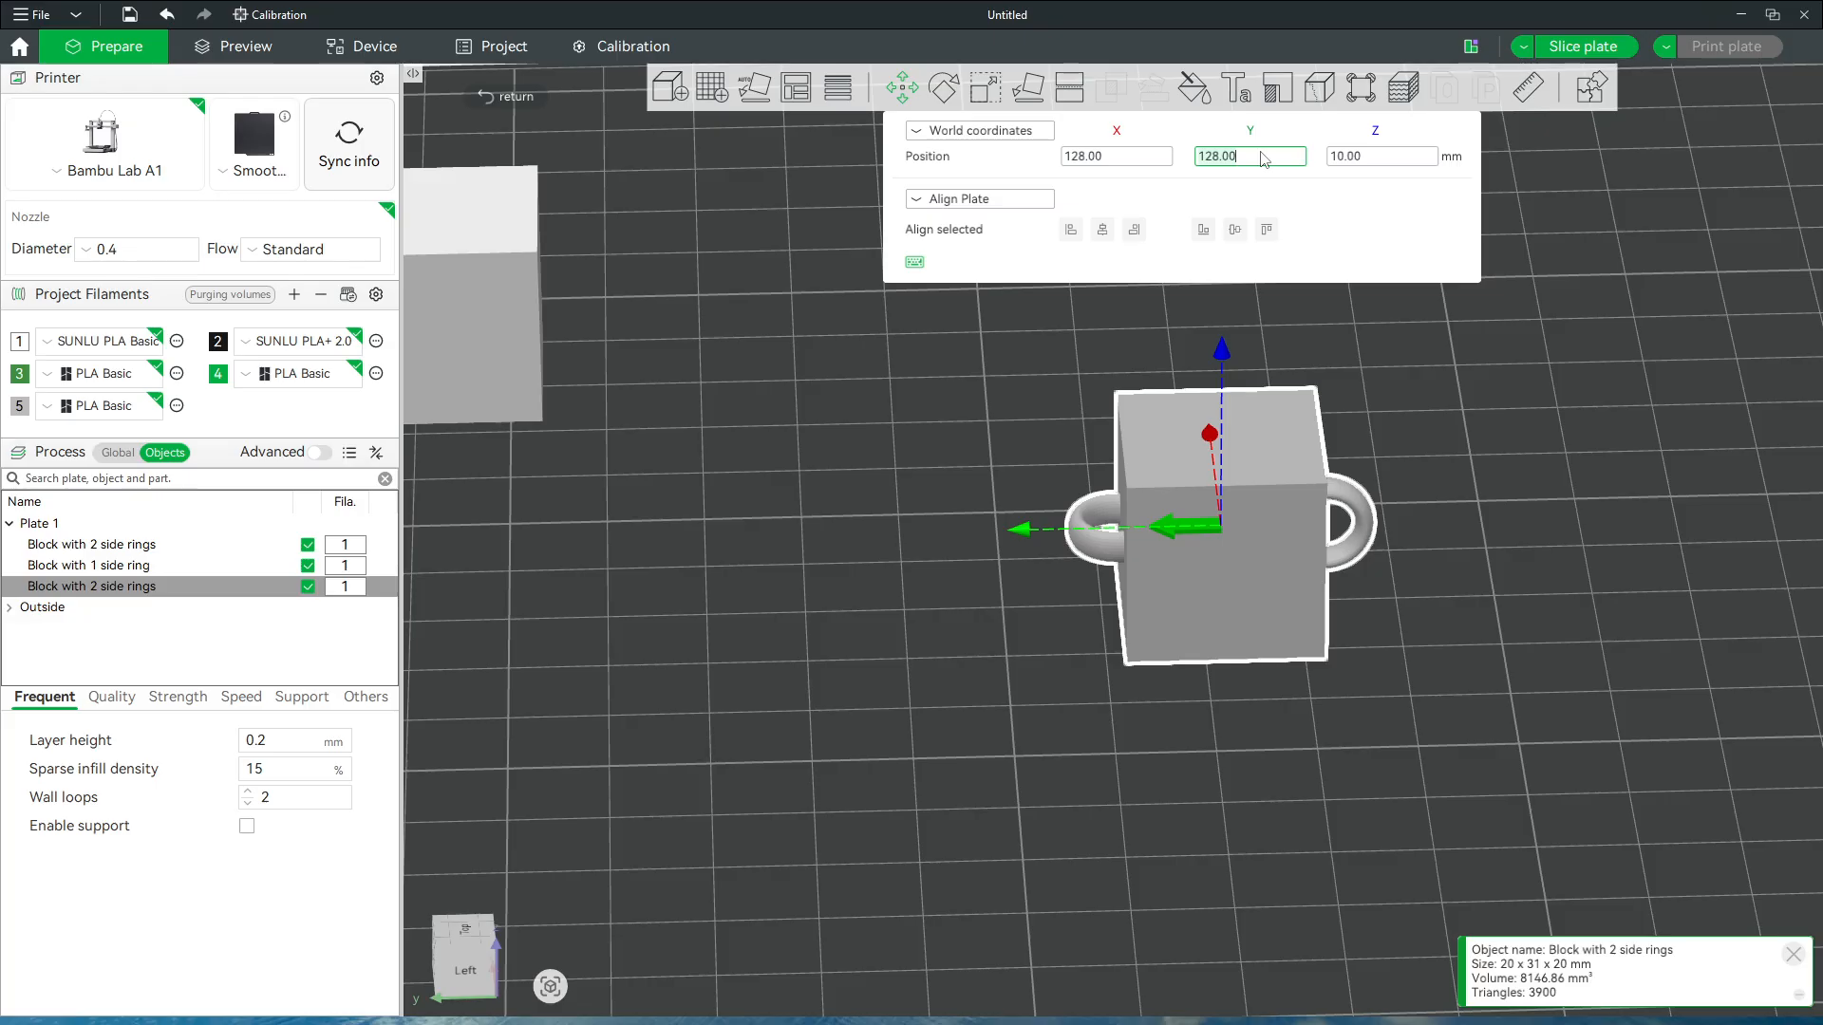
key(Home)
key(BackSpace)
key(BackSpace)
key(BackSpace)
text(97)
key(Return)
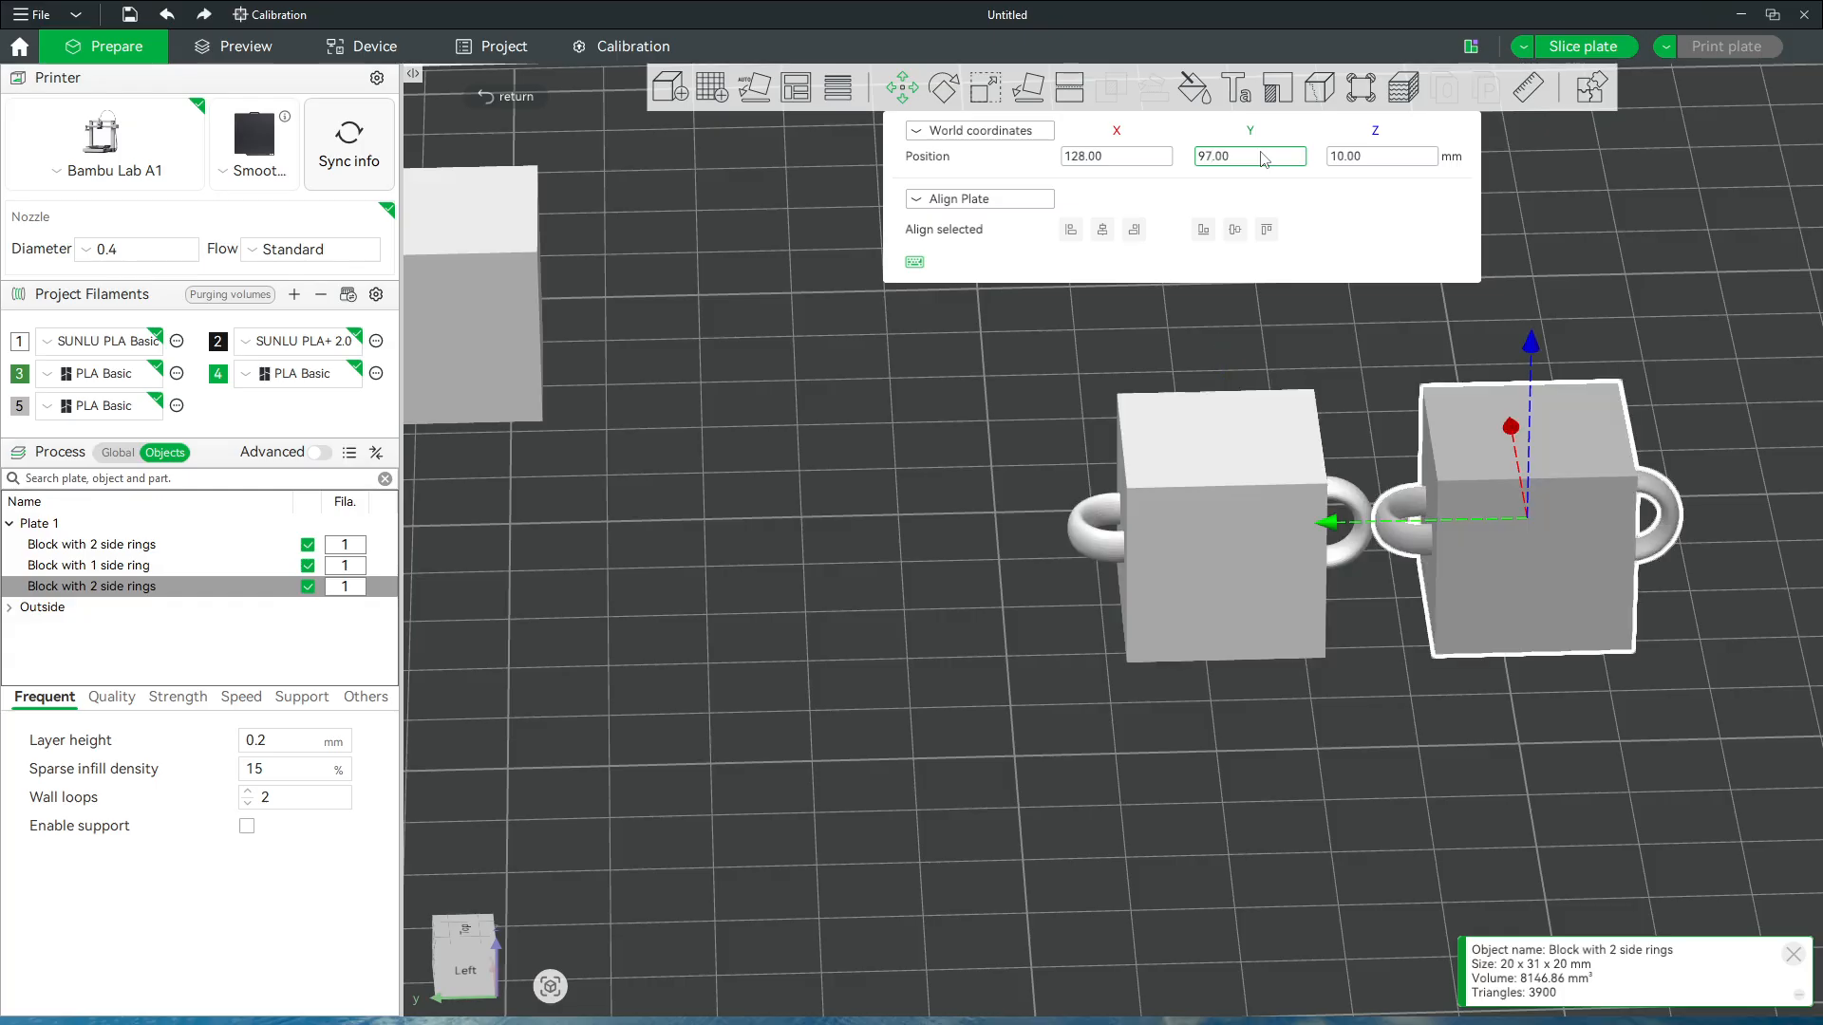
drag(1393, 761, 1392, 767)
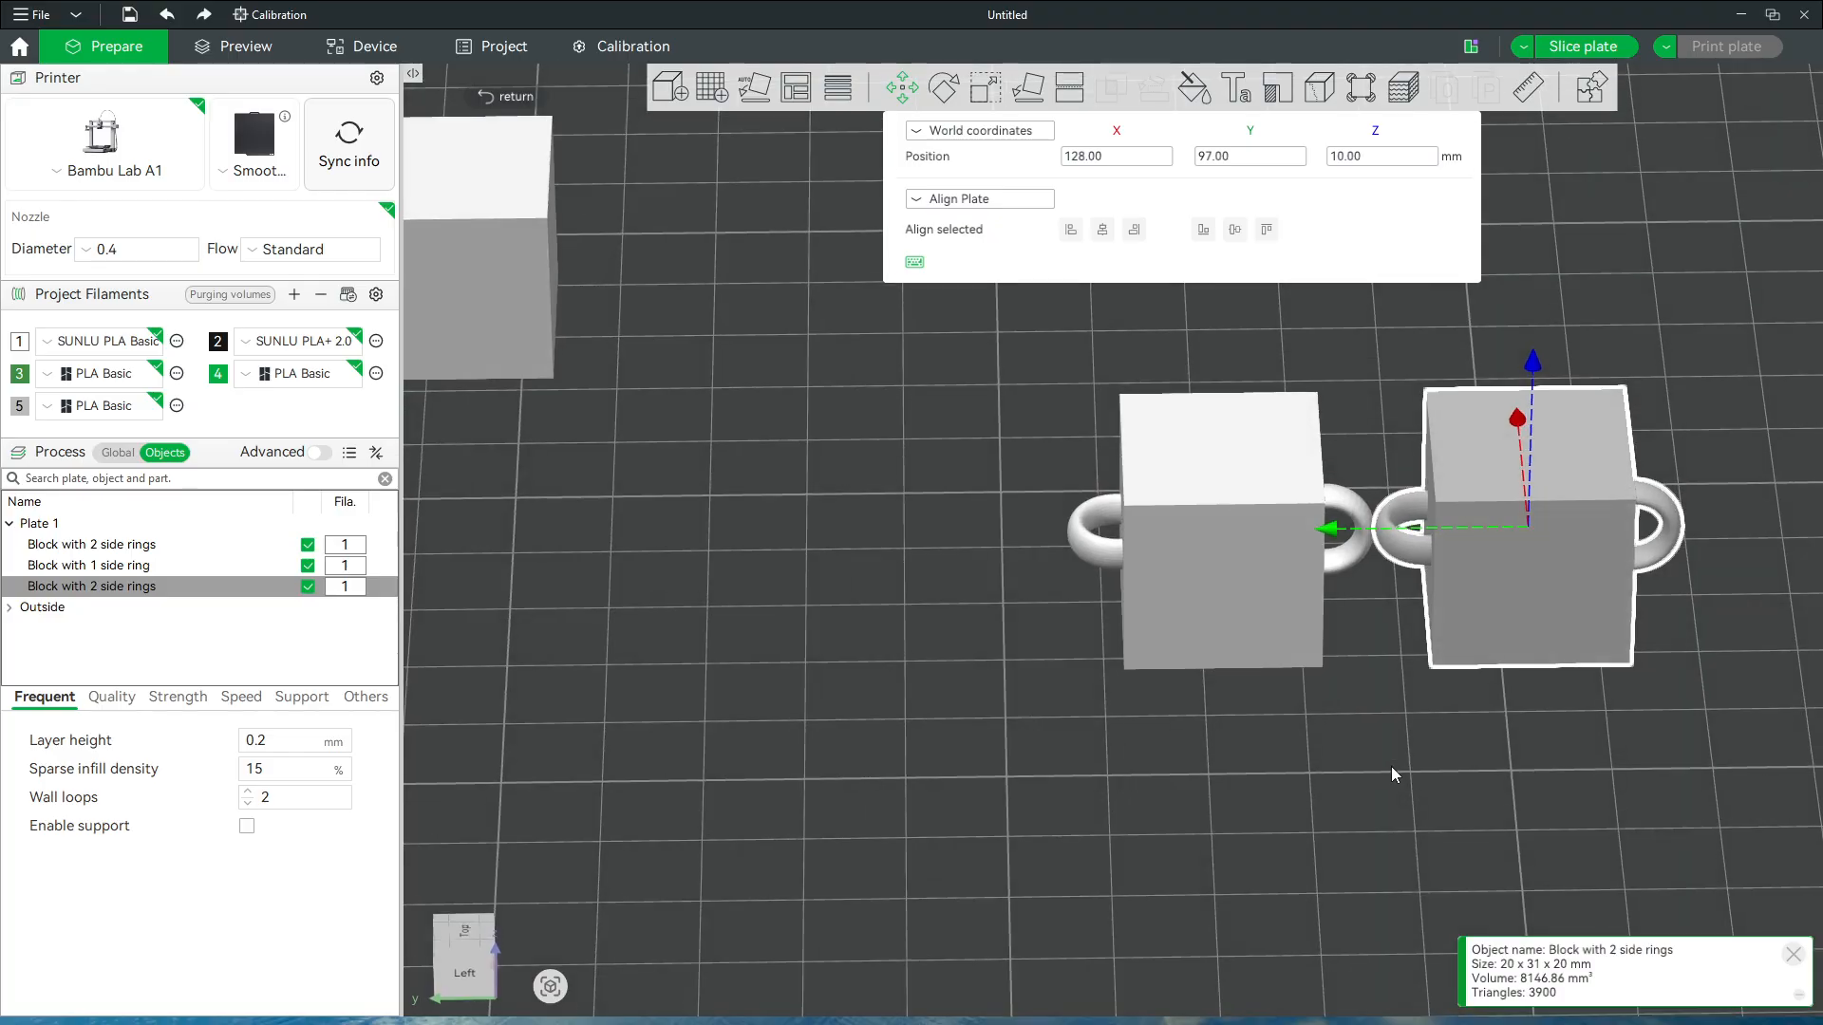
key(ctrl+z)
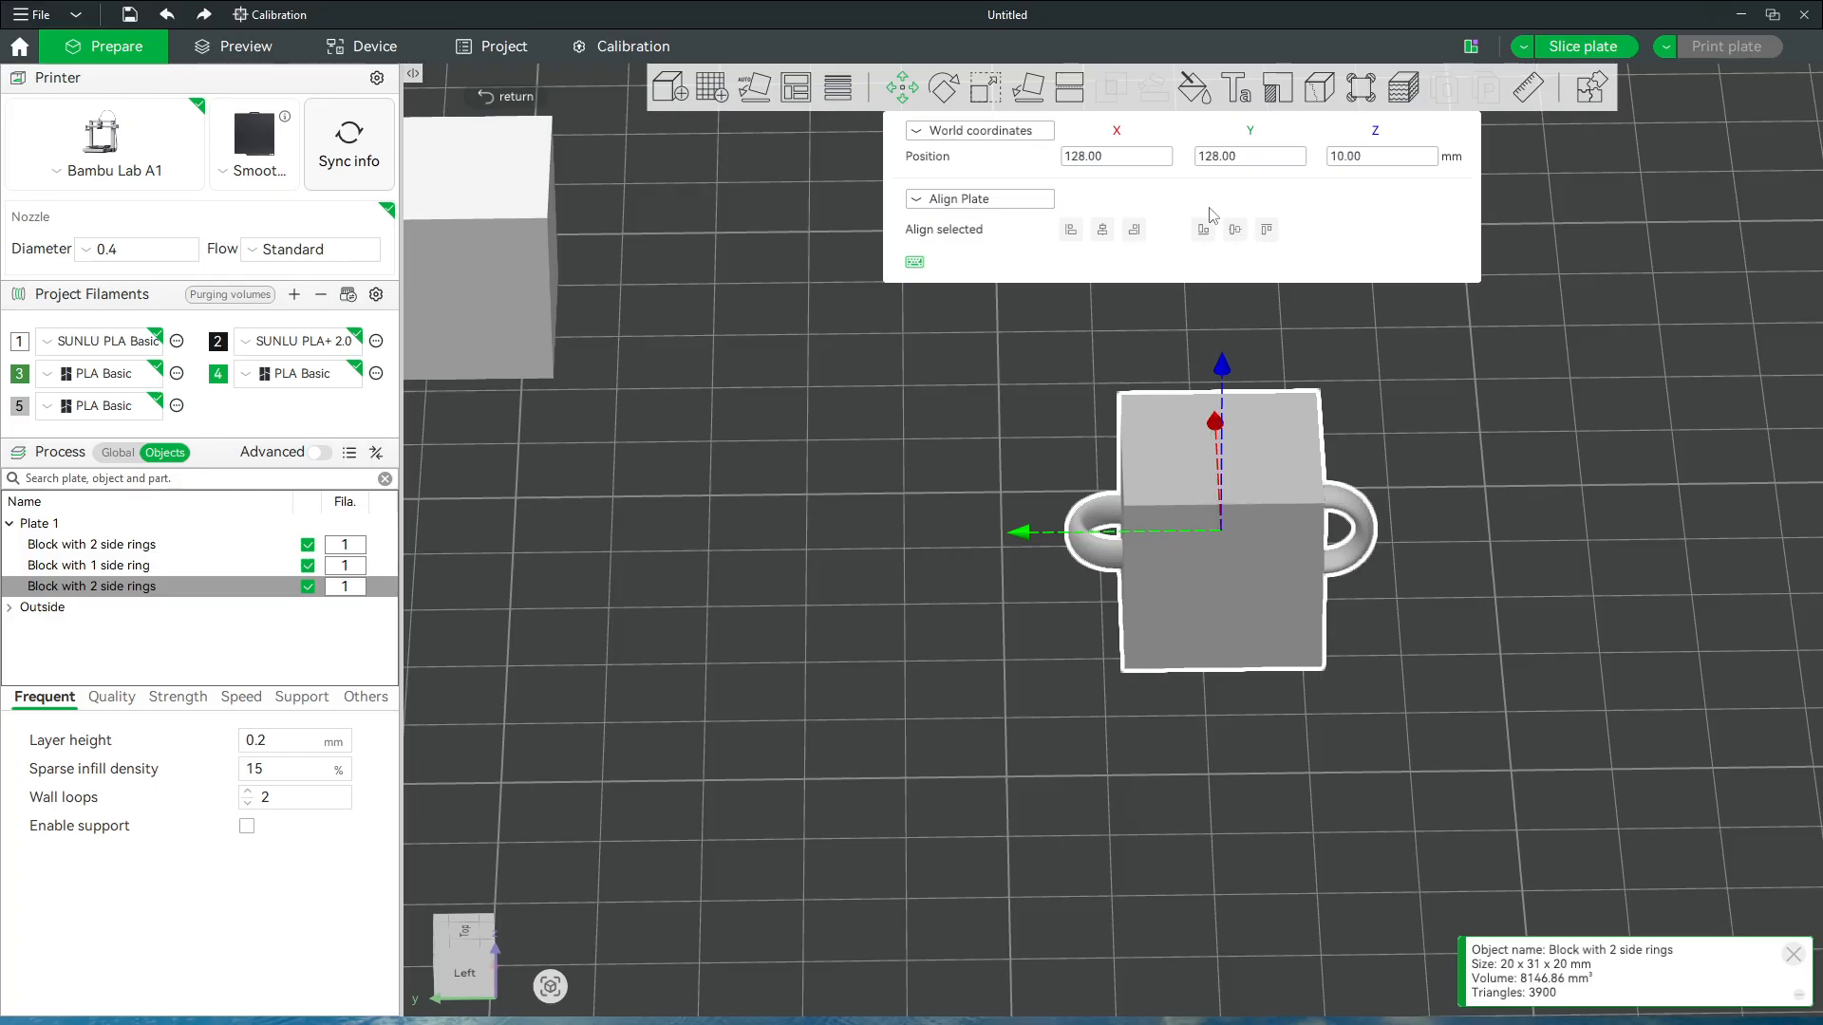
Try offsetting the cloned two-ring block from the original with Y positions of 158 mm and 156 mm
click(1222, 161)
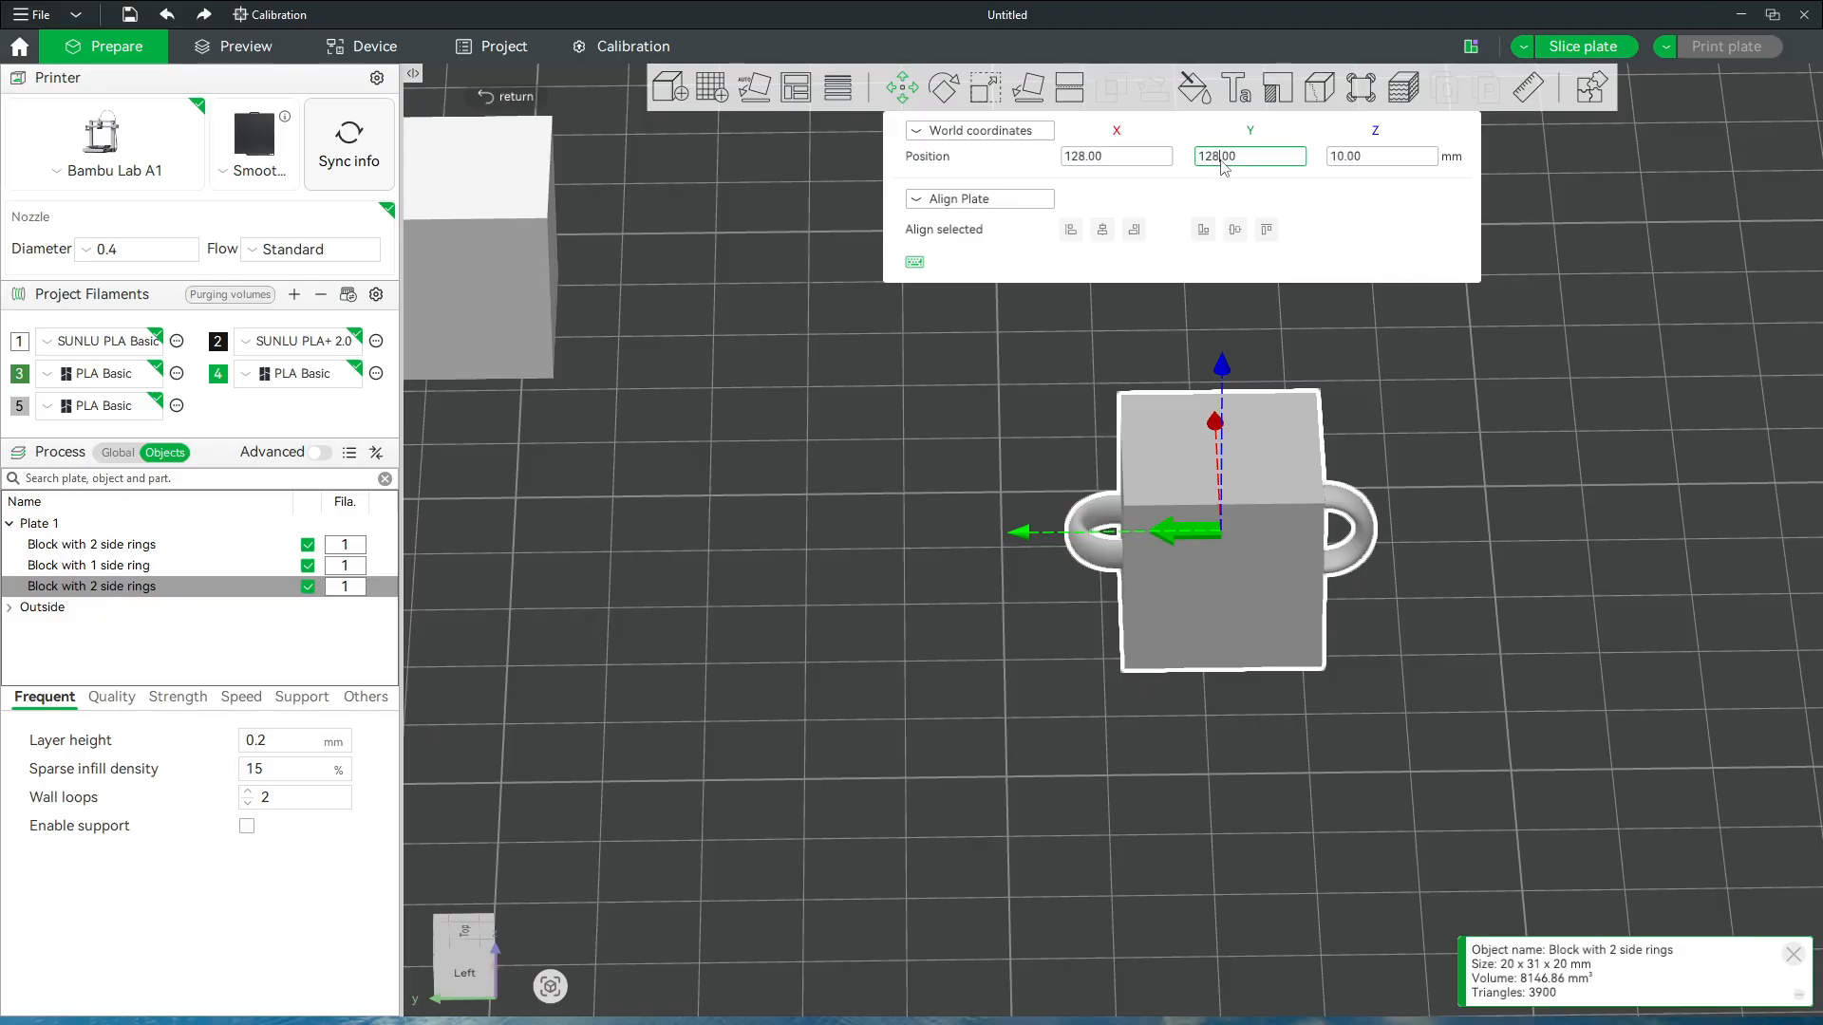
key(Left)
key(BackSpace)
text(5)
key(Return)
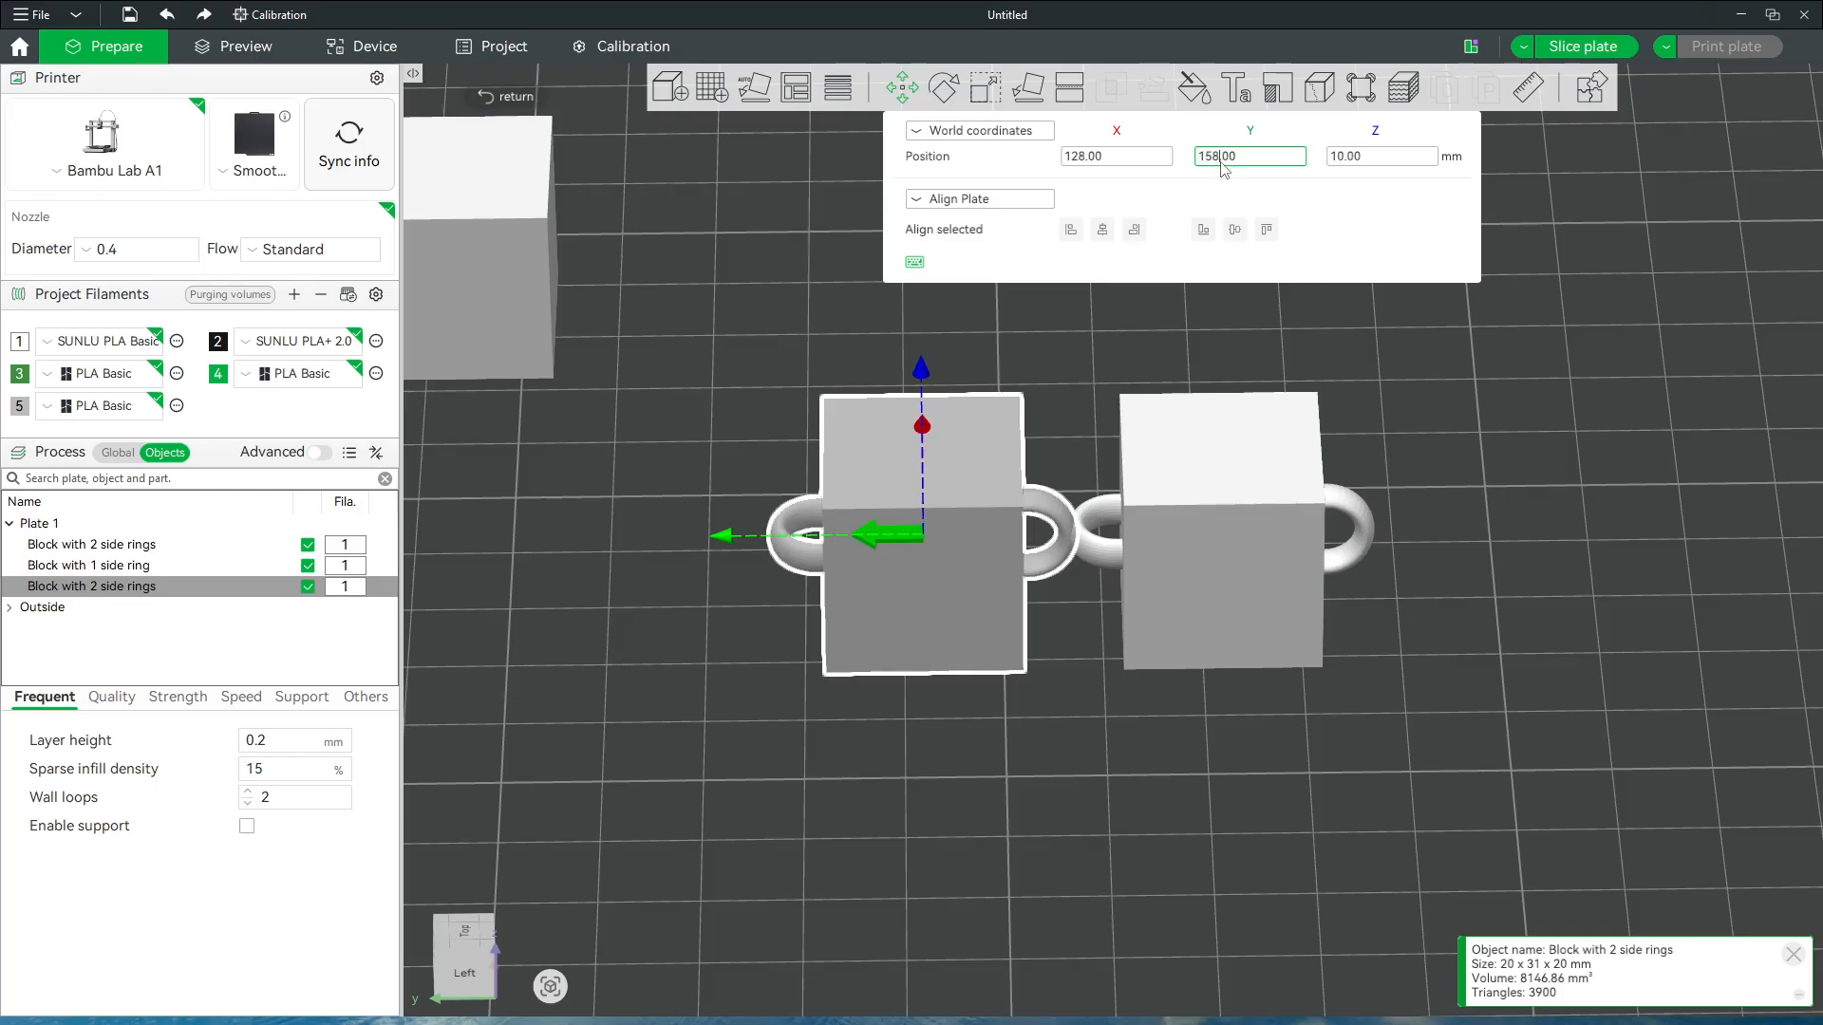
key(BackSpace)
text(6)
key(Return)
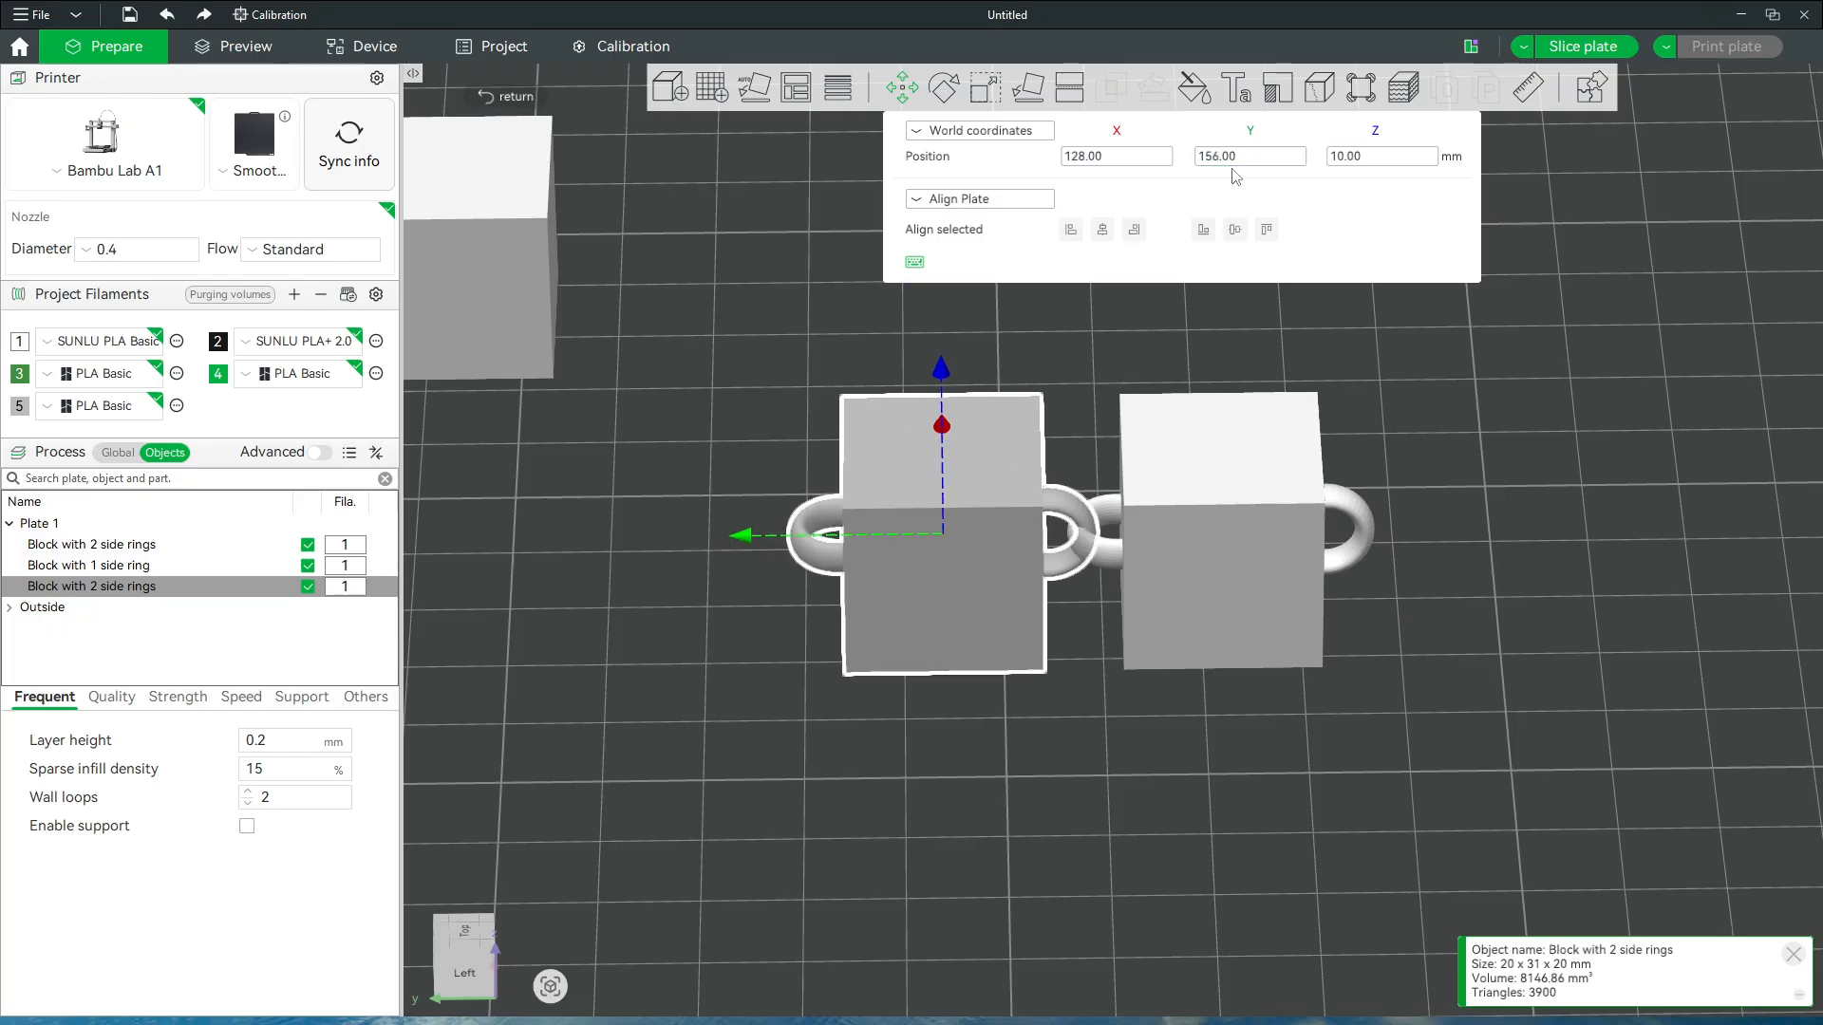
Try bringing the cloned two-ring block closer to the original with Y positions of 153 mm and 153.5 mm
click(1222, 160)
key(BackSpace)
text(3)
key(Return)
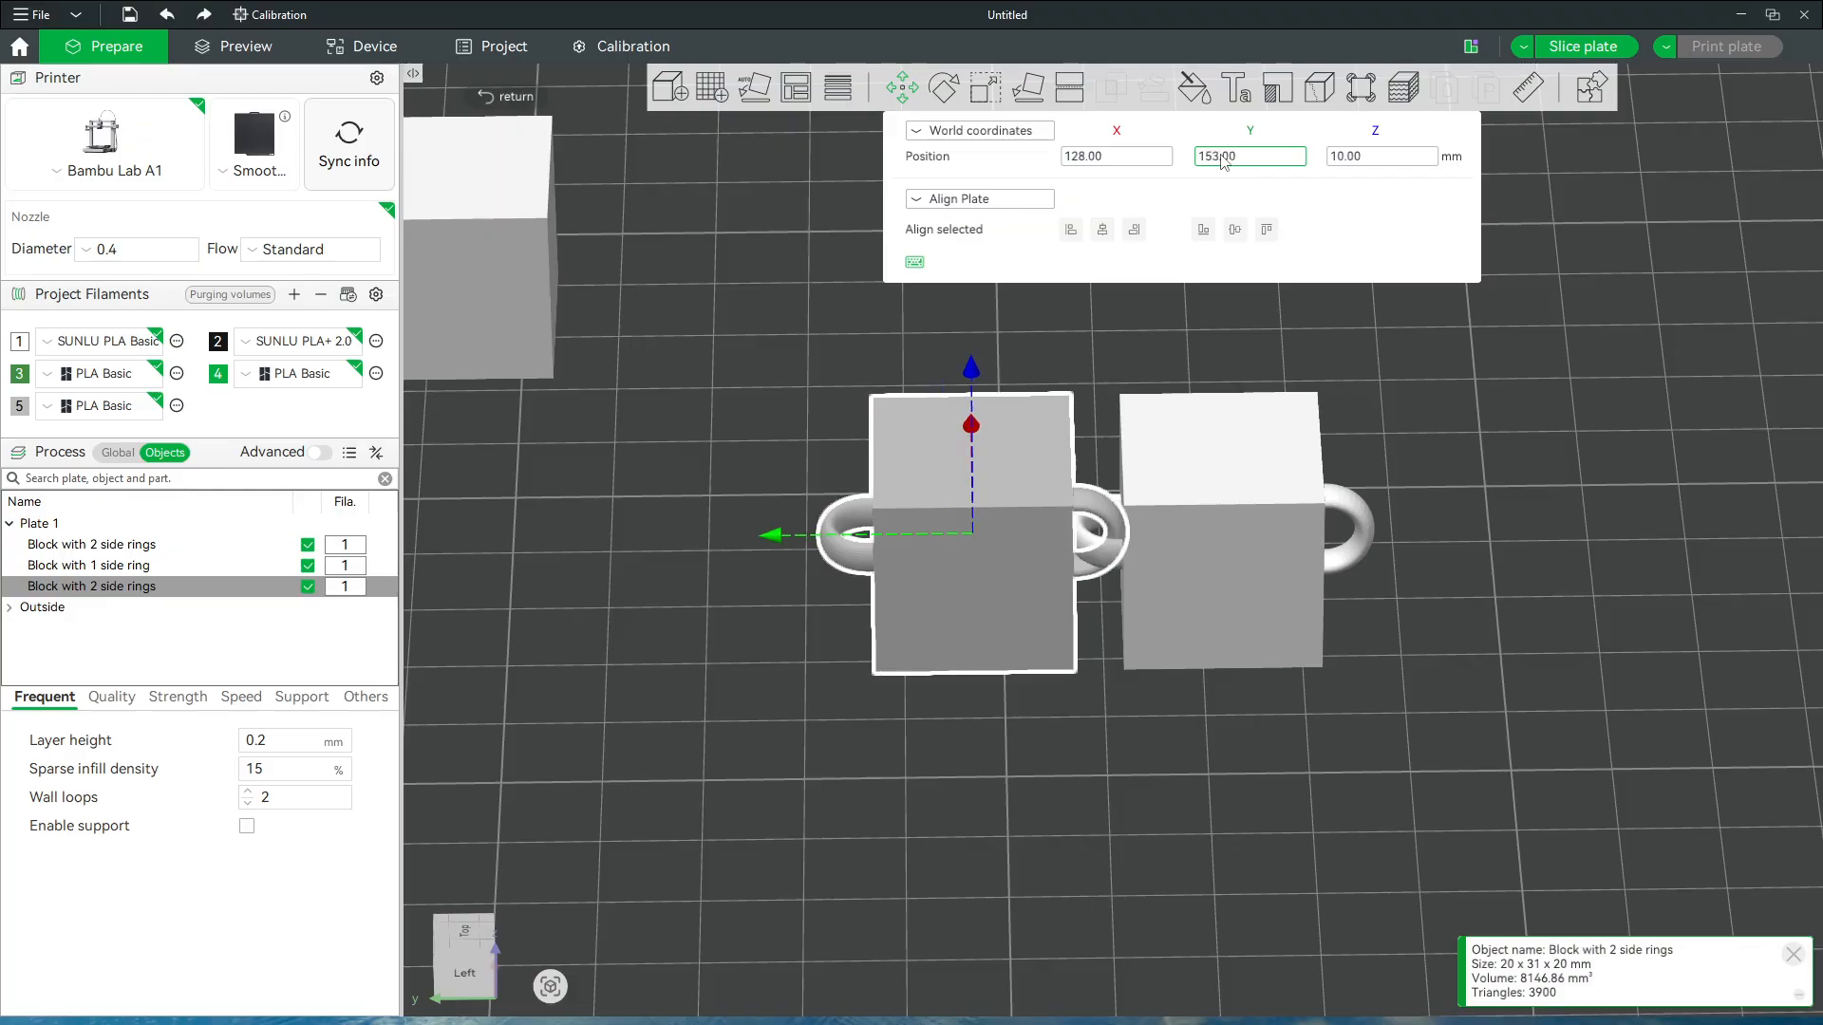
drag(1042, 823, 1054, 878)
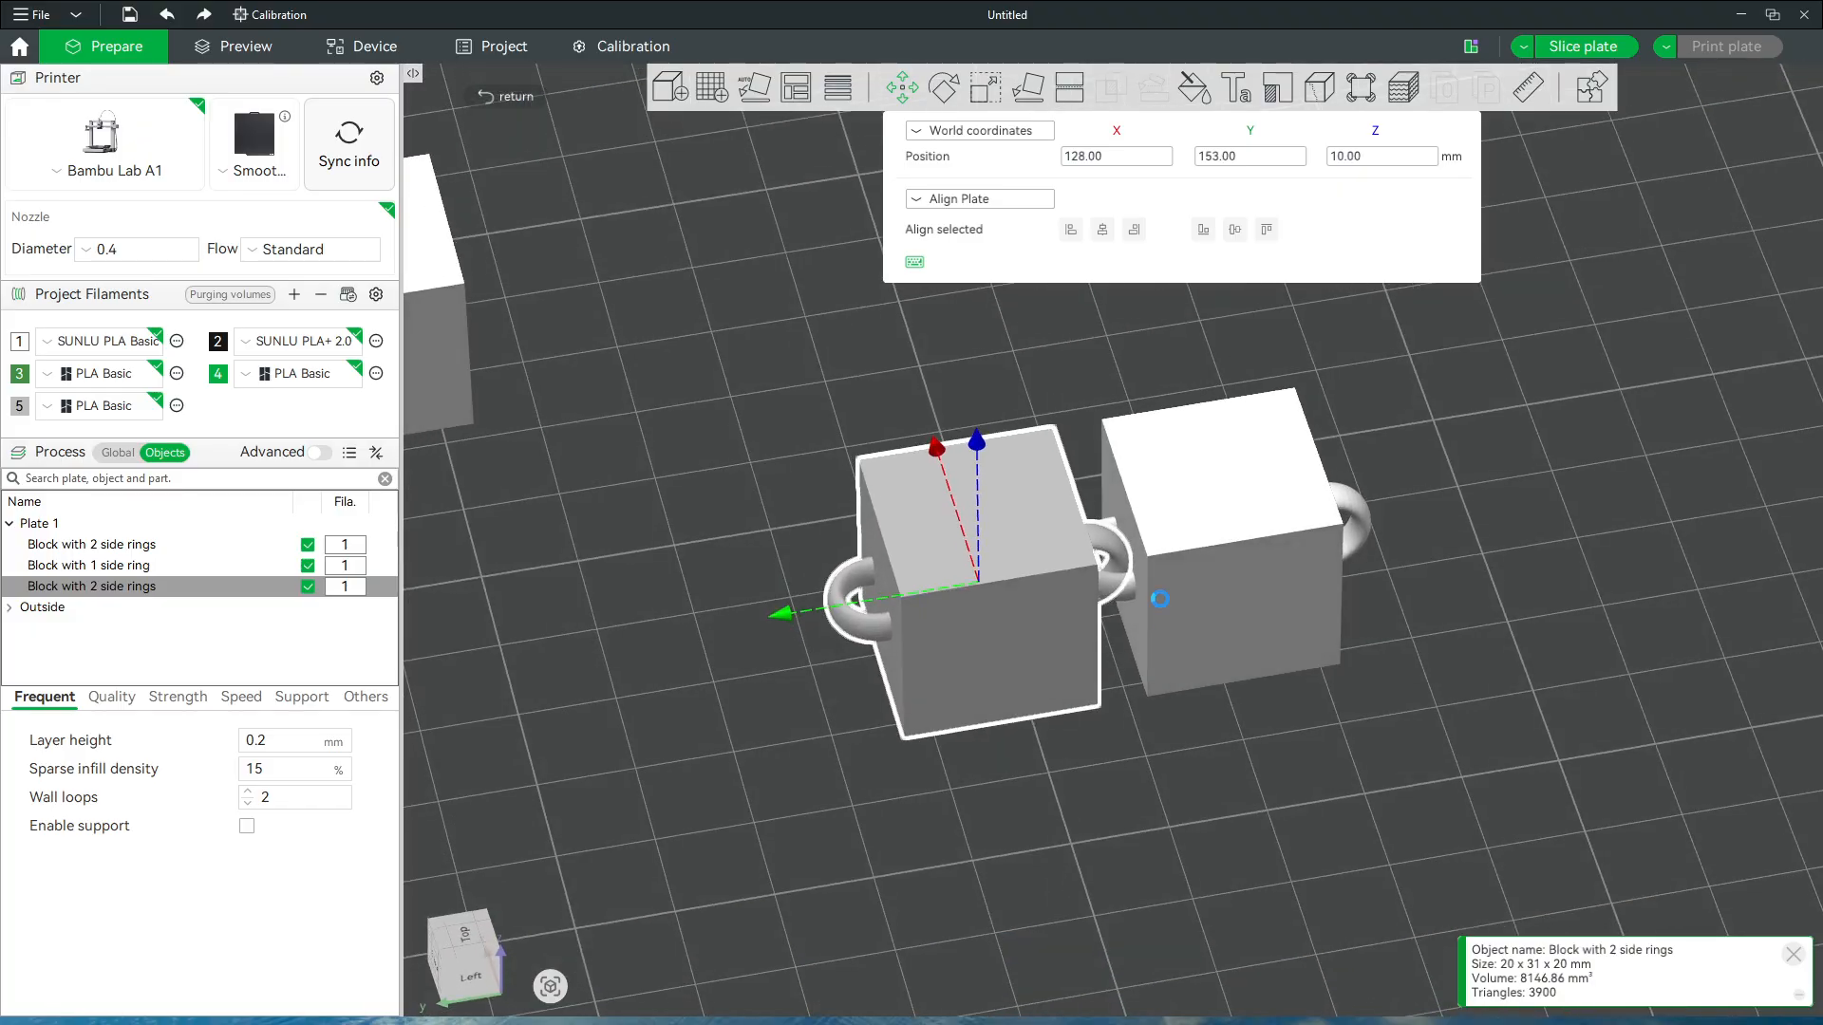
click(1266, 160)
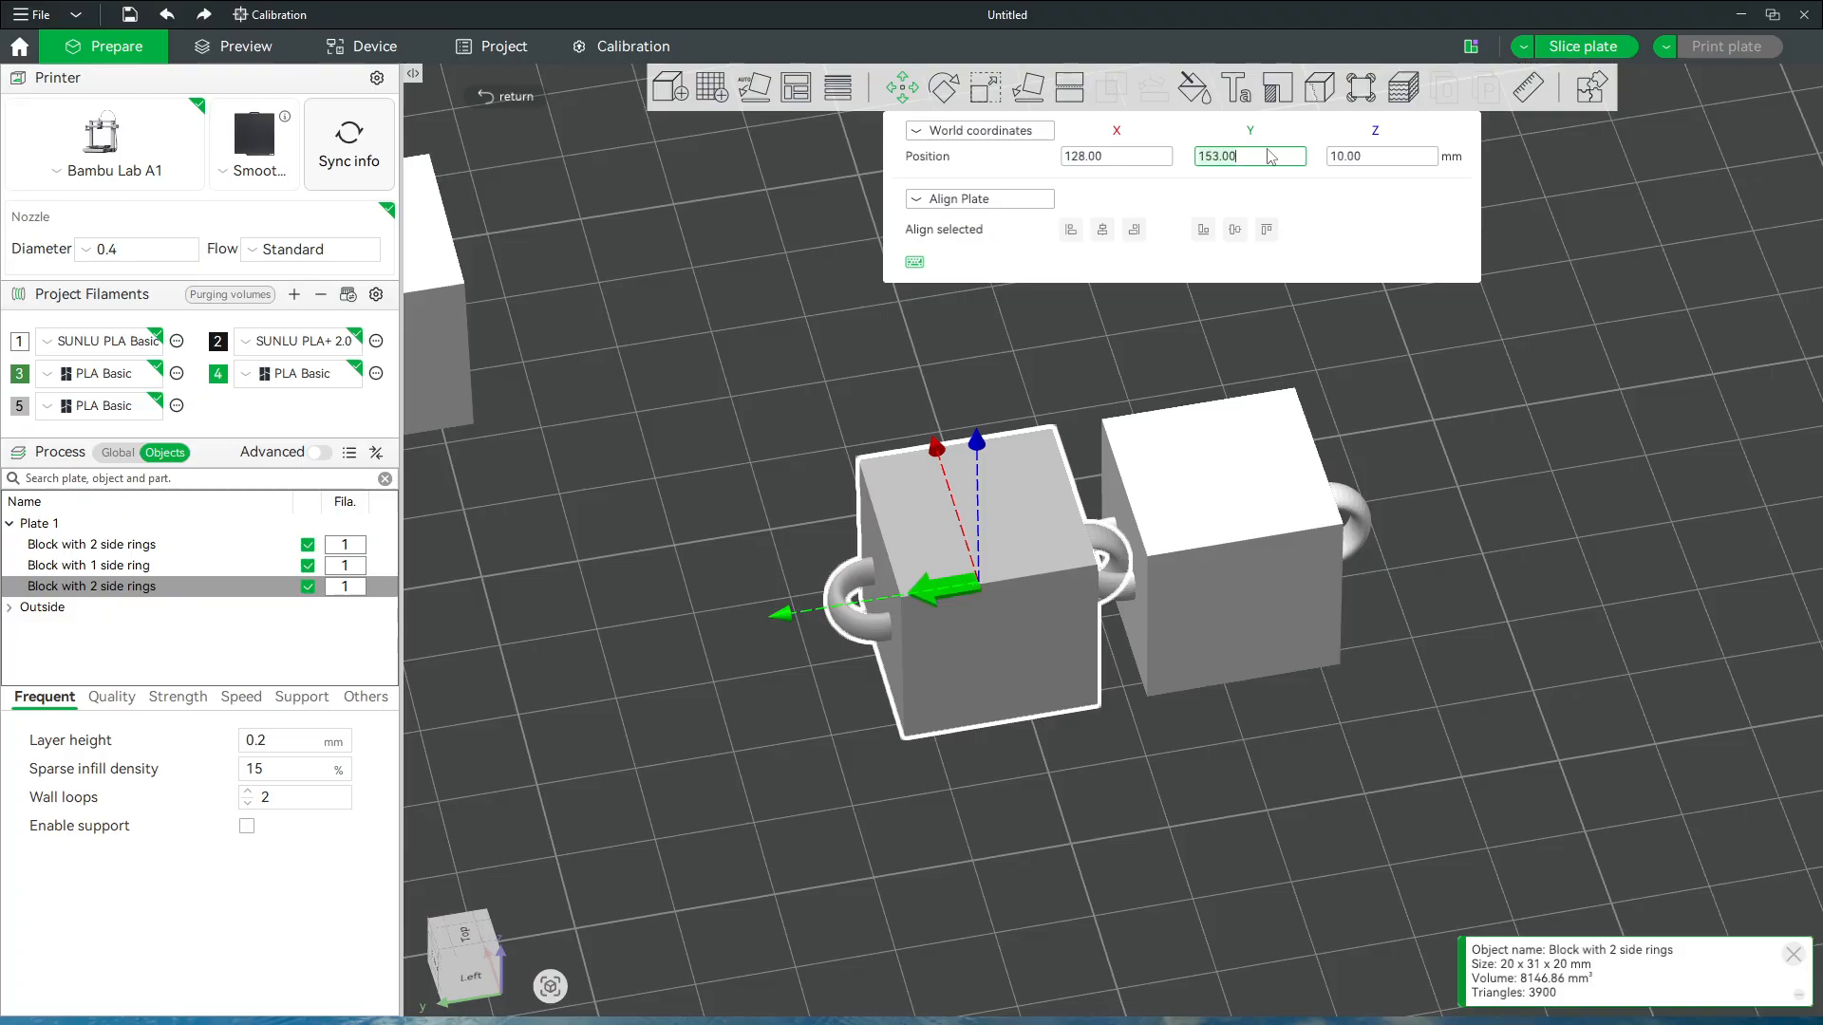
key(BackSpace)
text(5)
key(Return)
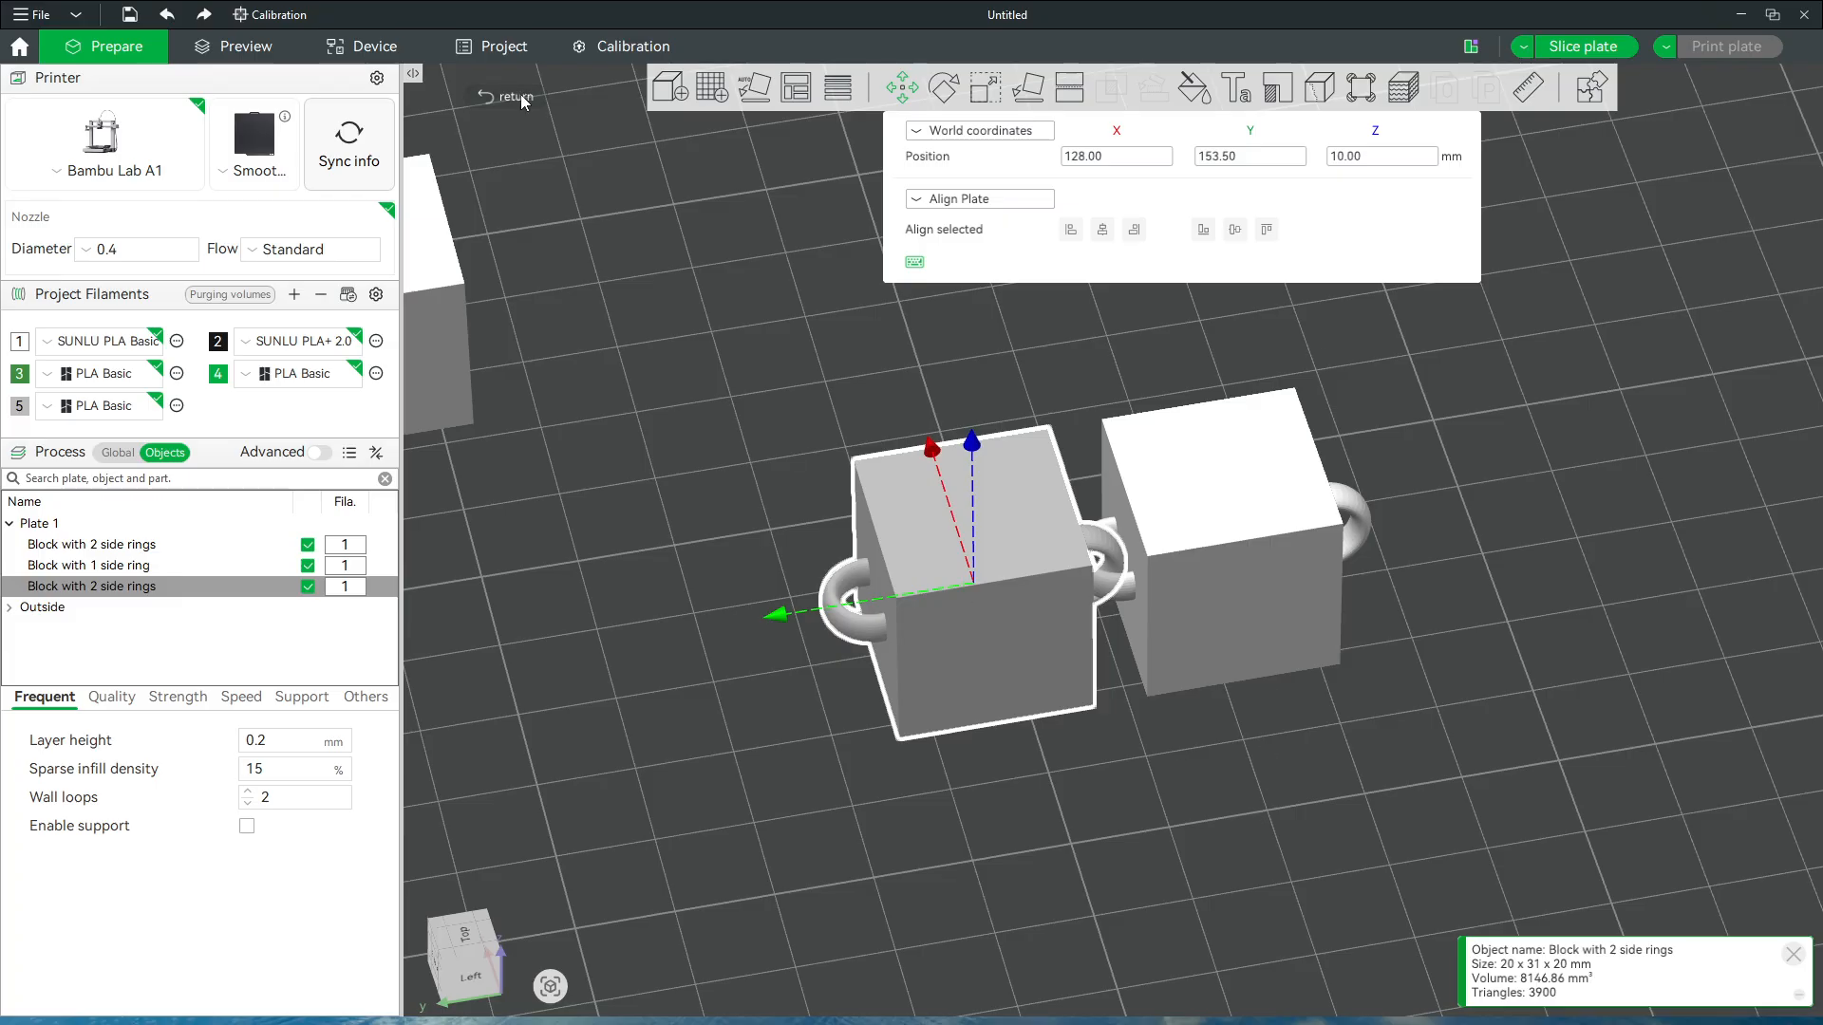
Inspect the clearance between the interlocking rings of the two adjacent blocks from below and from both sides
click(965, 750)
drag(1000, 891, 994, 741)
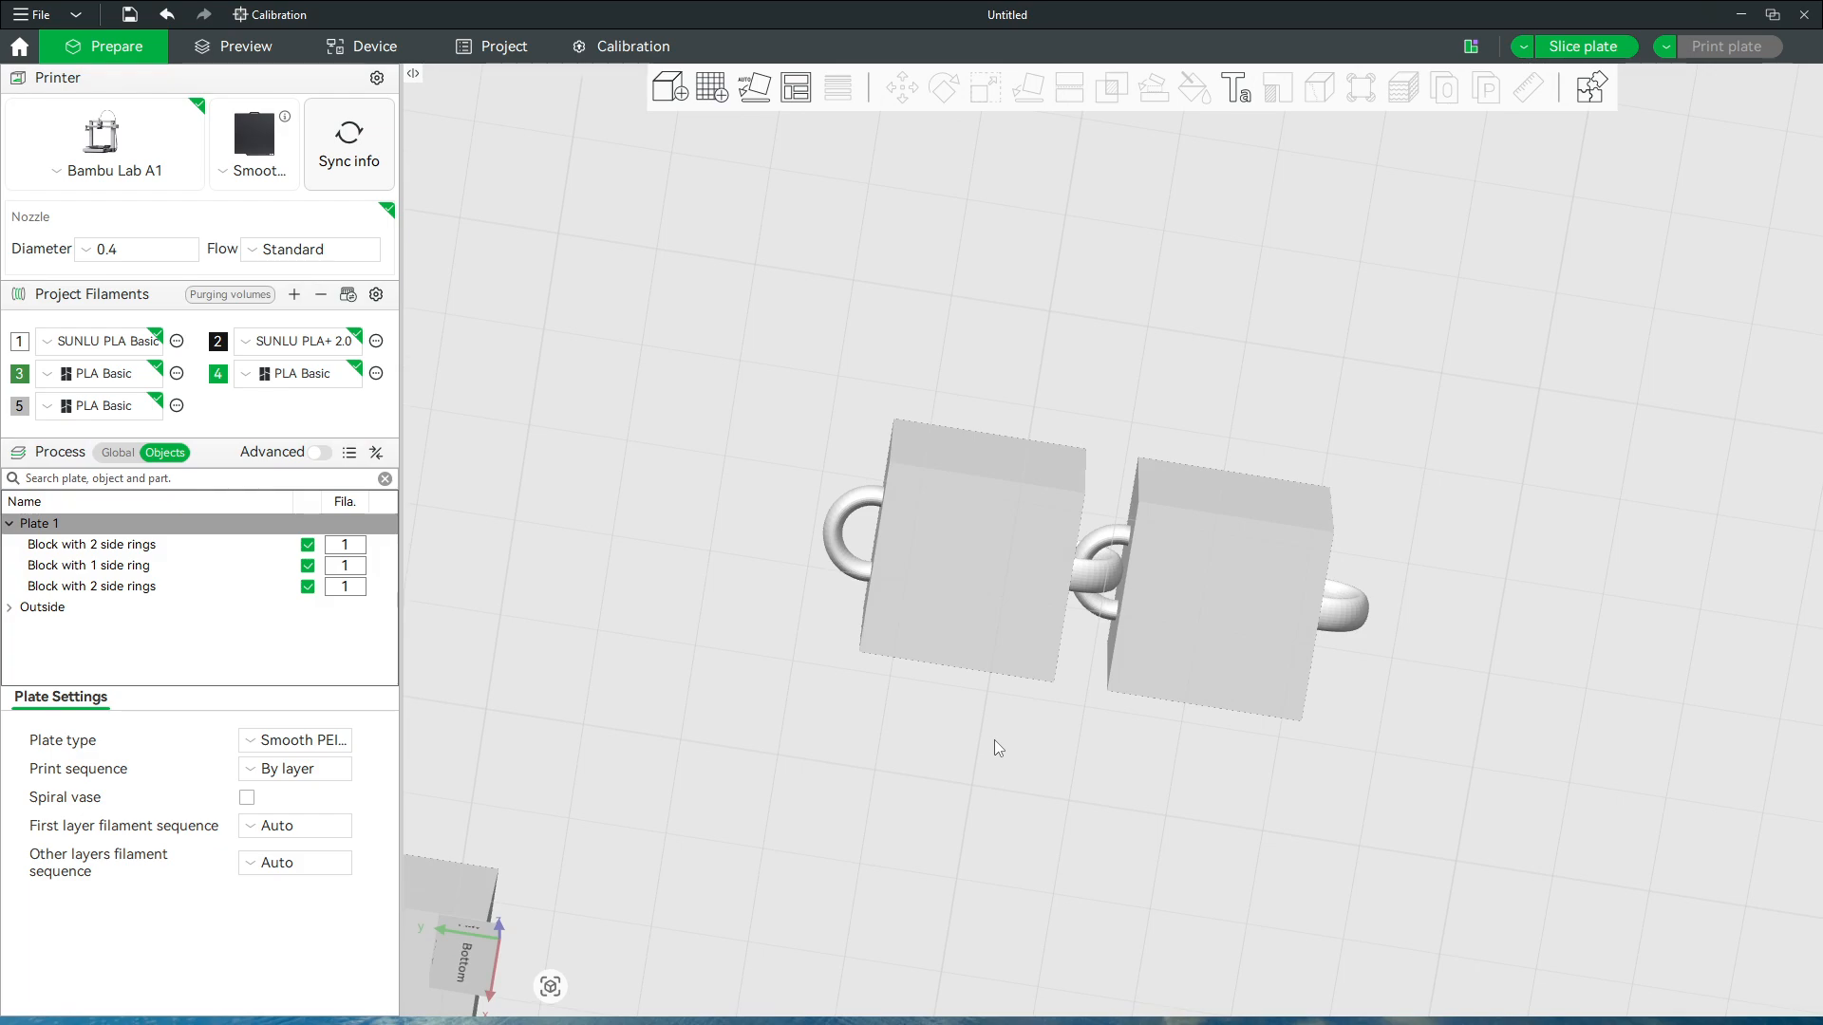
scroll(1029, 841, up, 3)
scroll(1028, 841, up, 5)
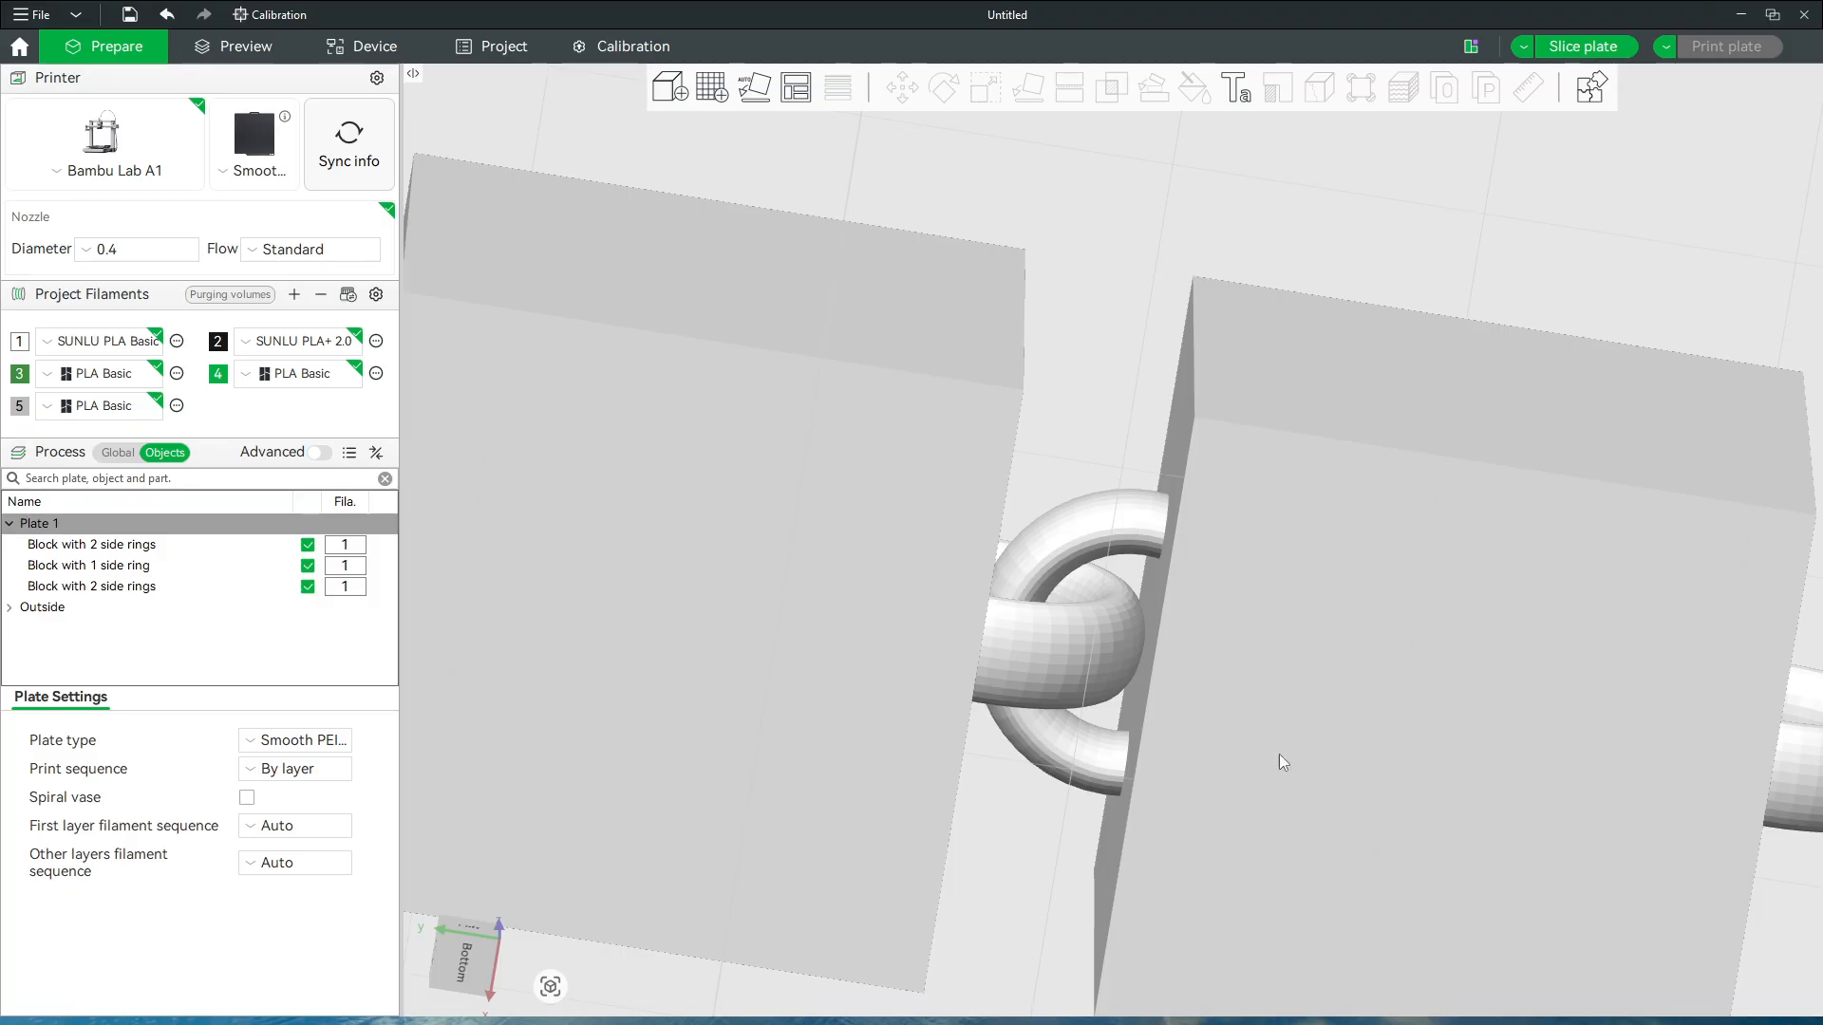
drag(1122, 203, 1097, 230)
click(469, 964)
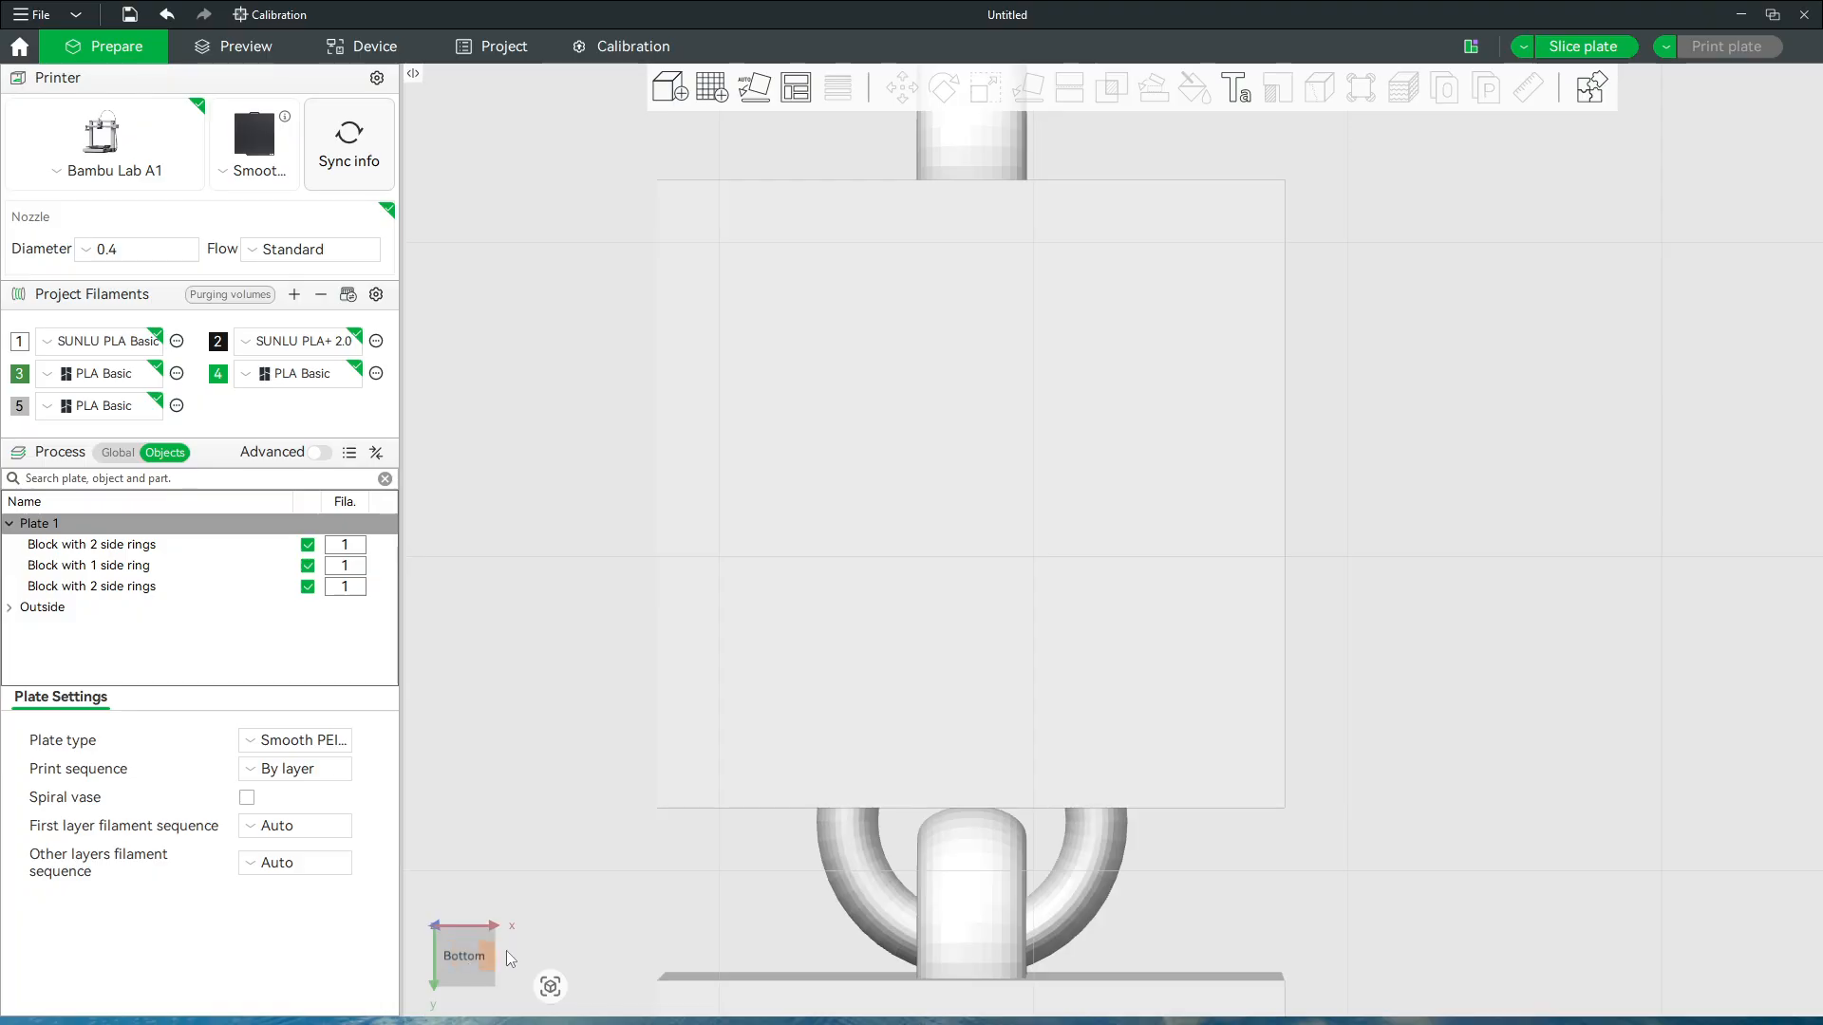
mouse_move(1396, 674)
right_down()
mouse_move(1404, 346)
mouse_move(1386, 655)
right_up()
click(469, 933)
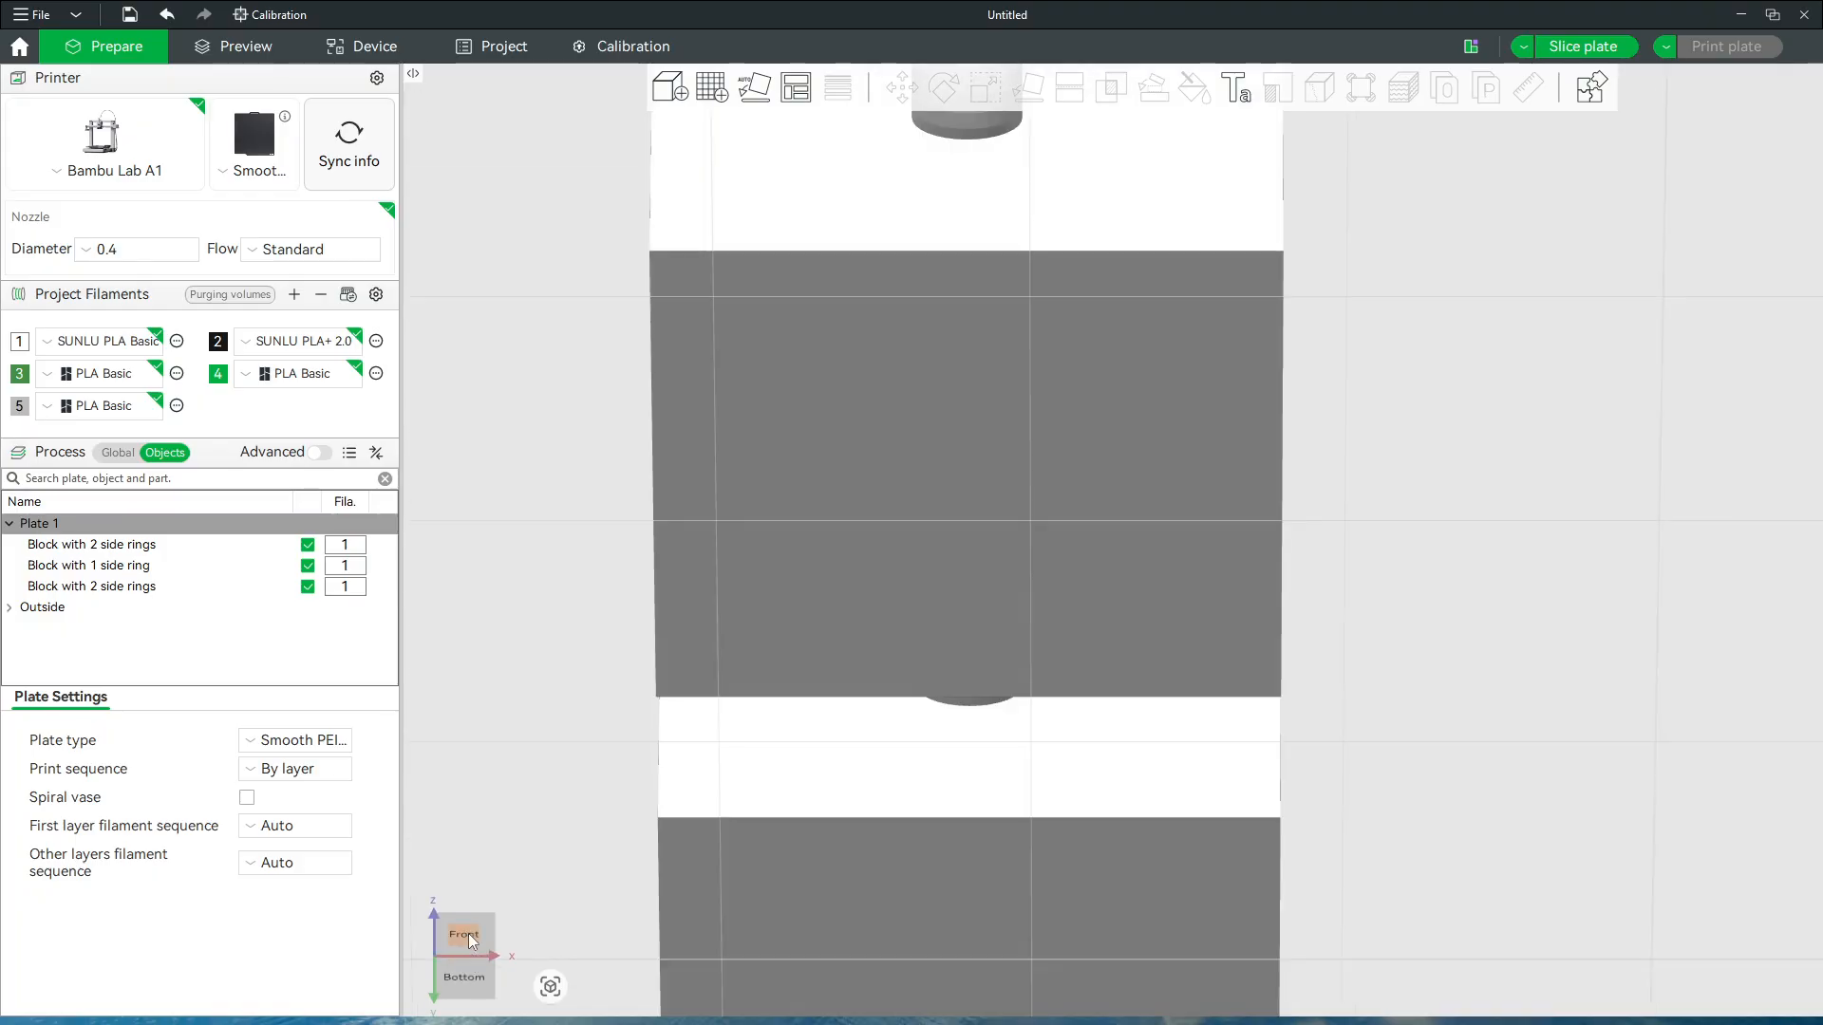
click(467, 937)
drag(806, 669, 944, 710)
drag(1062, 611, 1059, 658)
click(1030, 441)
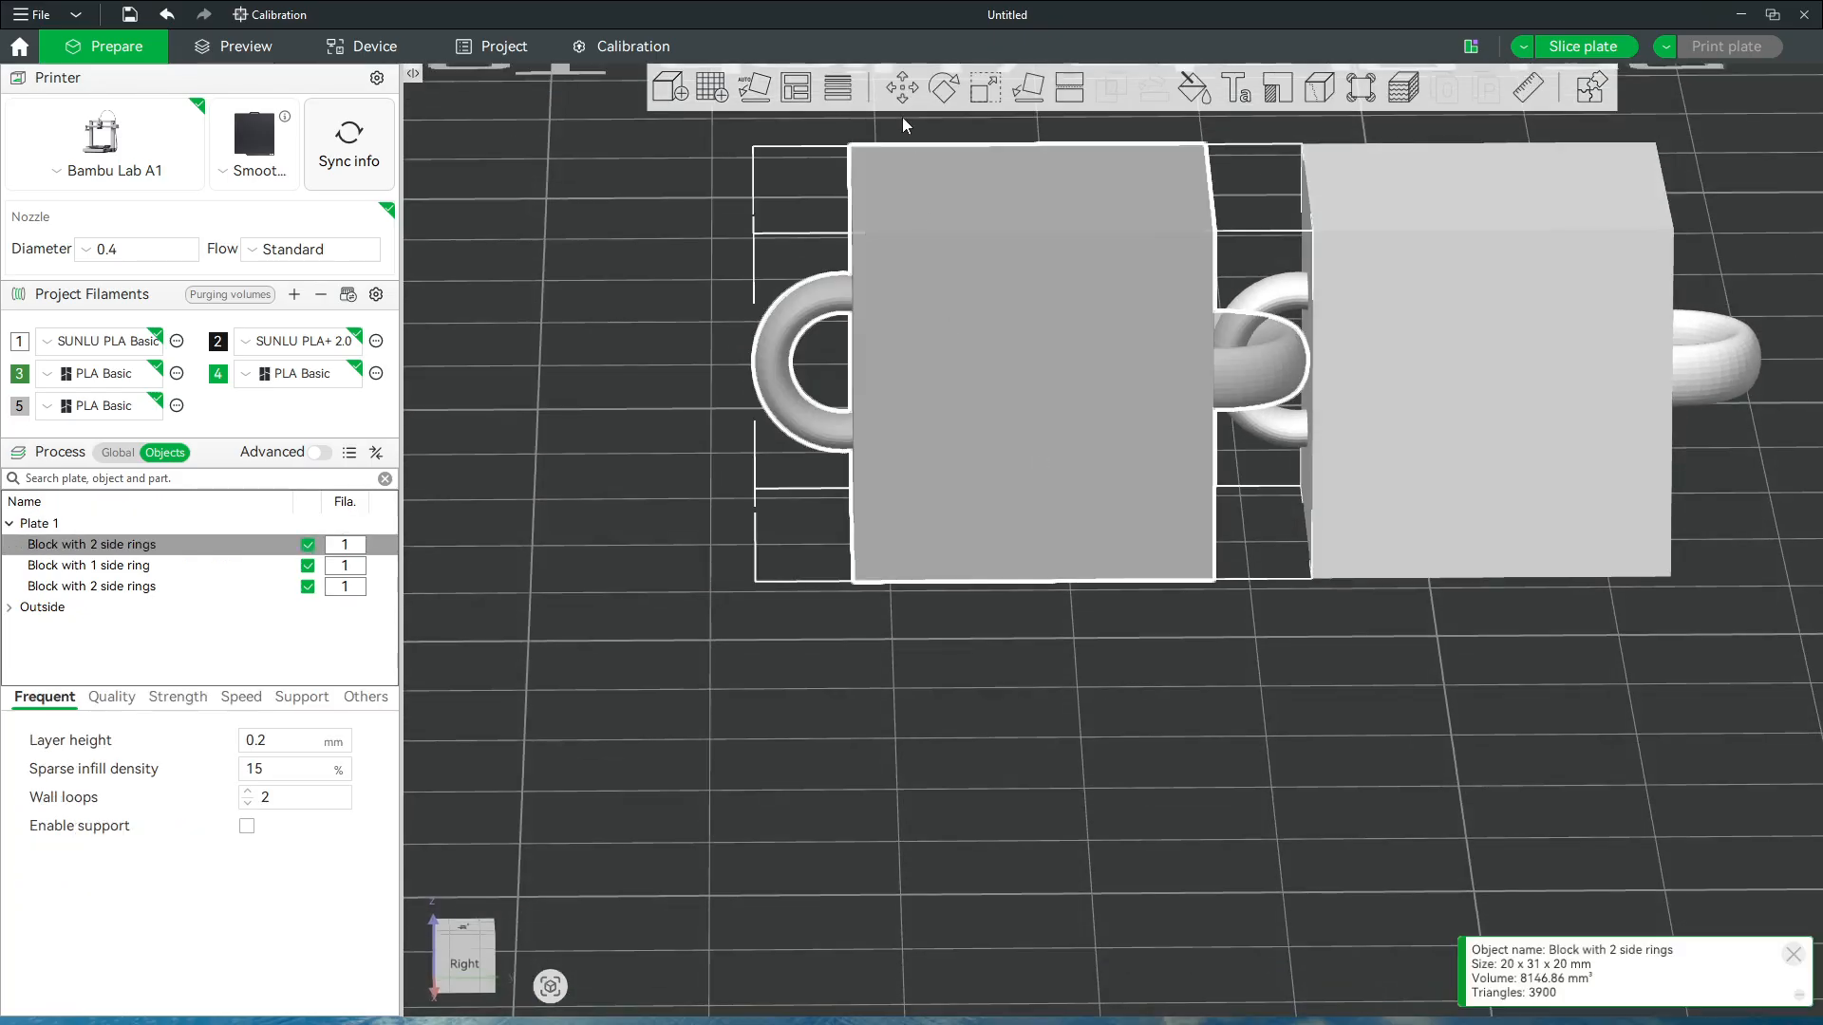
click(908, 91)
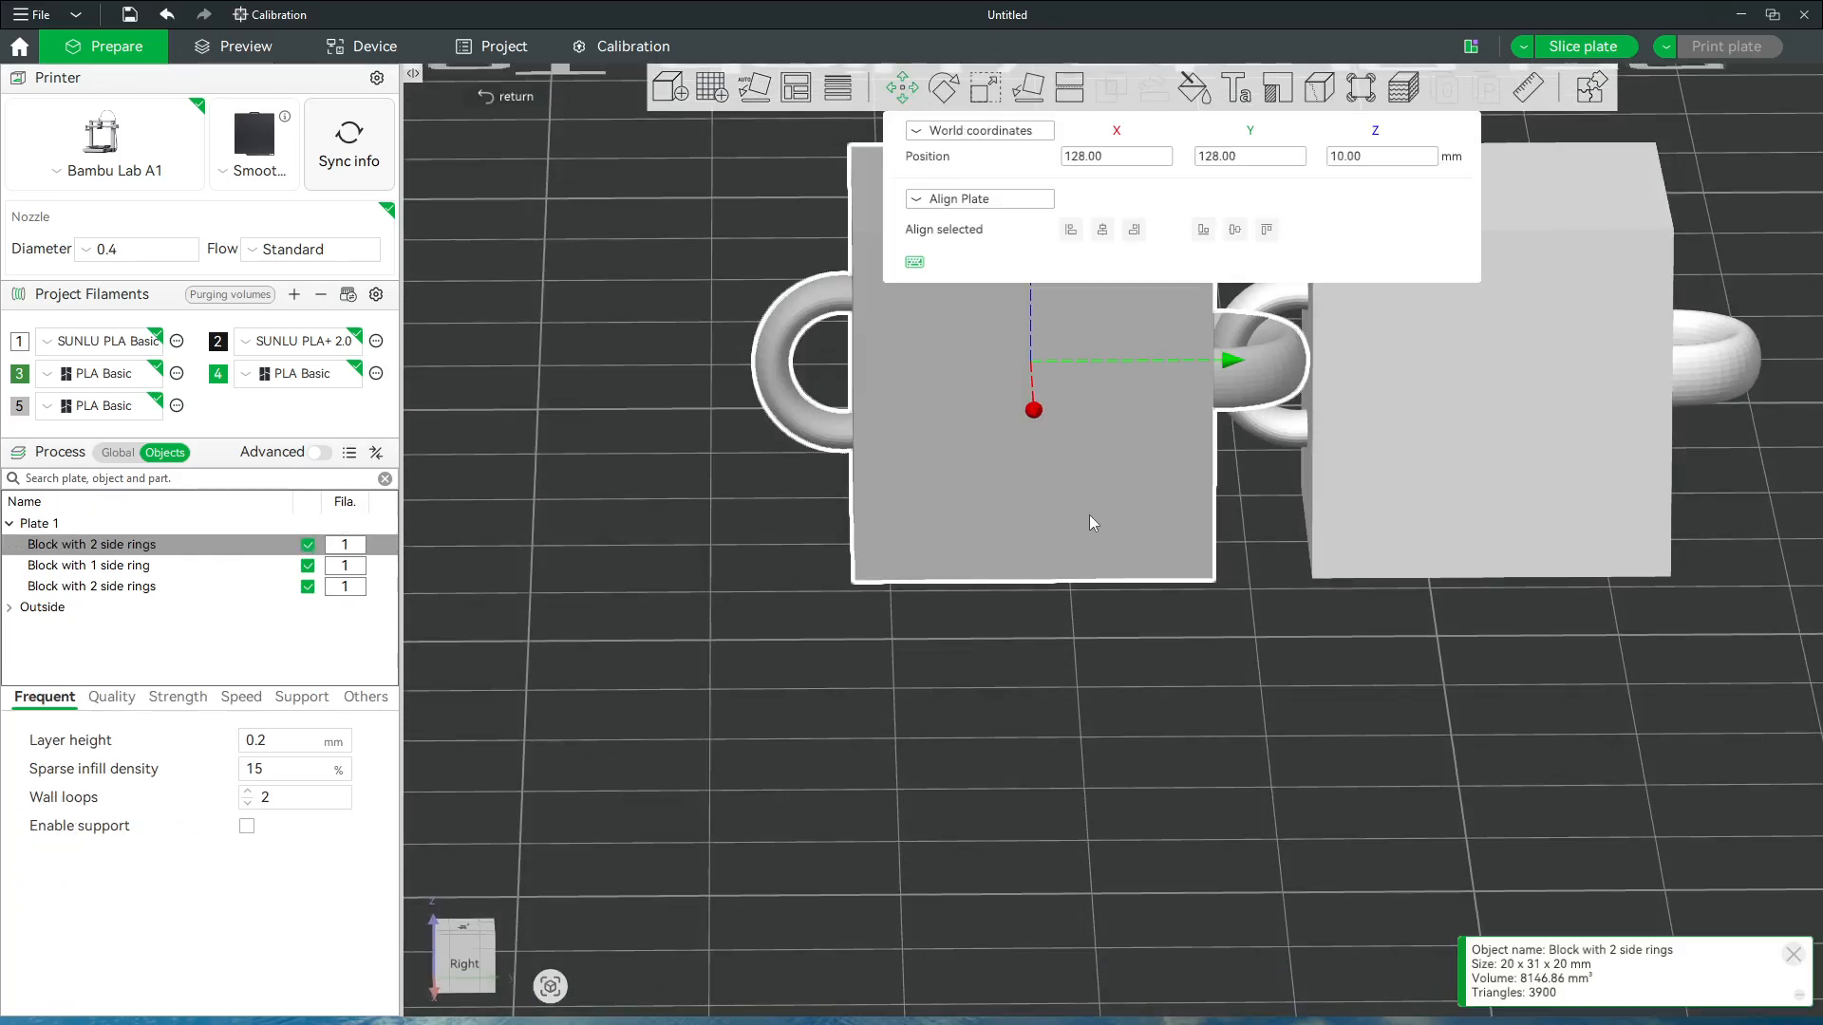
drag(1251, 726, 1246, 845)
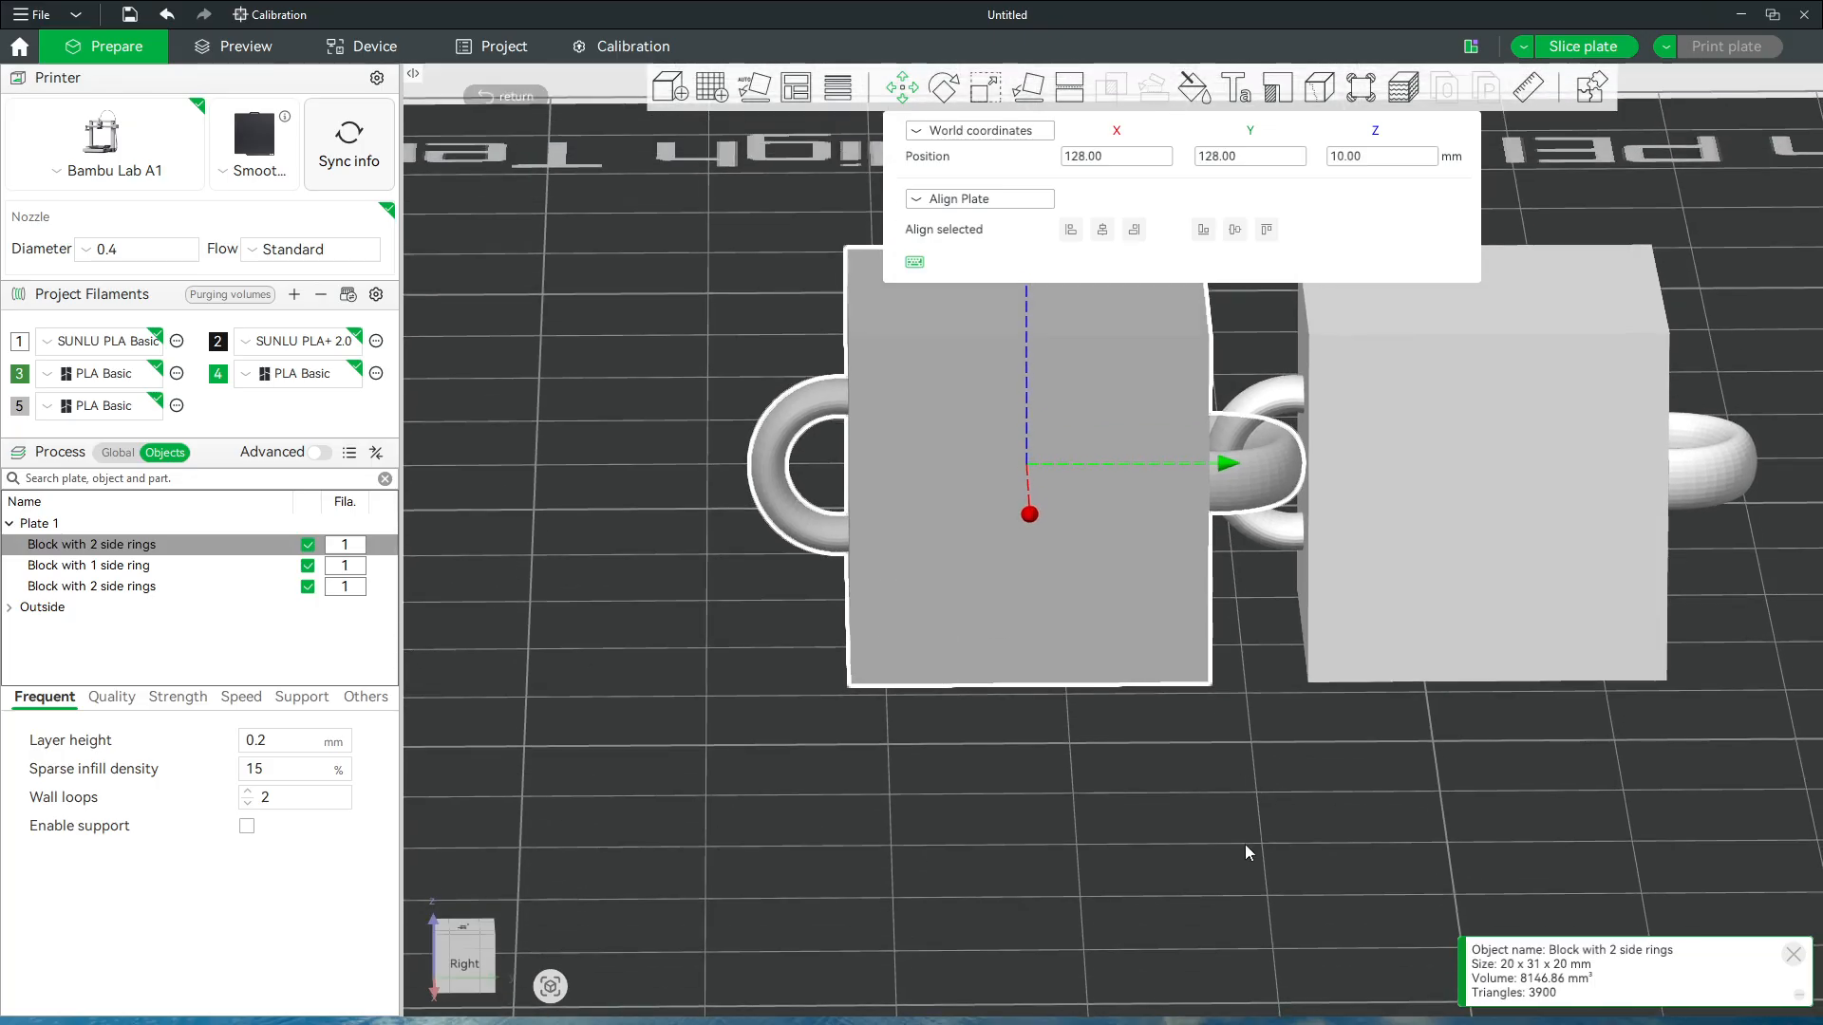
drag(826, 835, 1013, 859)
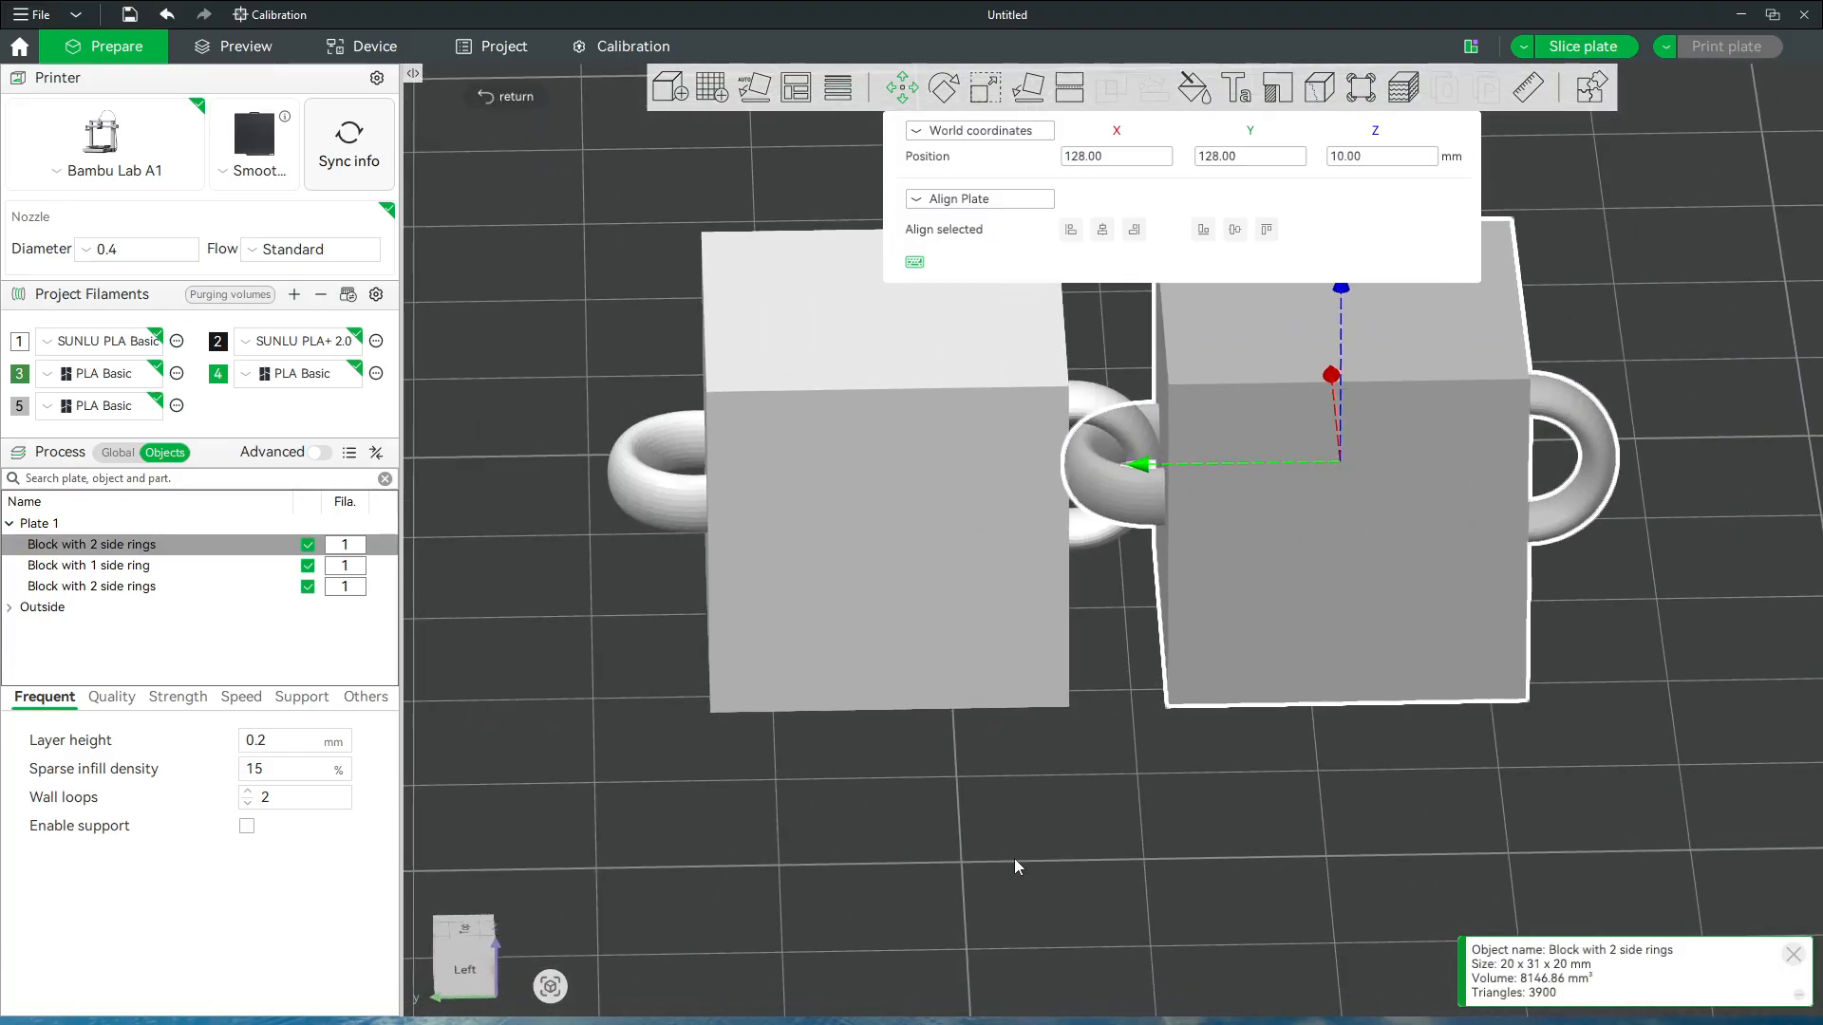
Set the cloned two-ring block's Y position to 154 mm and inspect how the rings interlock
click(862, 608)
click(1208, 157)
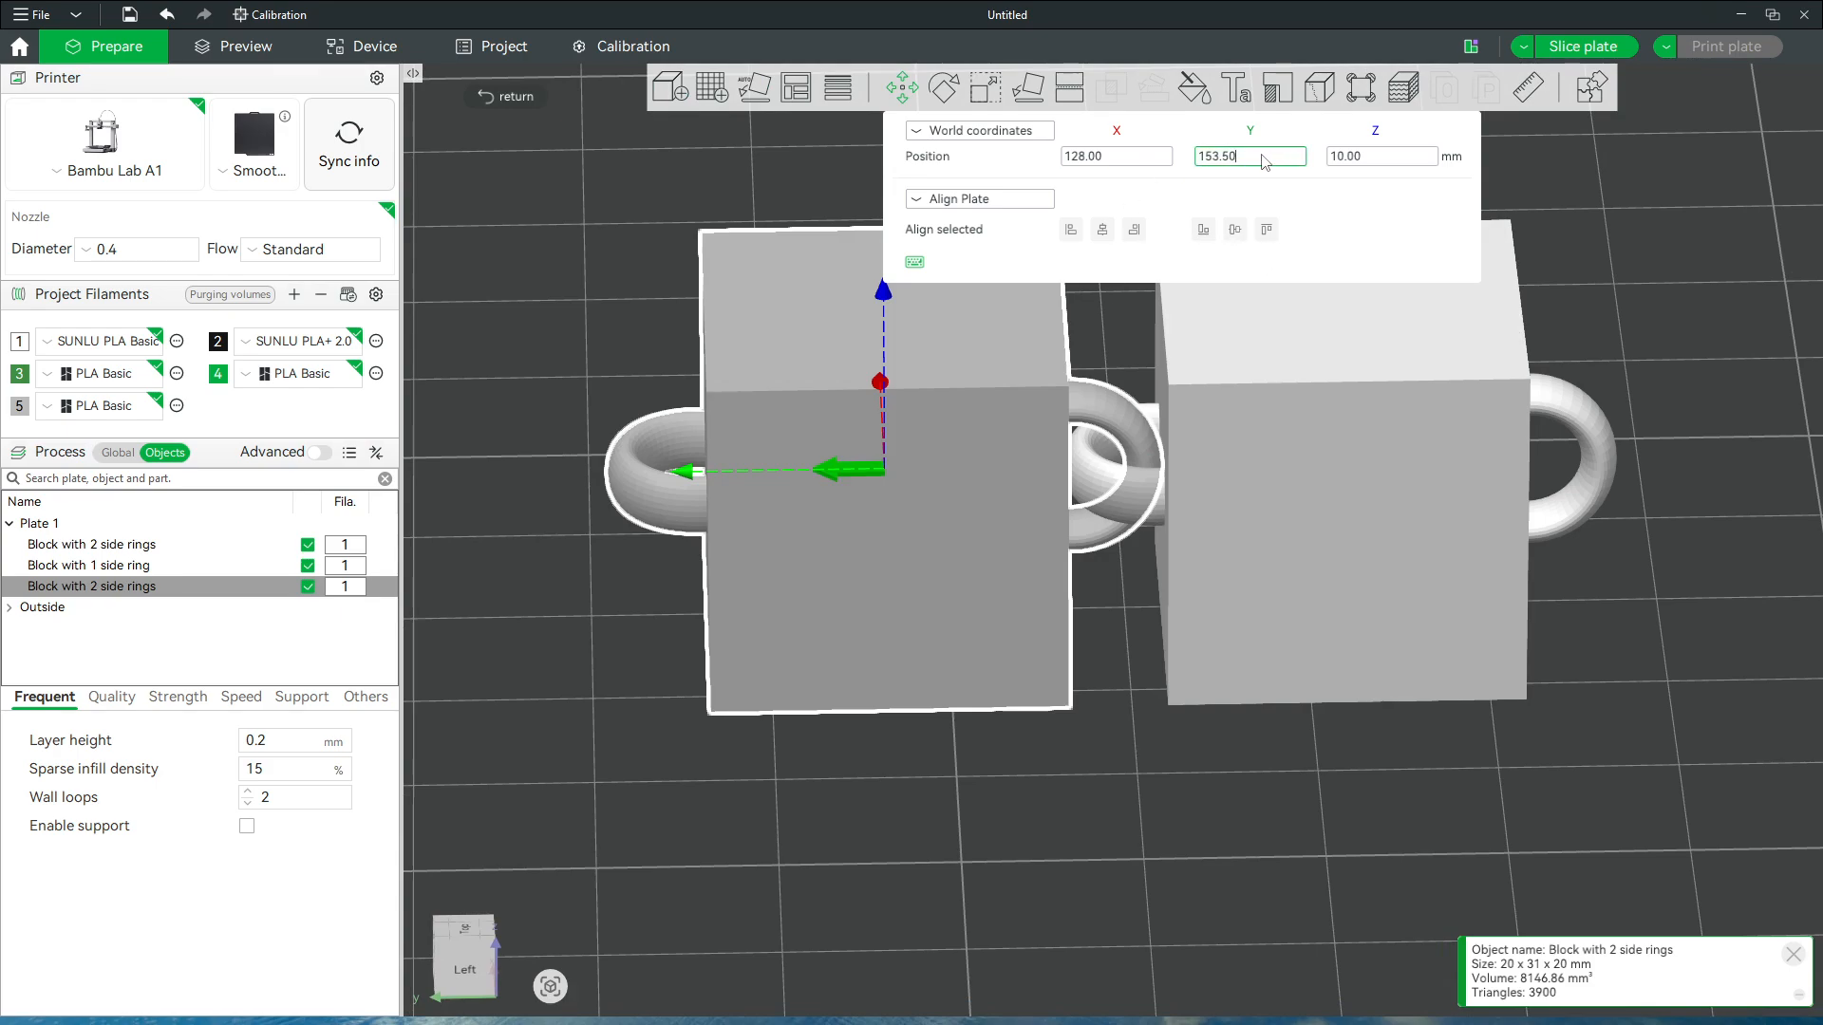
key(BackSpace)
key(BackSpace)
key(BackSpace)
key(BackSpace)
text(4)
key(Return)
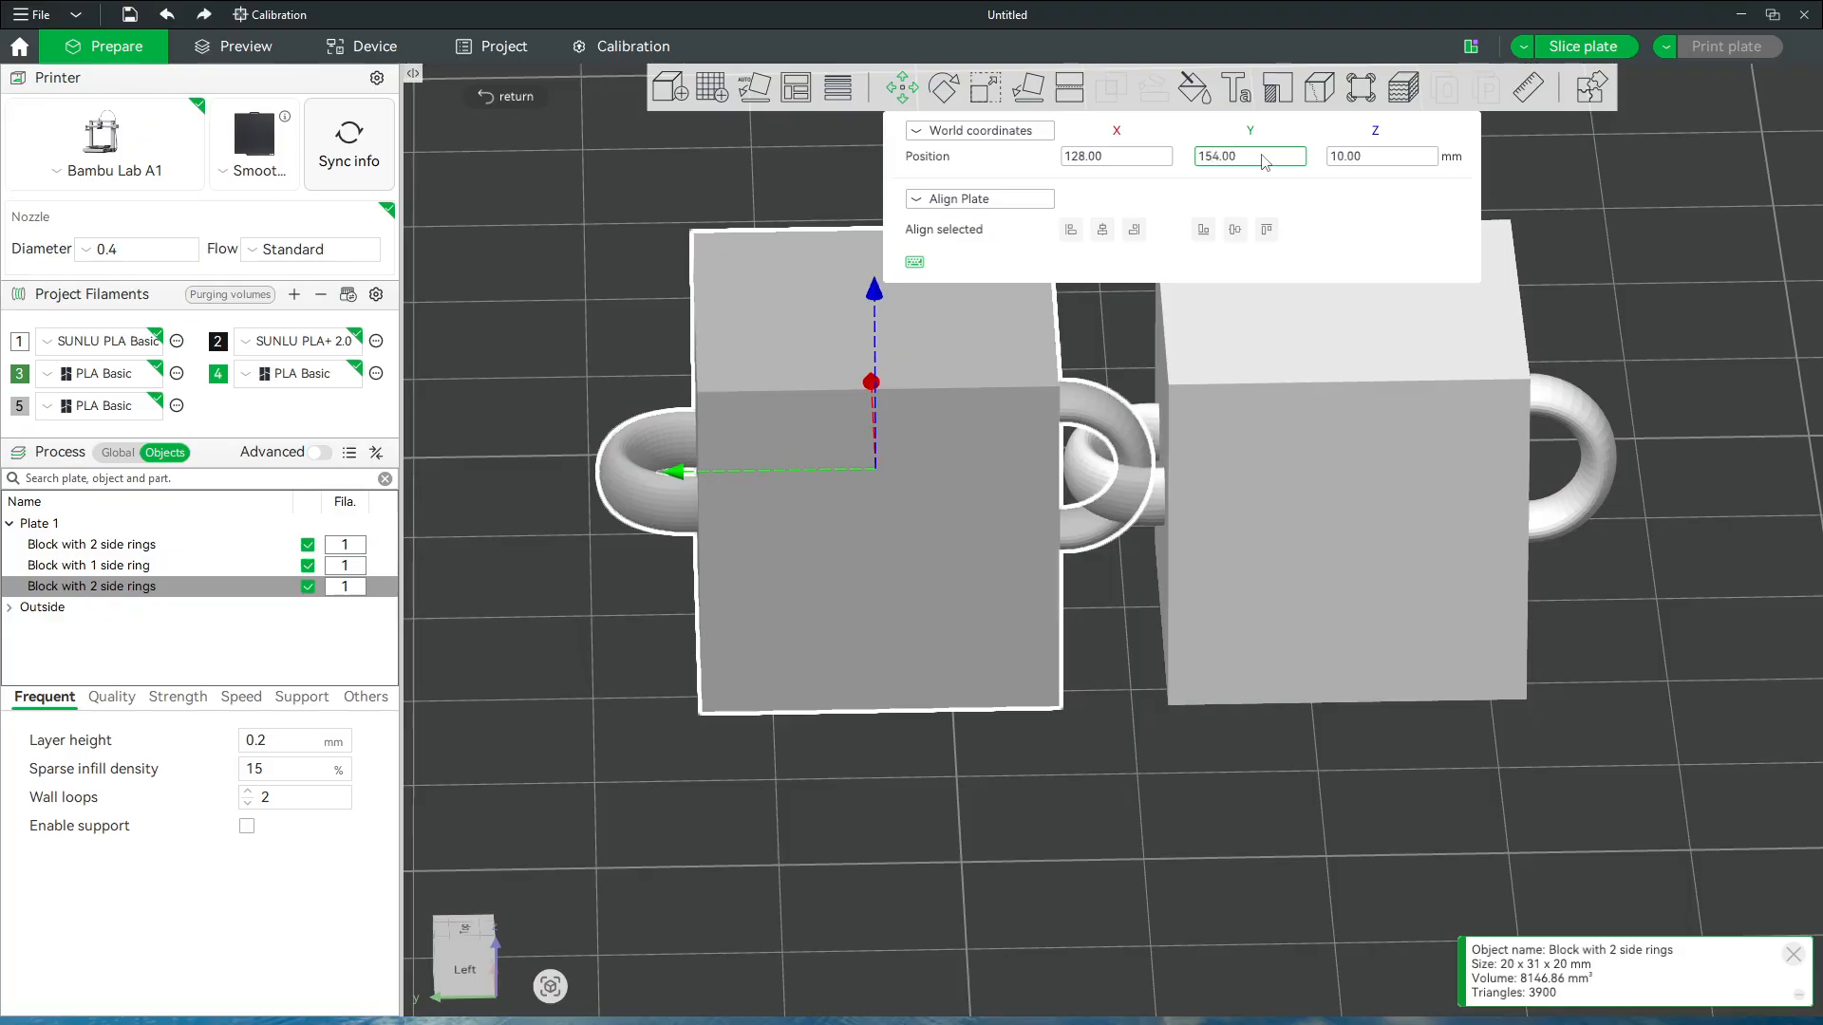
click(492, 100)
drag(1182, 858, 1179, 878)
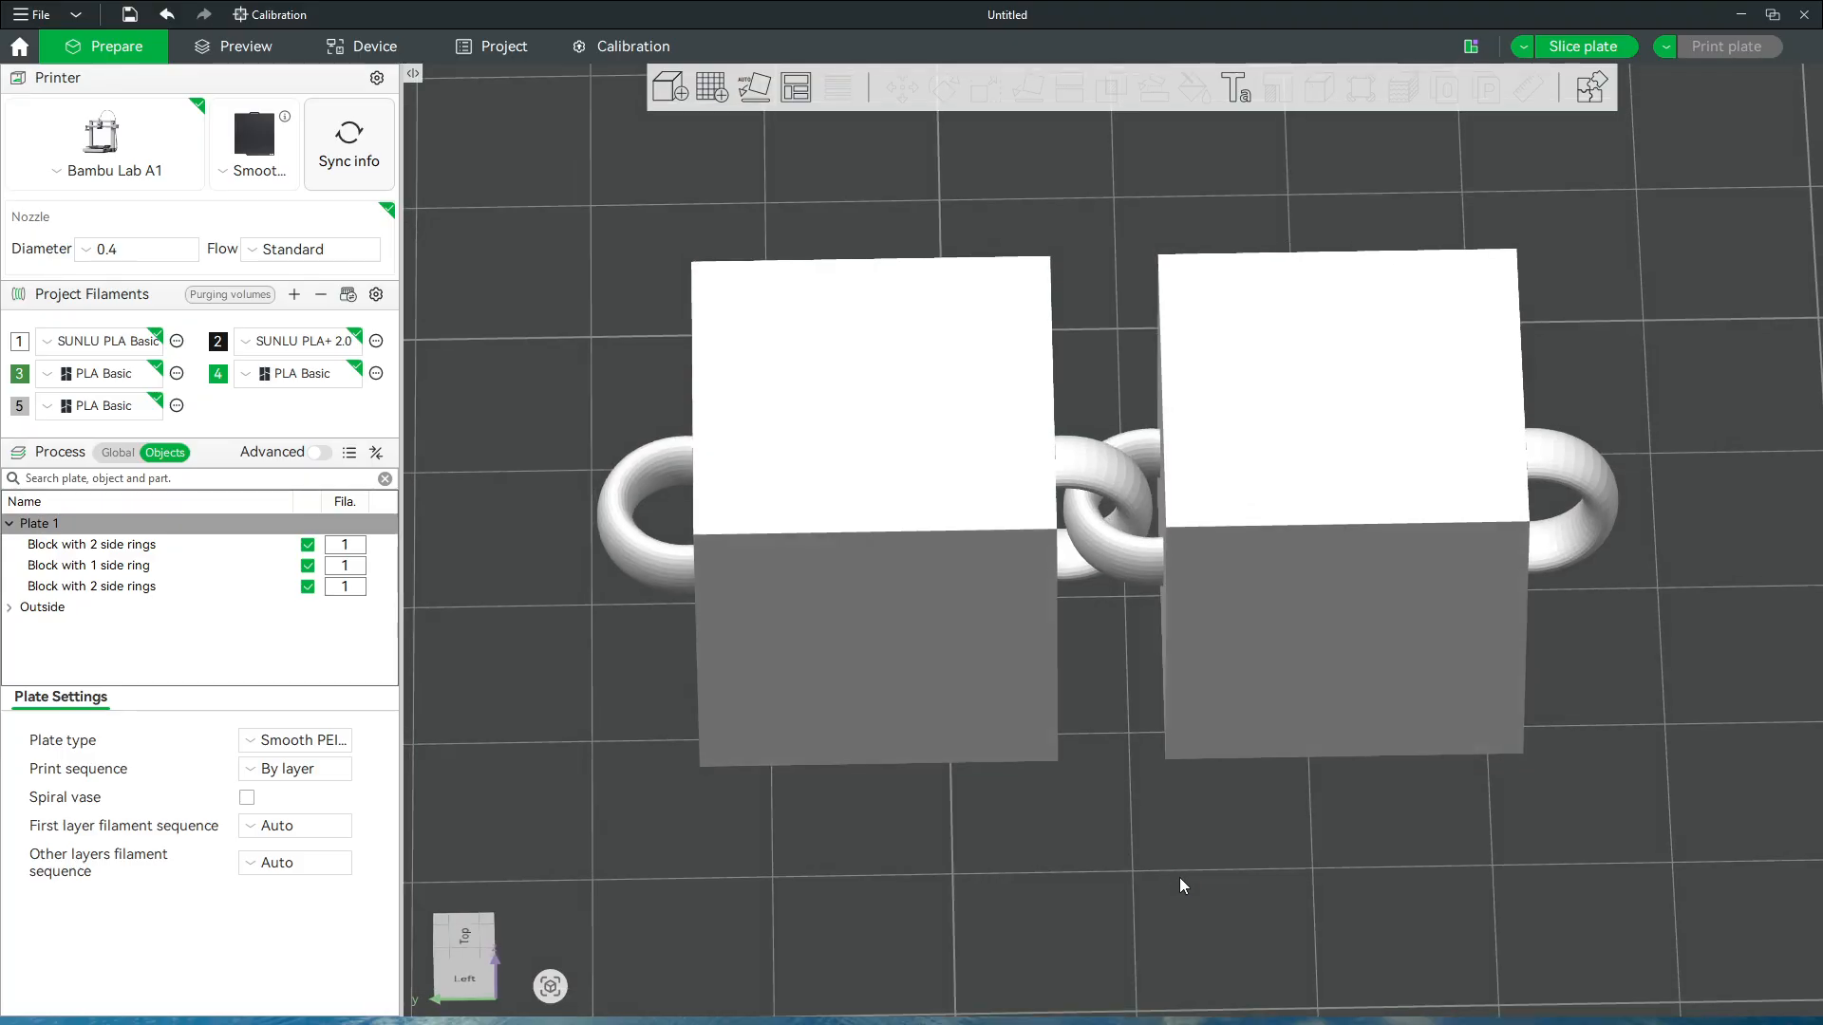
mouse_move(1084, 909)
mouse_down()
mouse_move(1080, 783)
mouse_move(1080, 896)
mouse_move(1058, 906)
mouse_up()
scroll(1058, 907, down, 2)
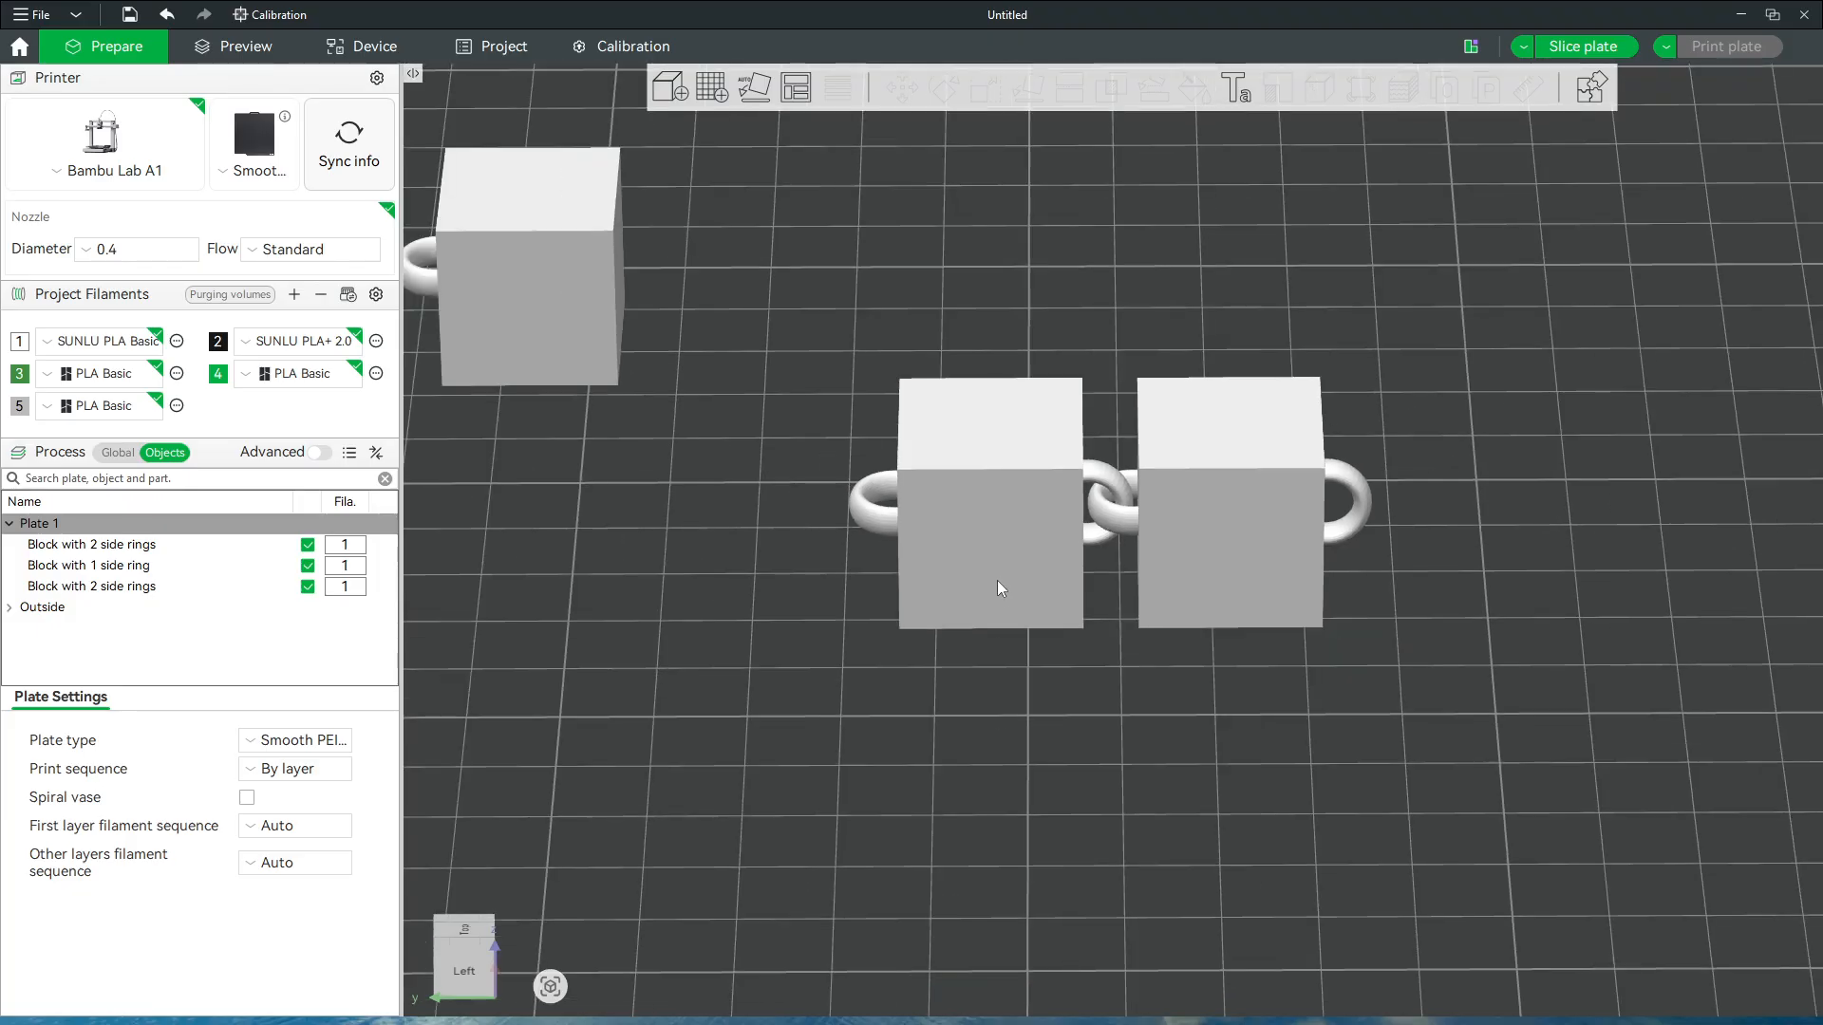
Clone the offset two-ring block twice and center both new copies on the plate
click(996, 579)
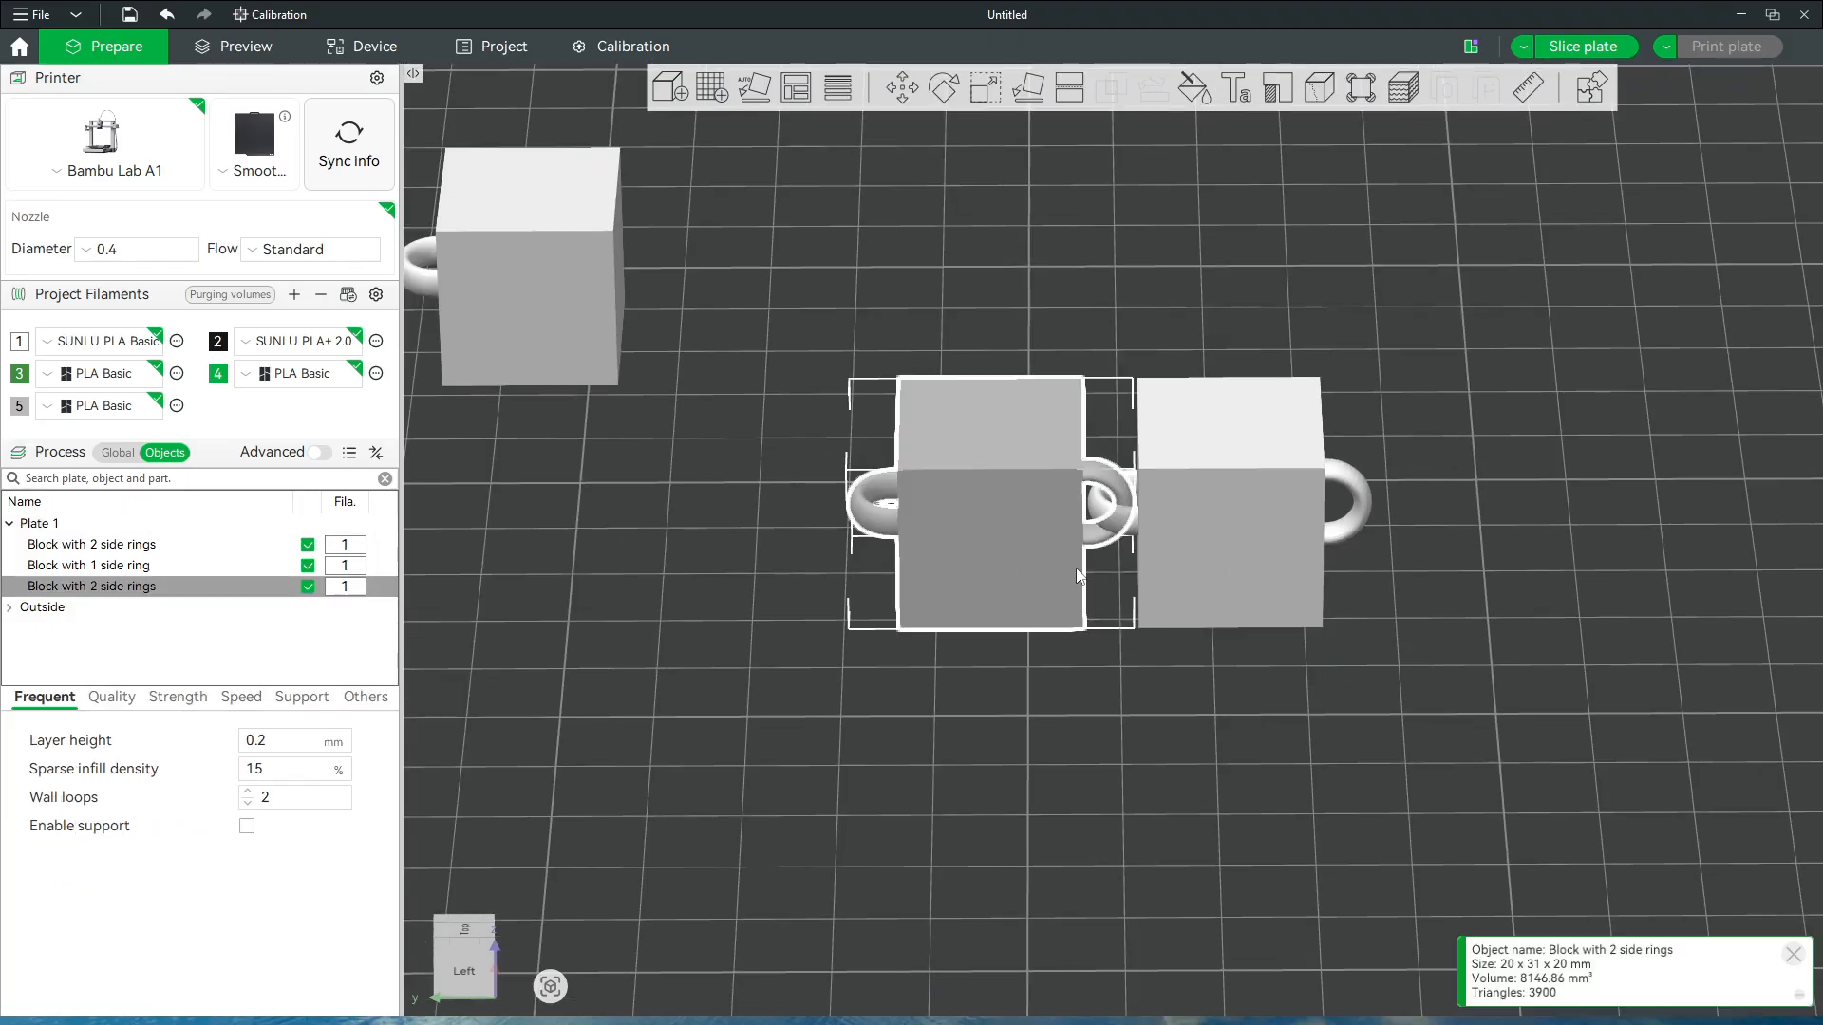
key(ctrl+k)
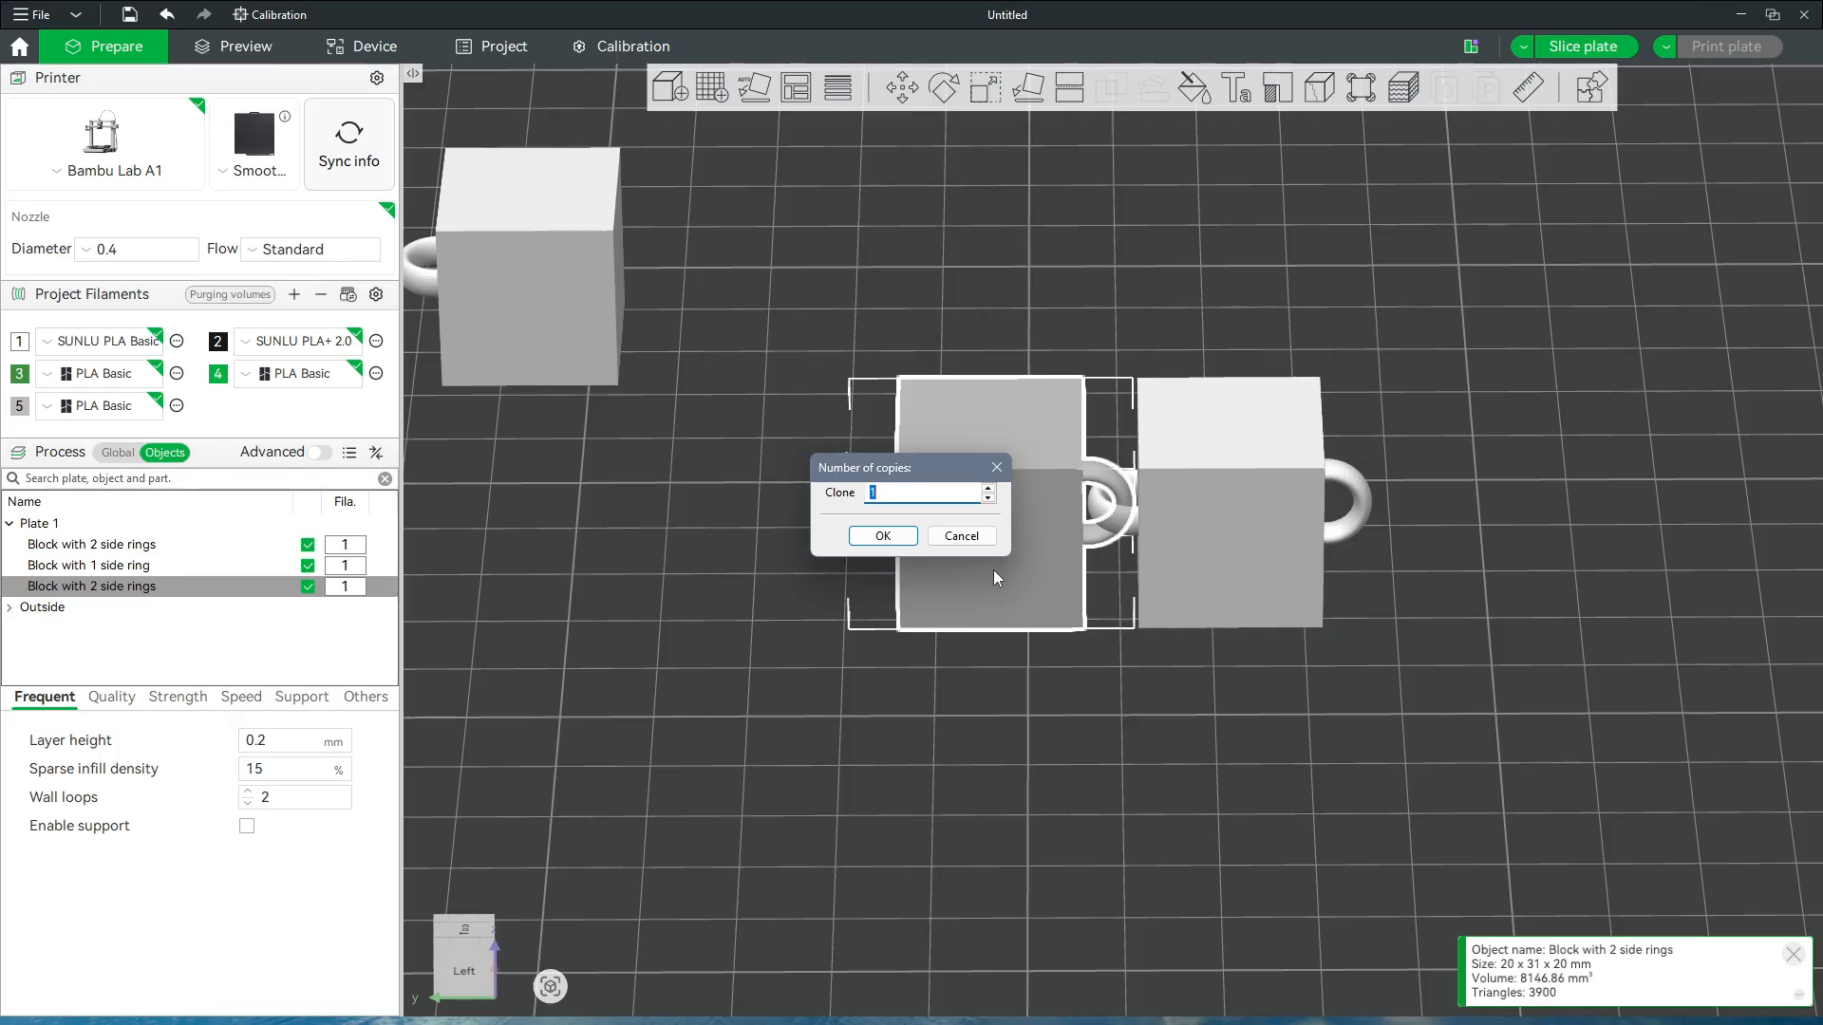
text(2)
key(Return)
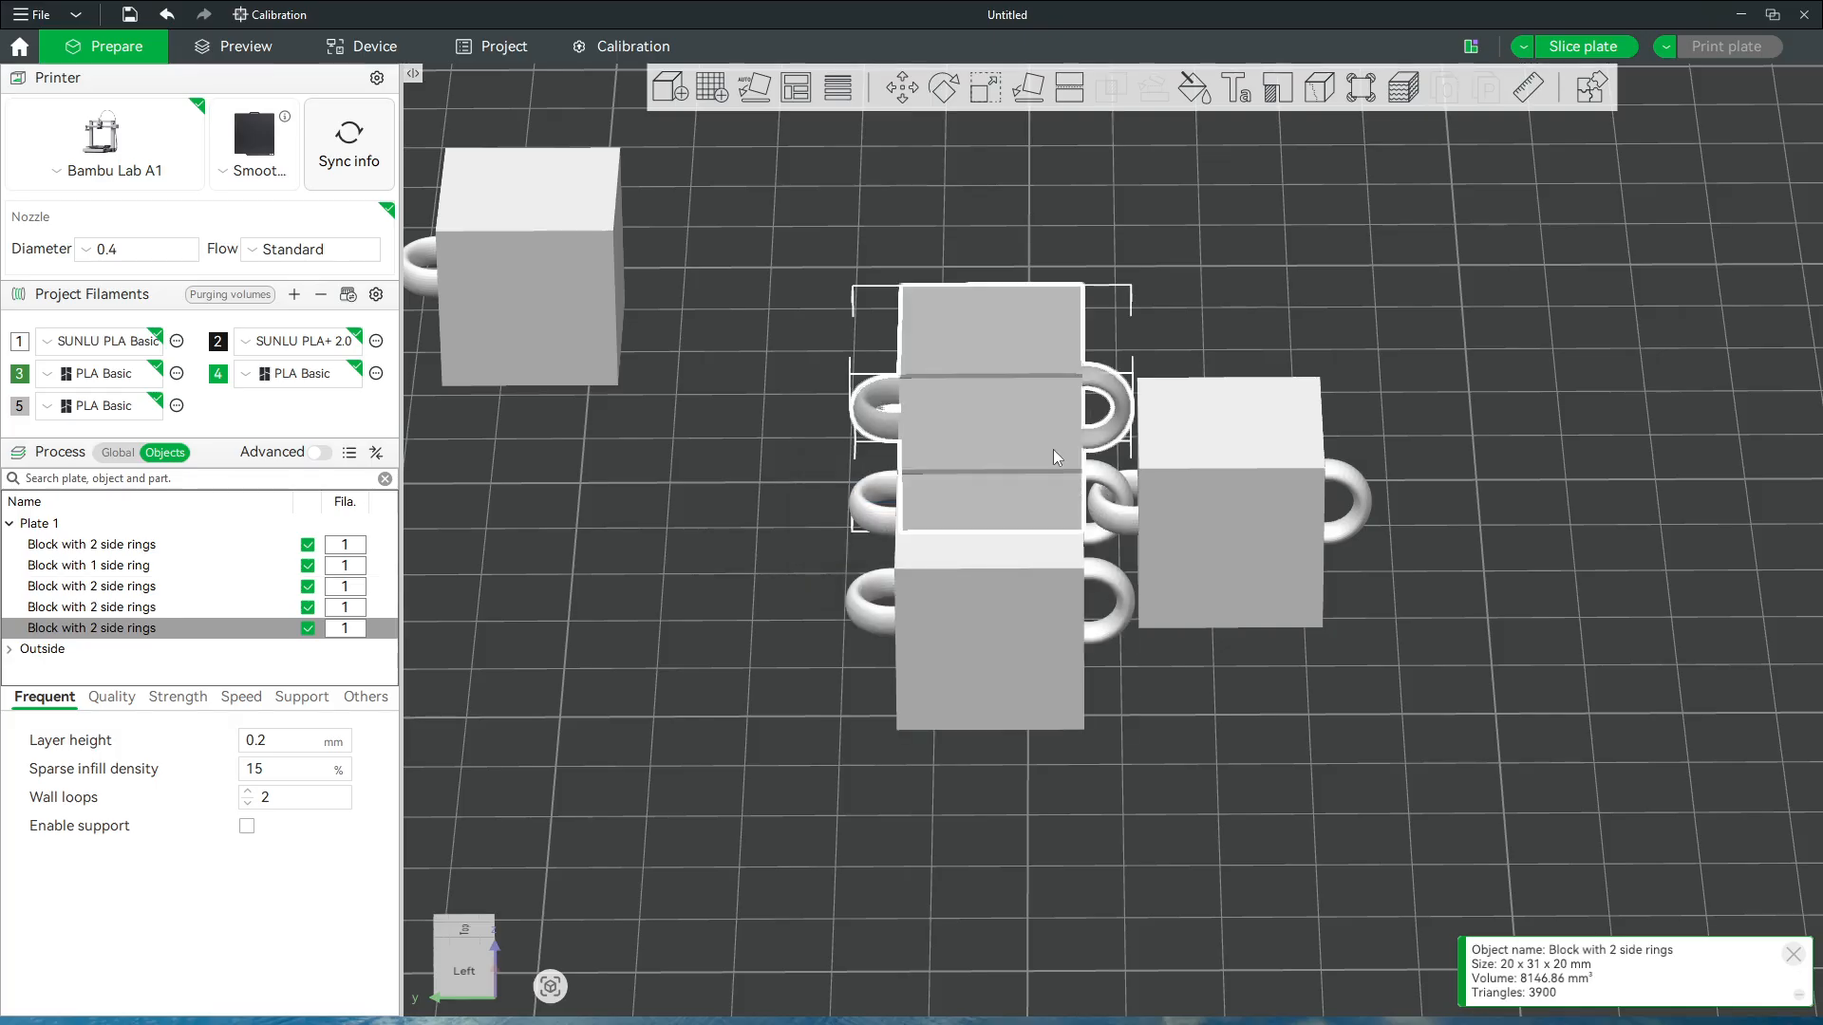
right_click(993, 696)
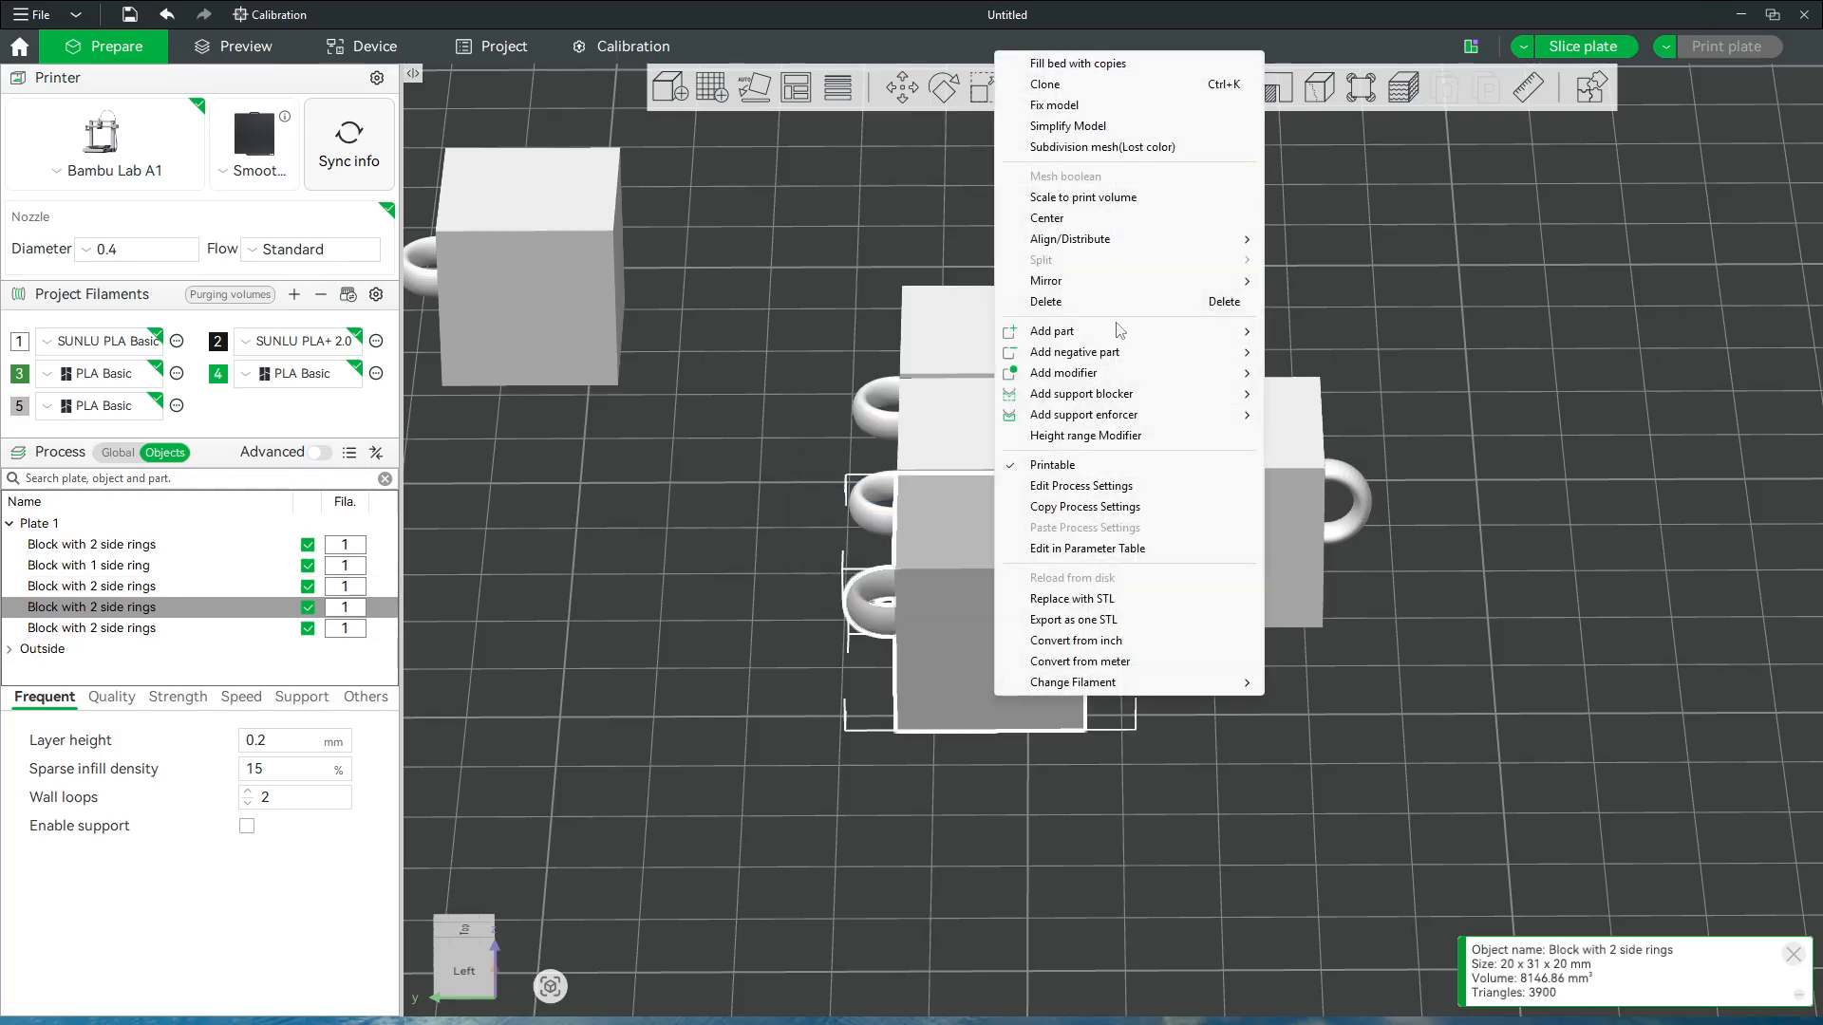
click(1063, 221)
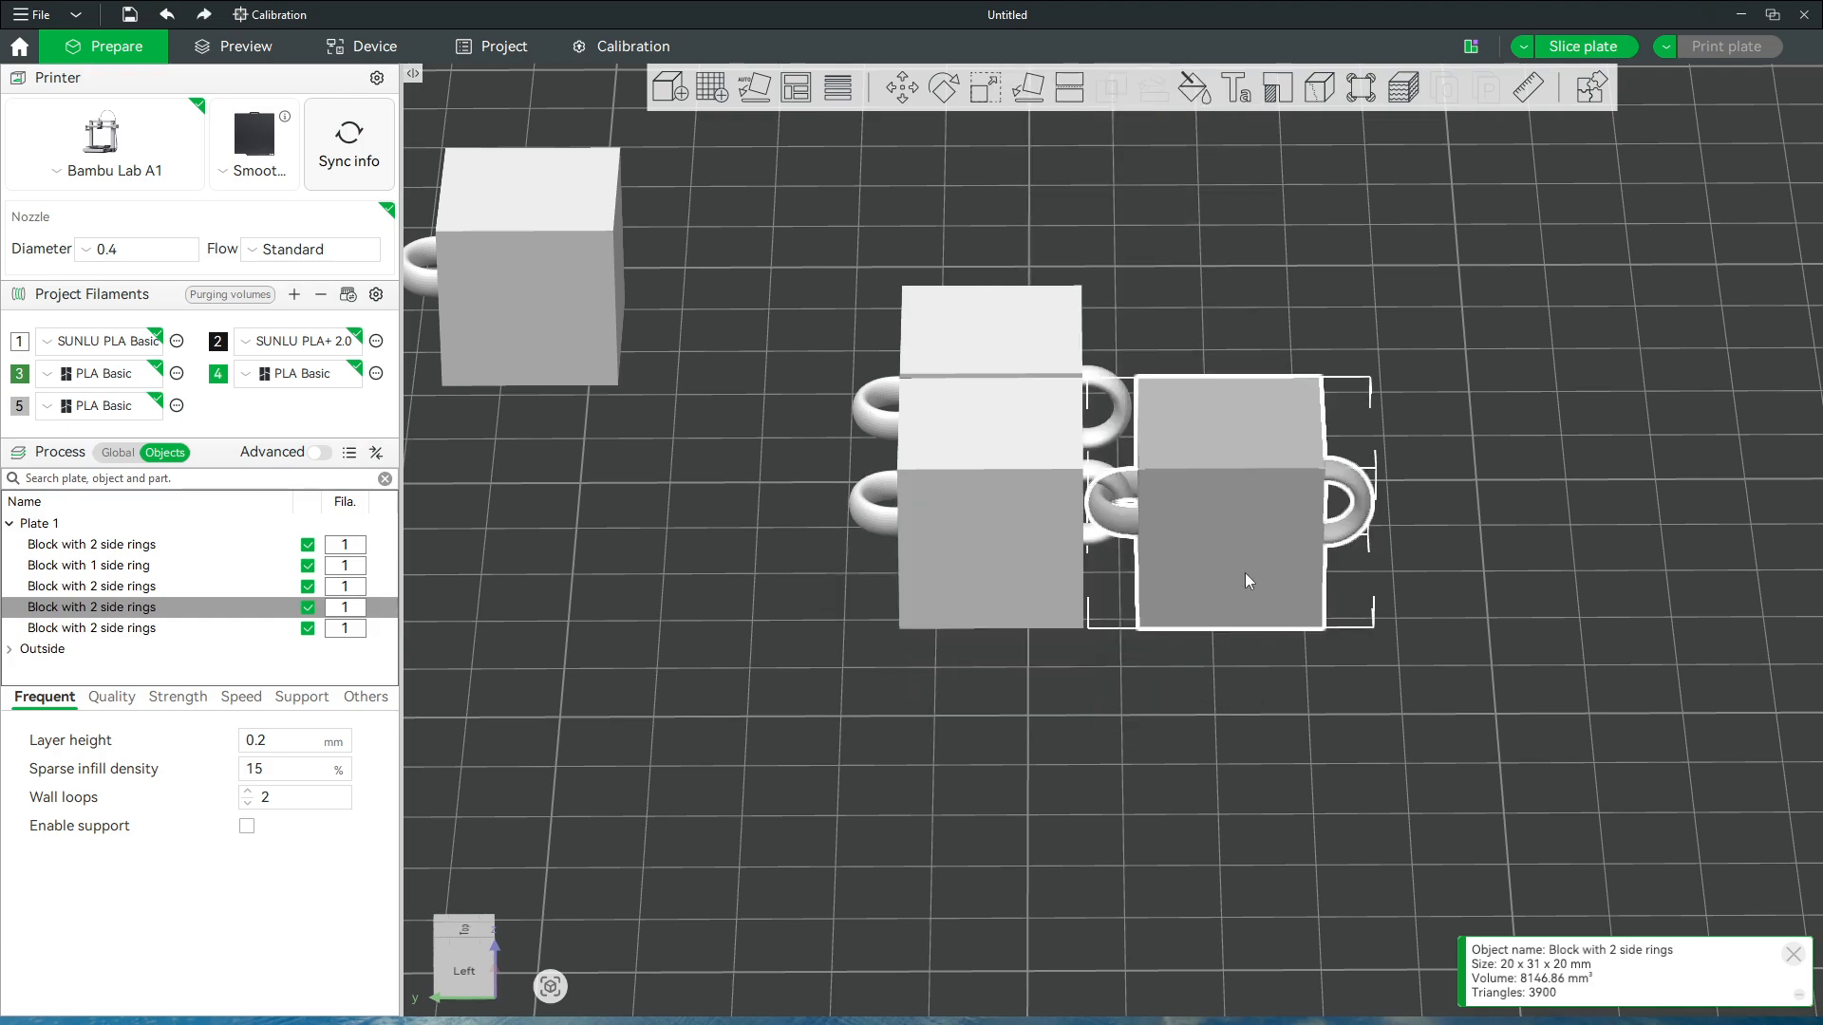
click(1007, 336)
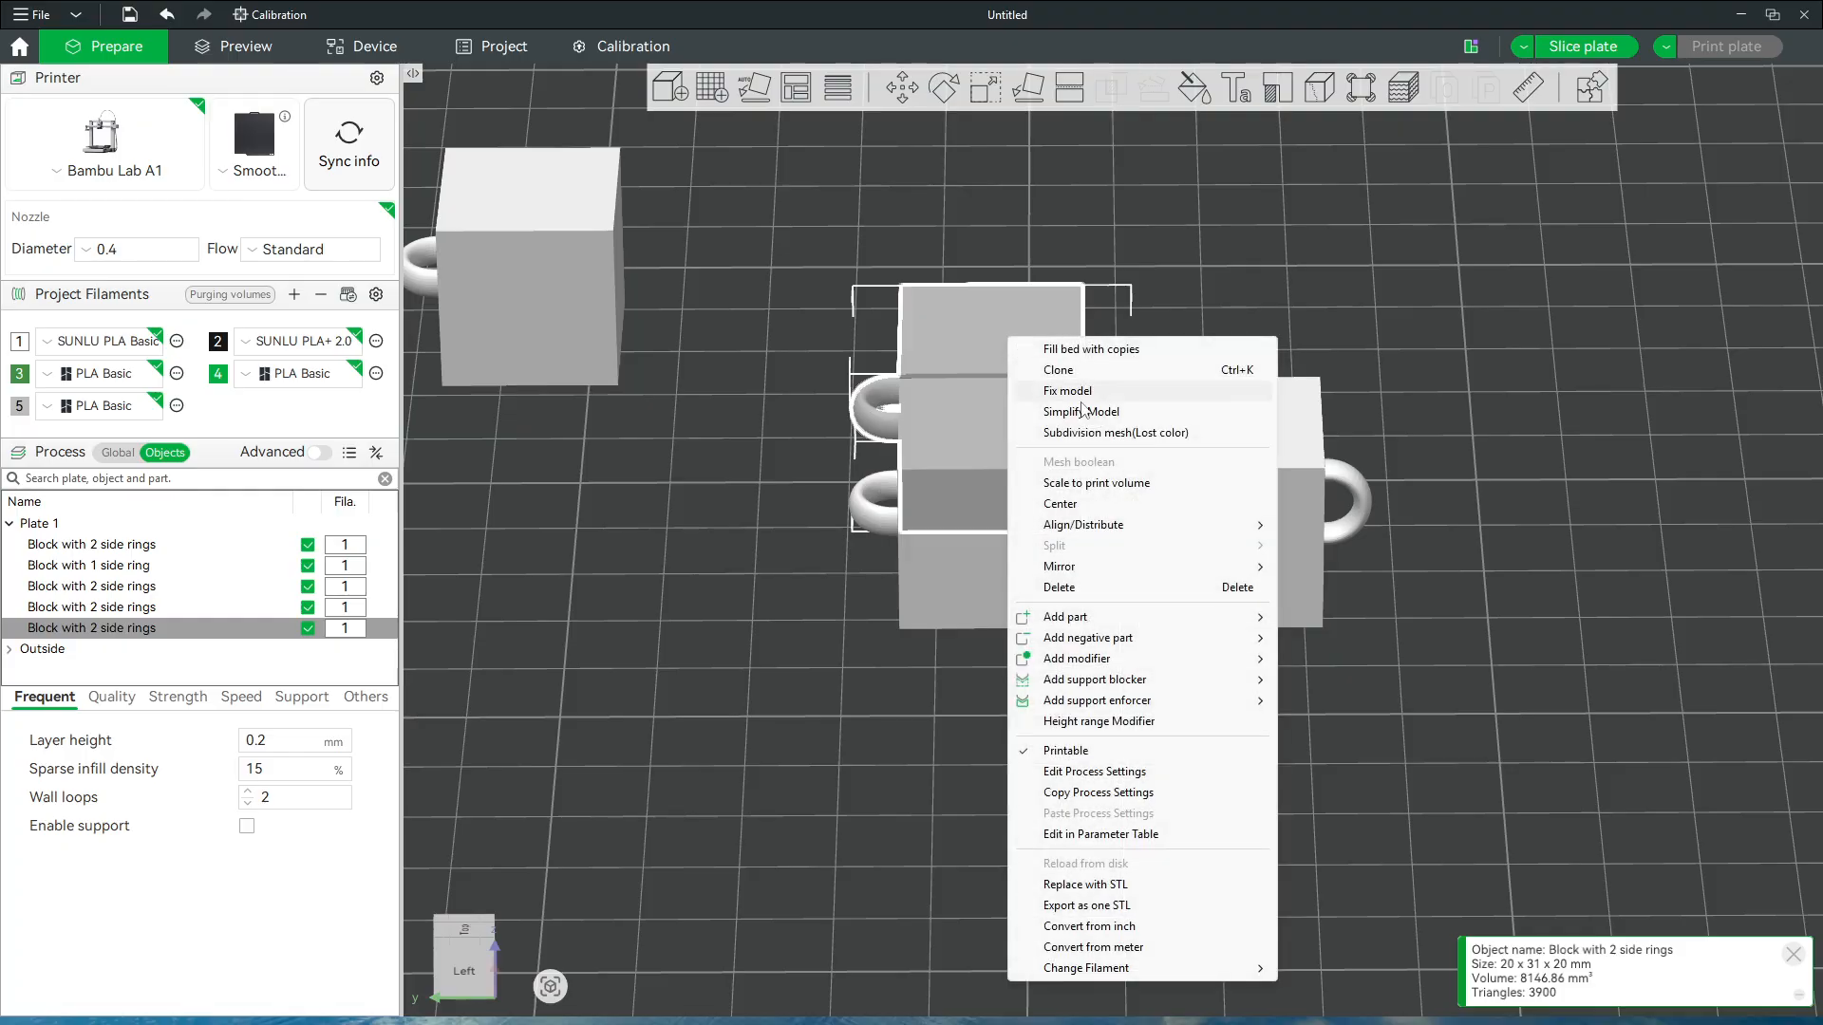
click(1101, 504)
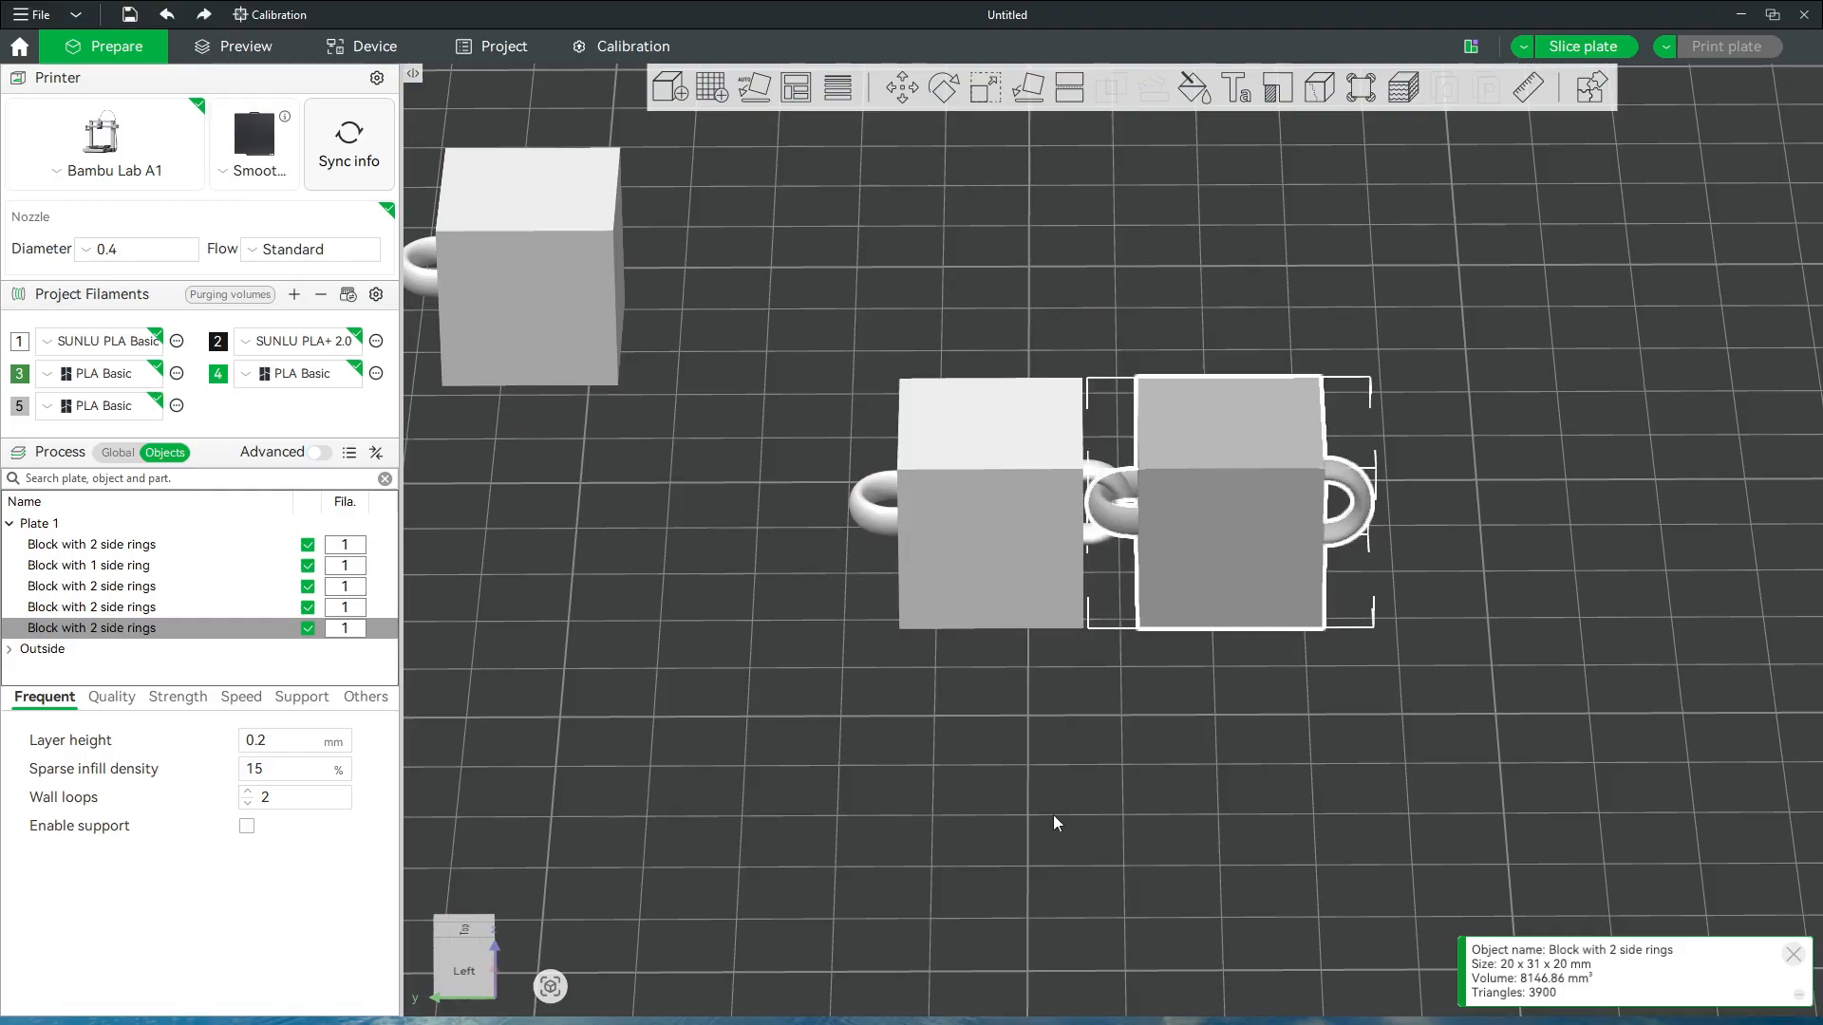
Set the Y position of the first of the two new two-ring copies to 154 mm
click(983, 579)
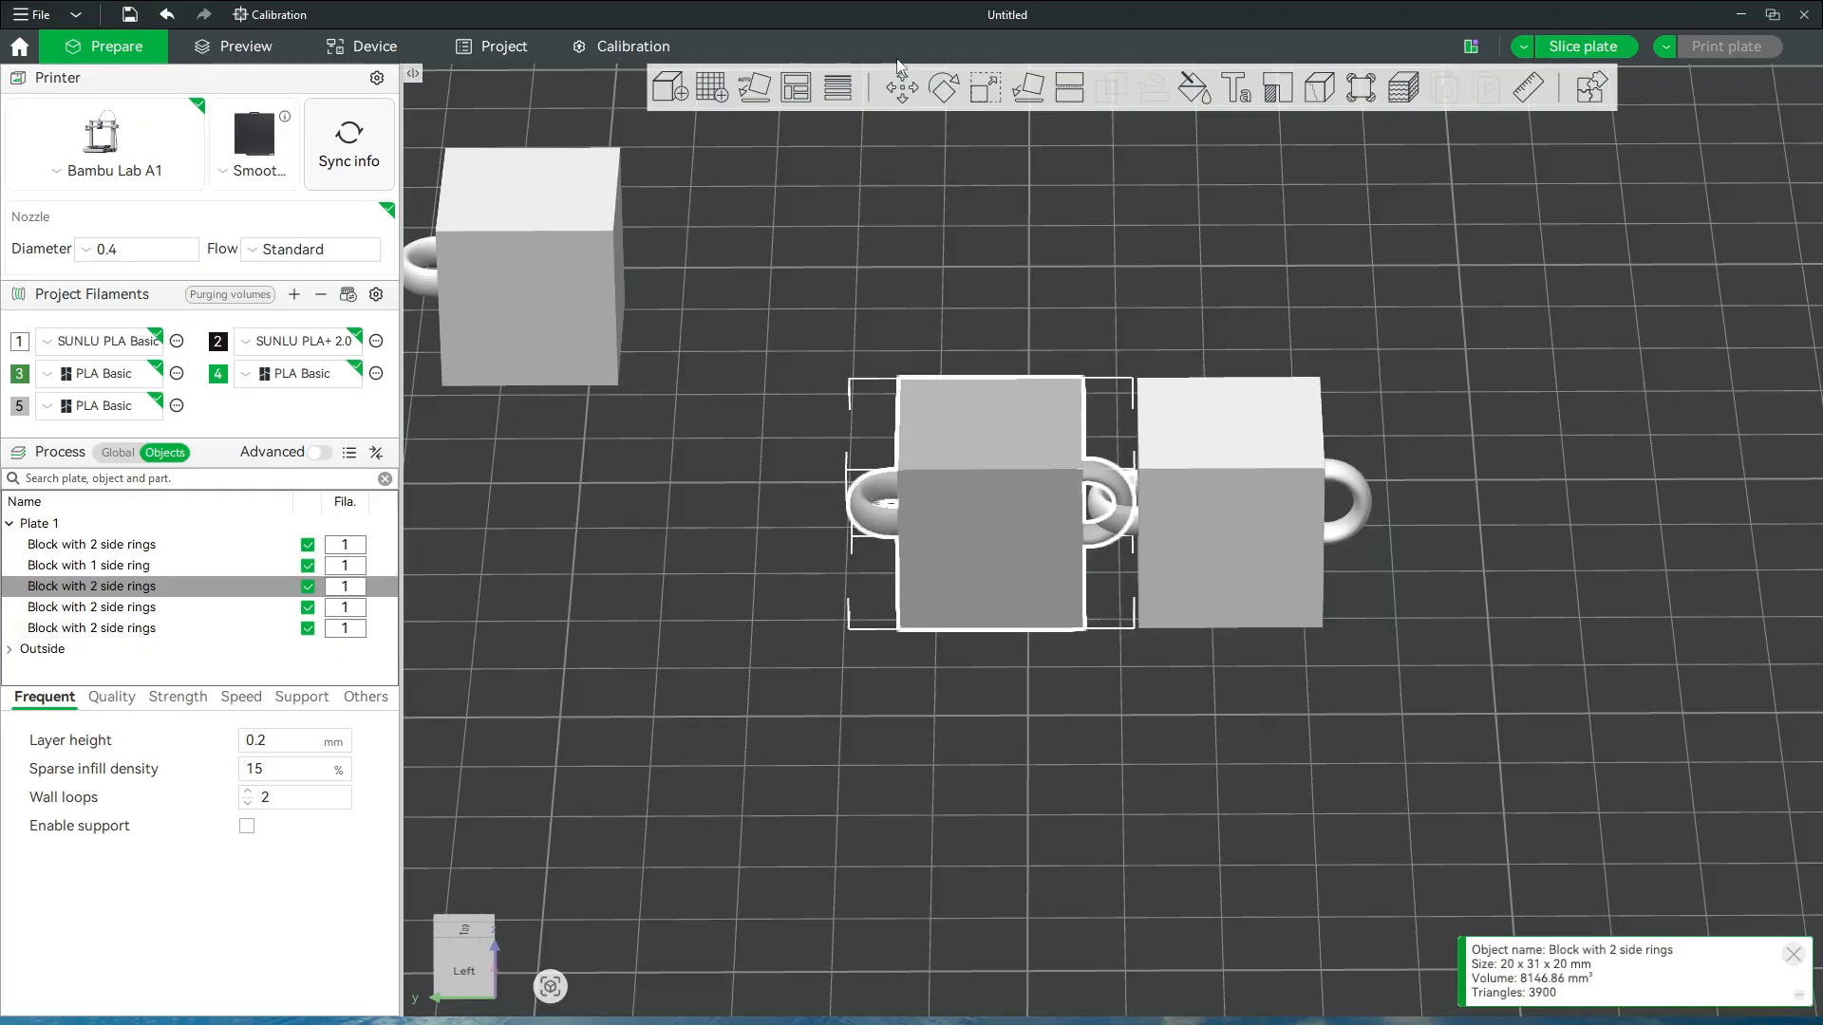
click(903, 85)
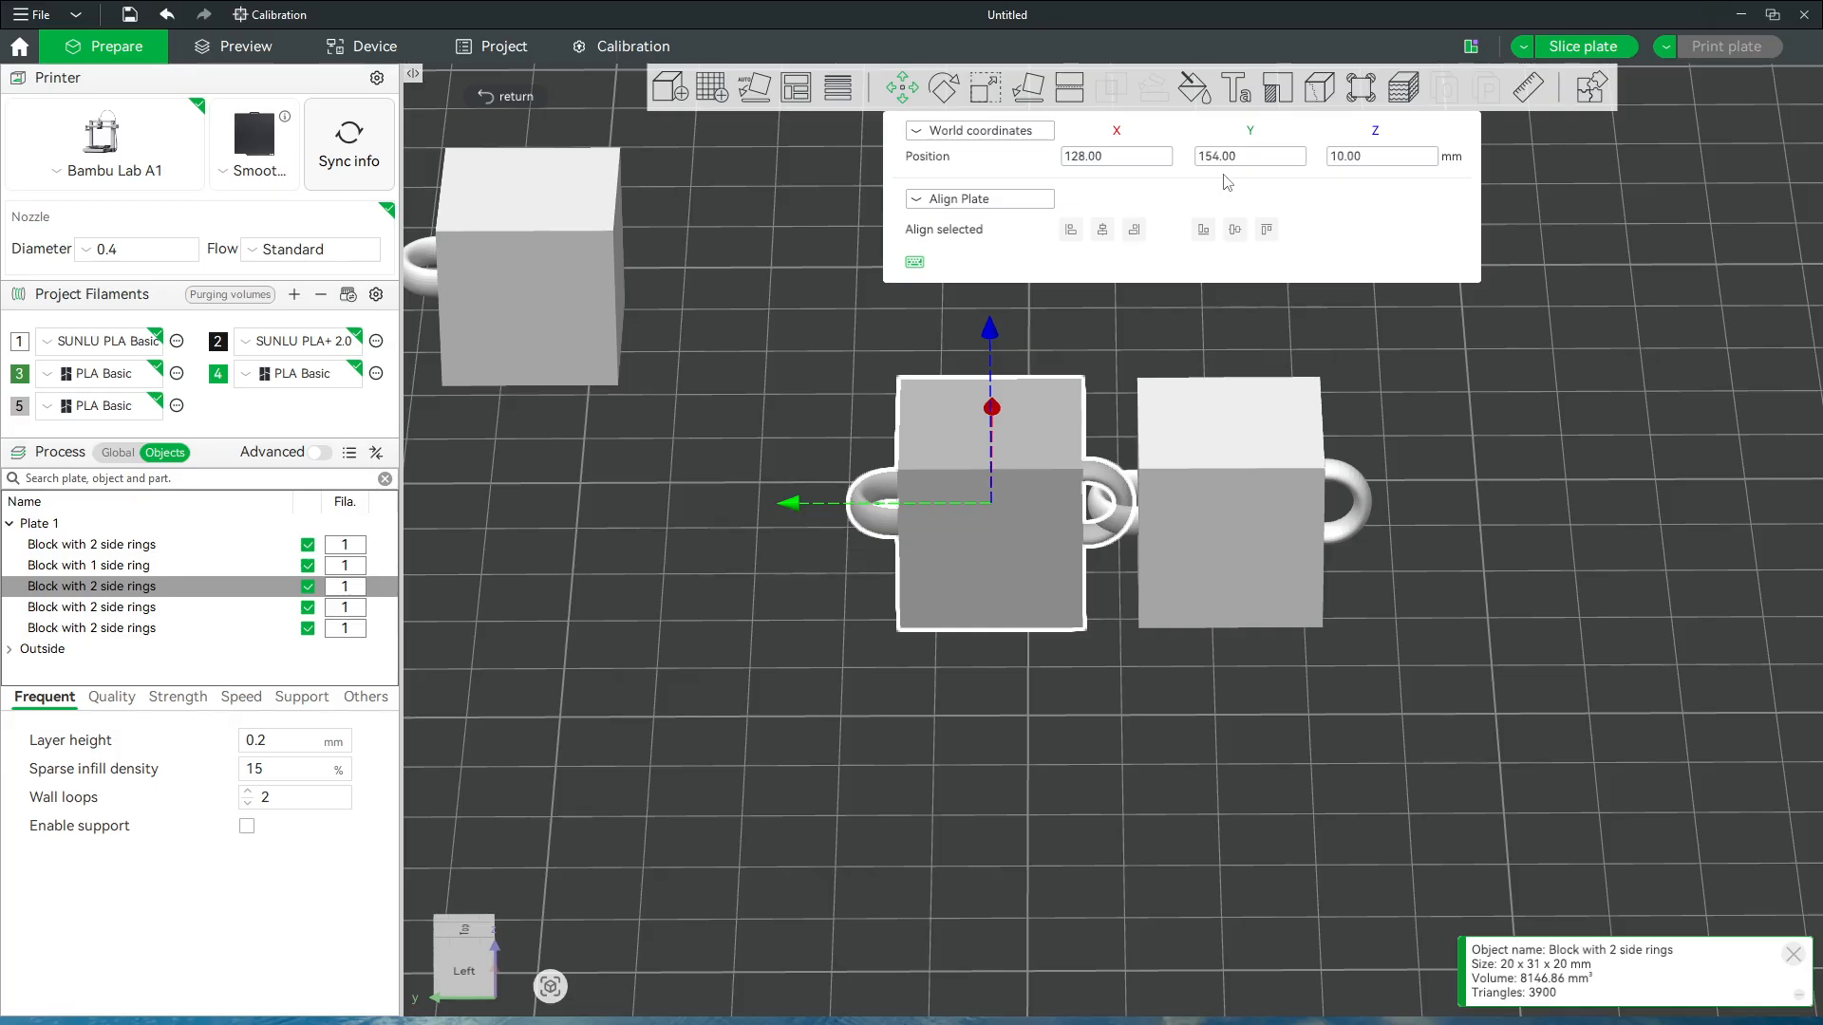
click(83, 607)
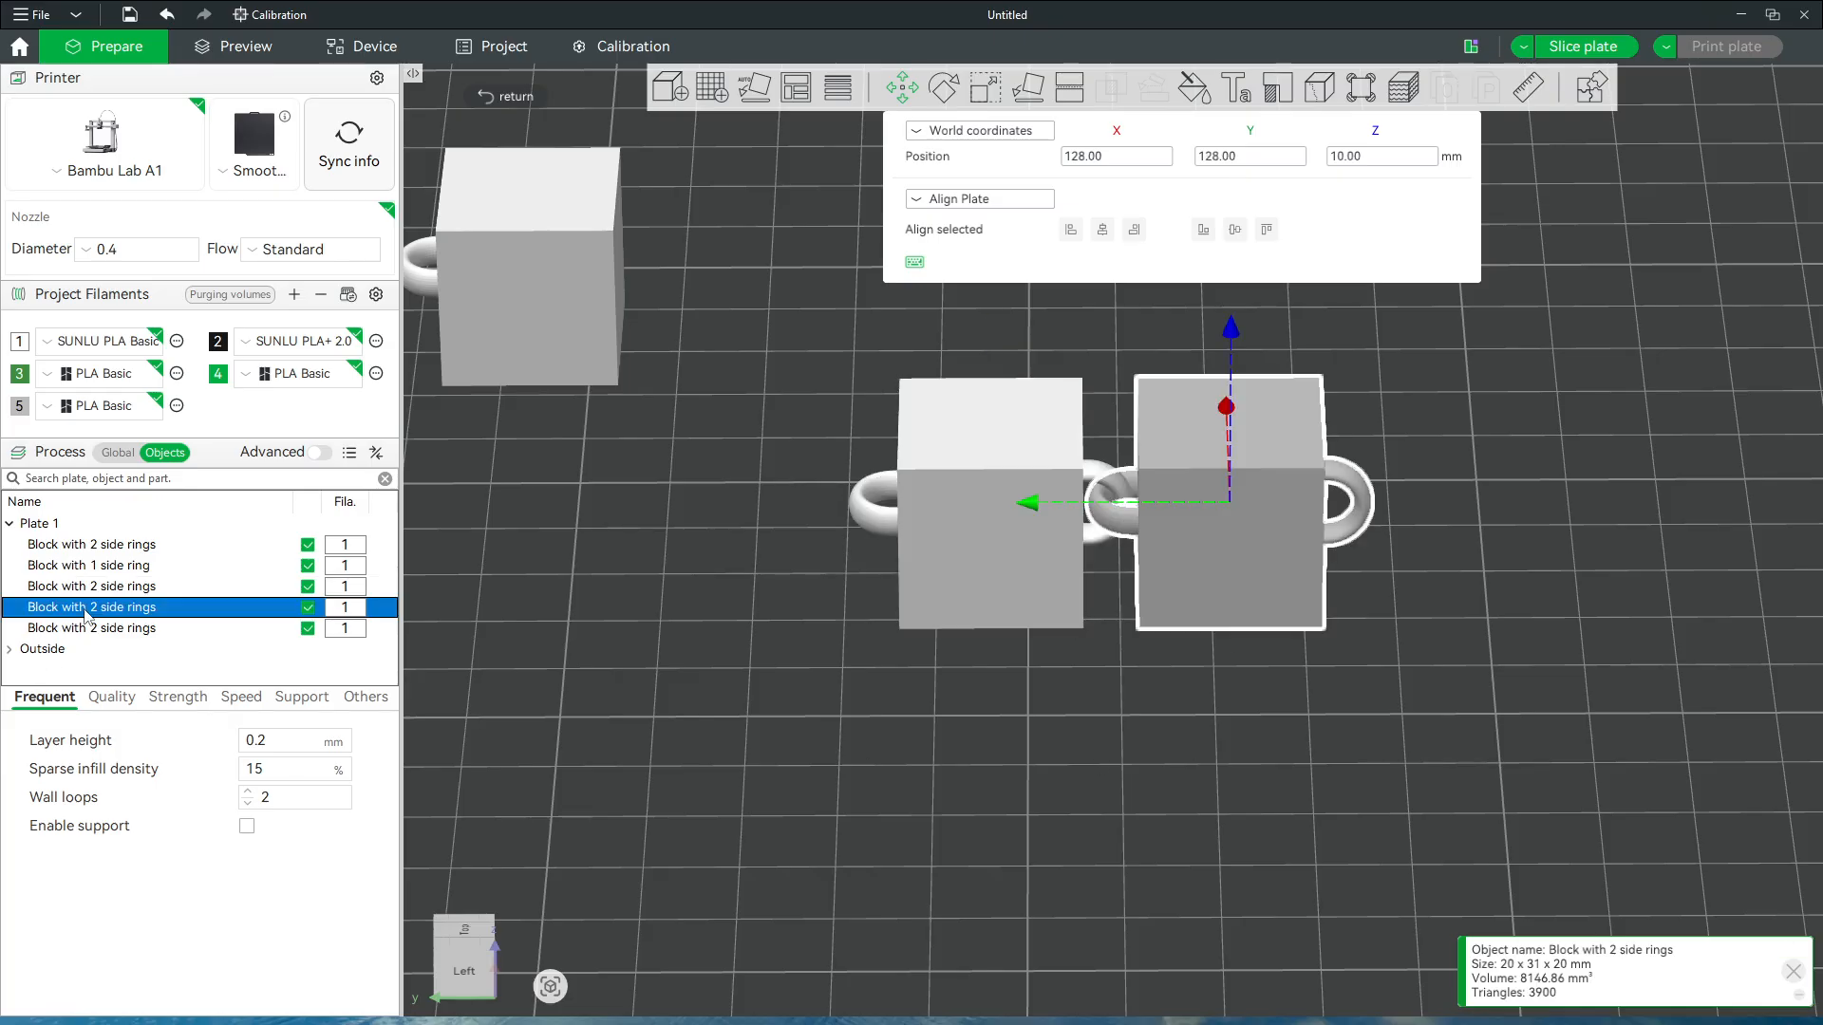
click(1234, 159)
key(BackSpace)
key(BackSpace)
key(BackSpace)
key(BackSpace)
key(BackSpace)
key(BackSpace)
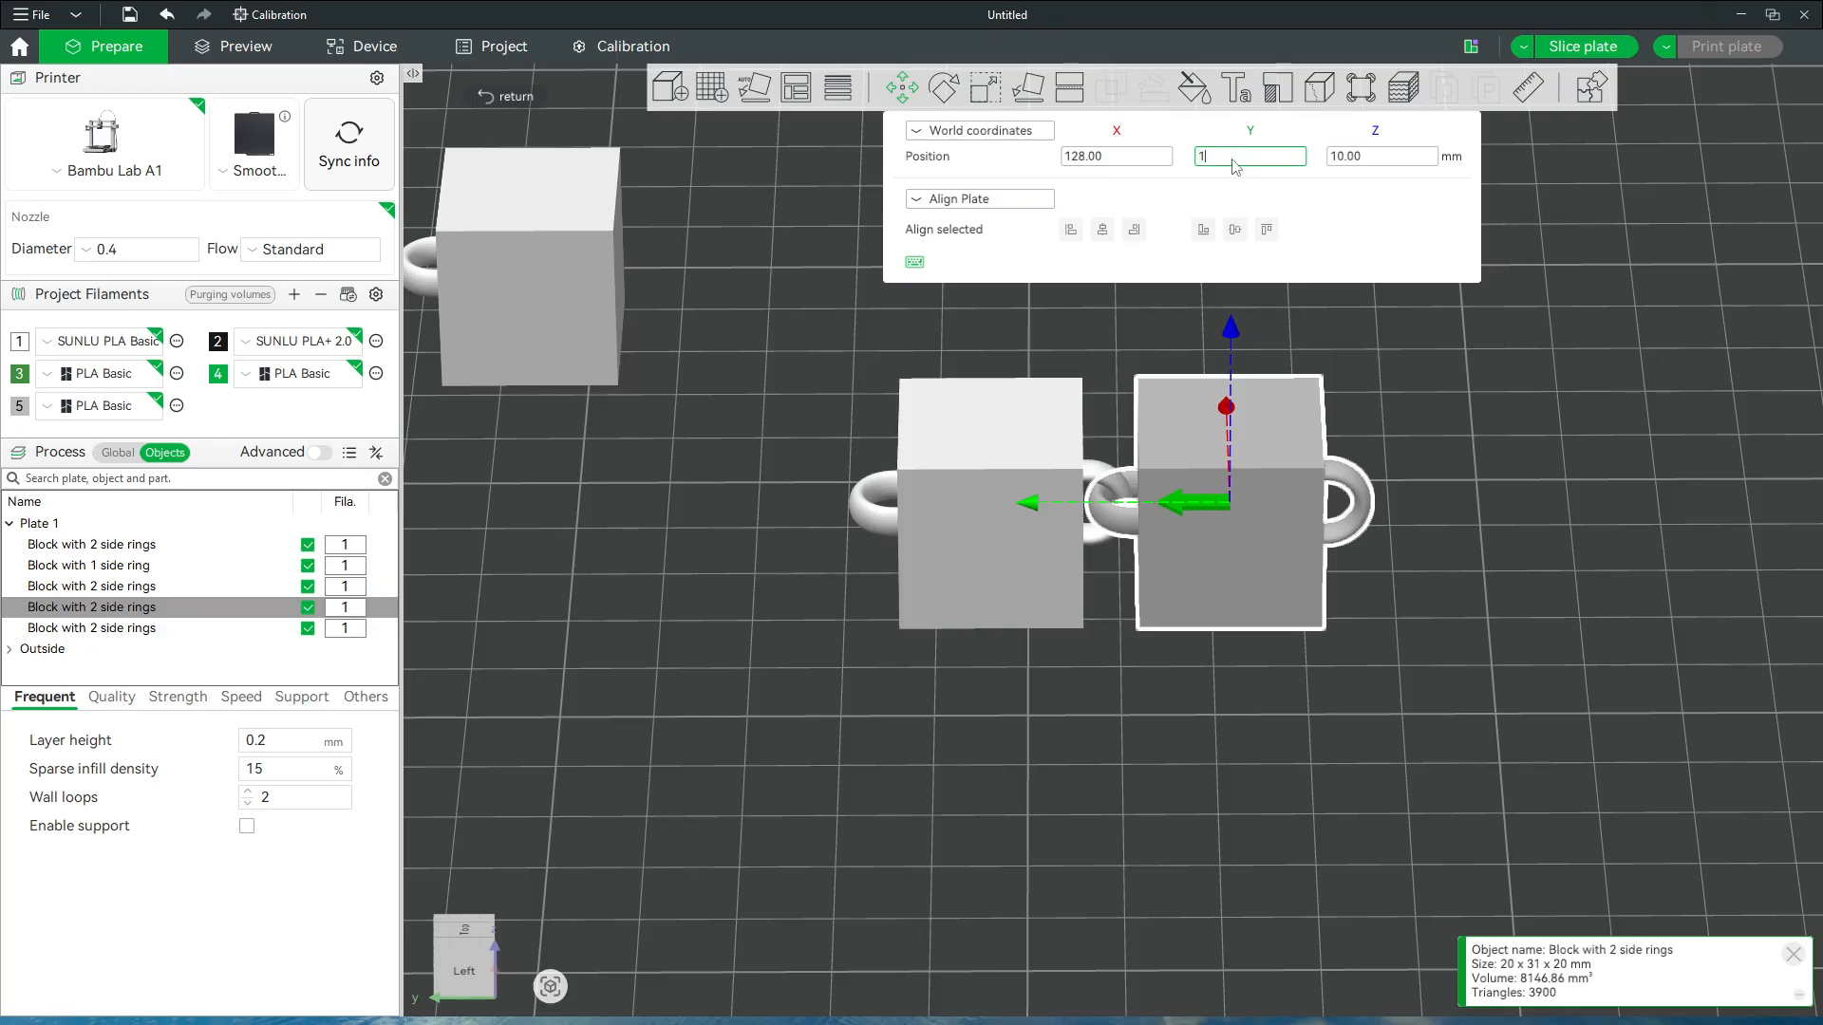
text(154)
key(Return)
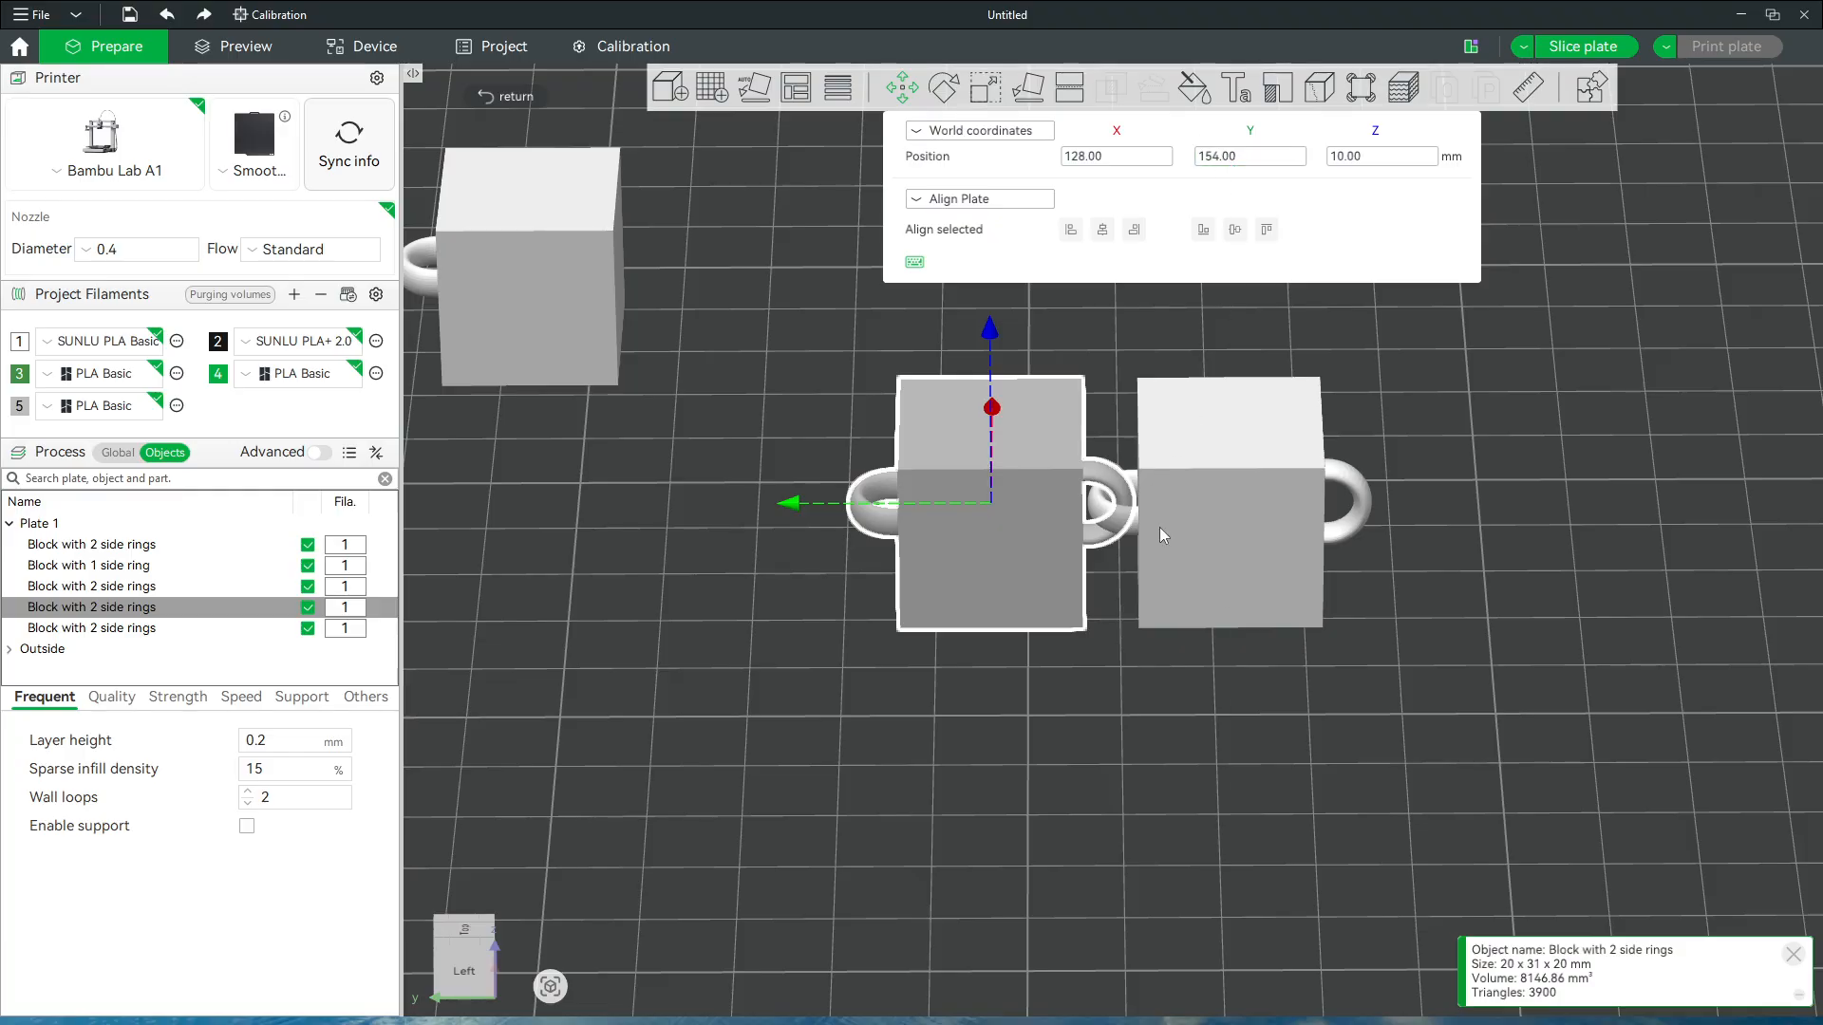
Compare the Y positions of the centered two-ring block and the offset one
click(1221, 526)
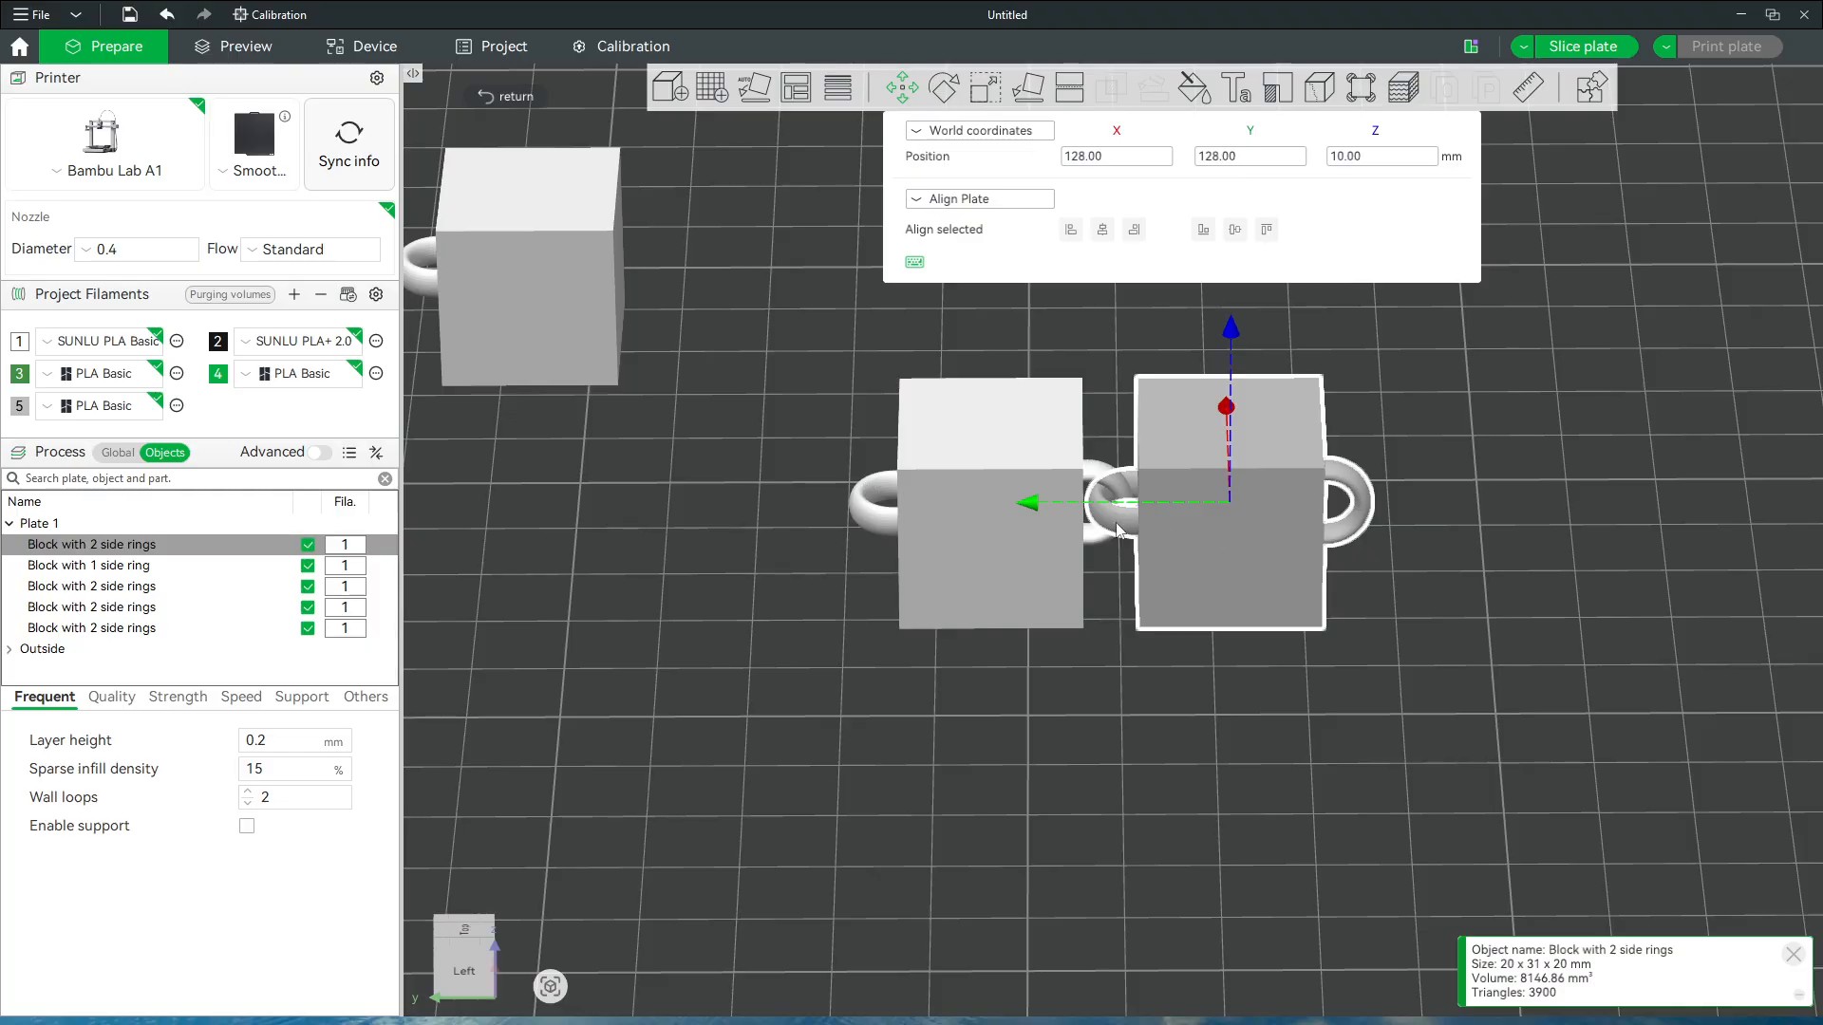
click(1006, 539)
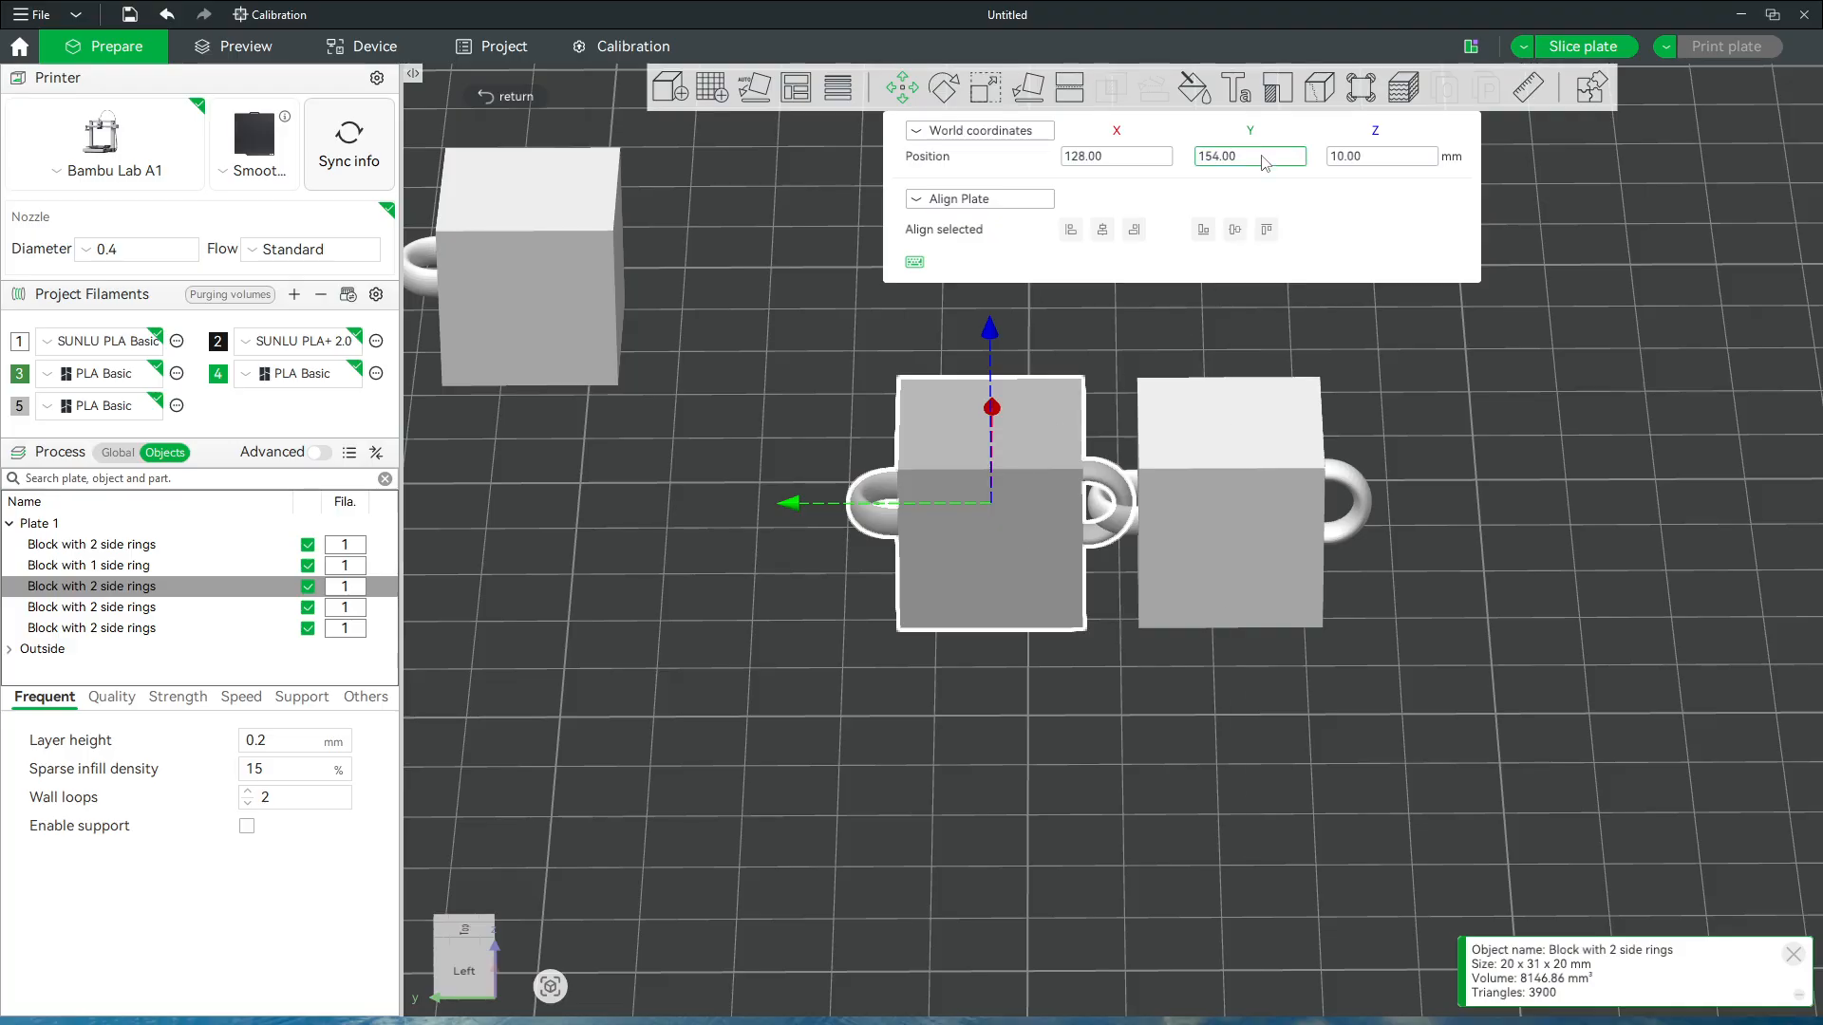
click(1217, 517)
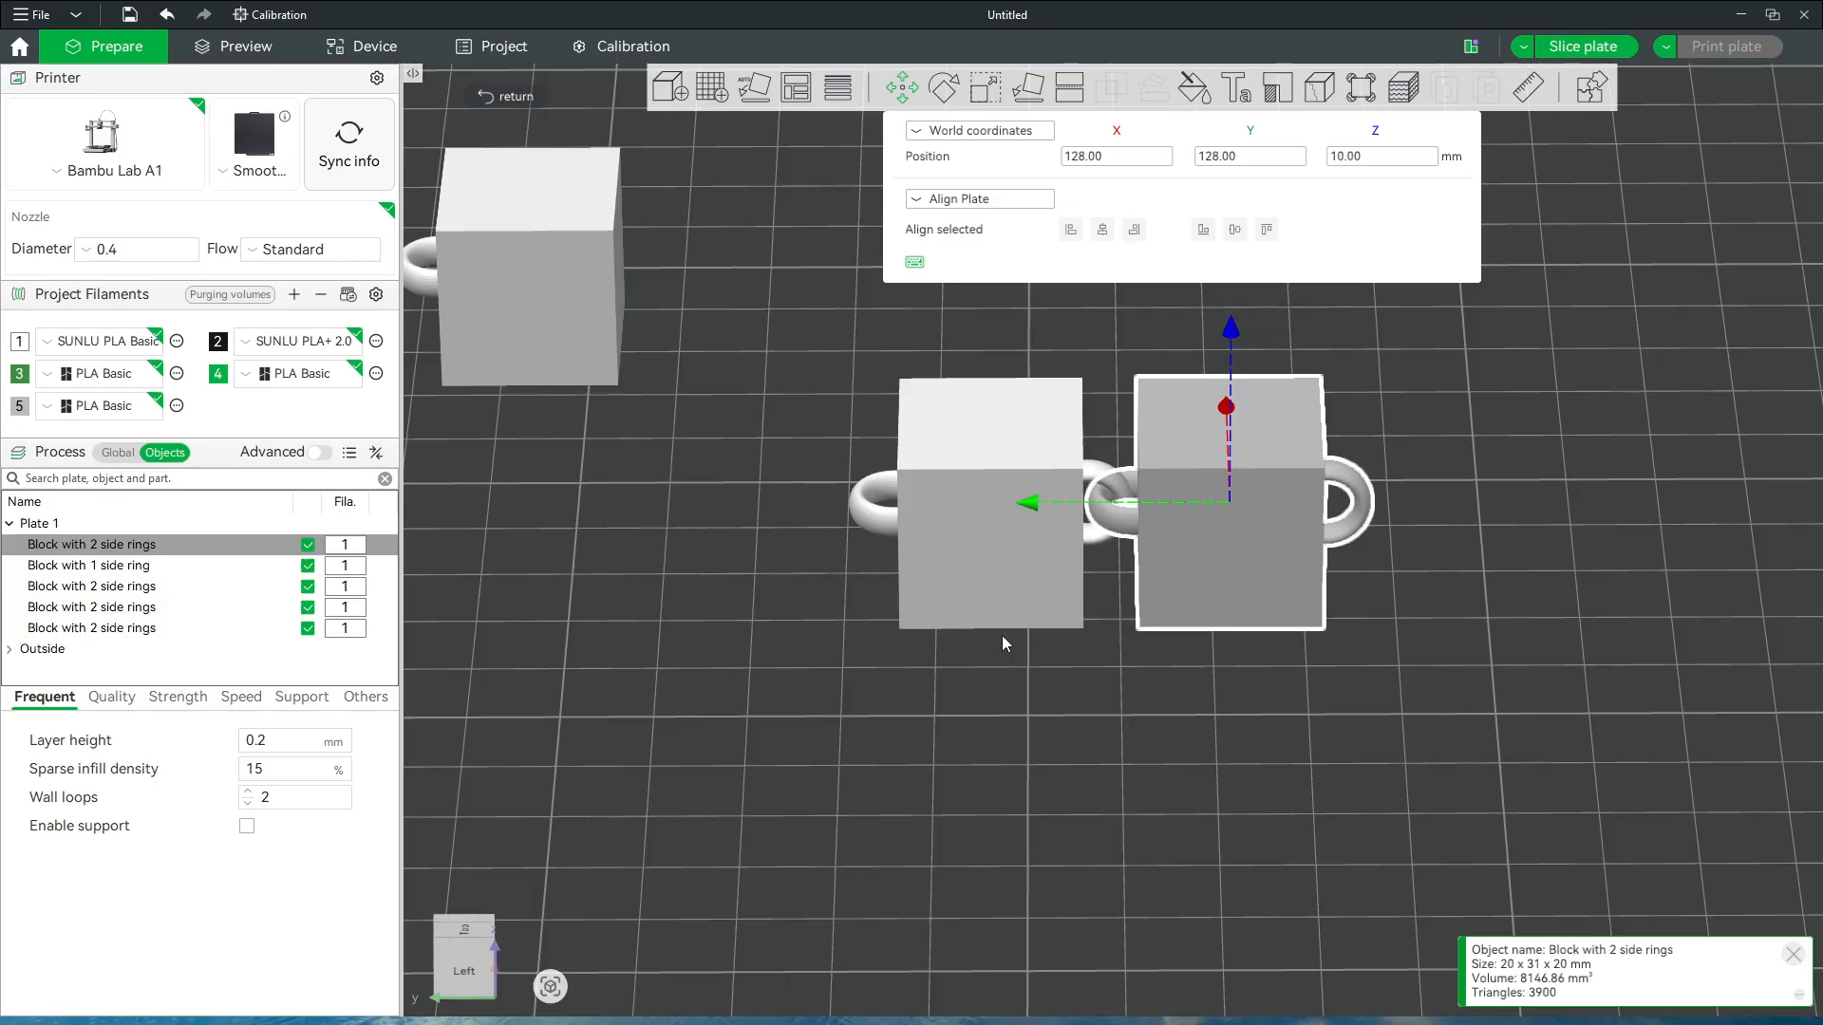
click(961, 609)
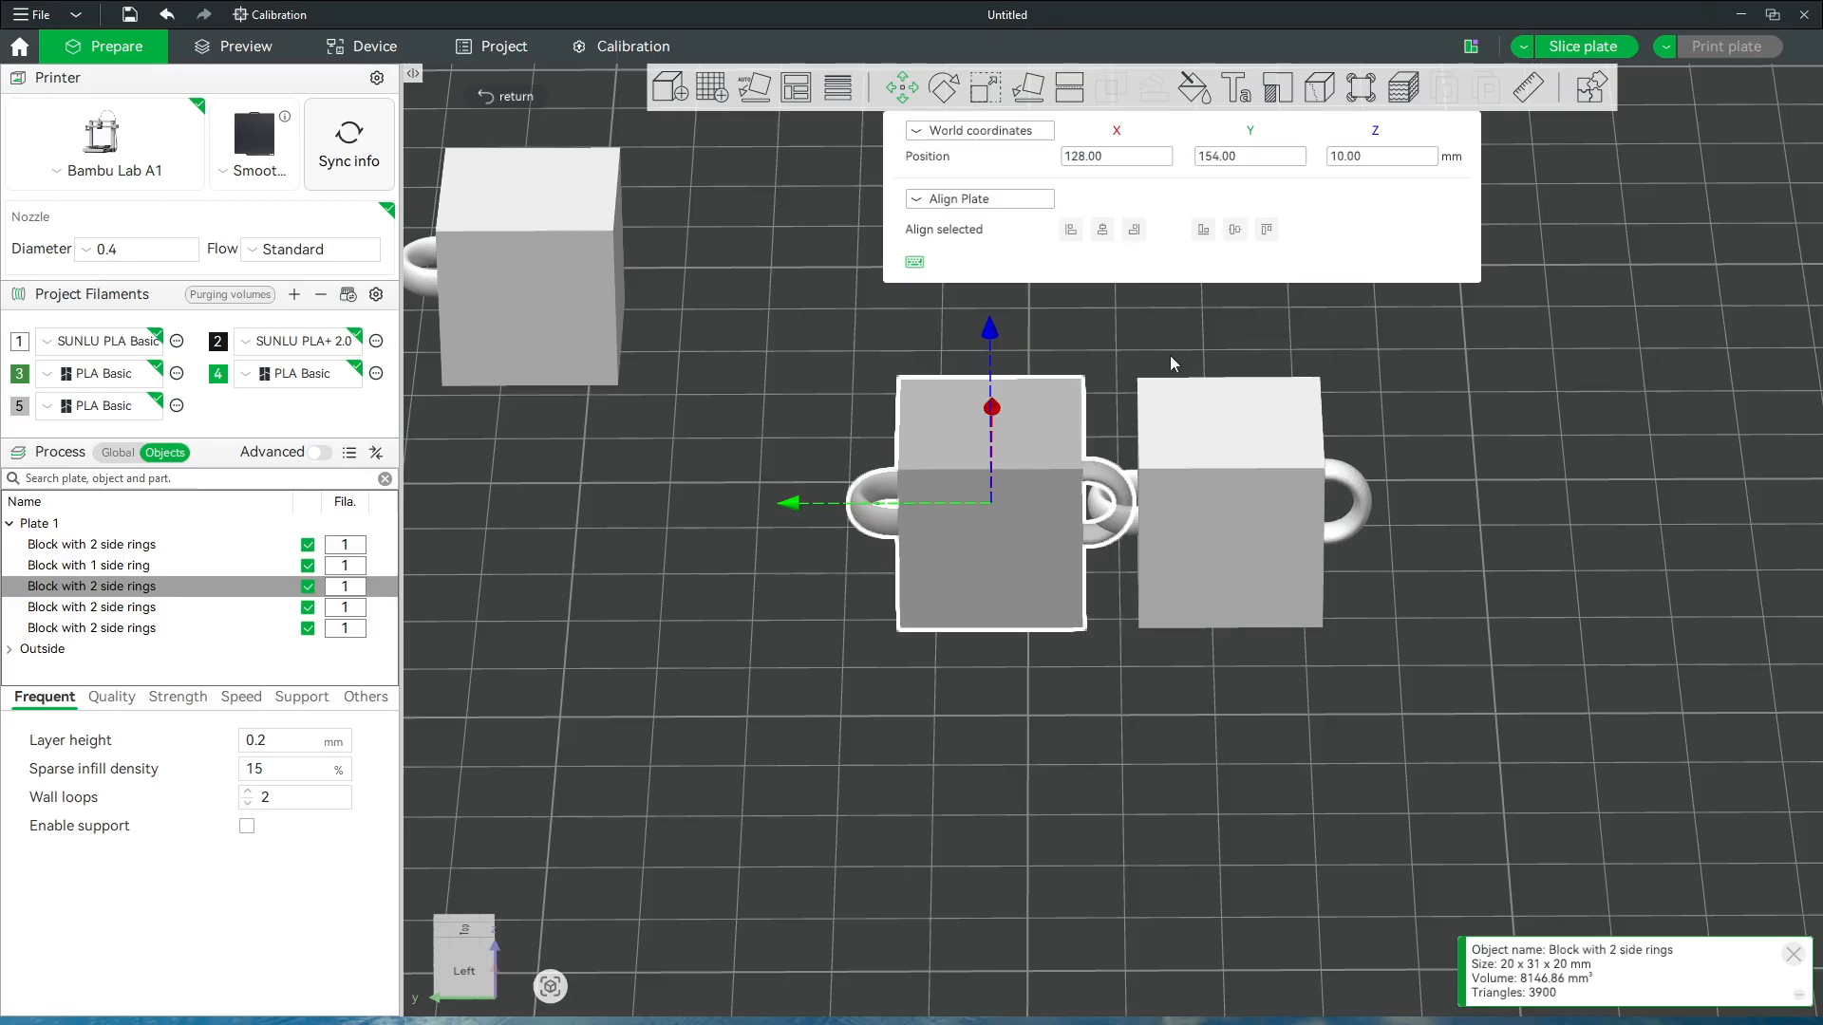
Set the Y position of the second new two-ring copy to 180 mm so it links to the block at 154 mm
click(95, 608)
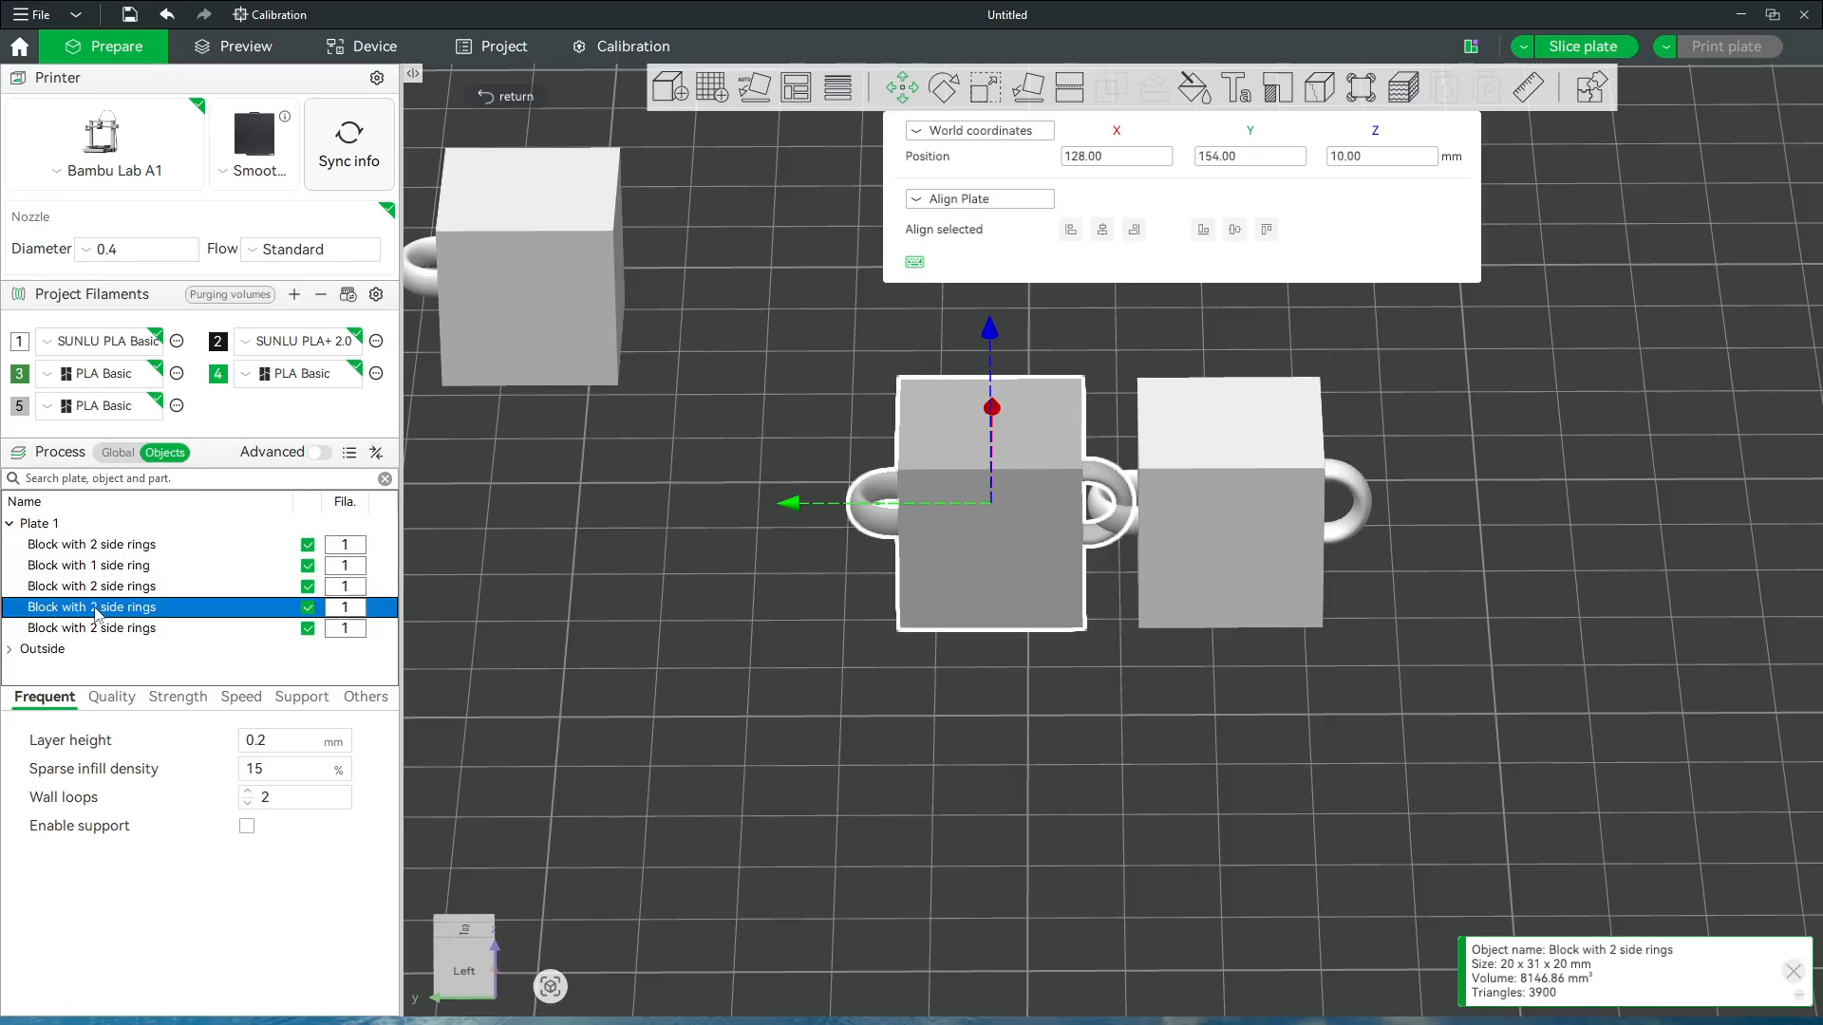
click(1256, 158)
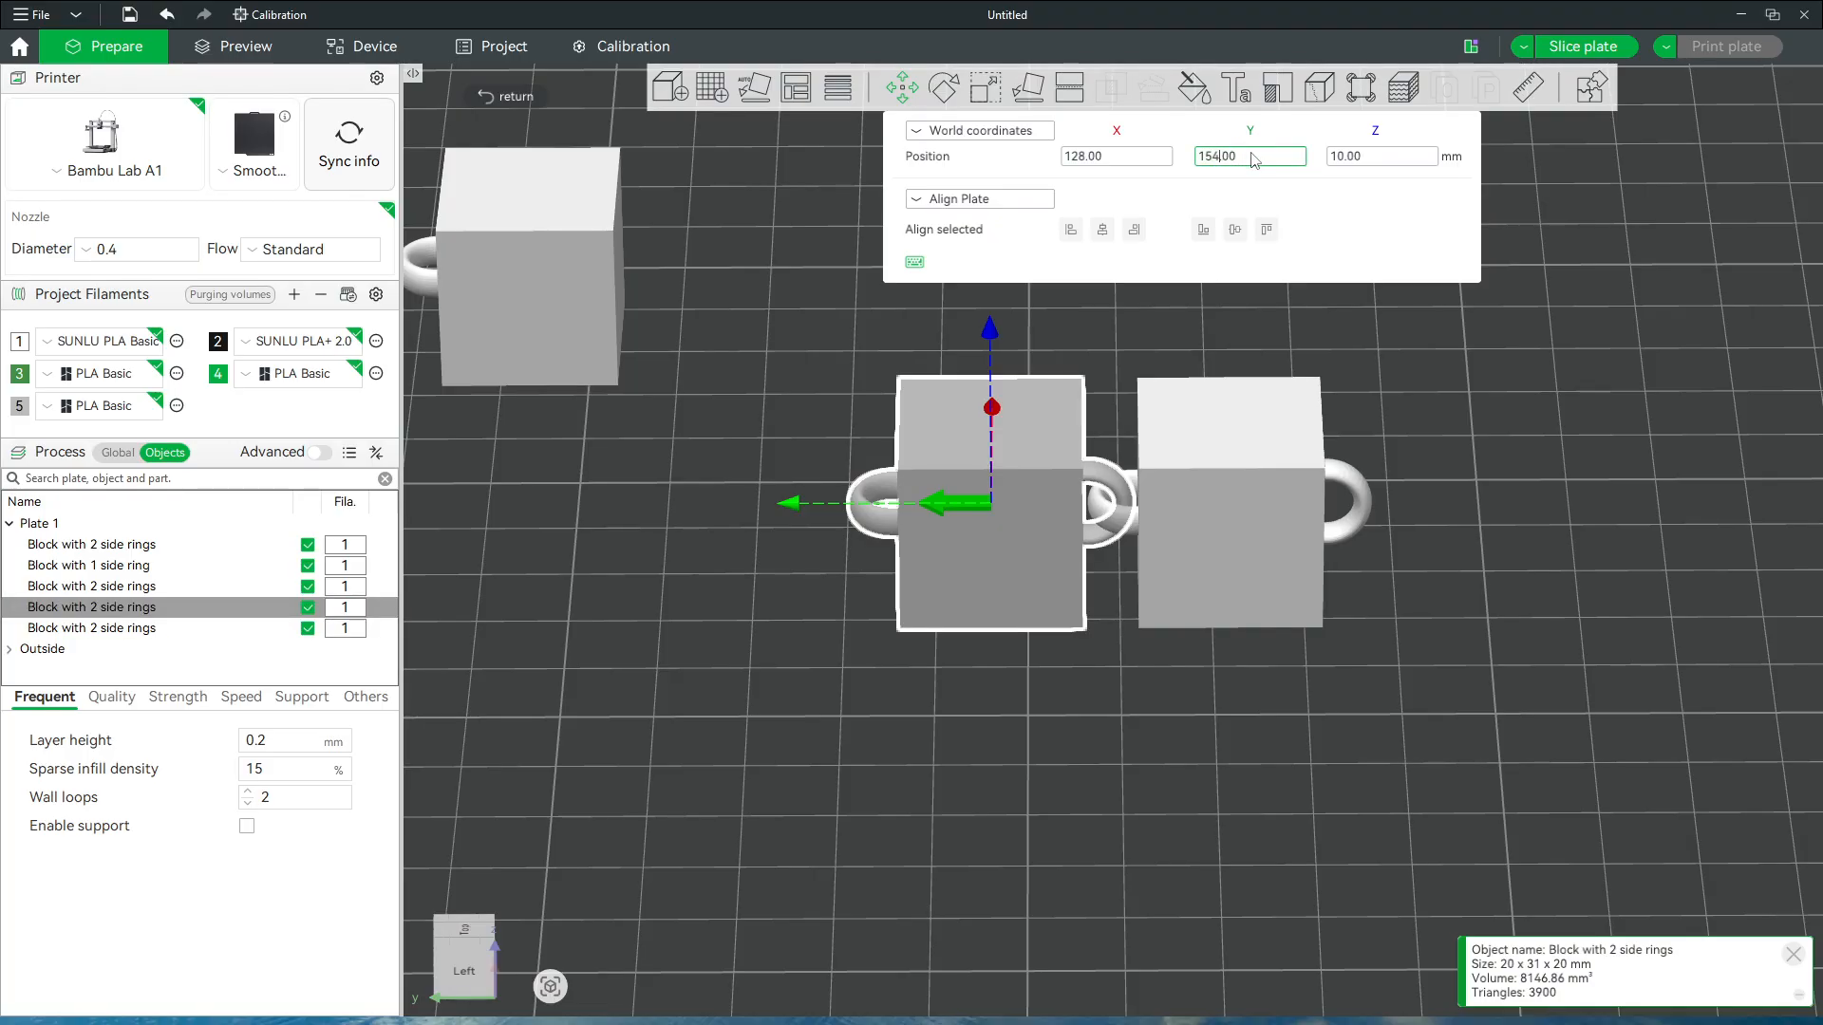
key(BackSpace)
key(BackSpace)
text(8000)
key(BackSpace)
key(BackSpace)
key(Return)
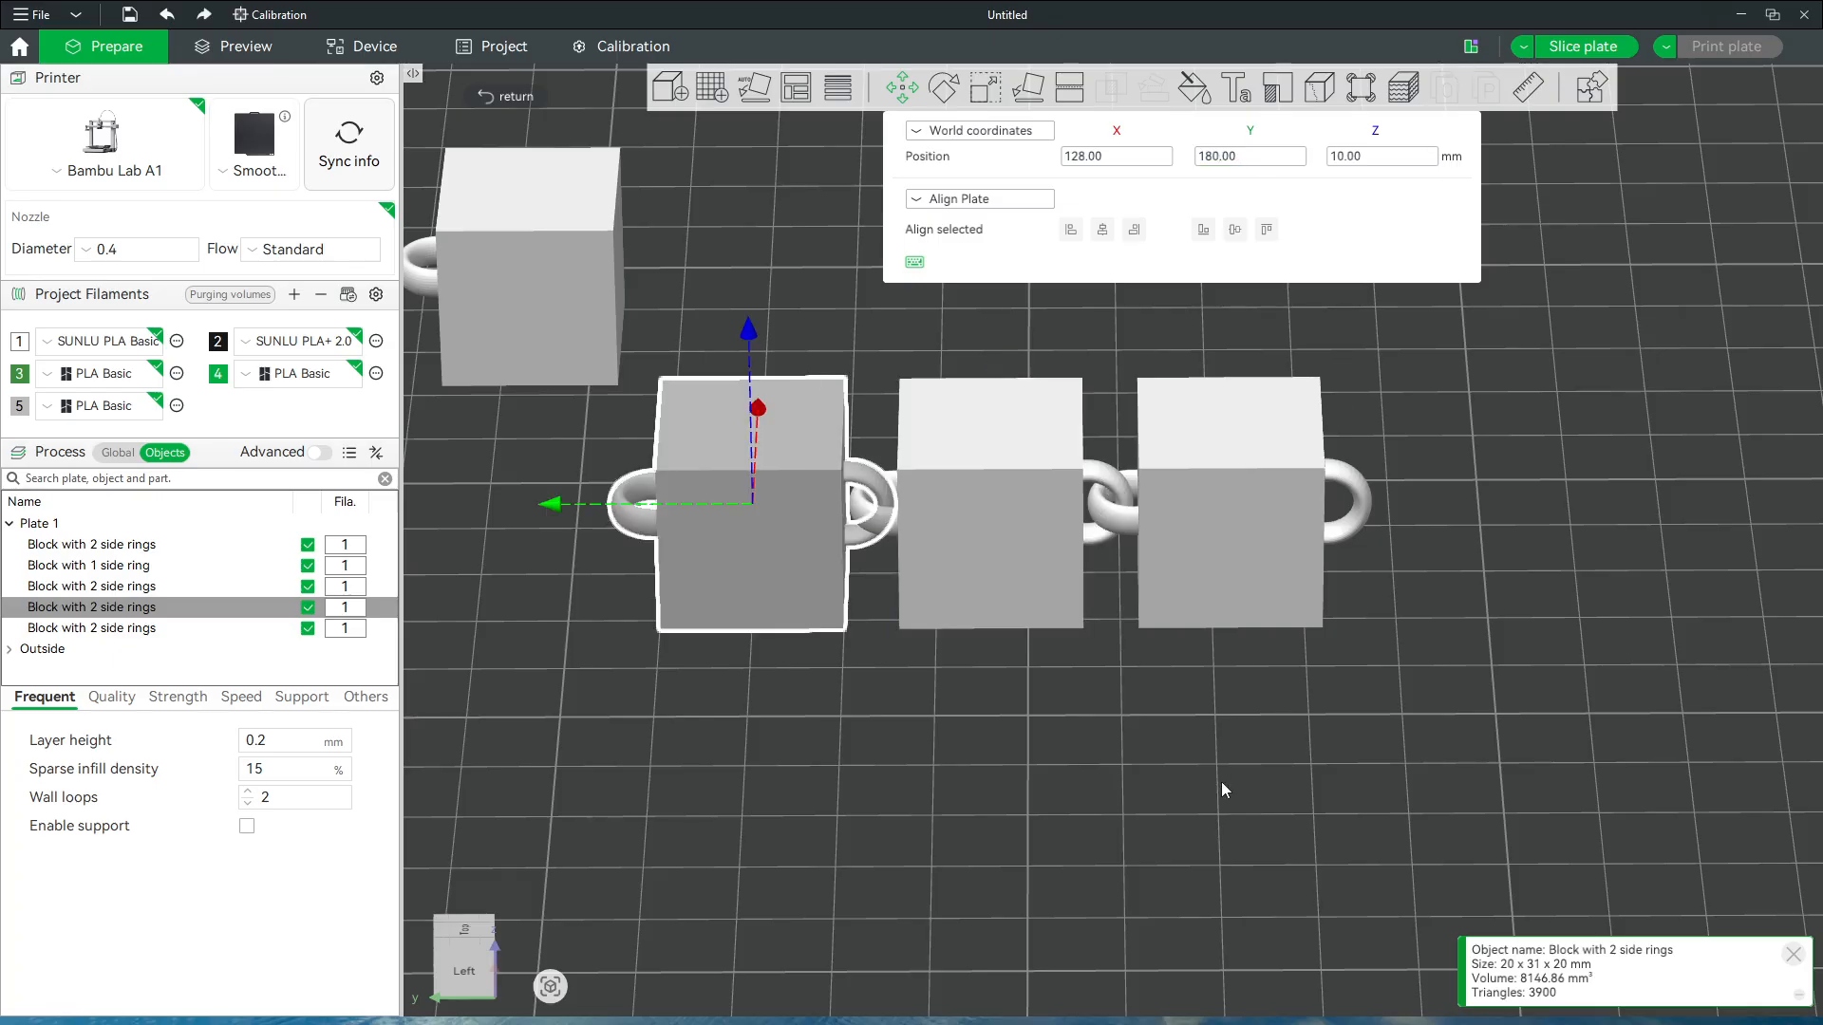
click(1152, 760)
drag(965, 776, 963, 824)
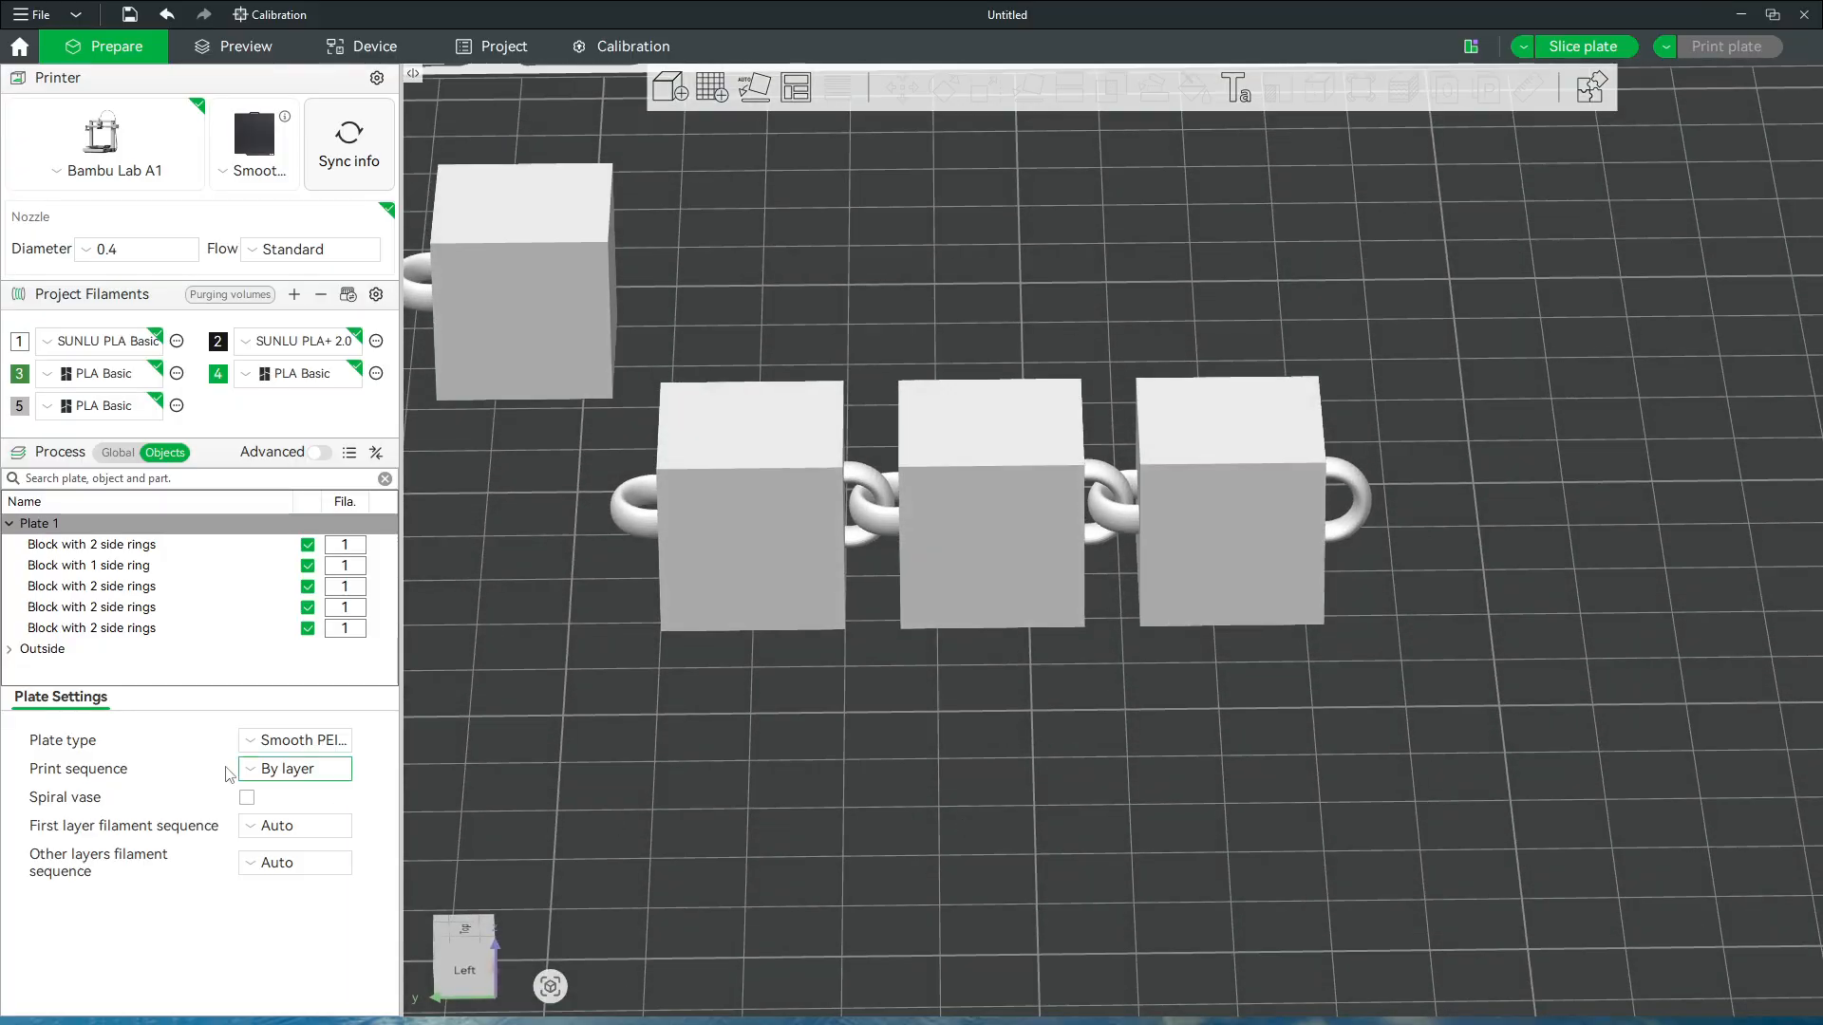
Identify the last two-ring block in the object list and set its Y position to 102 mm, extending the chain at the other end
click(95, 544)
click(122, 588)
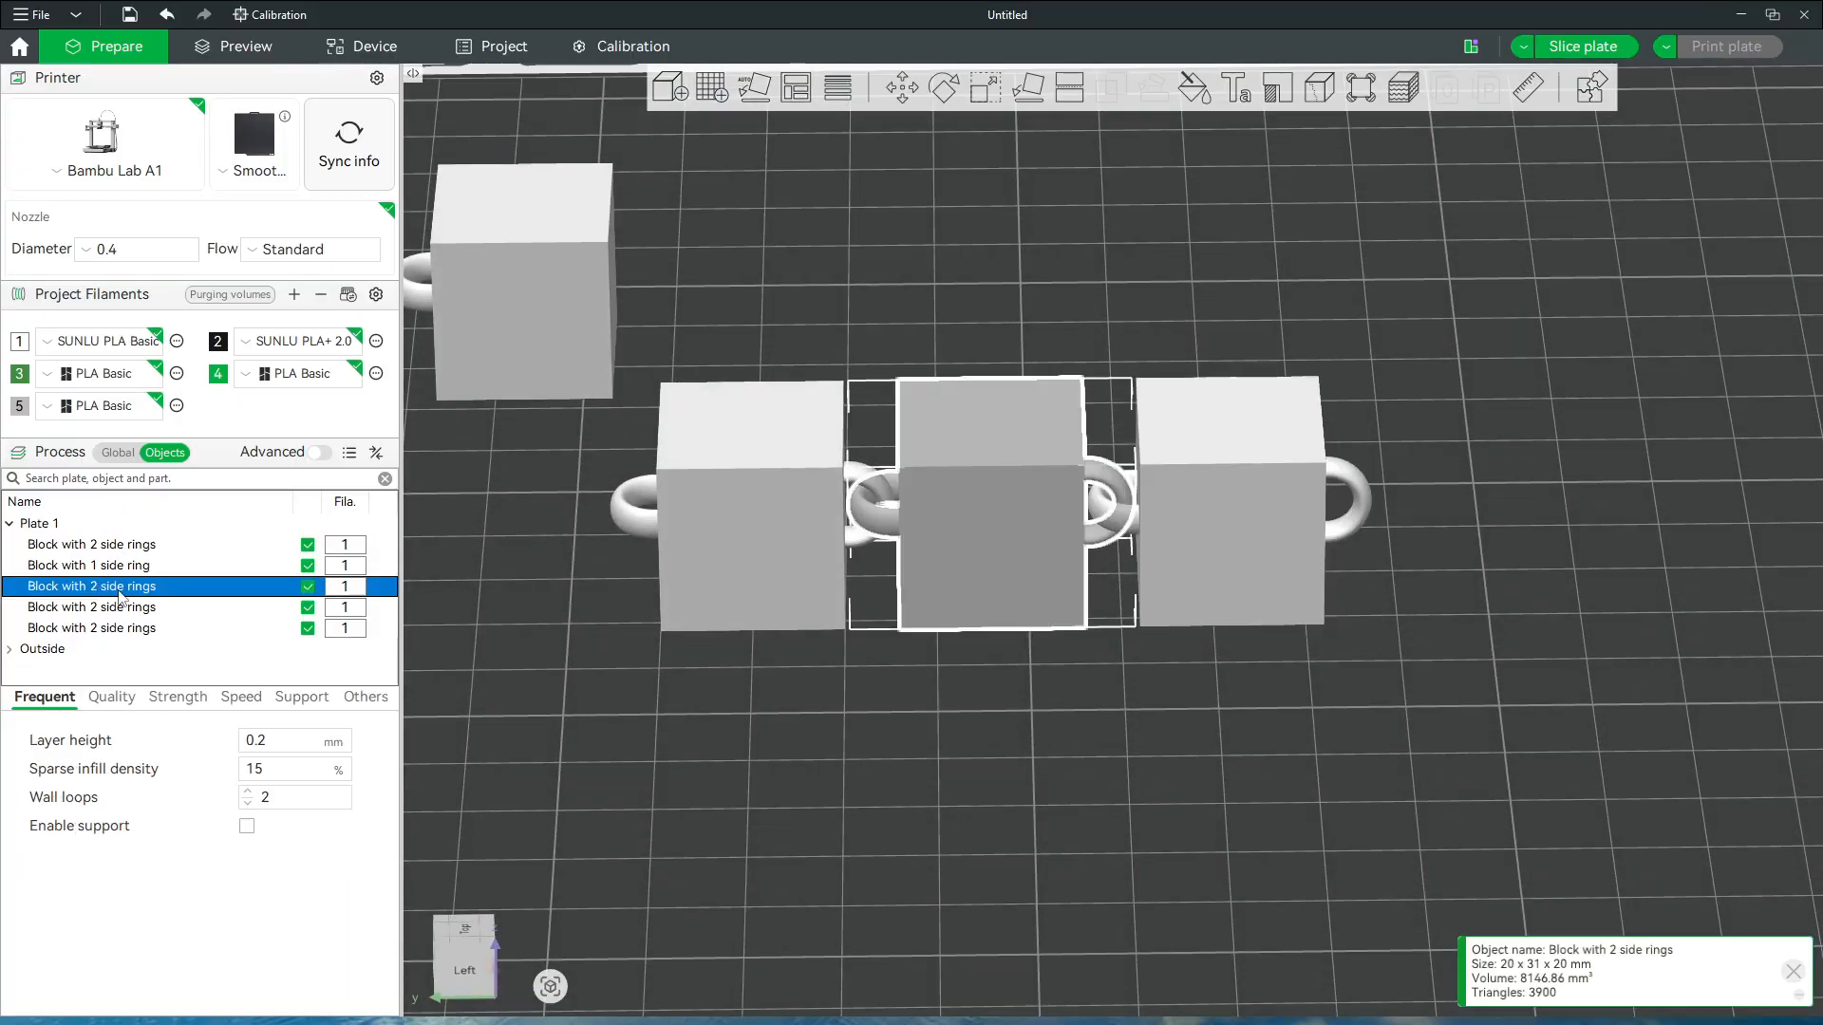
click(122, 608)
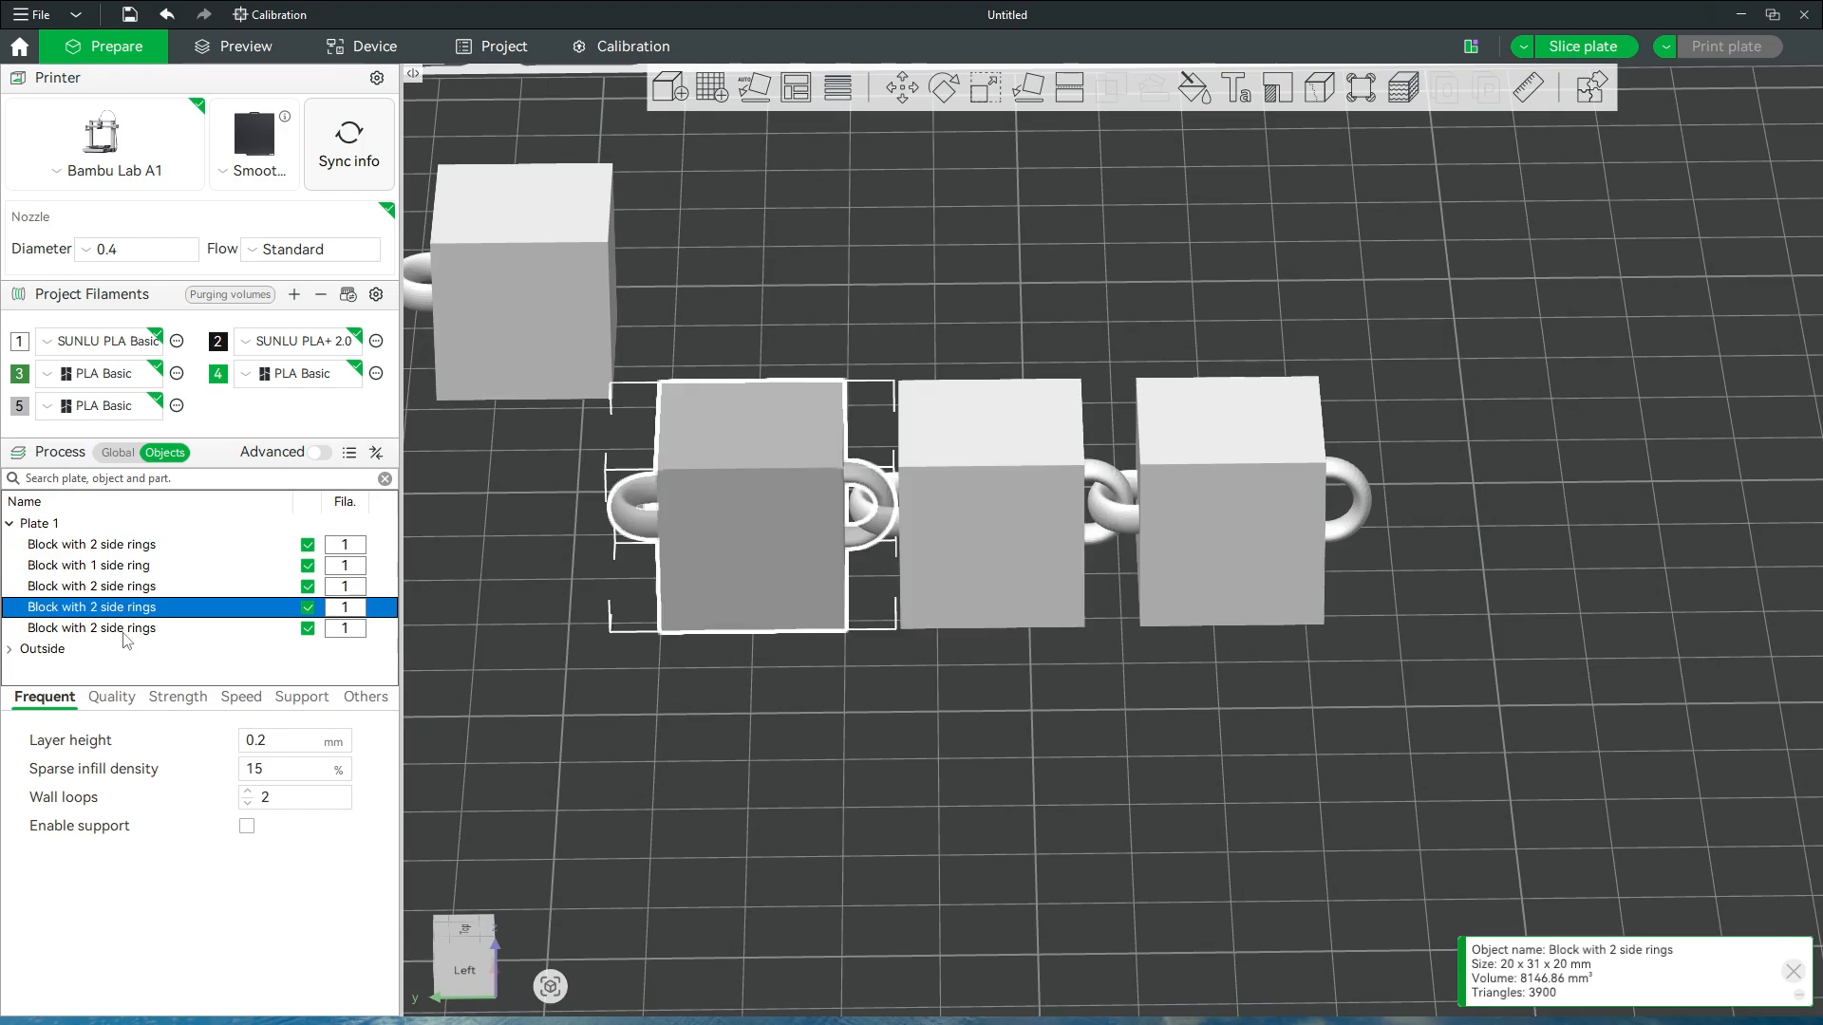
click(125, 630)
middle_drag(1215, 801, 1113, 817)
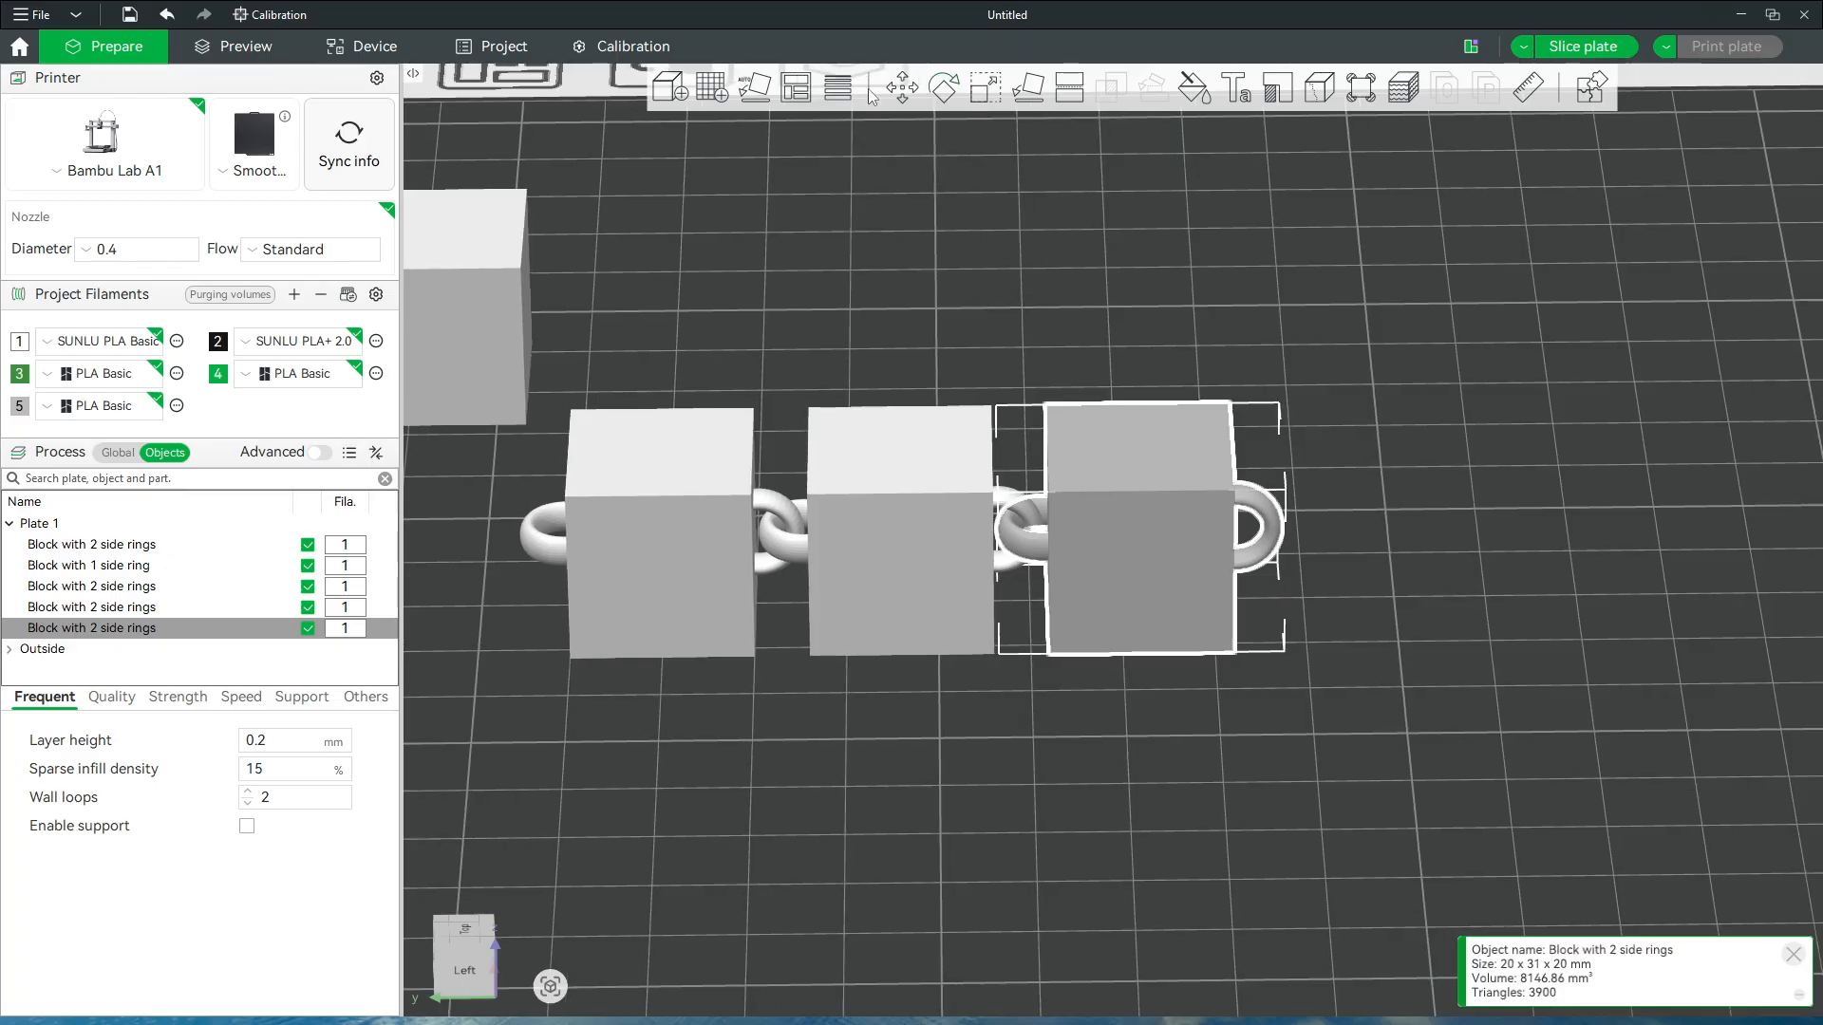
click(903, 88)
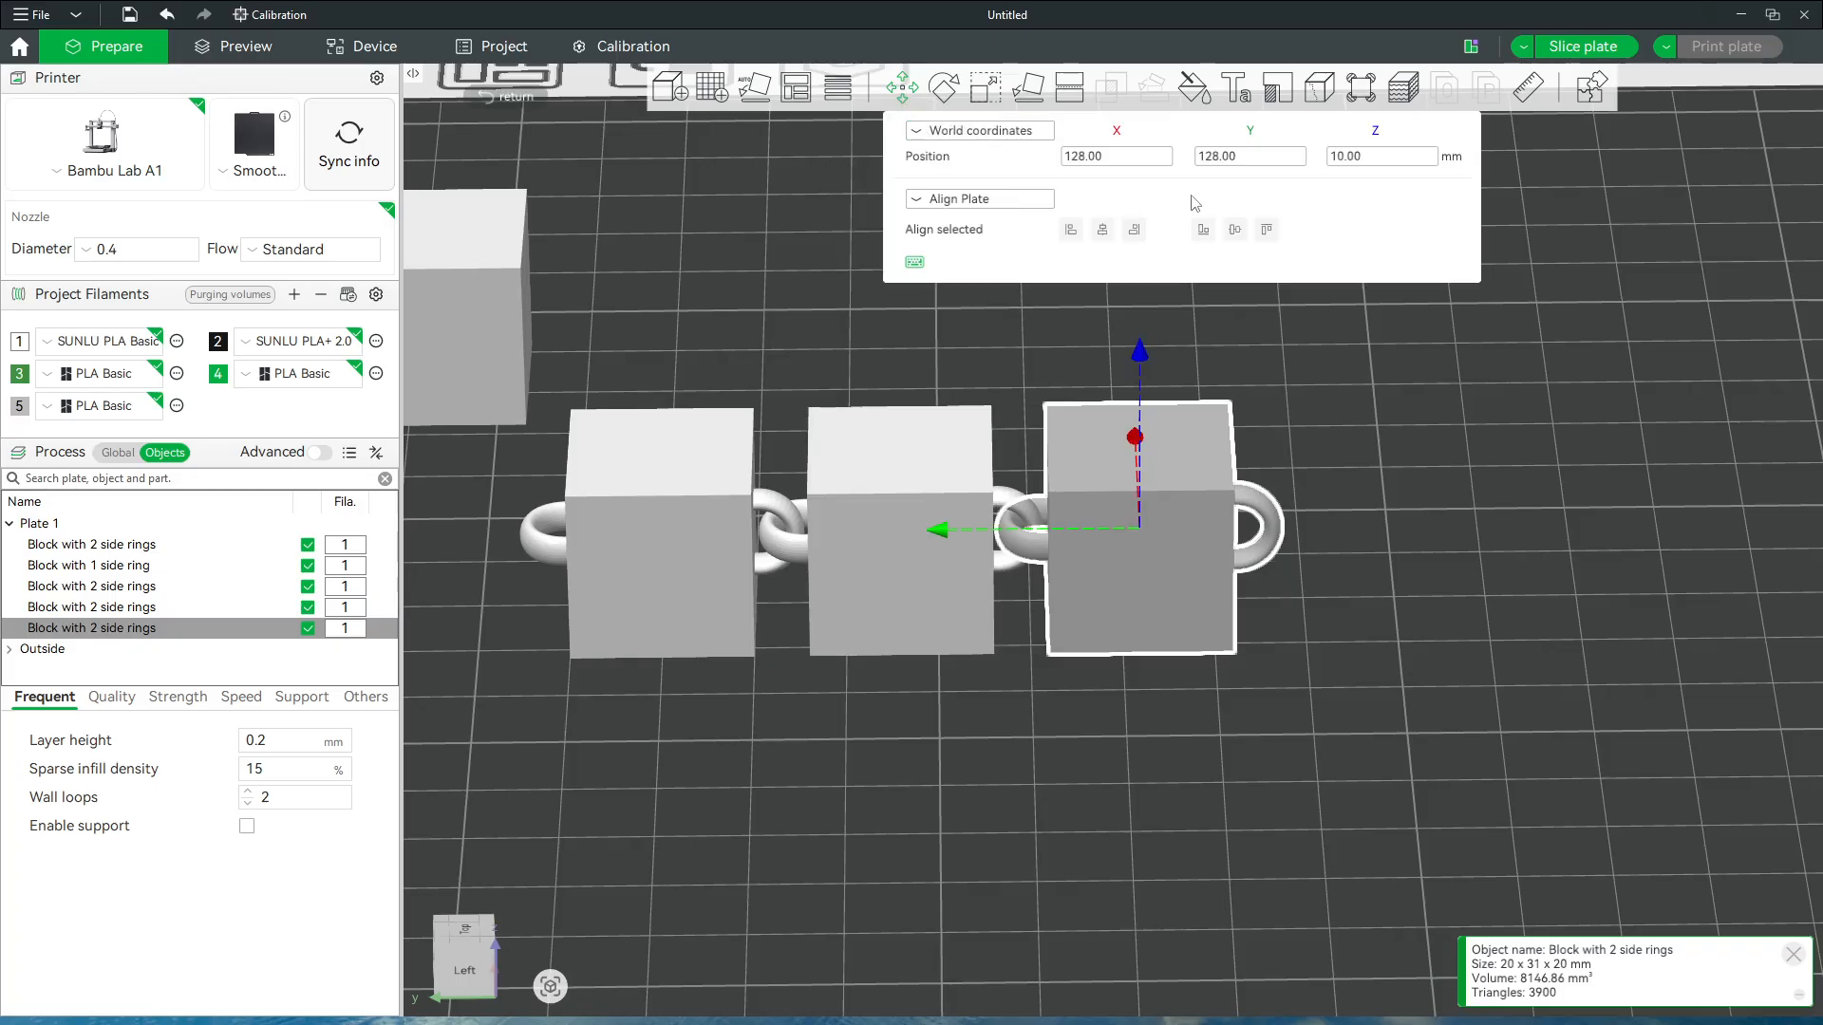
click(1252, 157)
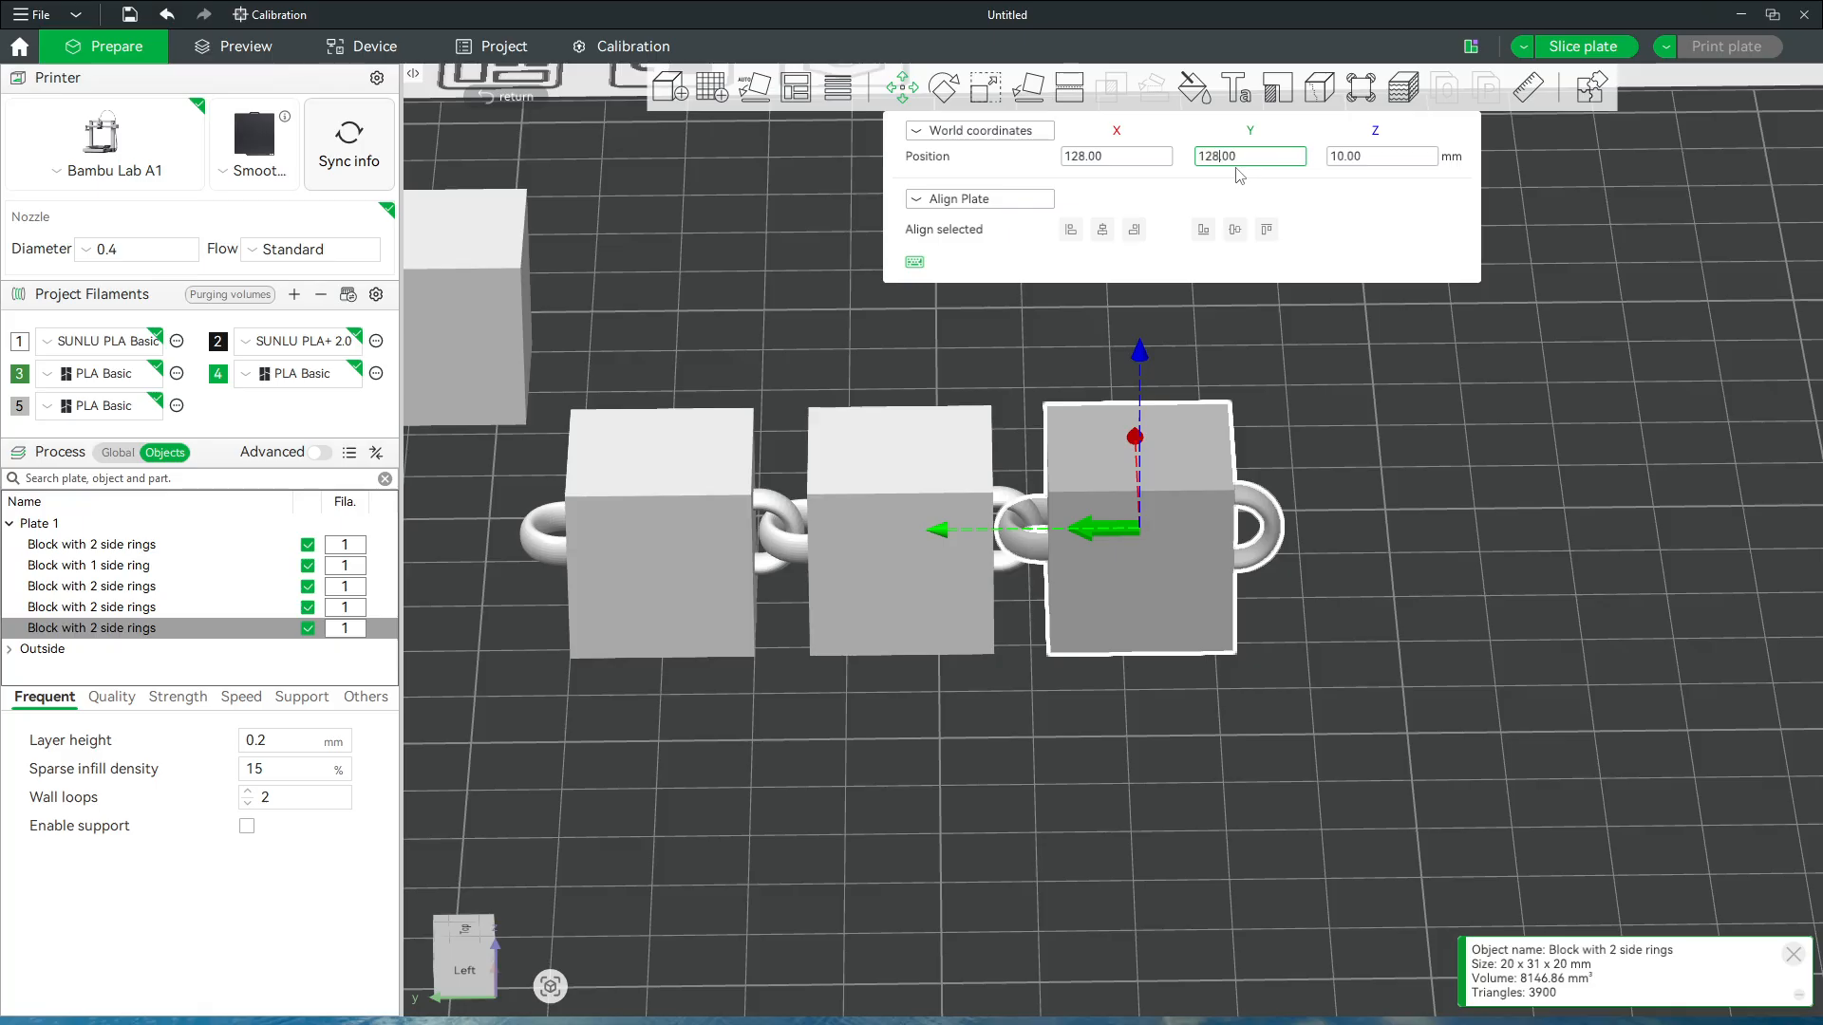
key(BackSpace)
key(BackSpace)
text(02)
key(Return)
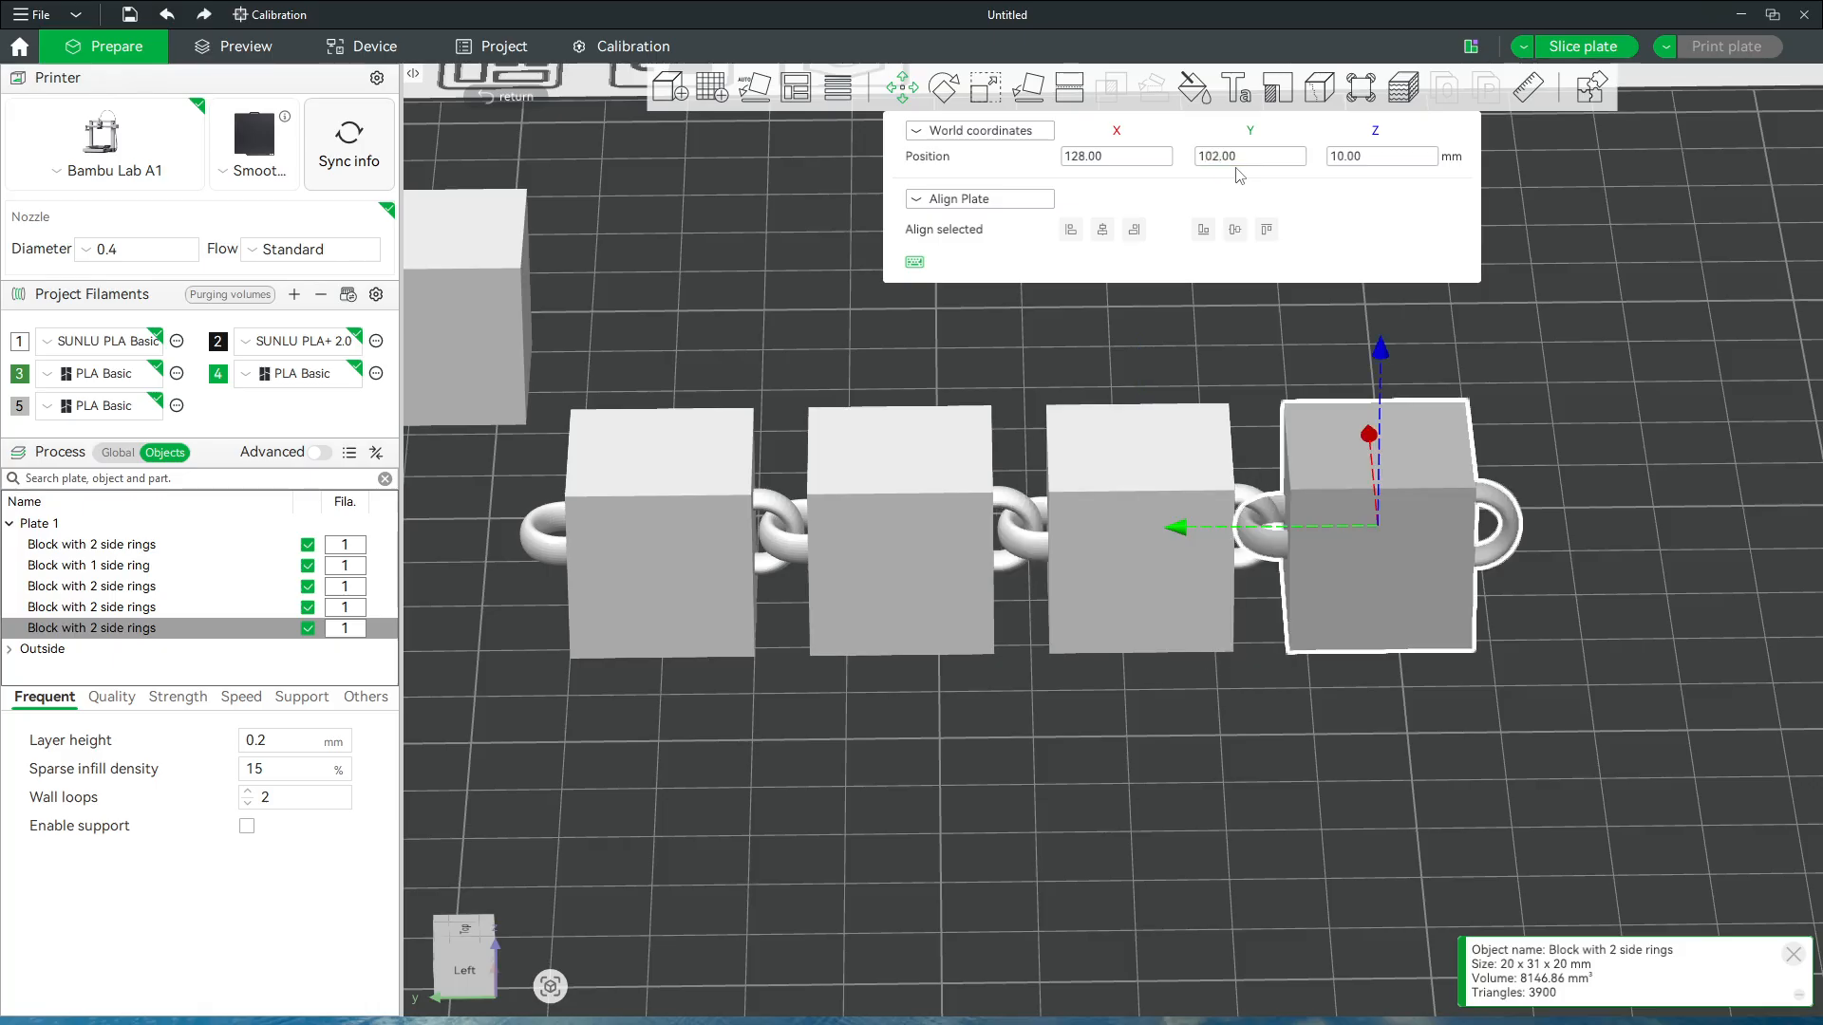
click(1168, 824)
drag(1168, 824, 807, 879)
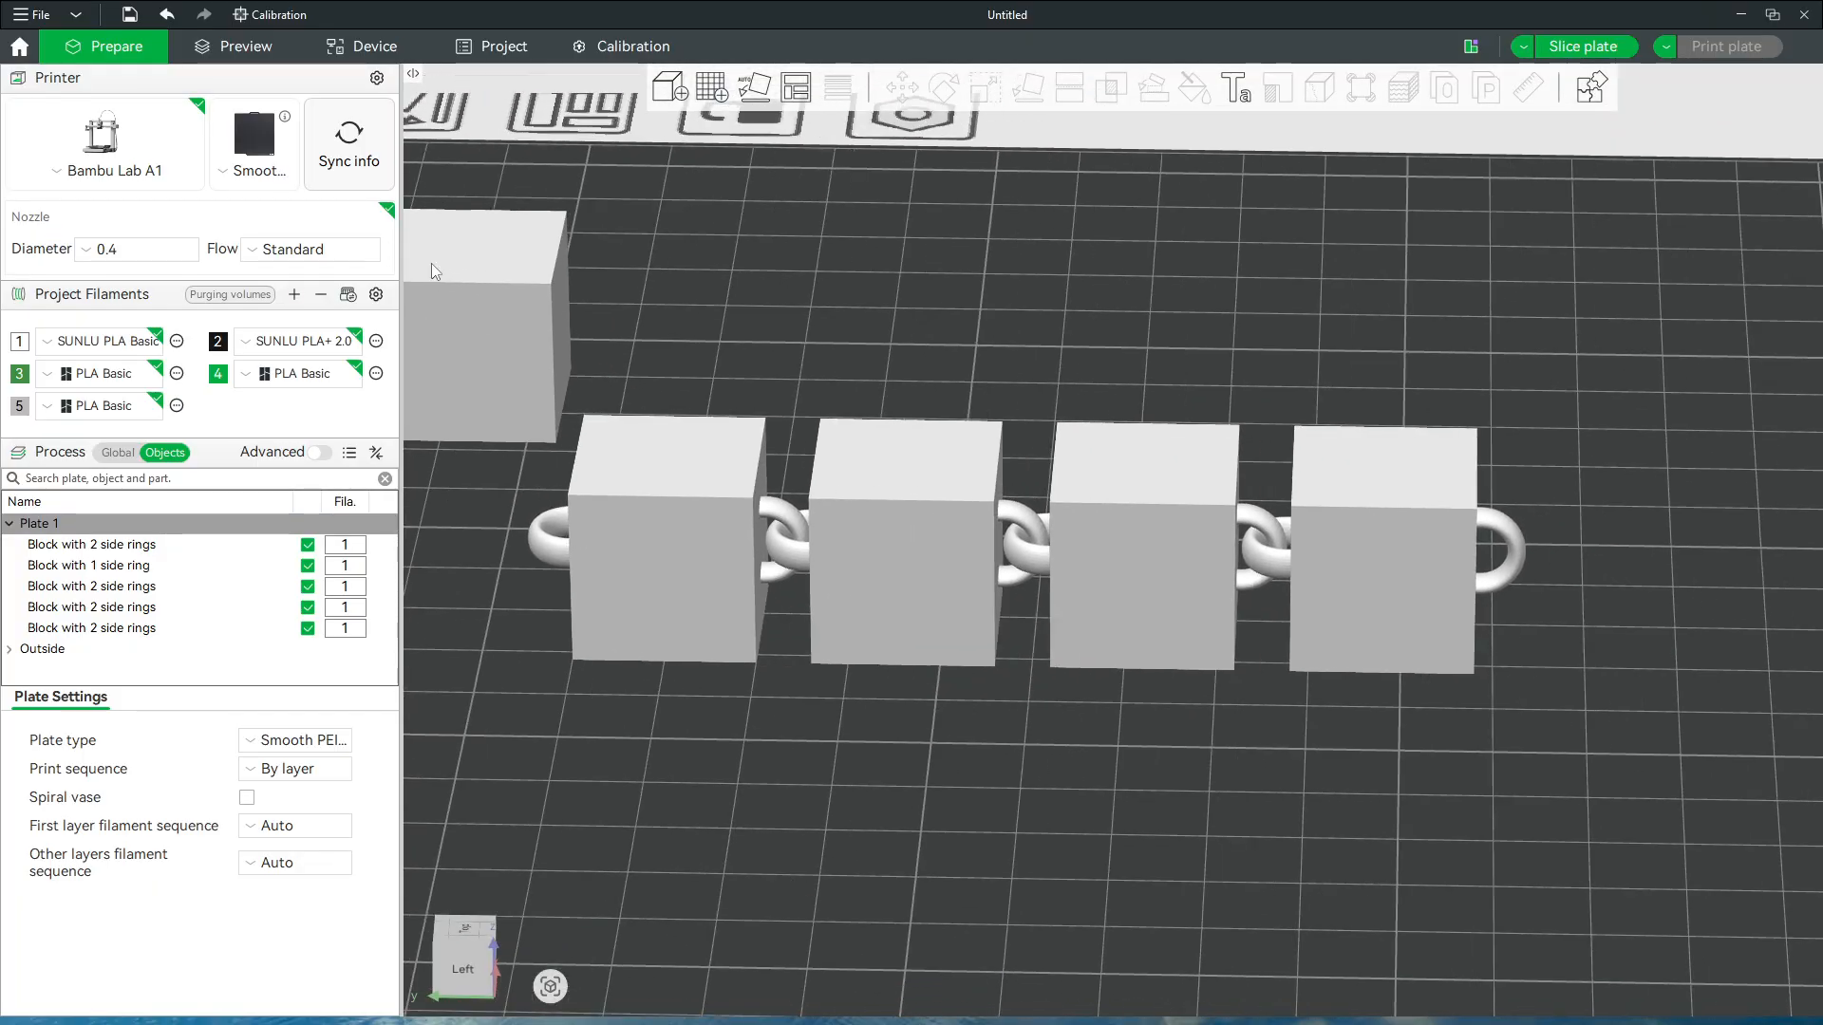
Center the block with one side ring on the plate
click(479, 320)
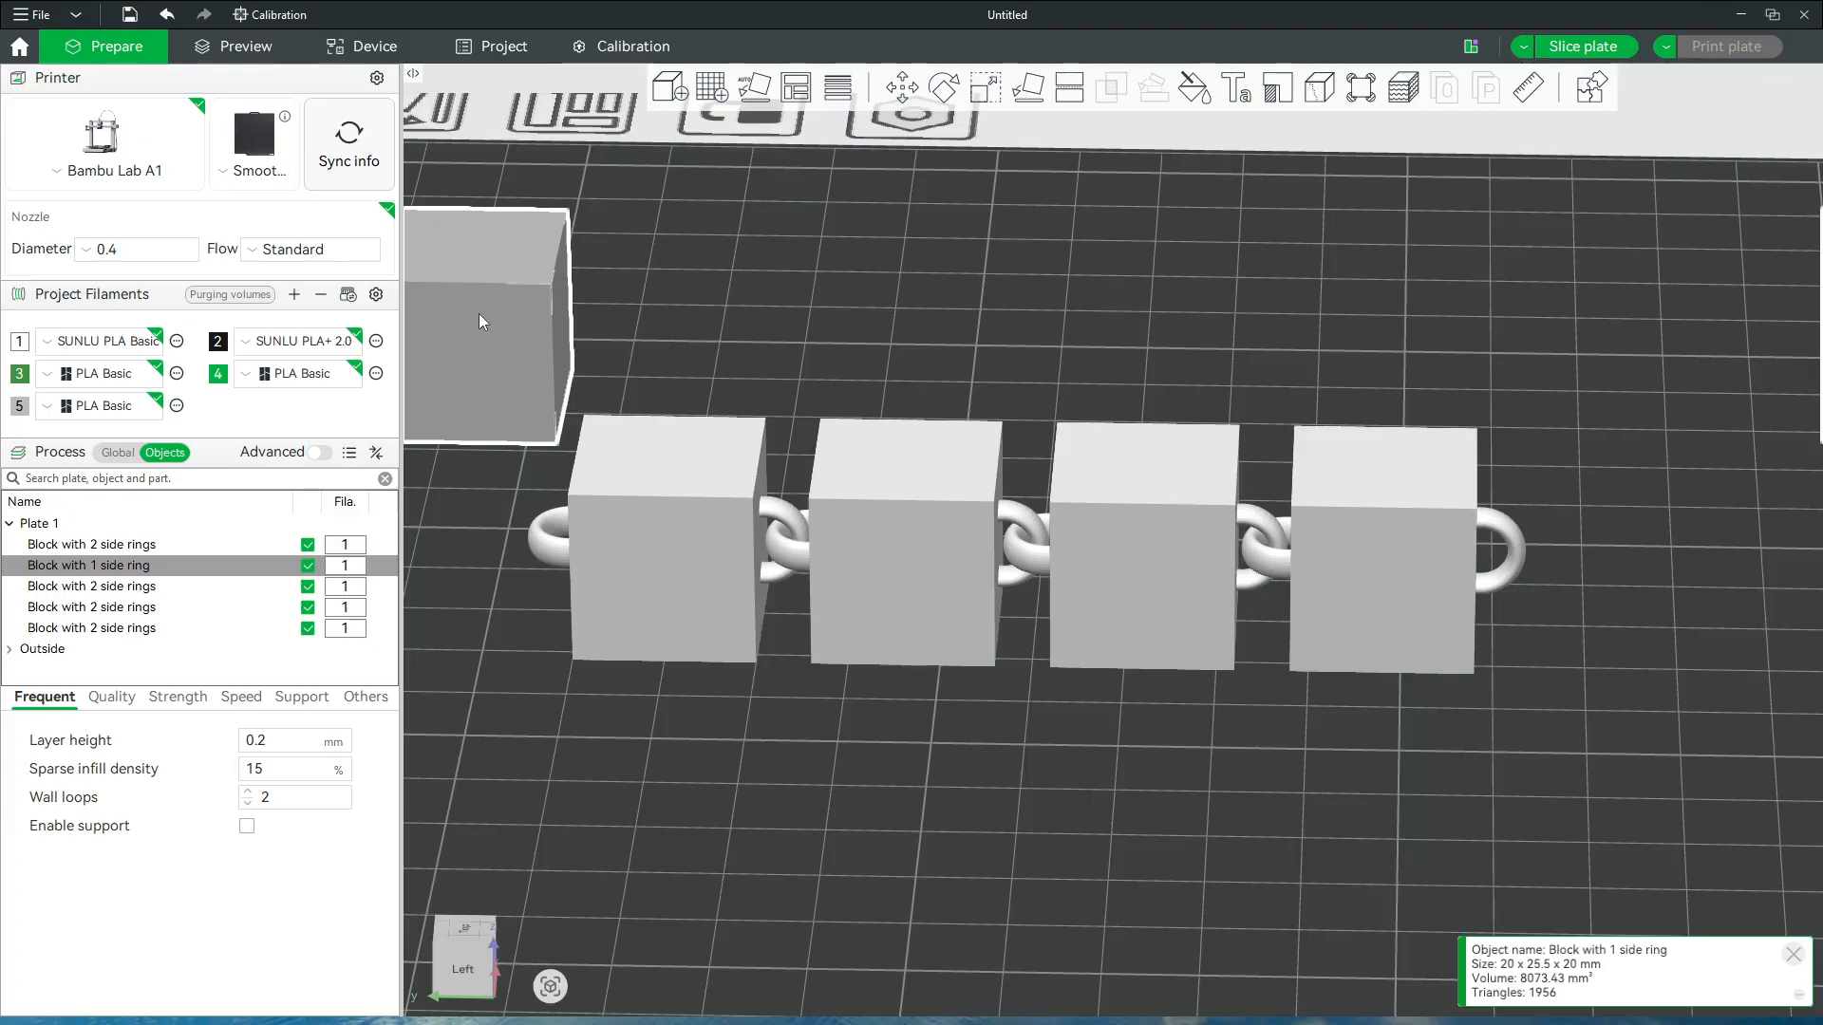
right_click(495, 310)
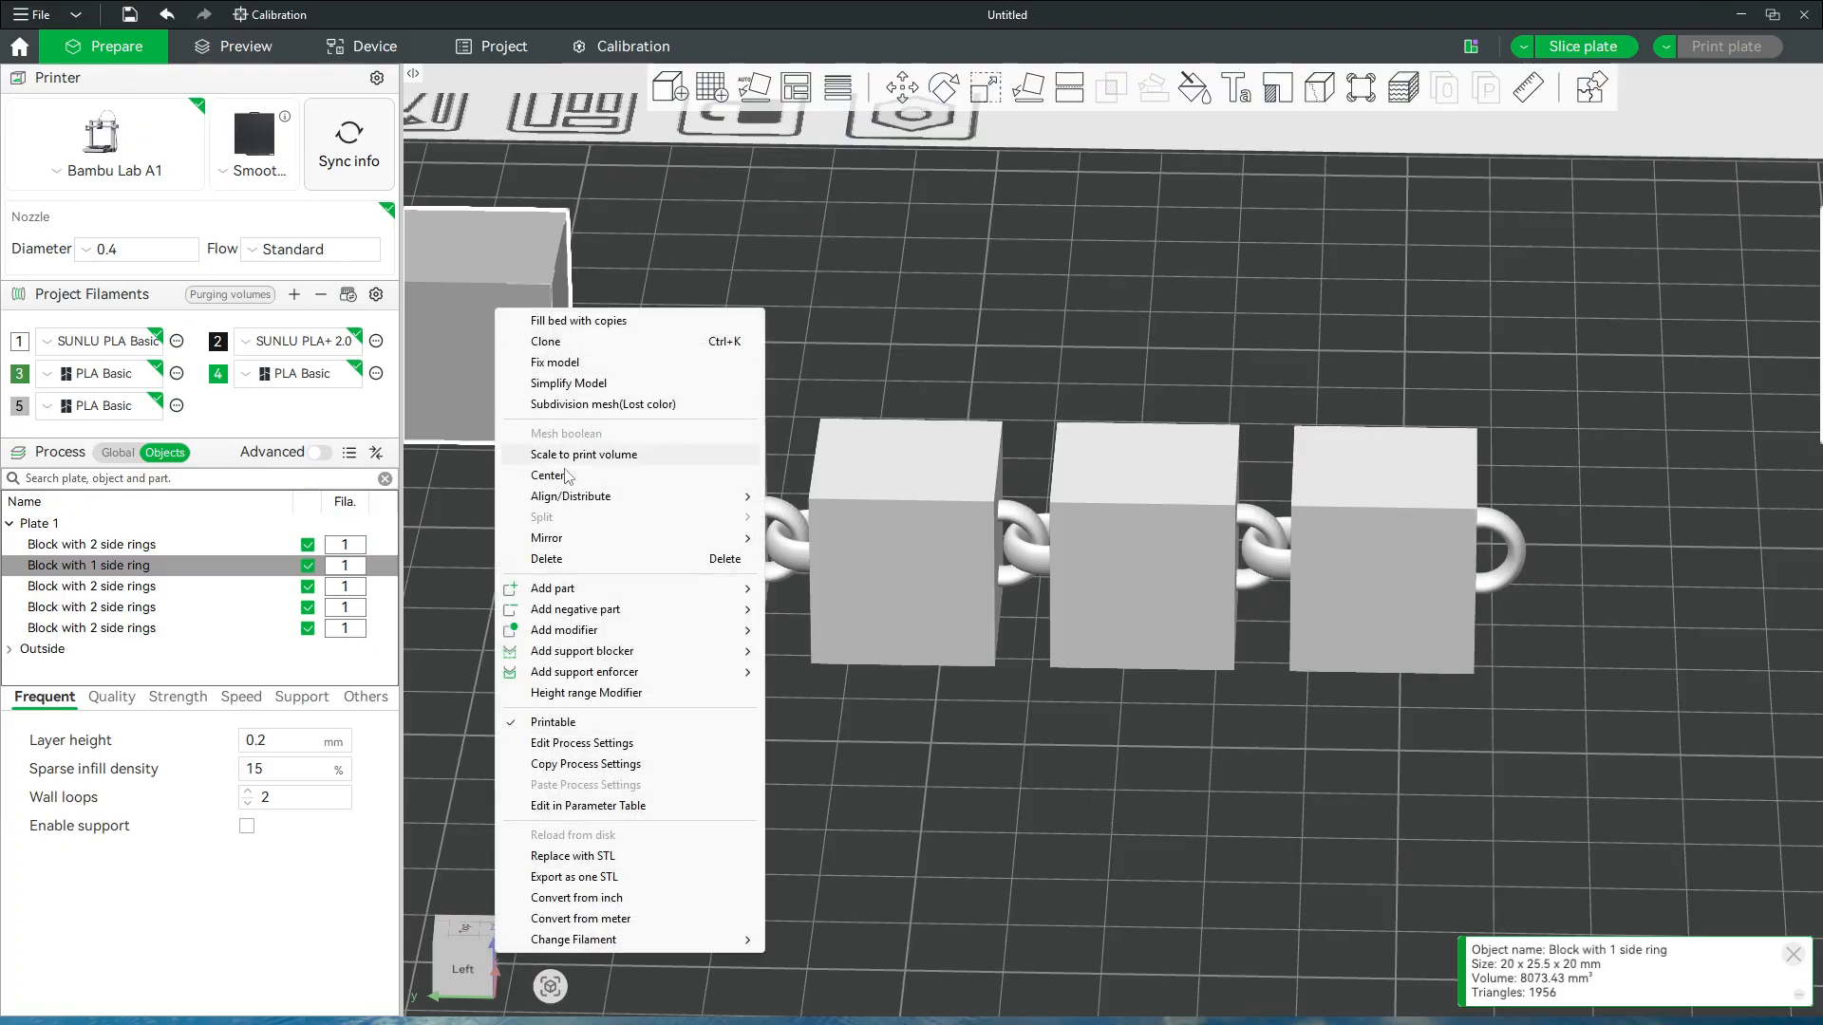
click(564, 476)
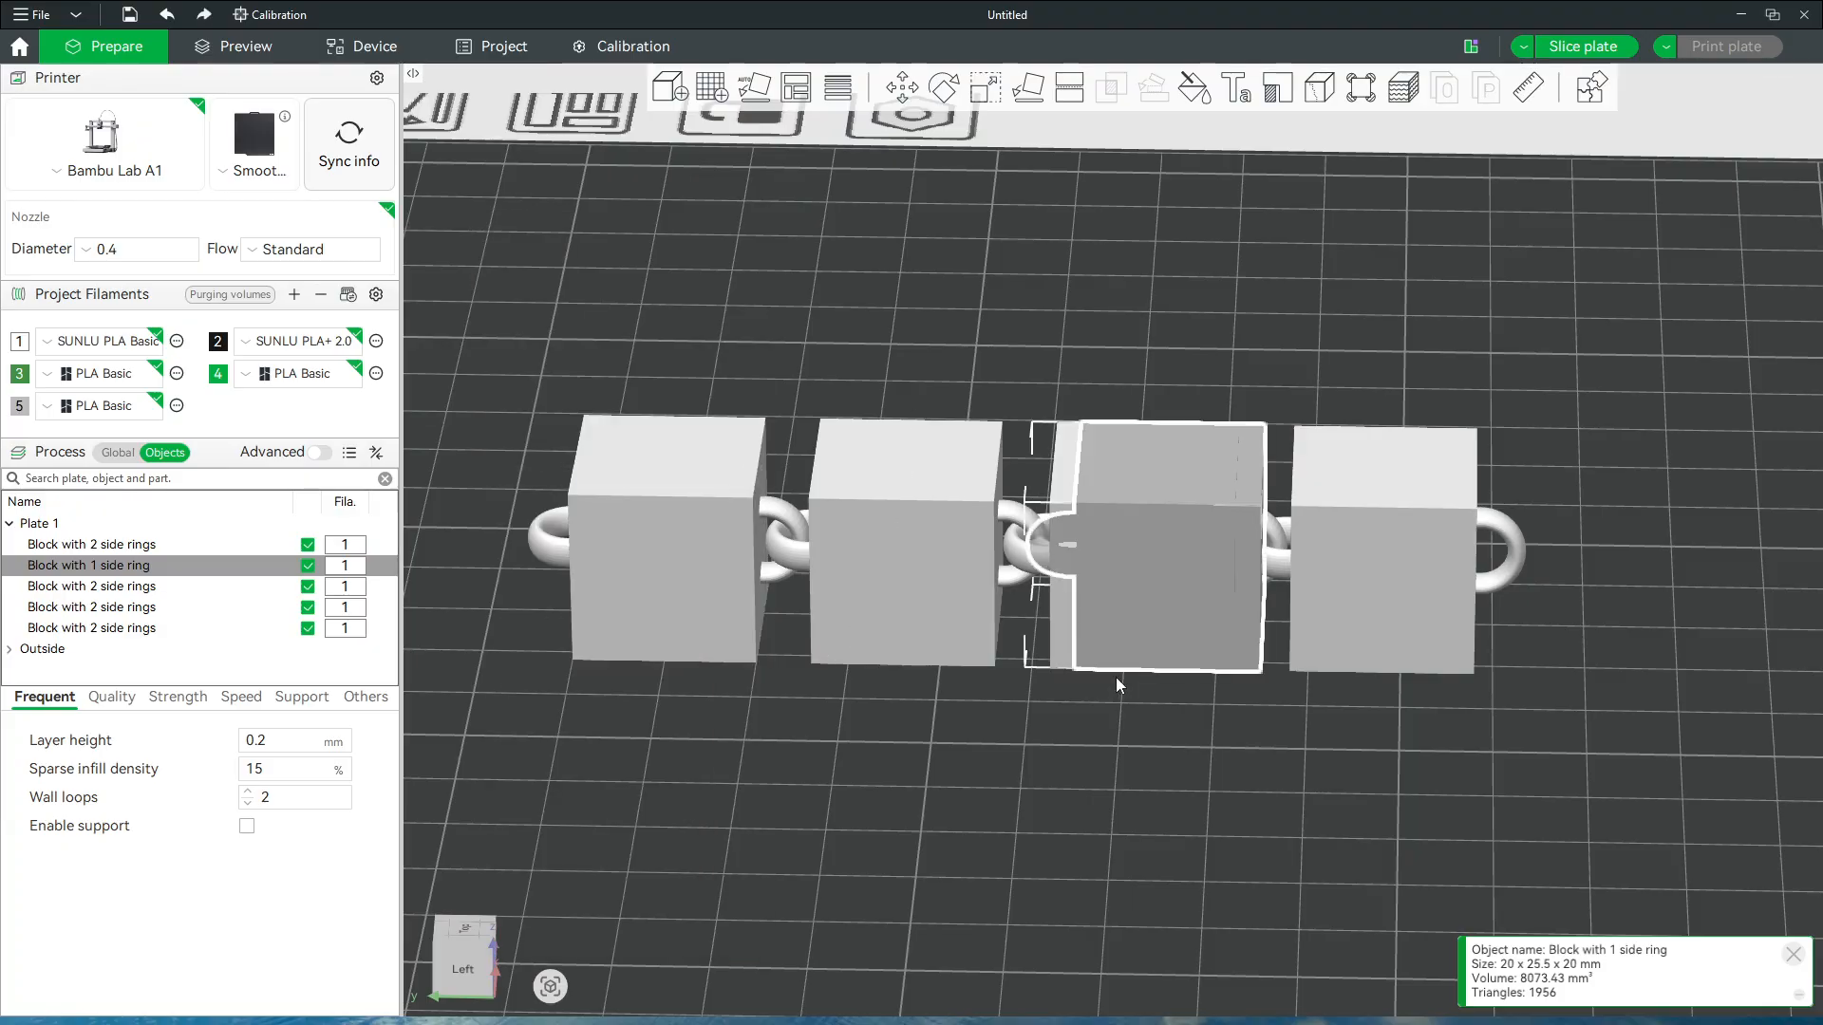
Set the Y position of the centered one-ring block to 102 mm
click(904, 90)
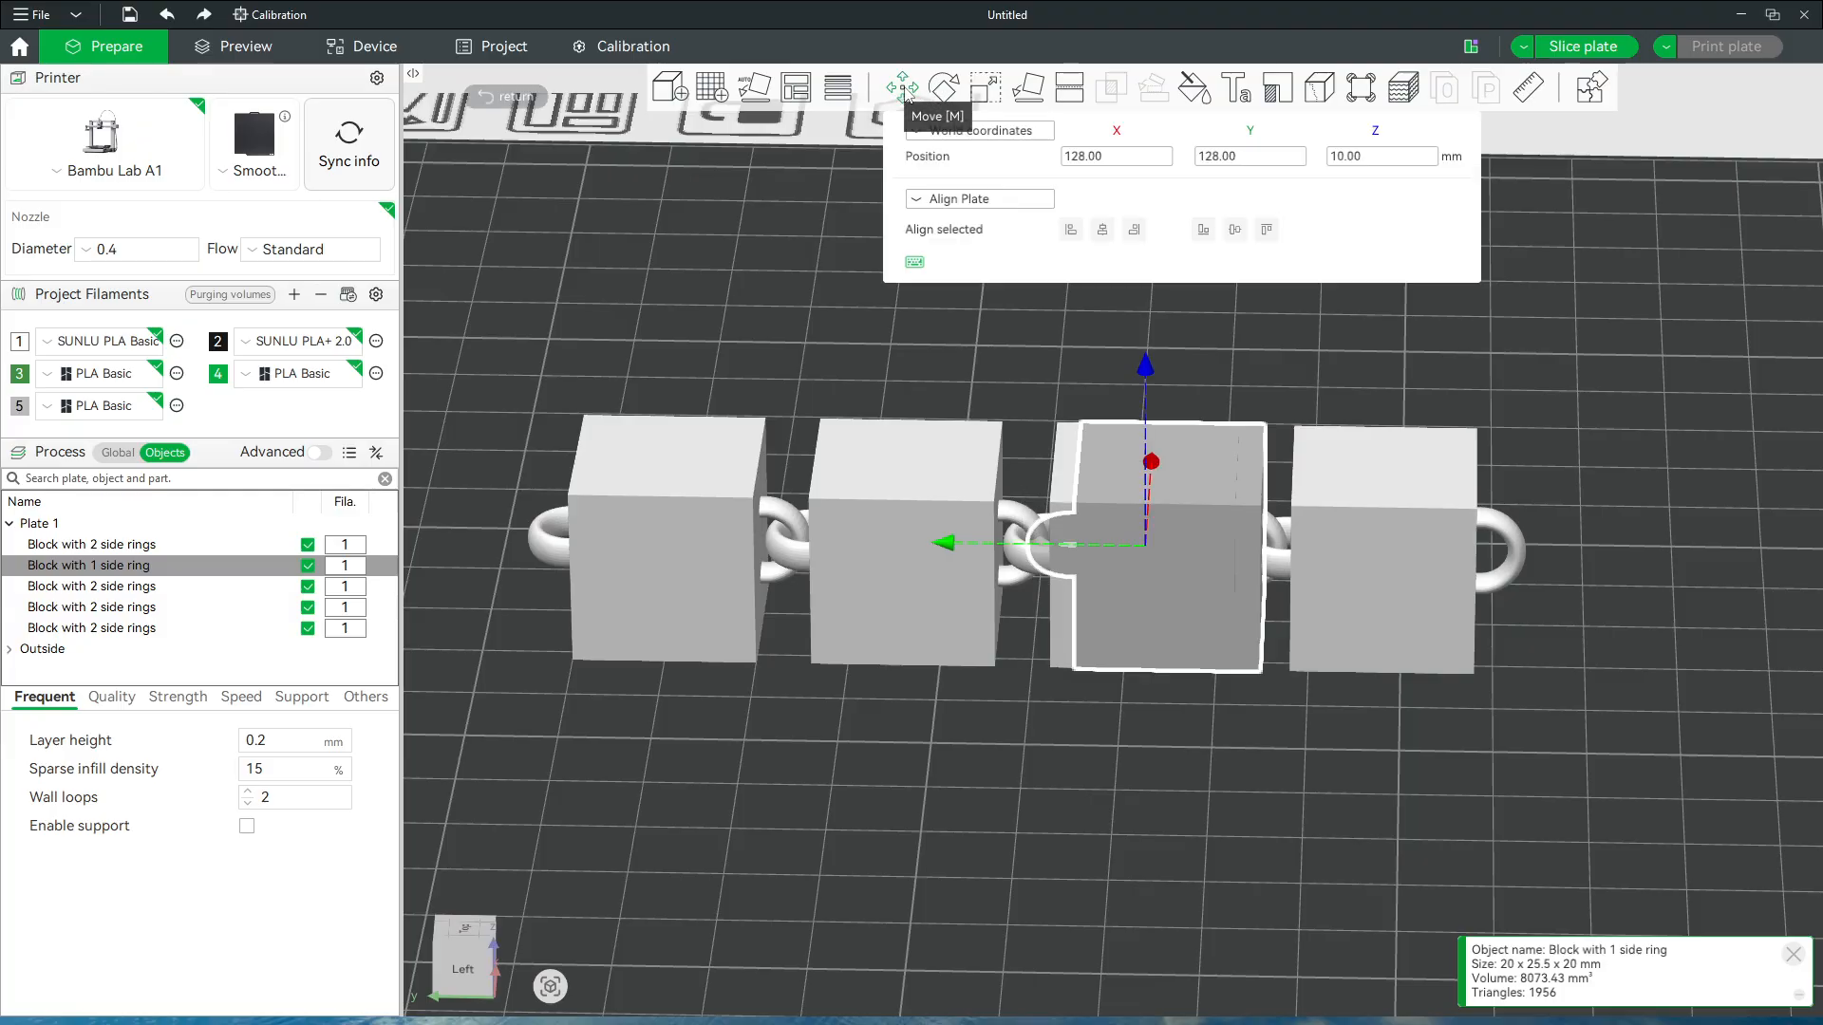
click(1246, 157)
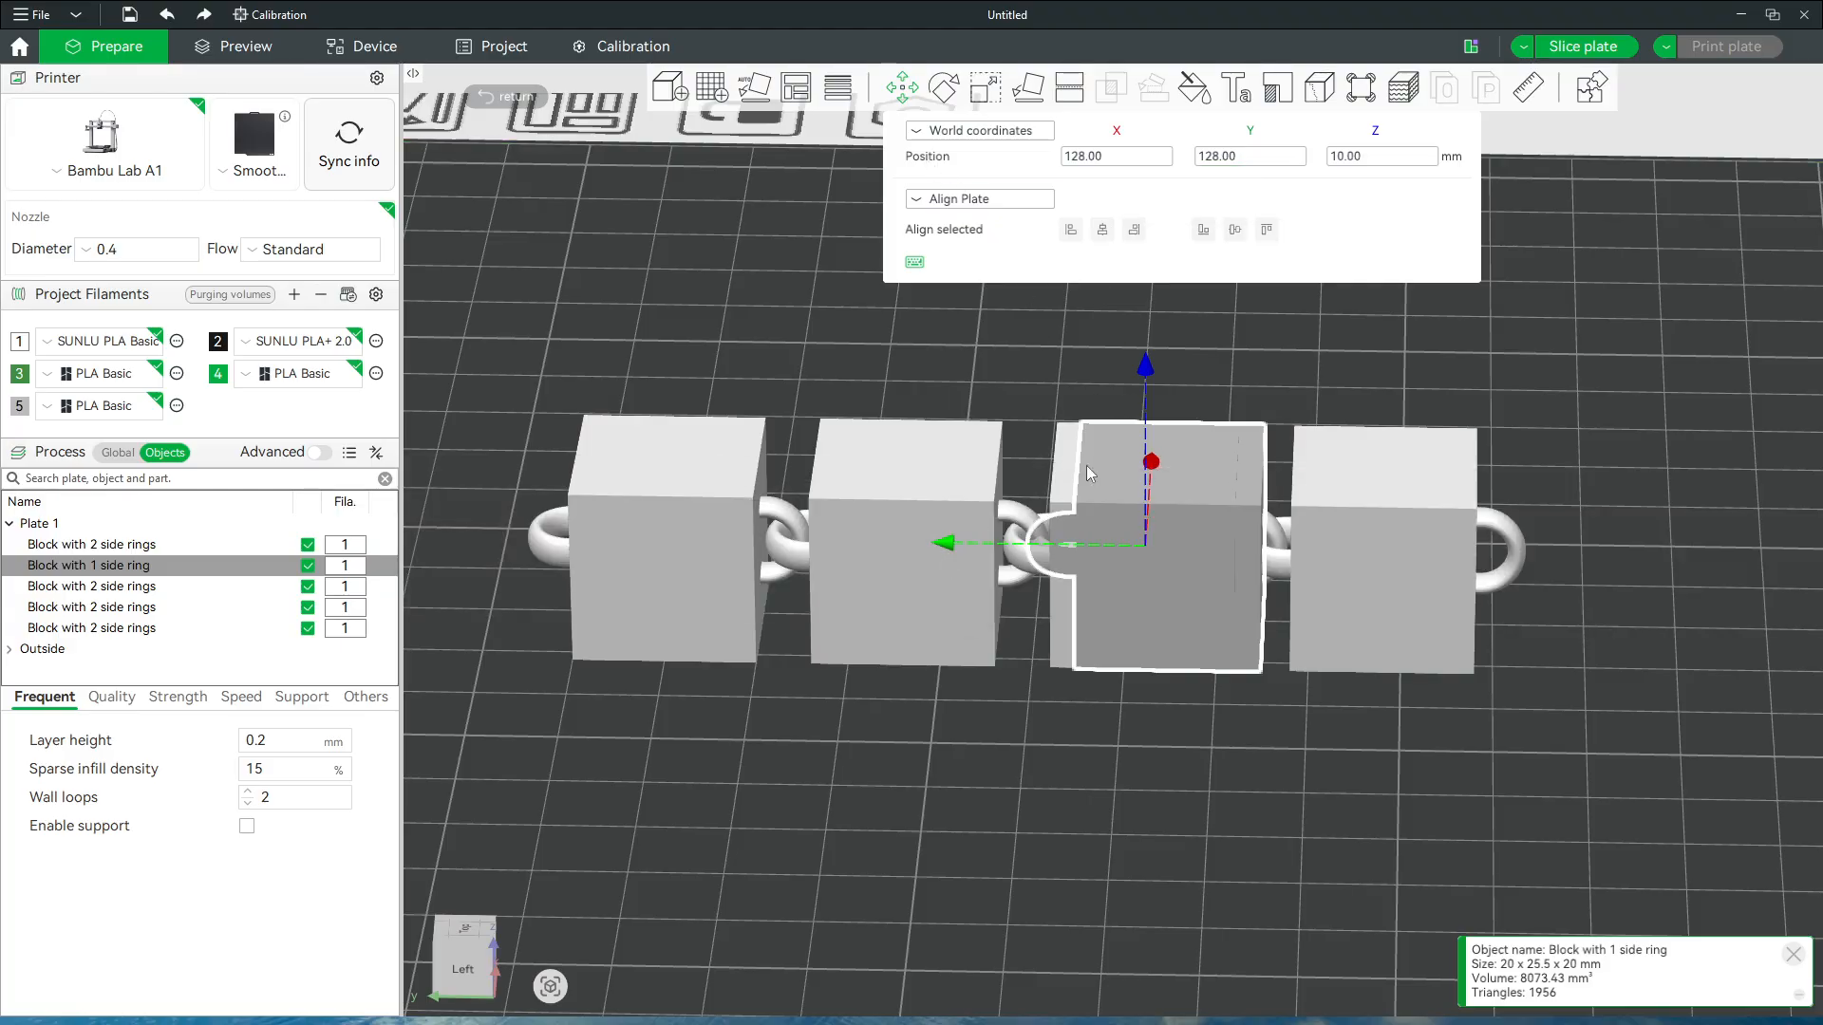
click(1240, 157)
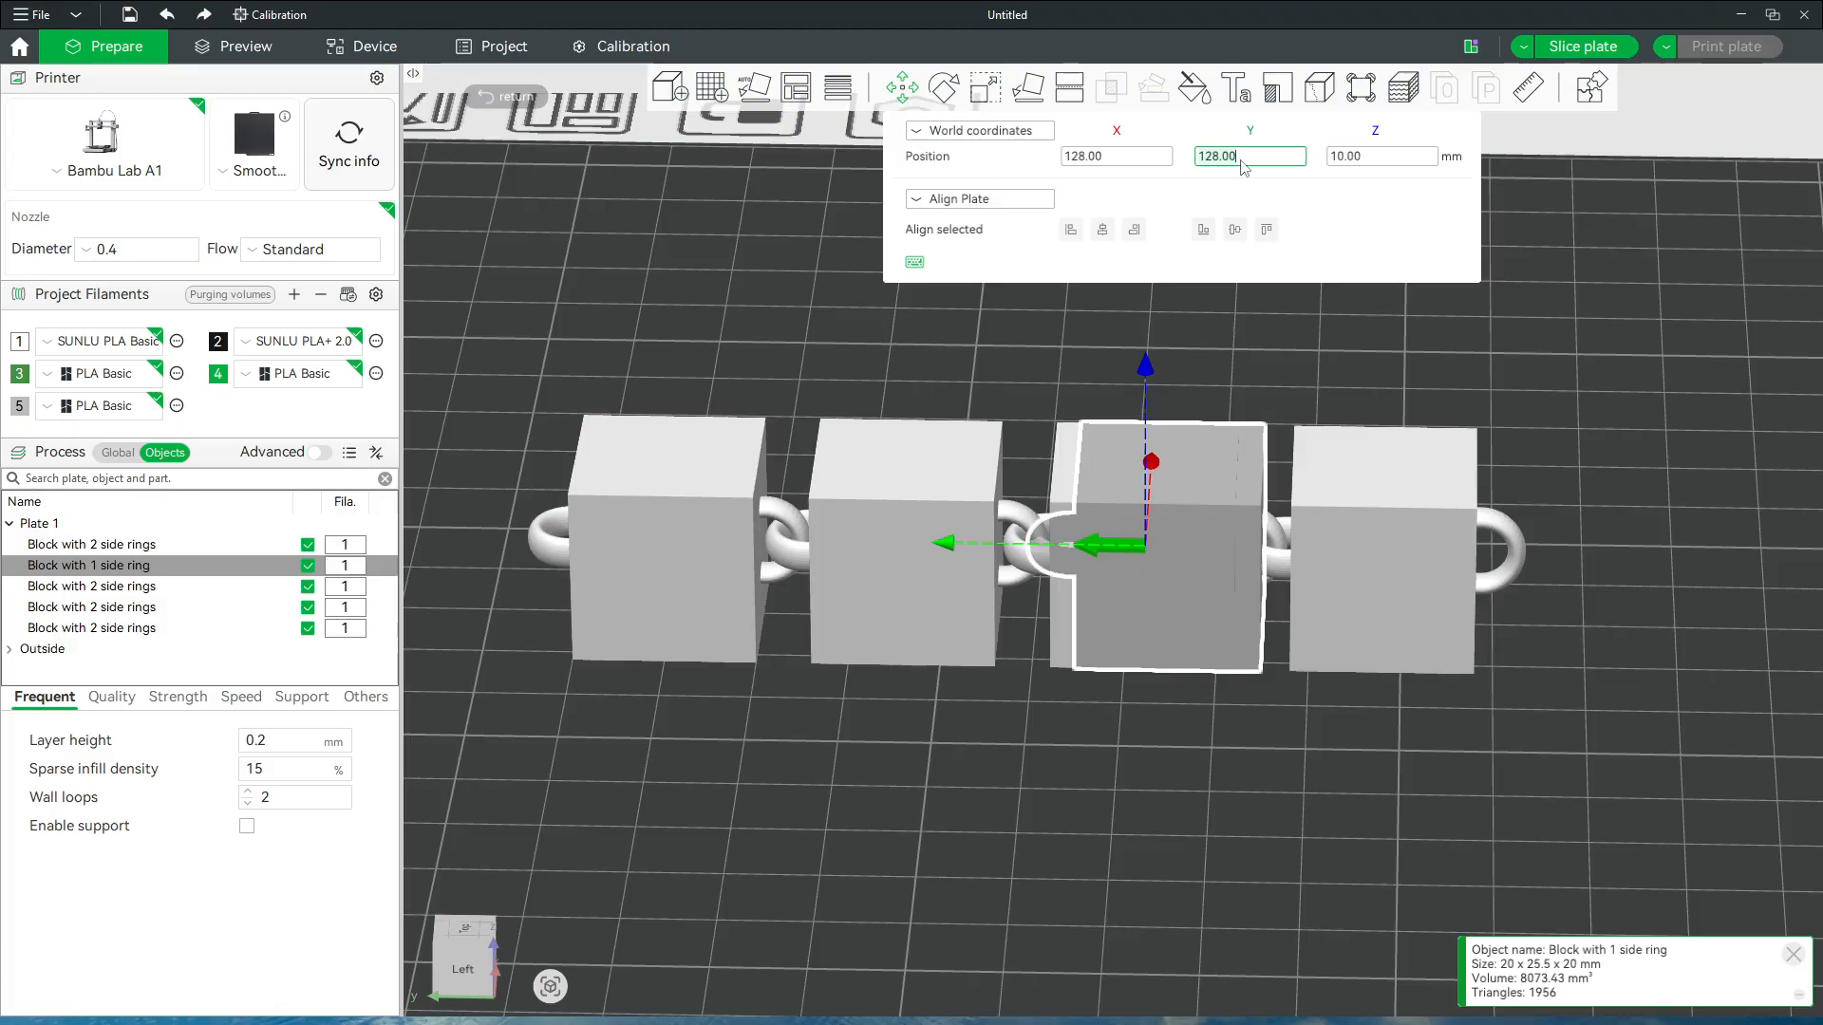
key(BackSpace)
key(BackSpace)
key(BackSpace)
key(BackSpace)
key(BackSpace)
text(02)
key(Return)
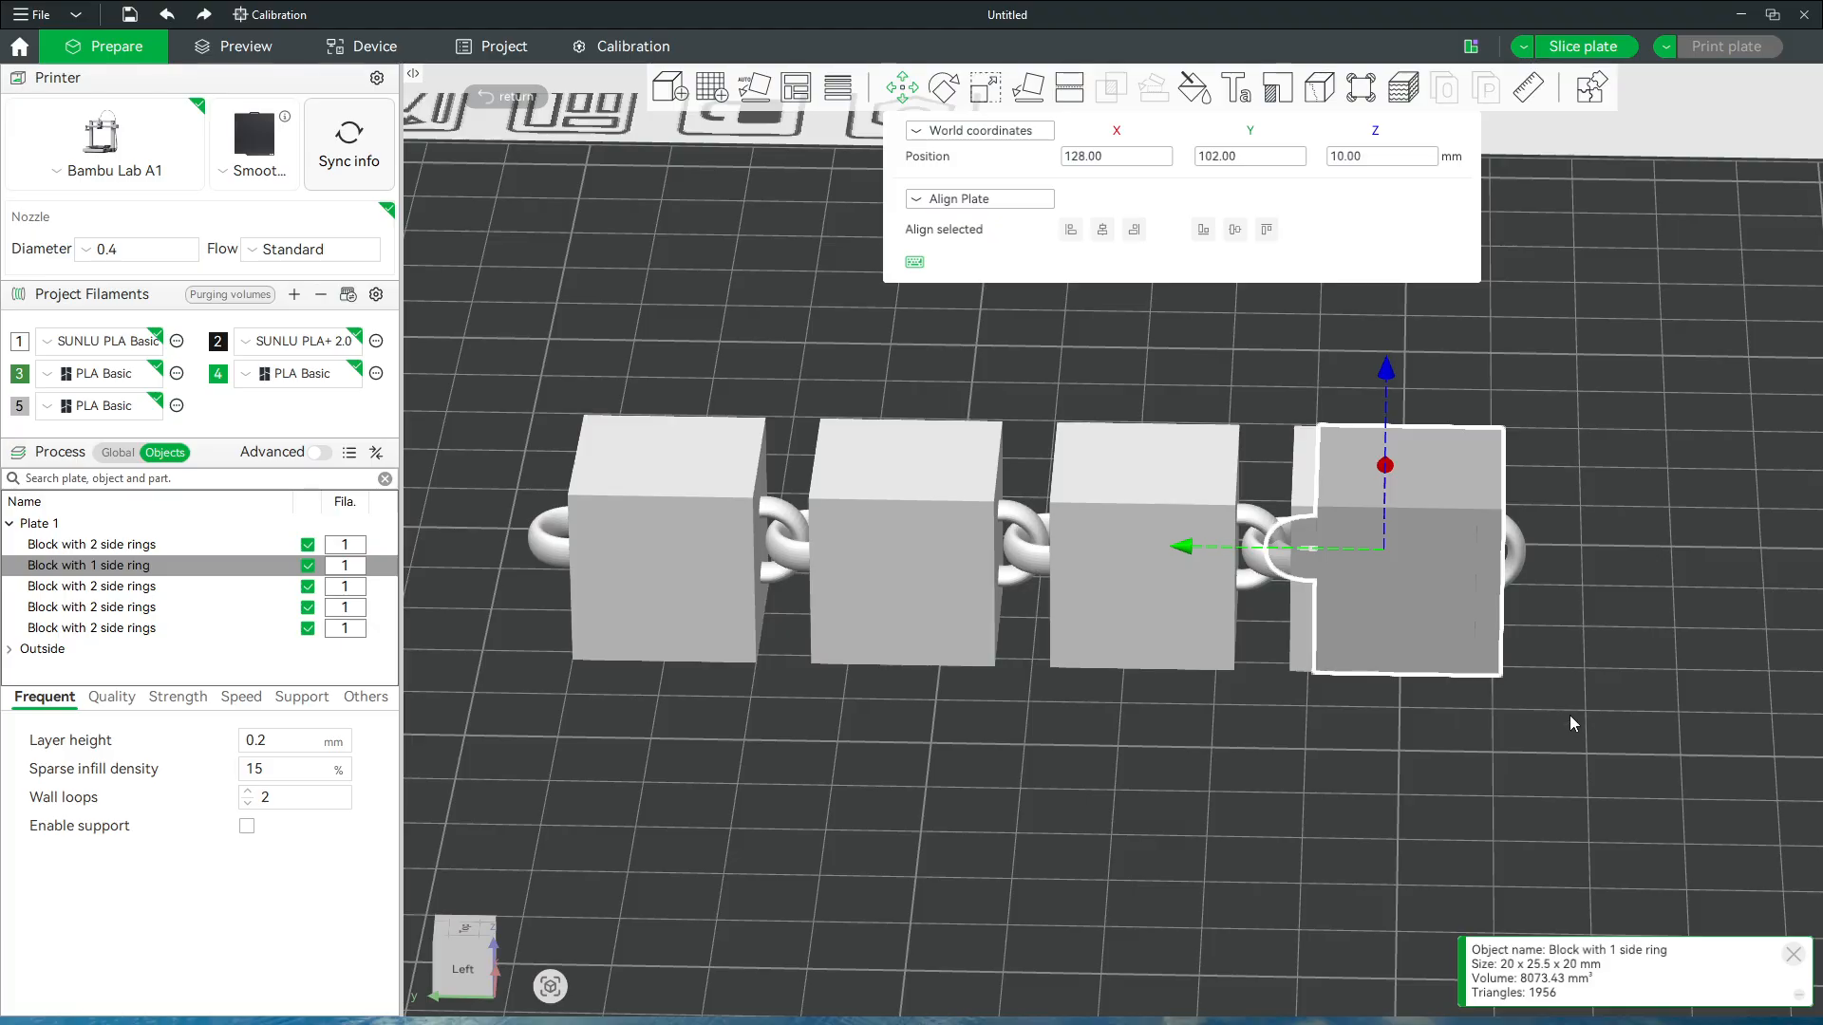
middle_drag(1569, 715, 1474, 730)
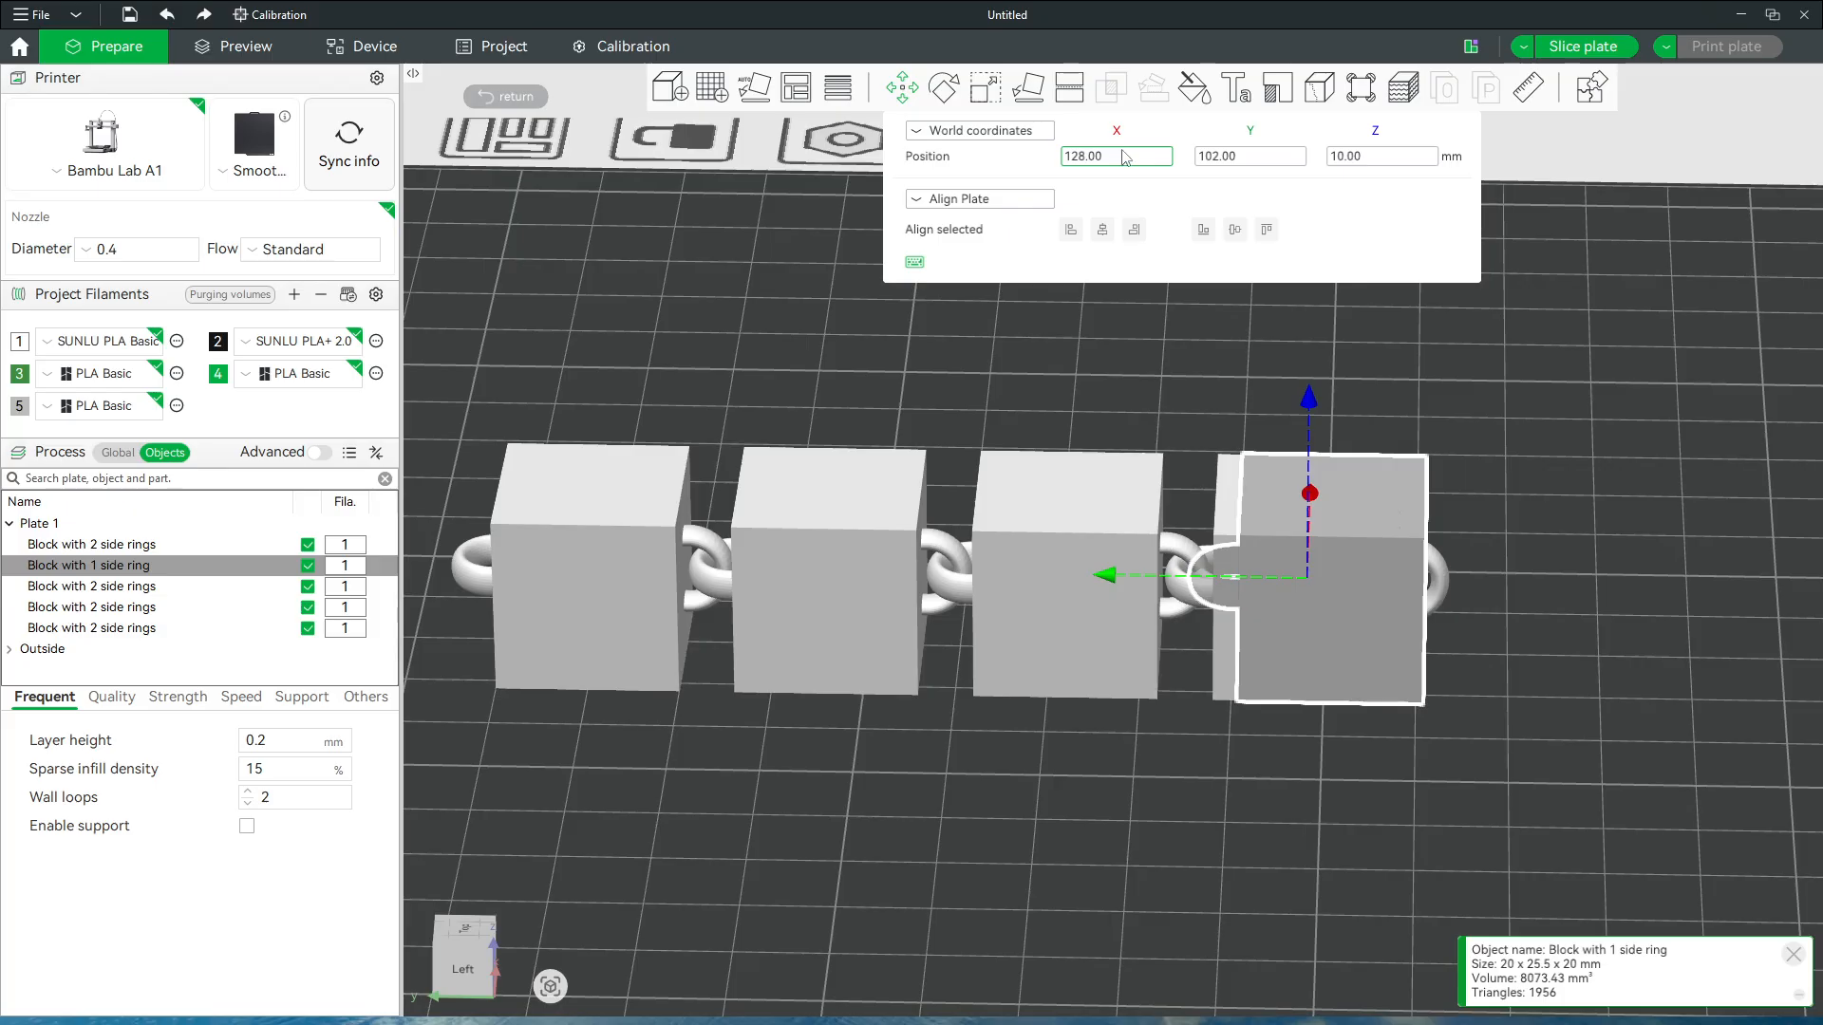
Try a Y position of 81 mm for the one-ring block to place it at the end of the chain
click(1251, 159)
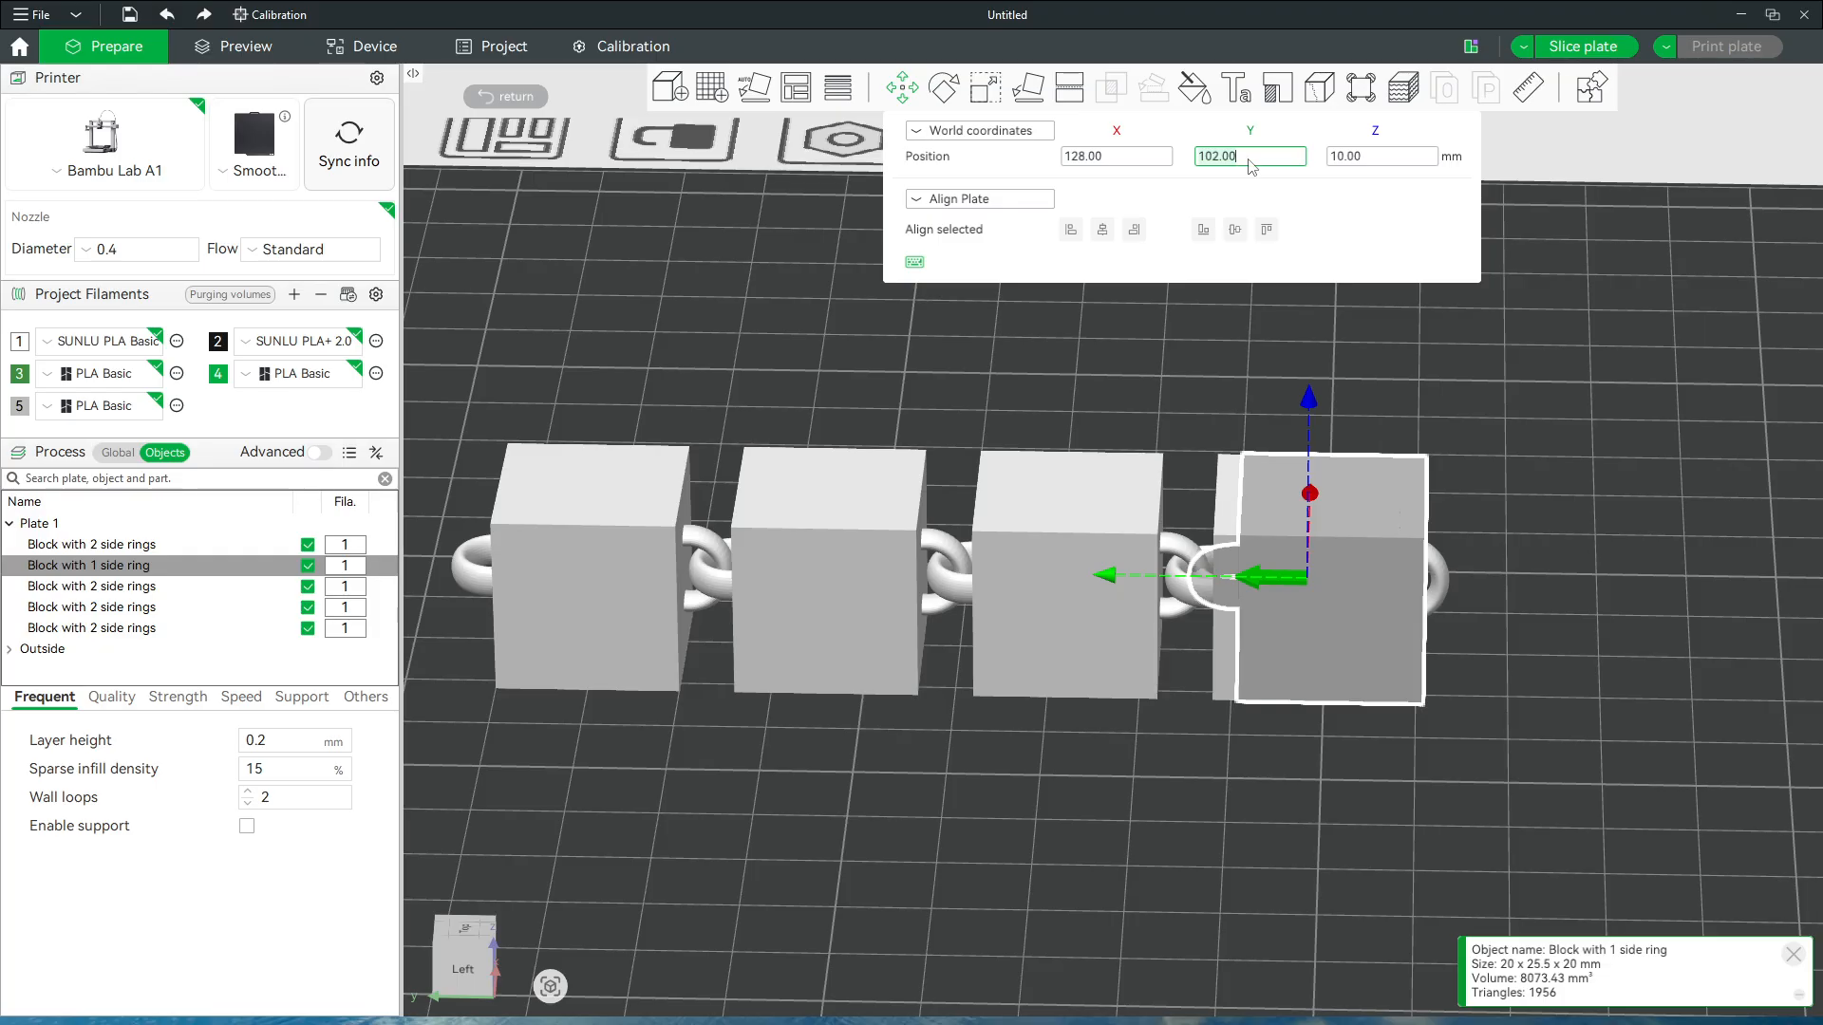
key(Home)
key(BackSpace)
key(BackSpace)
text(81)
key(Return)
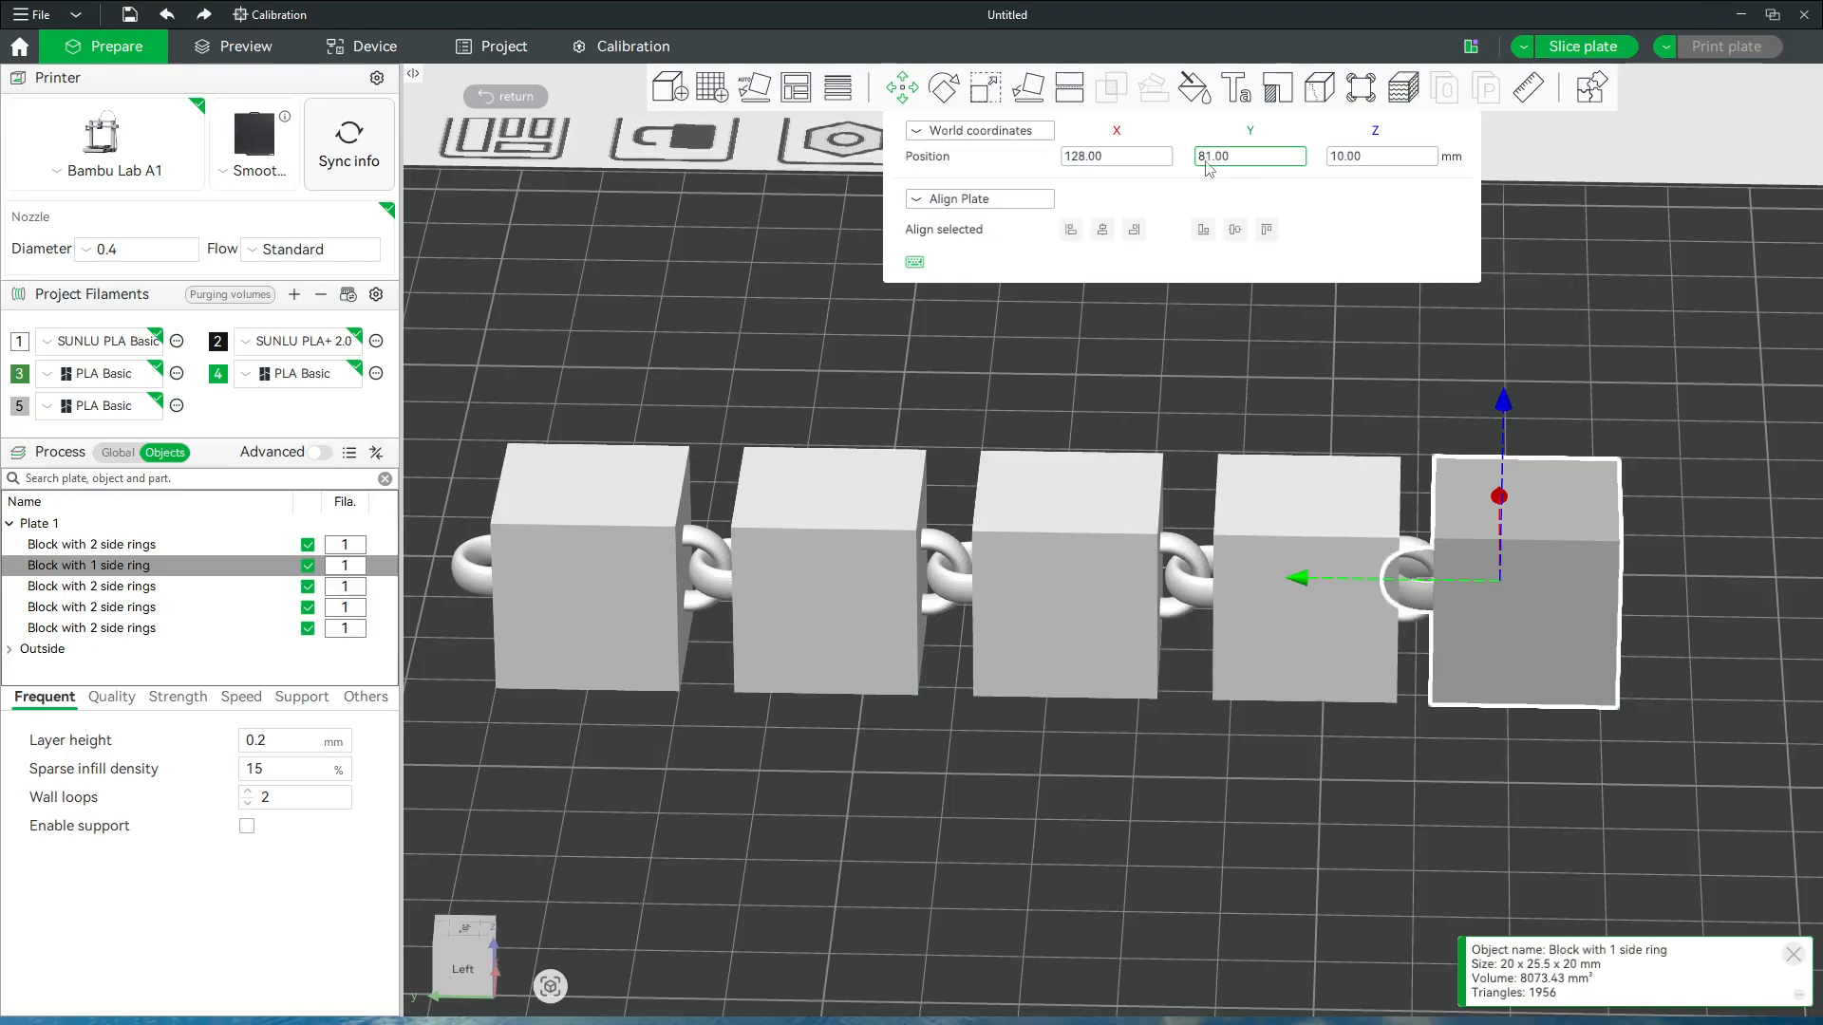
Try a Y position of 80 mm for the one-ring block
click(1222, 158)
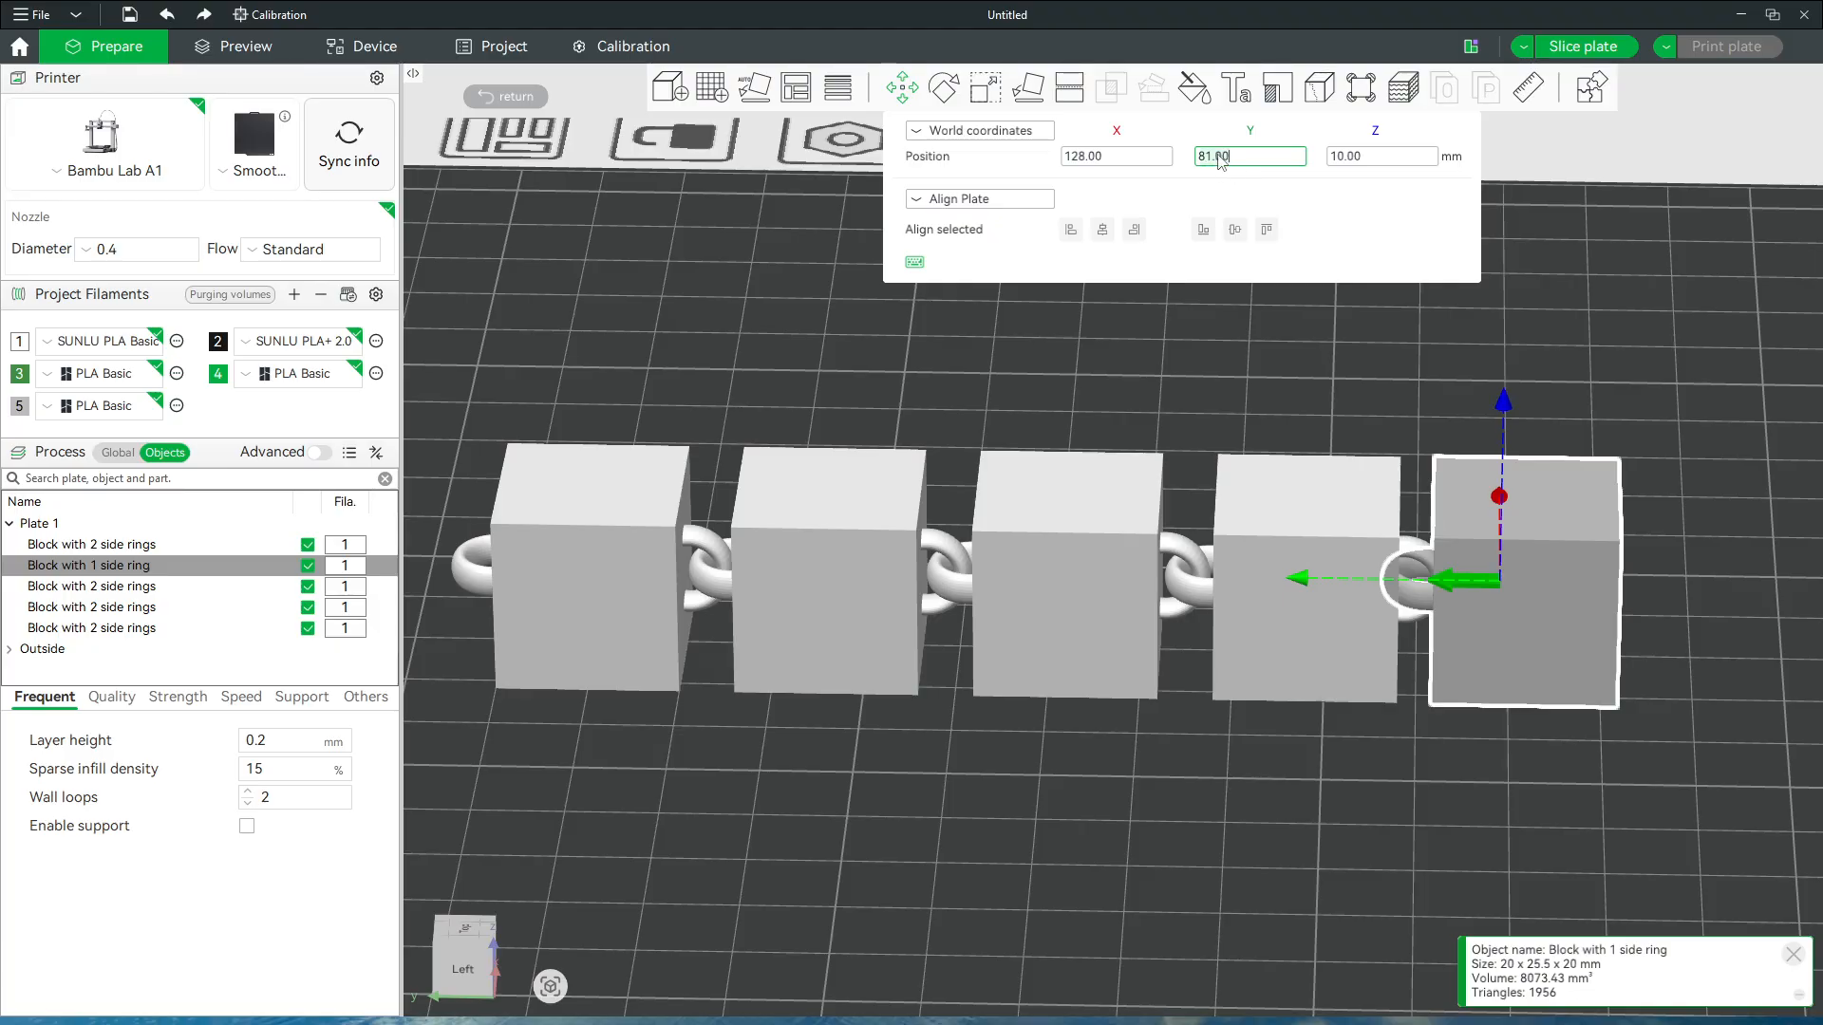
key(Home)
key(BackSpace)
text(0)
key(Return)
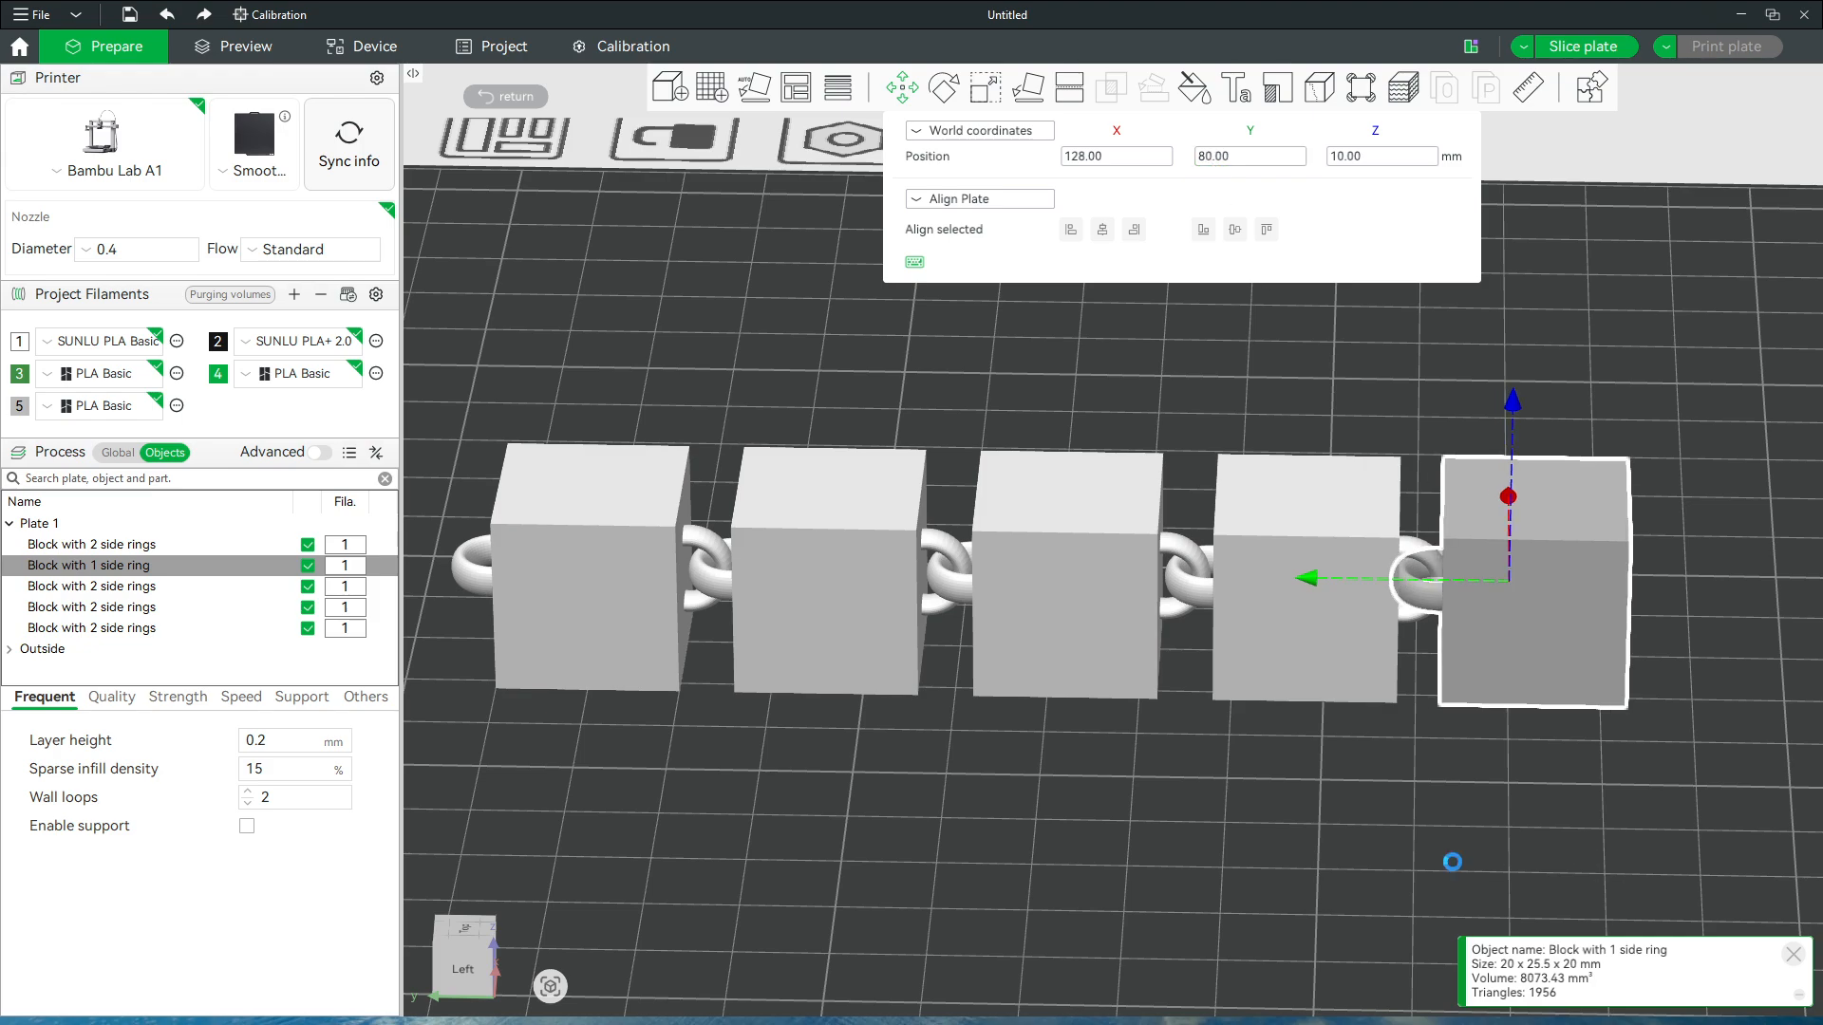
Set the one-ring block's Y position to 79 mm and inspect how its ring interlocks with the neighbouring block's ring
drag(1449, 855, 1439, 880)
scroll(1436, 897, up, 1)
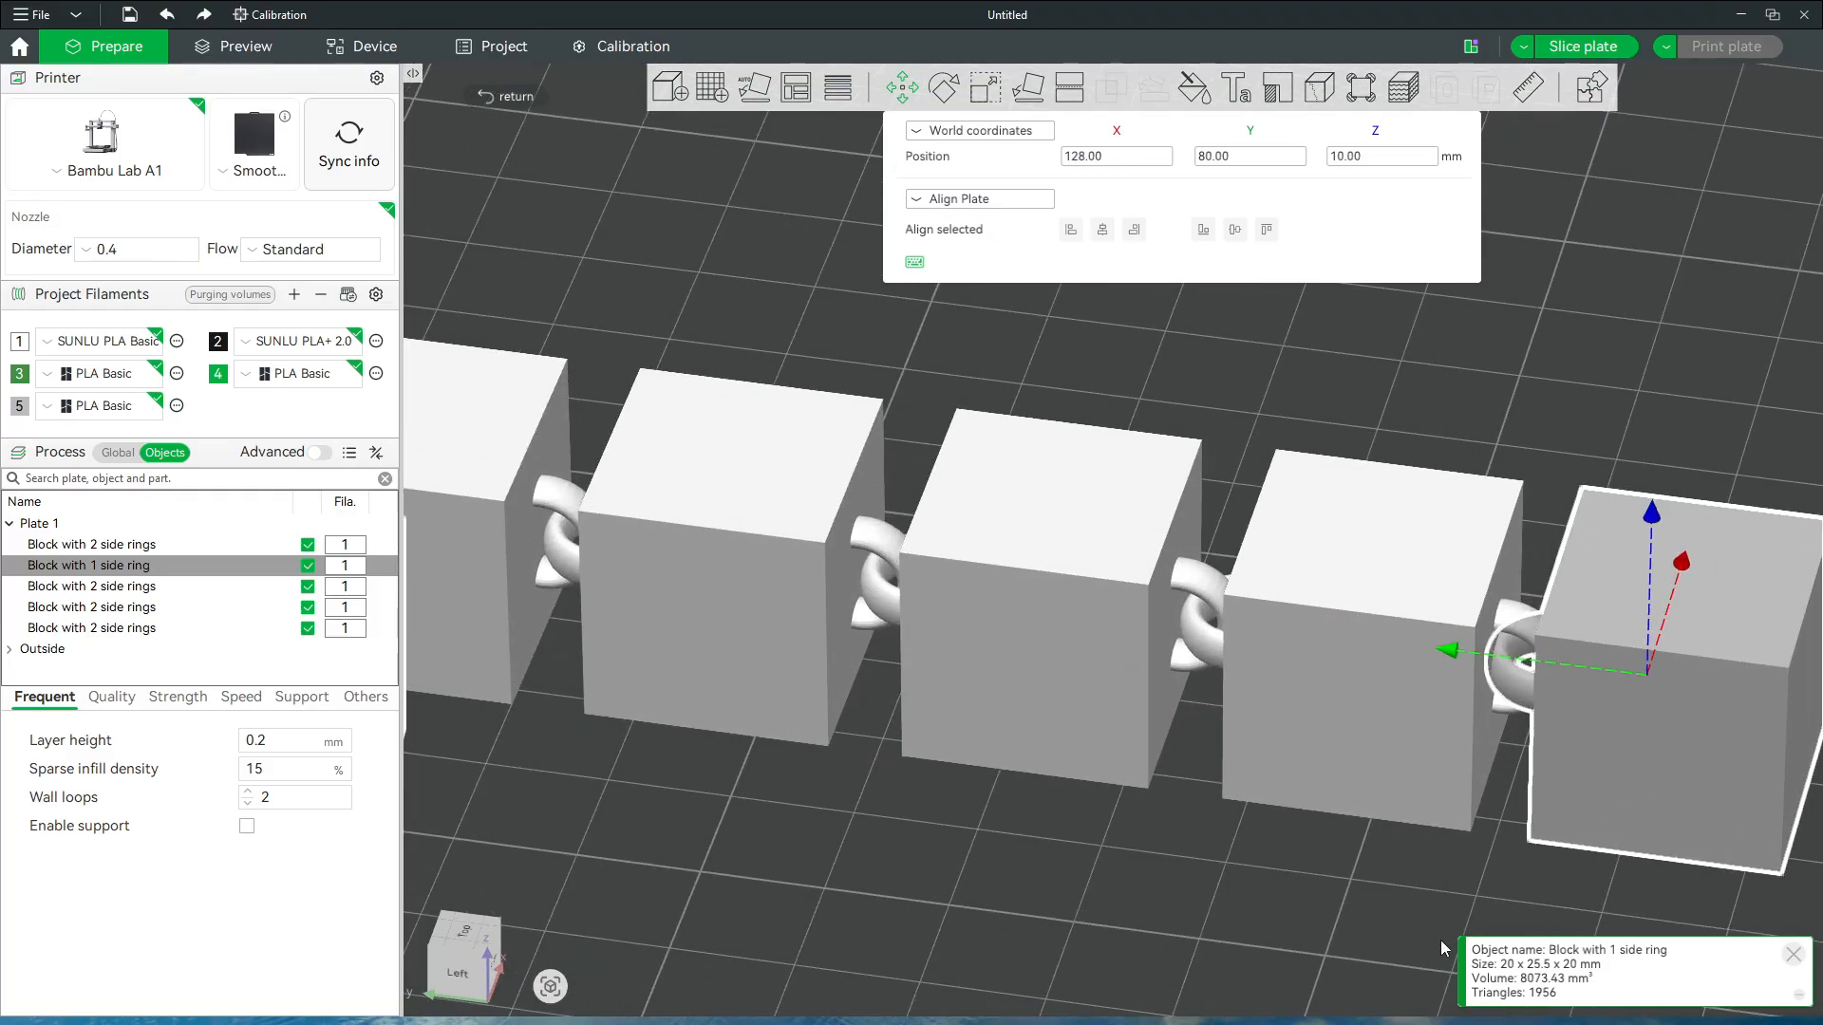
scroll(1415, 935, up, 2)
click(1213, 157)
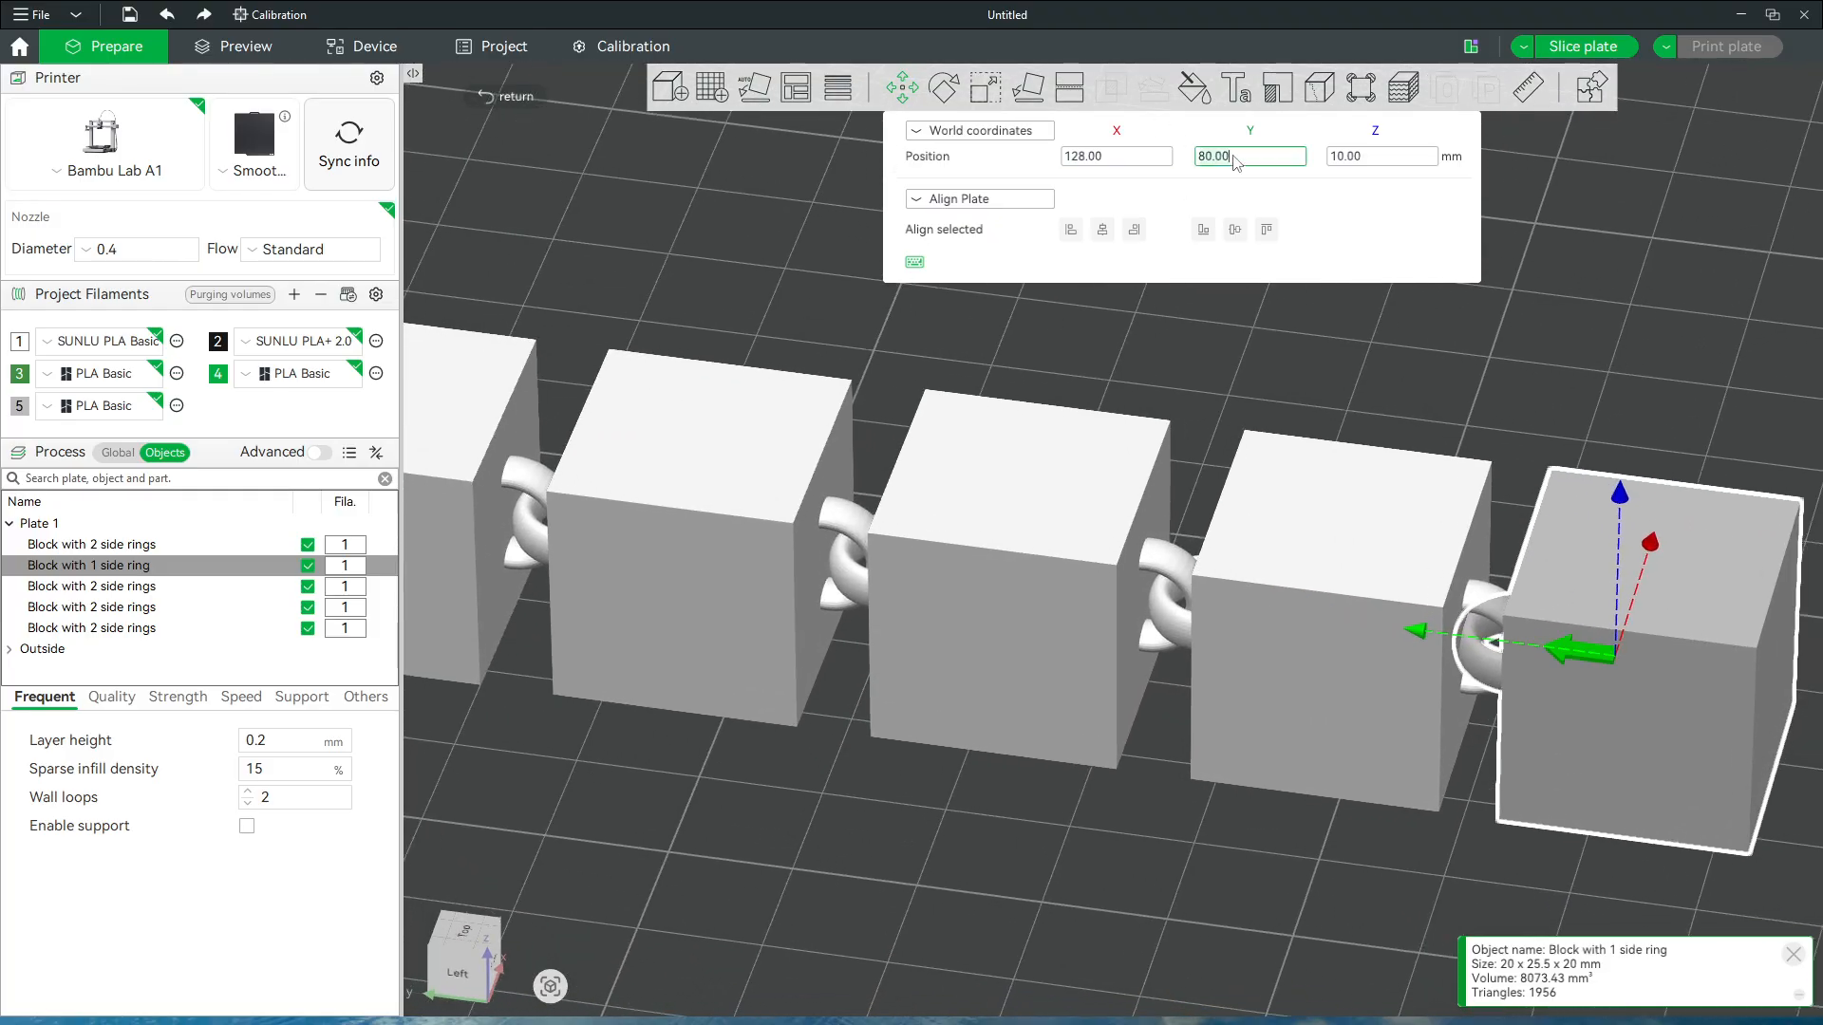
key(ctrl+a)
text(79)
key(Return)
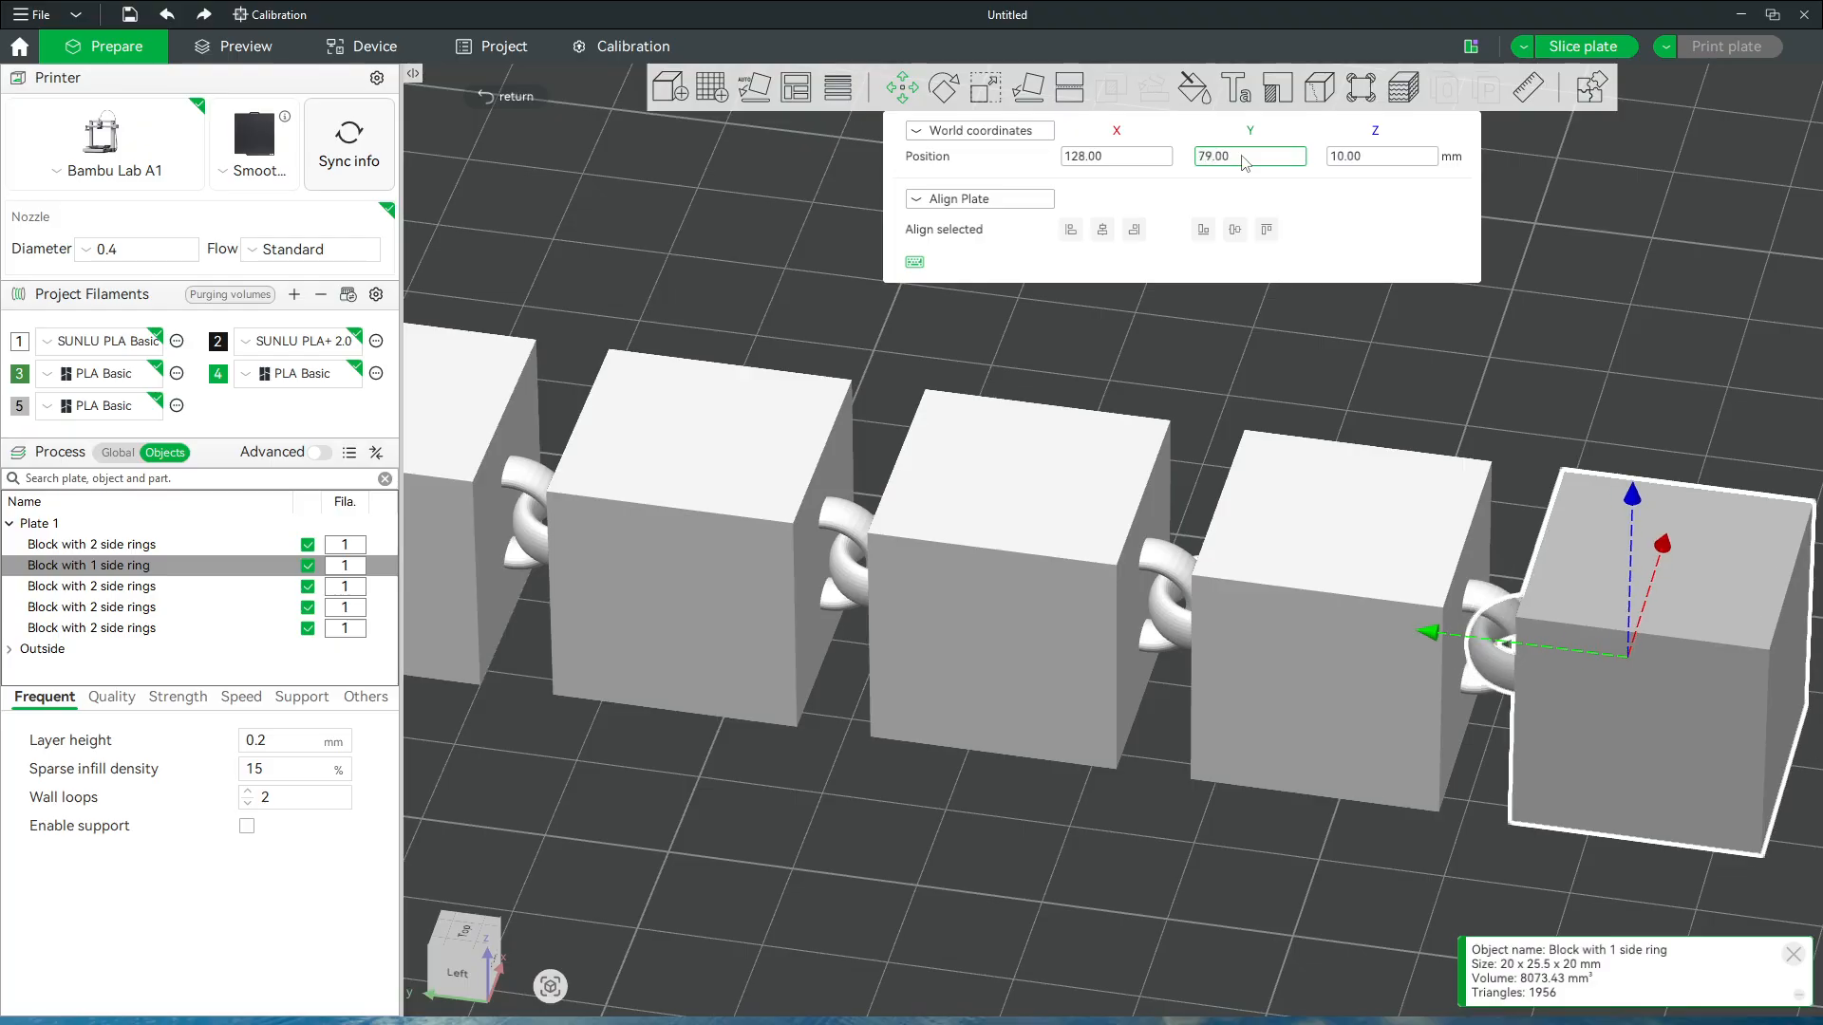
drag(1250, 890, 1191, 875)
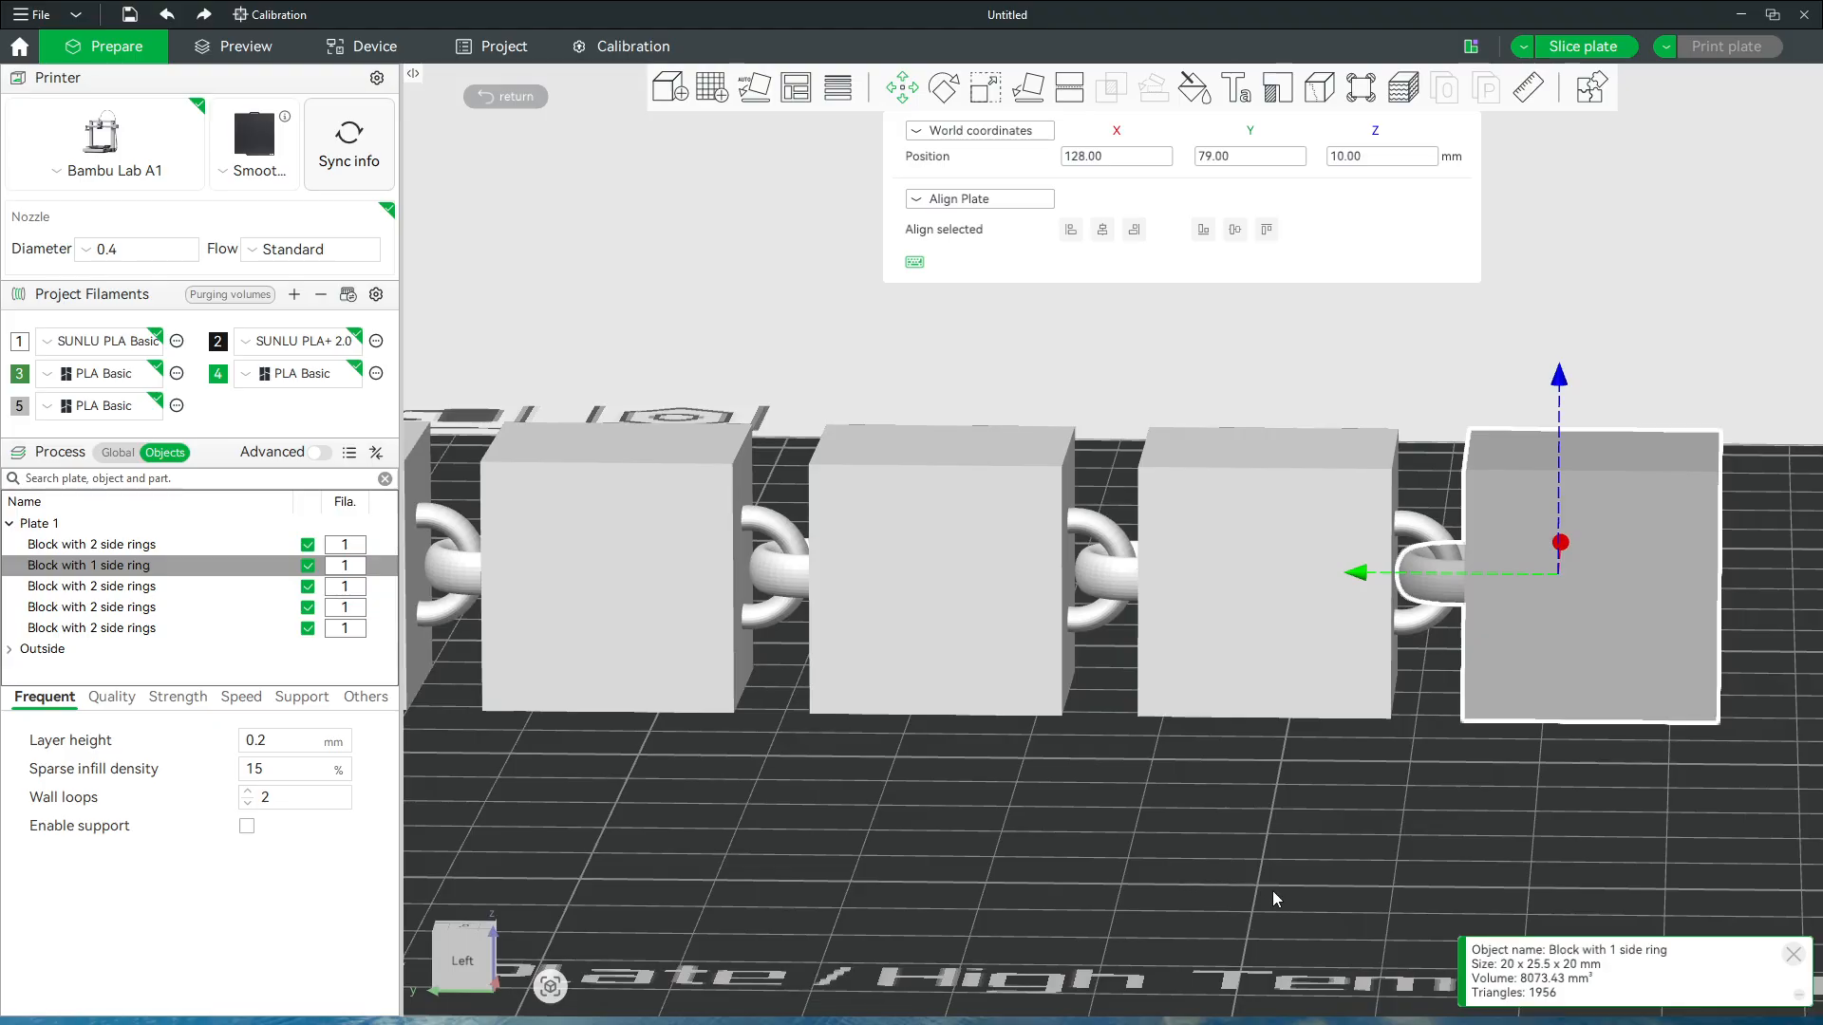
click(551, 100)
mouse_move(1029, 890)
mouse_down()
mouse_move(1131, 885)
mouse_move(1103, 903)
mouse_move(1110, 879)
mouse_move(1034, 881)
mouse_up()
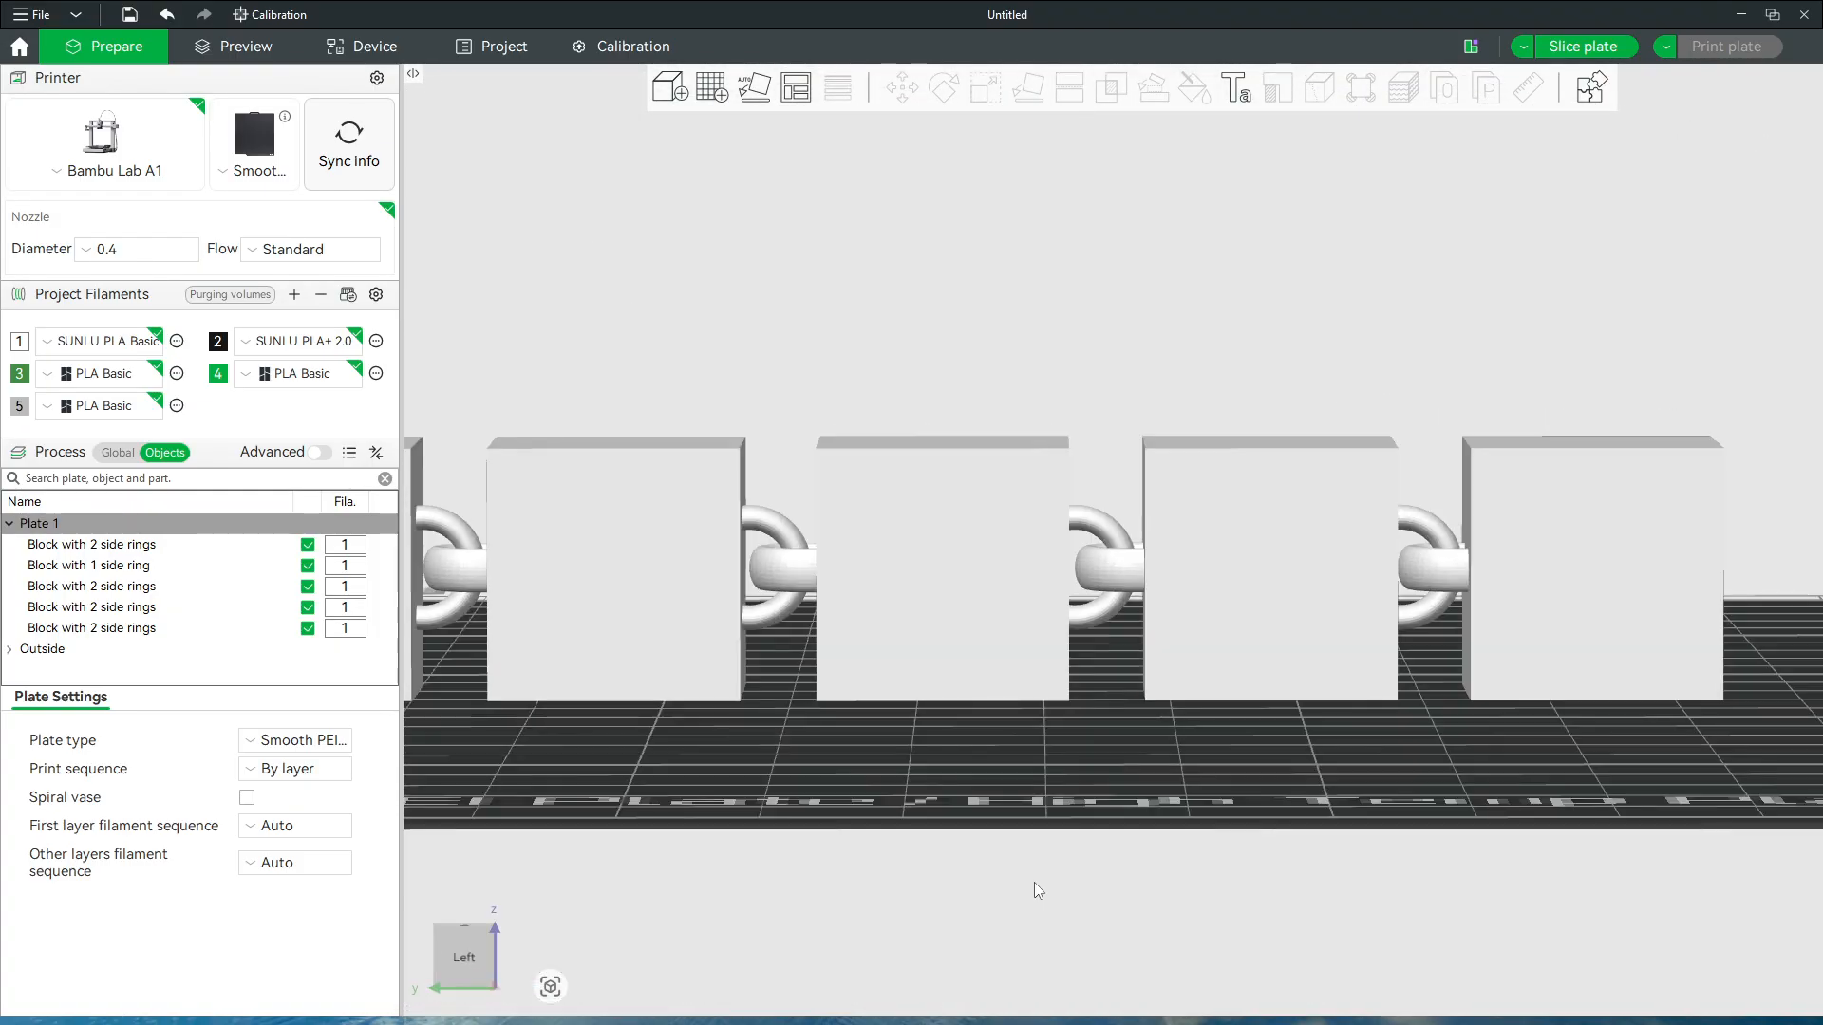
Clone the one-ring block at the end of the chain once
click(1611, 619)
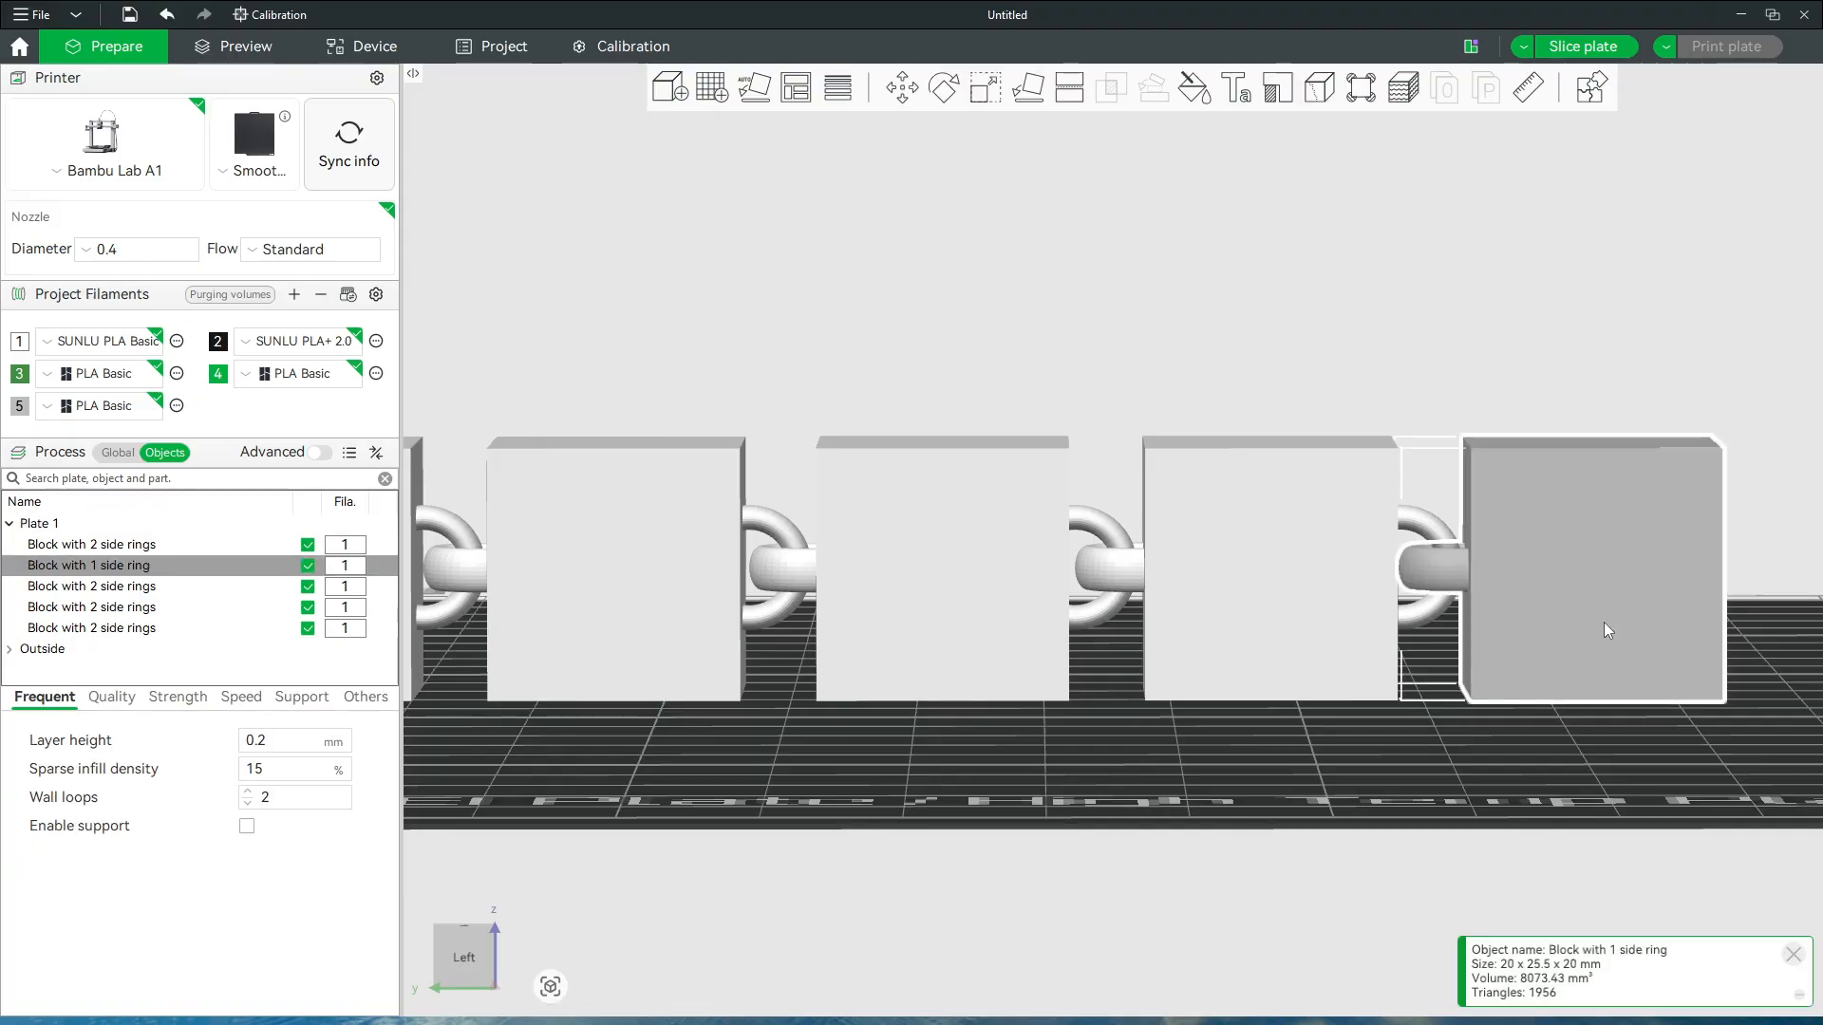
key(ctrl+k)
key(Return)
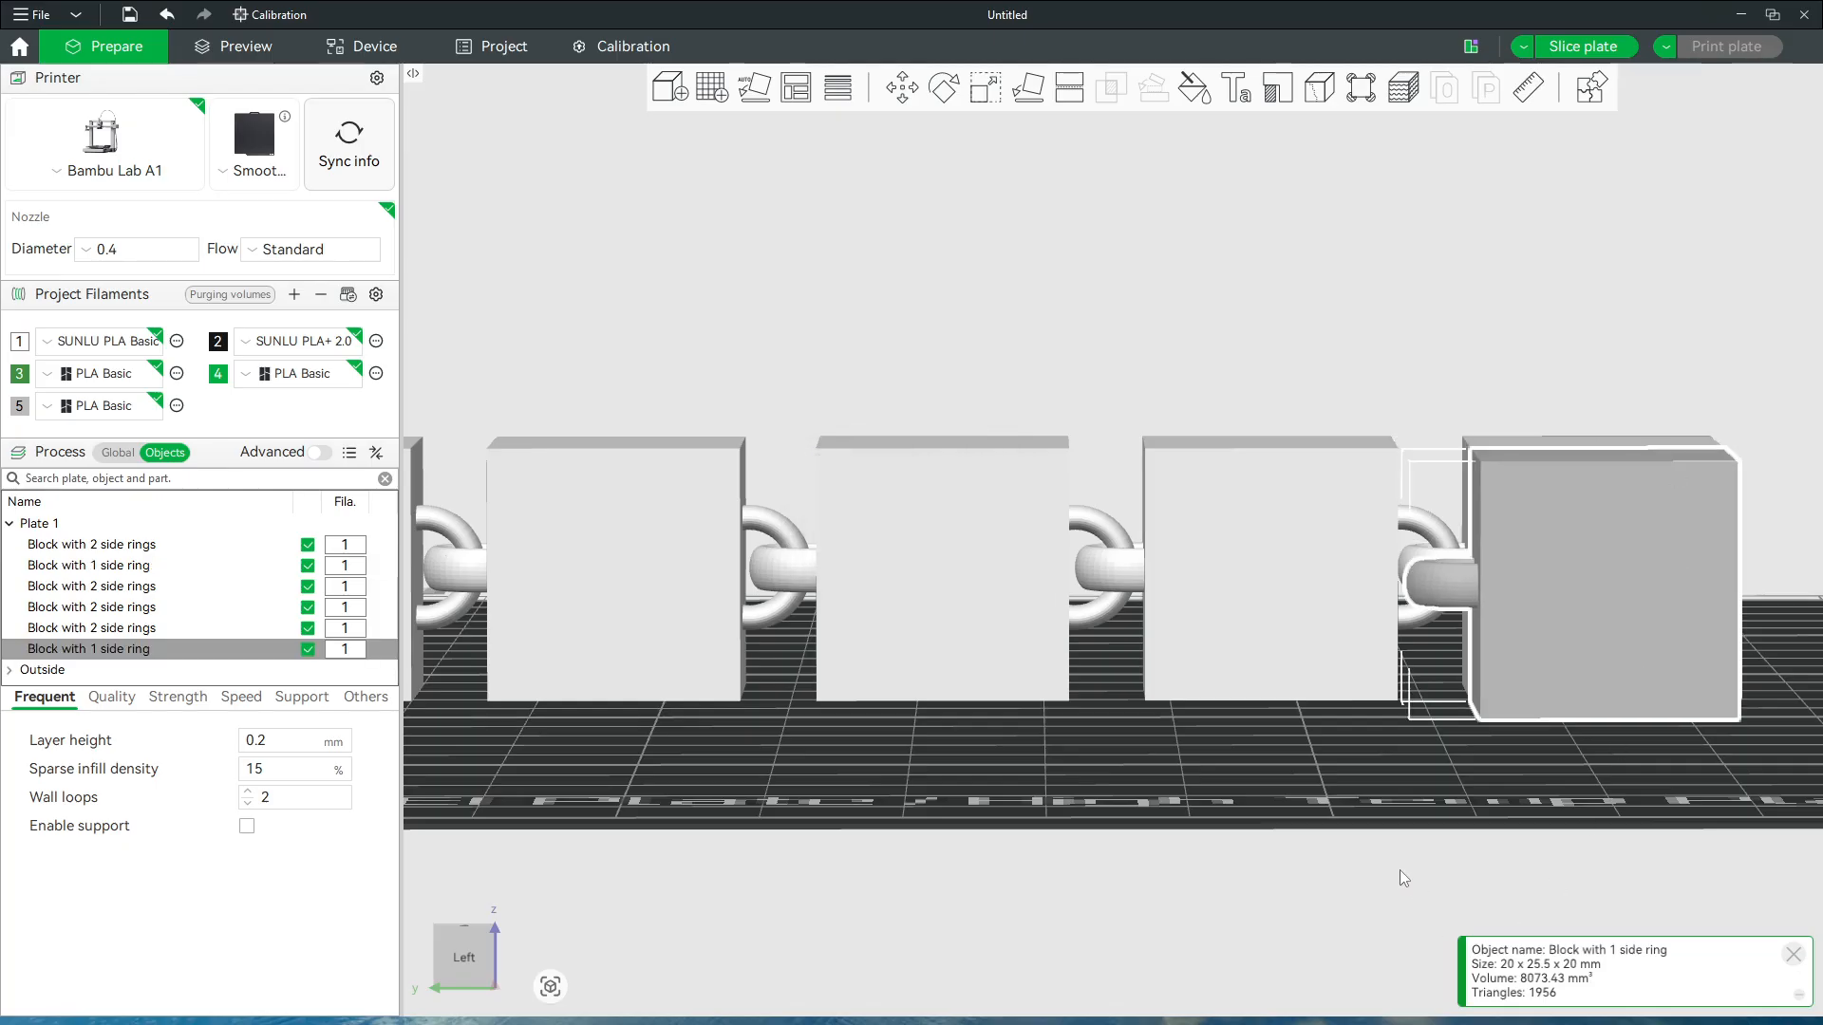
Rotate the cloned one-ring block 180° about the X axis so its ring faces the opposite way
drag(1399, 870, 1395, 881)
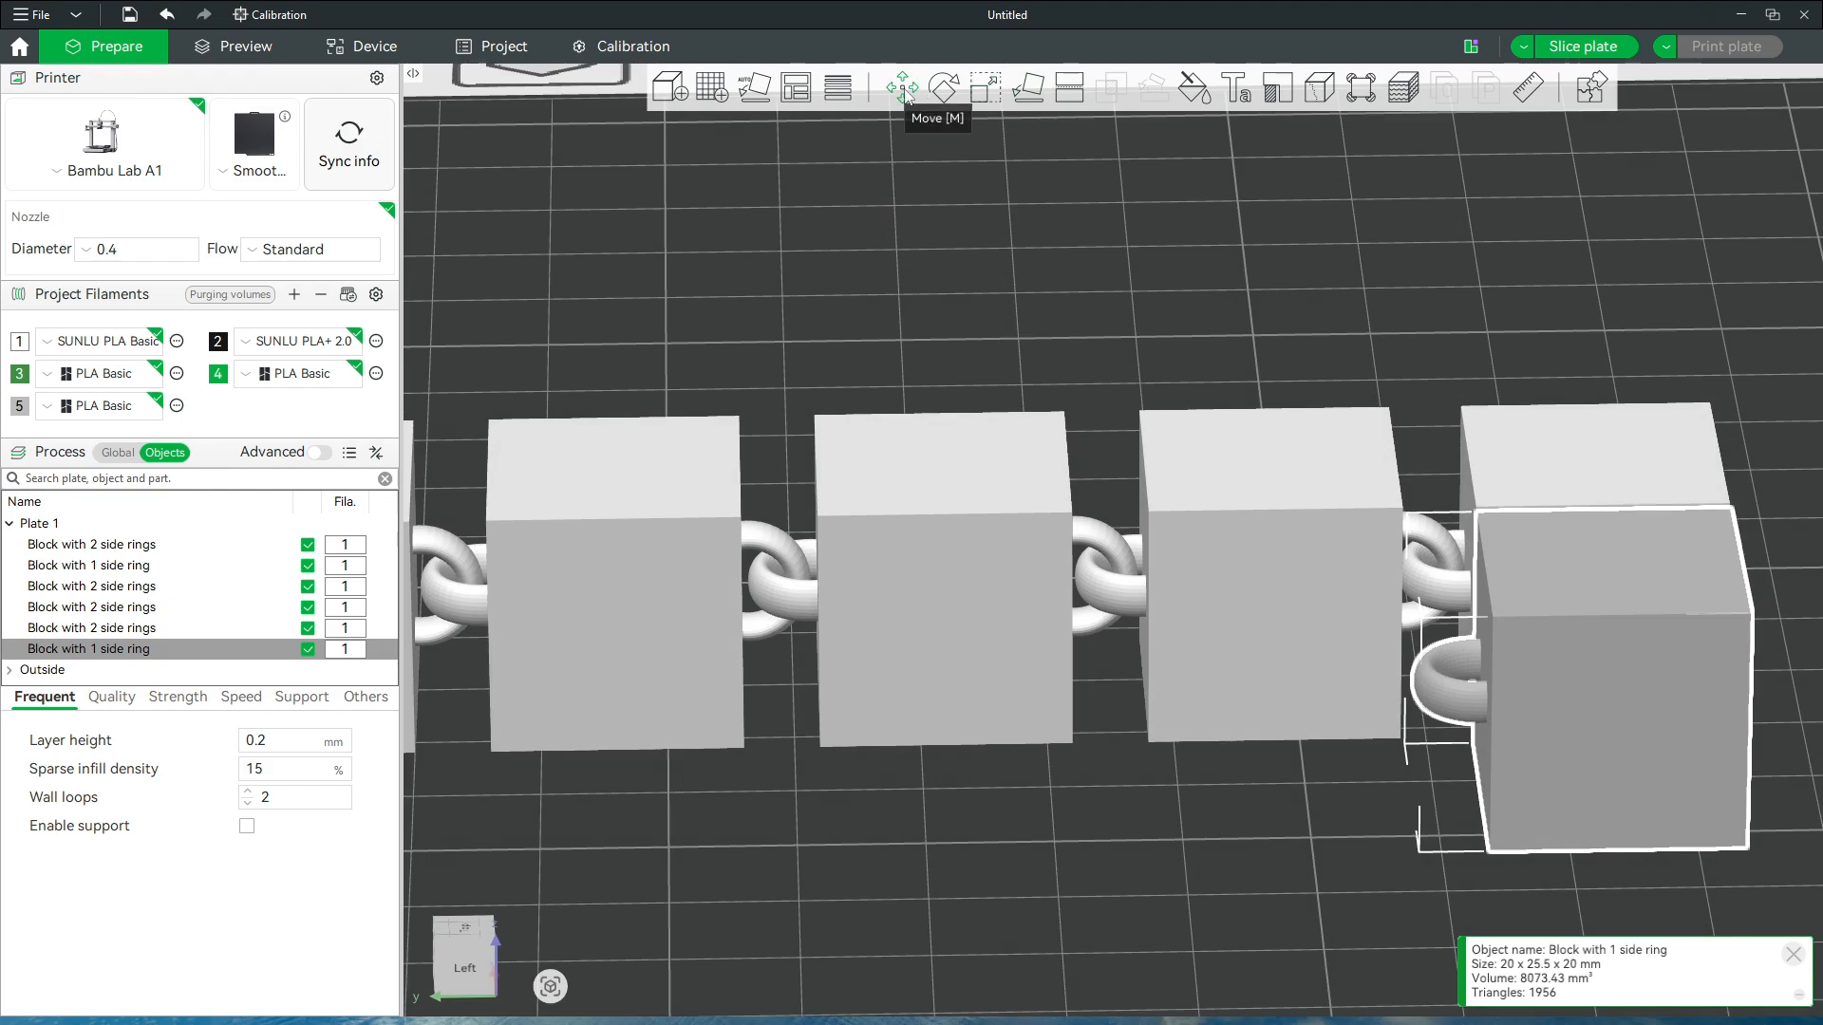
click(946, 91)
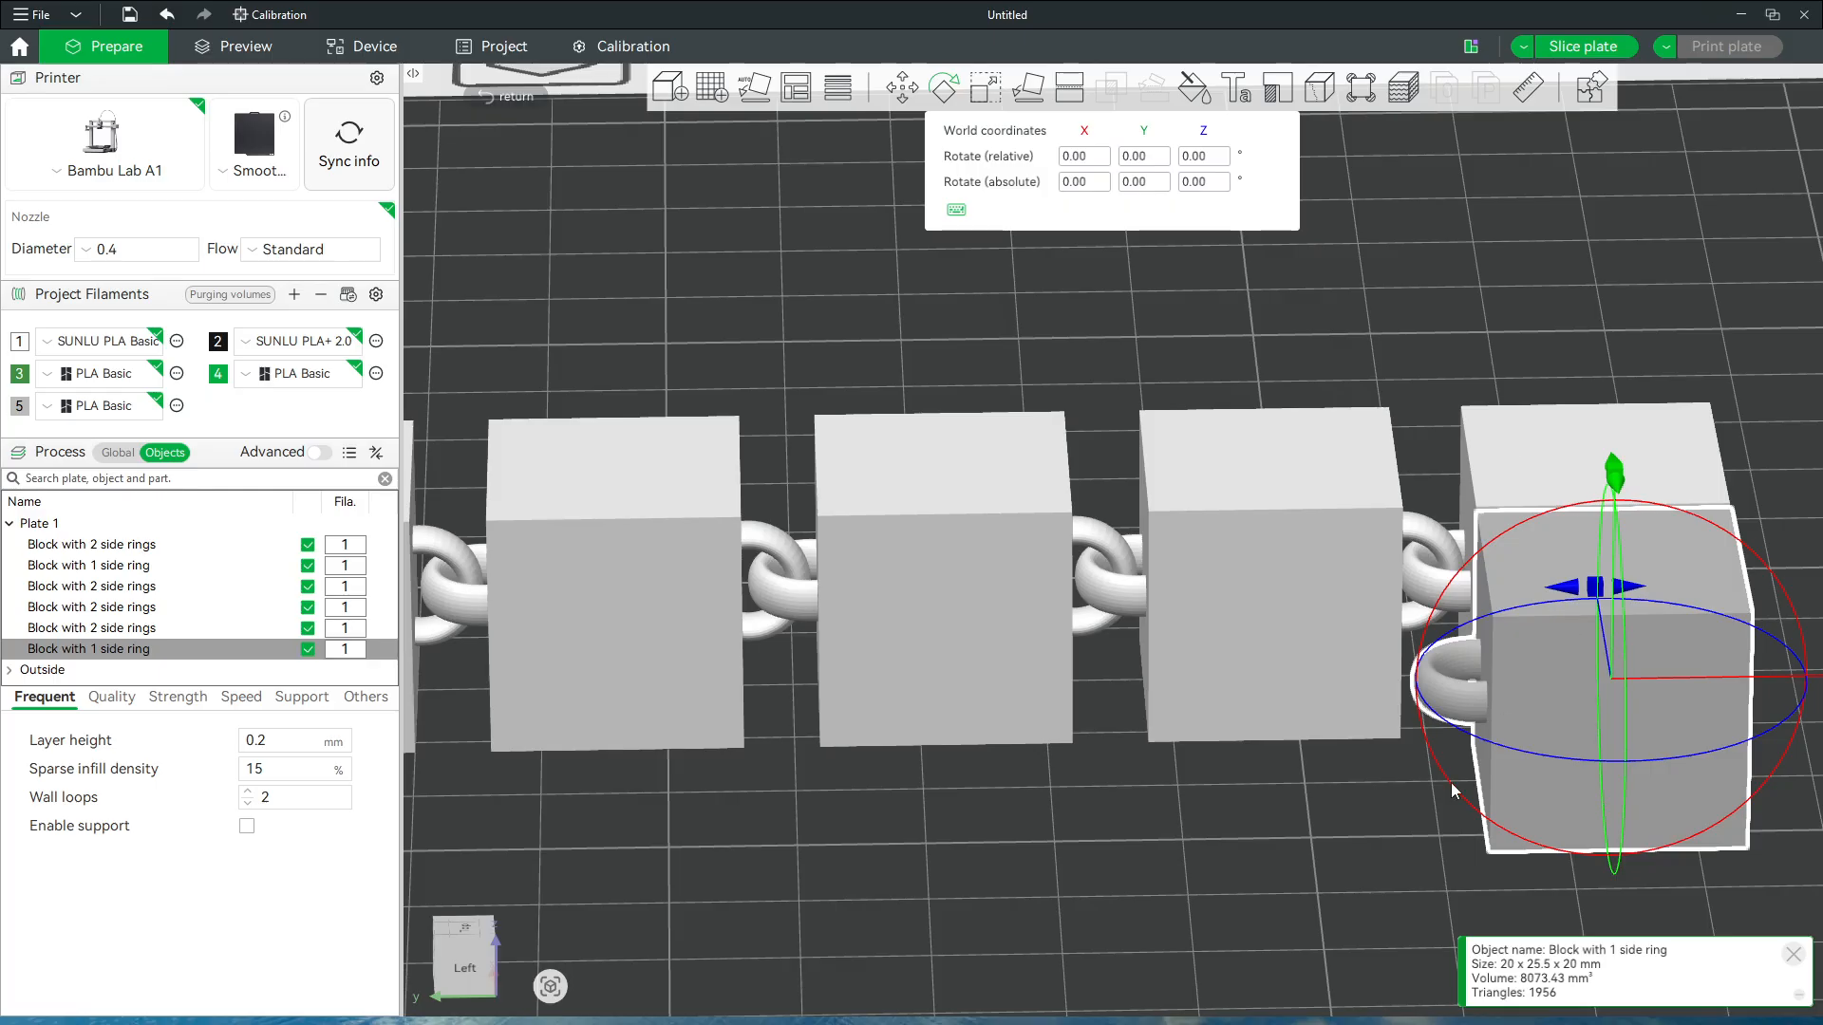
middle_drag(1116, 881, 1306, 536)
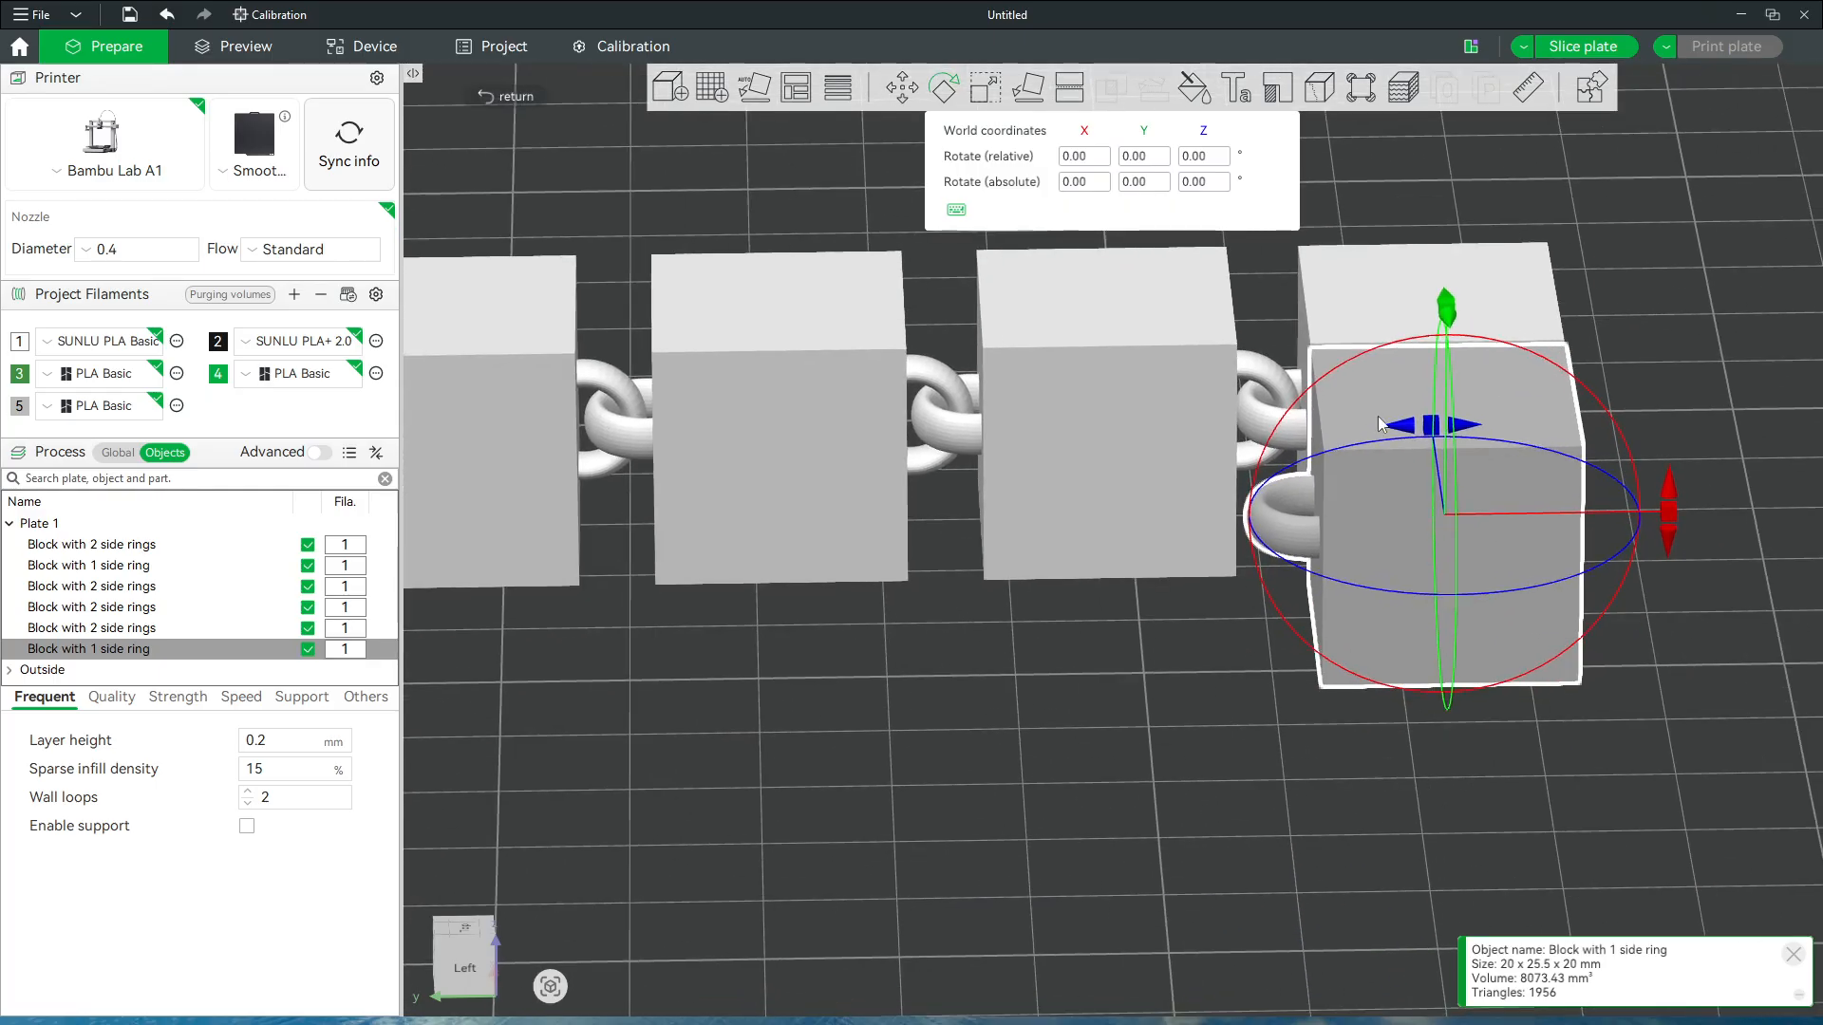
drag(1379, 425, 1270, 503)
drag(1663, 484, 1336, 504)
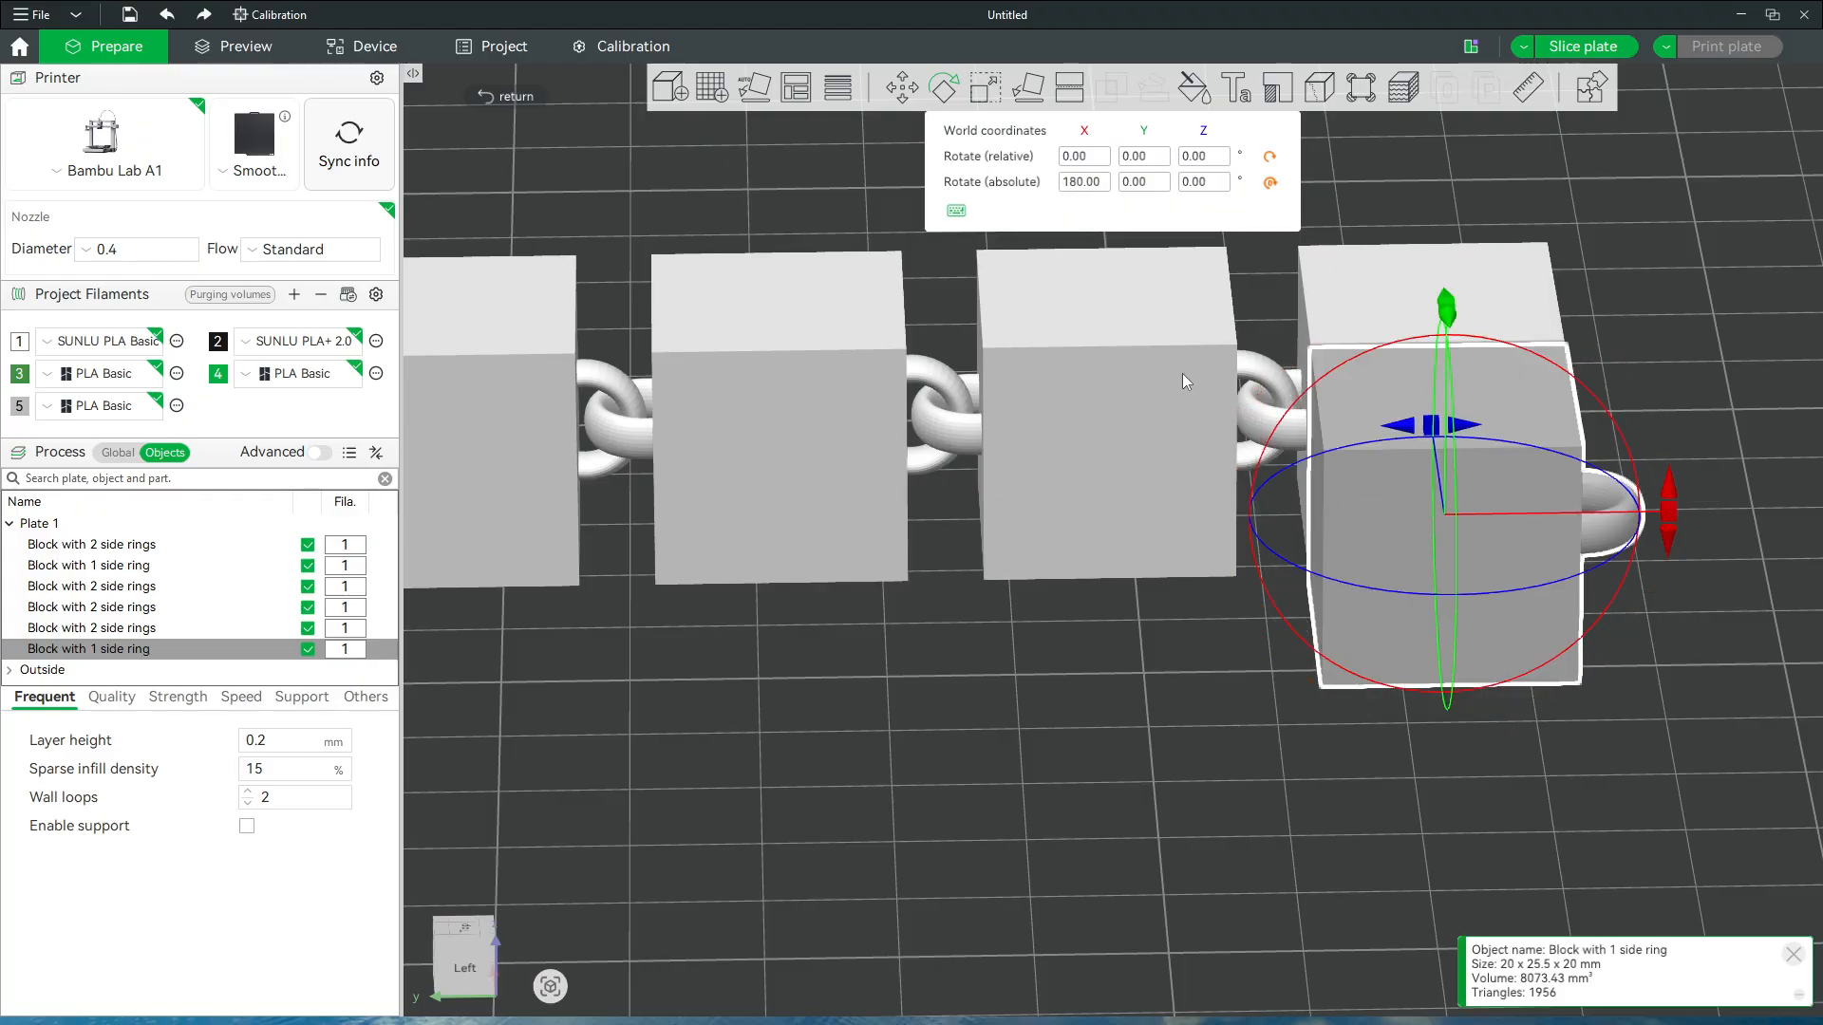
Move the rotated one-ring block along Y to the opposite end of the chain, to about Y 202 mm
click(910, 94)
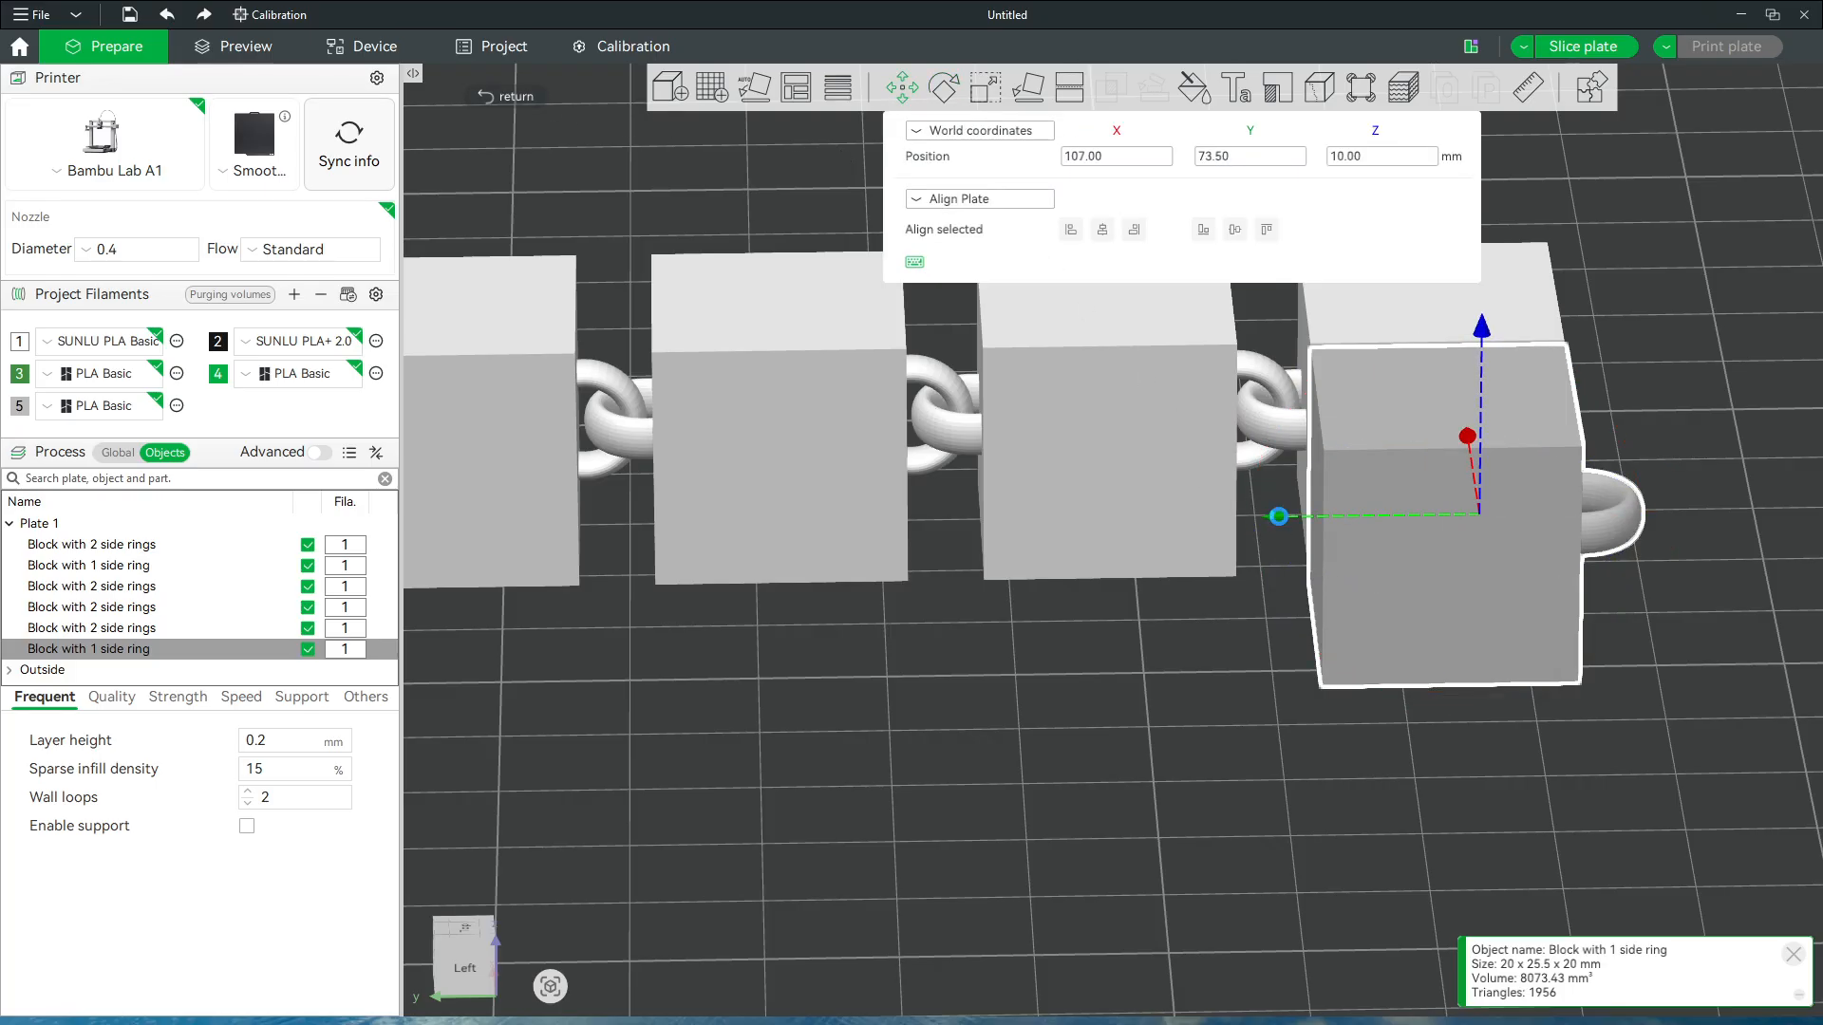
drag(1272, 516, 560, 531)
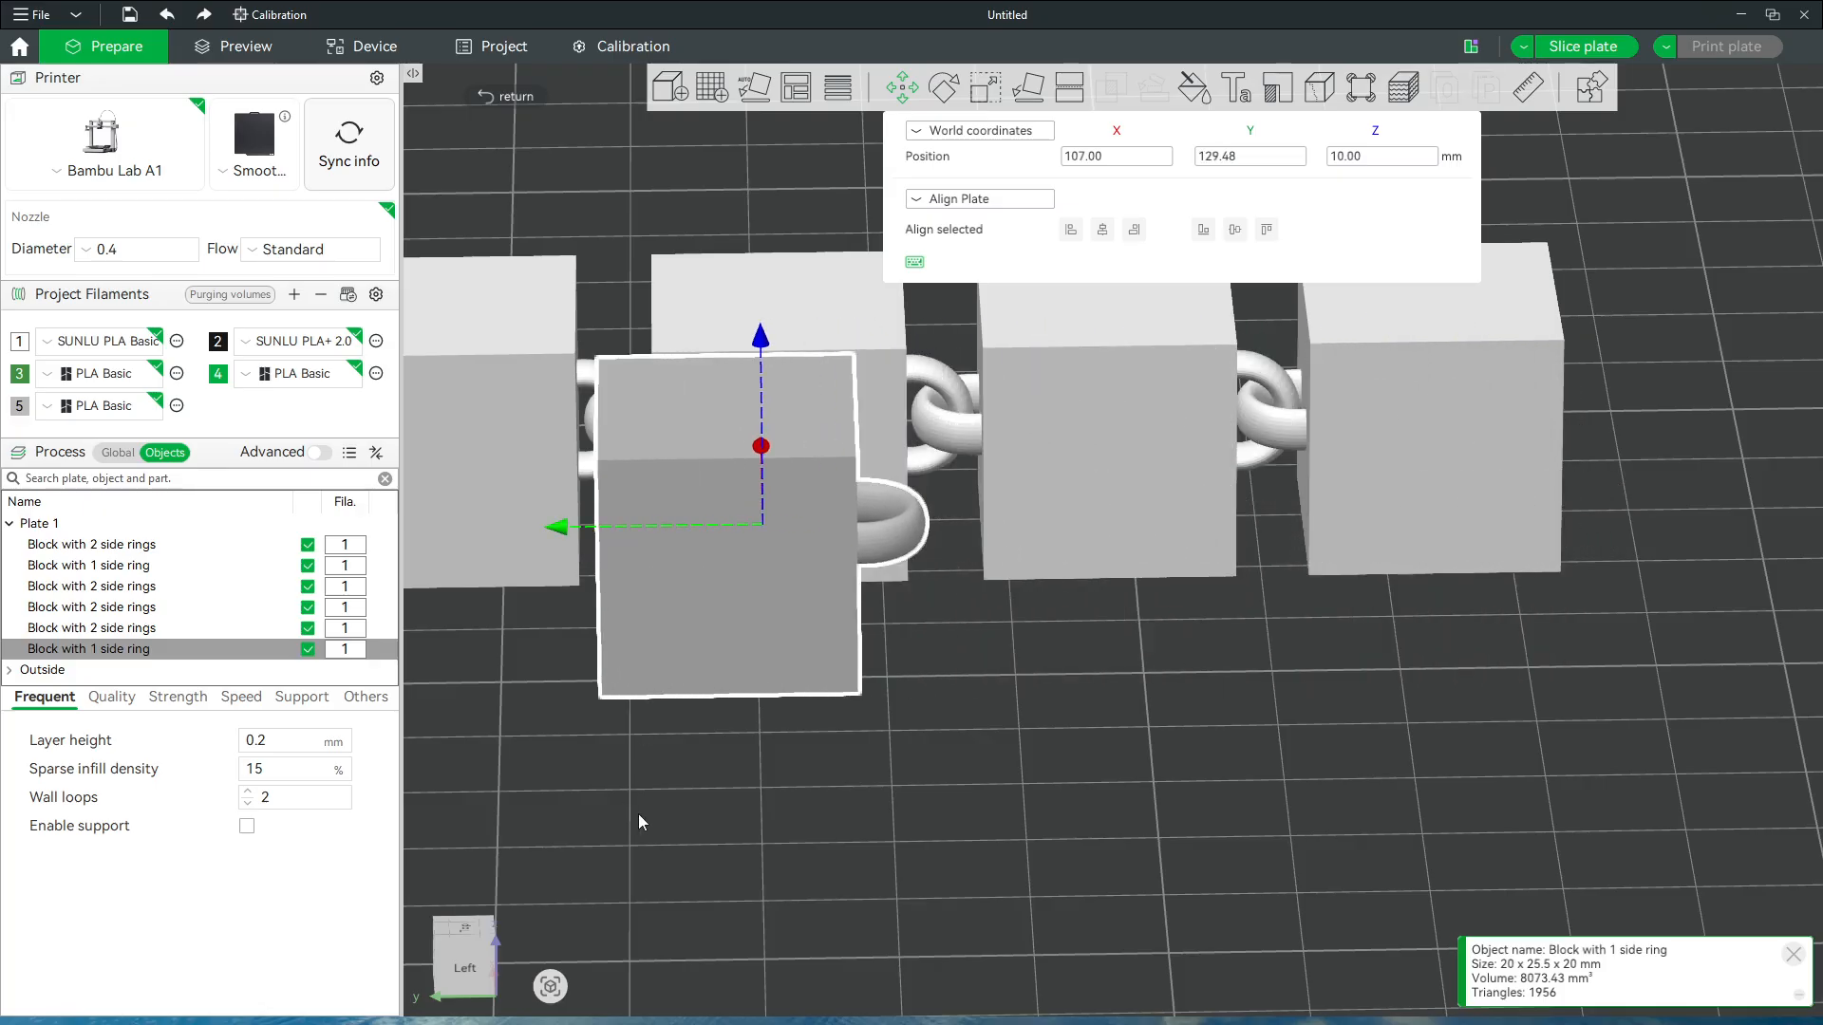
right_drag(637, 812, 1494, 747)
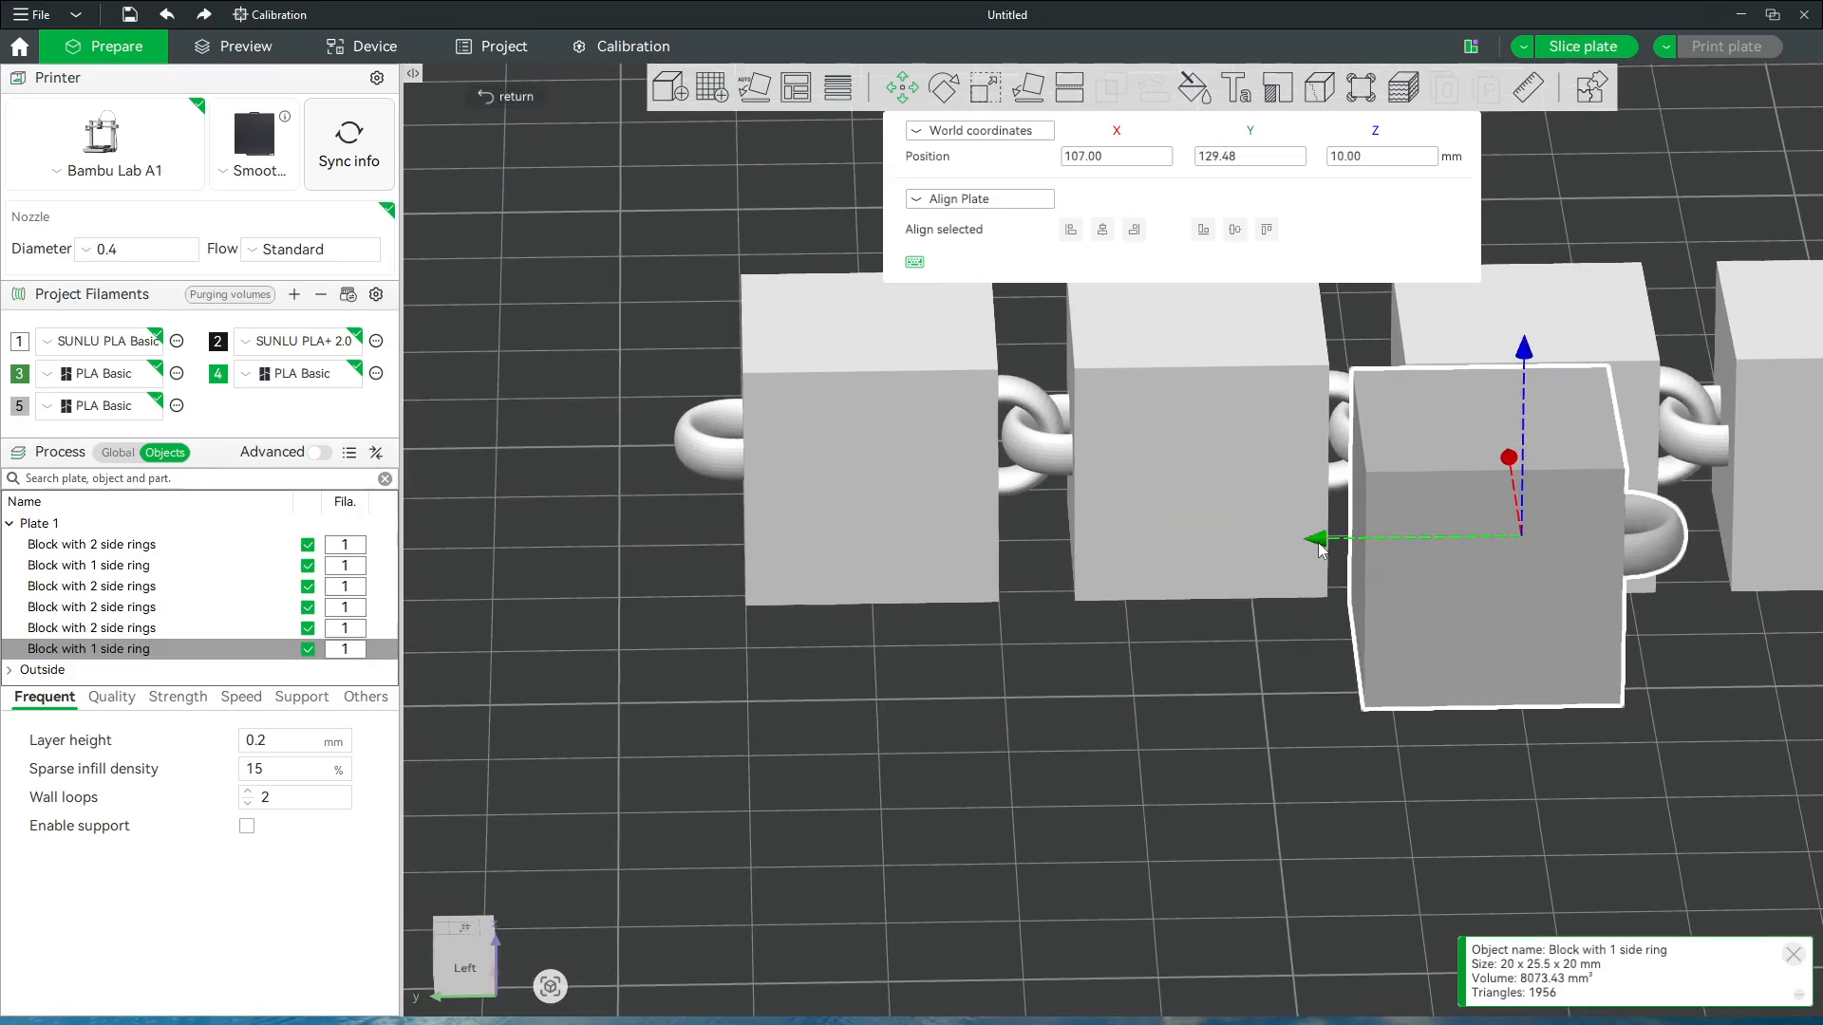
drag(1352, 551, 416, 587)
drag(949, 841, 951, 847)
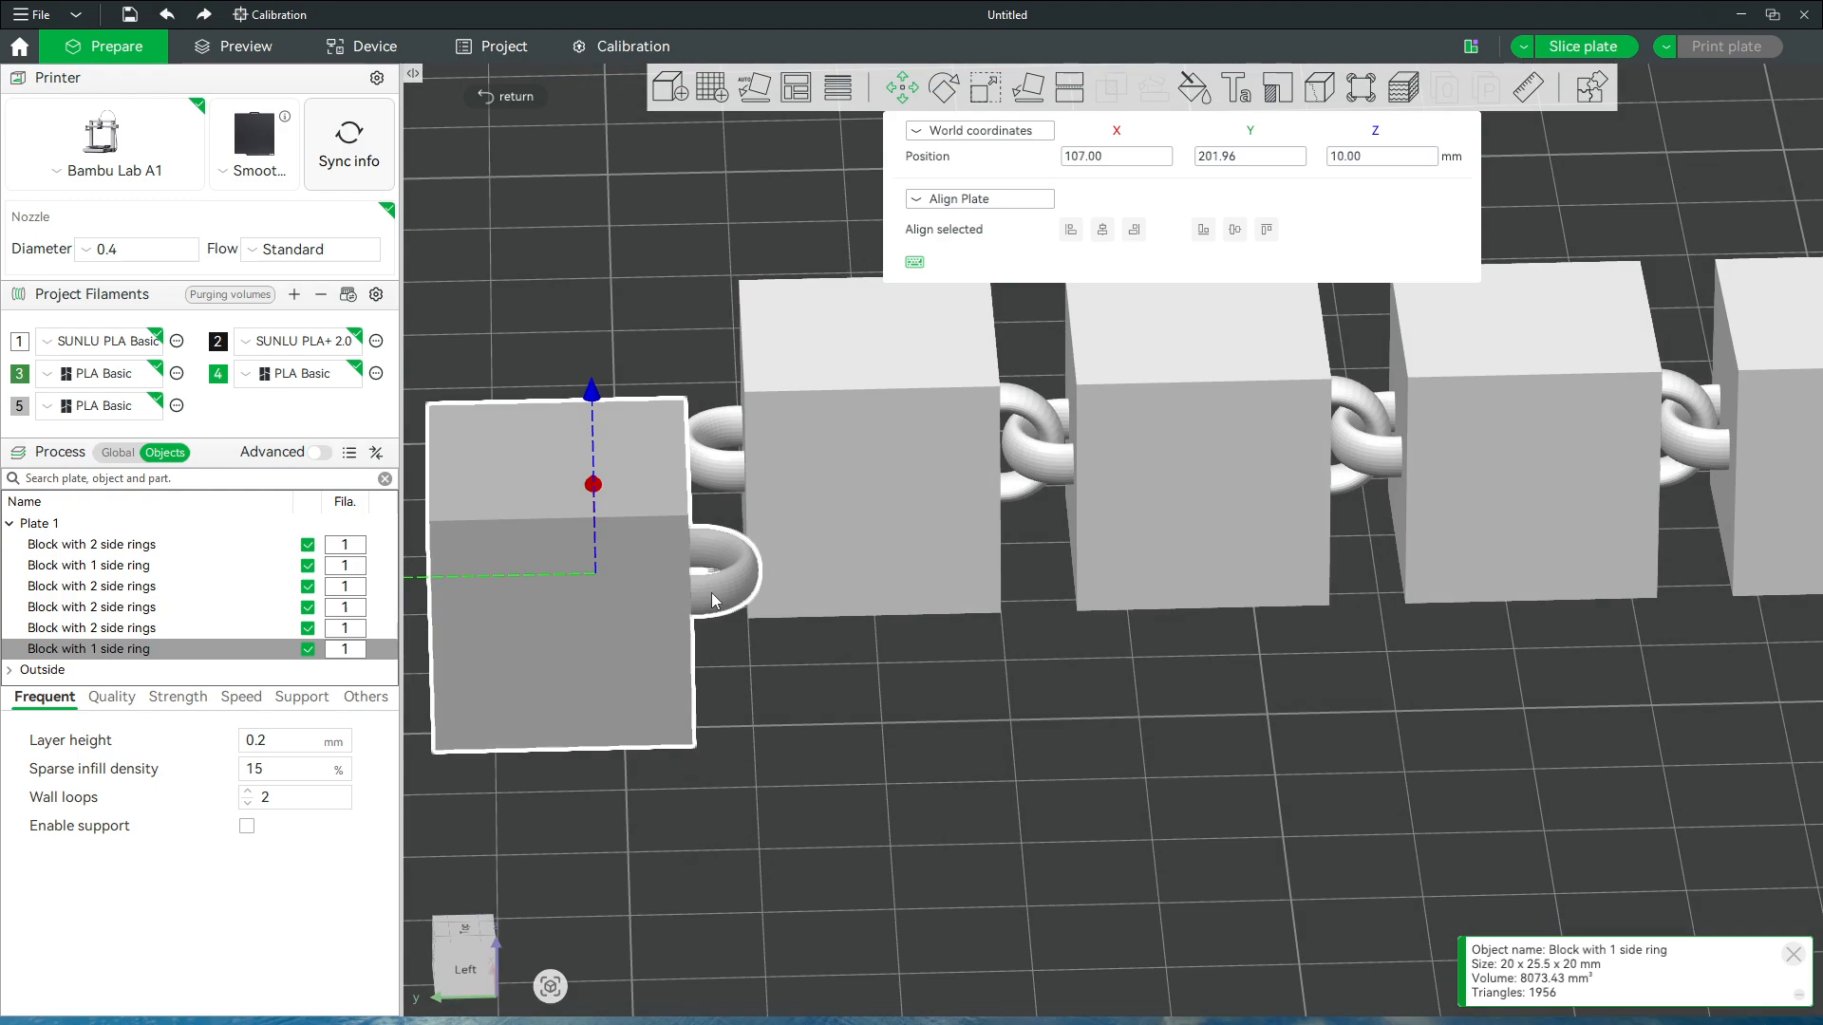
right_drag(977, 851, 1159, 837)
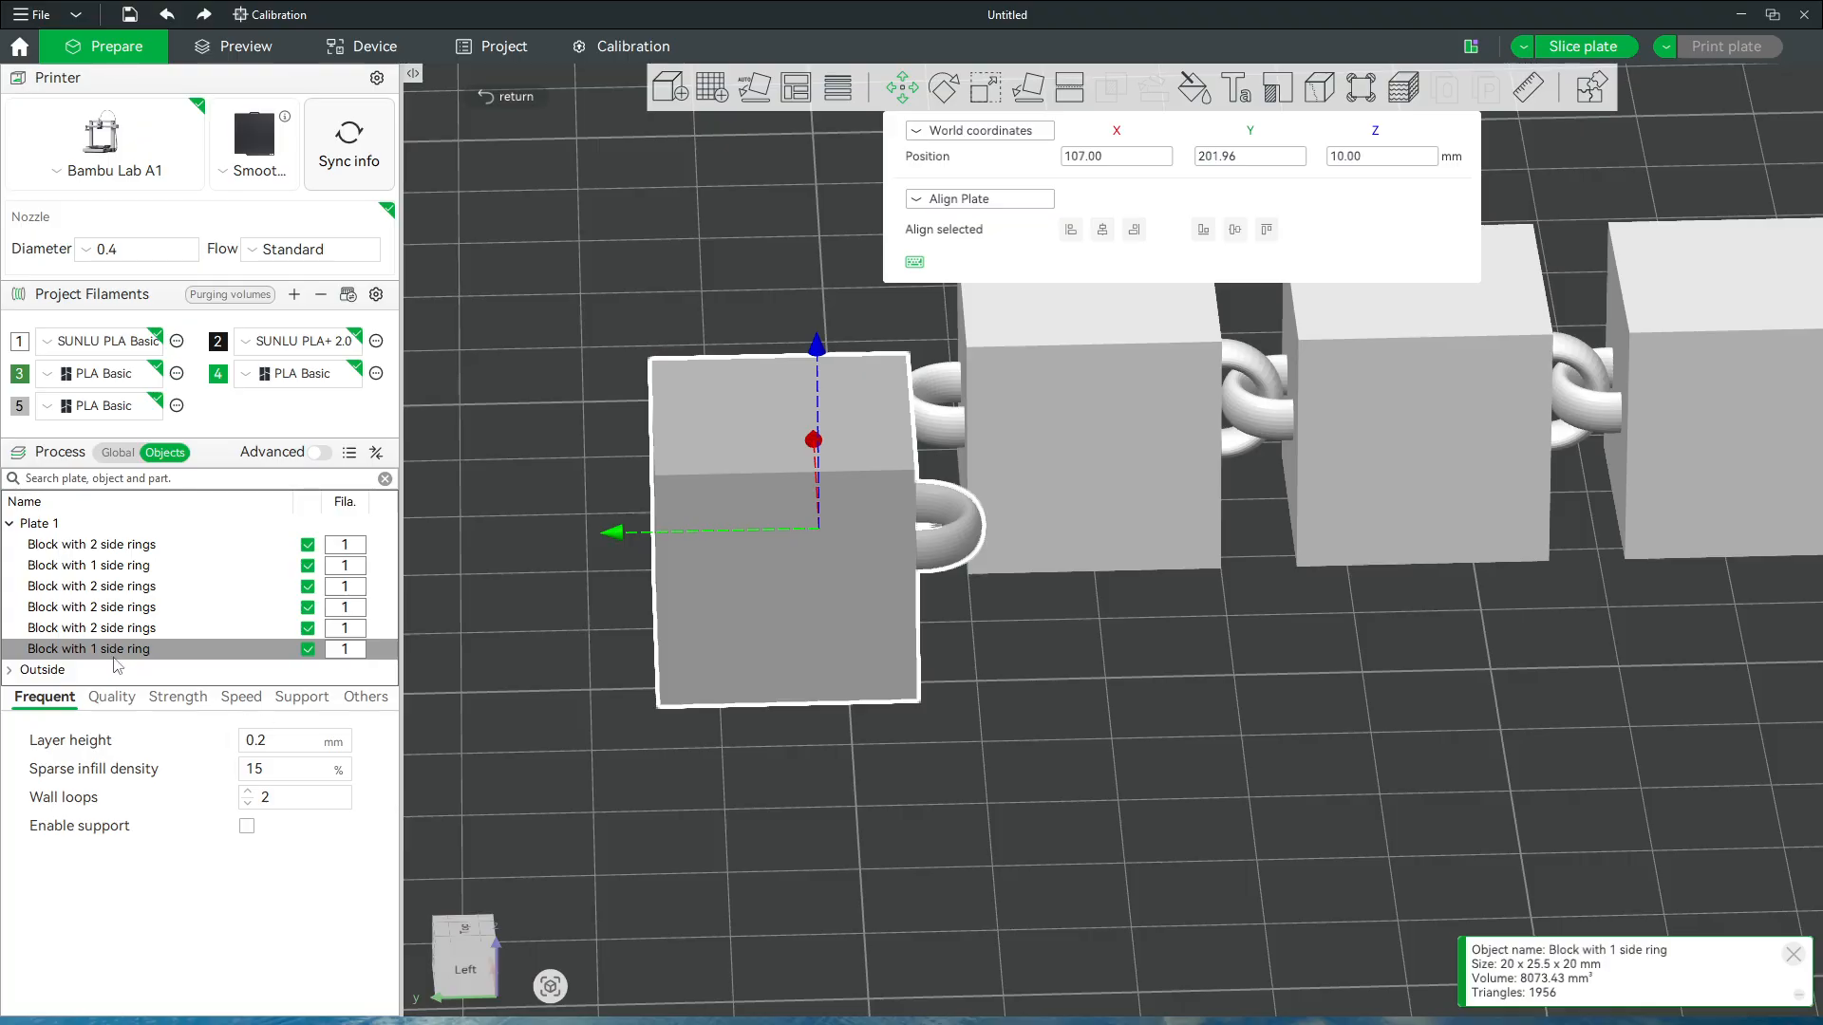
Delete the cloned one-ring block beside the chain's open end
right_click(122, 653)
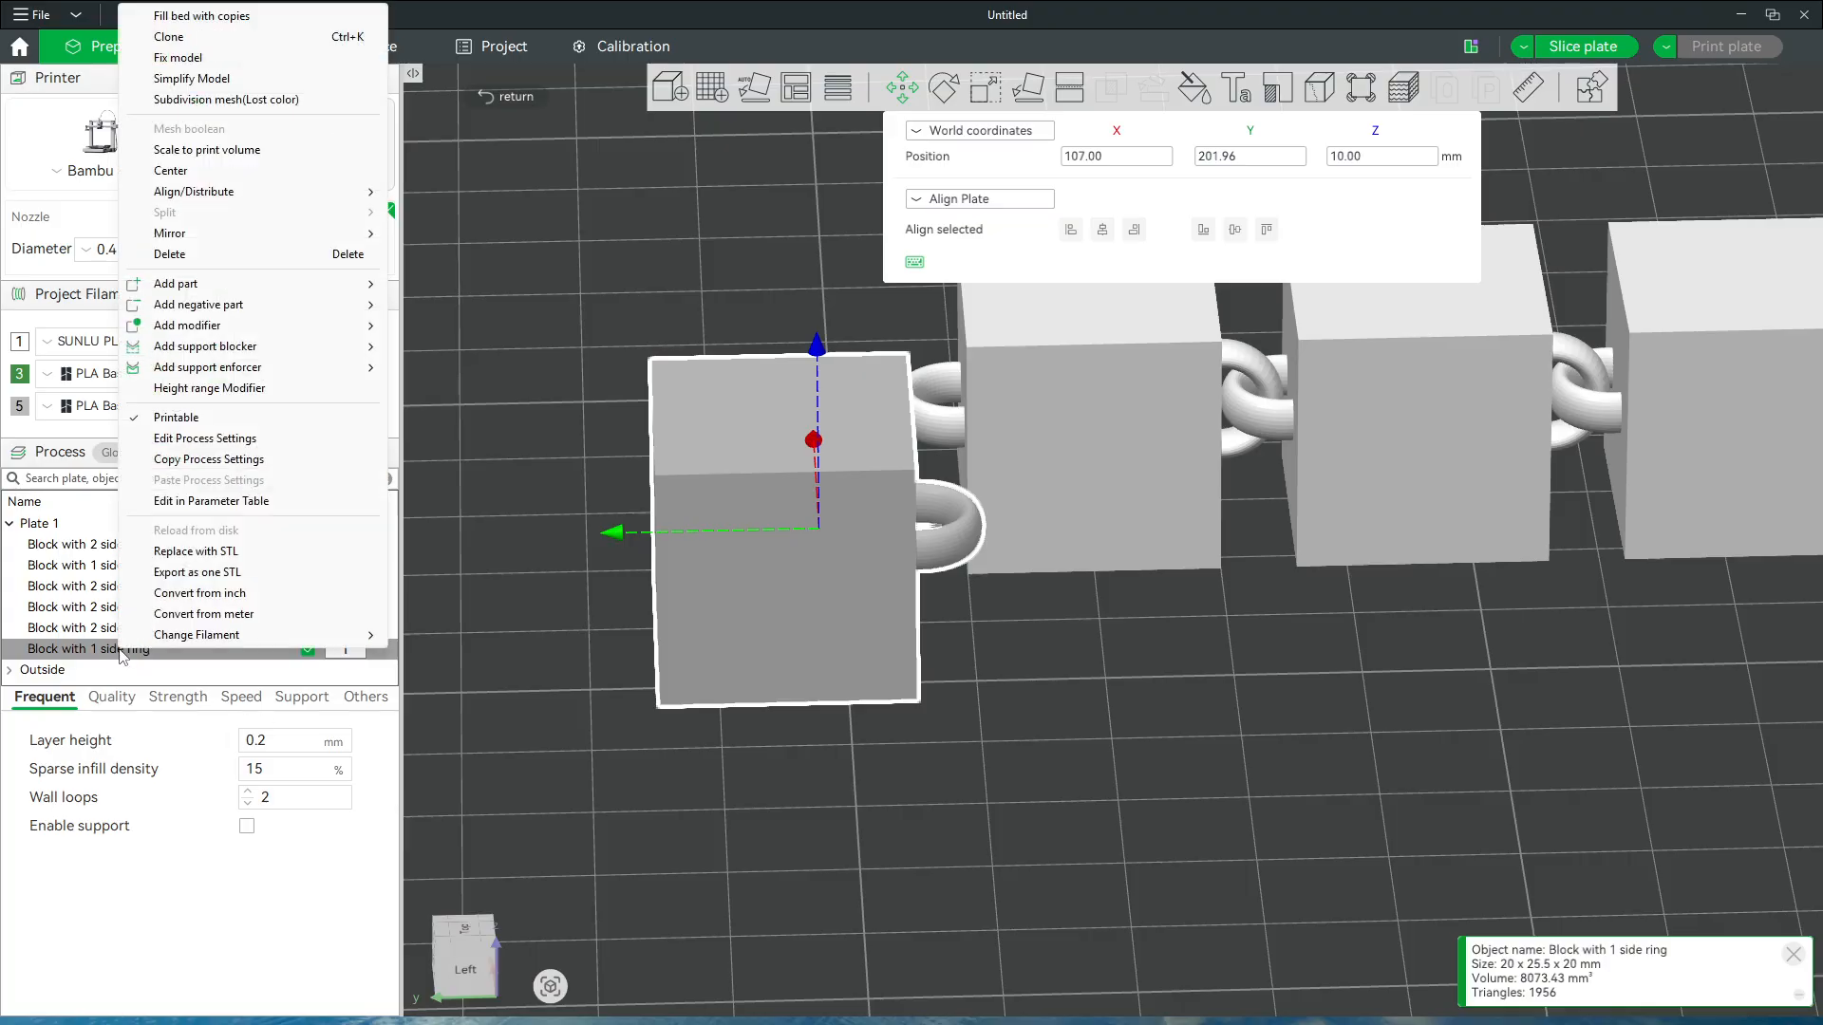
click(802, 786)
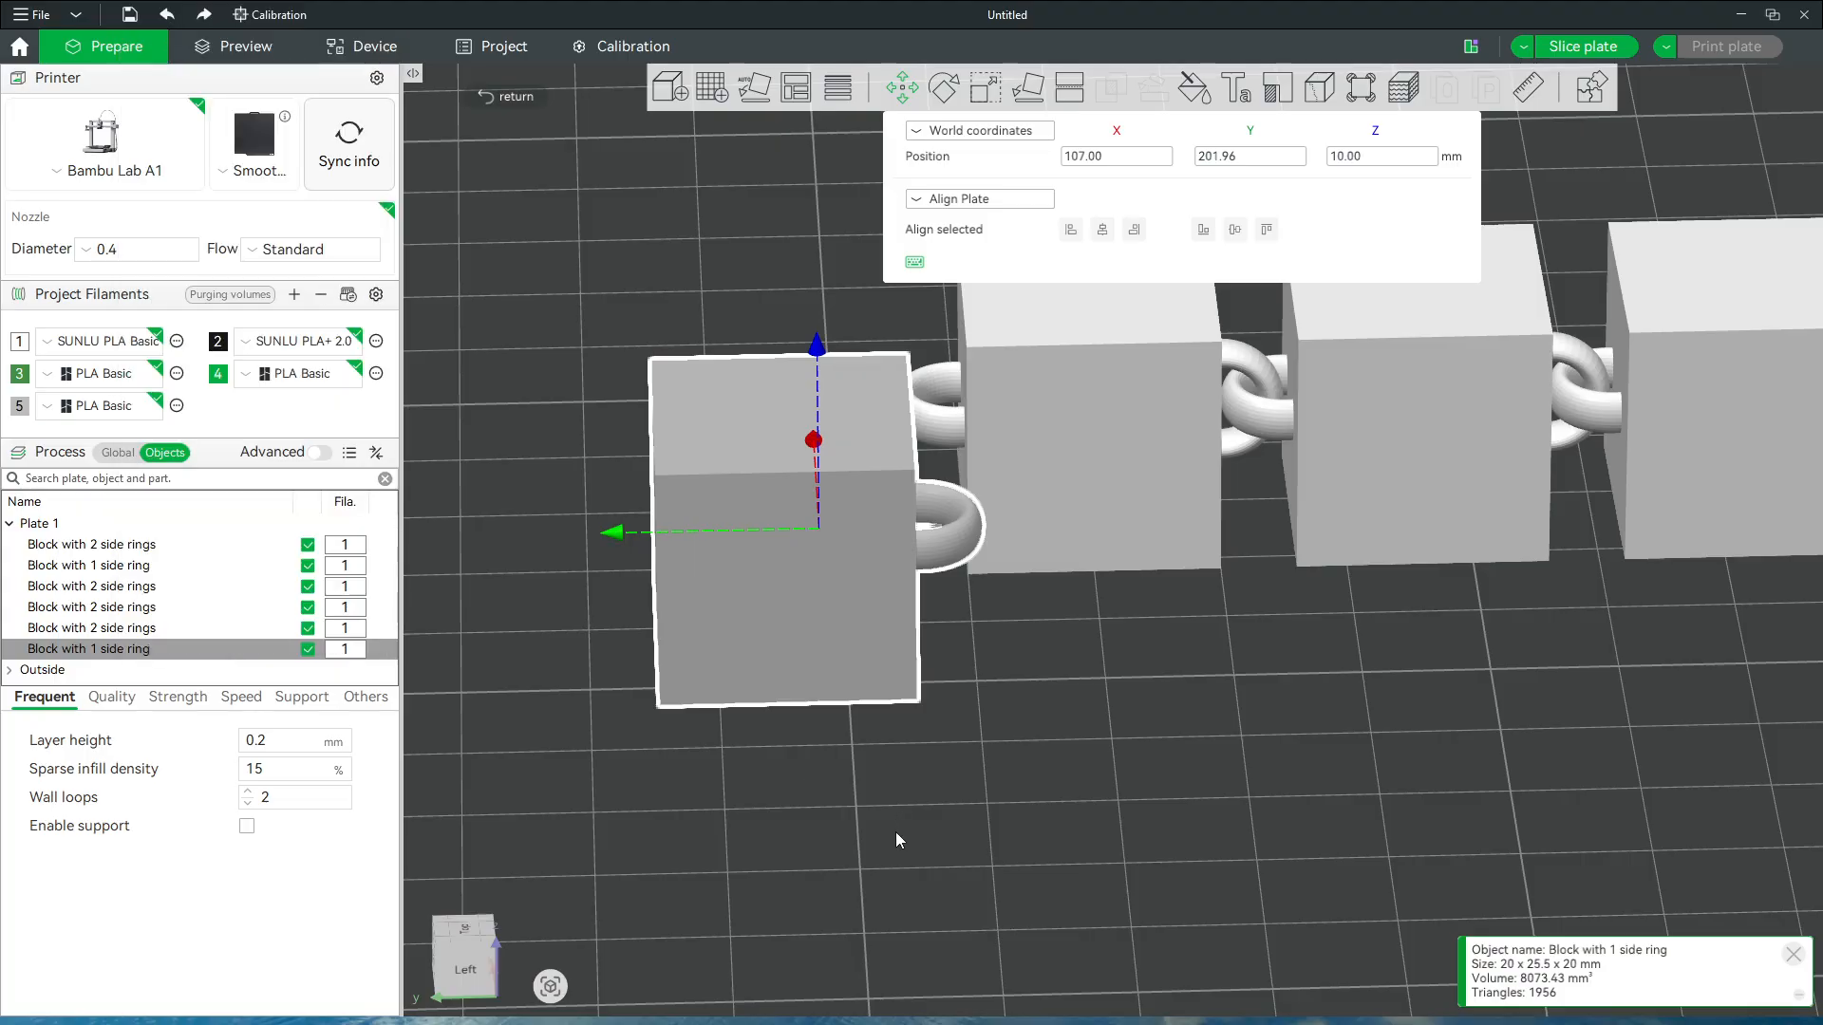
right_drag(875, 847, 812, 867)
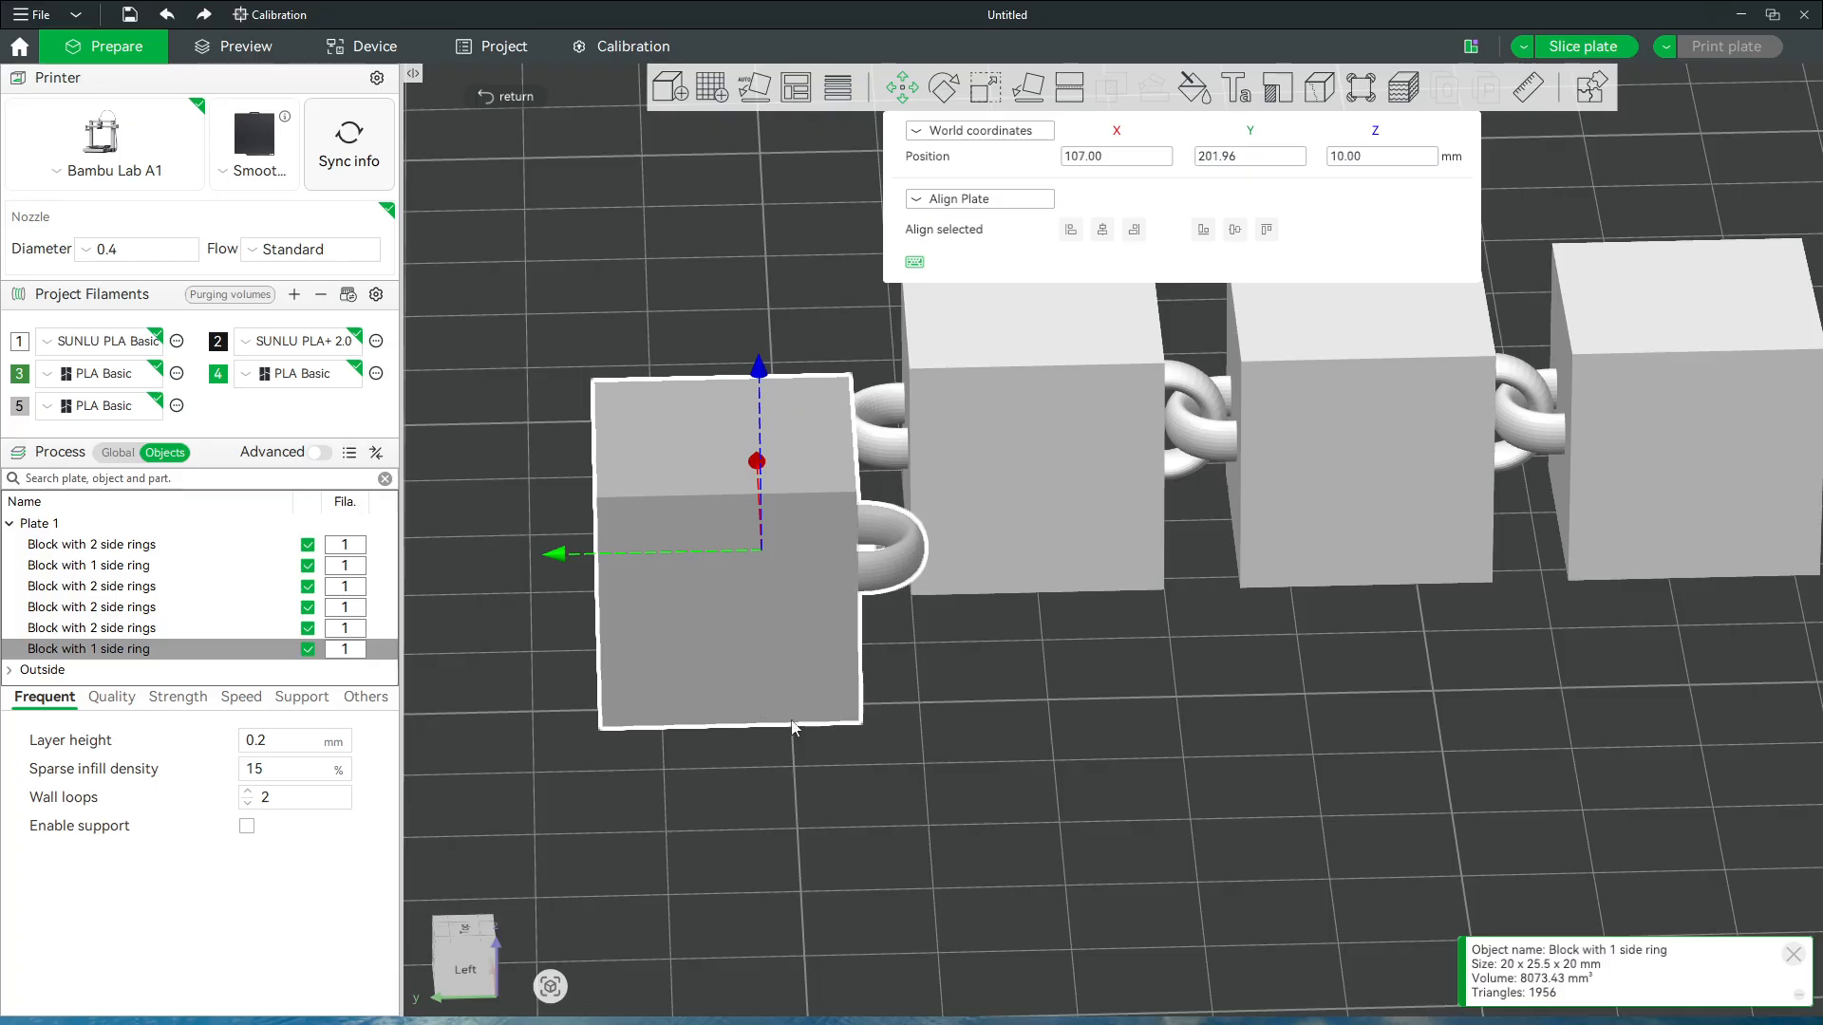
right_drag(780, 617, 692, 630)
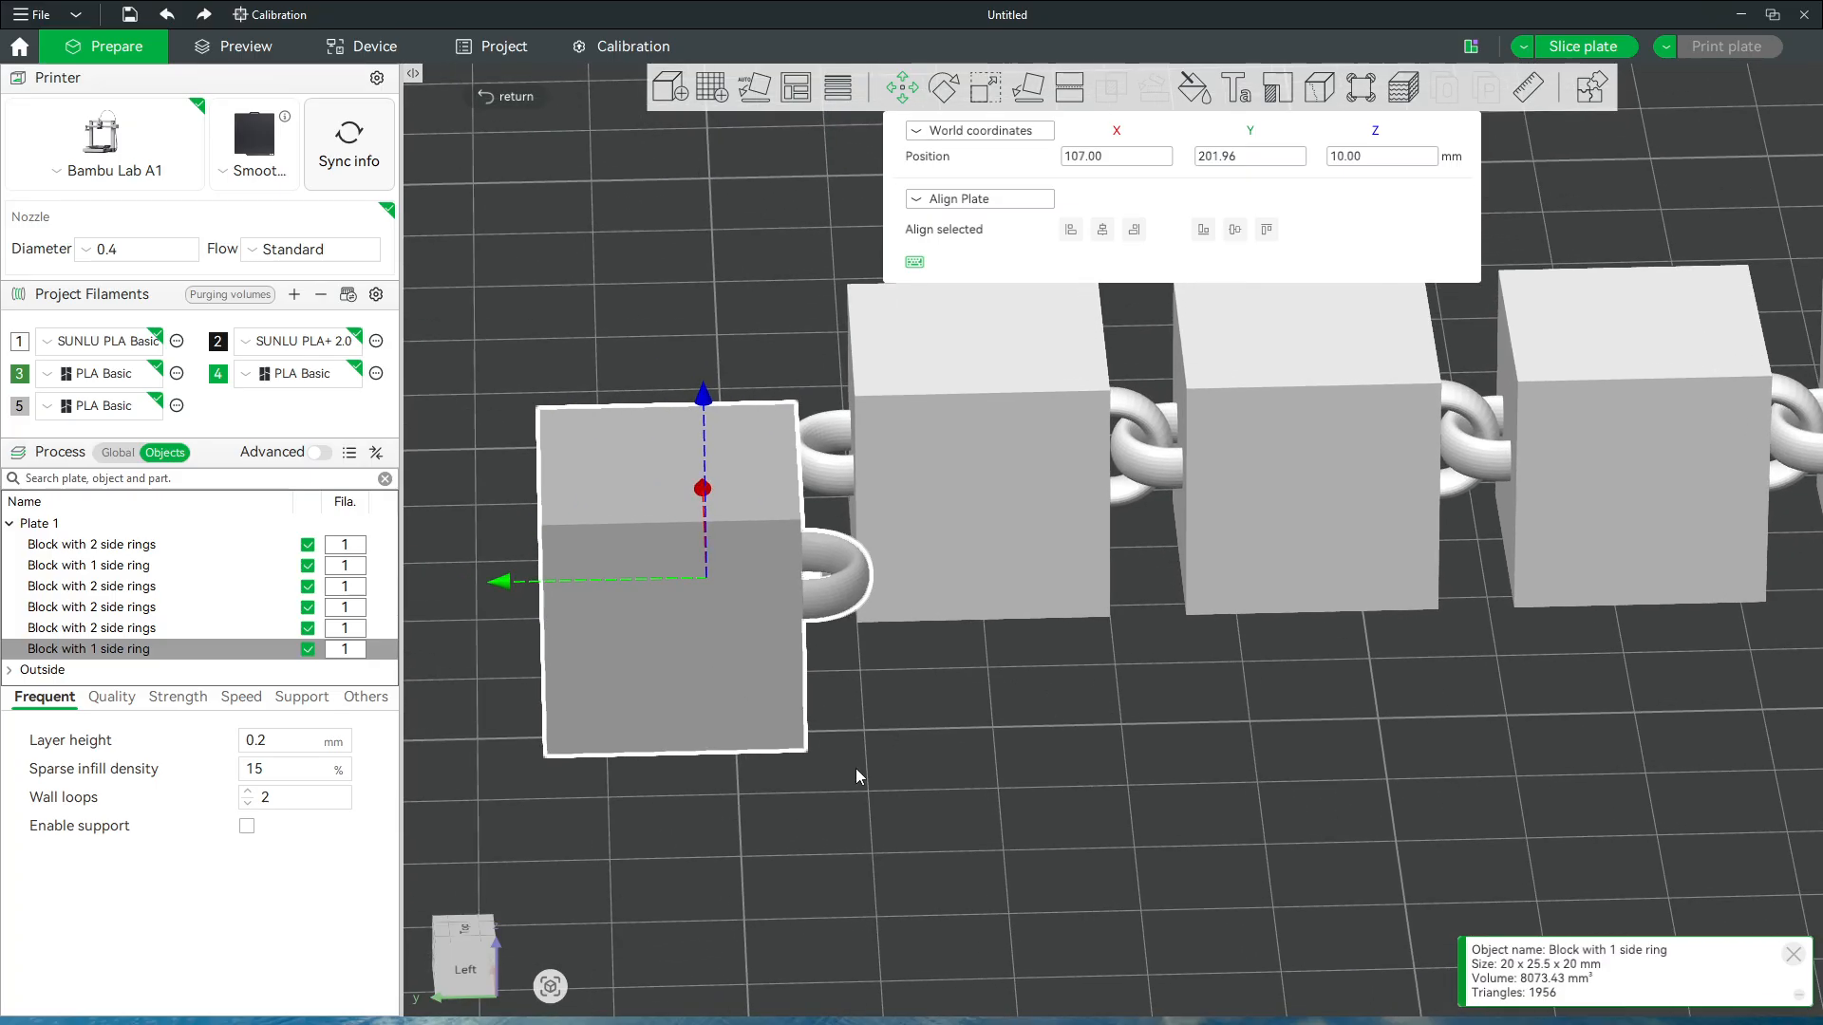
click(873, 788)
click(712, 626)
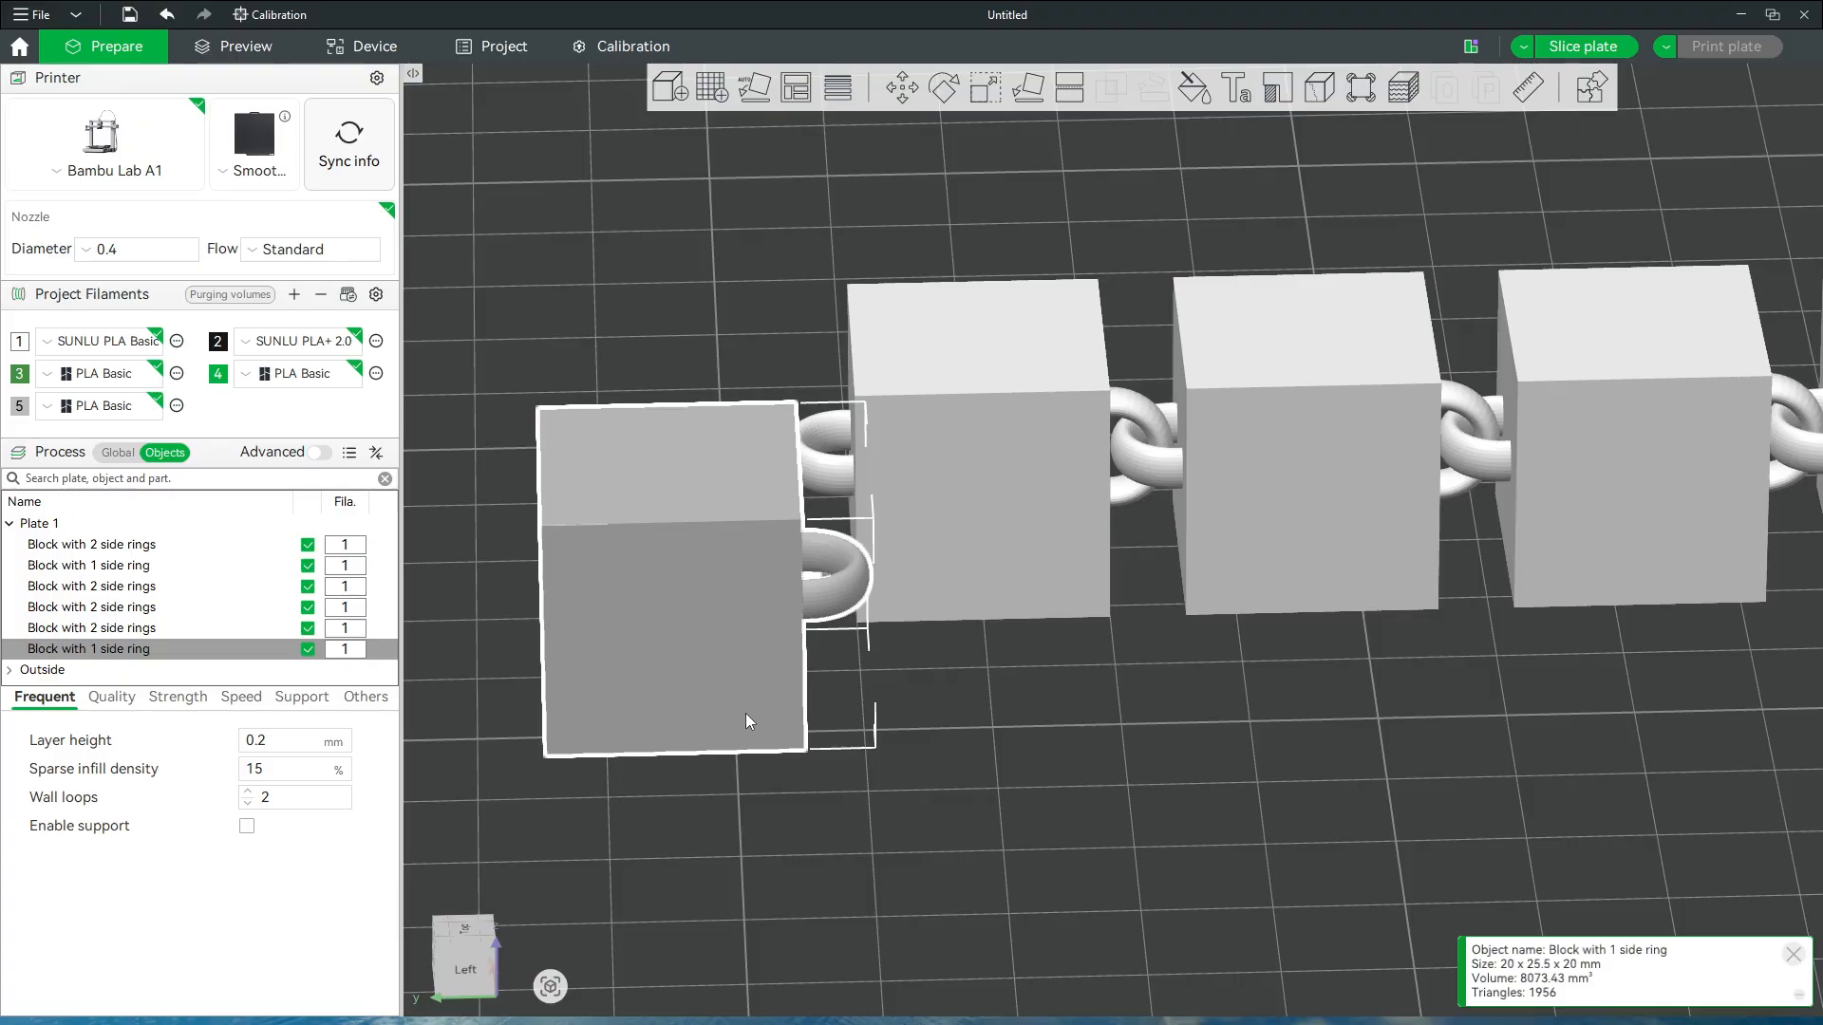
key(Delete)
Add a cube primitive to the plate and scale it uniformly to 20 mm
right_click(603, 501)
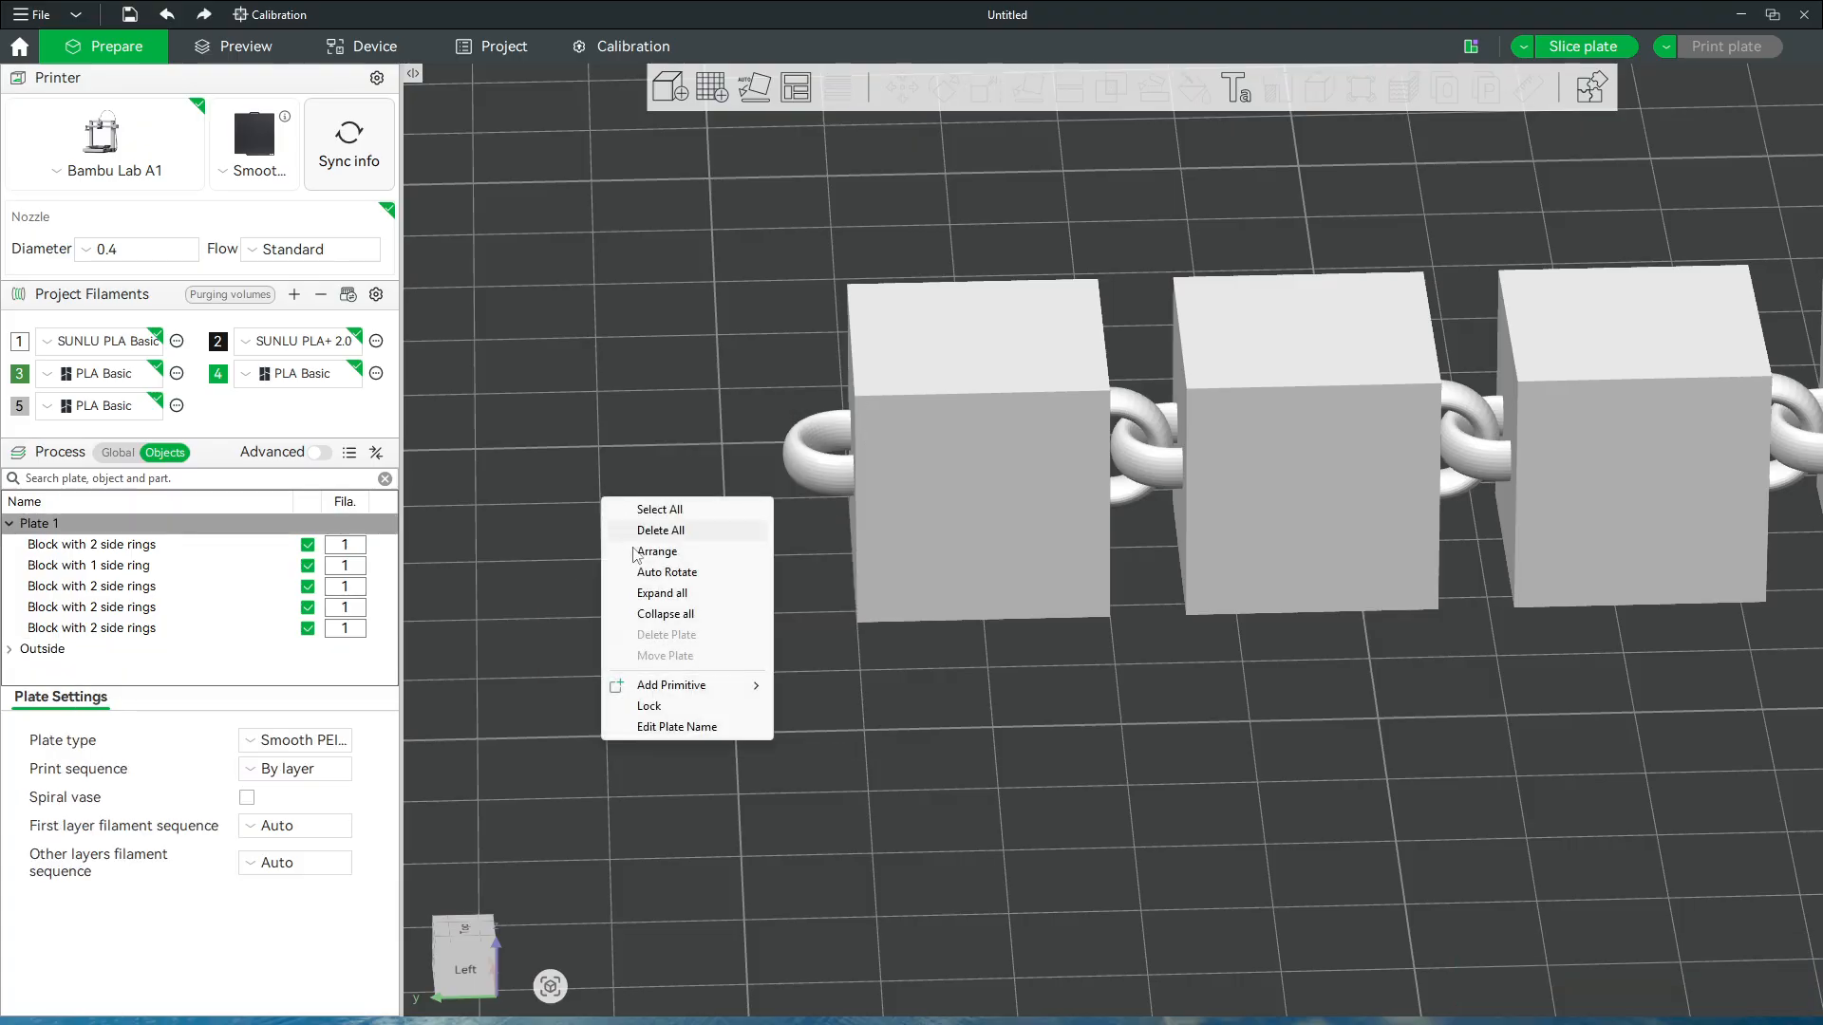
mouse_move(683, 686)
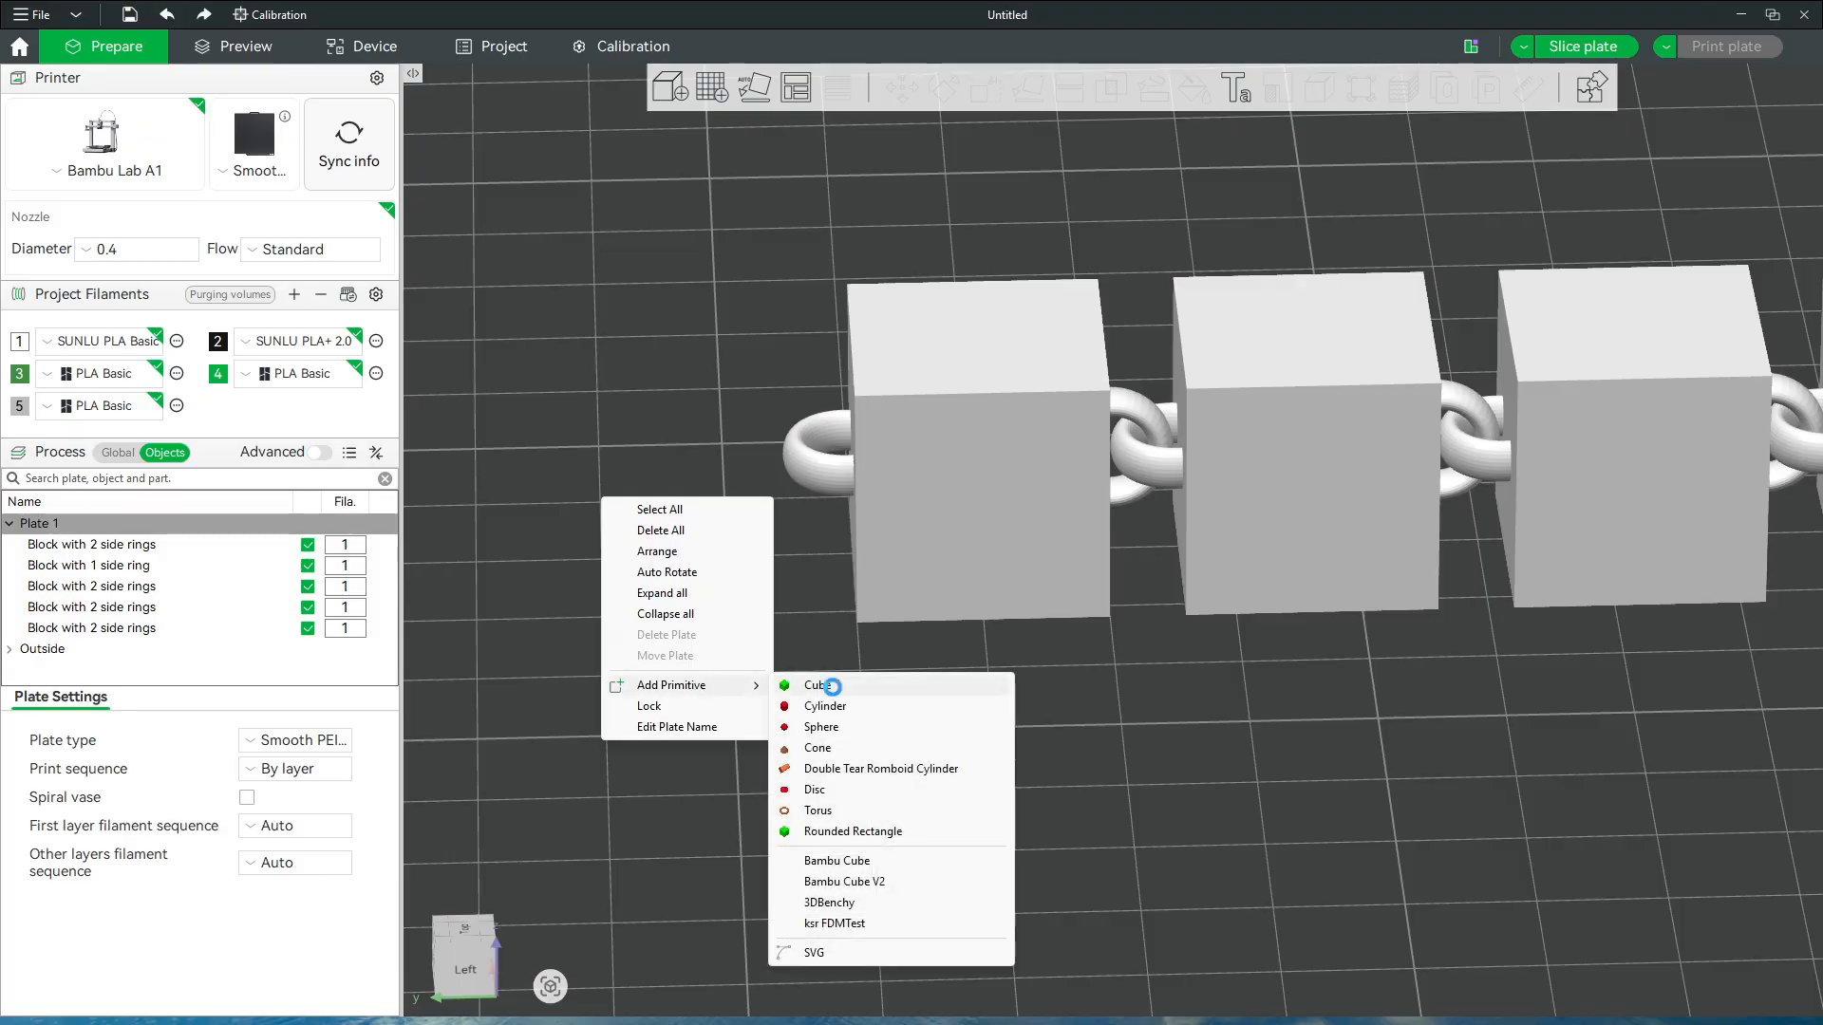
click(831, 685)
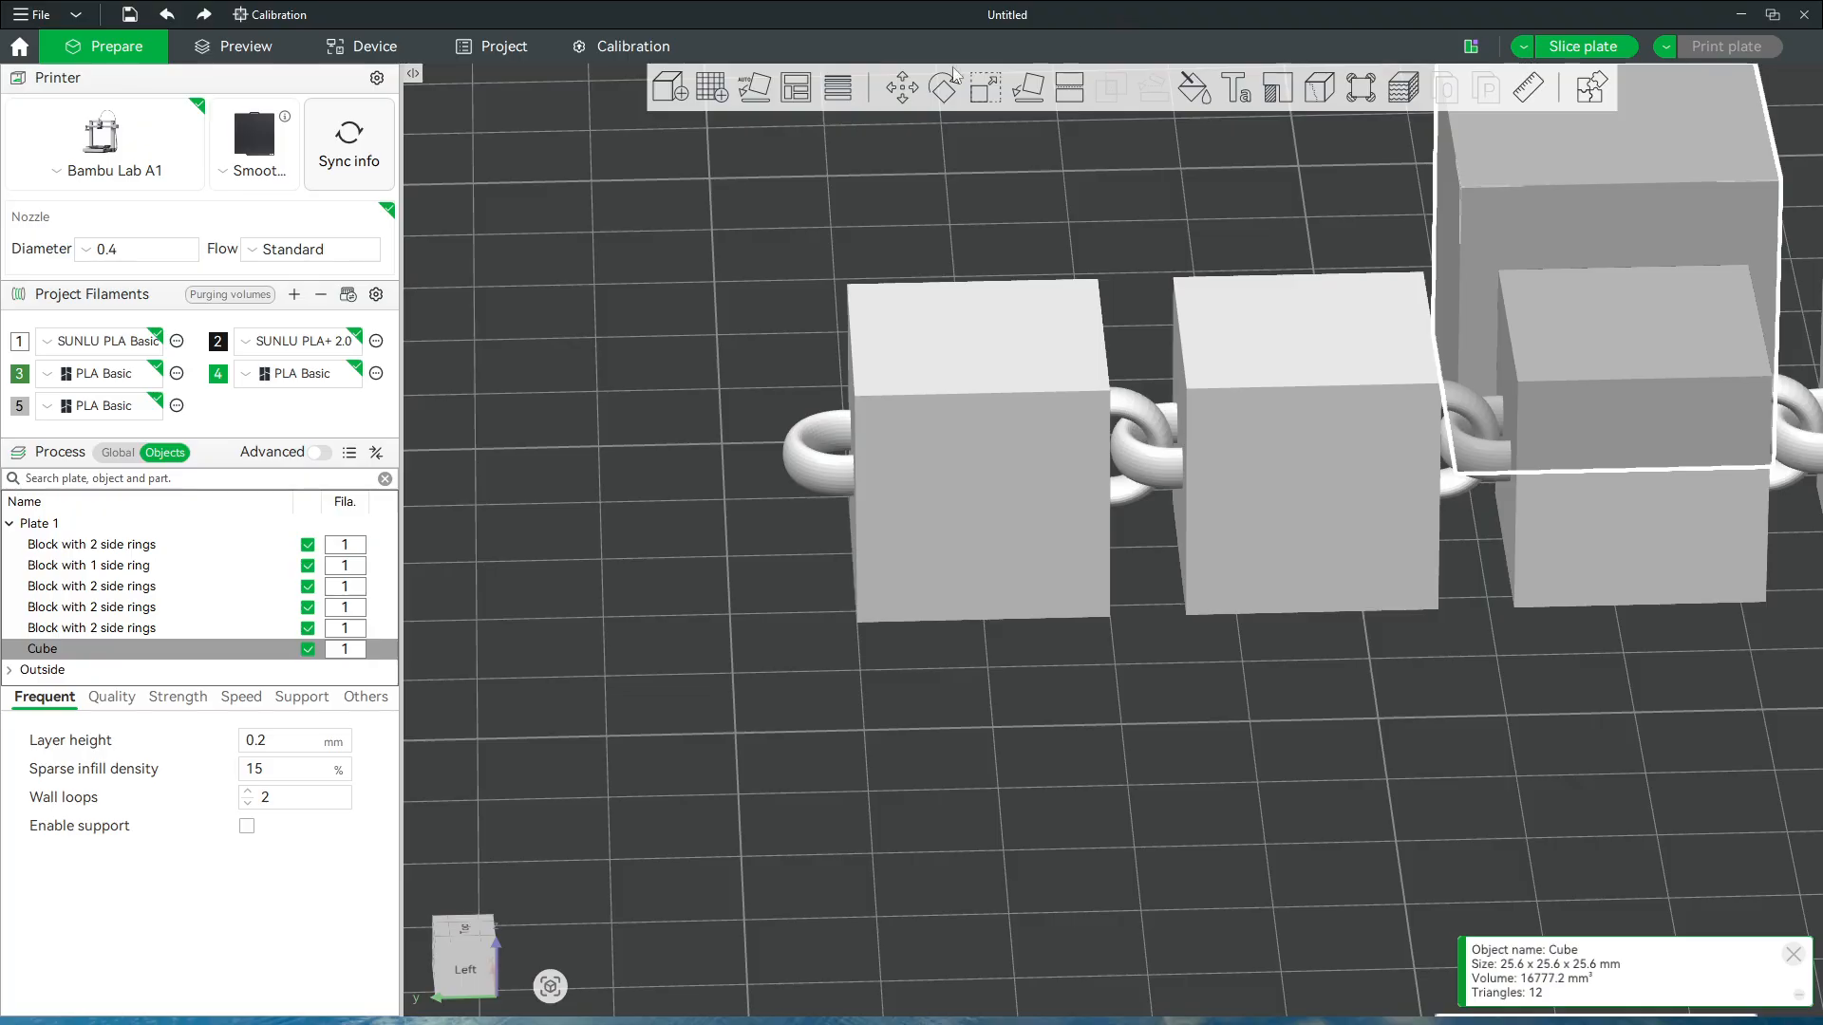
click(985, 90)
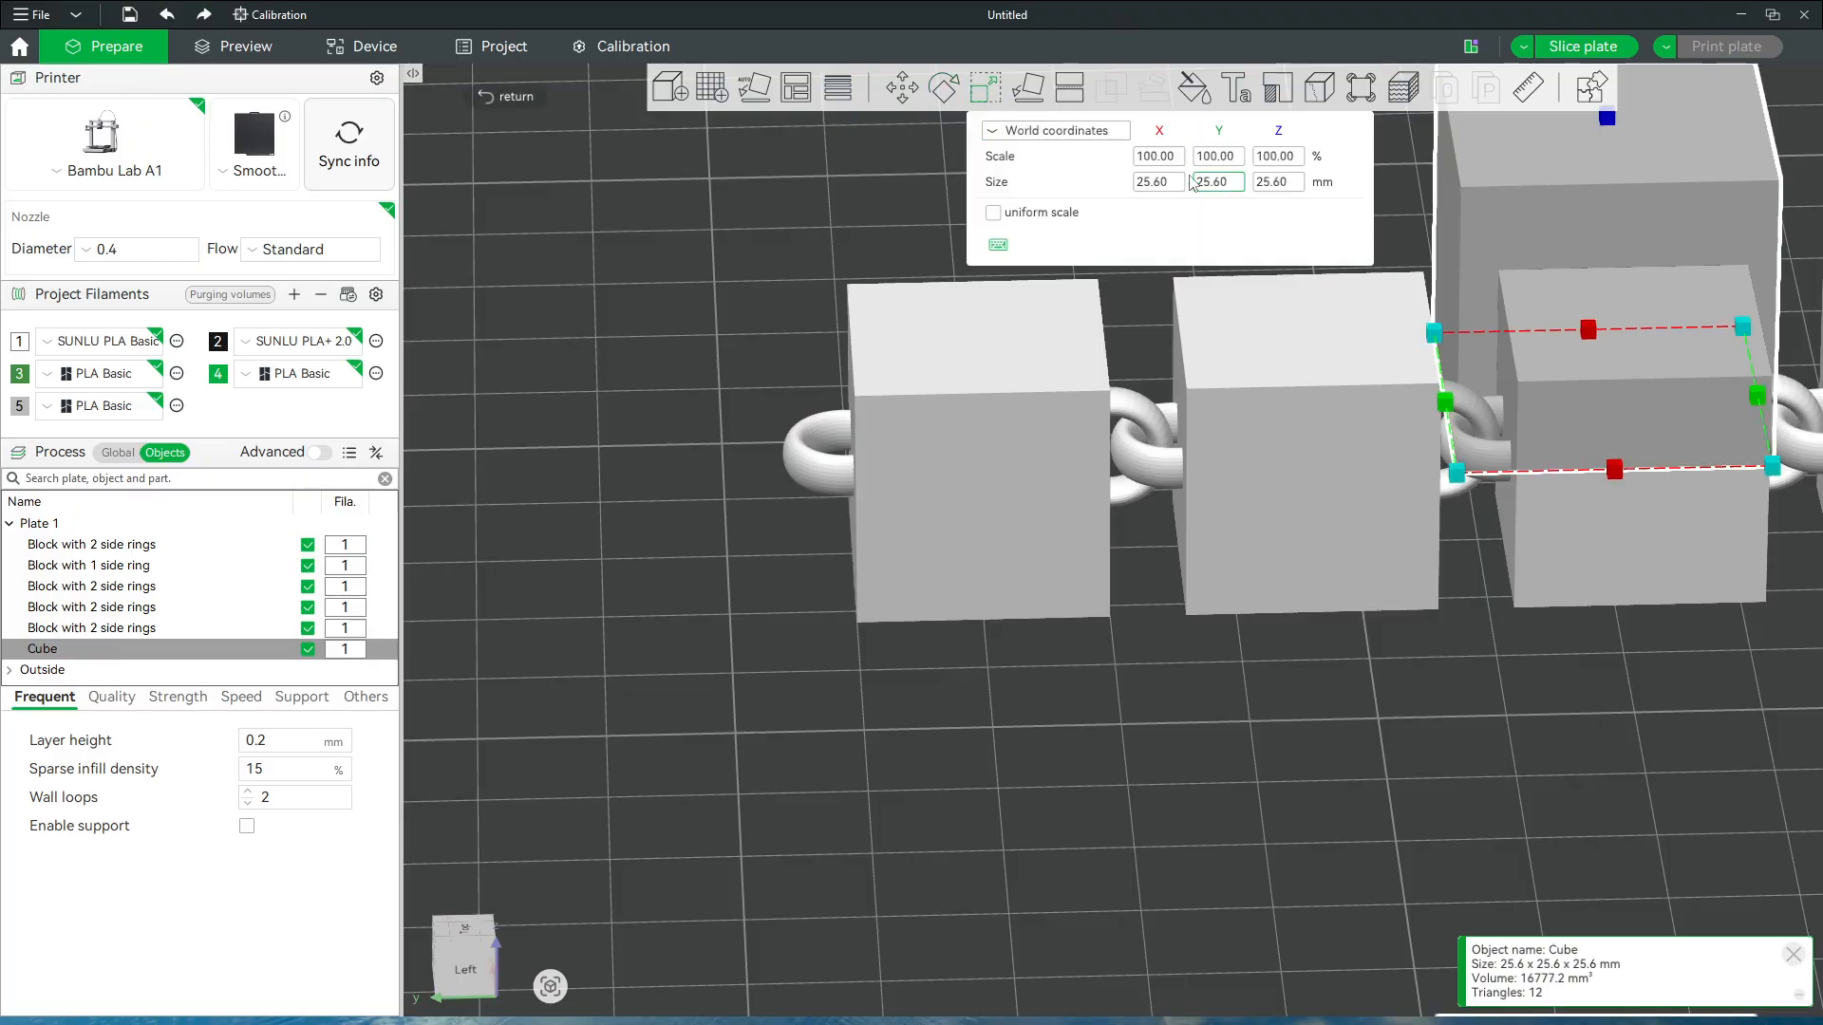
click(1155, 181)
click(993, 211)
click(1175, 190)
text(2)
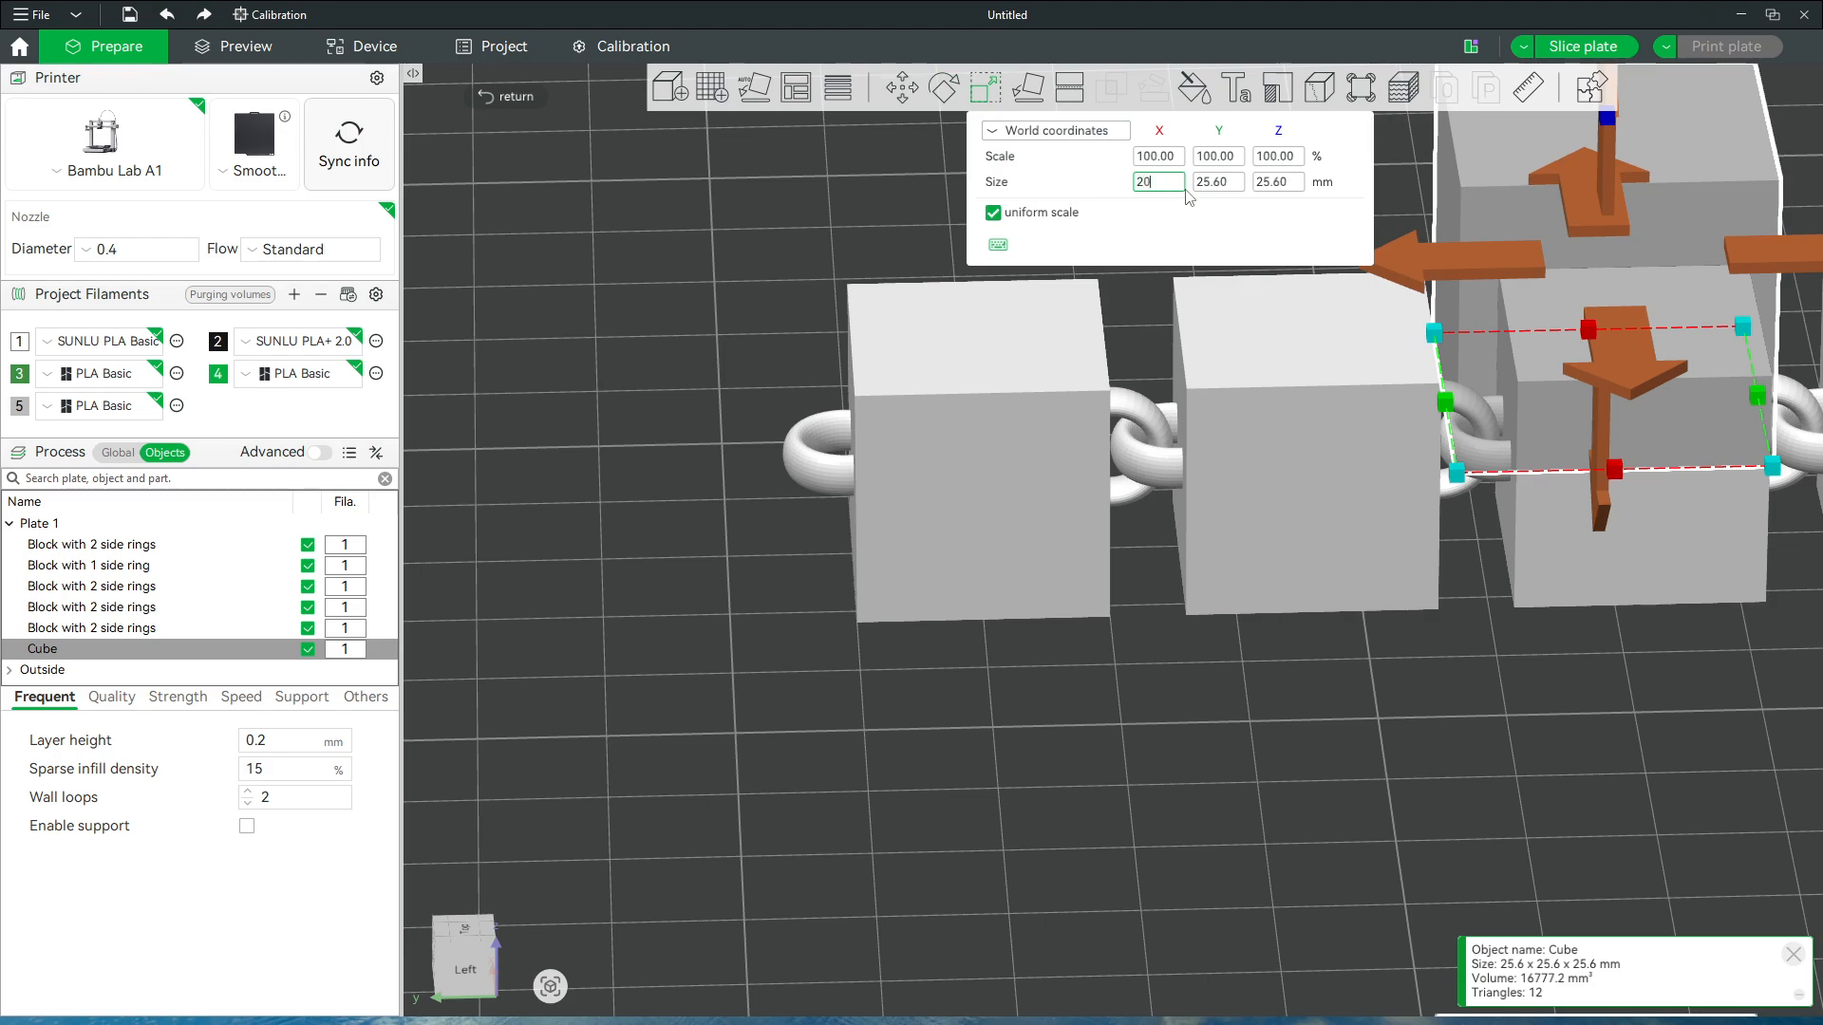
text(0)
key(Return)
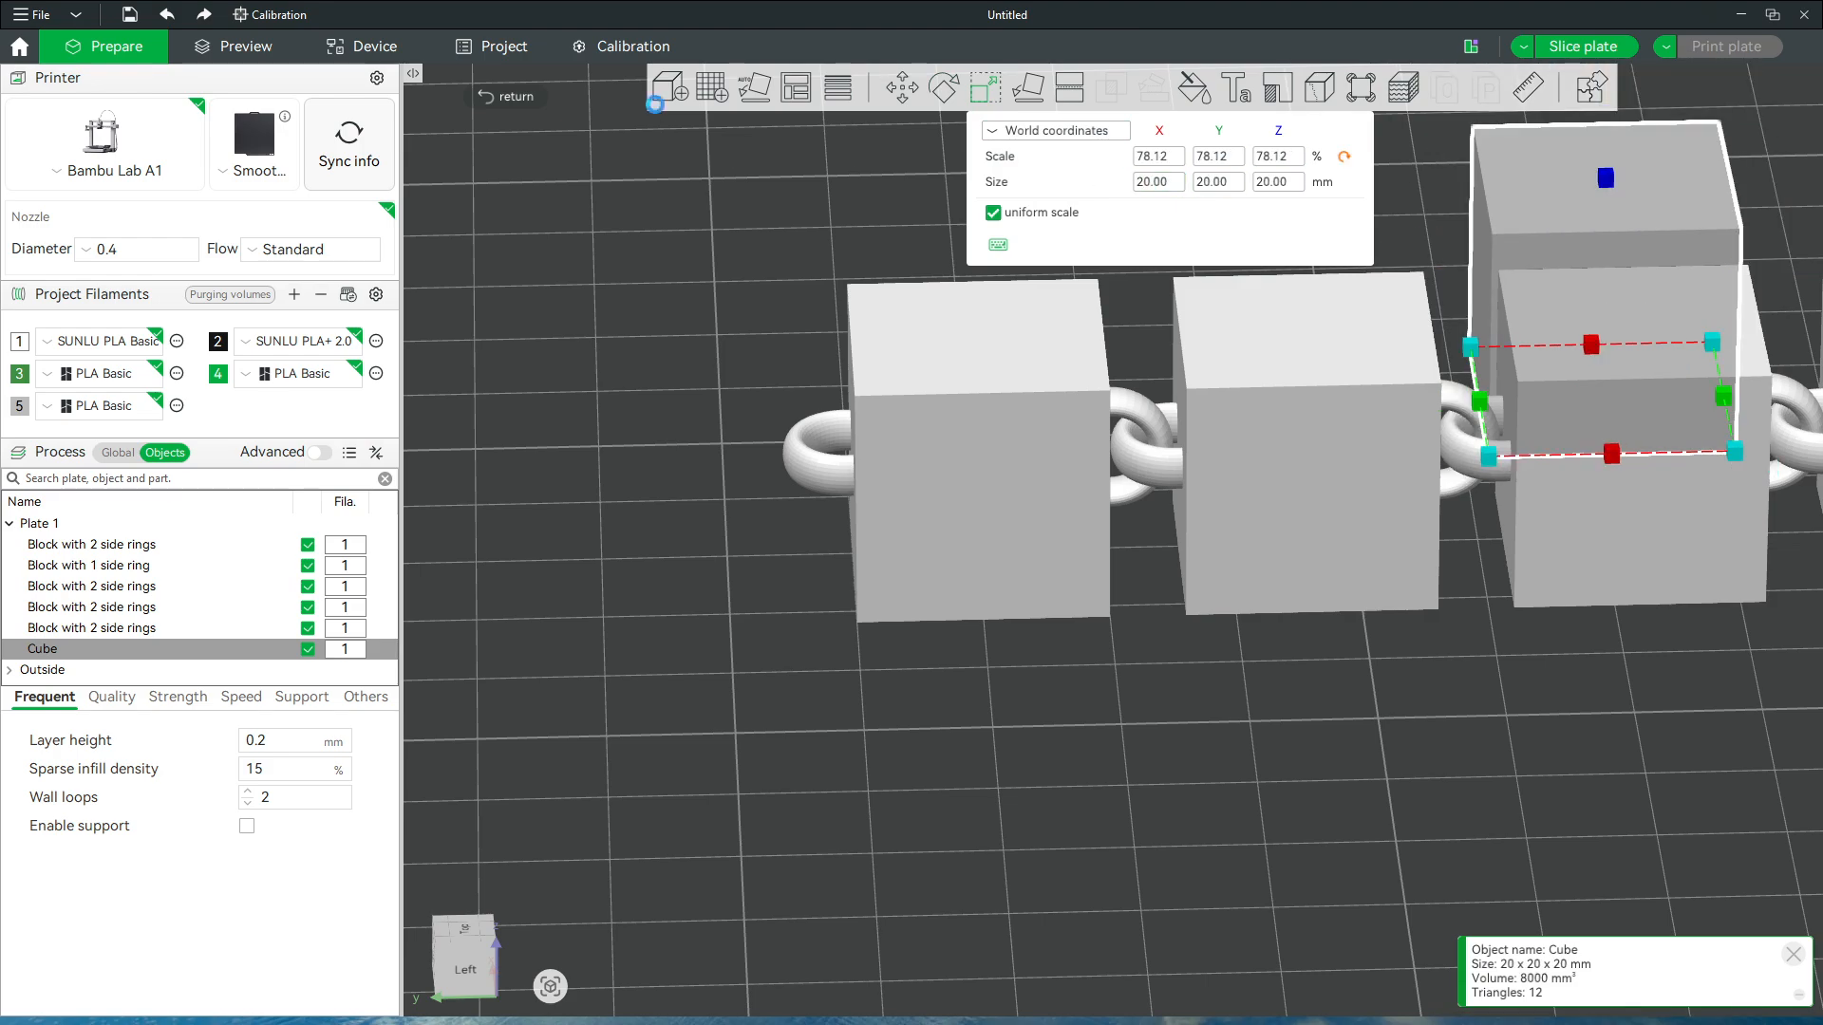
Place the new cube beside the free ring at the open end of the chain, leaving a gap
click(609, 112)
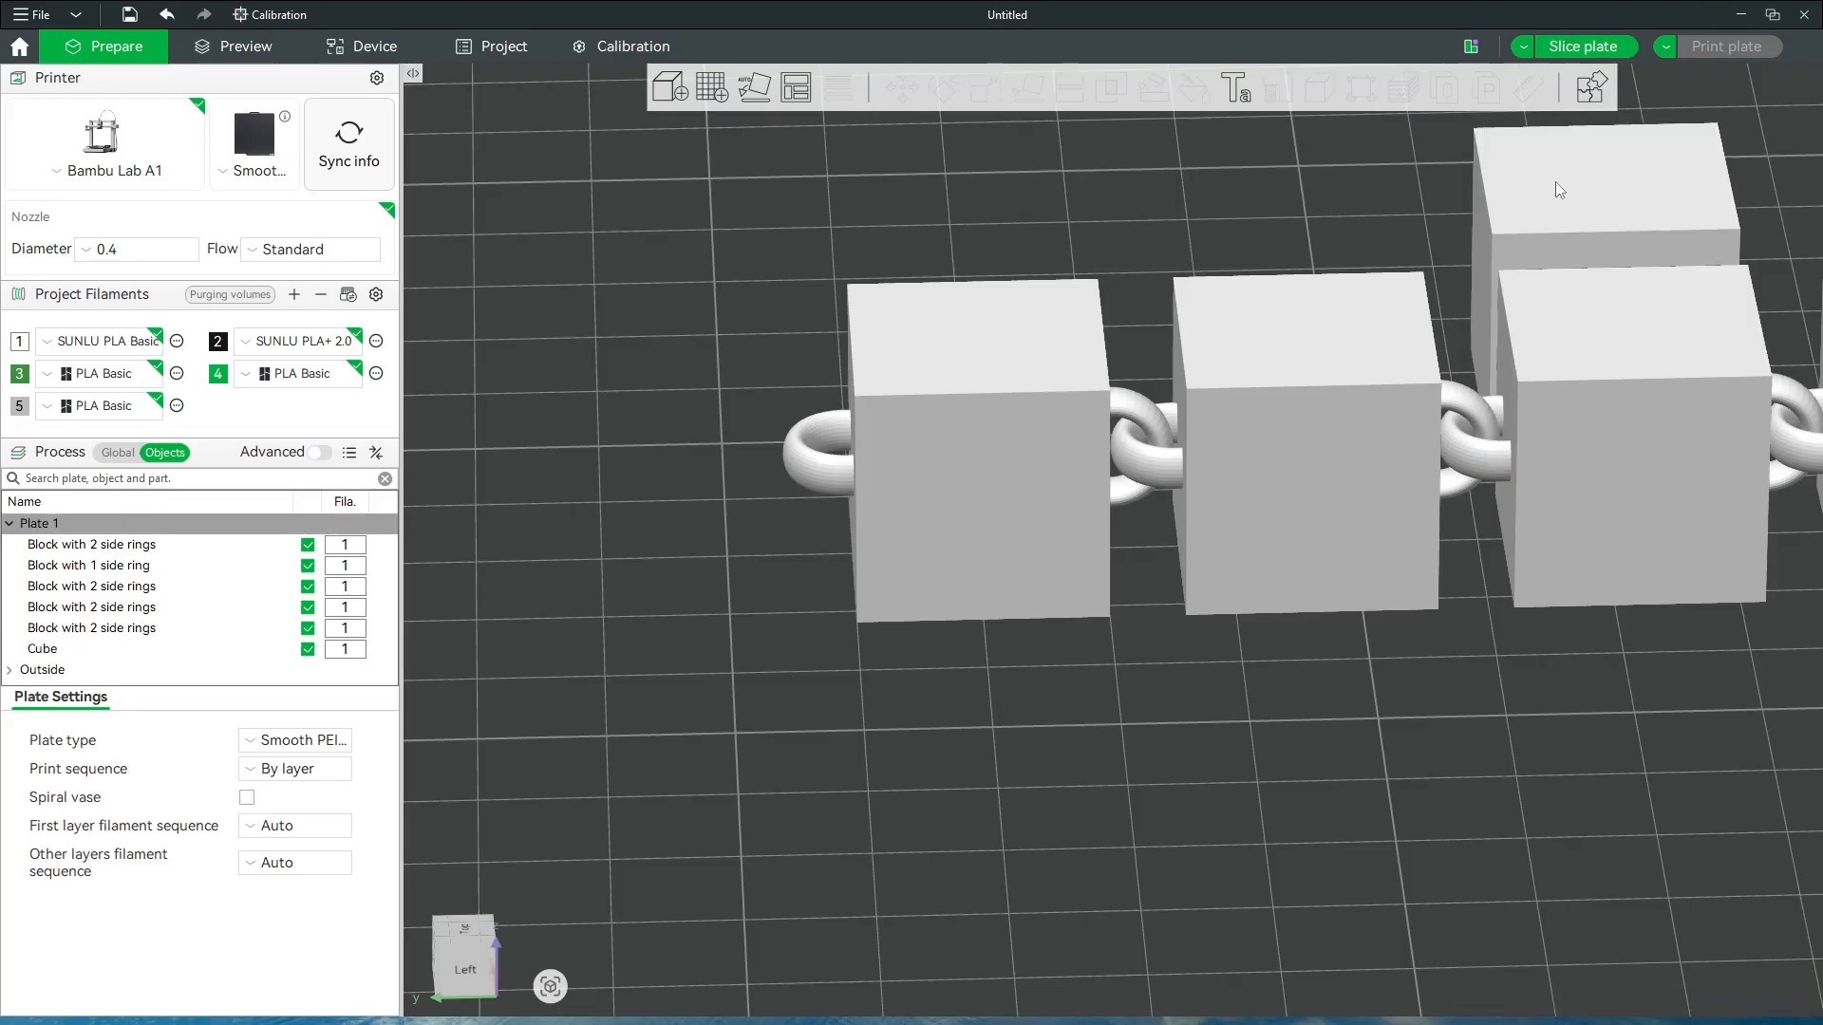
drag(1555, 181, 562, 407)
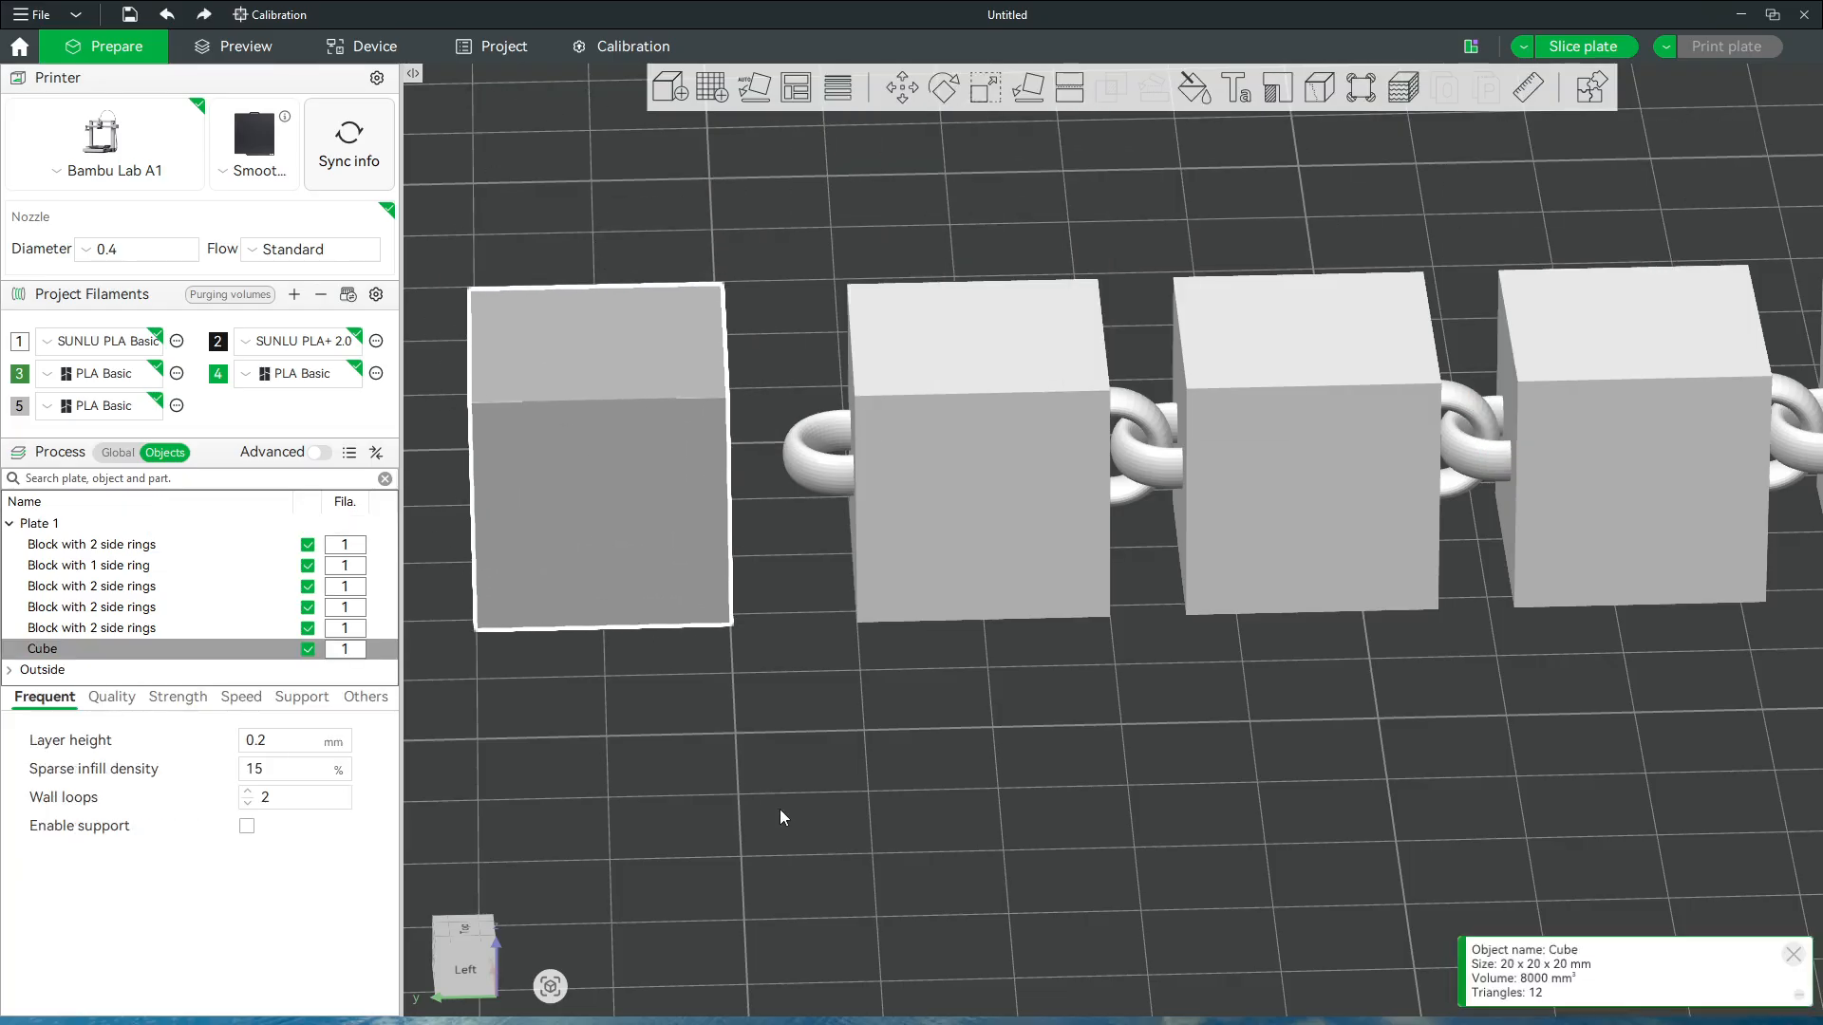
scroll(773, 803, down, 3)
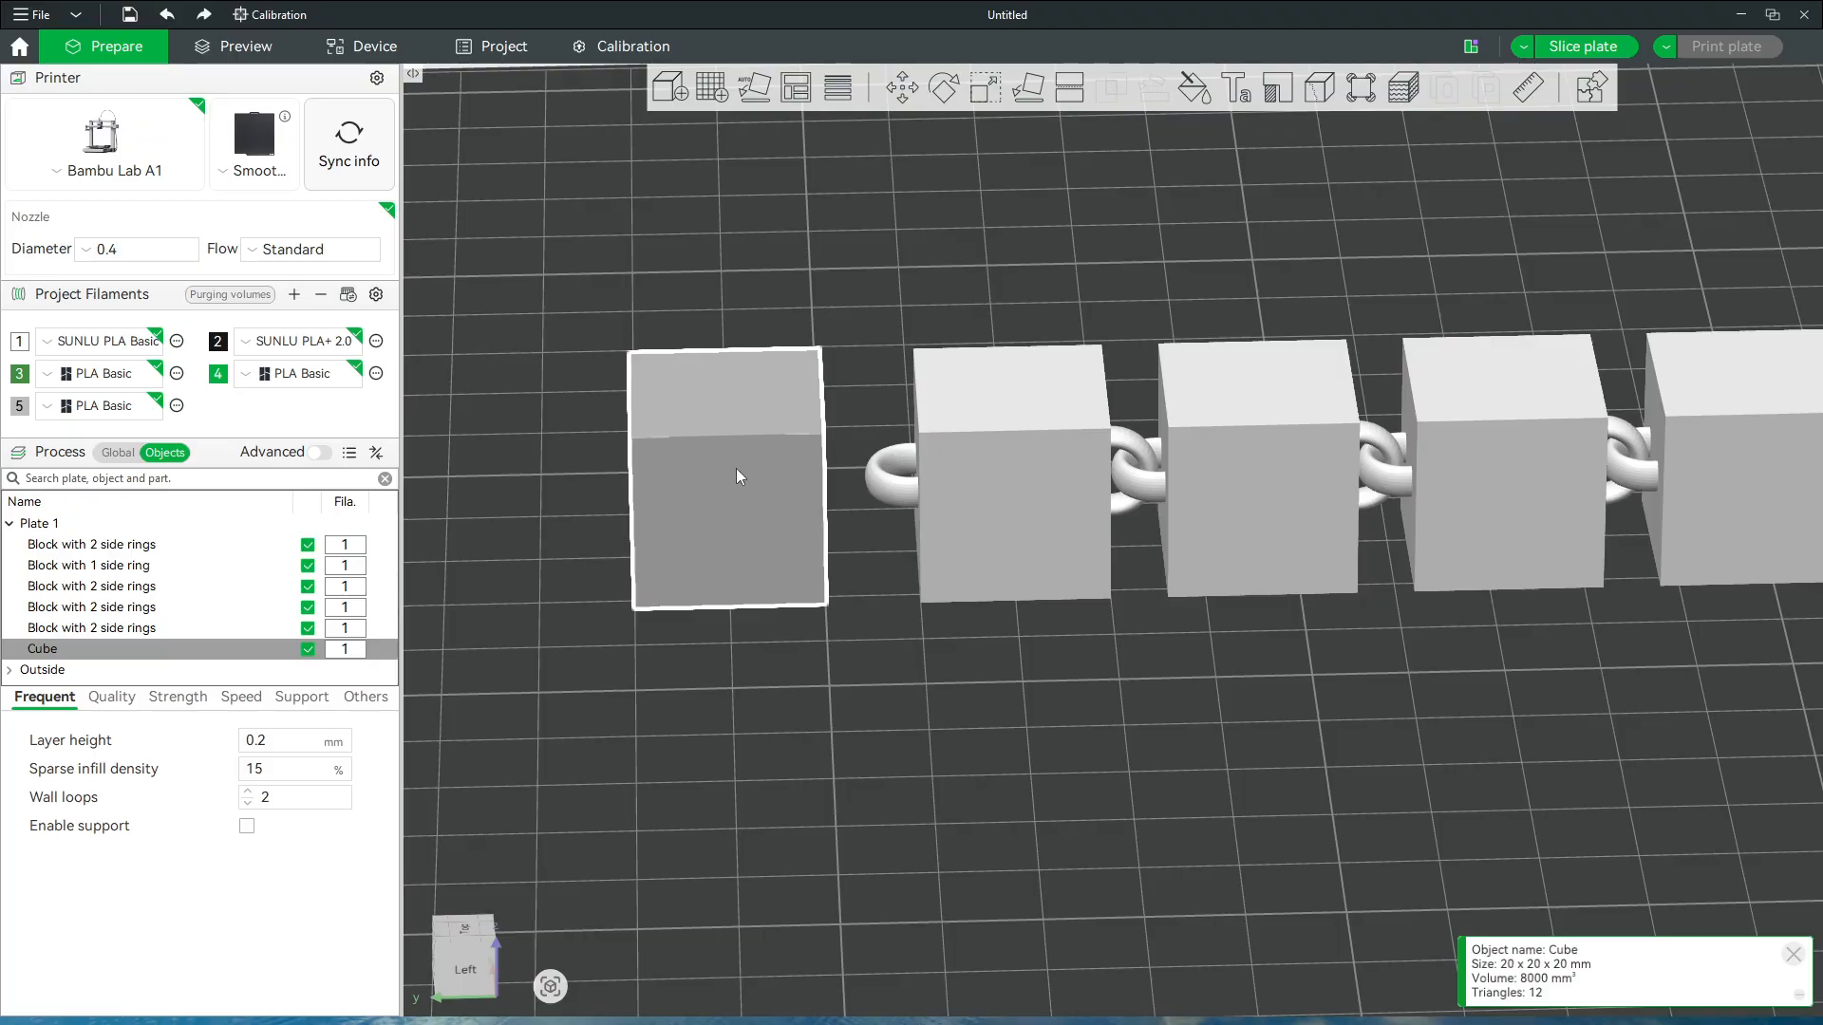
Add a torus primitive and place it on the empty plate area in front of the new cube
right_click(789, 691)
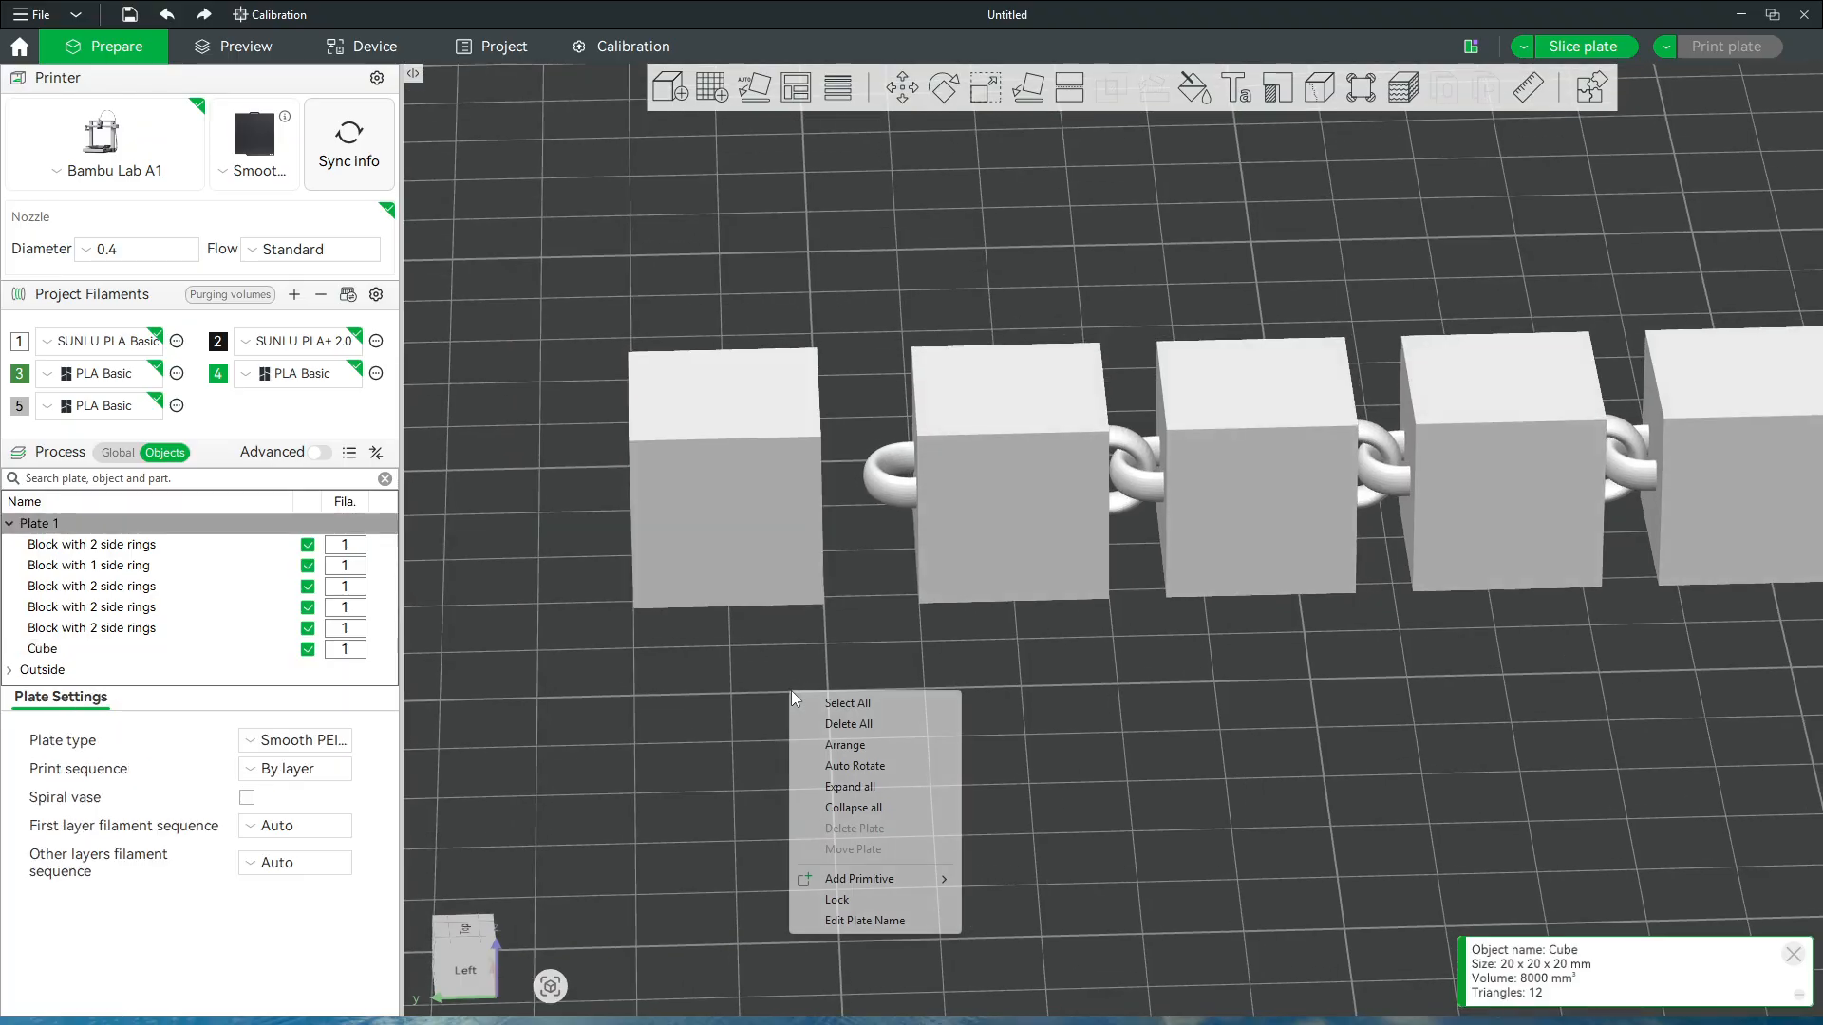
mouse_move(902, 881)
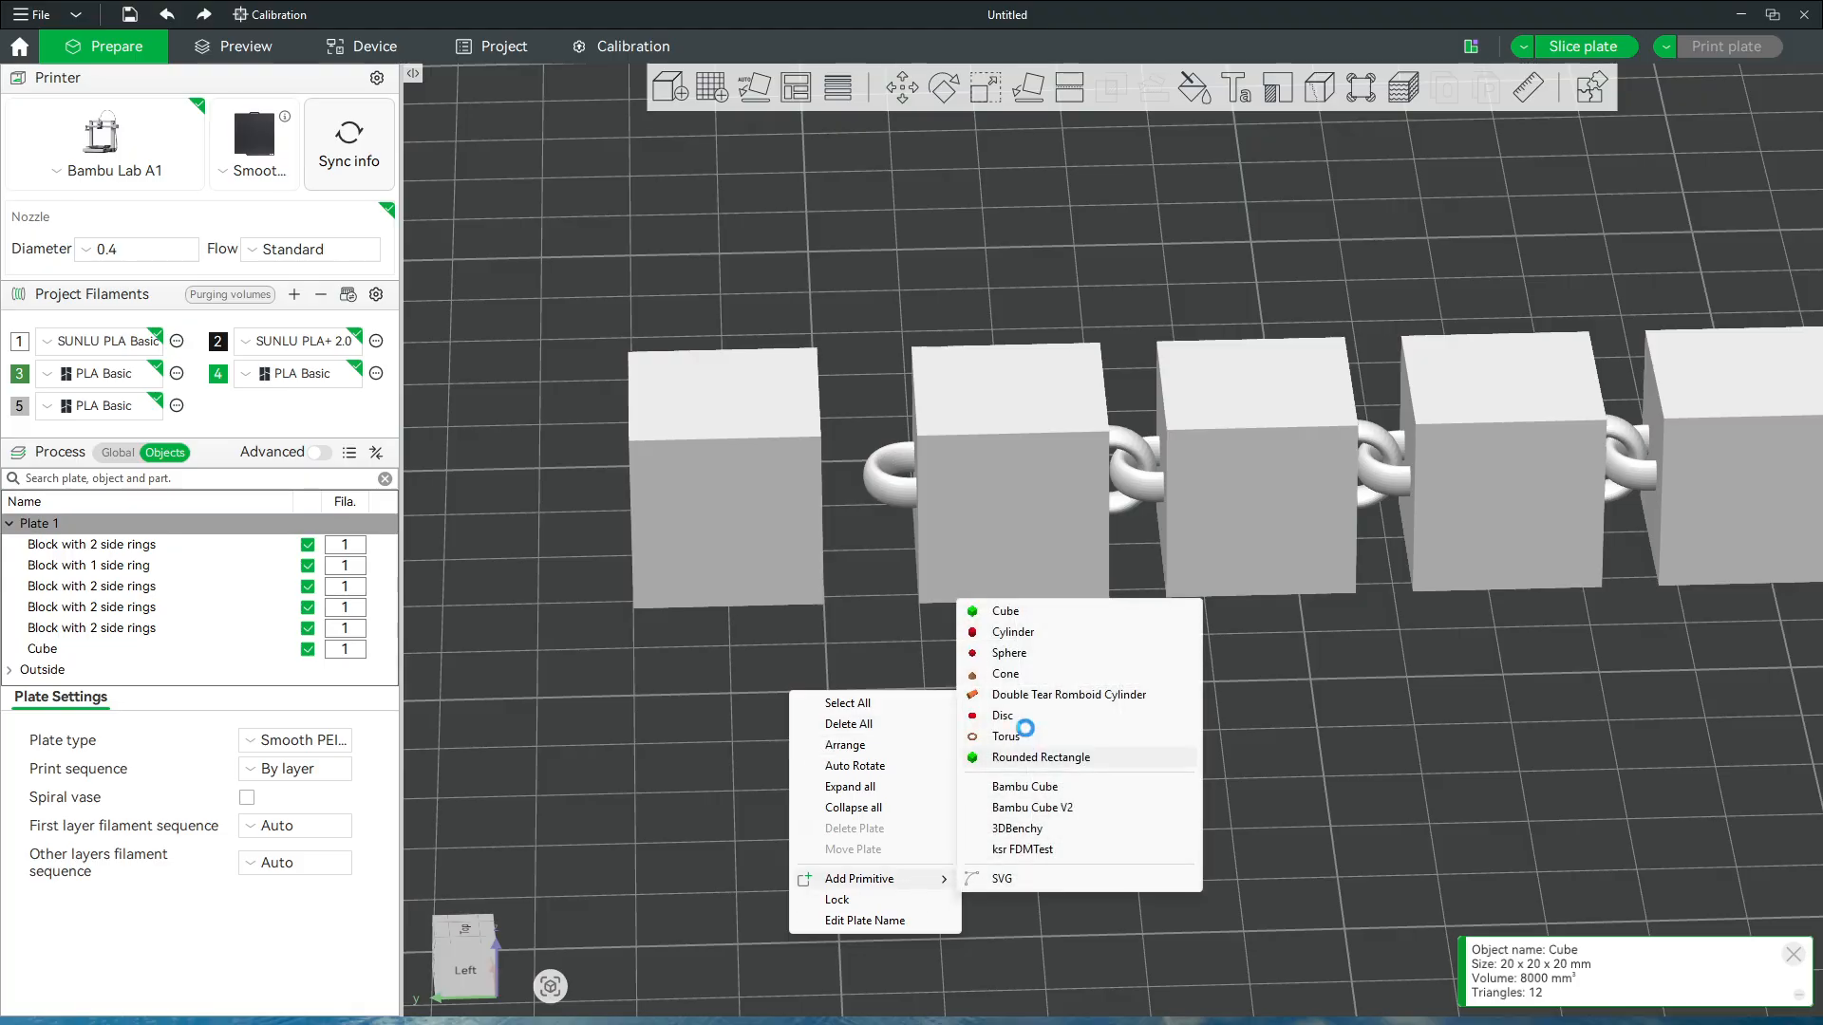
click(1035, 737)
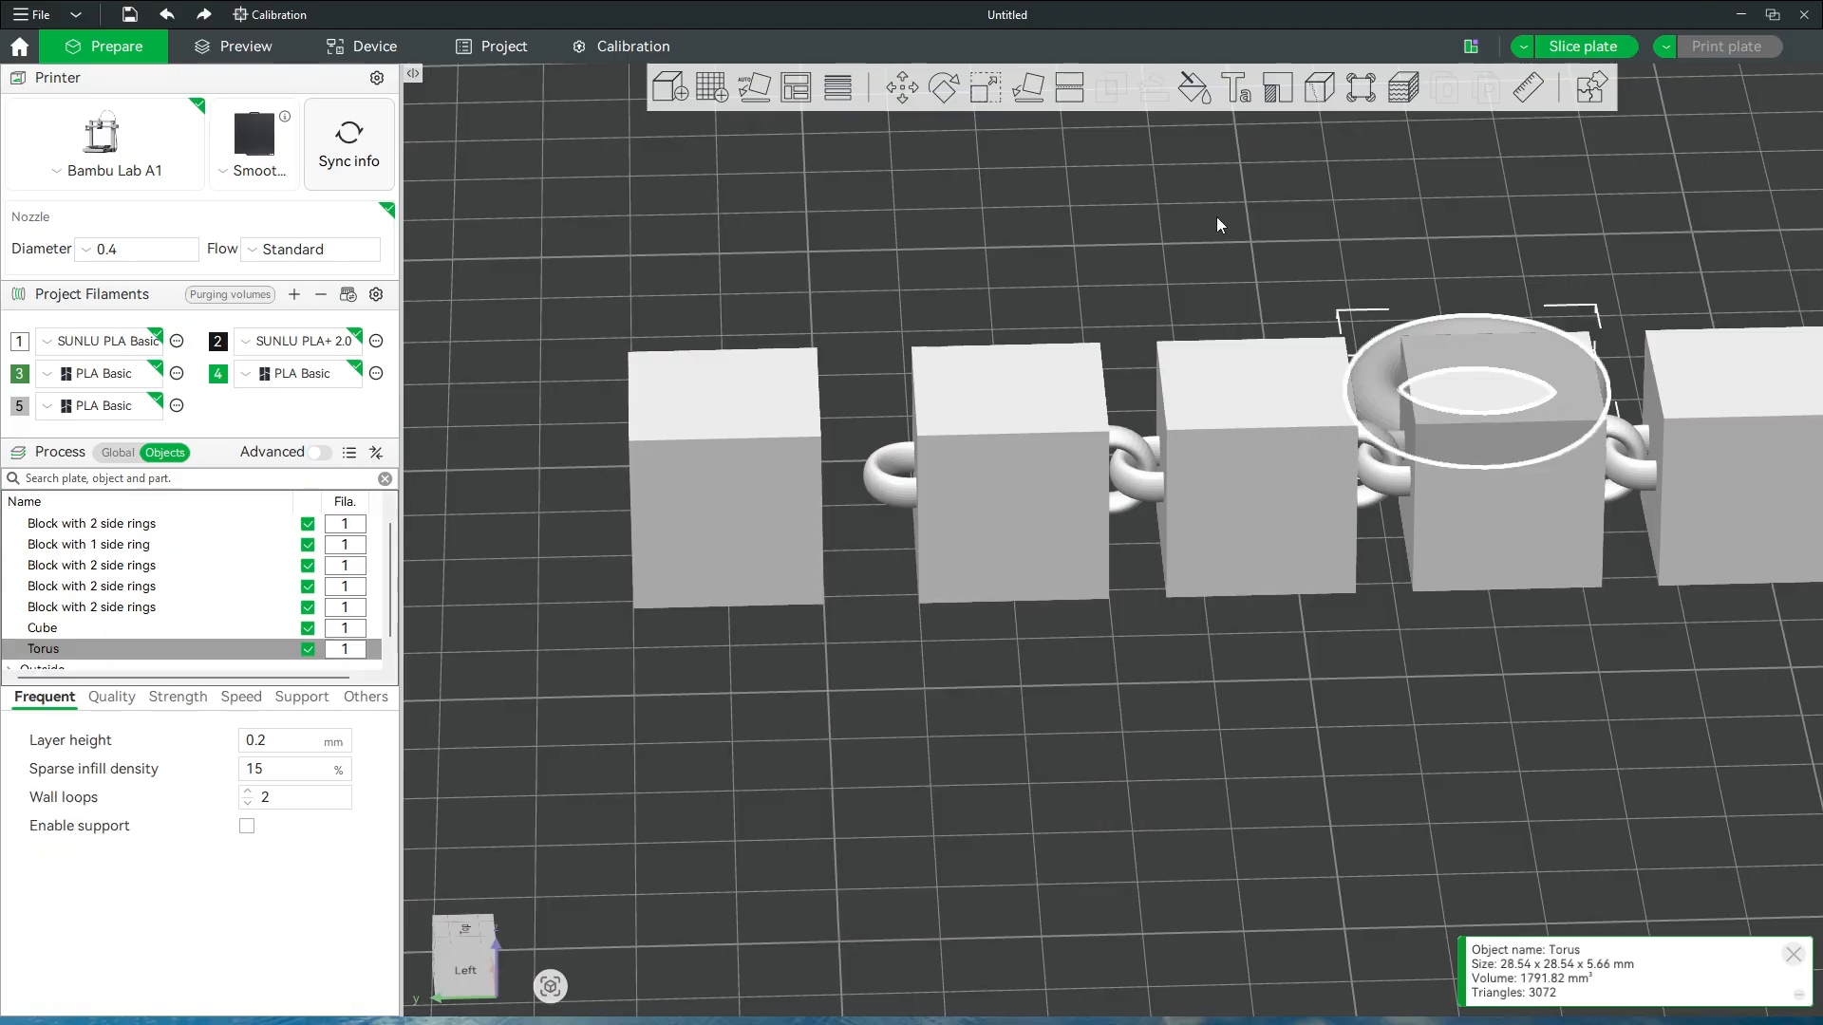
drag(1469, 319, 854, 682)
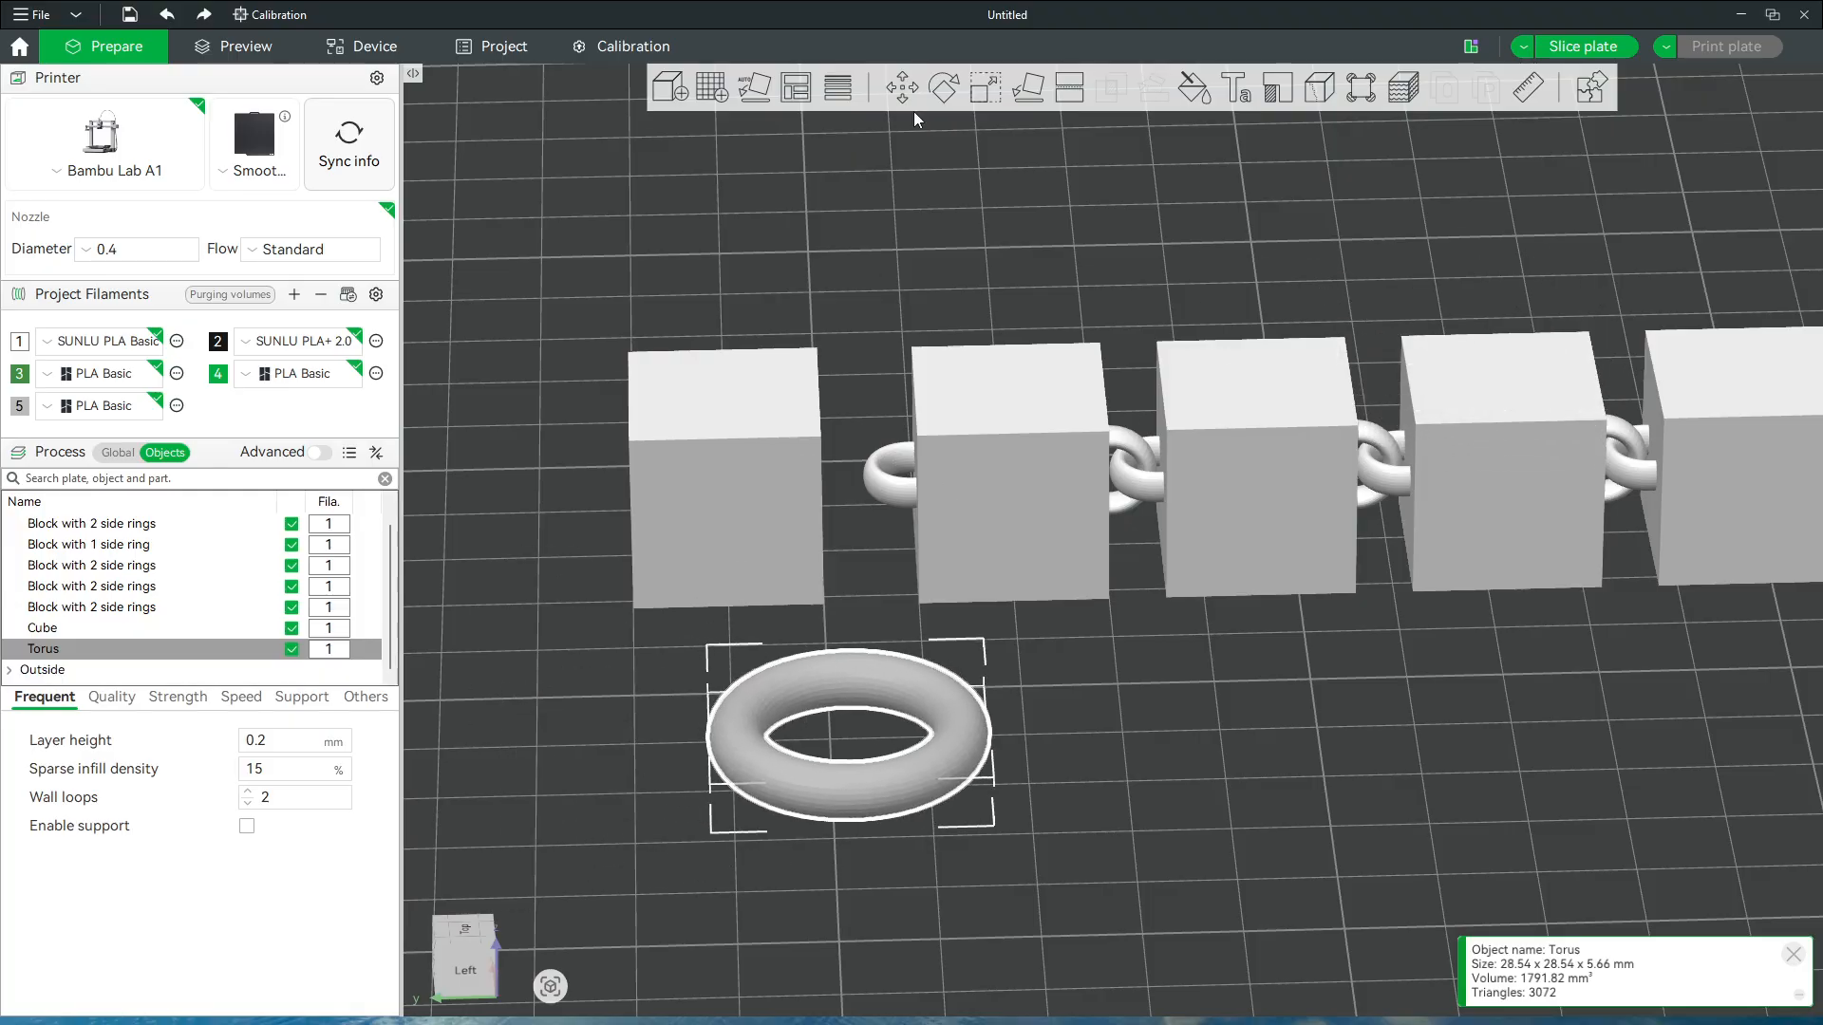
Resize the torus non-uniformly to 10 mm in X, 10 mm in Y and 3.5 mm in Z
click(982, 91)
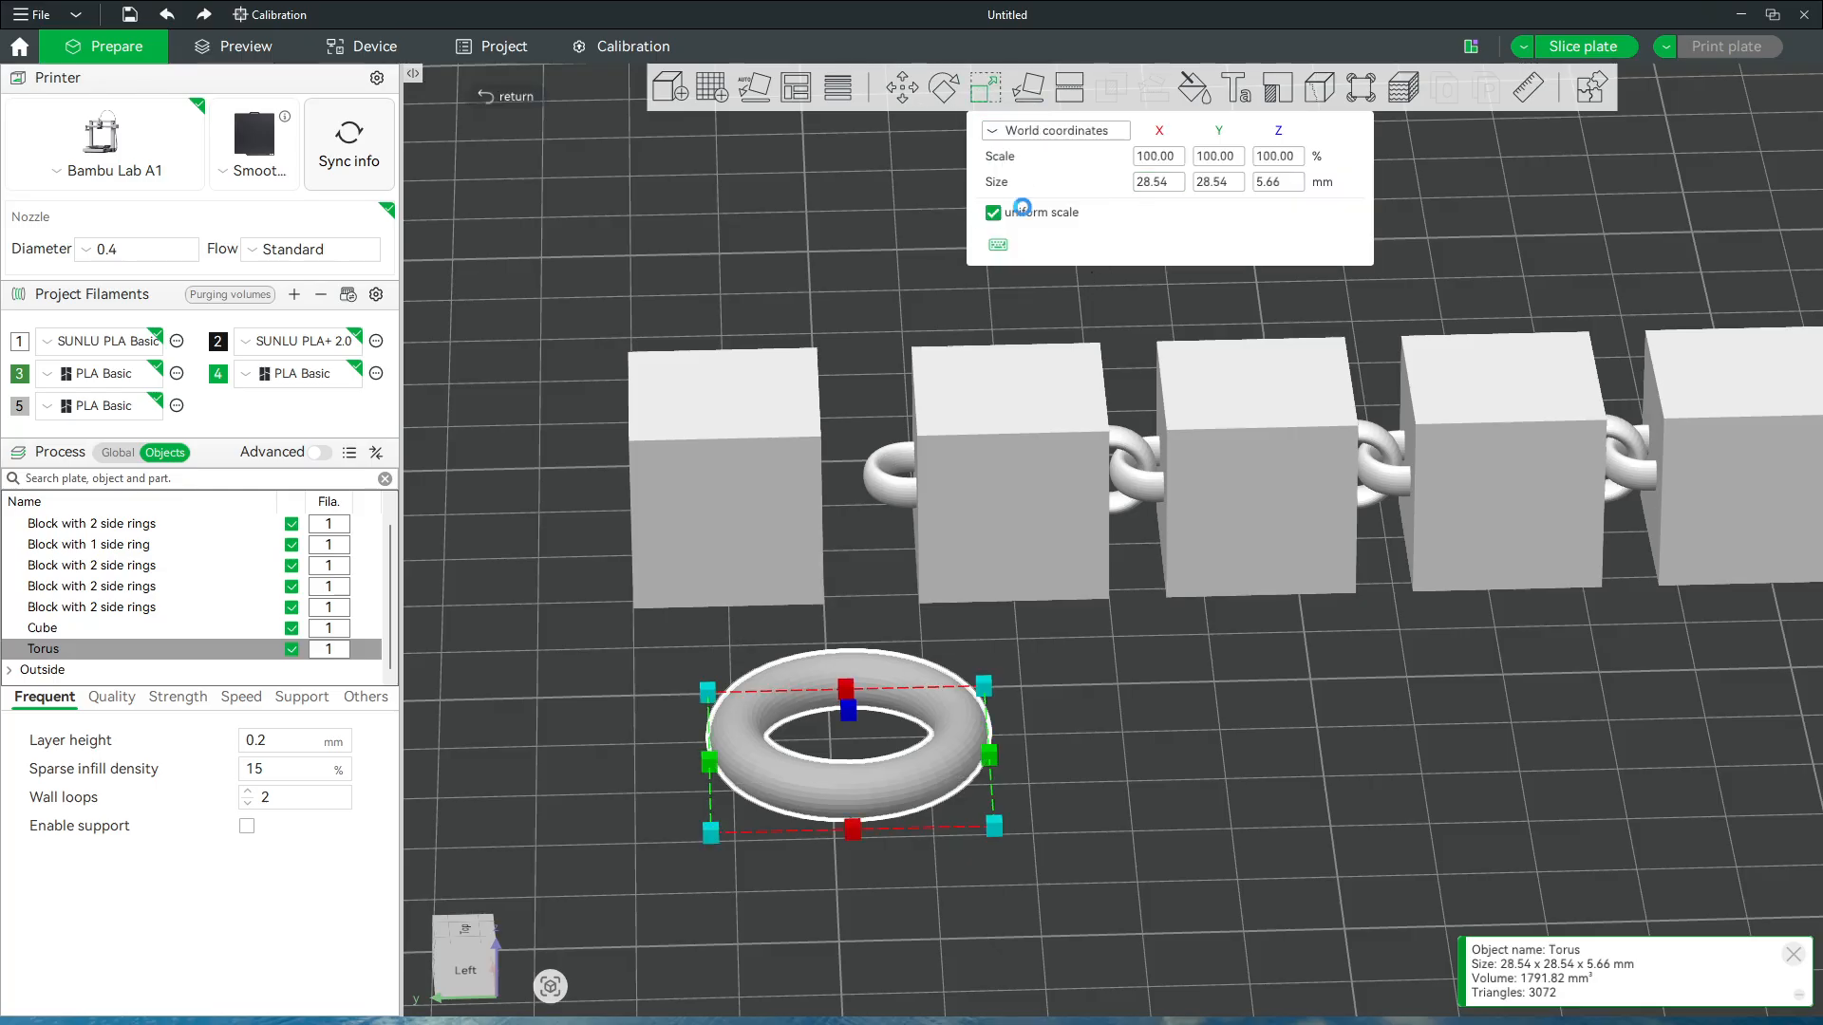
click(1031, 216)
double_click(1158, 181)
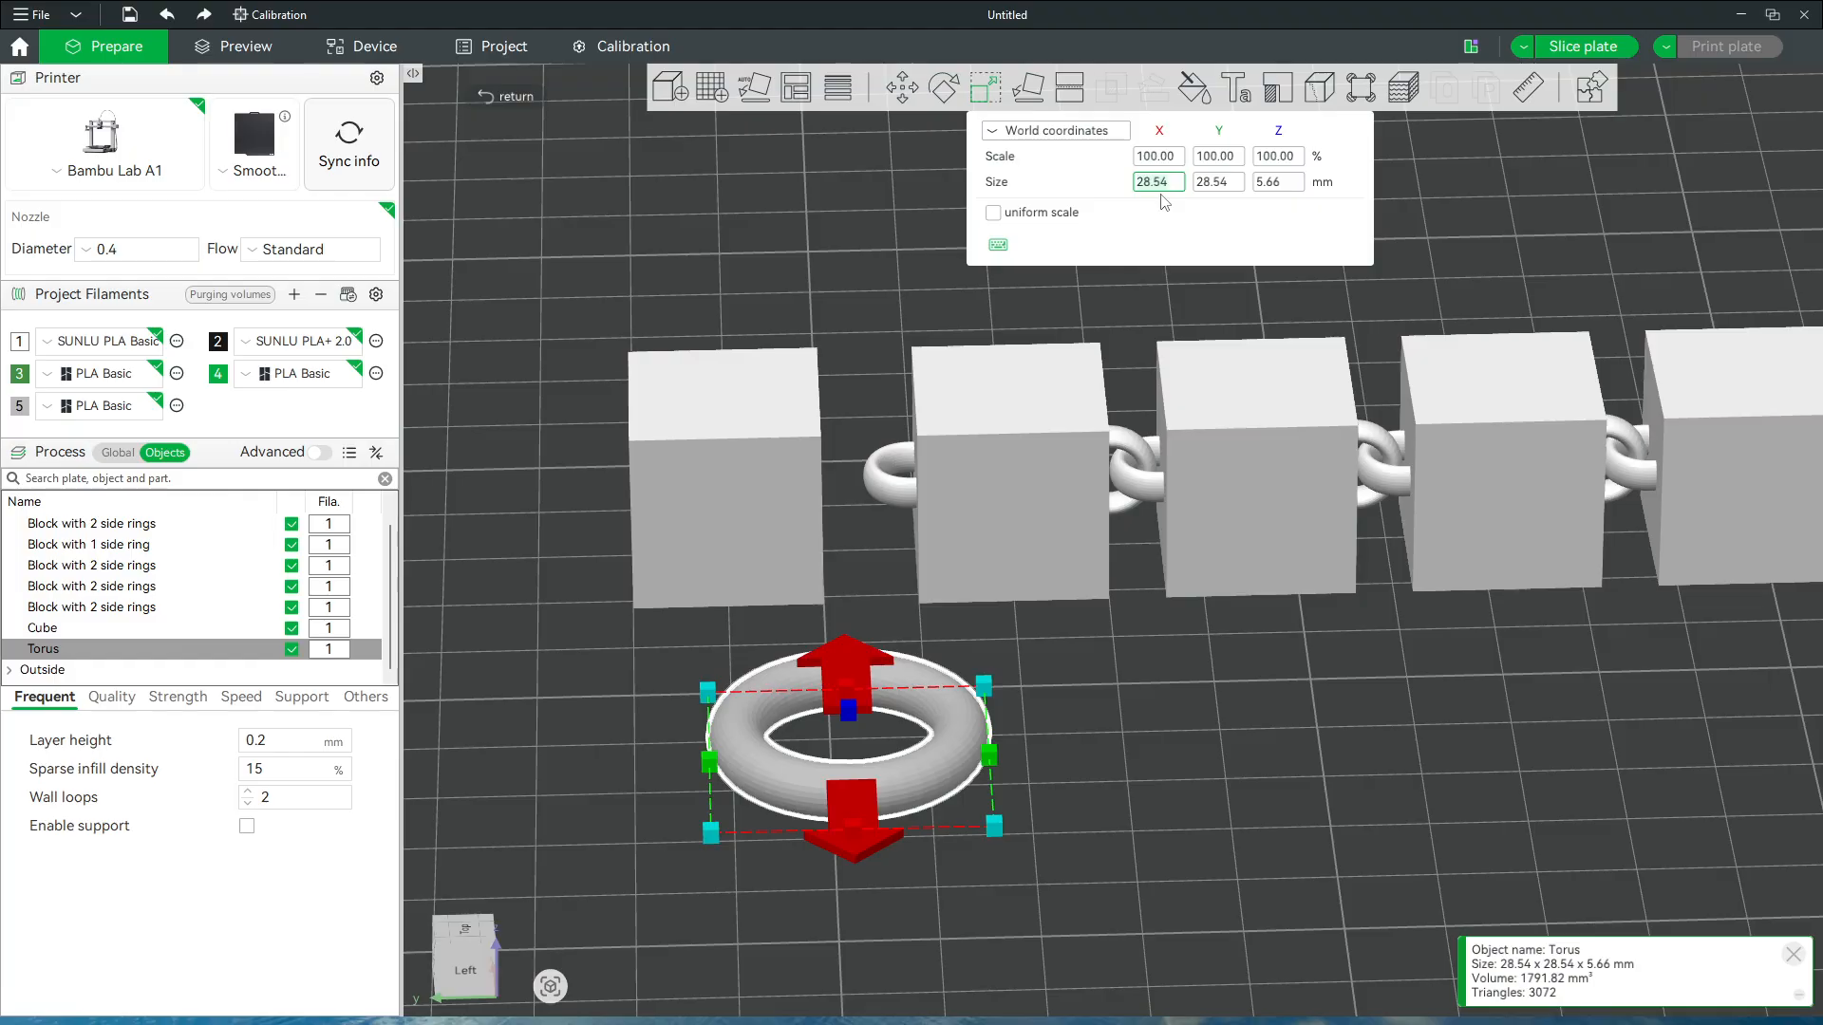
text(10)
double_click(1218, 181)
text(10)
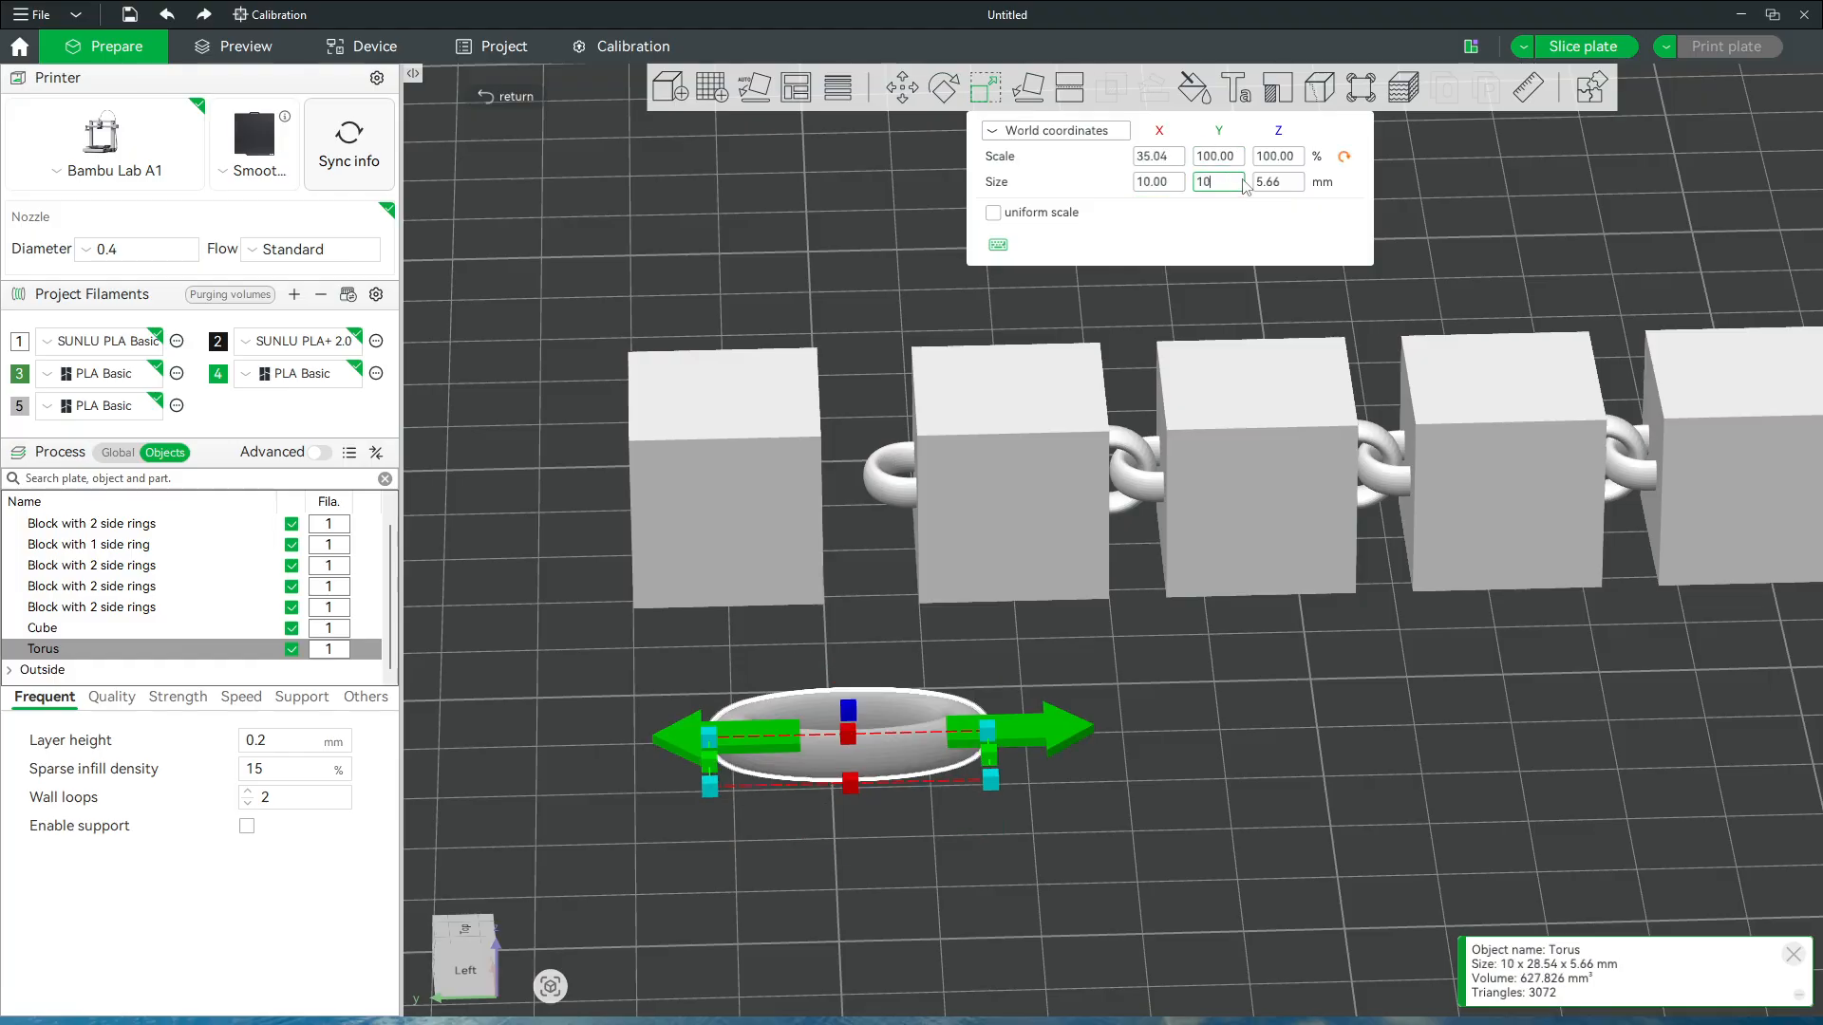
click(1273, 182)
text(30)
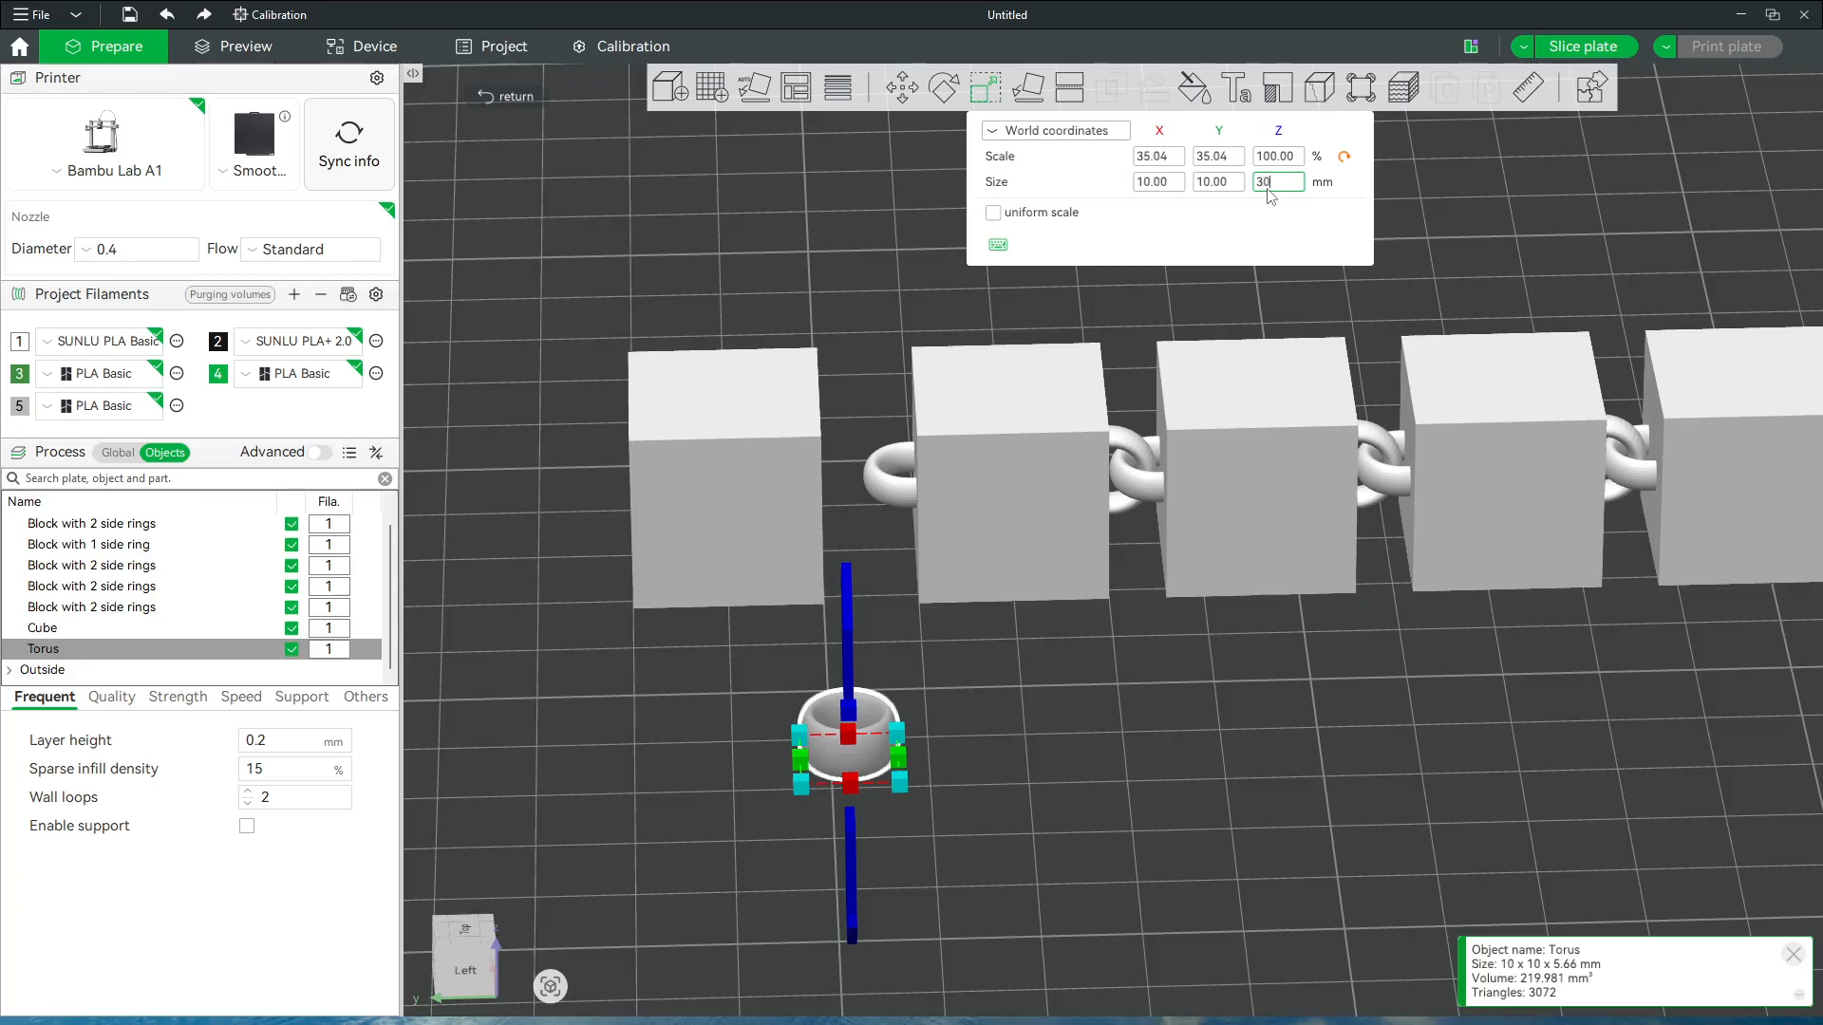
key(BackSpace)
text(.5)
key(Return)
click(874, 858)
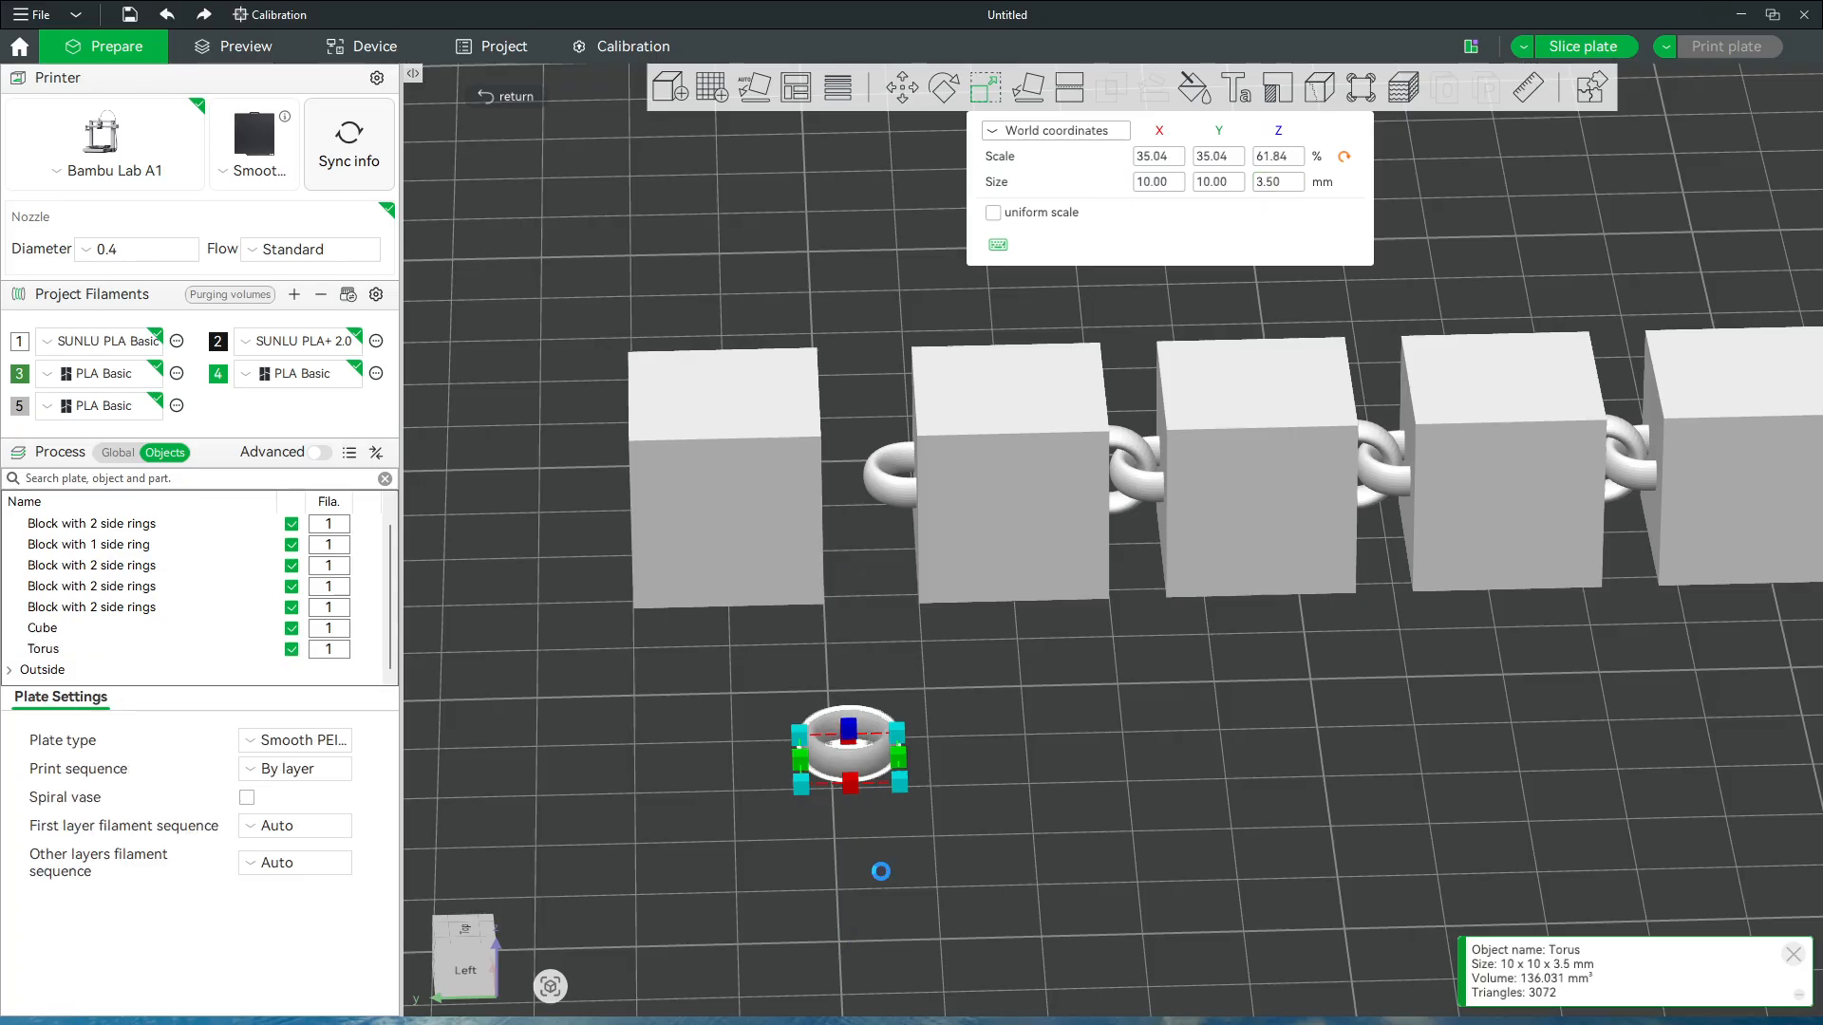
Move the resized torus against the new cube so that it overlaps one of its side faces
click(850, 769)
drag(849, 763, 664, 536)
right_drag(621, 732, 1050, 722)
drag(1051, 729, 1037, 755)
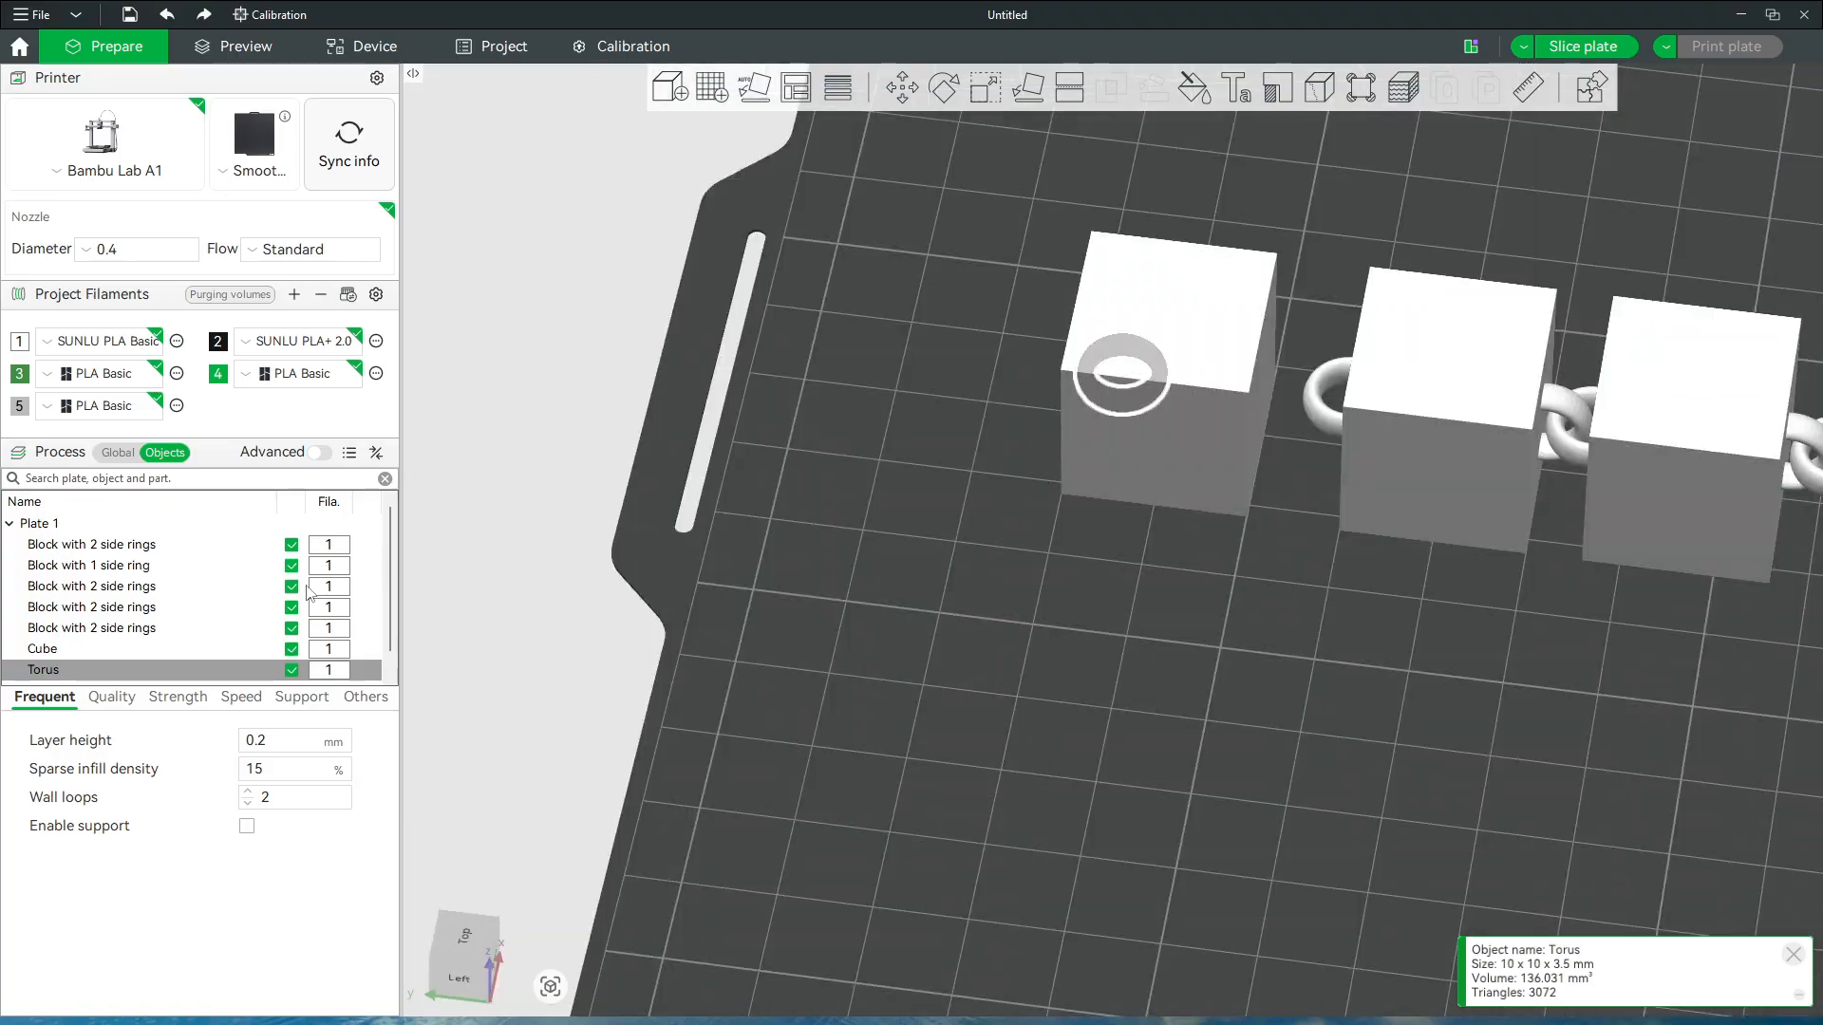
Rotate the torus freehand about the Y axis by about -71° to stand it upright at the cube's side
right_click(80, 676)
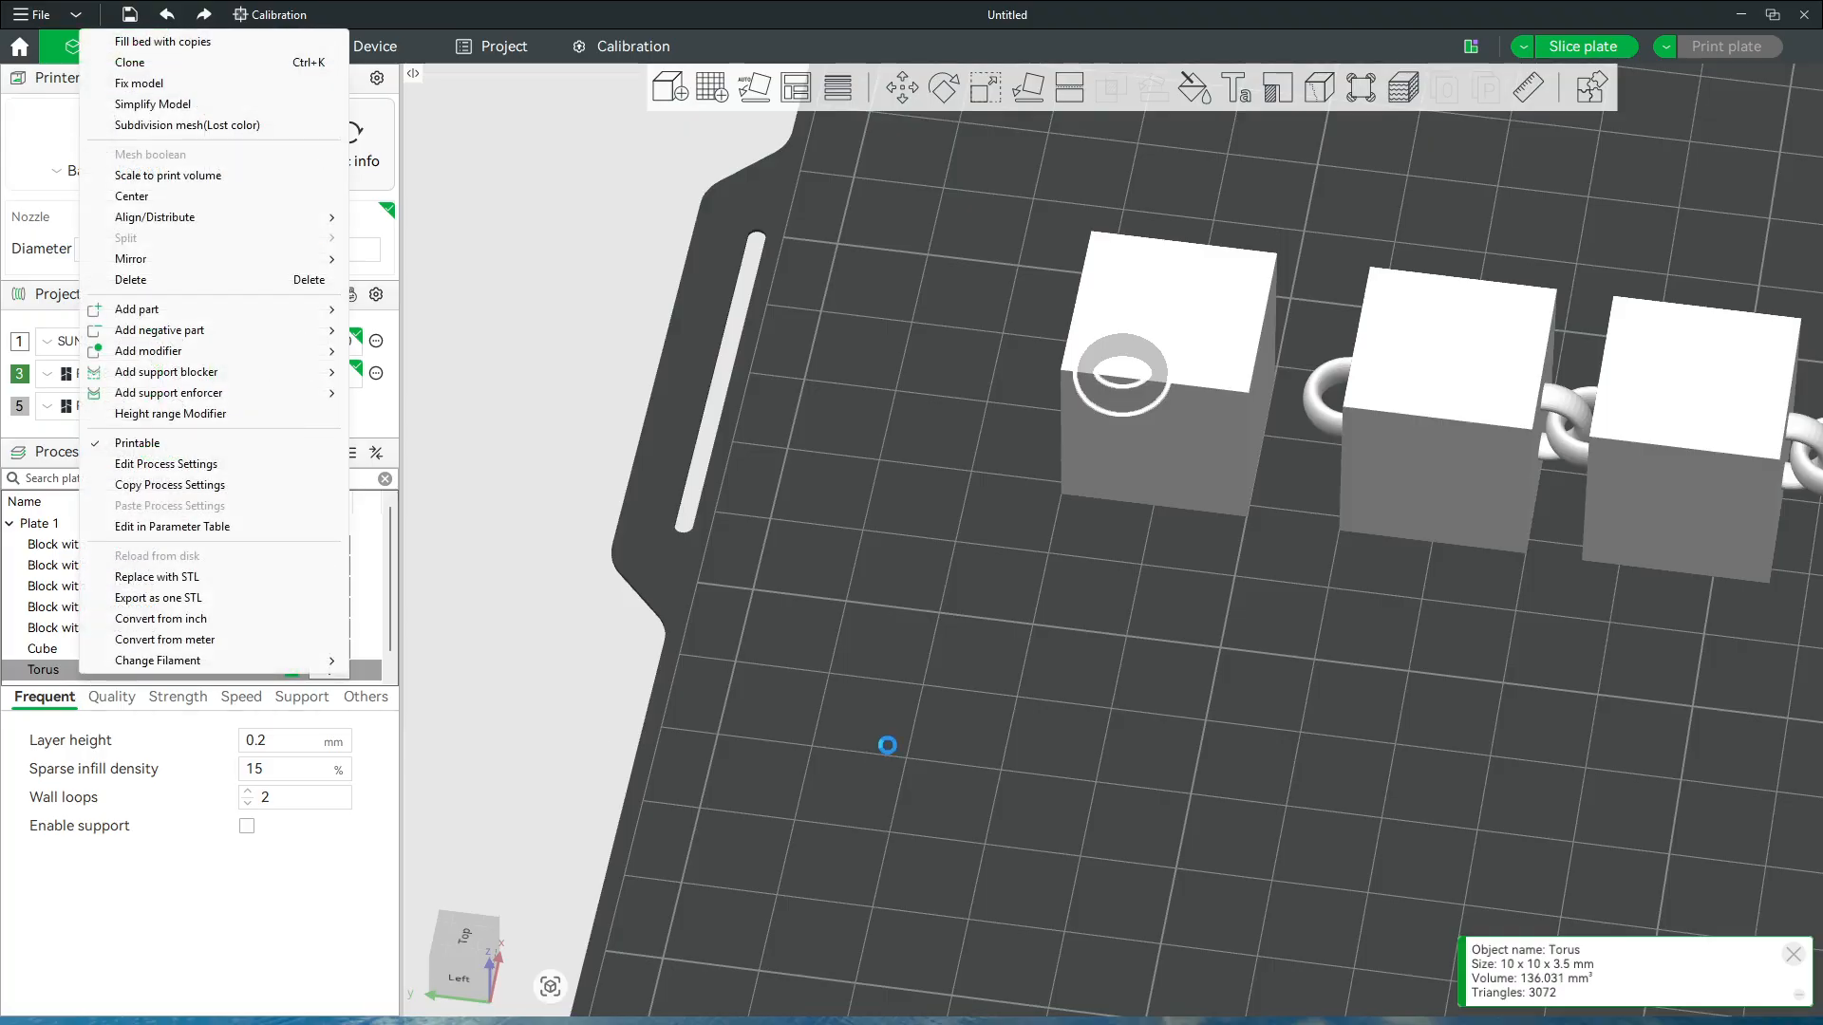
click(888, 745)
click(948, 90)
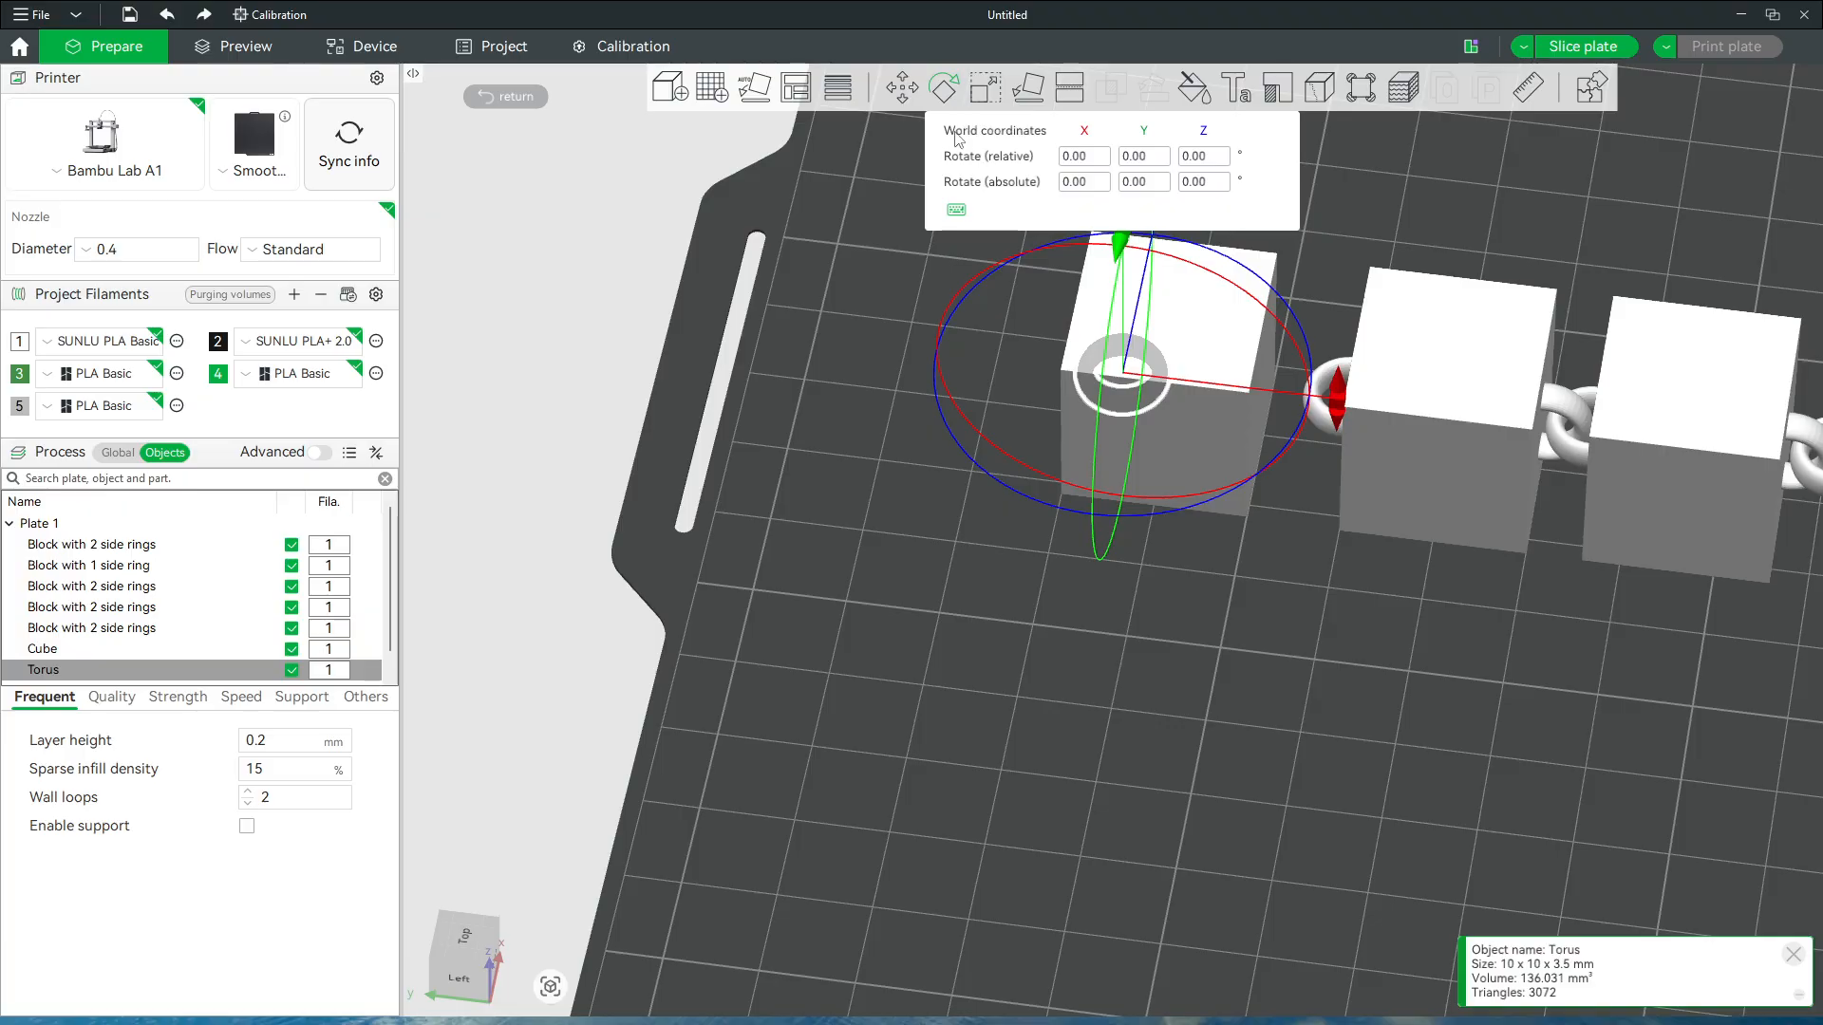
drag(1053, 851, 1154, 805)
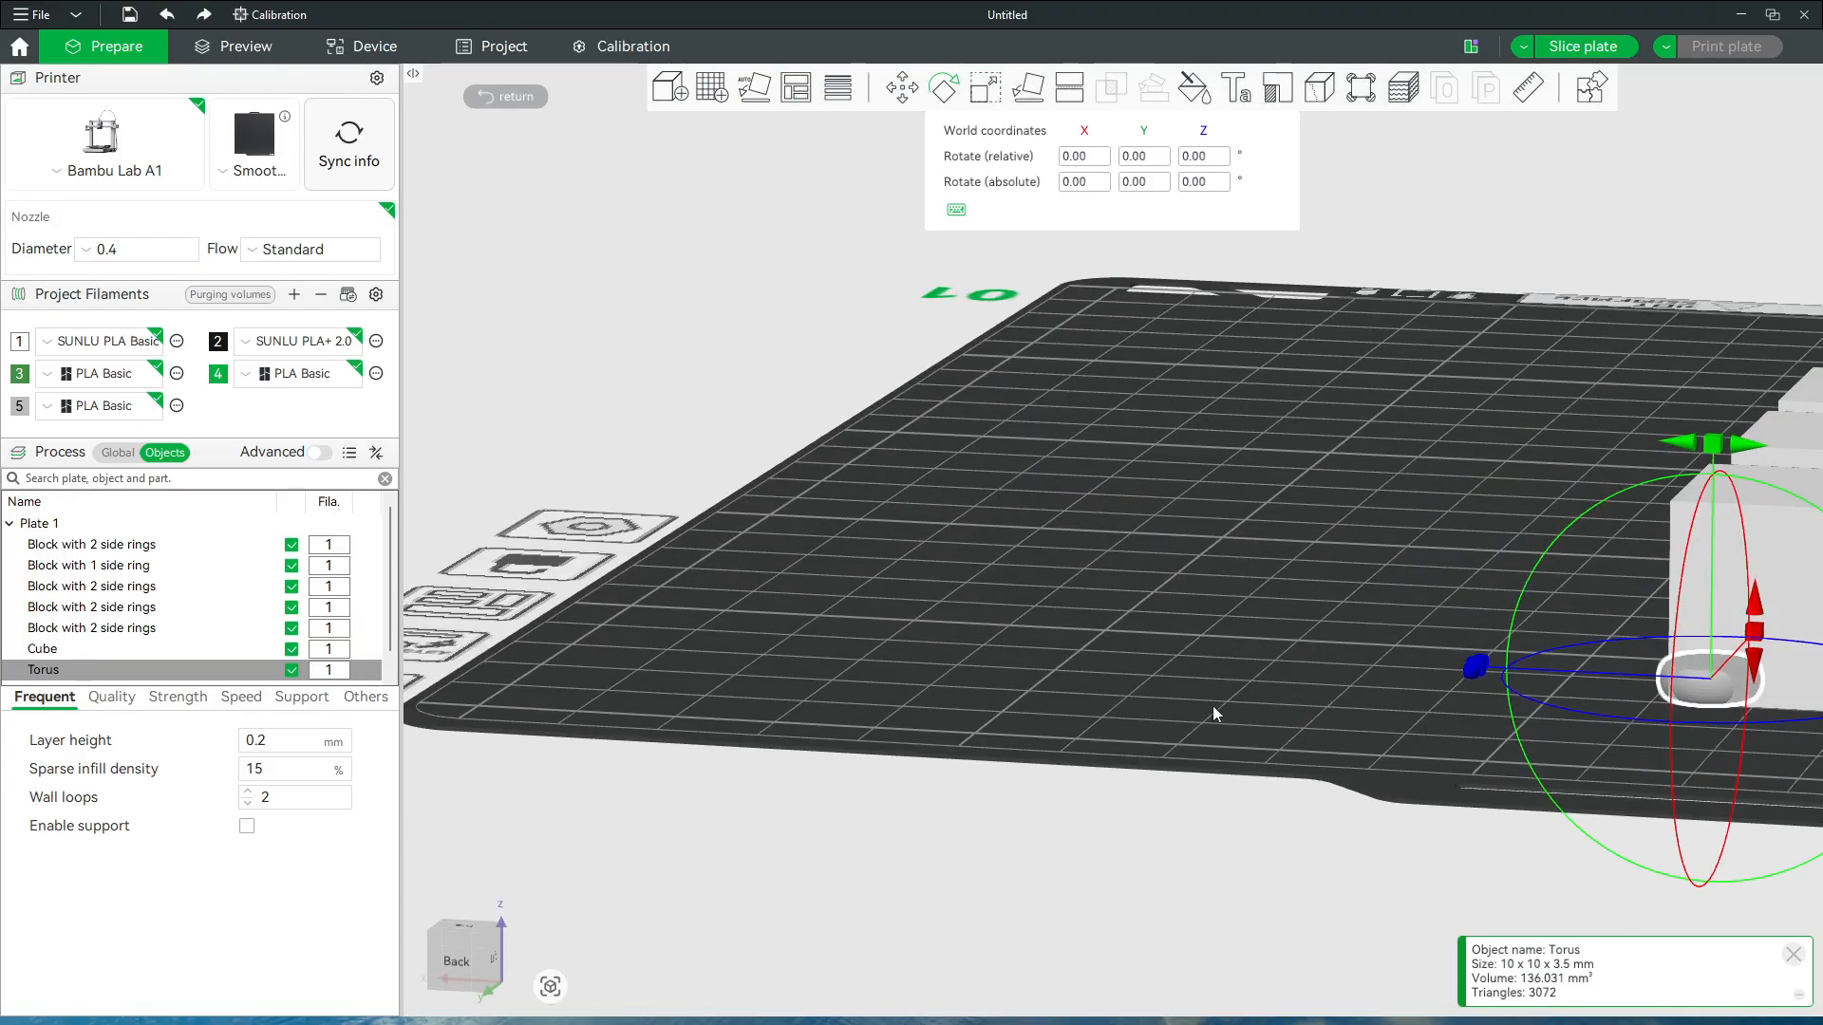
drag(1718, 474, 1785, 712)
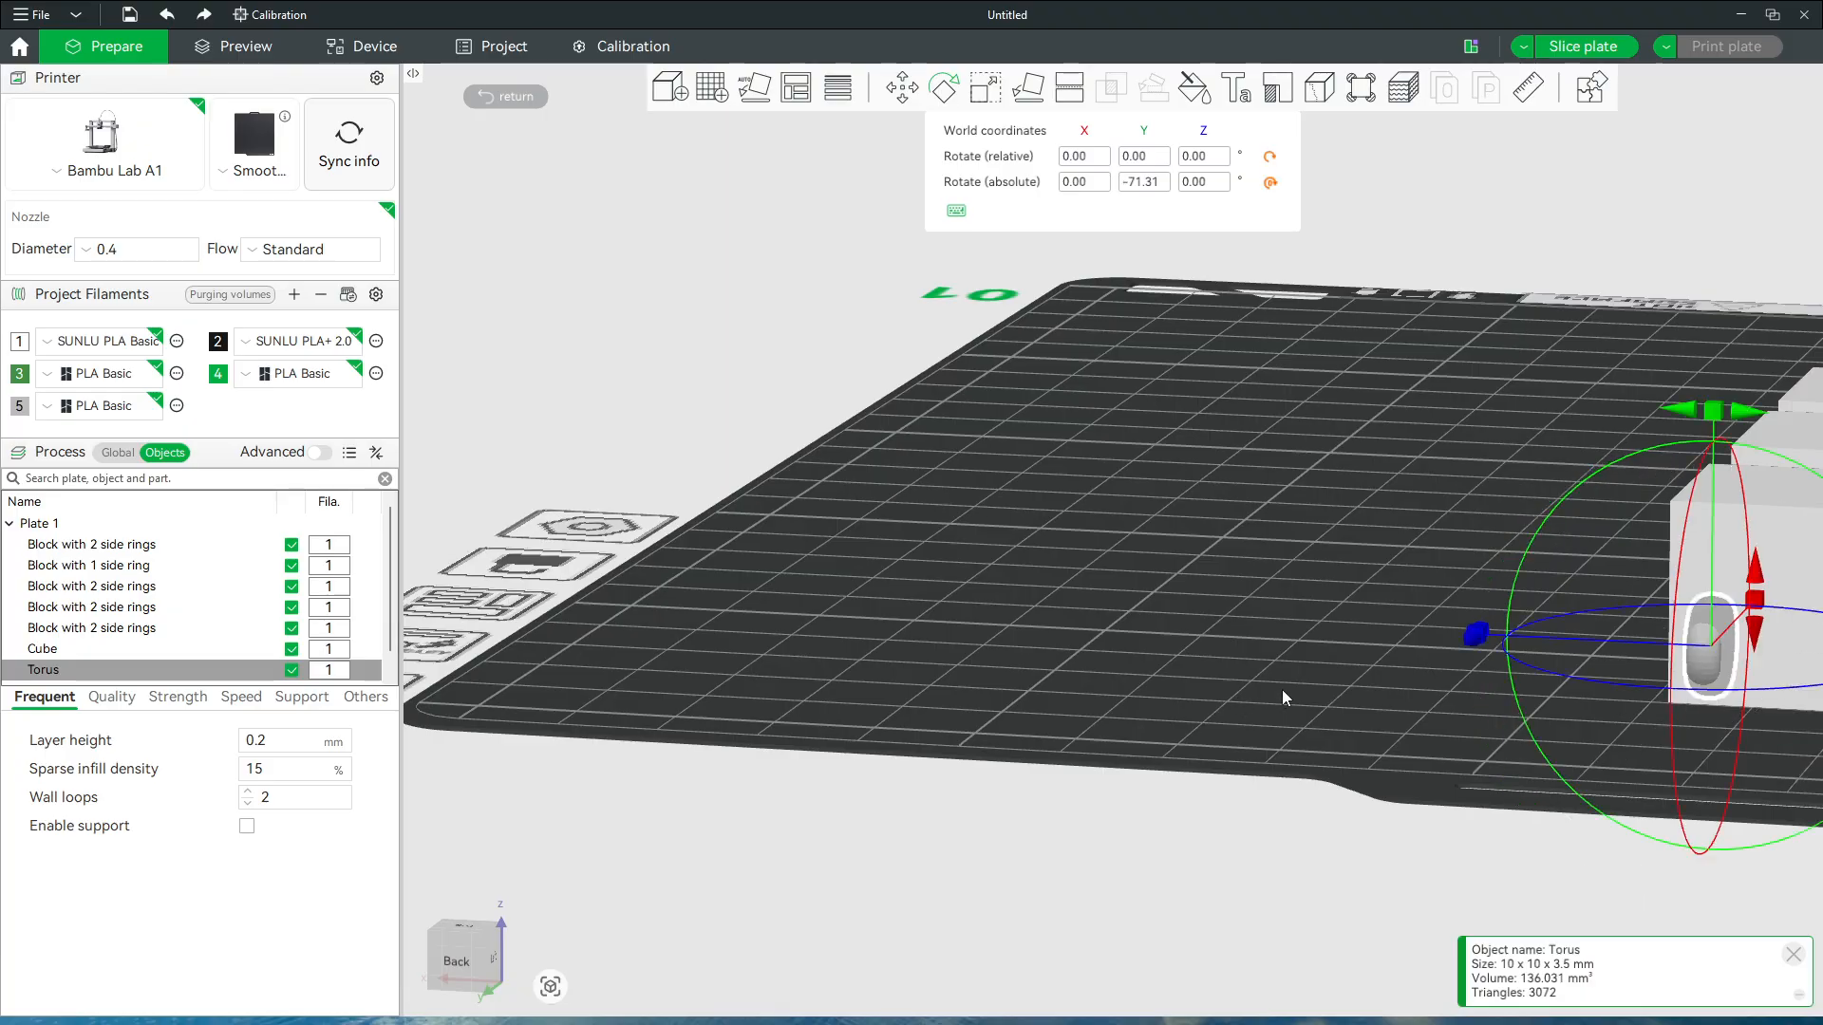
click(482, 97)
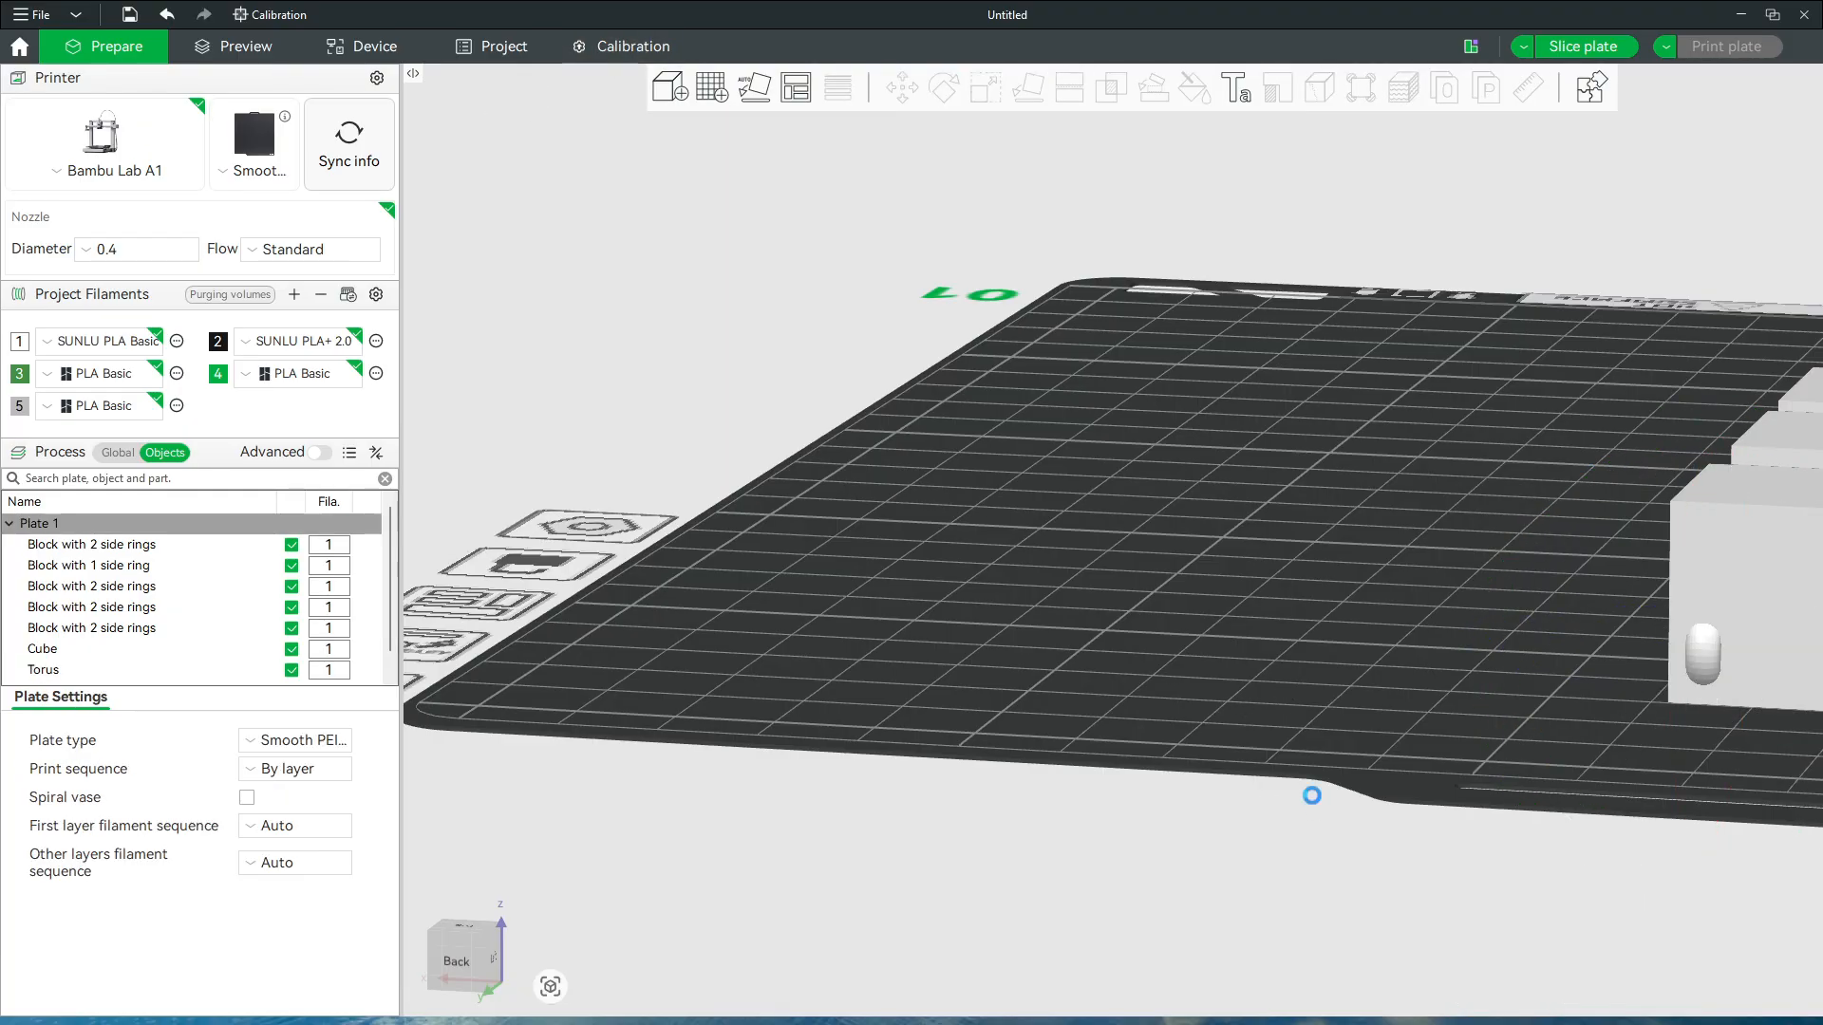
drag(1307, 793, 1270, 732)
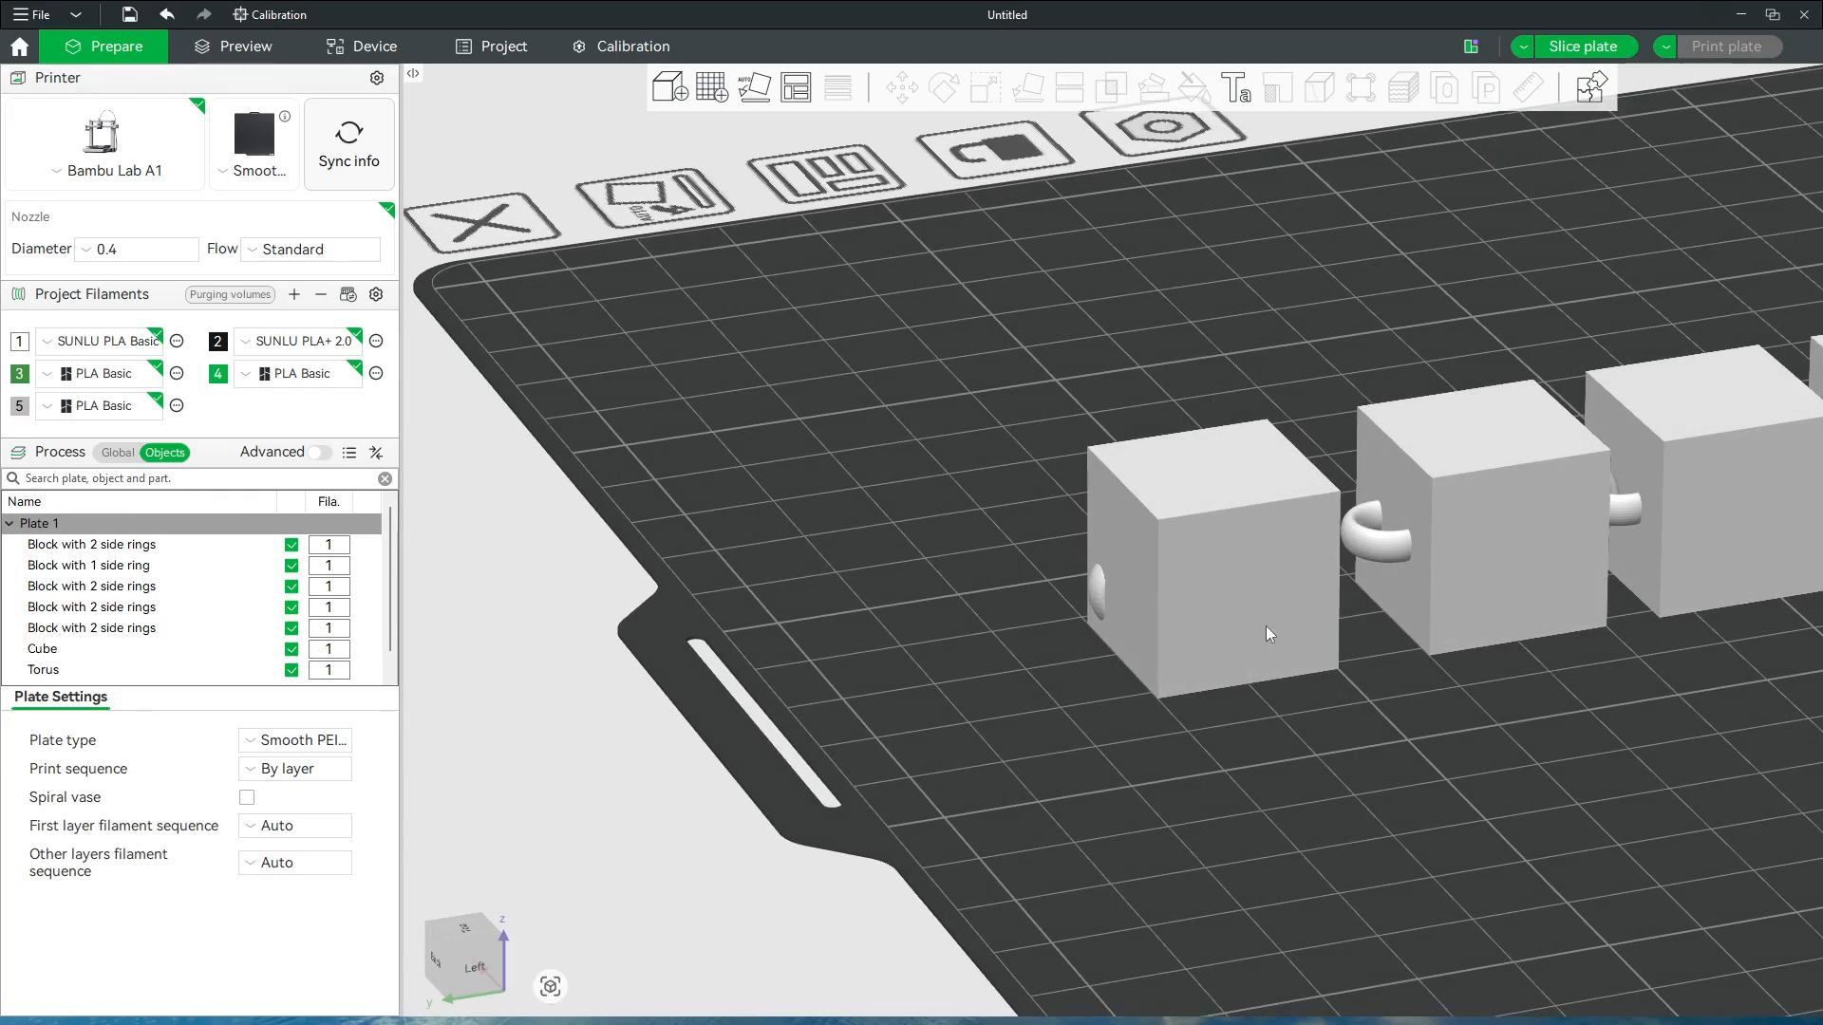
Align the new cube and its torus to a common left-right center in X
click(1094, 591)
ctrl+click(1201, 602)
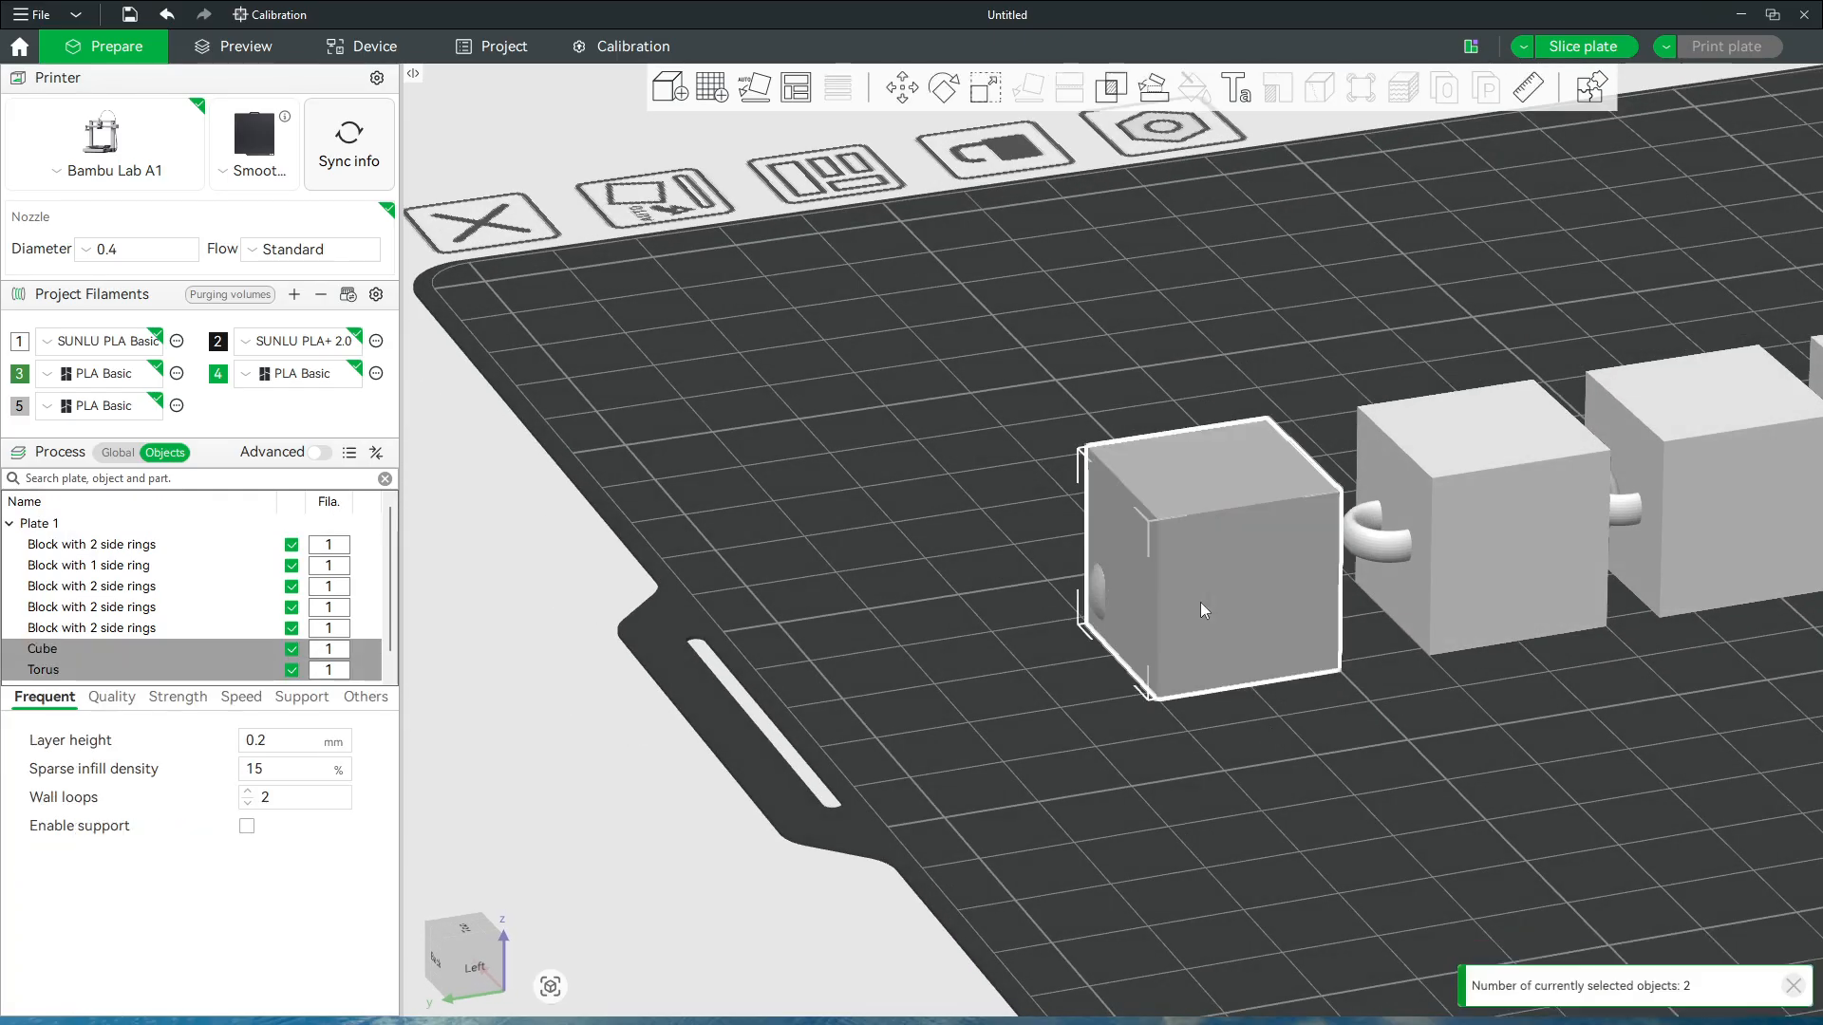
right_click(1200, 602)
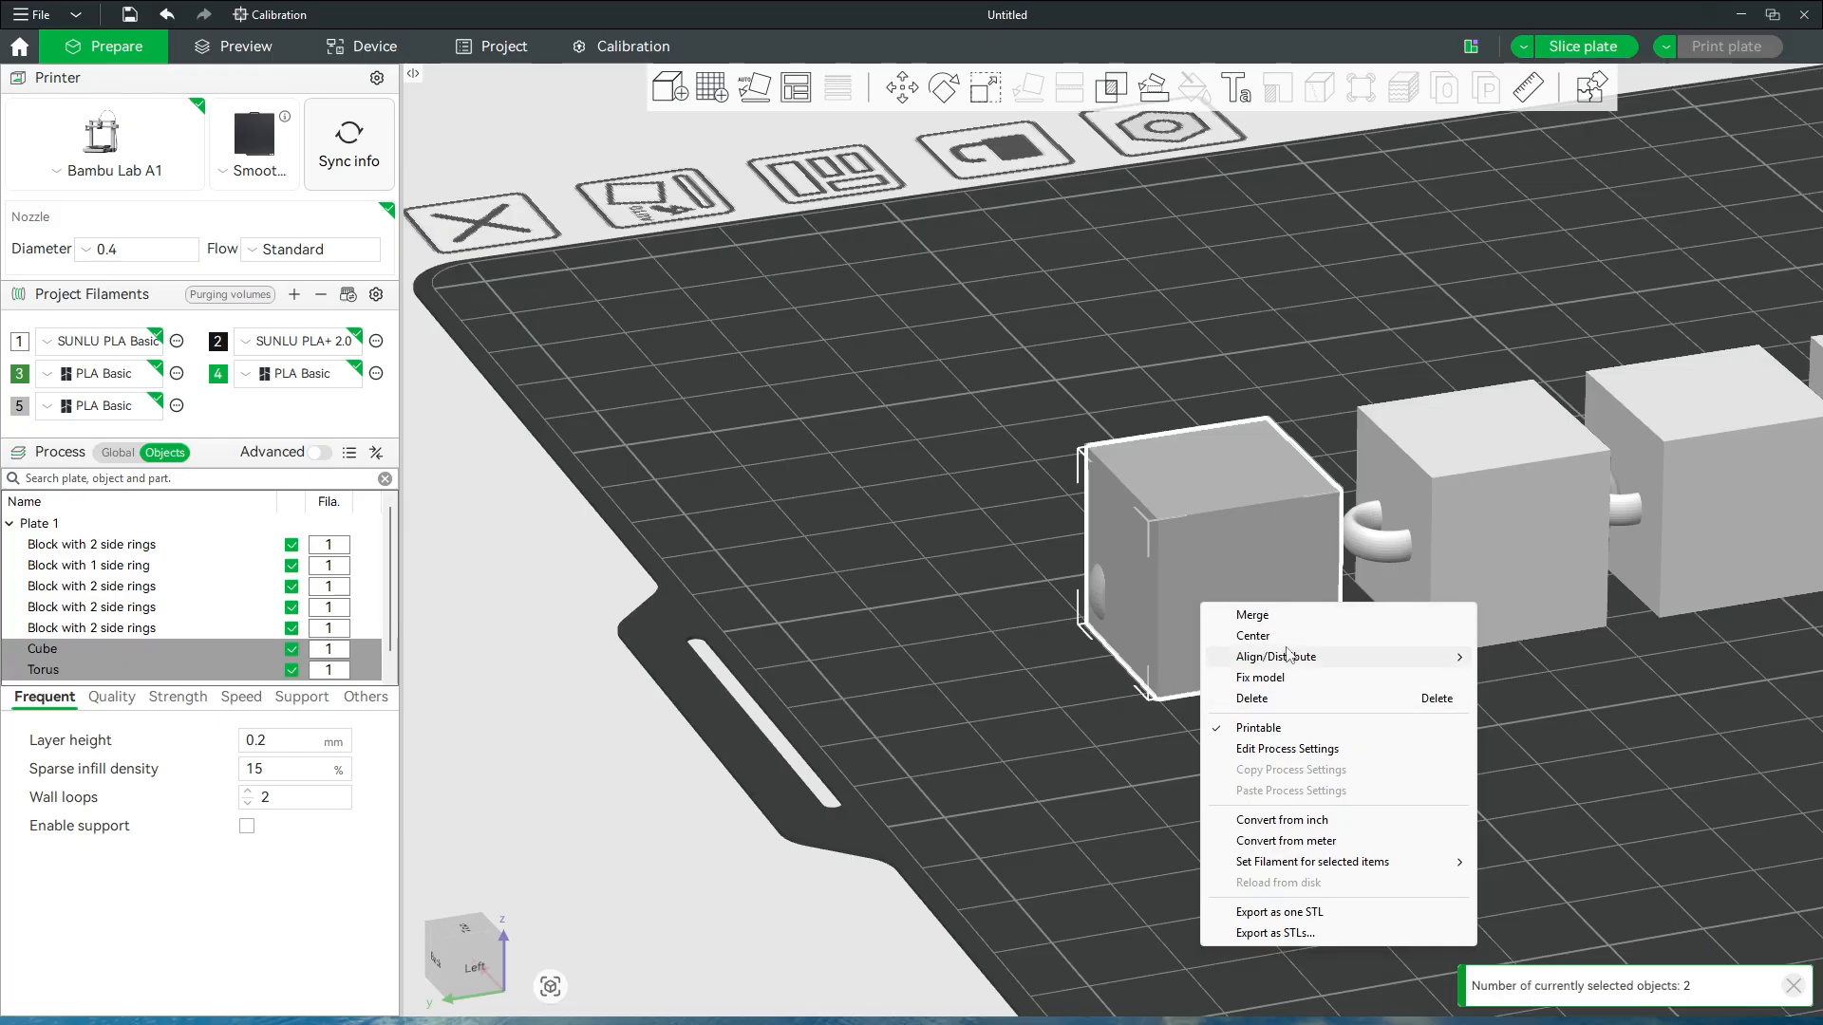
mouse_move(1292, 660)
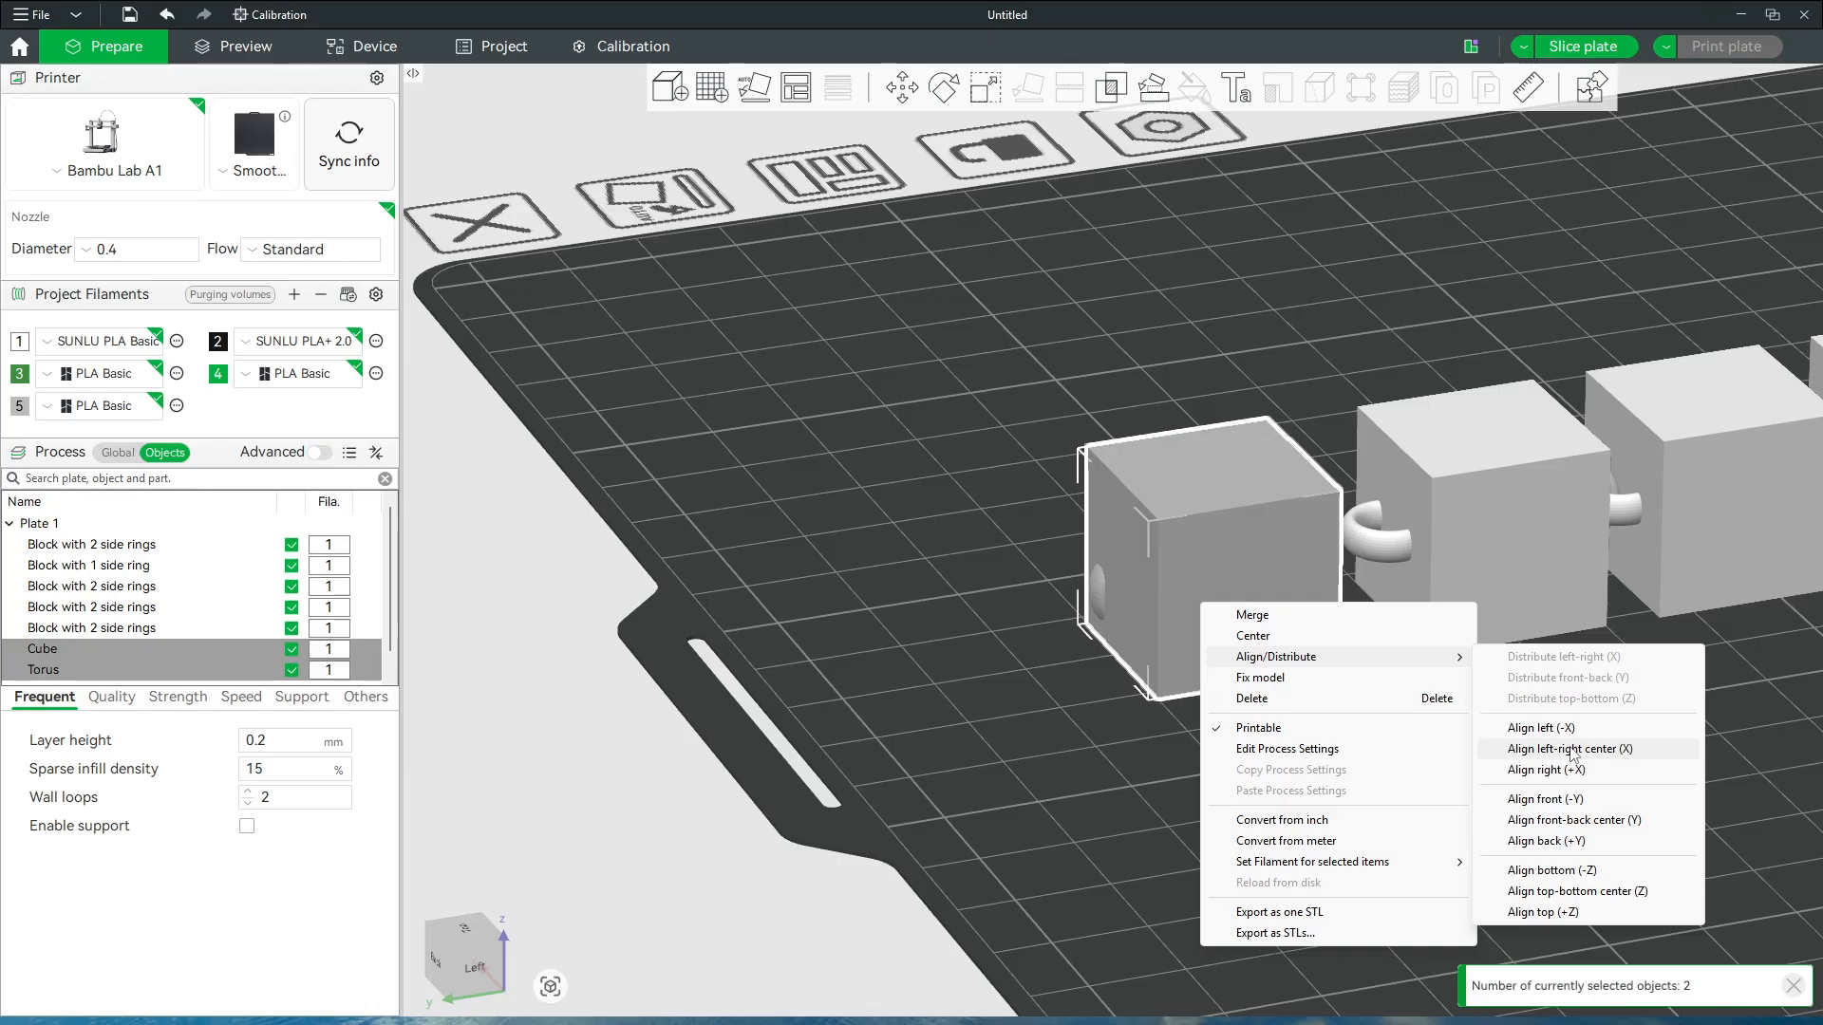
click(1572, 749)
Merge the selected cube and torus into a single assembly object
drag(1375, 869, 1212, 741)
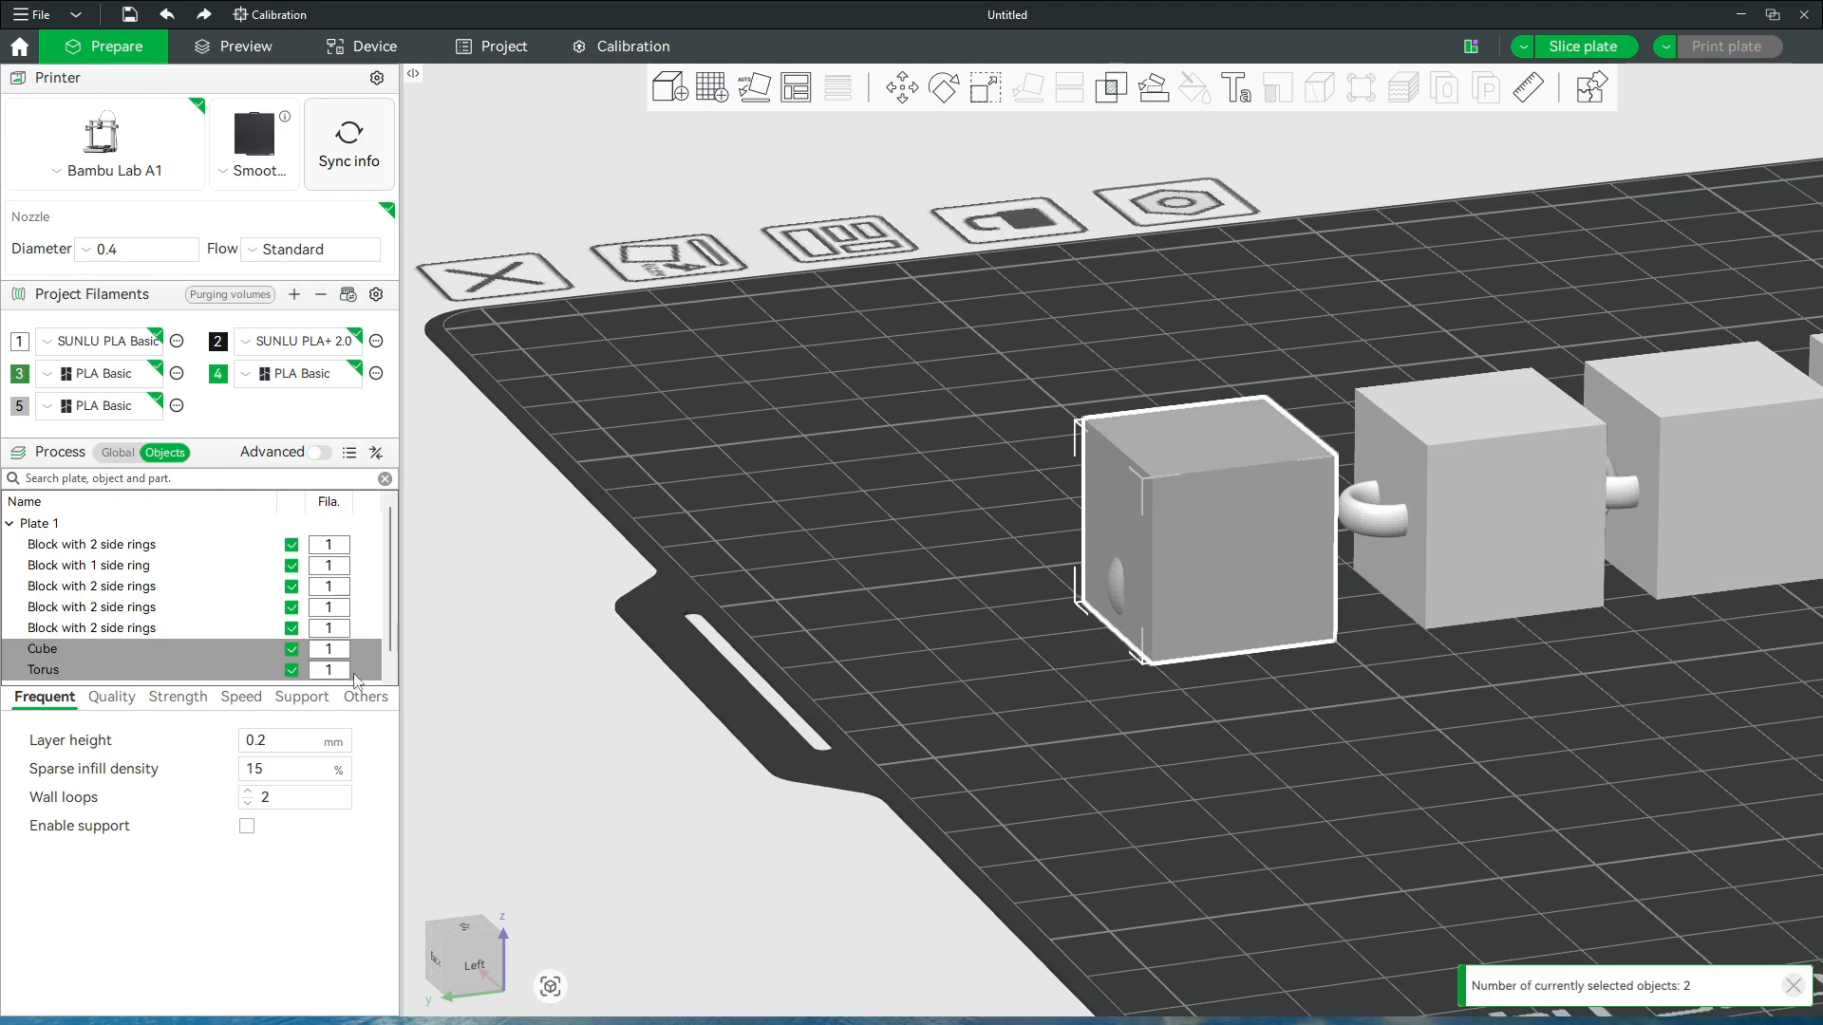
right_click(50, 648)
click(90, 661)
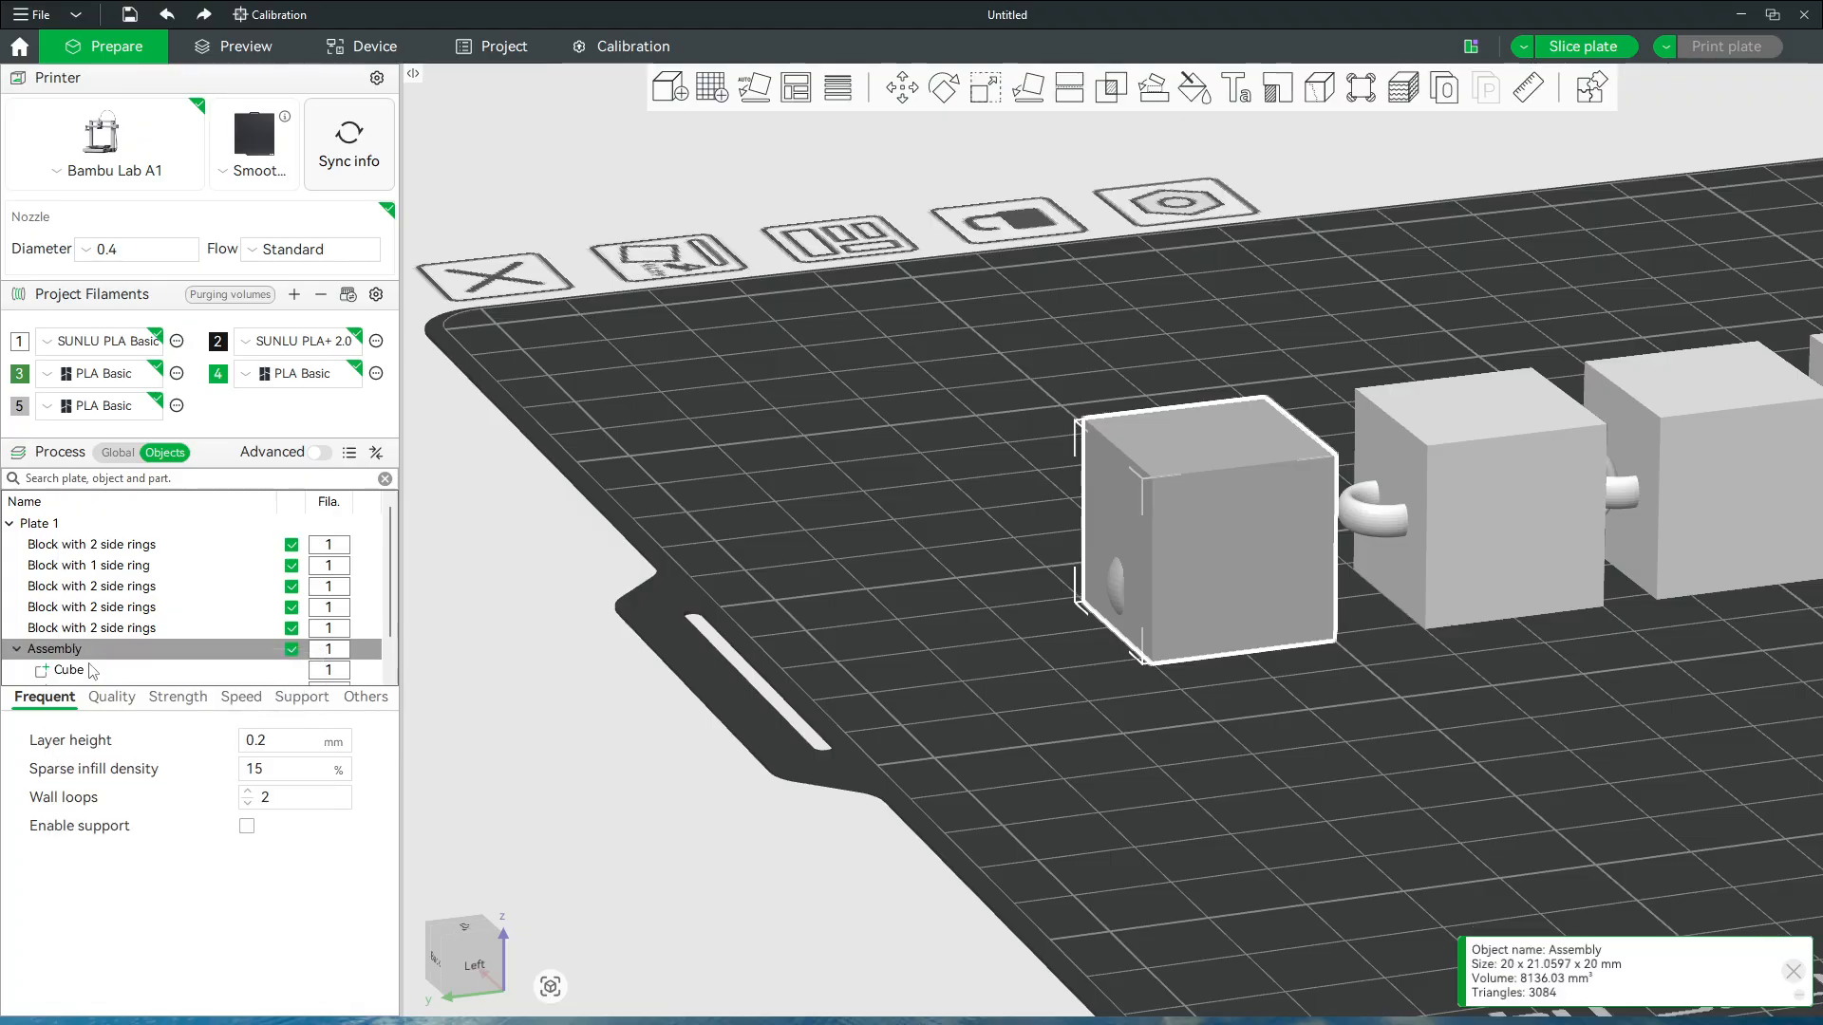
Try the Center command on the torus part of the new assembly
click(93, 653)
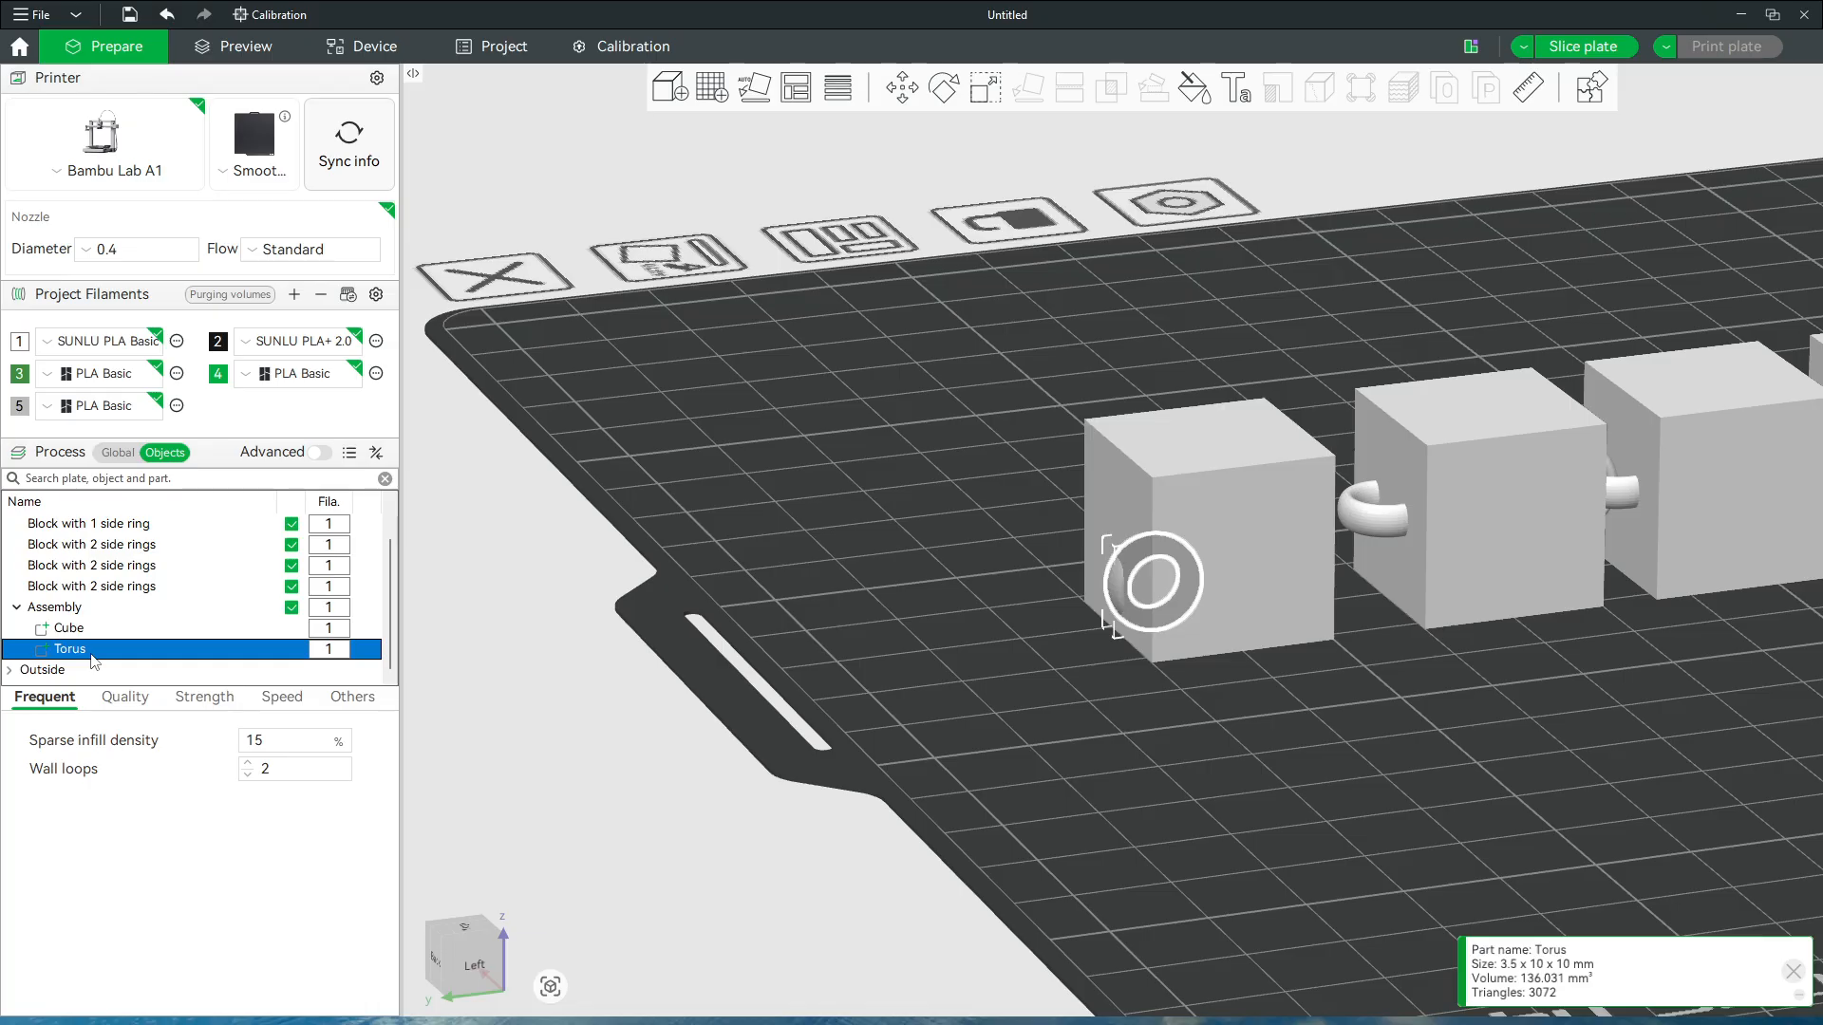
right_click(173, 655)
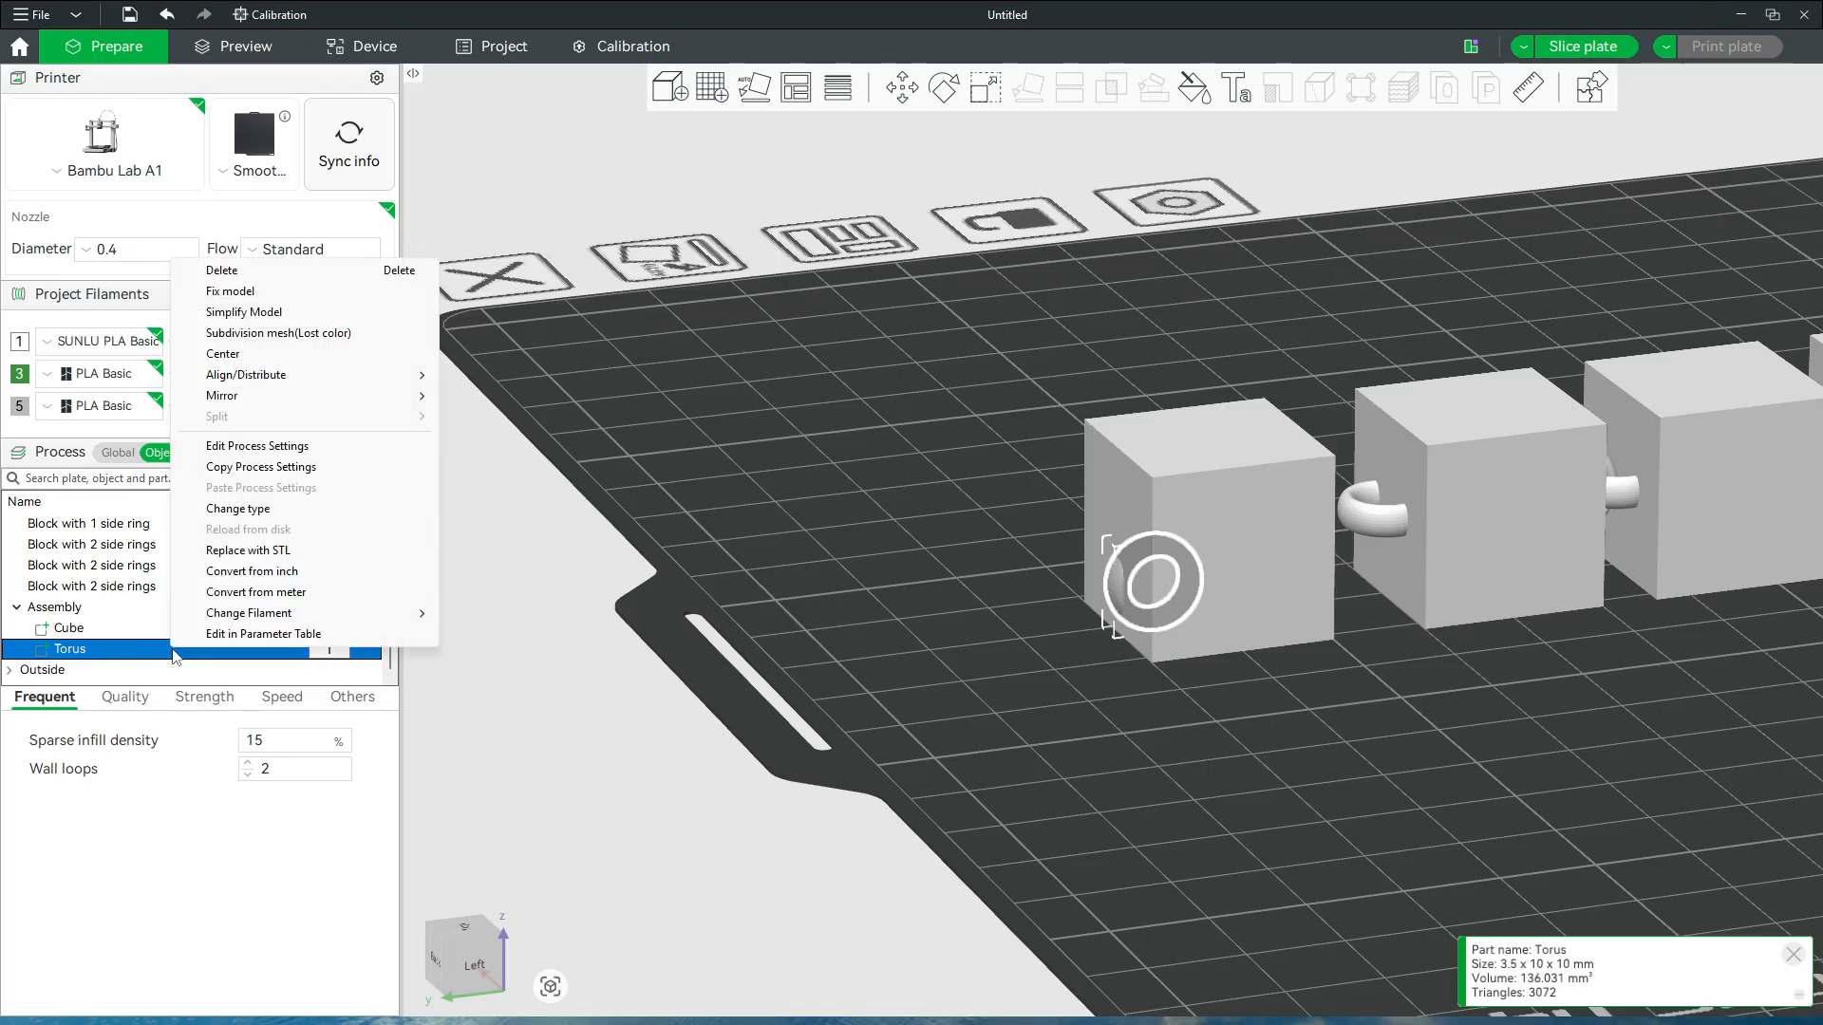
click(250, 365)
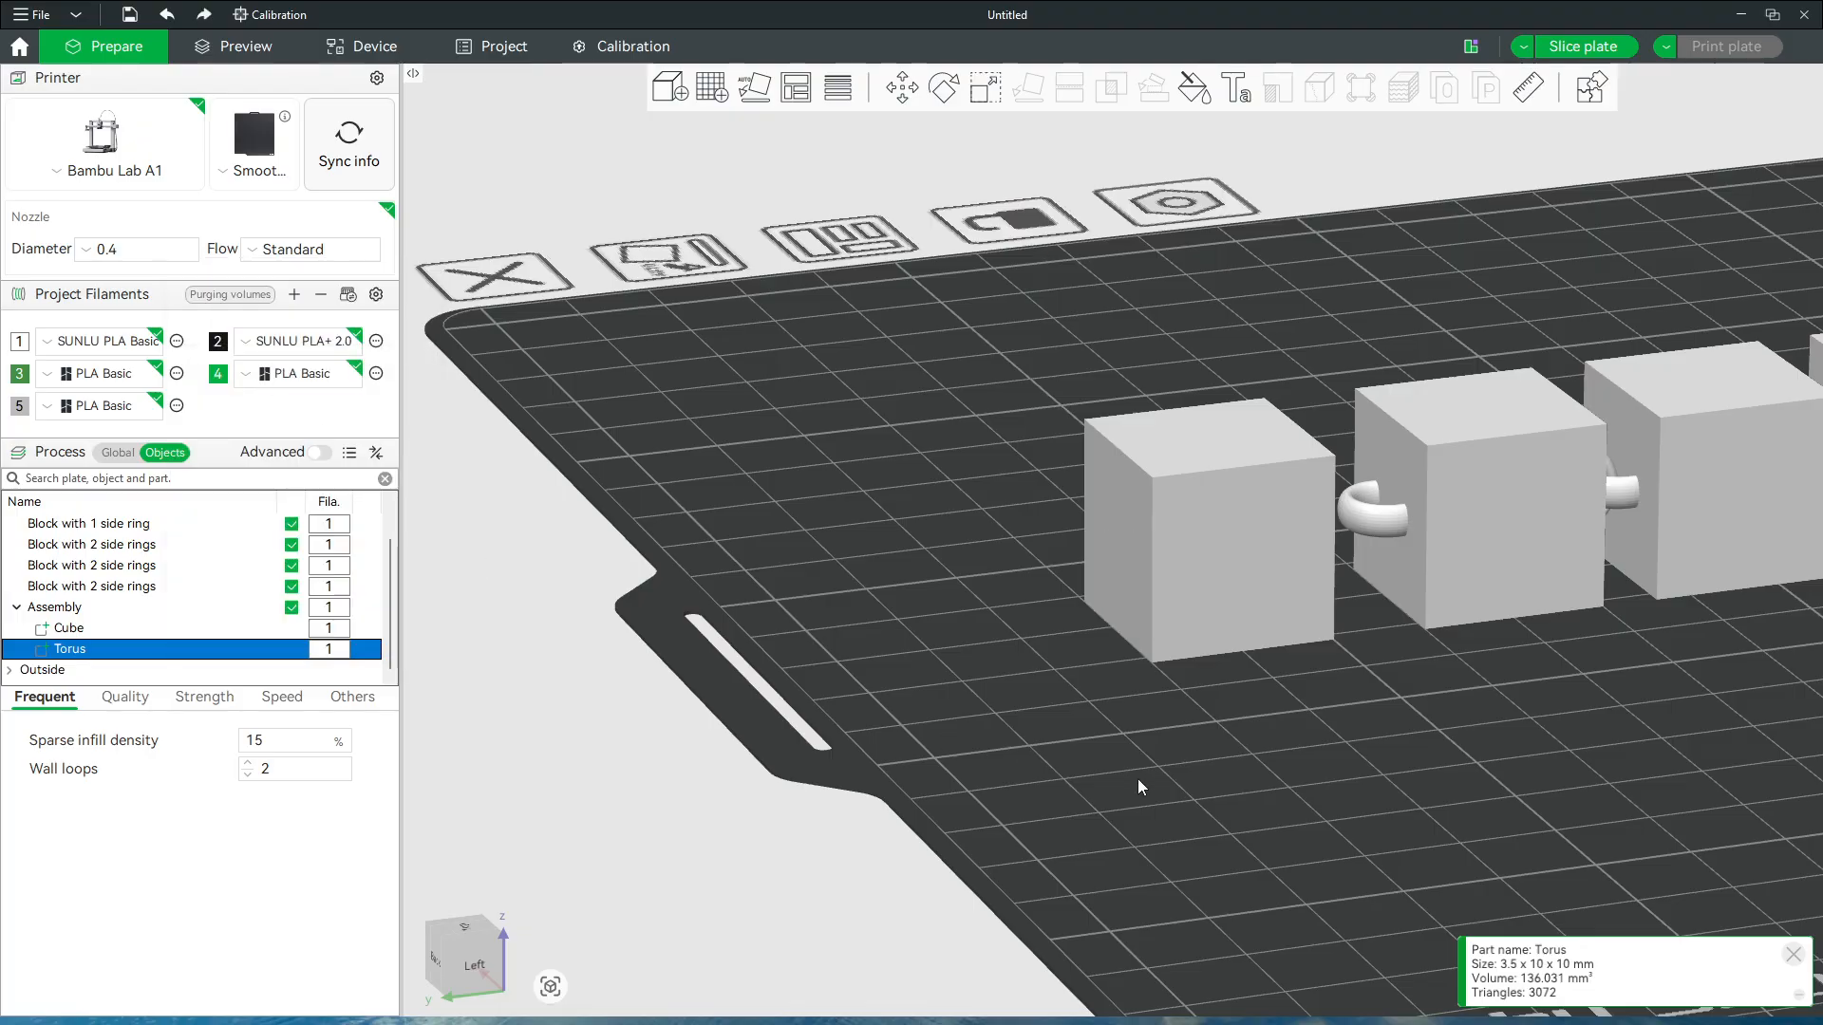
click(1169, 816)
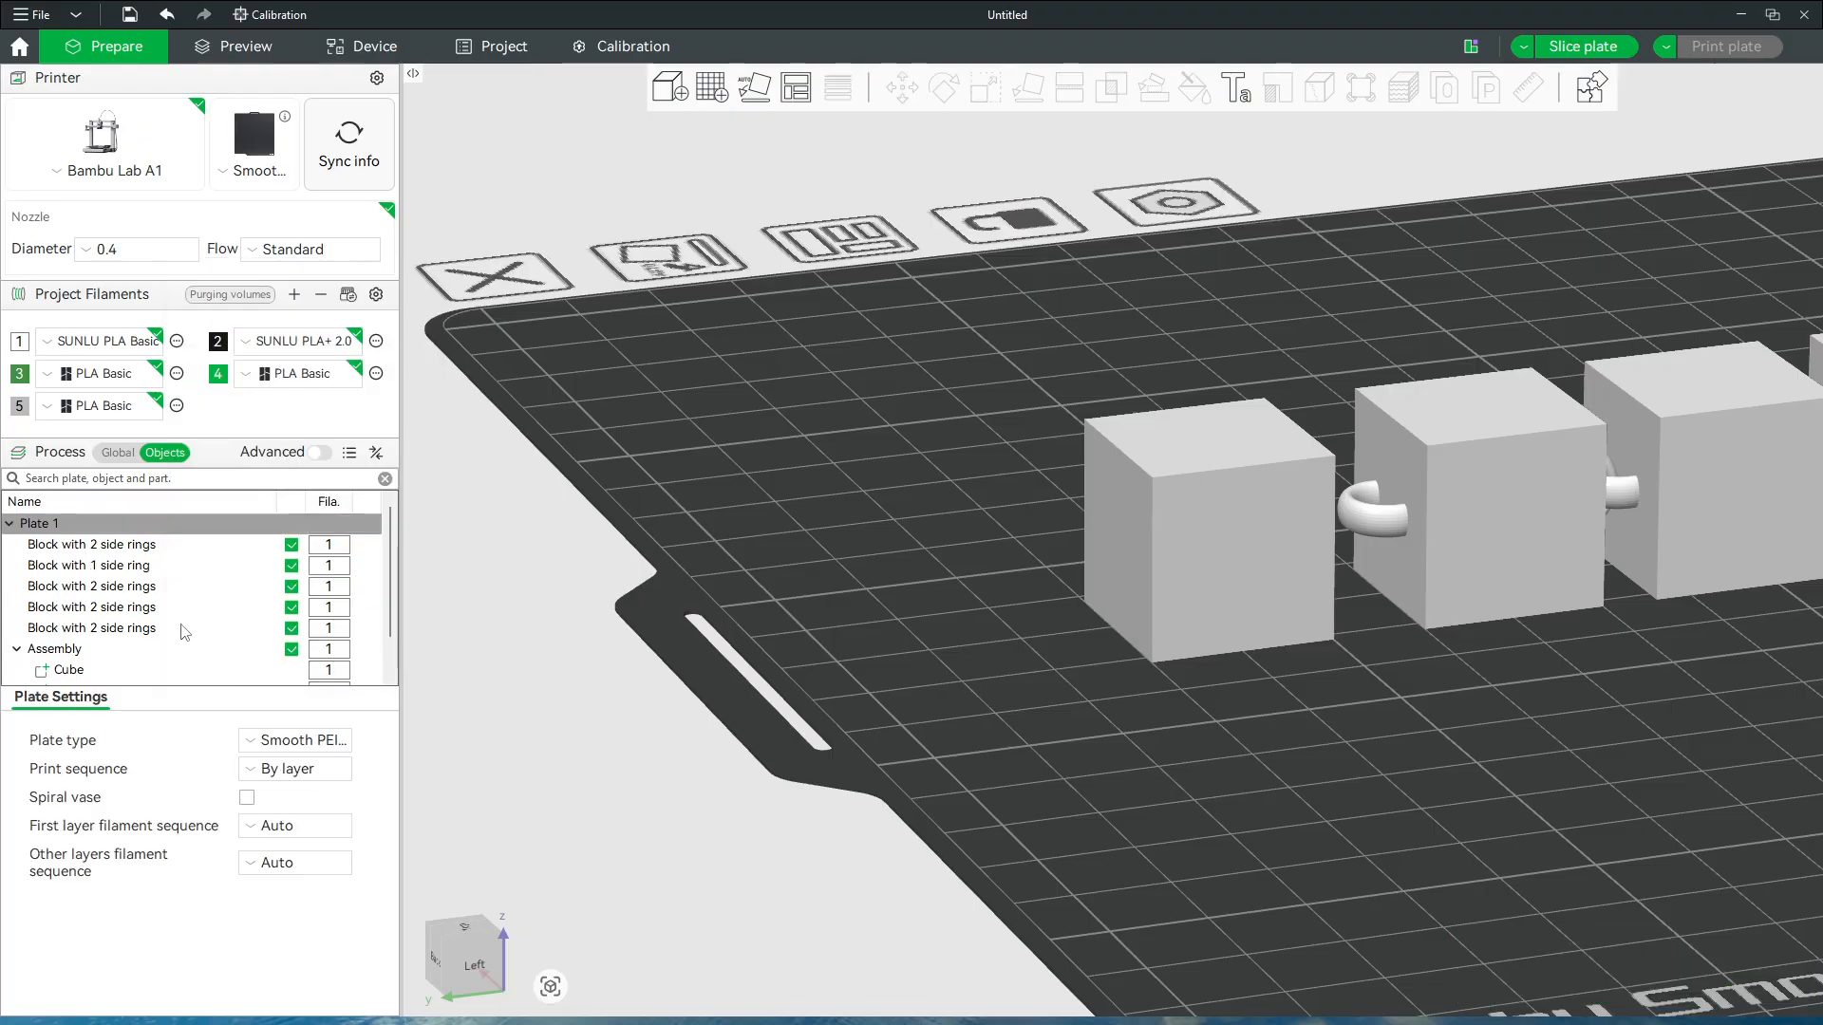
Try to align the assembly's cube and torus parts to their top-bottom center in Z
scroll(142, 631, down, 1)
click(66, 630)
shift+click(76, 653)
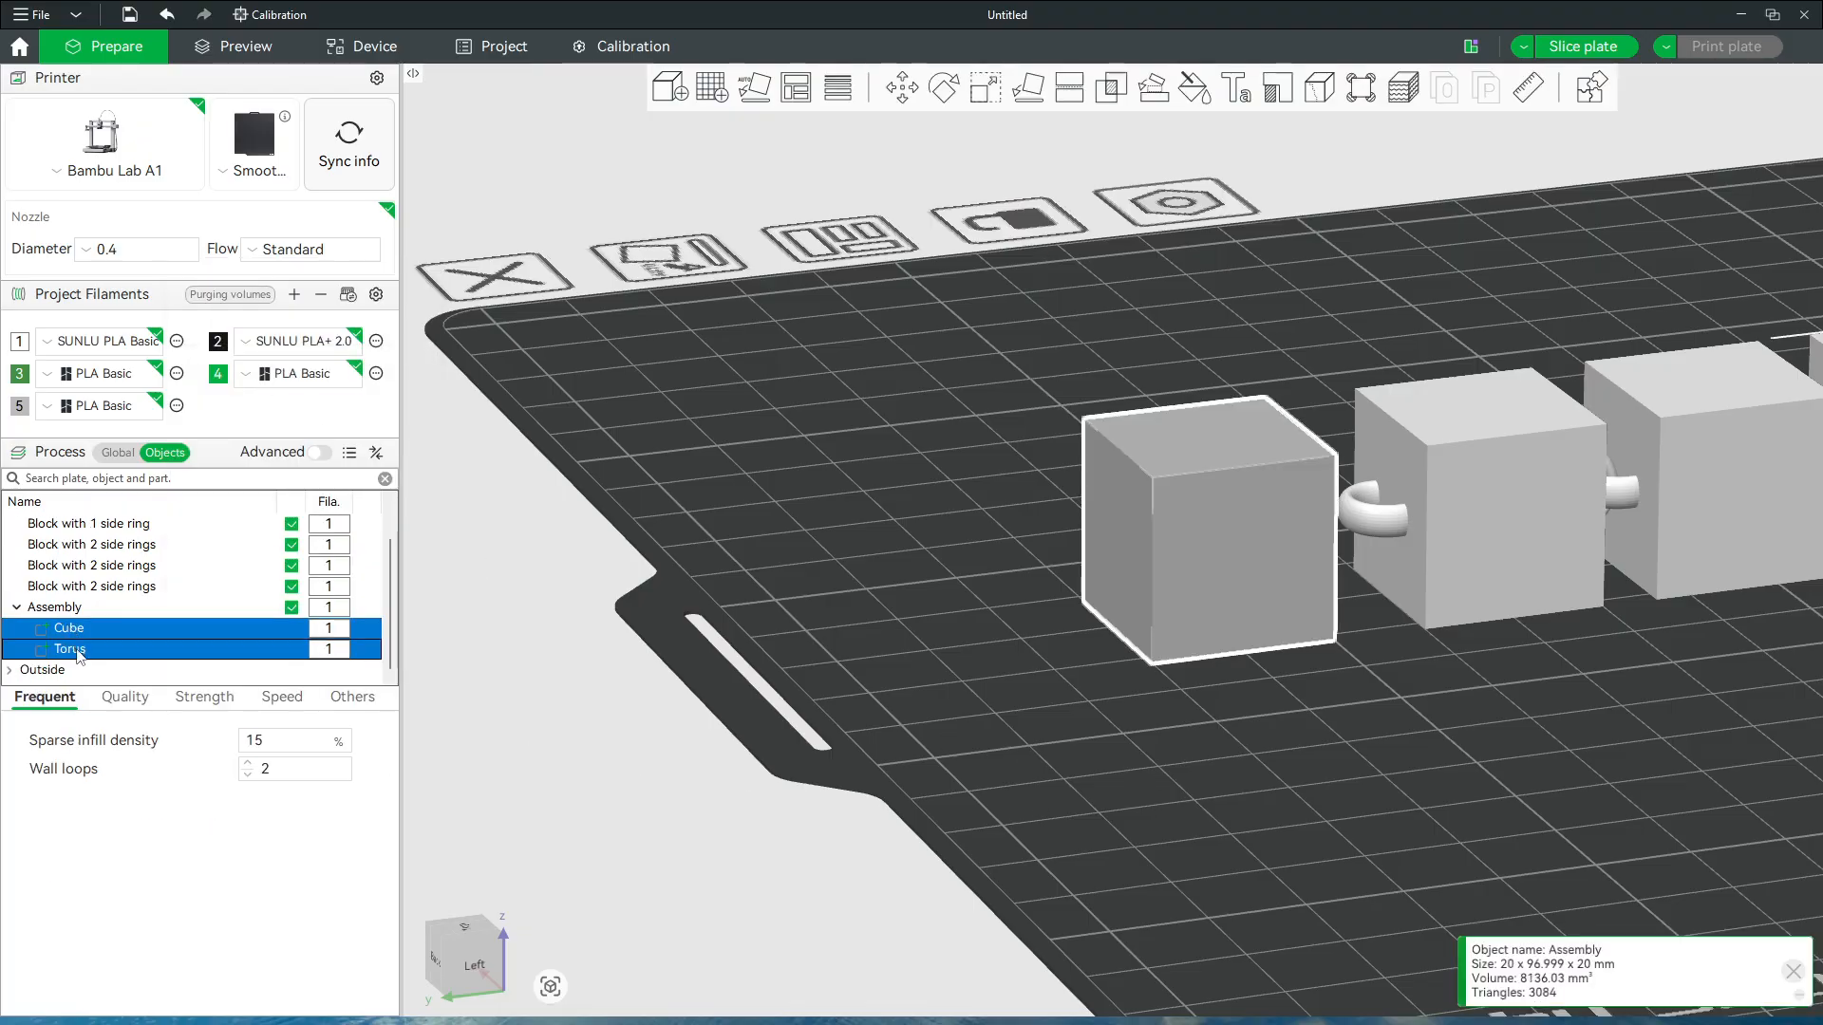
right_click(82, 658)
mouse_move(190, 685)
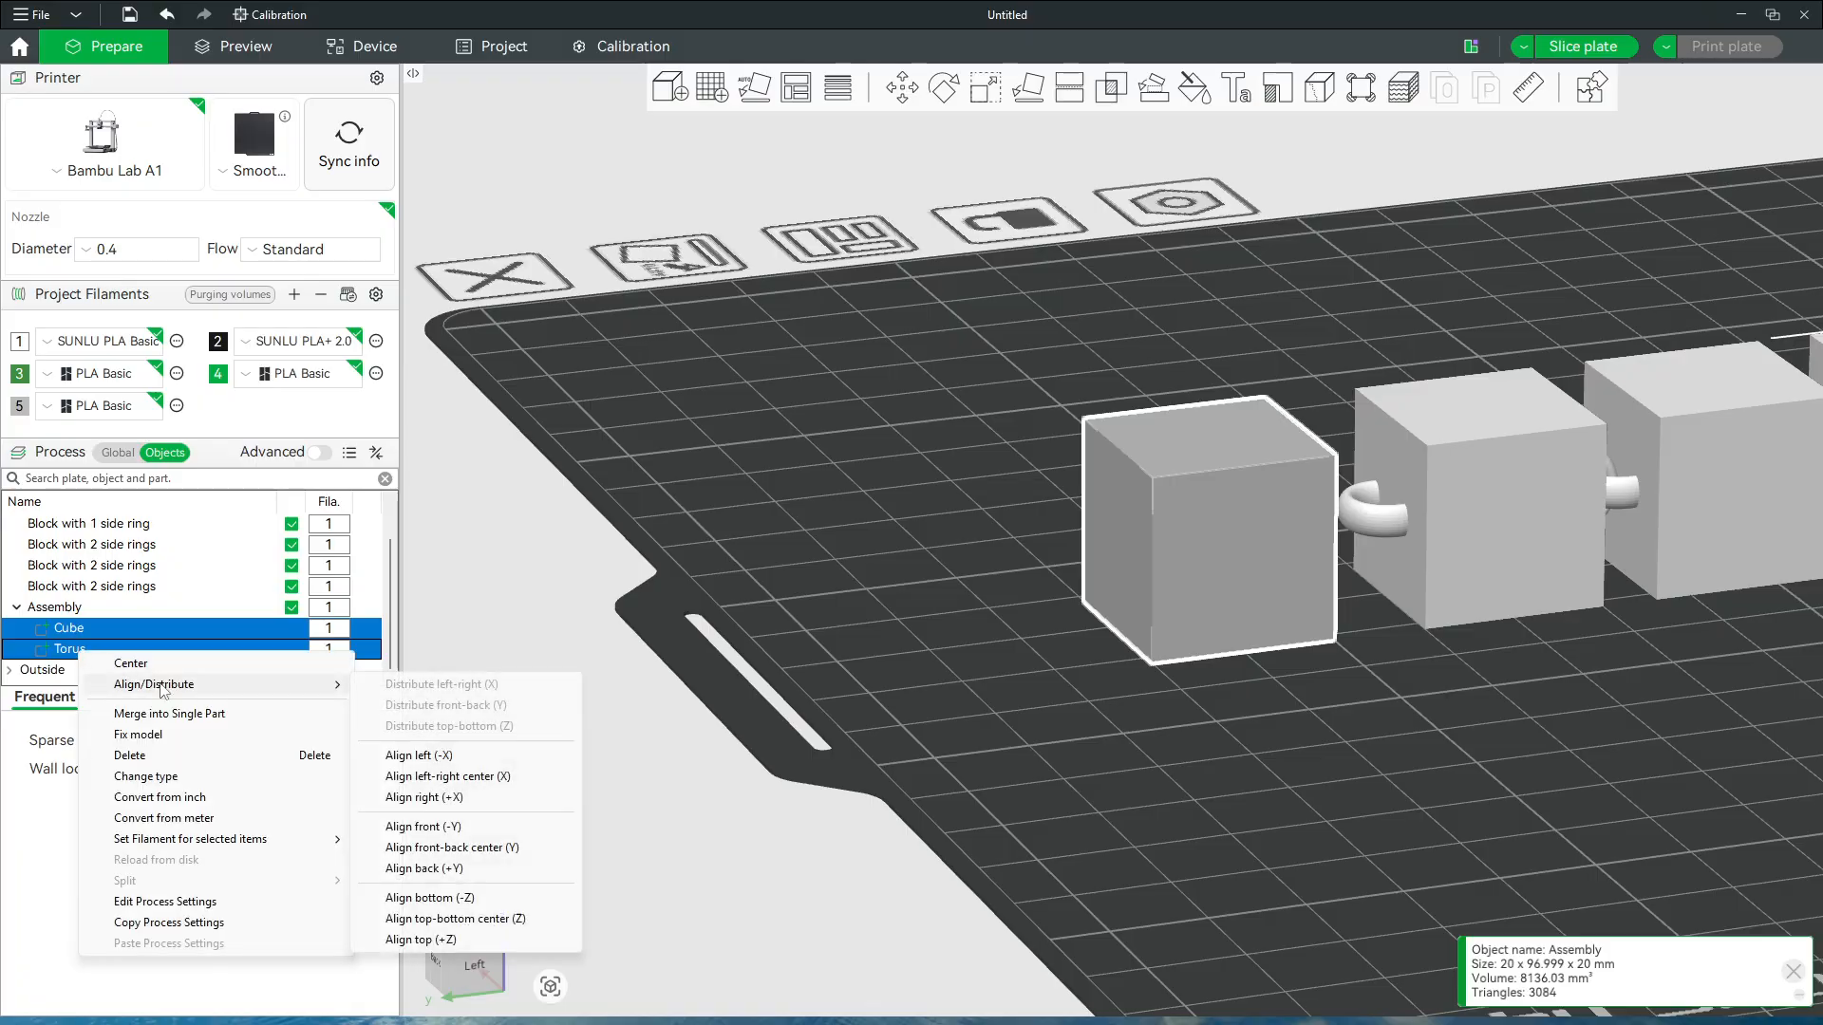
click(491, 921)
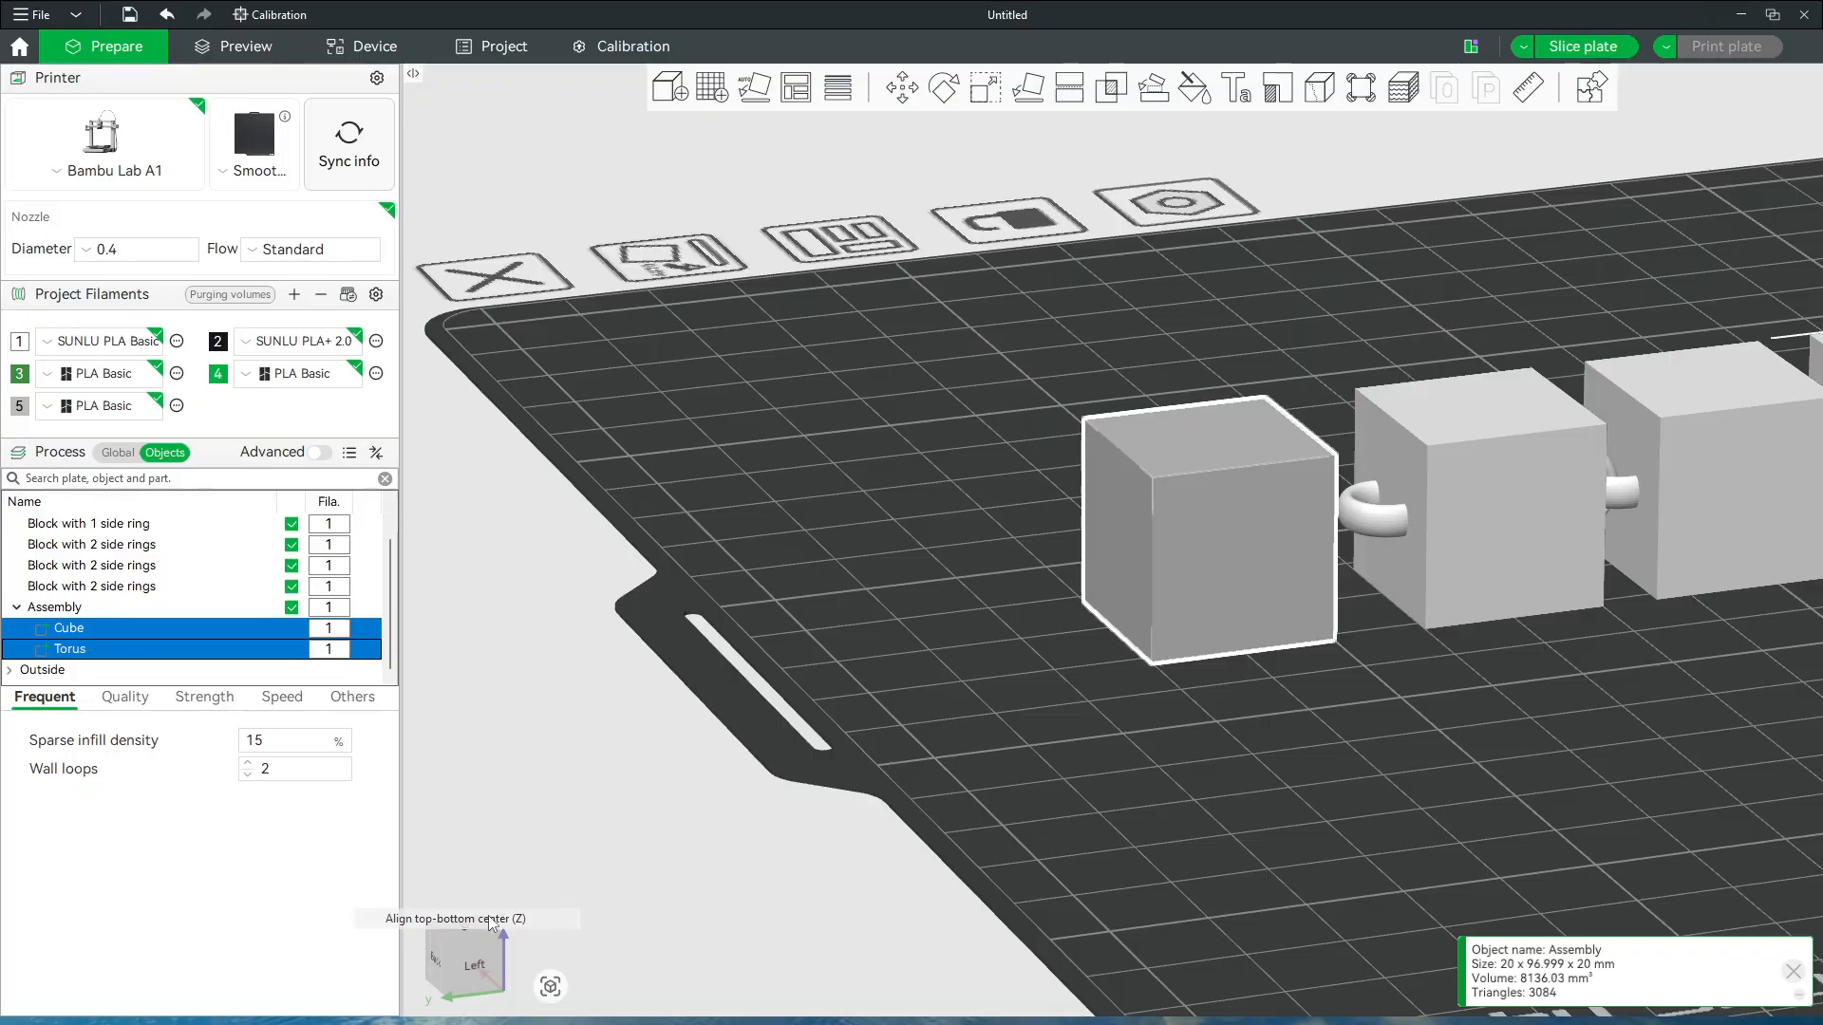
double_click(105, 654)
drag(951, 751, 944, 757)
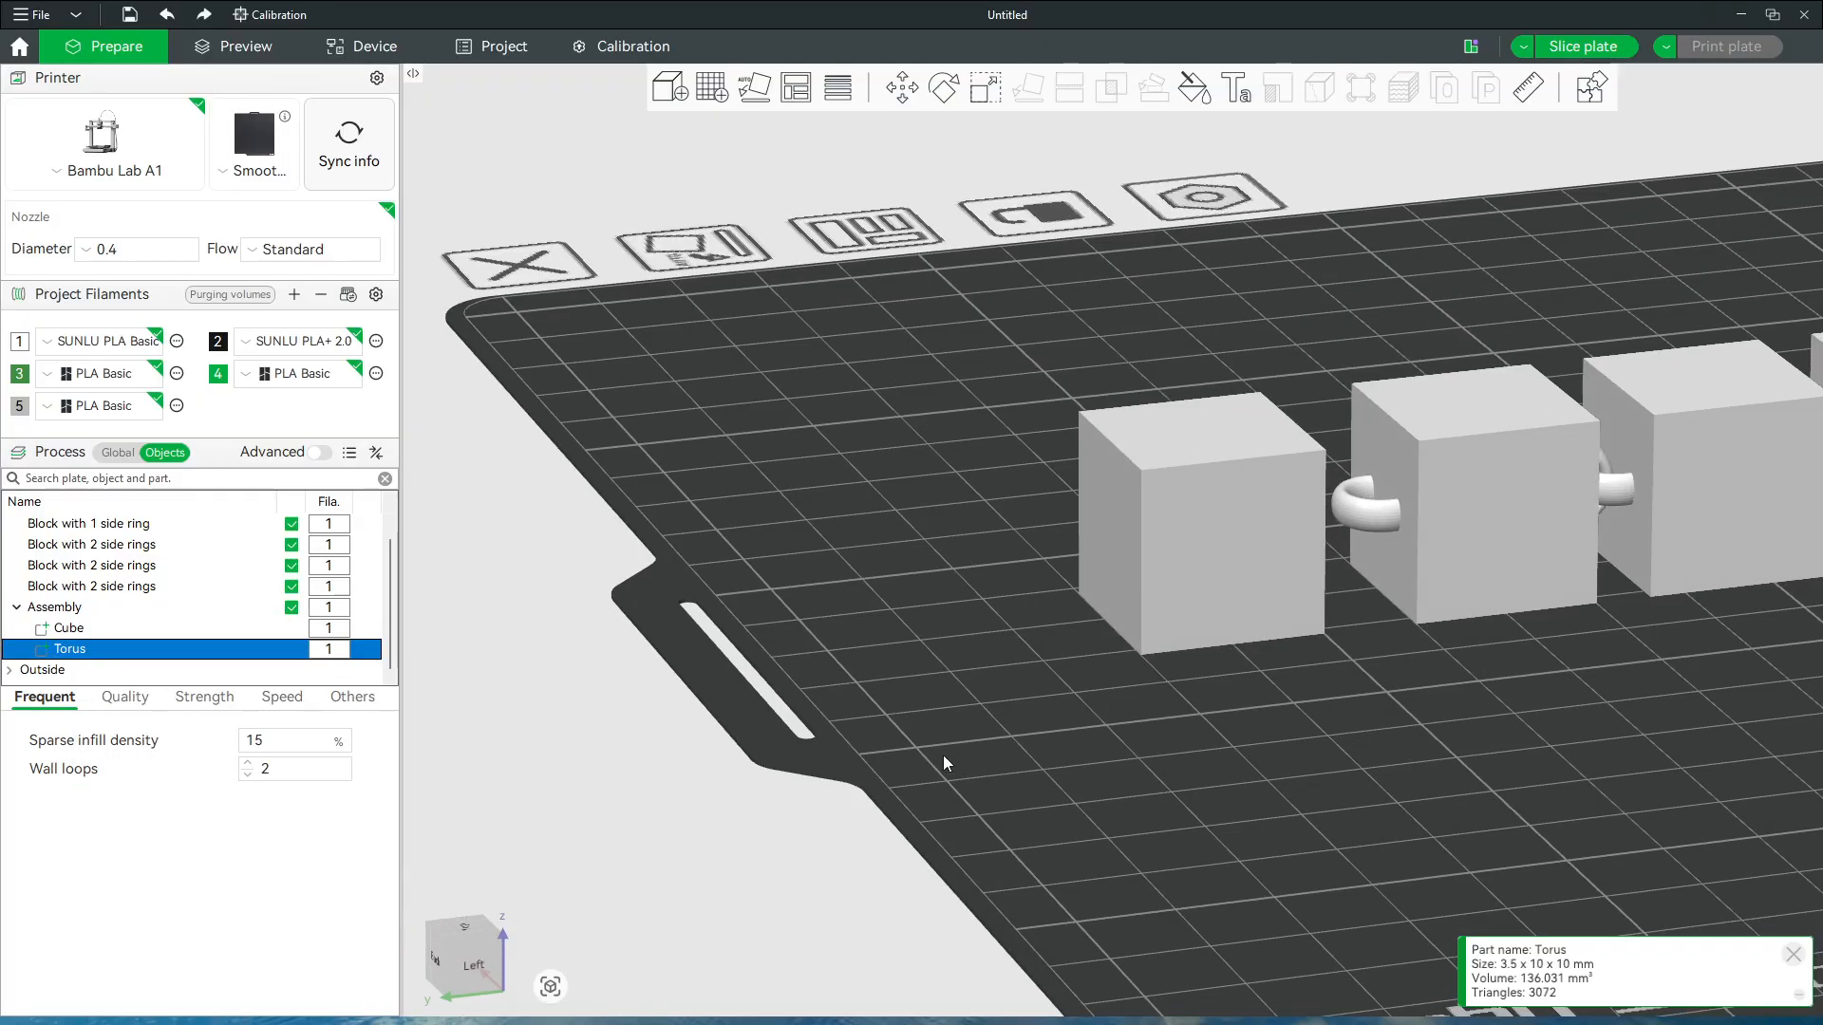
drag(1120, 729, 982, 719)
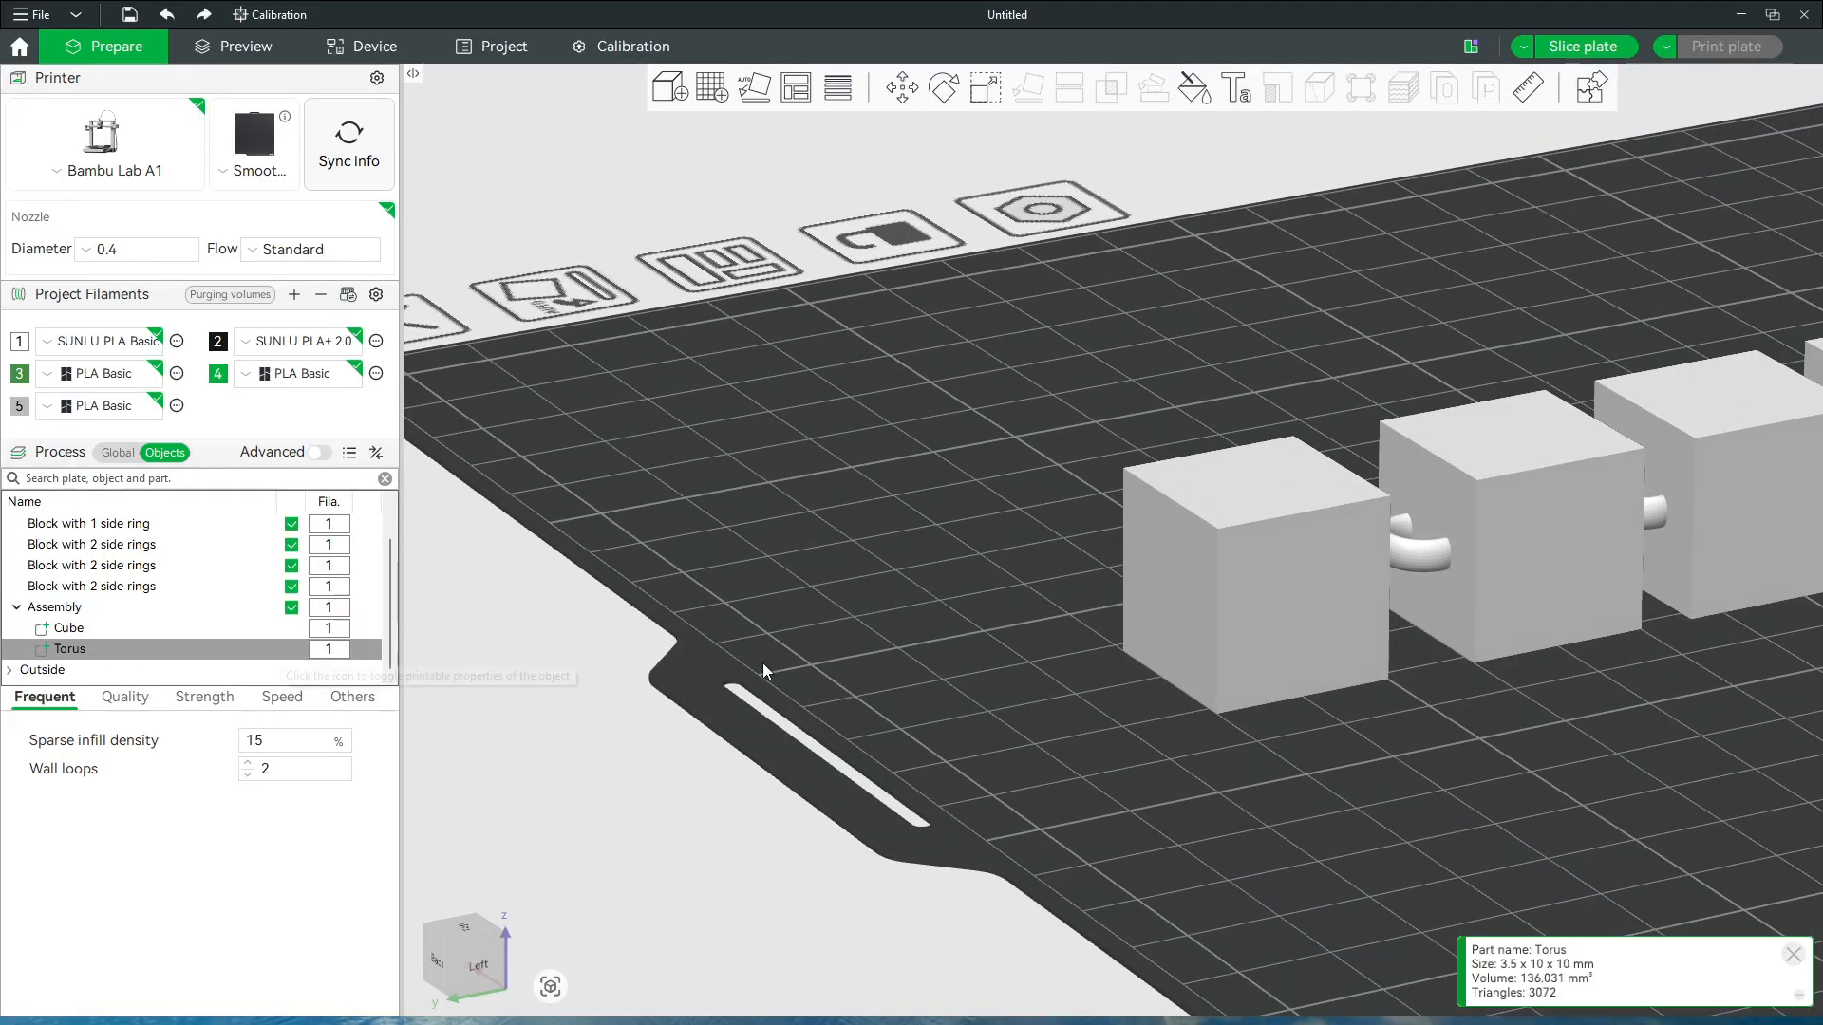
Check the torus's position with the Move tool, then undo its Z alignment and centering
click(902, 88)
drag(1086, 717, 1086, 772)
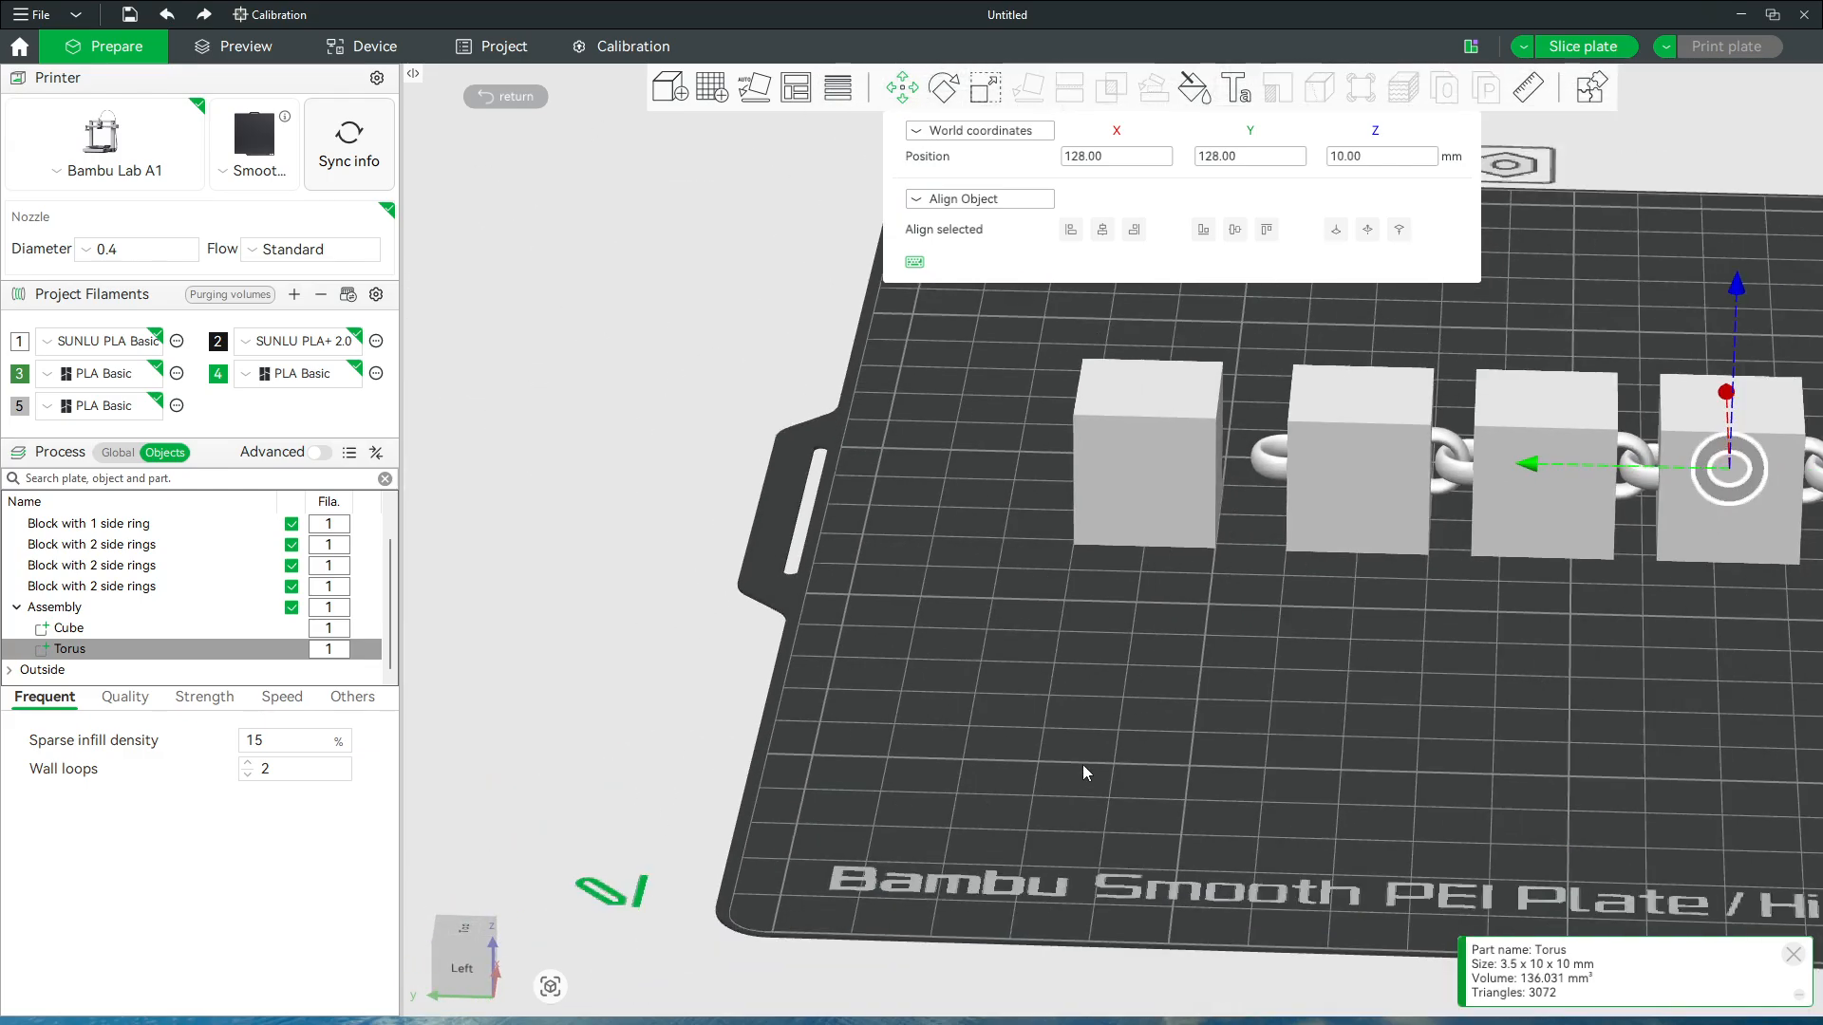
right_drag(1094, 758, 1102, 773)
right_drag(1366, 746, 1071, 768)
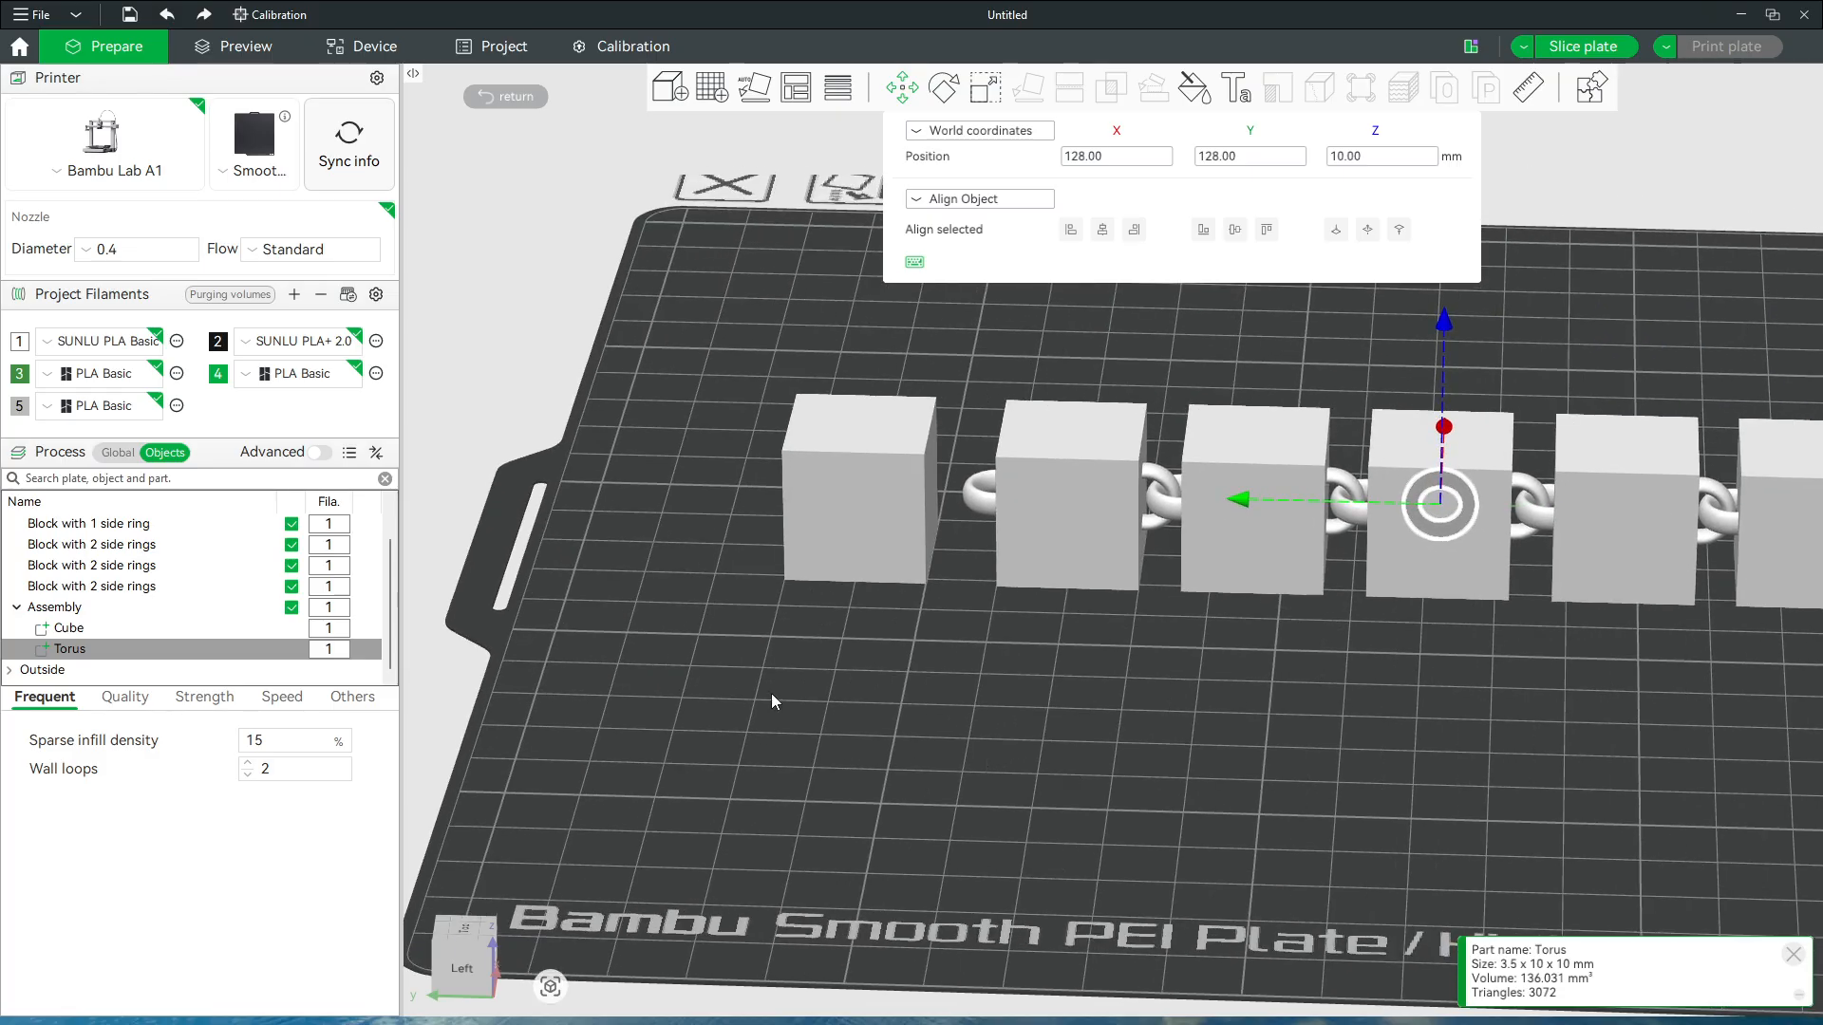
key(Escape)
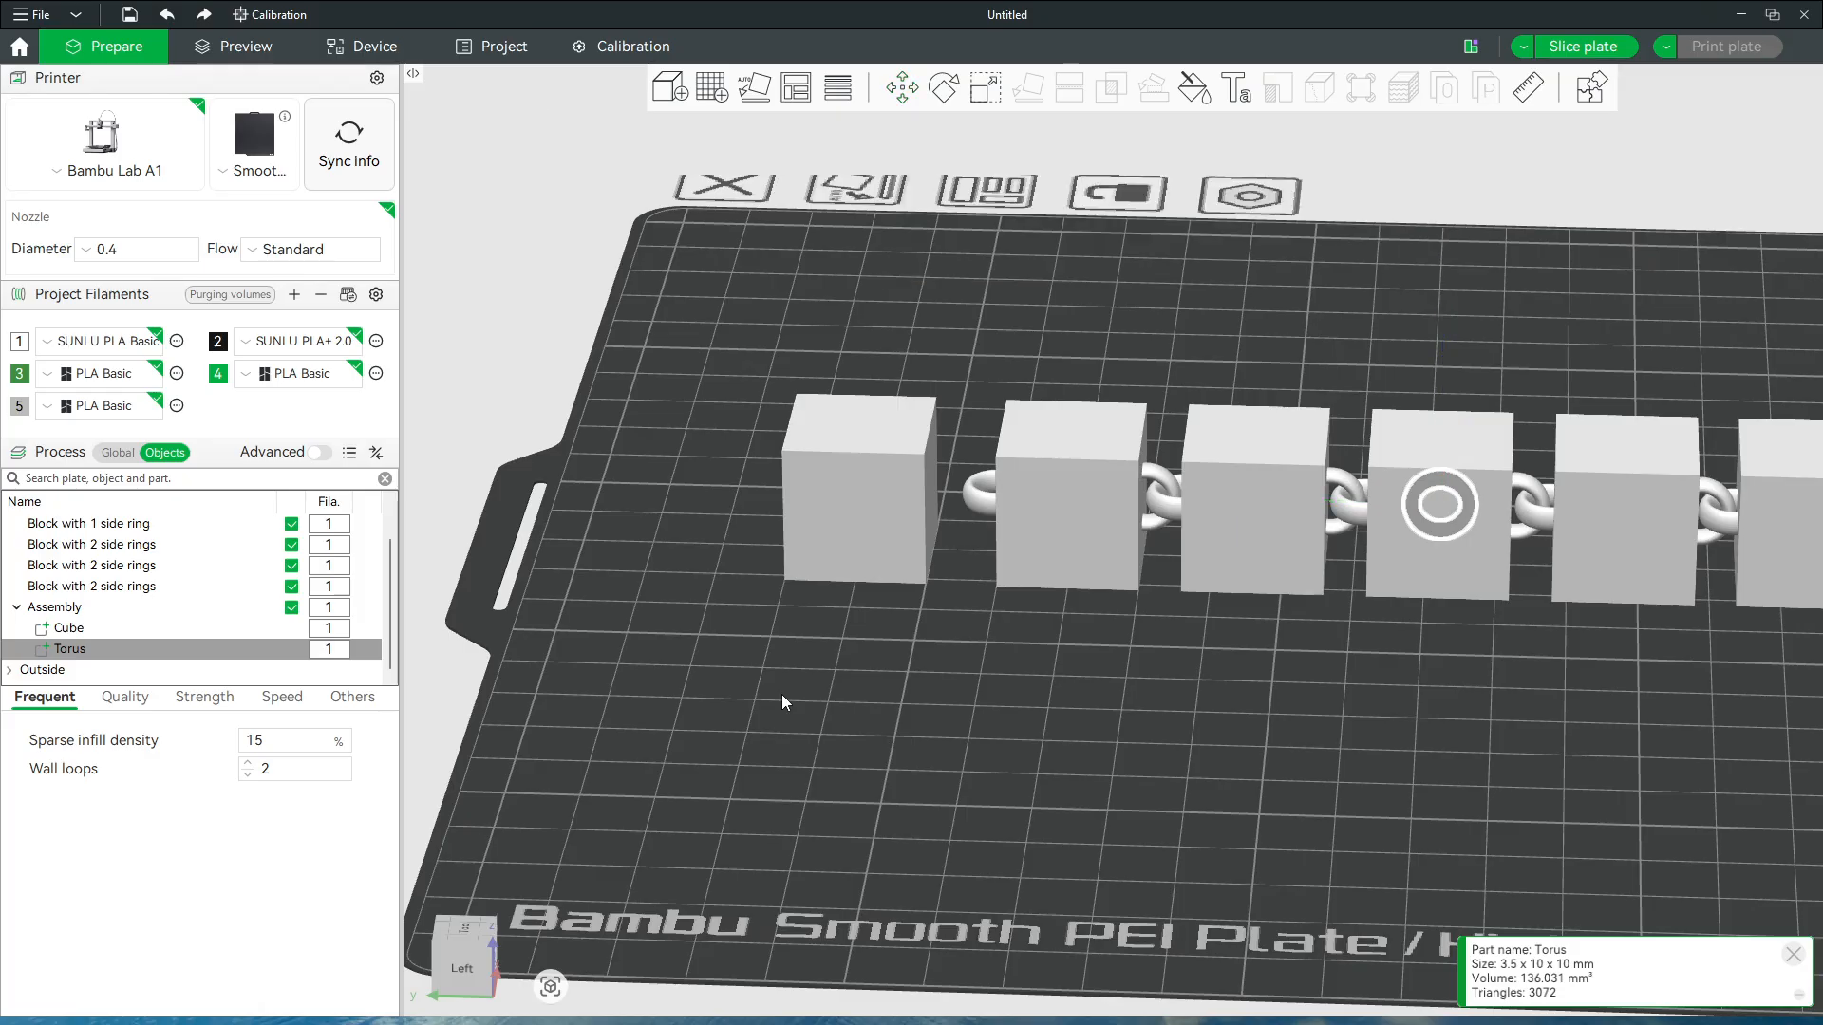
key(ctrl+z)
key(ctrl+z)
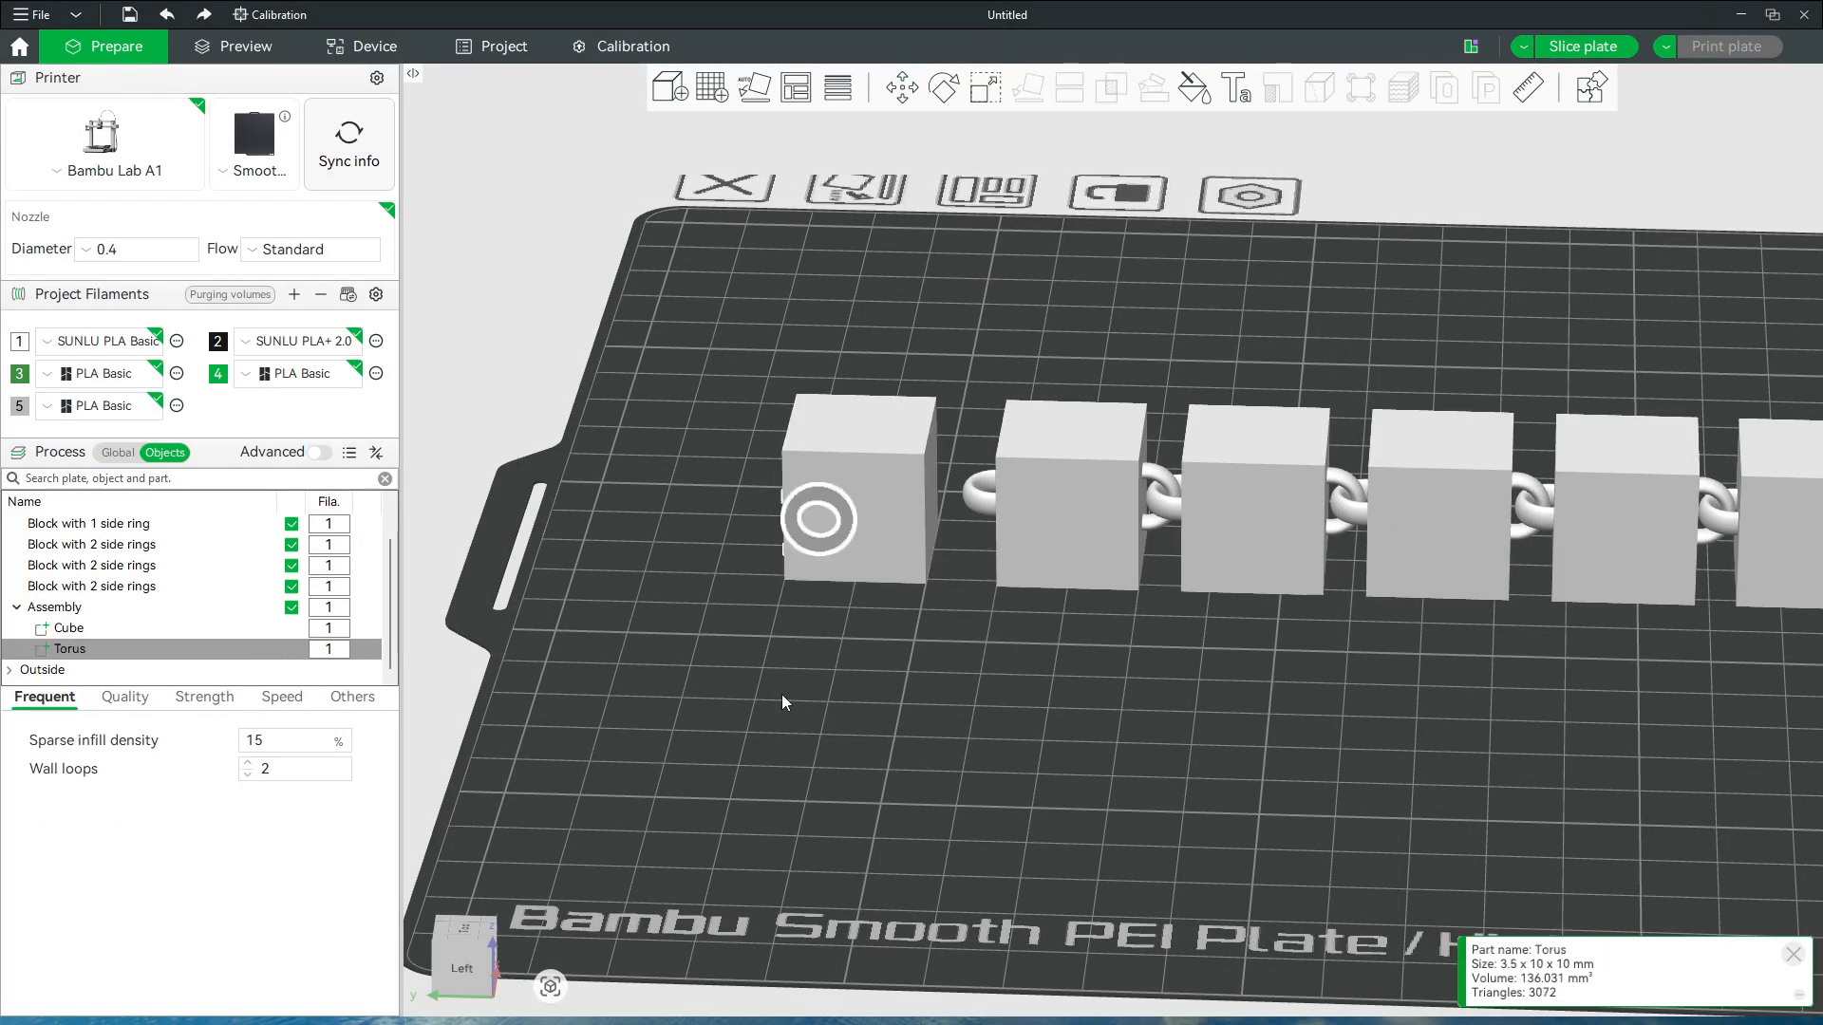
Align the assembly's cube and torus parts to their top-bottom center in Z, with the torus at the cube's side
click(942, 778)
click(76, 628)
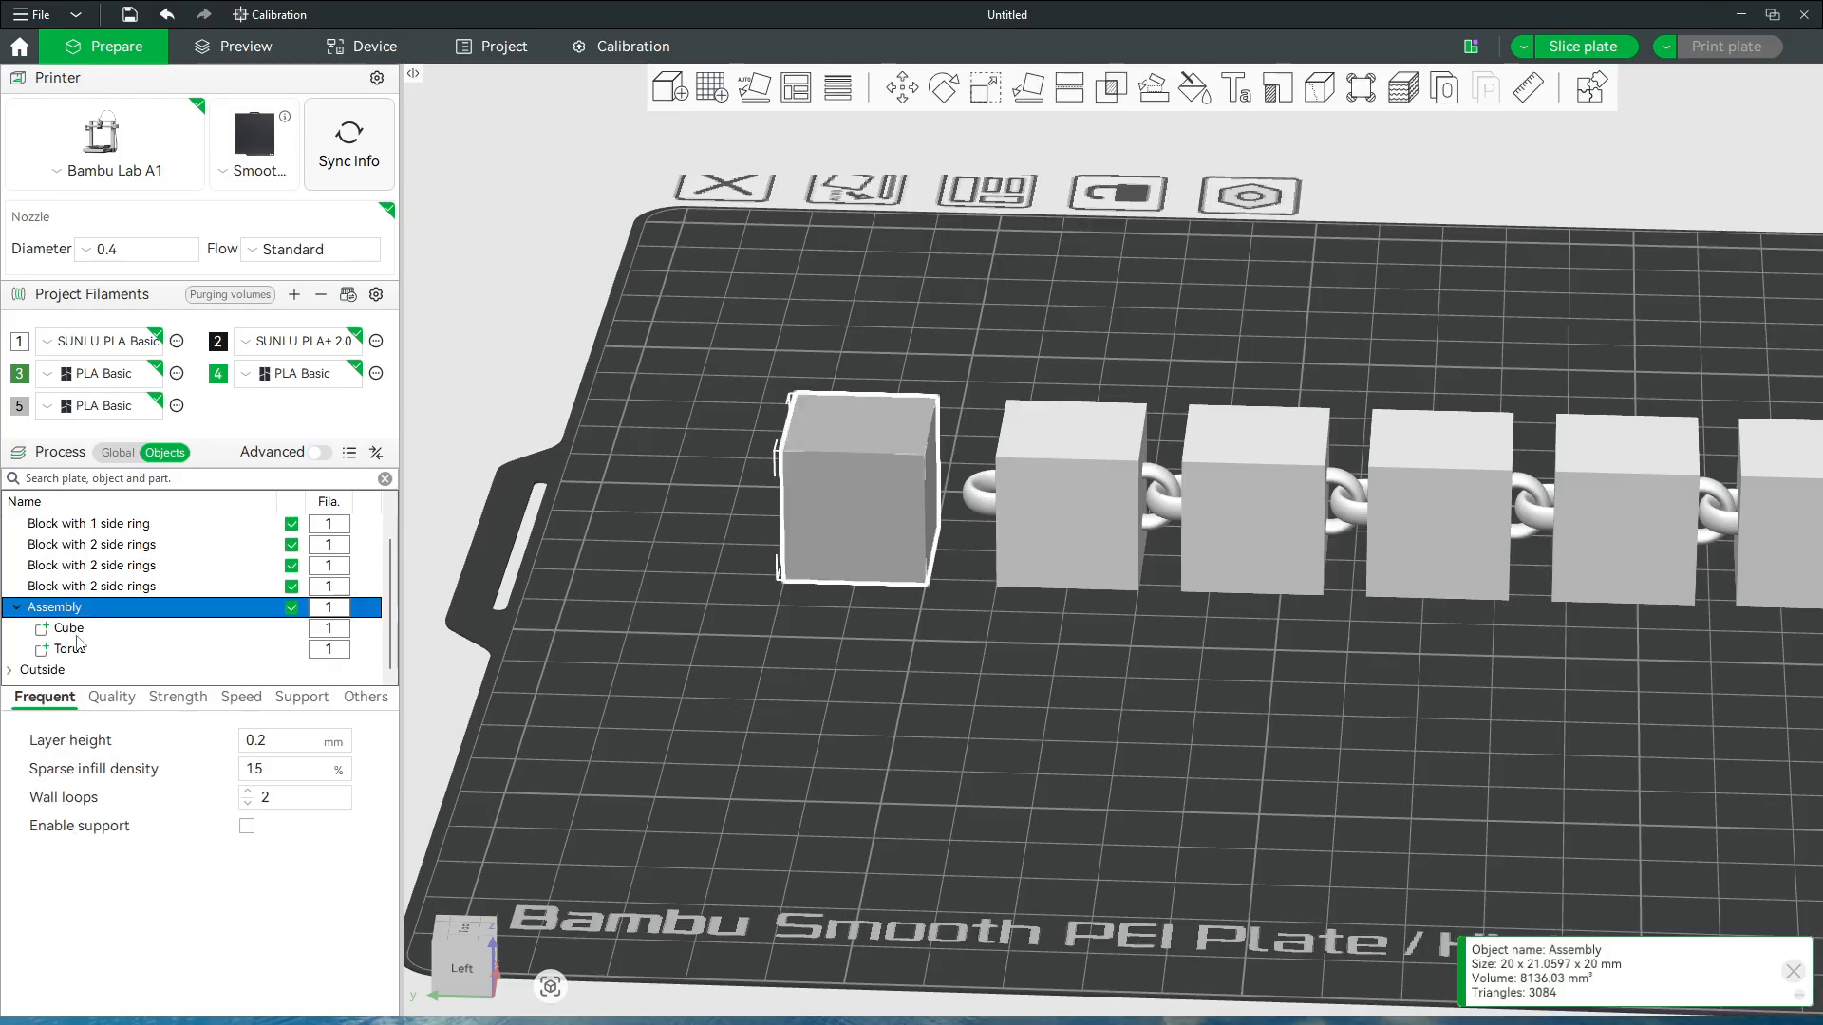
ctrl+click(88, 648)
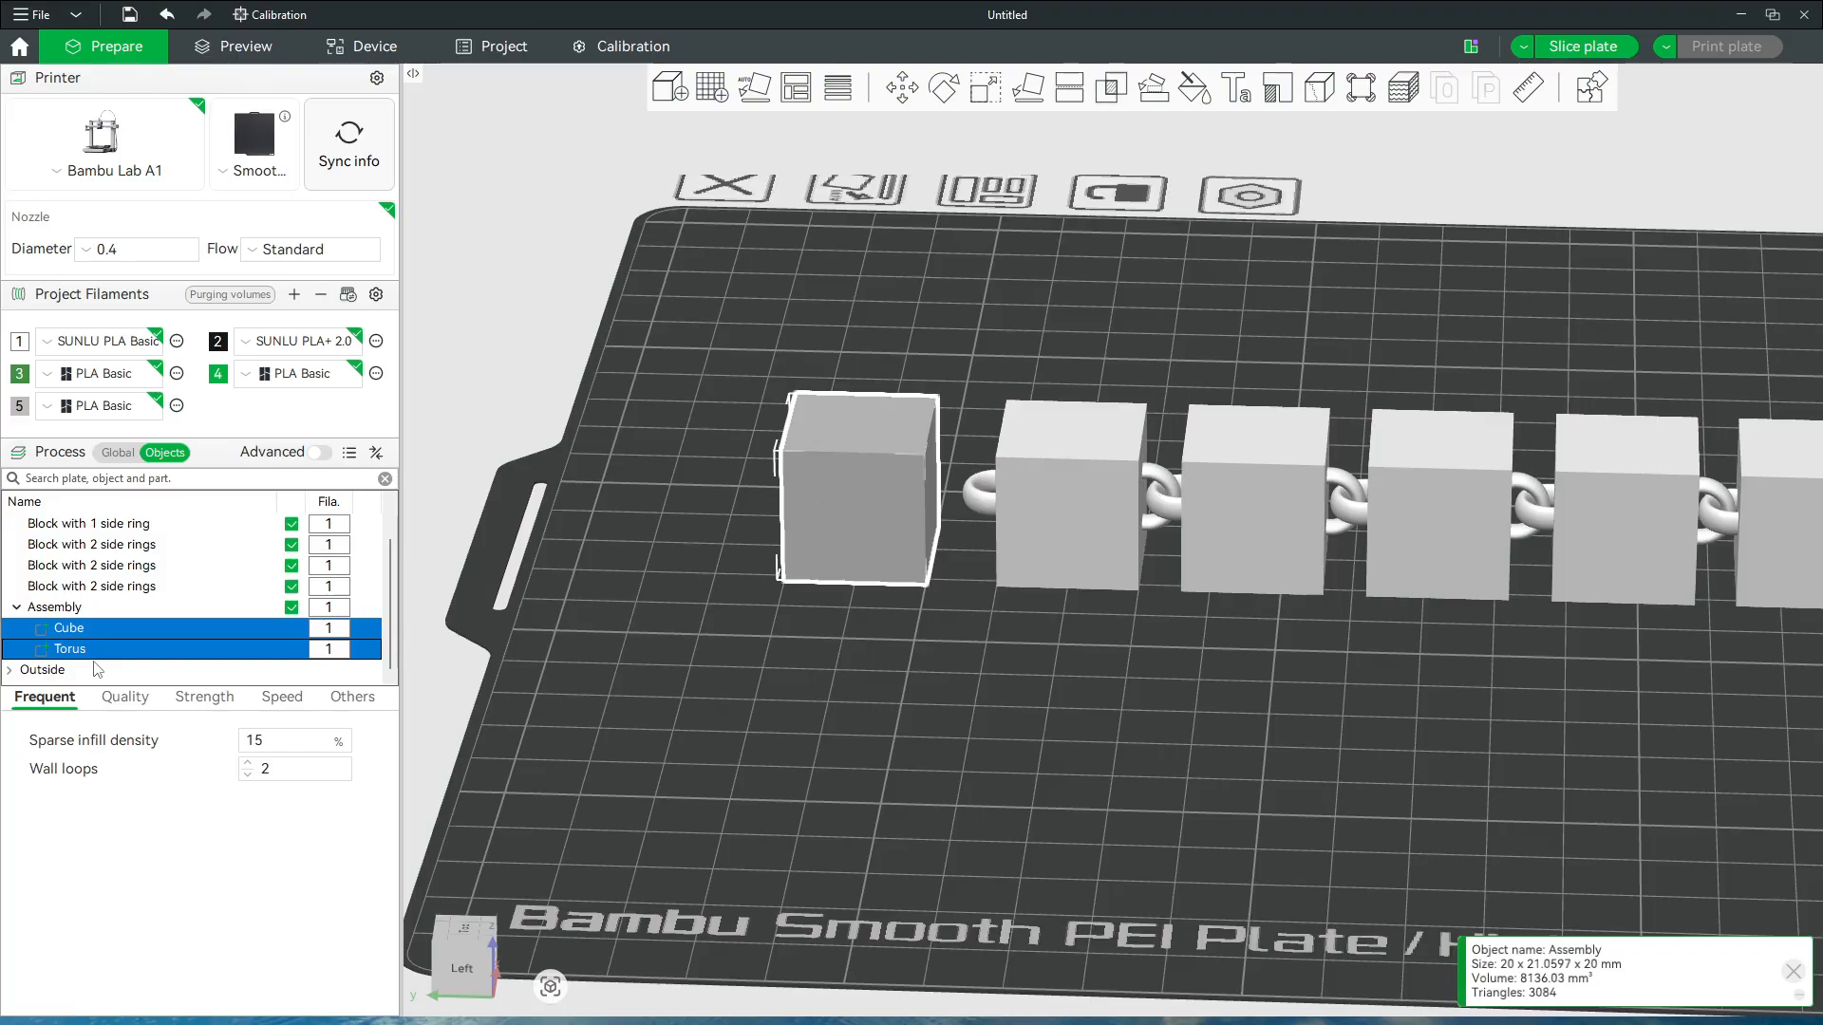
click(105, 651)
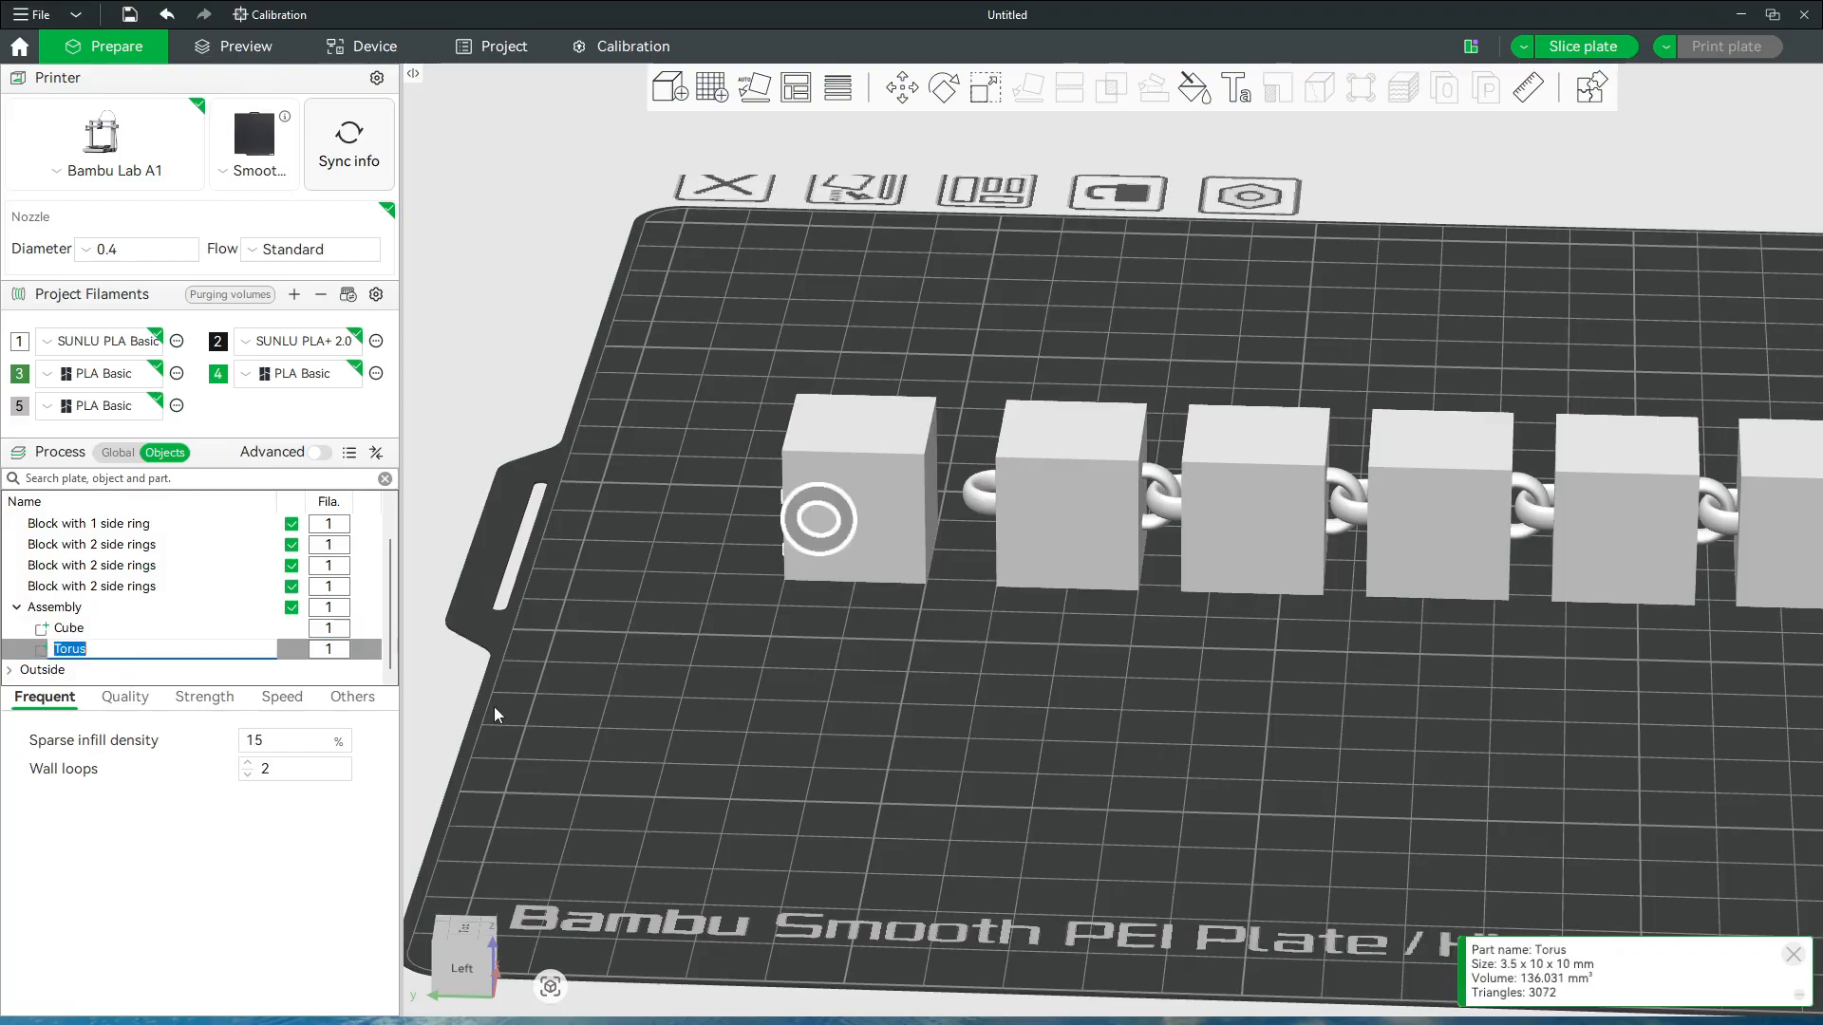
drag(875, 747, 966, 772)
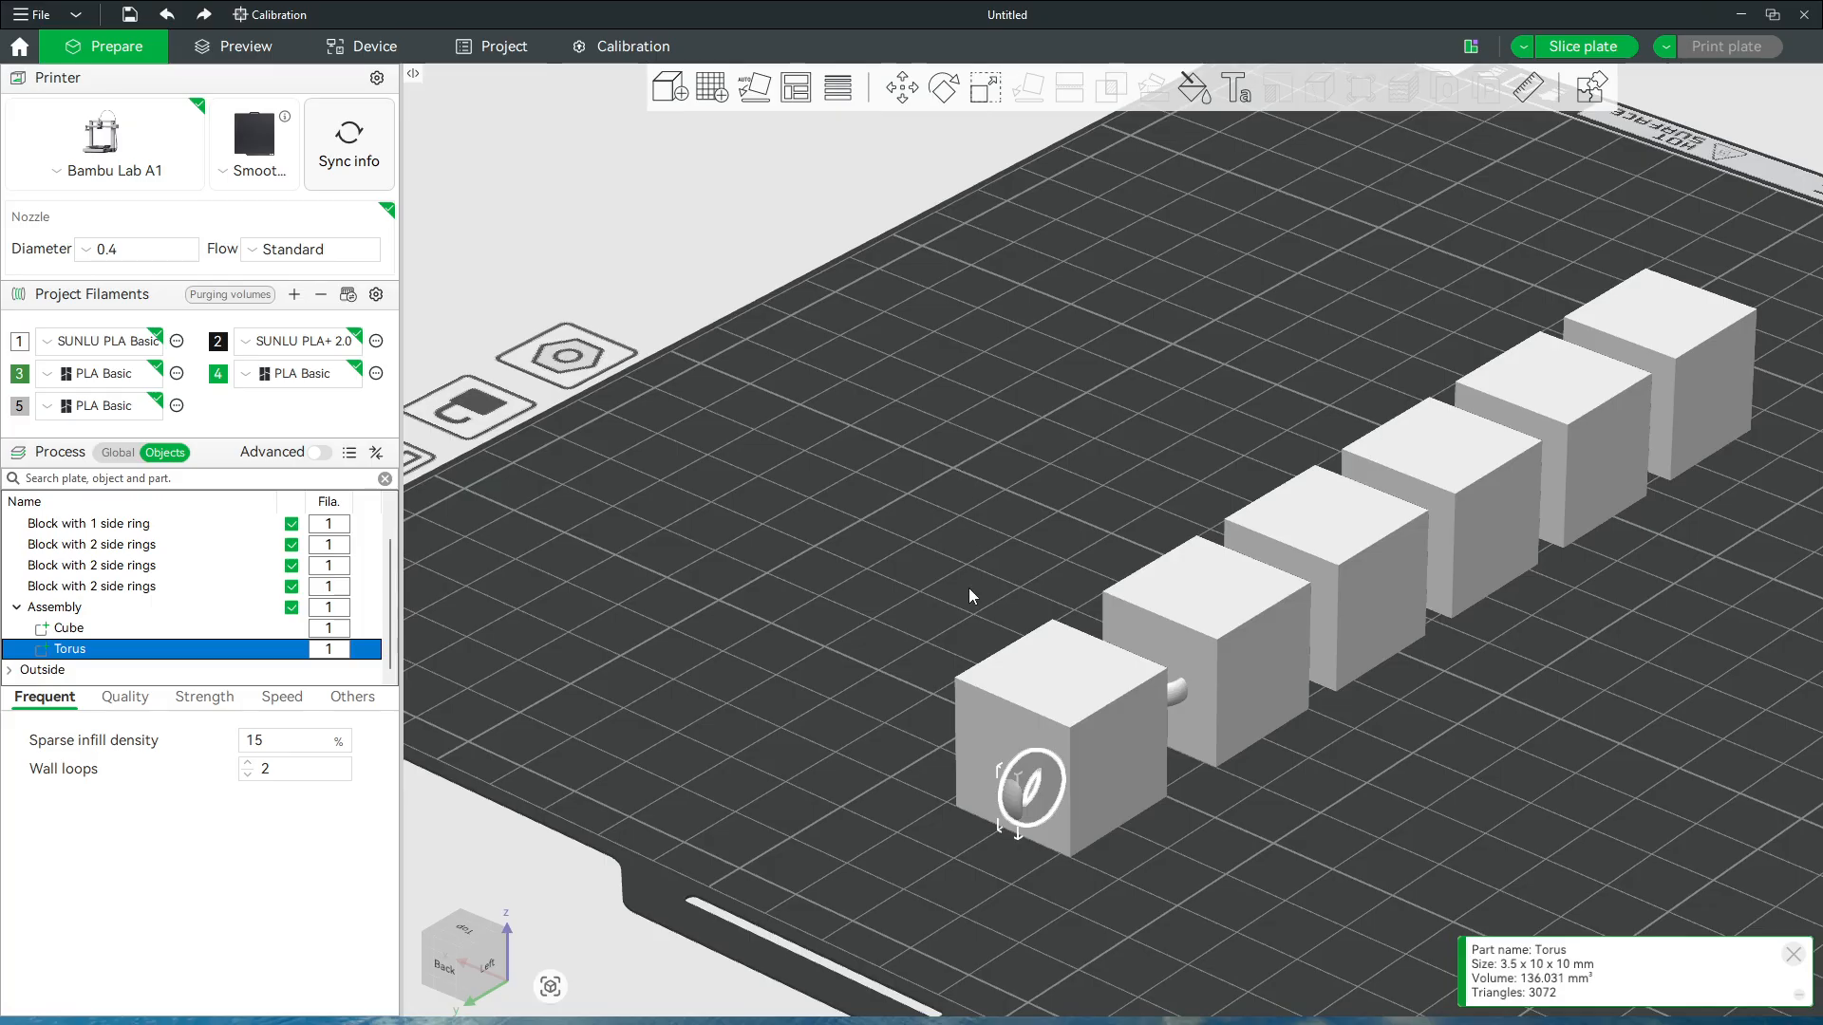
shift+click(83, 629)
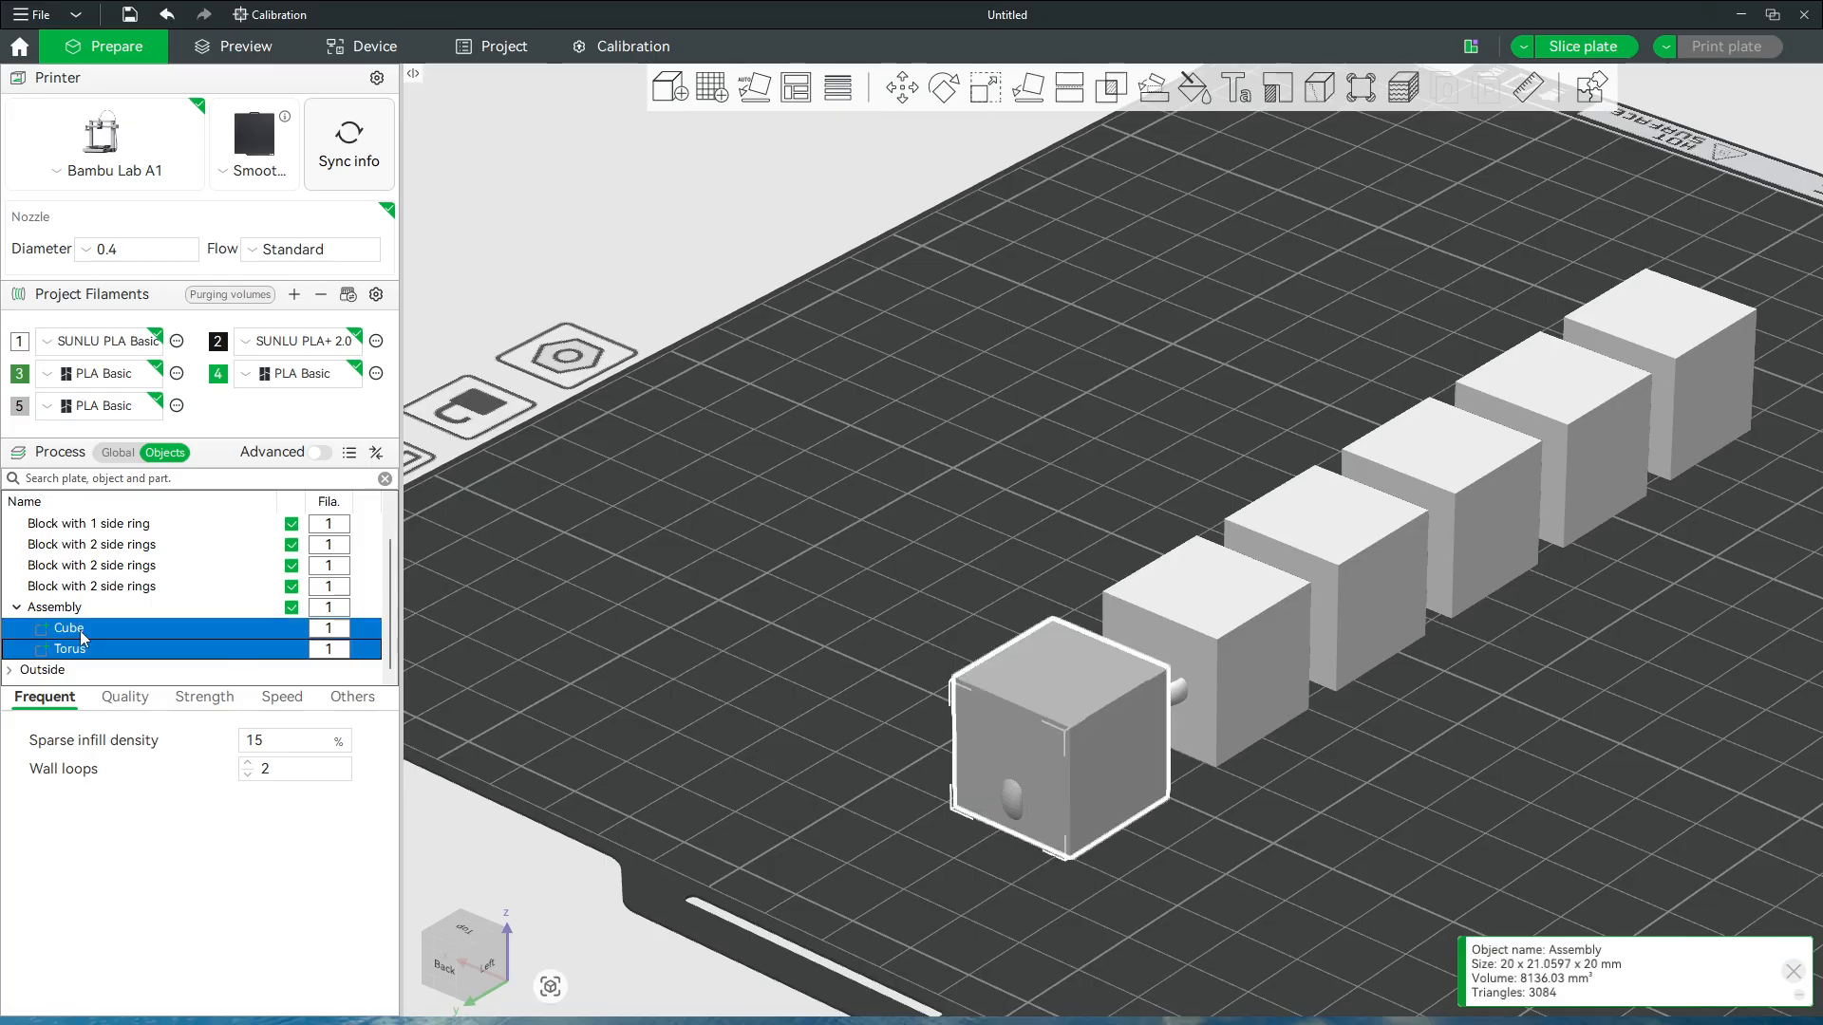
right_click(84, 635)
mouse_move(257, 664)
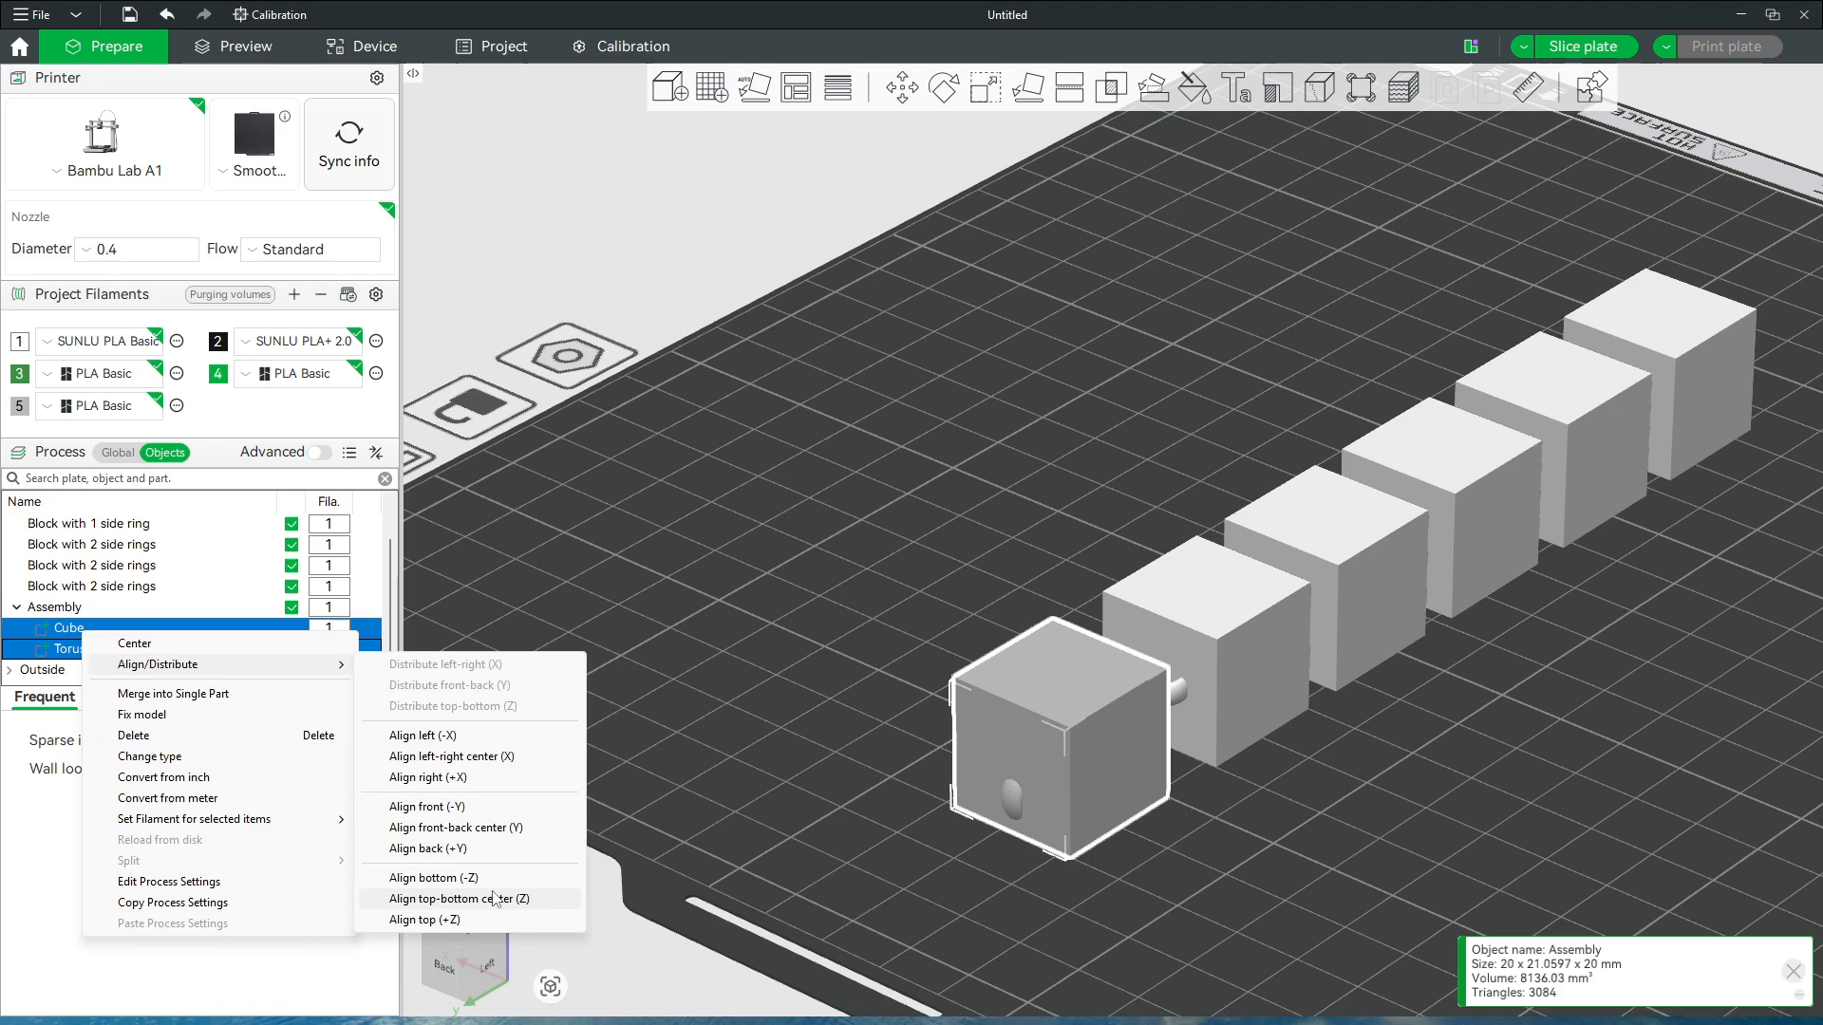
click(494, 898)
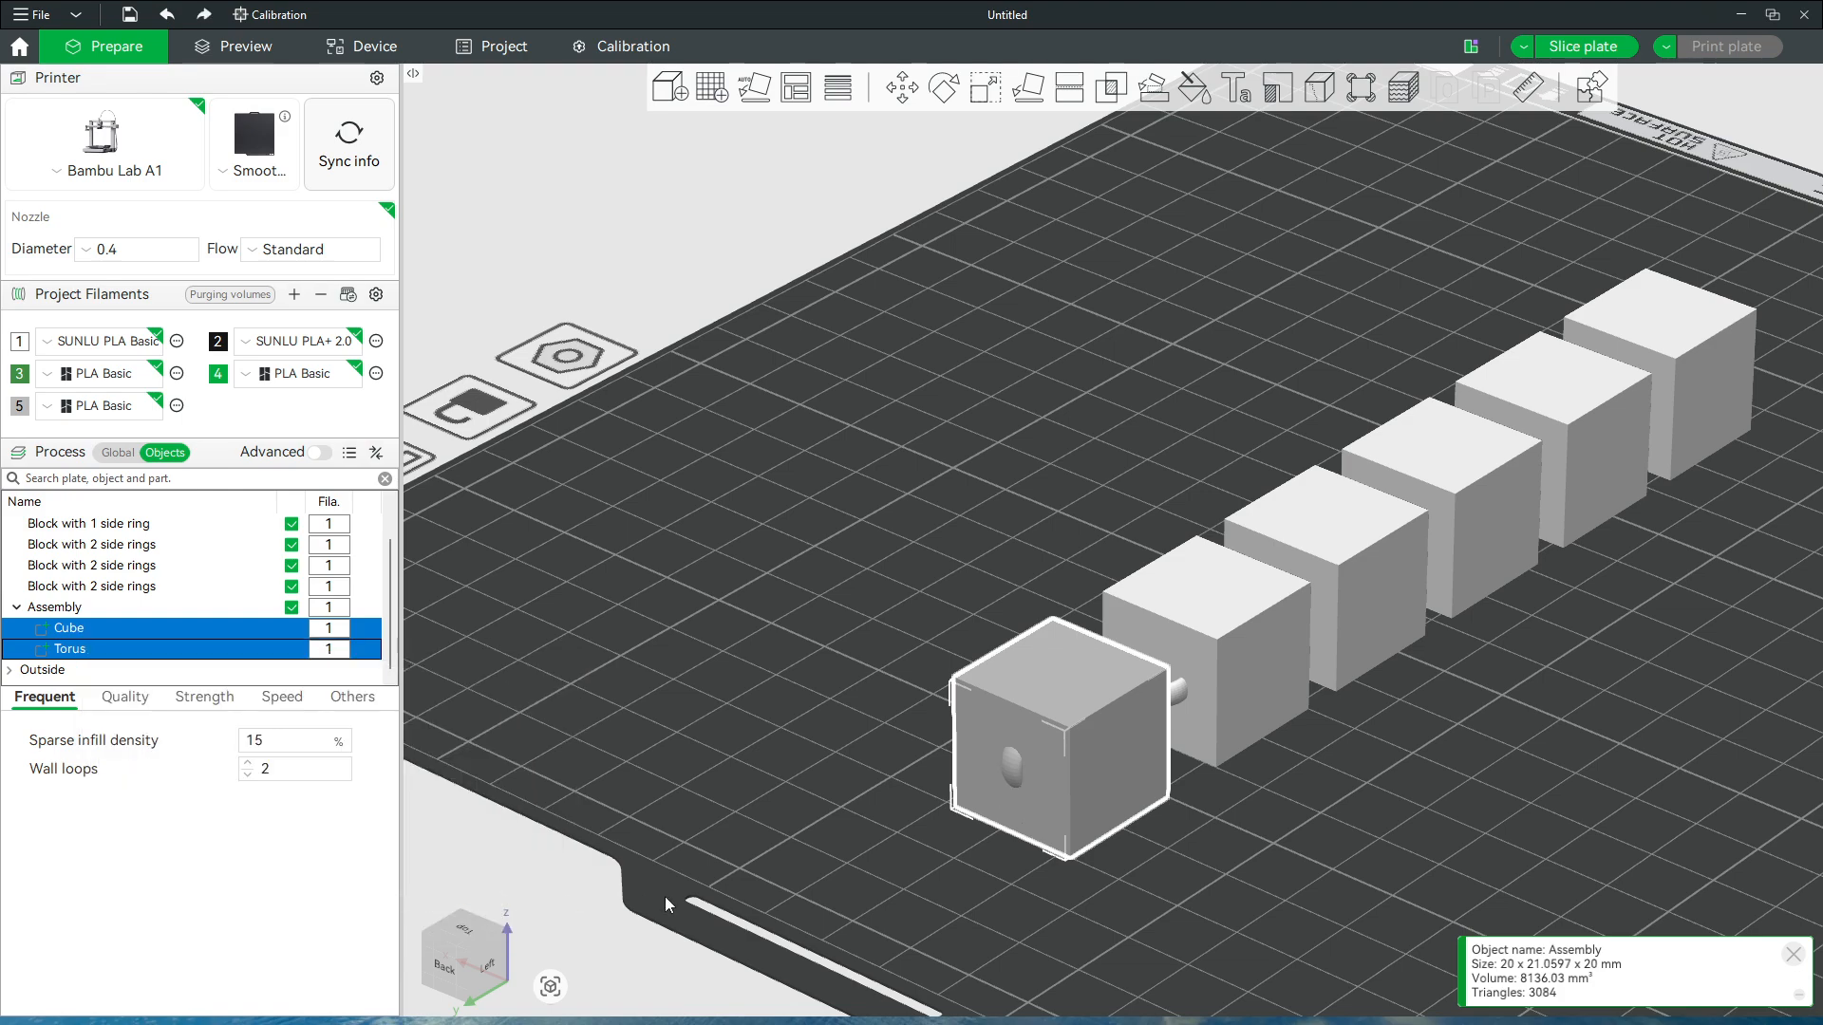
mouse_move(807, 892)
mouse_down()
mouse_move(838, 874)
mouse_move(822, 861)
mouse_up()
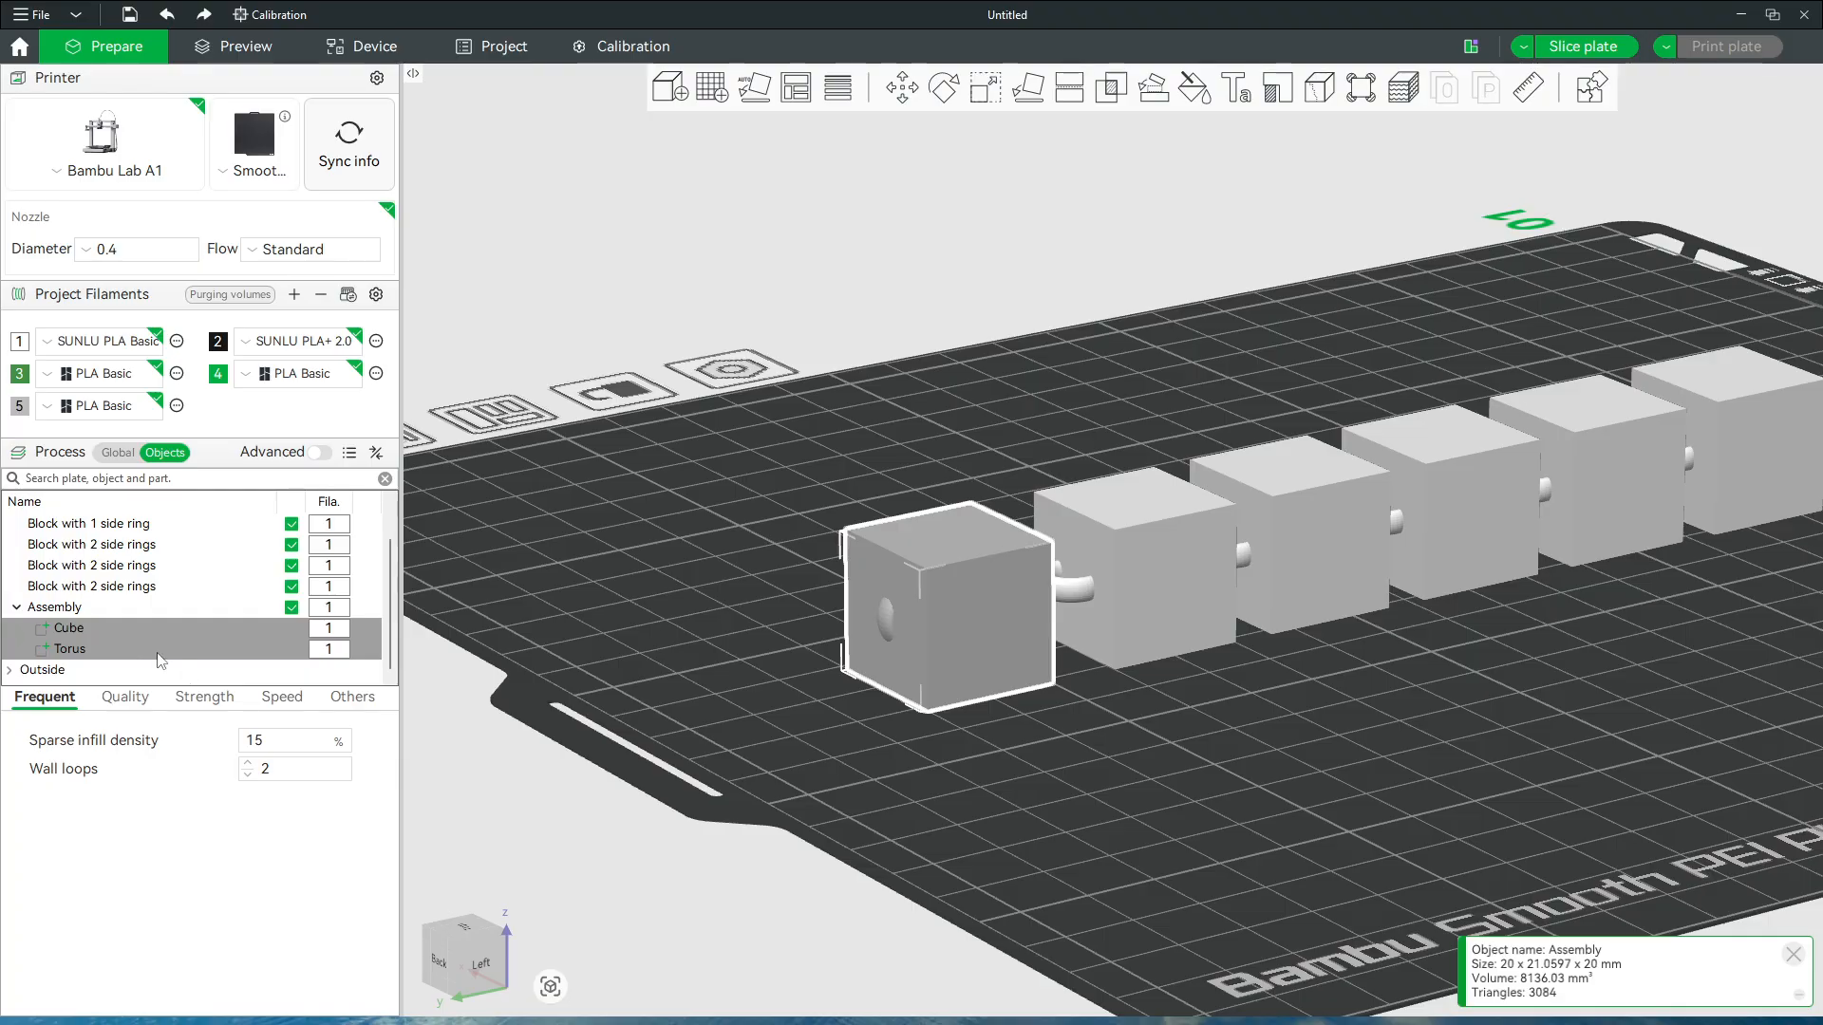
Move the torus part along Y to about 195.9 mm, between its cube and the chain, so it links with the open ring
click(69, 650)
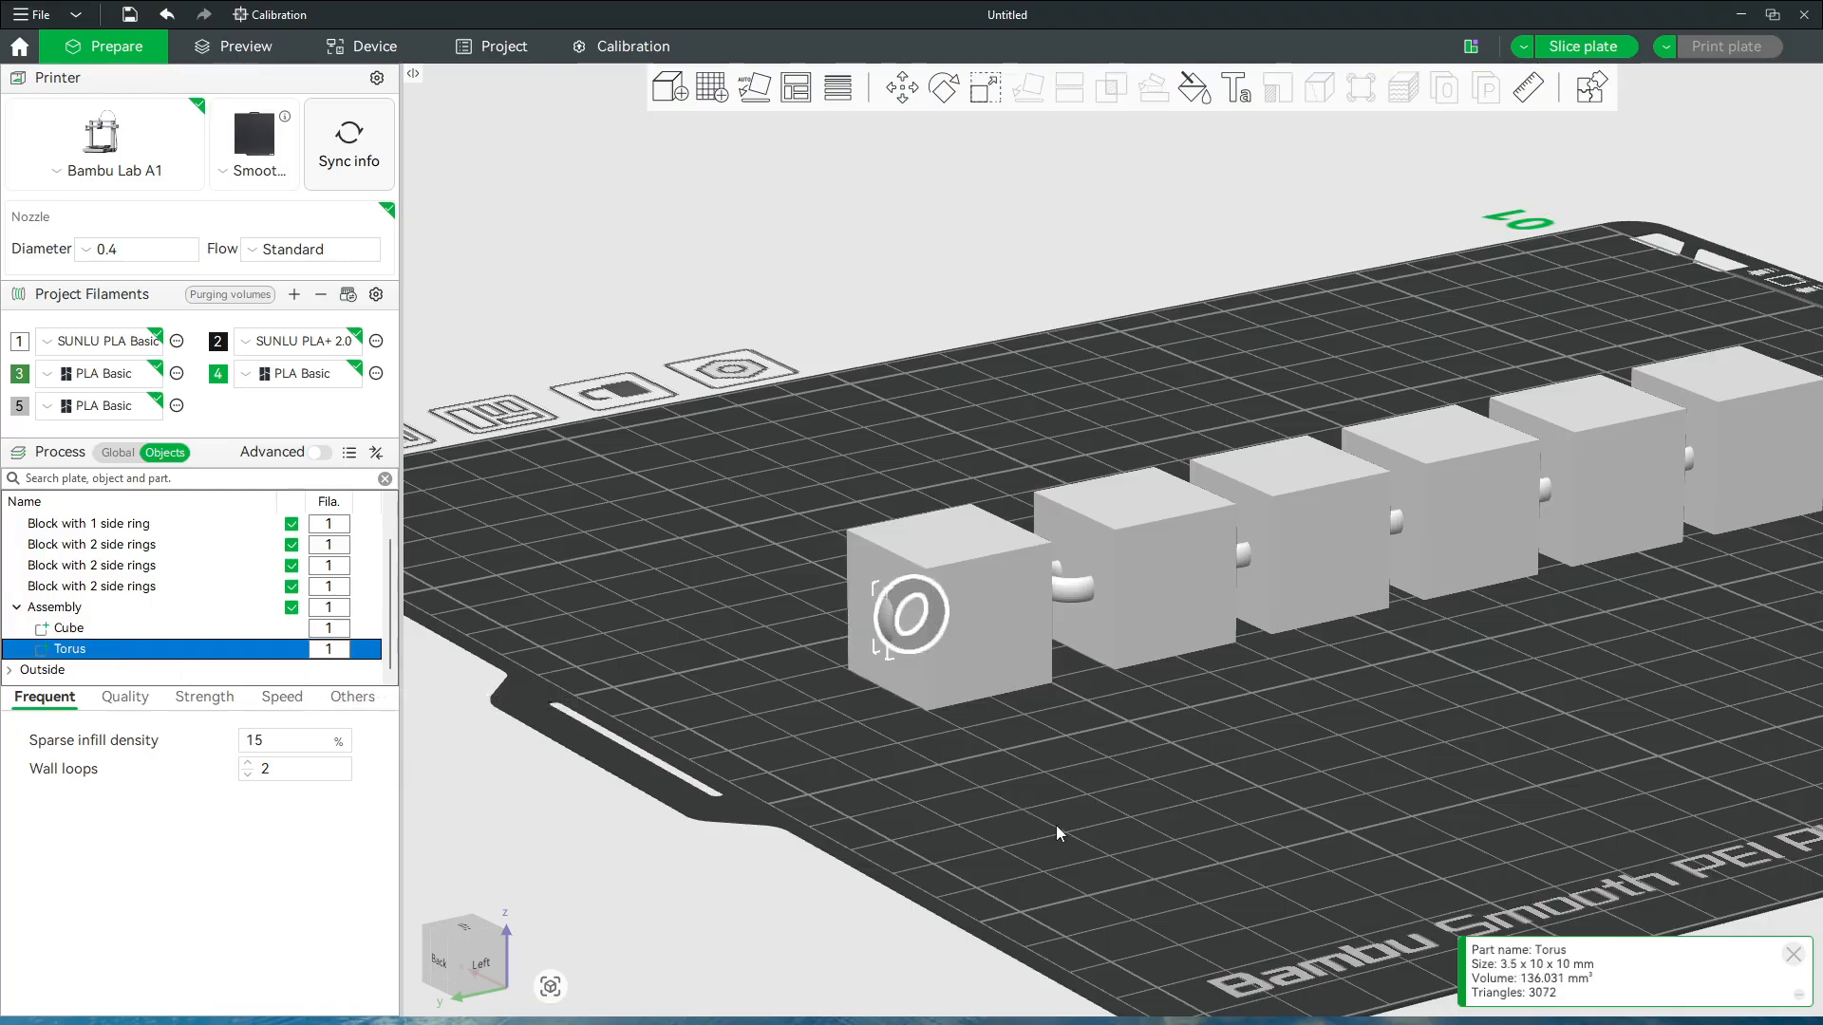
drag(1056, 824, 1039, 828)
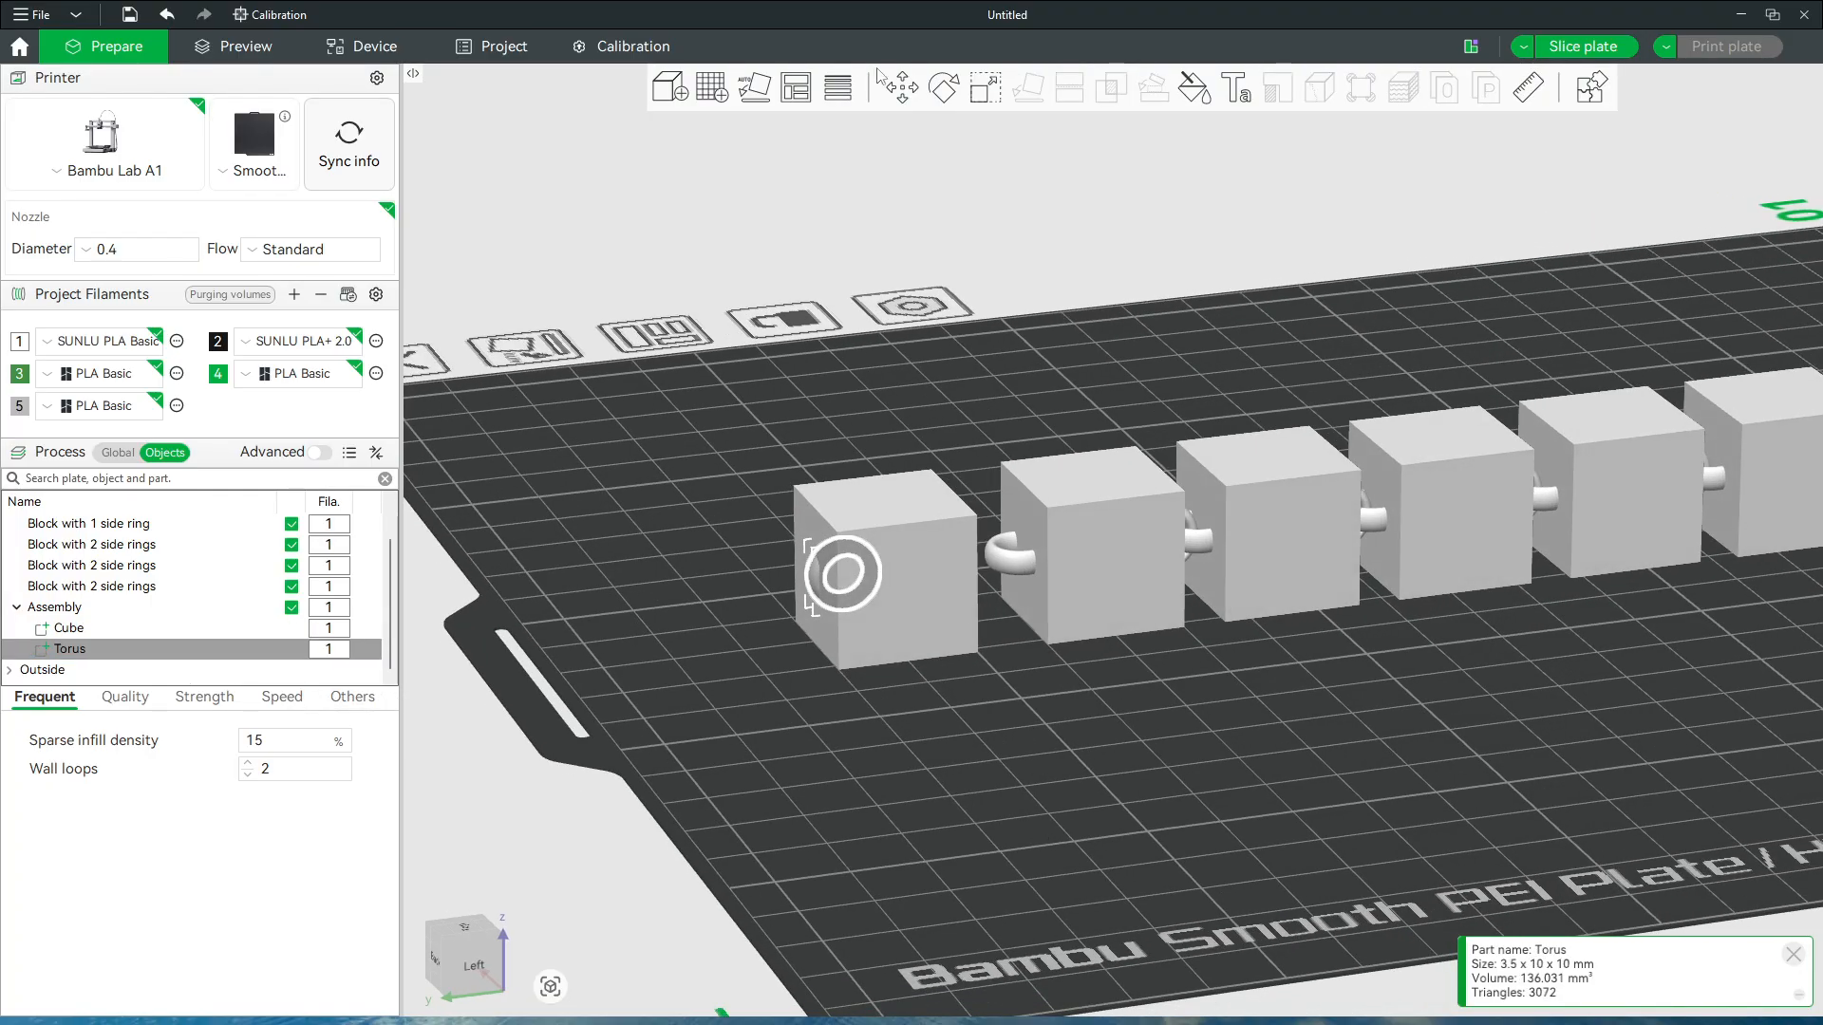
click(903, 88)
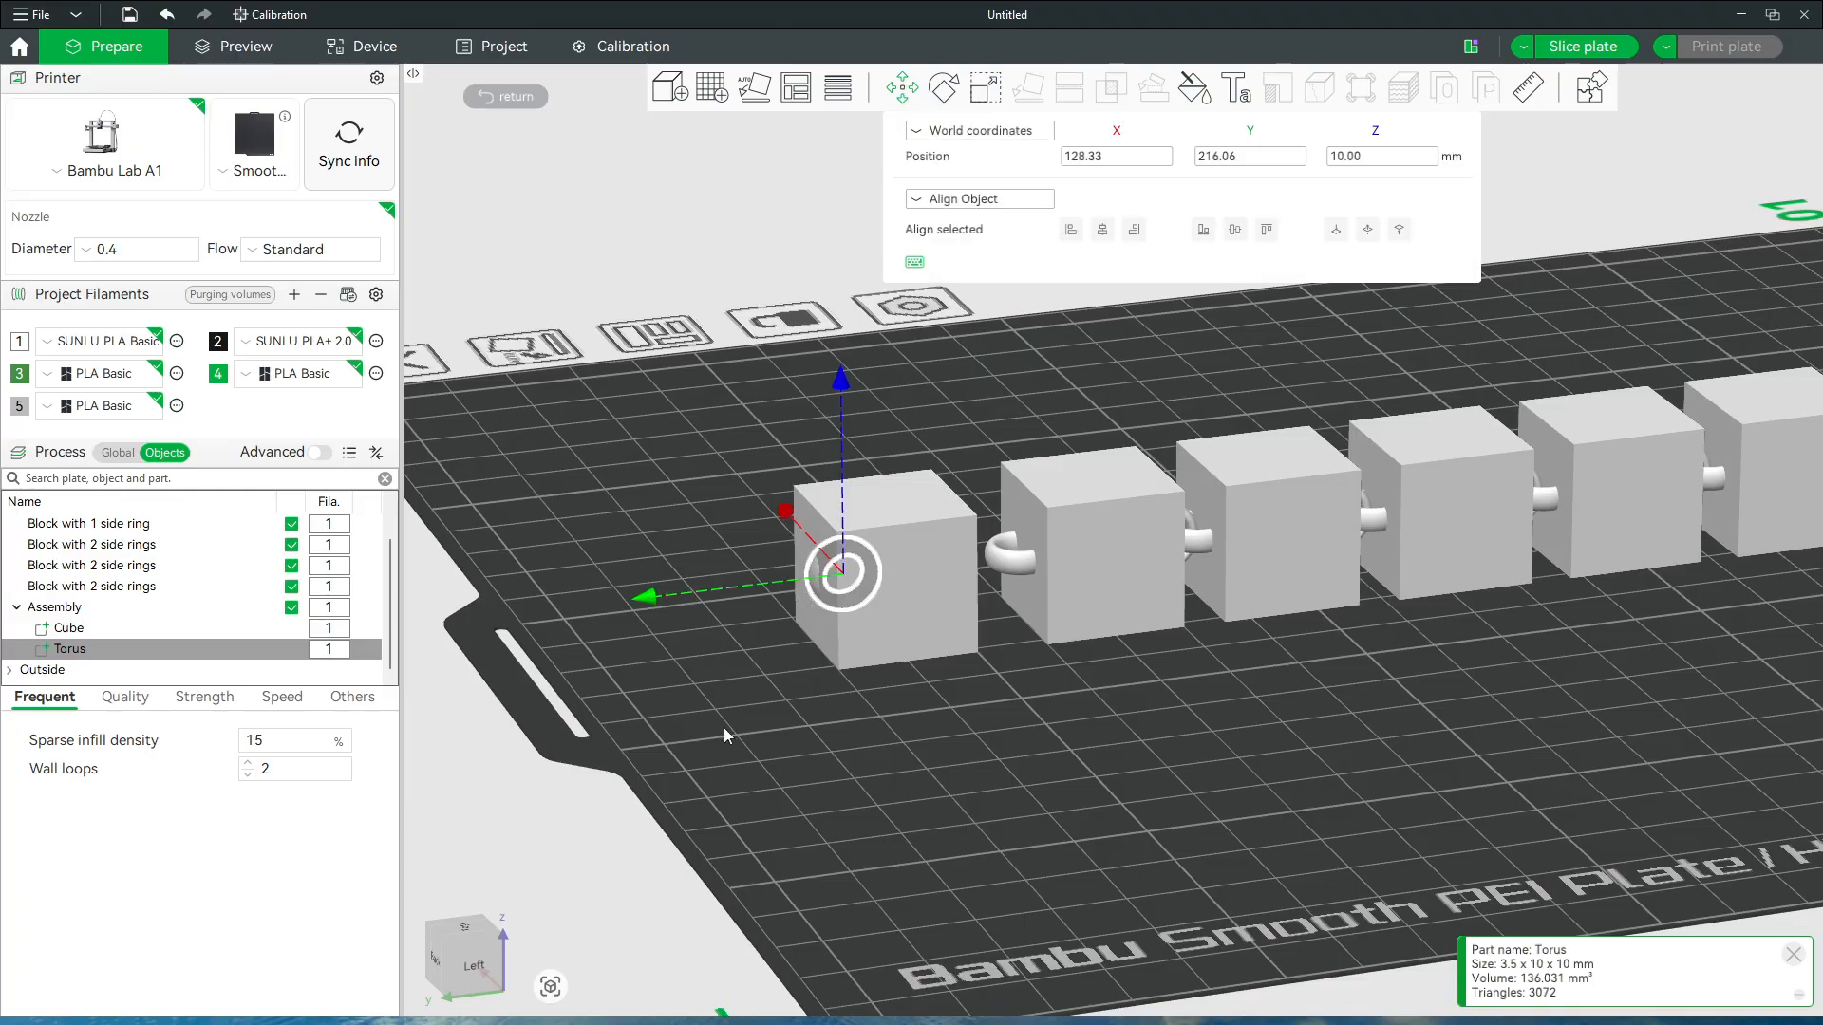
drag(653, 602, 808, 594)
drag(1107, 853, 1084, 867)
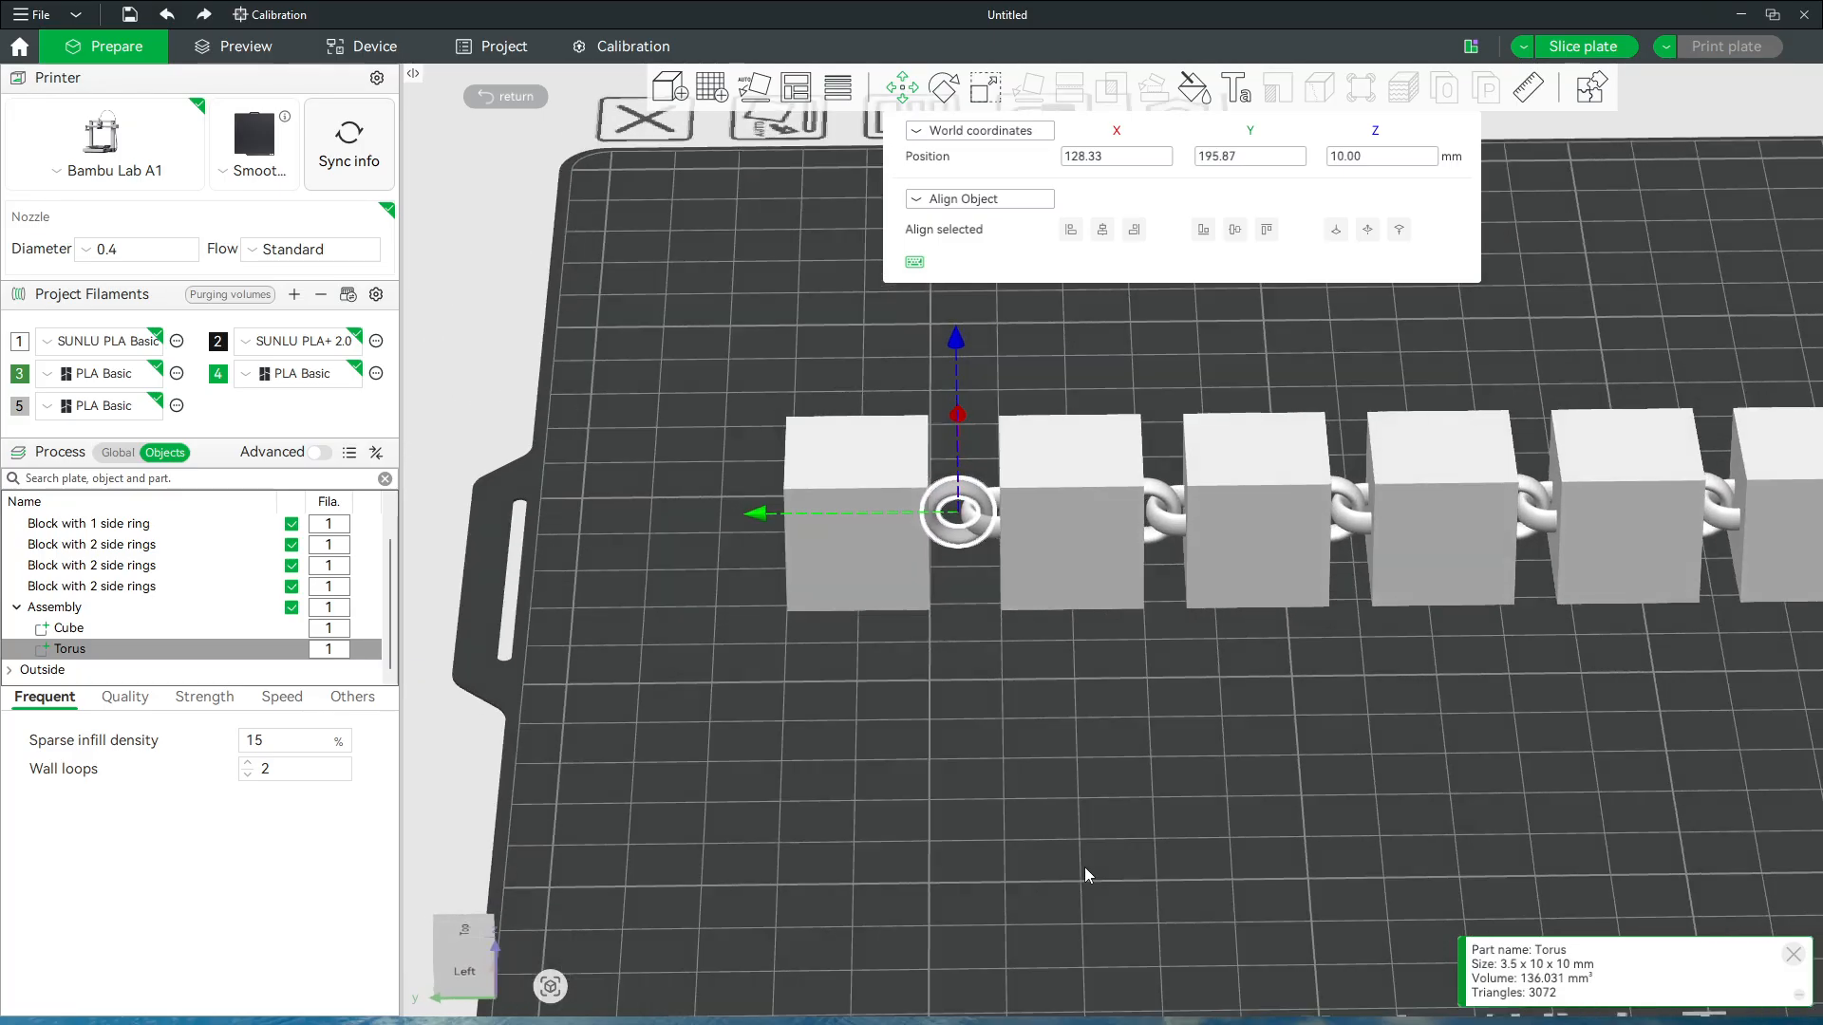
click(900, 741)
drag(907, 756, 950, 788)
scroll(949, 788, up, 5)
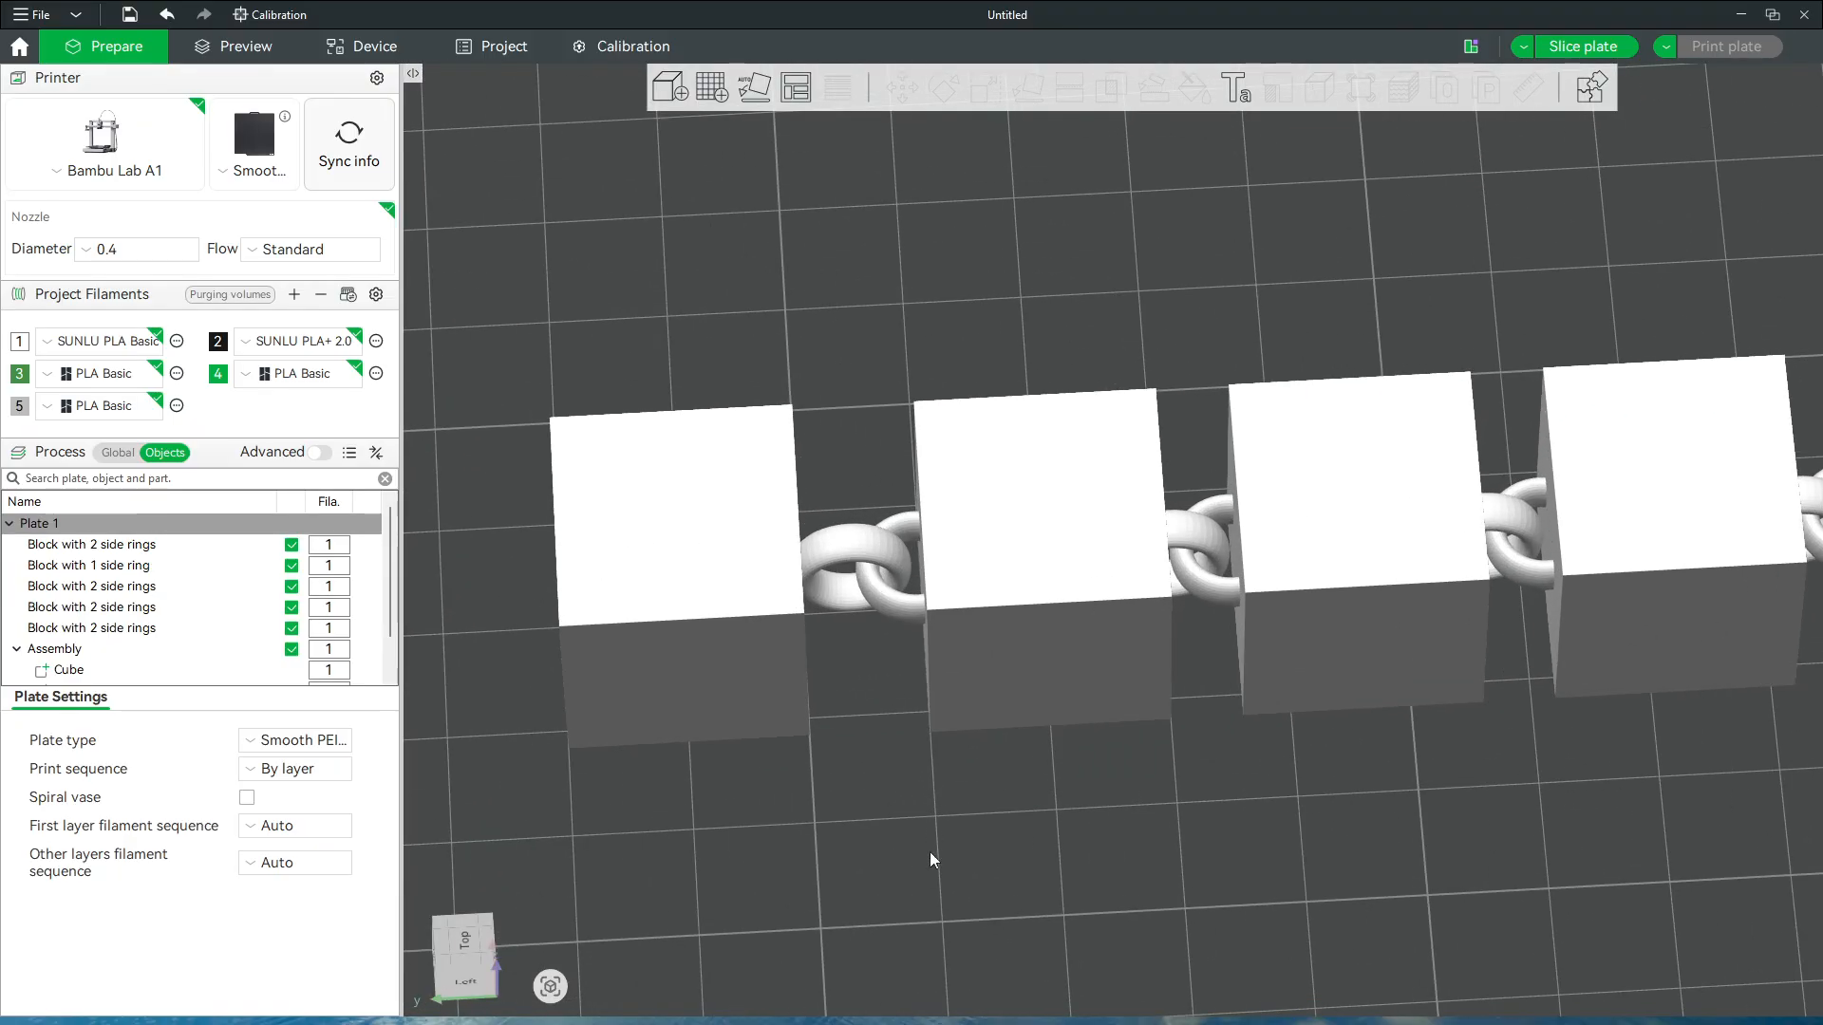
mouse_move(933, 882)
mouse_down()
mouse_move(927, 863)
mouse_move(931, 897)
mouse_up()
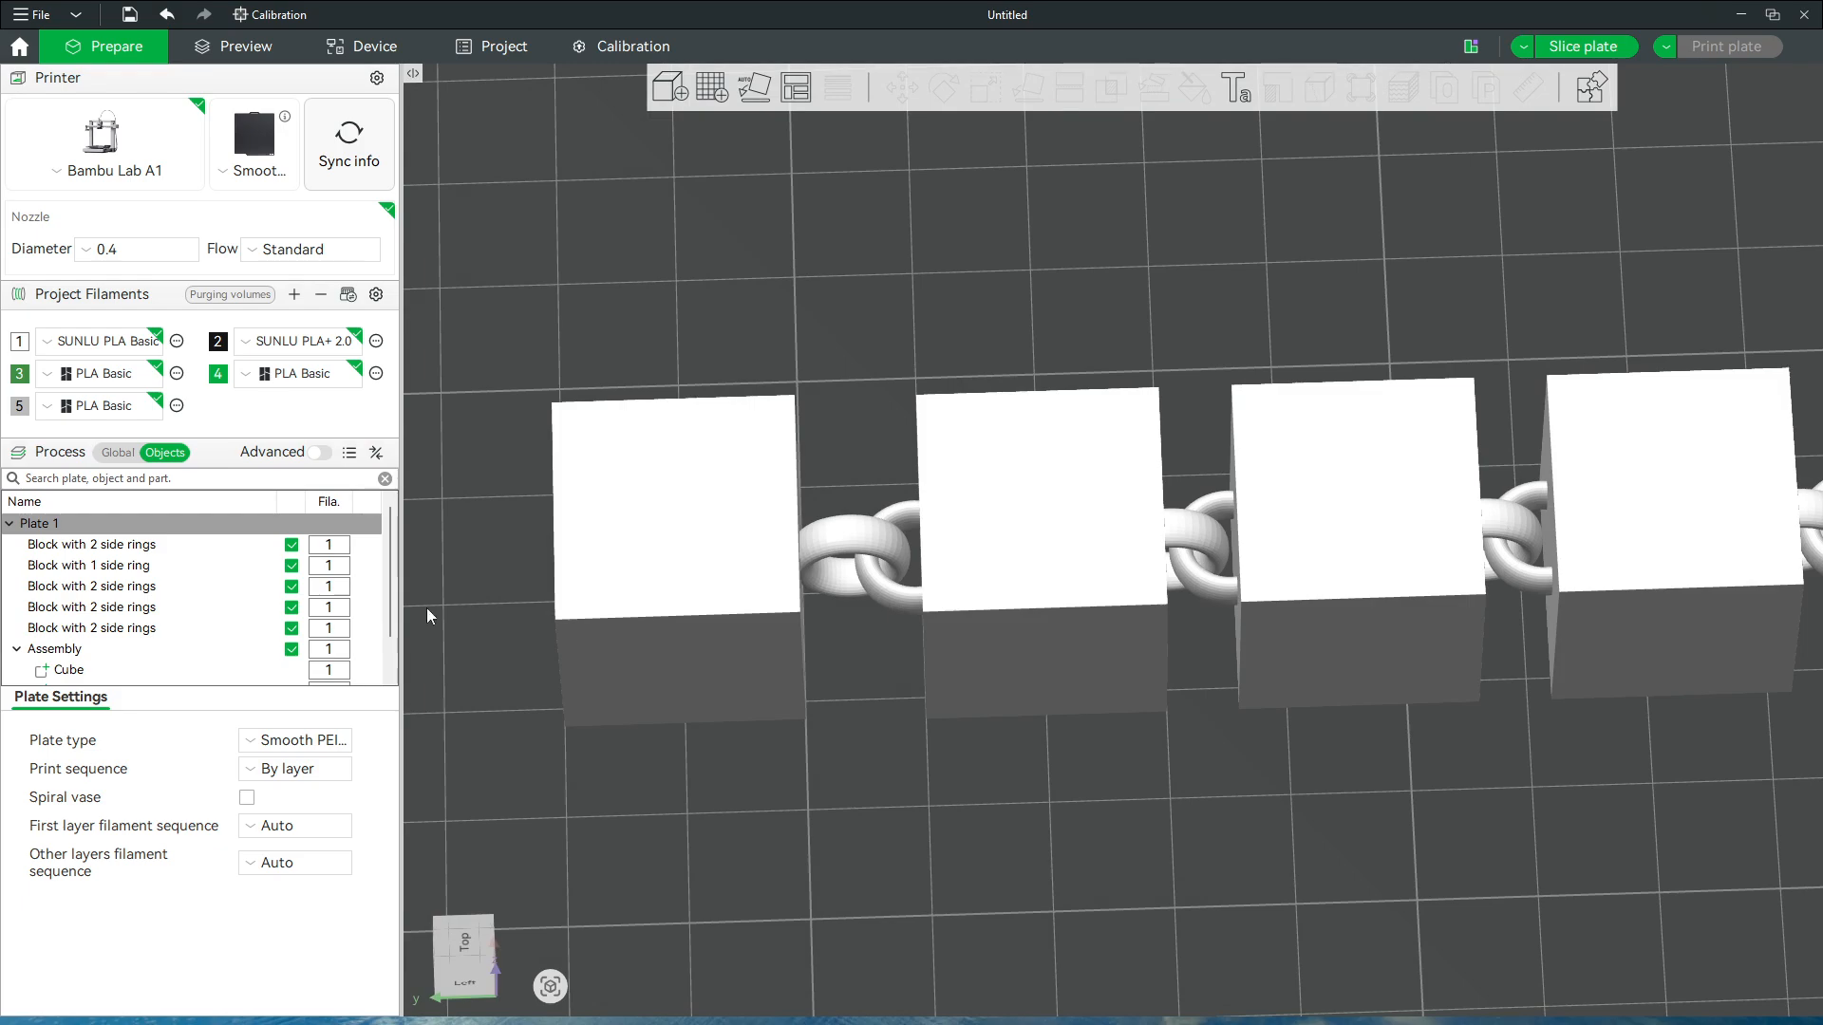
Move the assembly's cube part along Y toward the chain to about 207.2 mm so it overlaps the torus
click(69, 670)
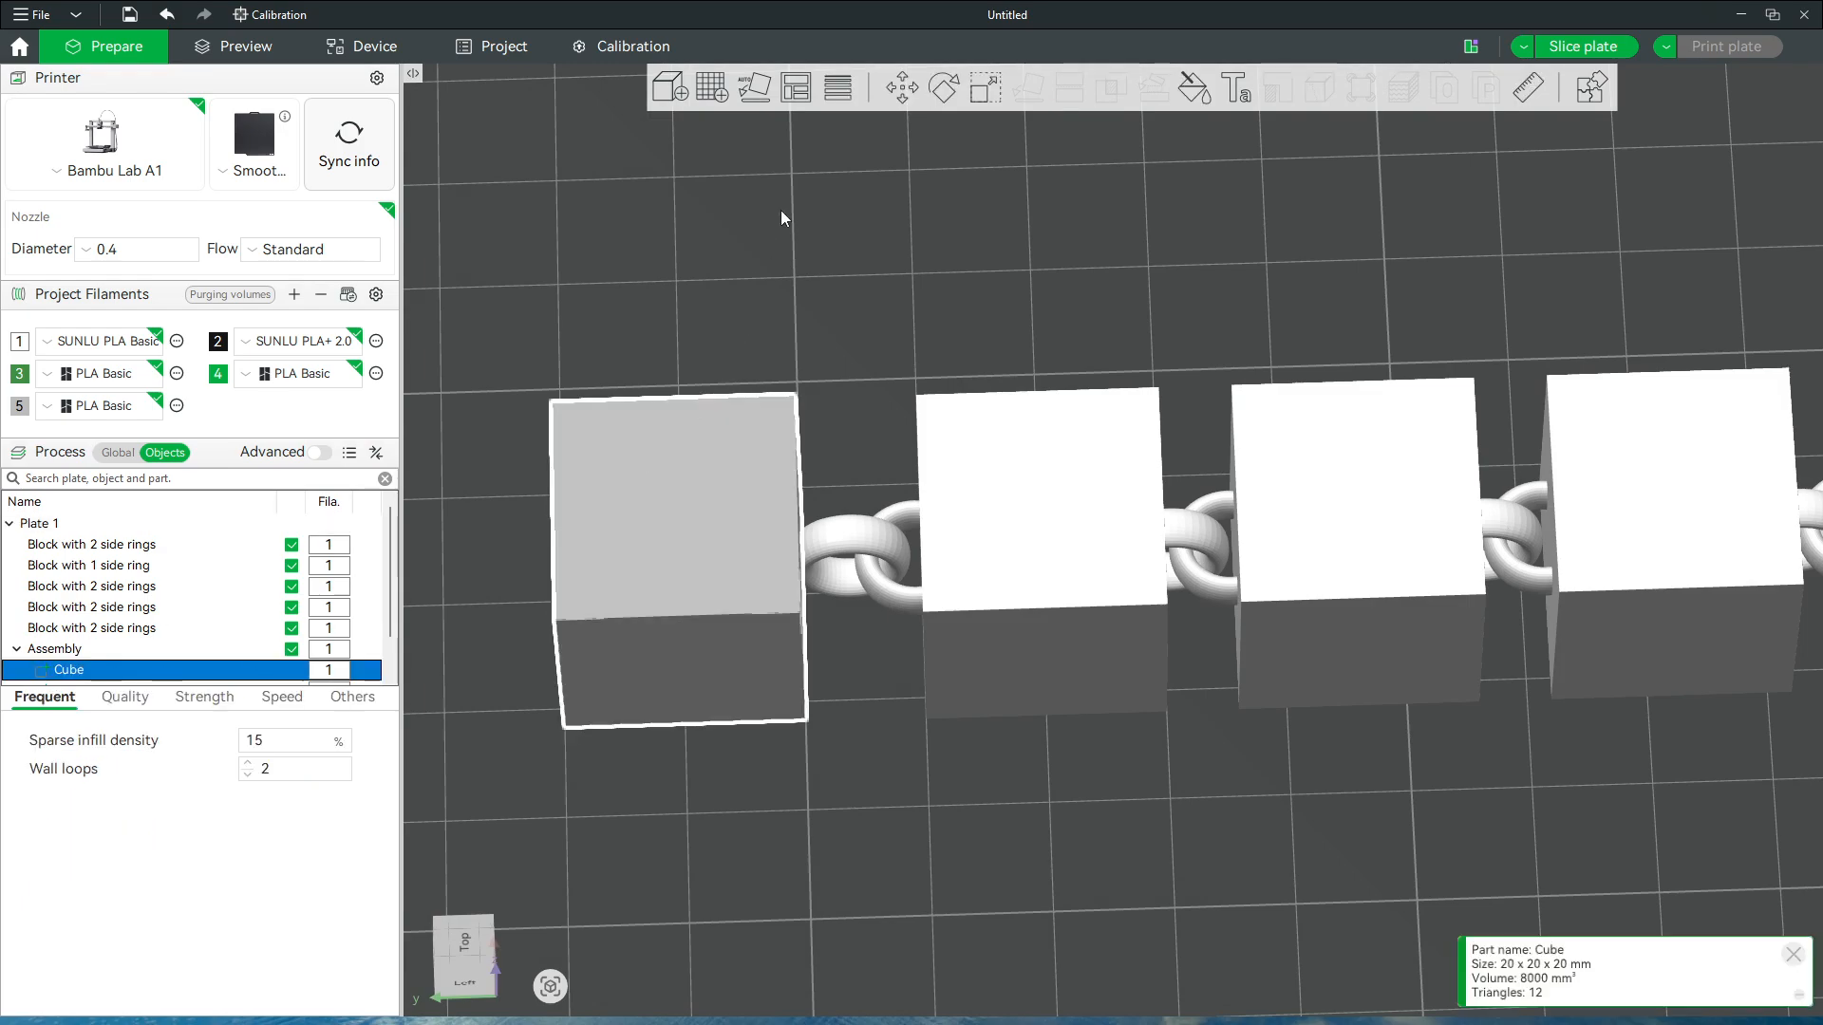
click(903, 88)
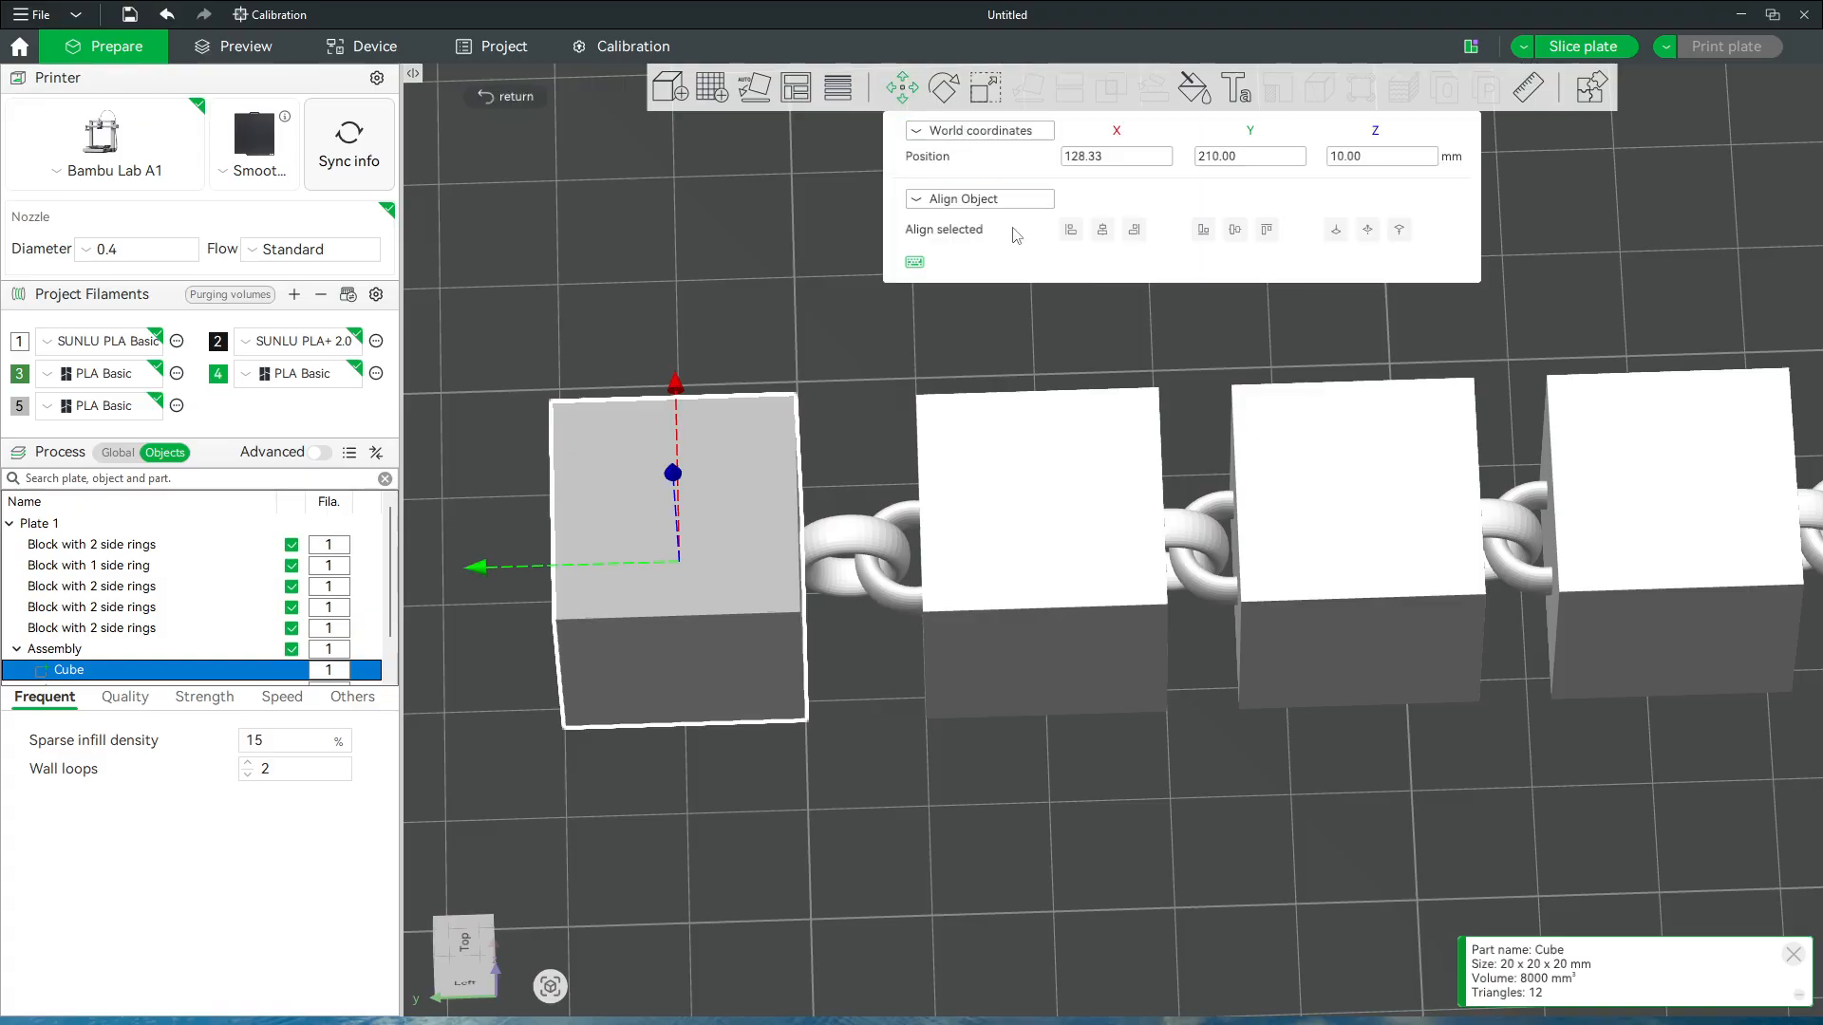
drag(482, 568, 523, 581)
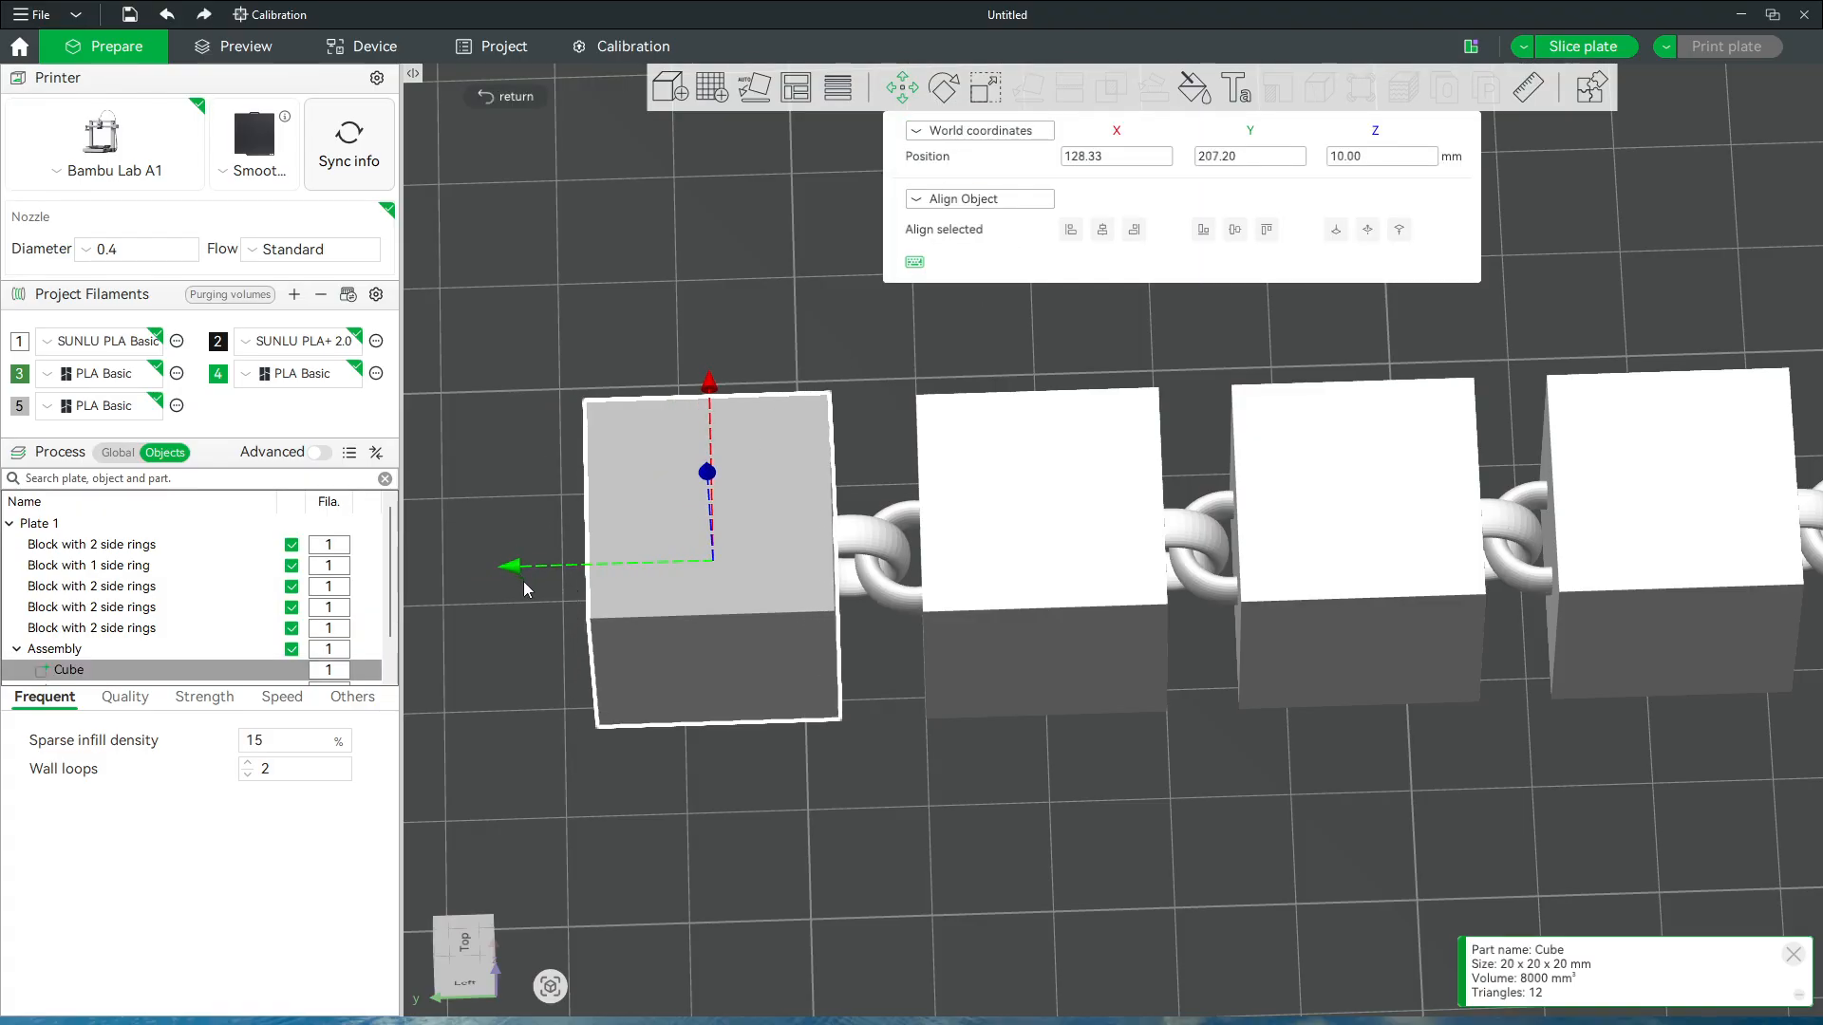
Position the whole assembly at X 128 mm and Y 210 mm in world coordinates
click(663, 826)
click(78, 657)
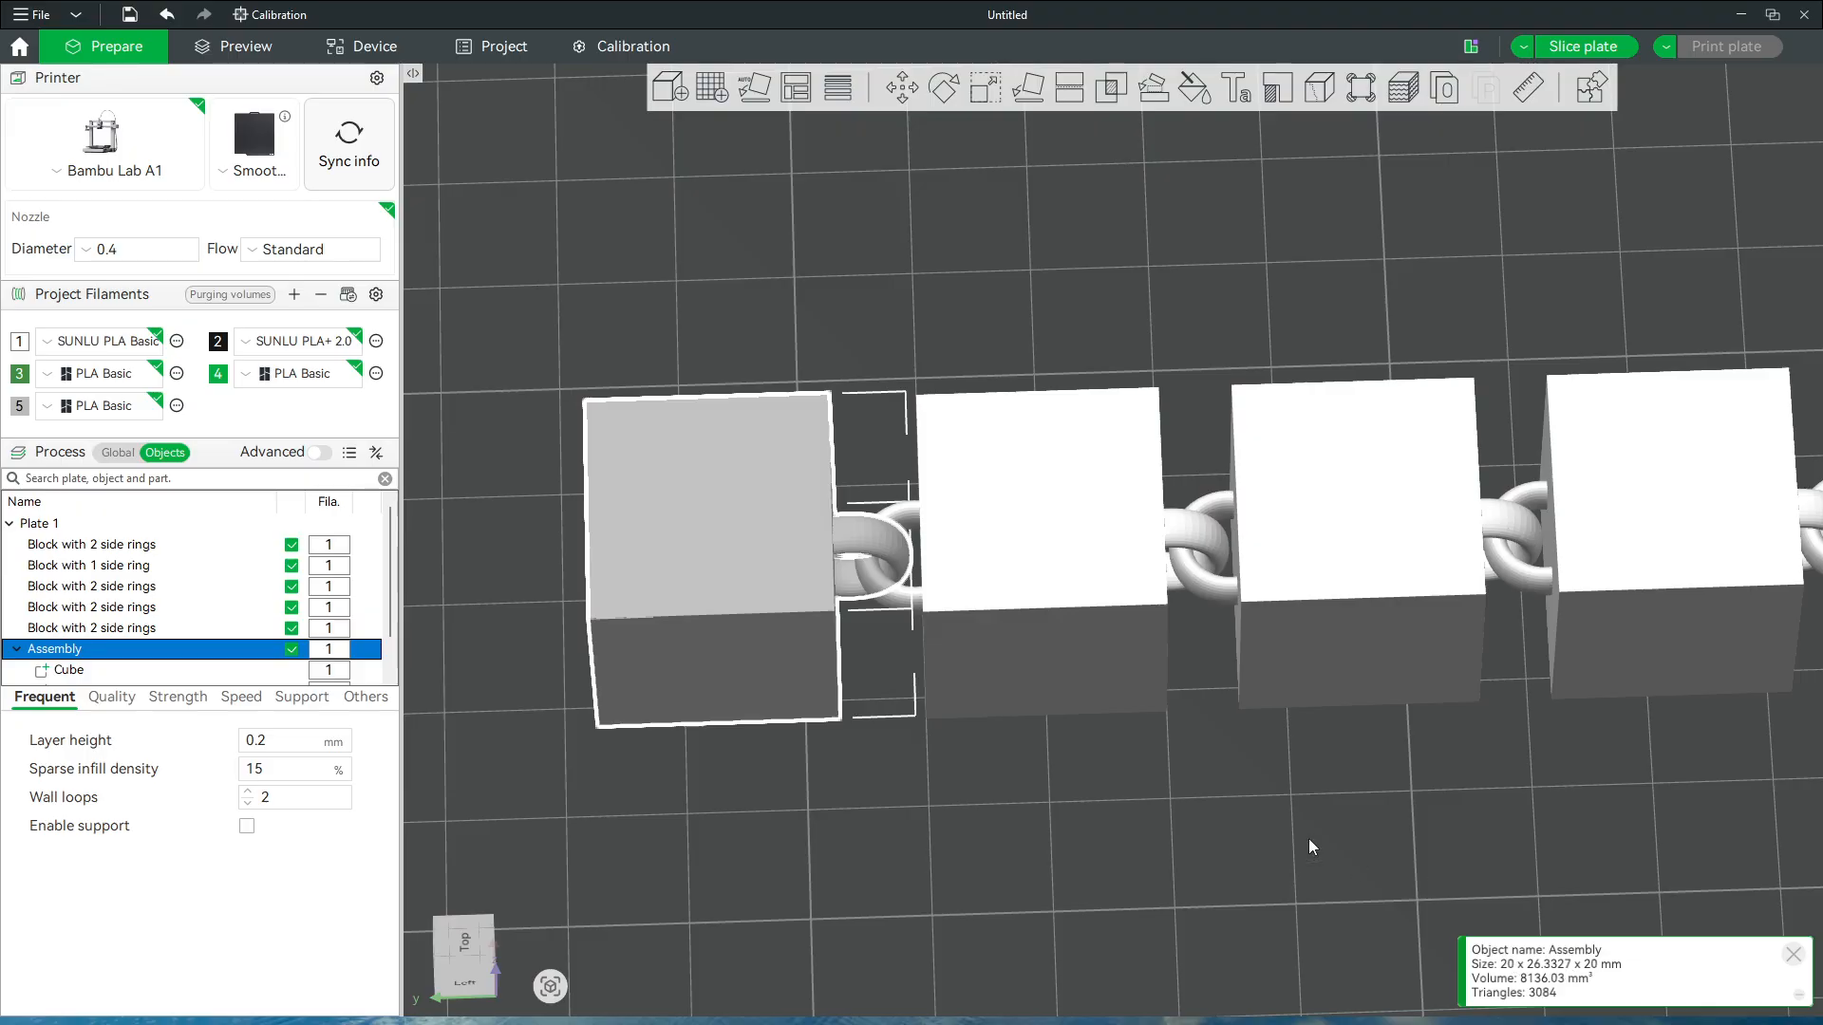
click(904, 89)
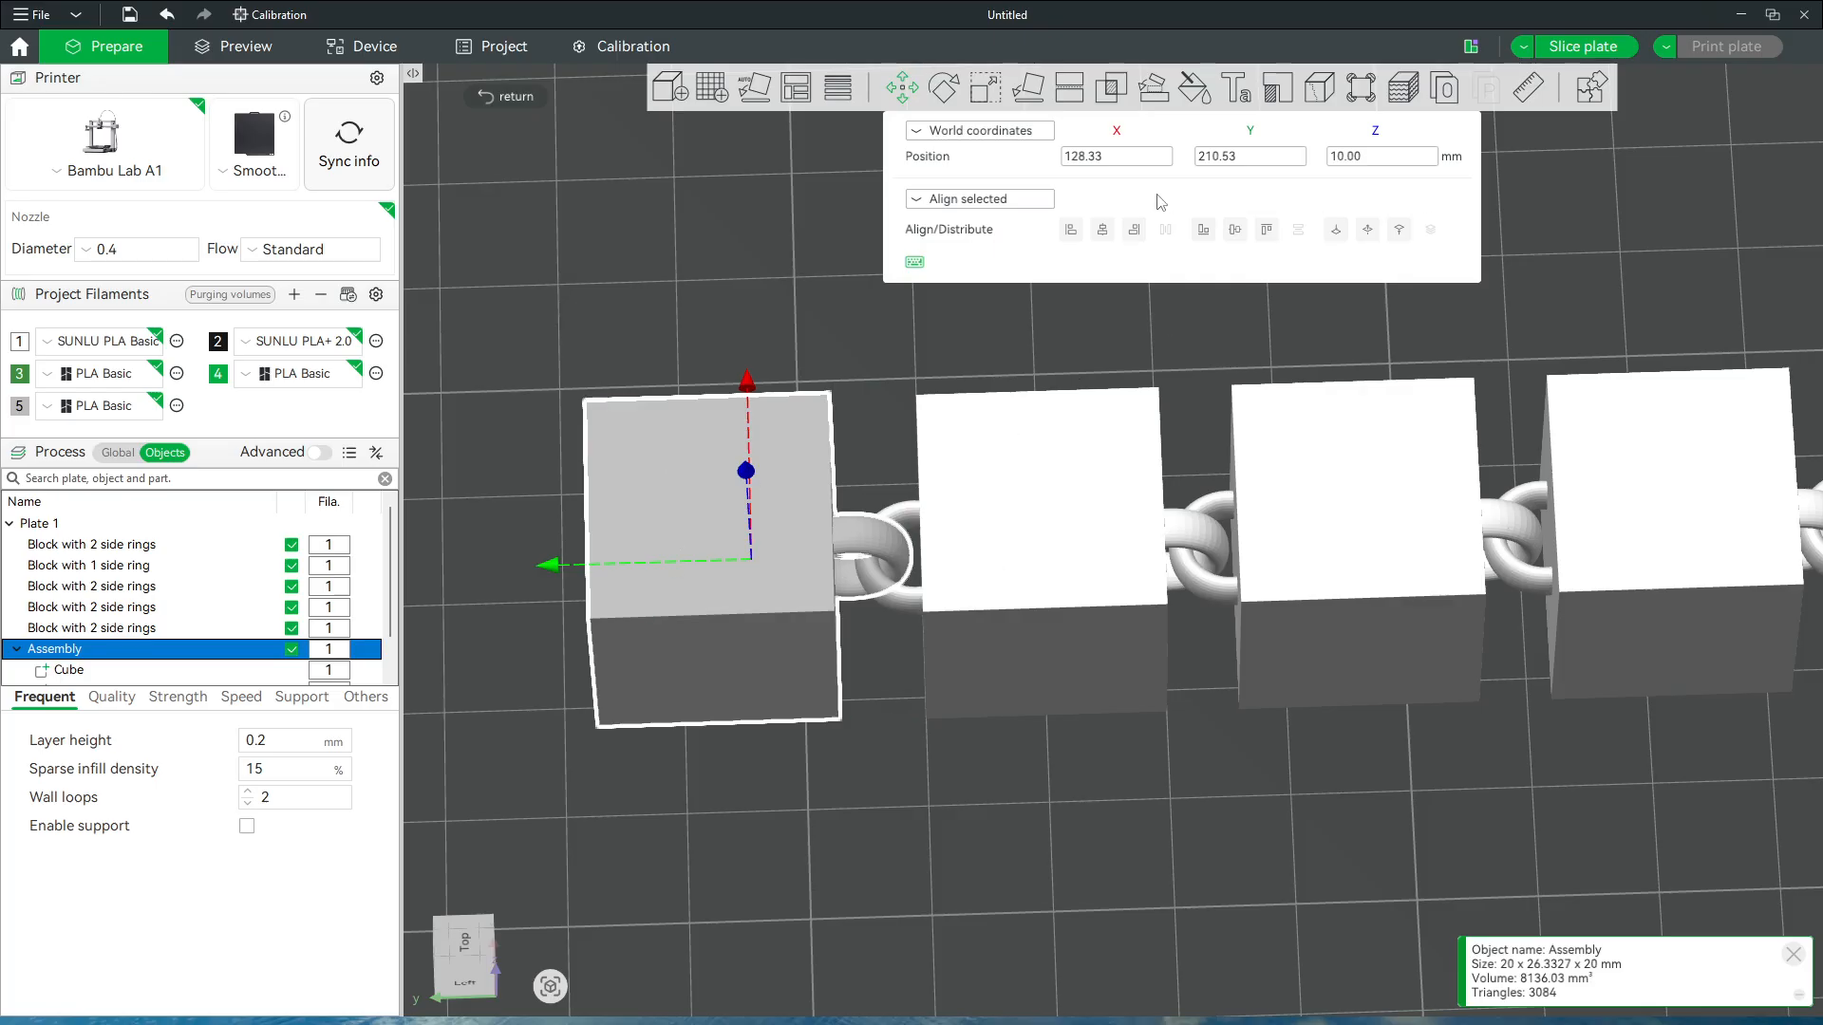
click(1119, 159)
key(BackSpace)
key(BackSpace)
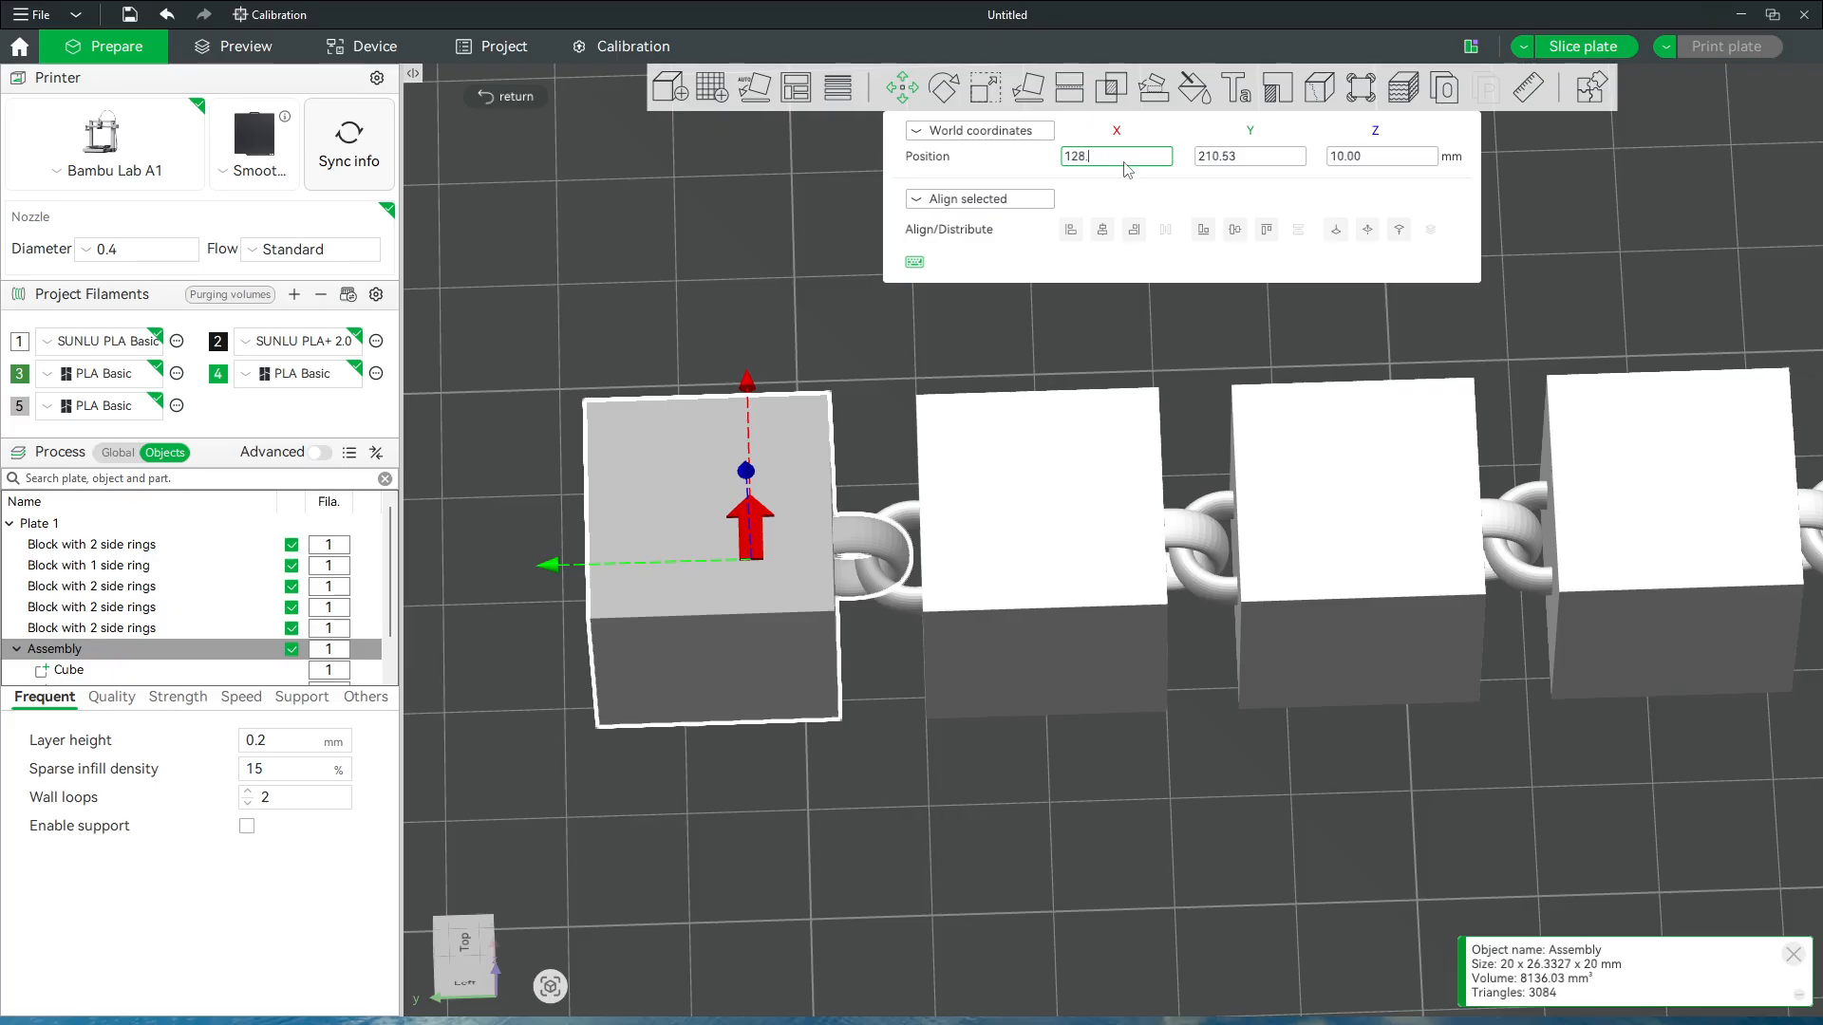
key(Return)
click(1251, 159)
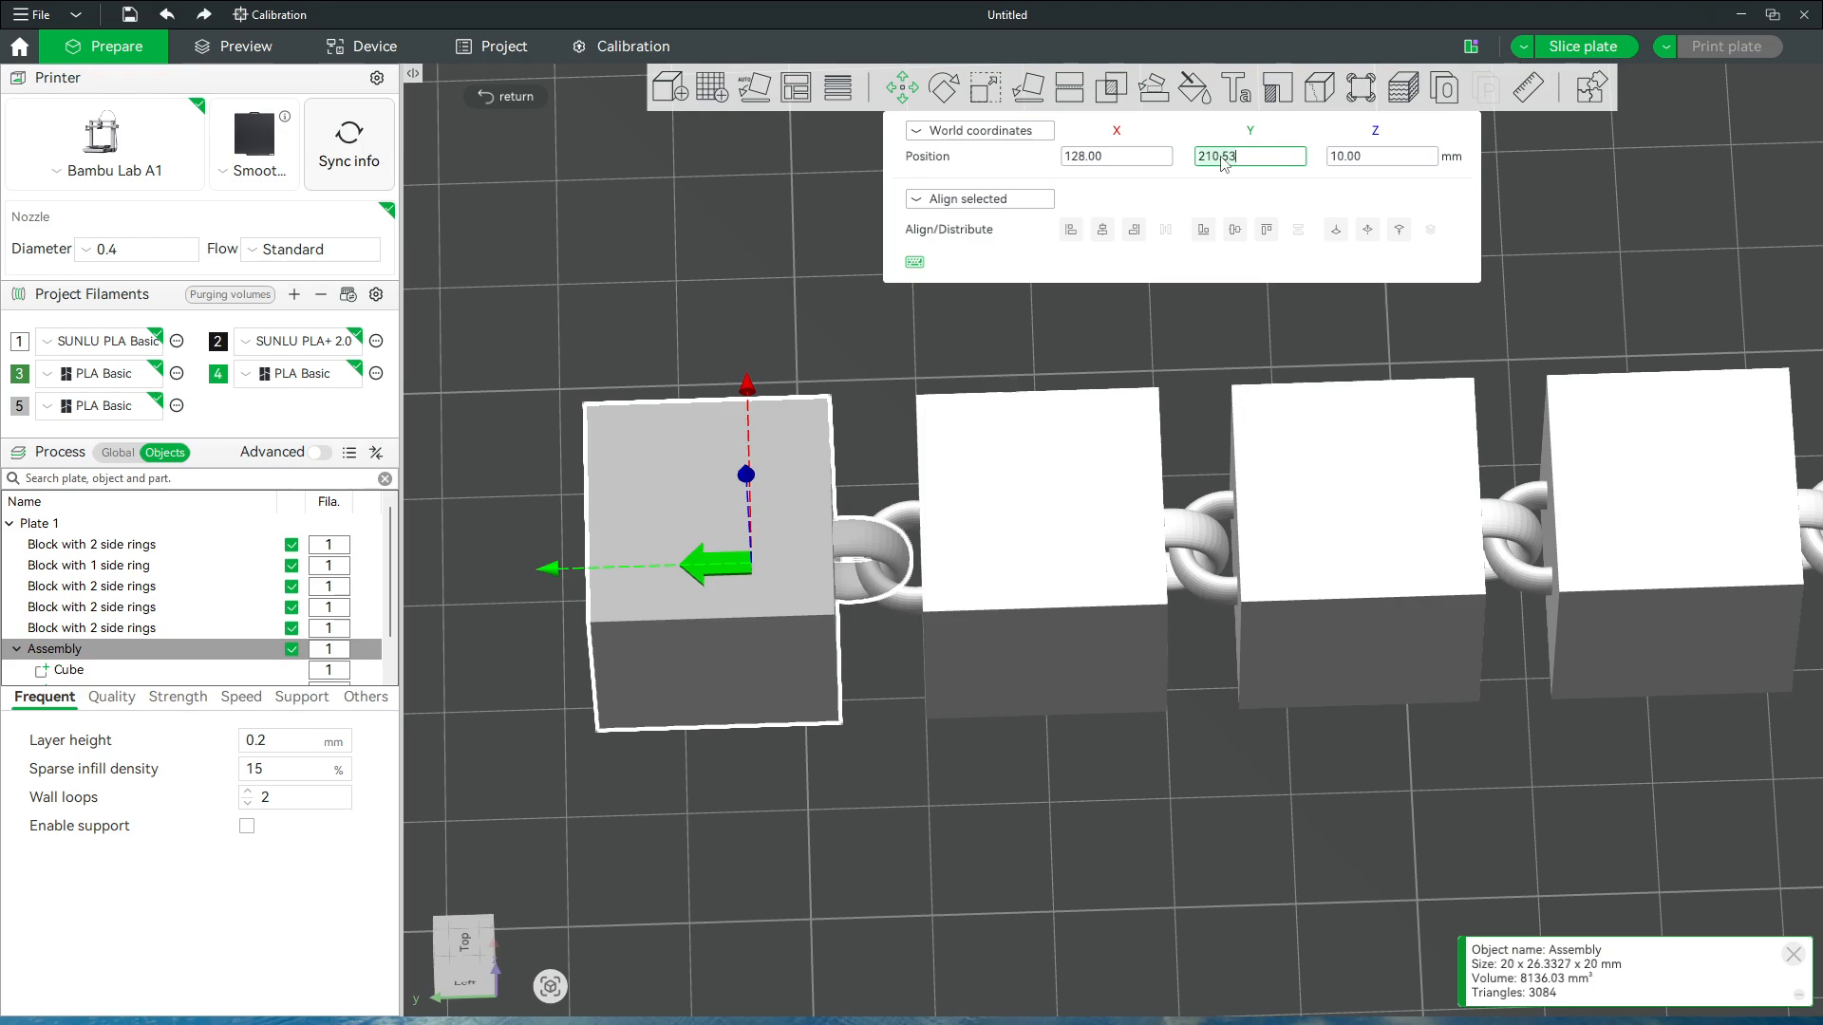
key(BackSpace)
key(BackSpace)
key(Return)
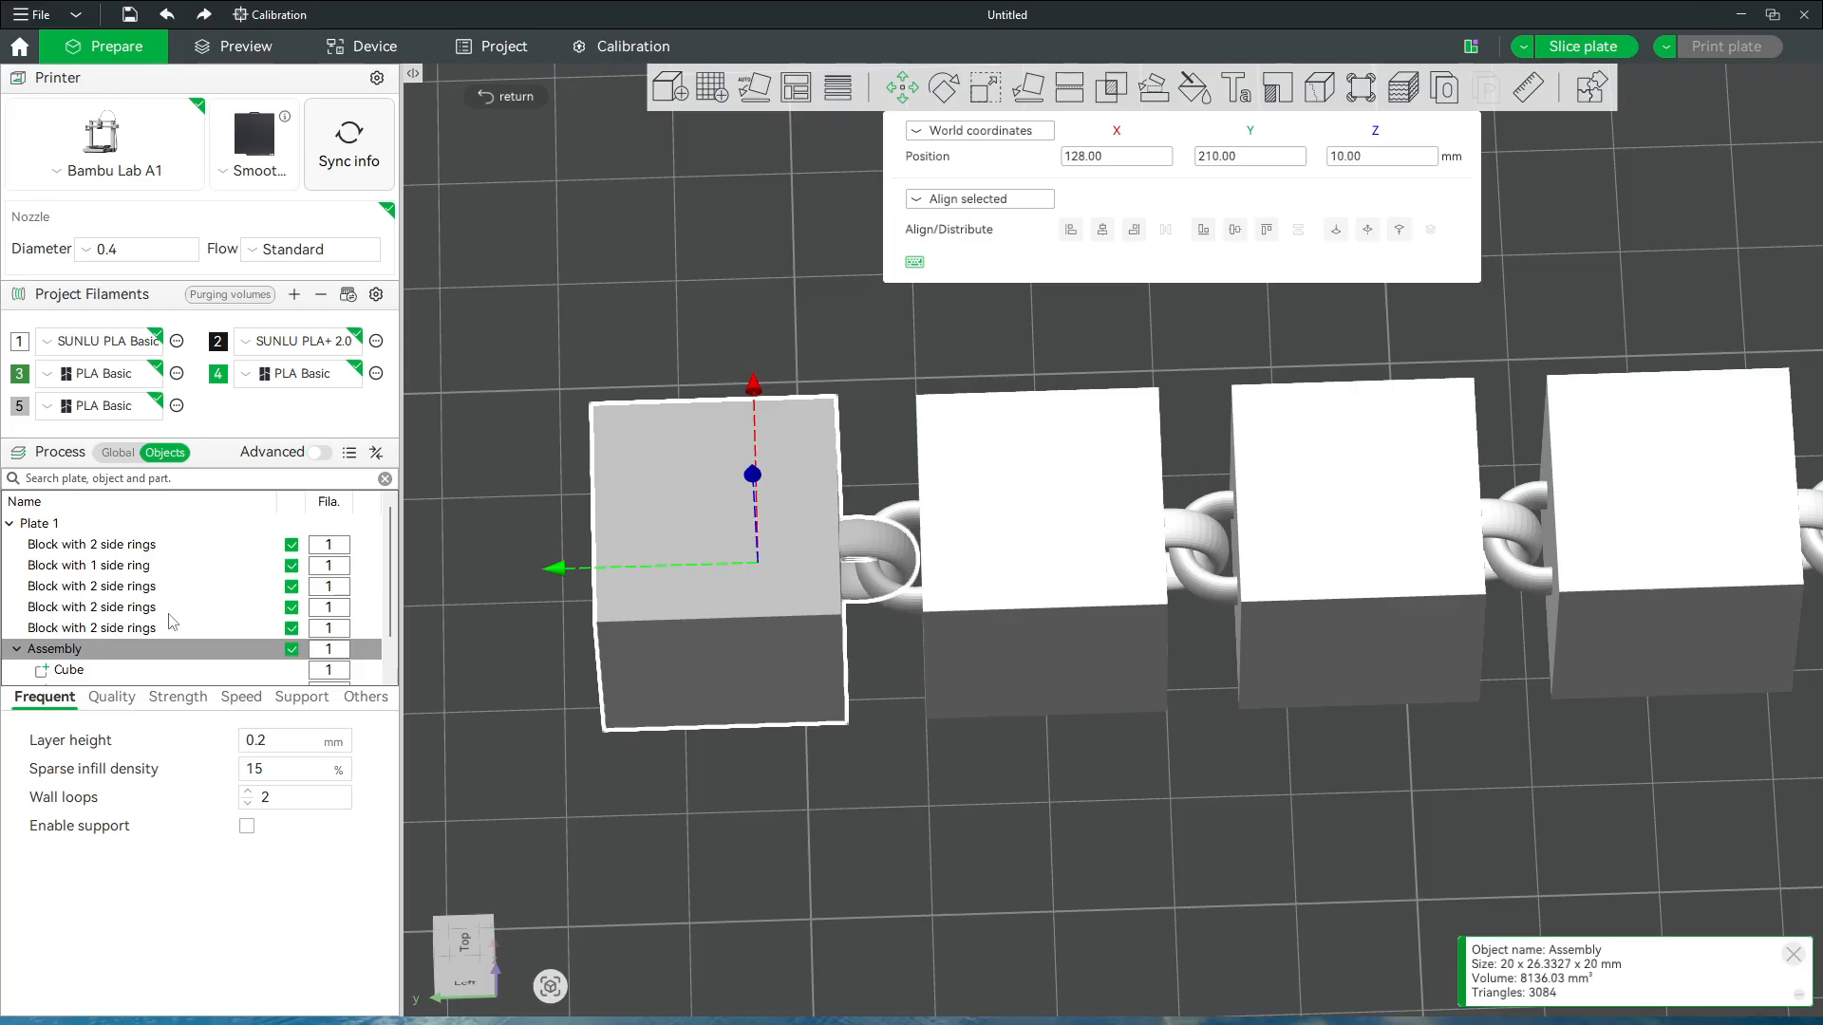
click(925, 841)
Set the Y position of the assembly's cube part to 206 mm so it overlaps its torus more
drag(917, 865, 915, 826)
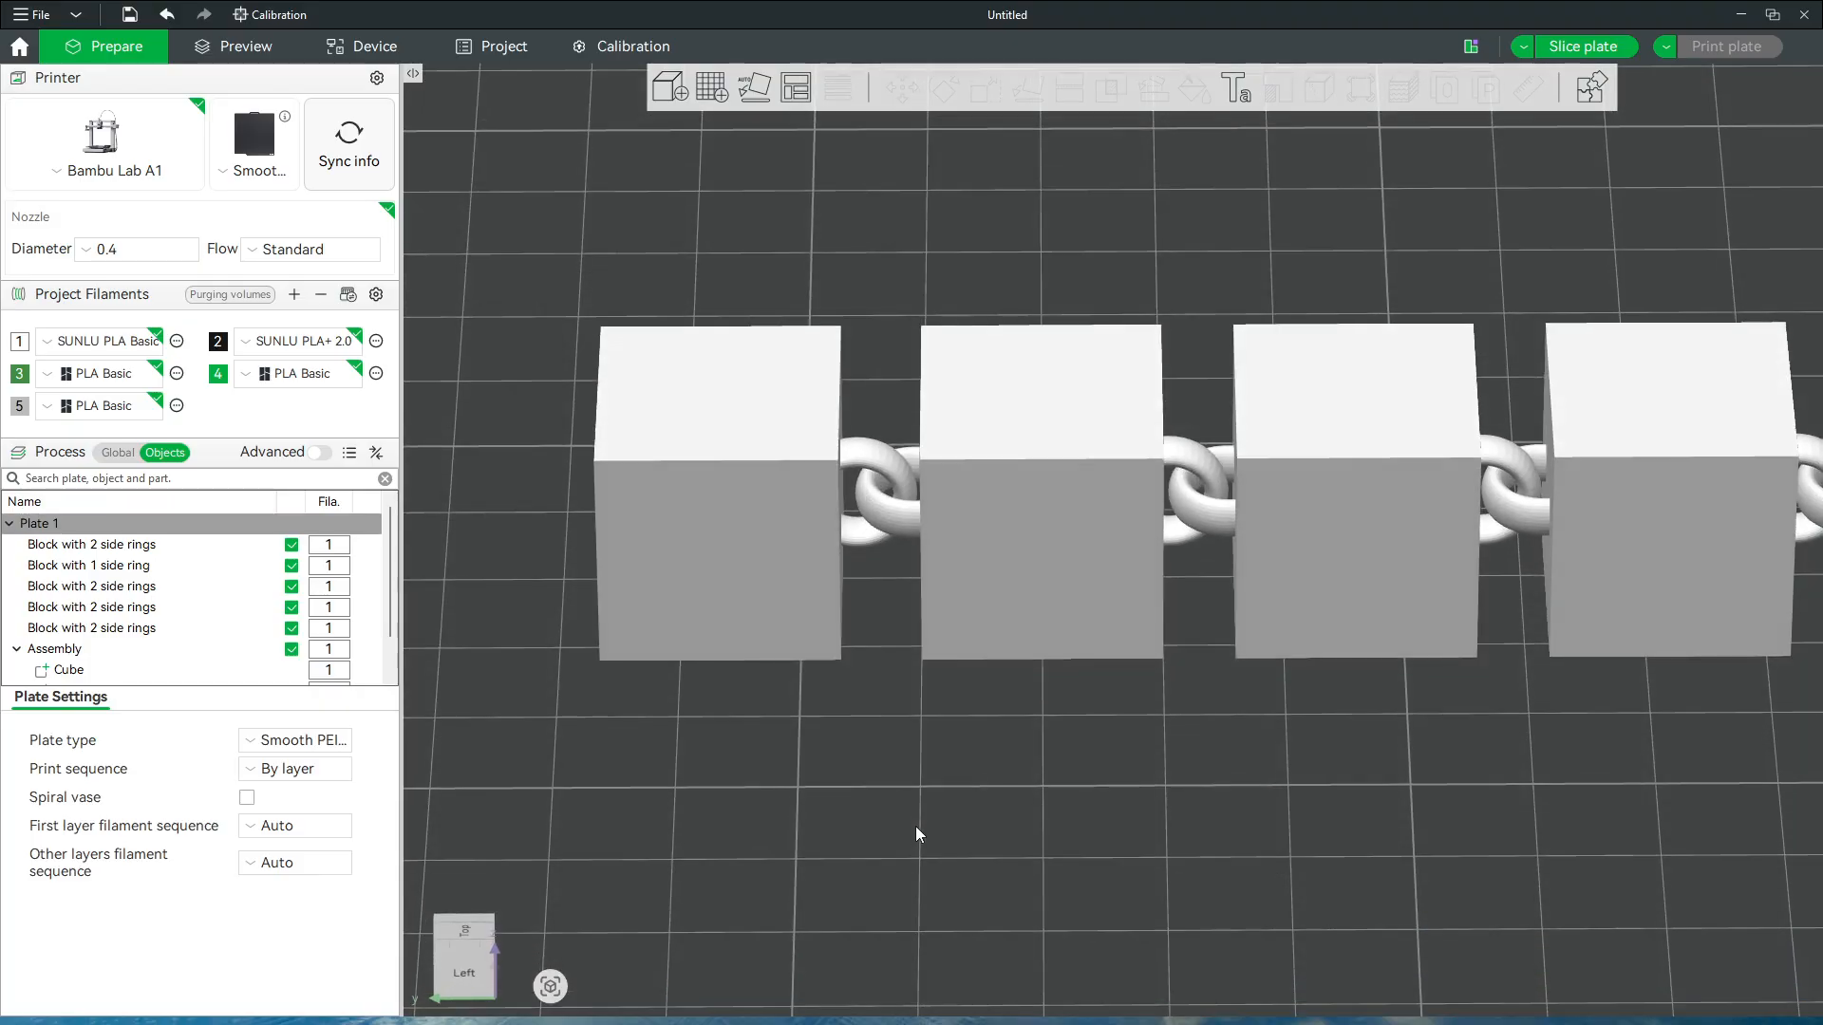
click(68, 670)
drag(890, 799, 901, 828)
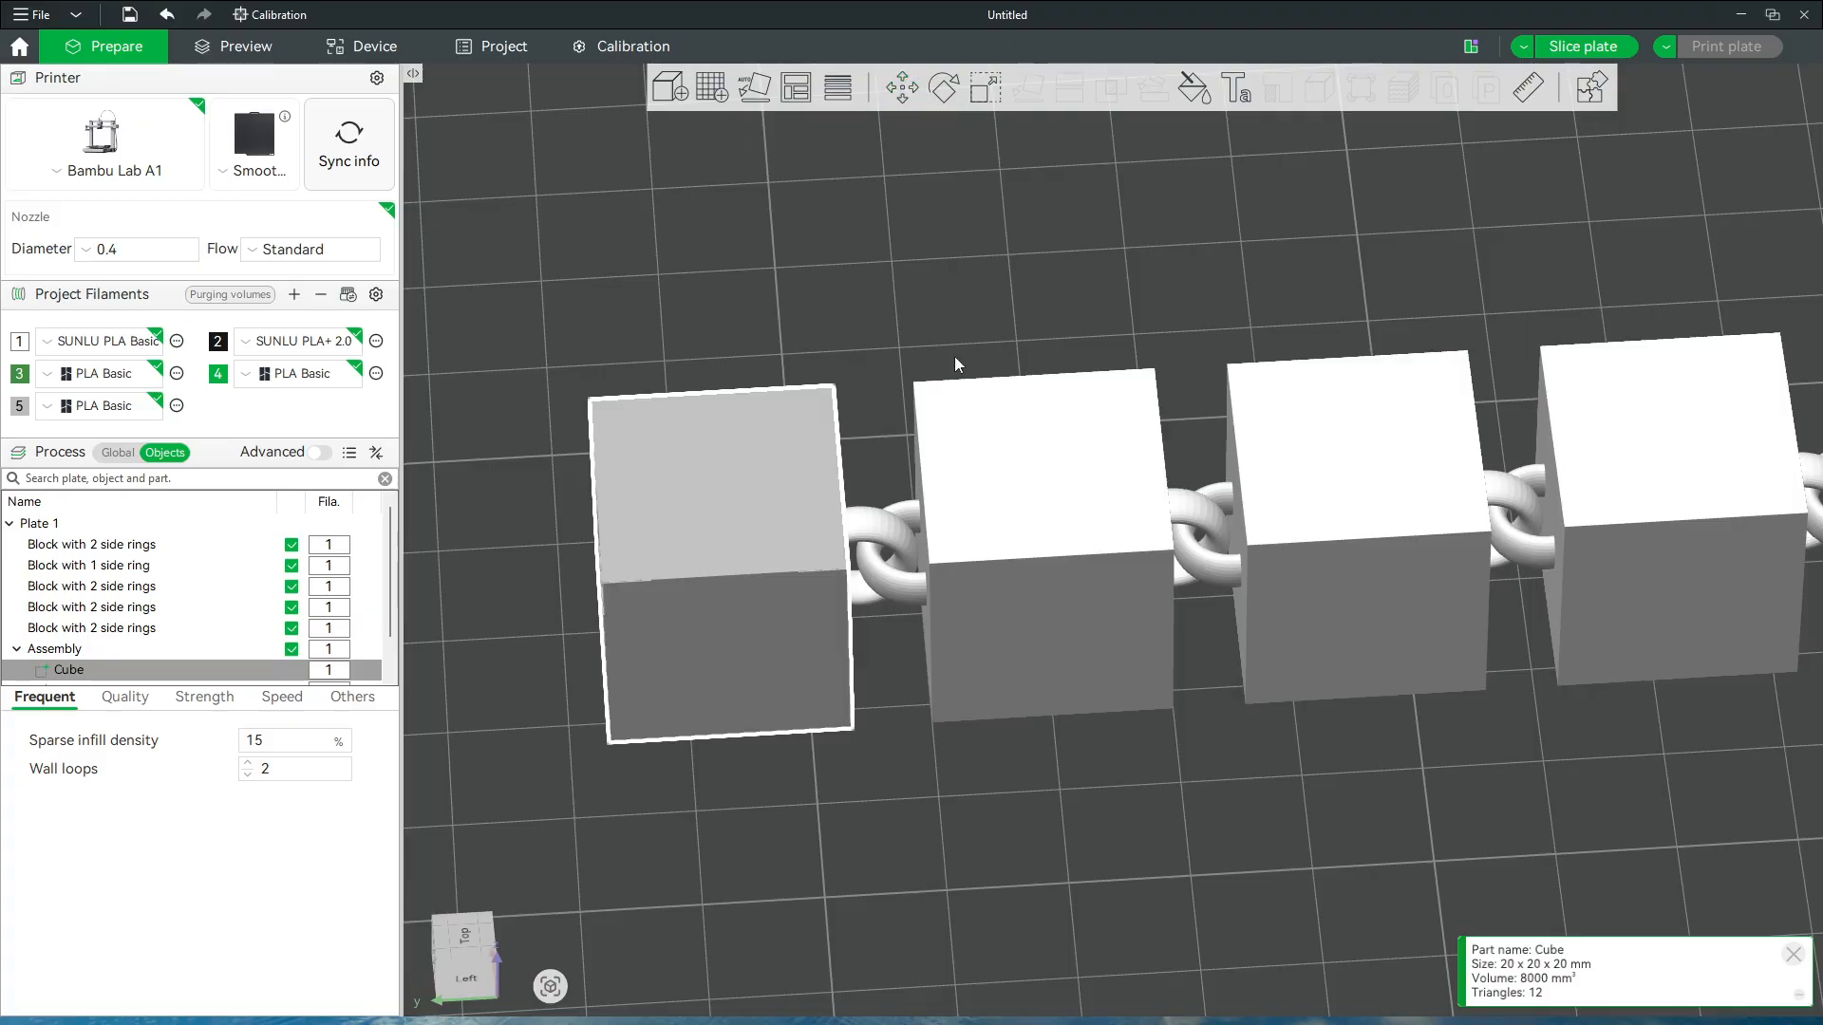
click(98, 651)
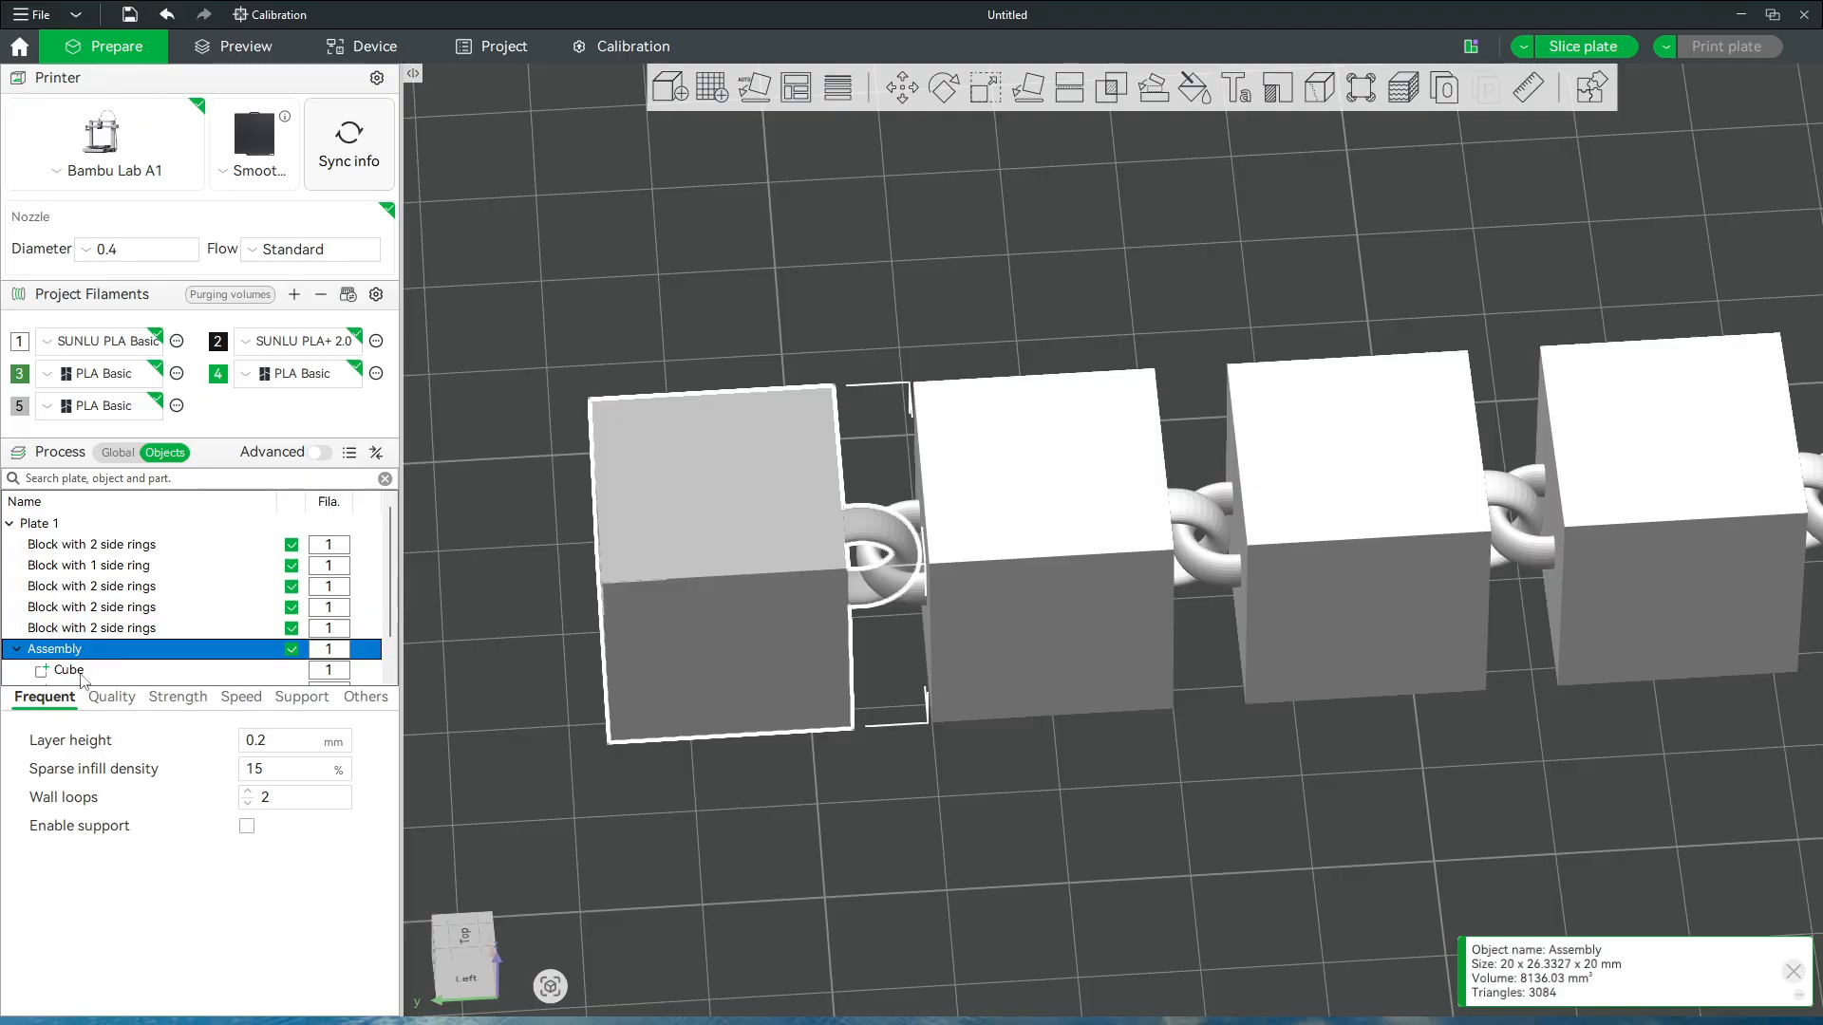
click(87, 676)
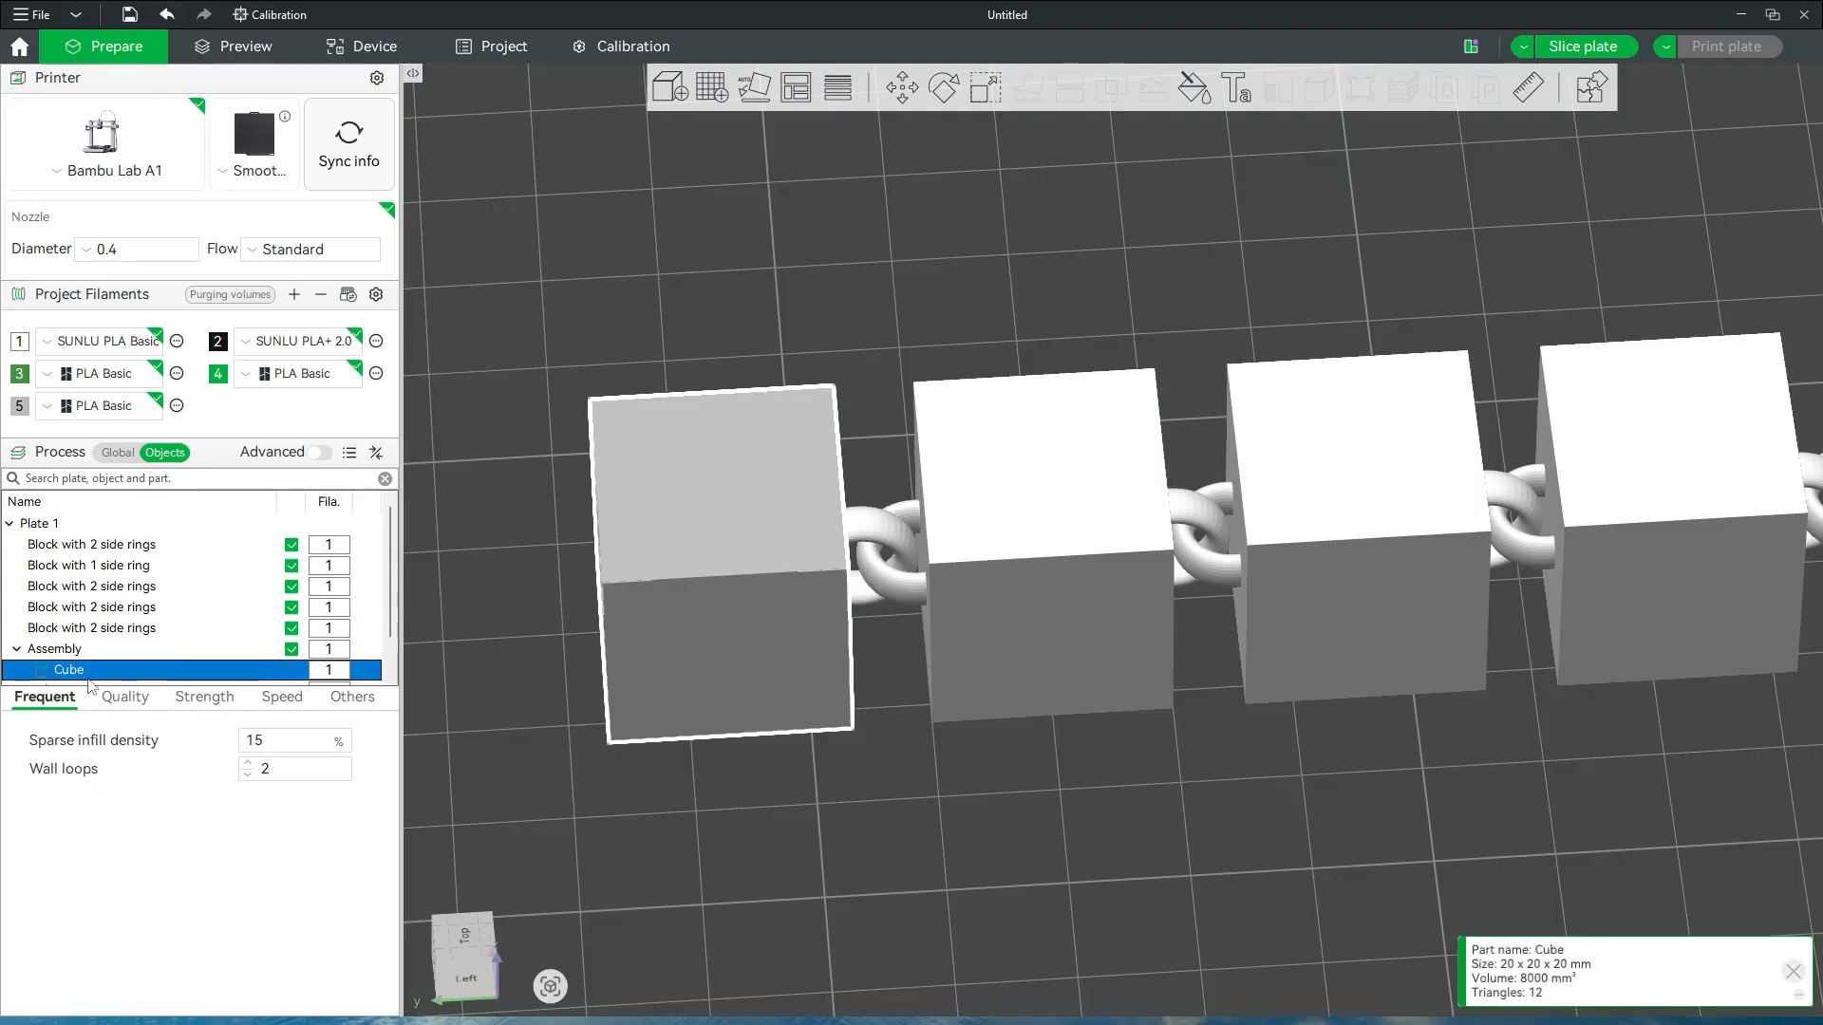
click(900, 85)
click(1259, 162)
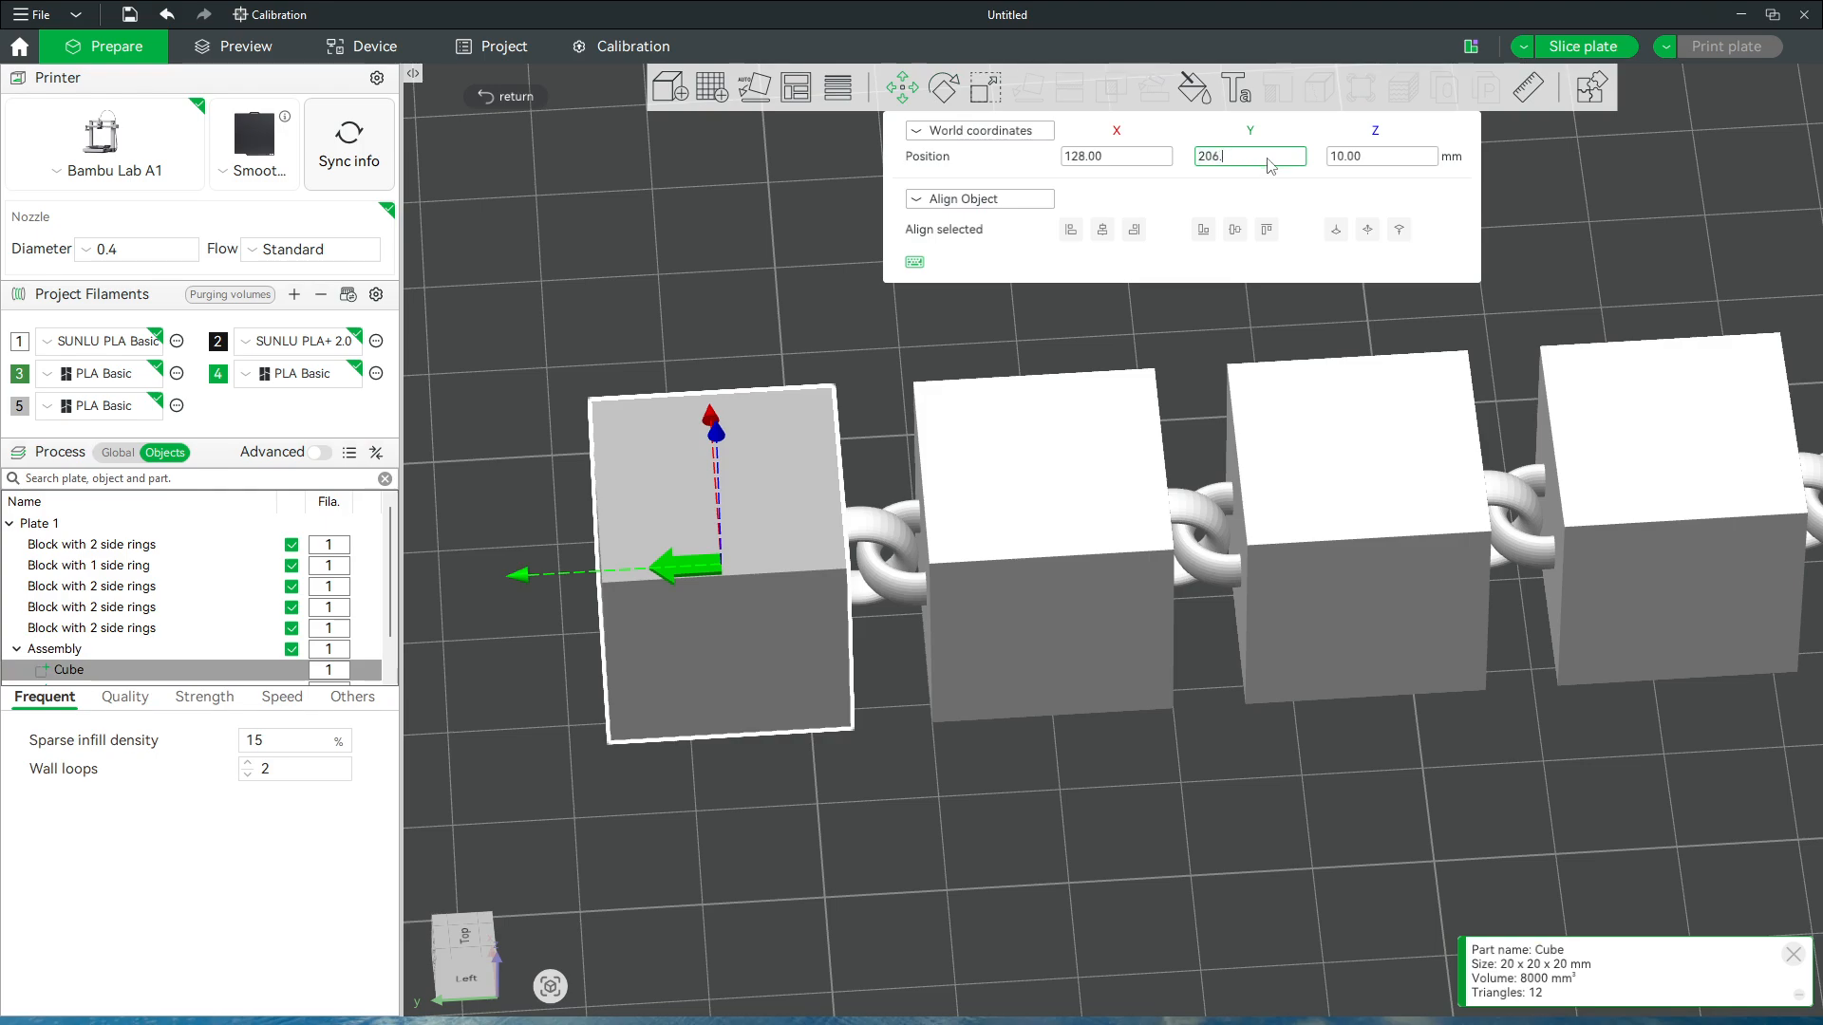
key(Return)
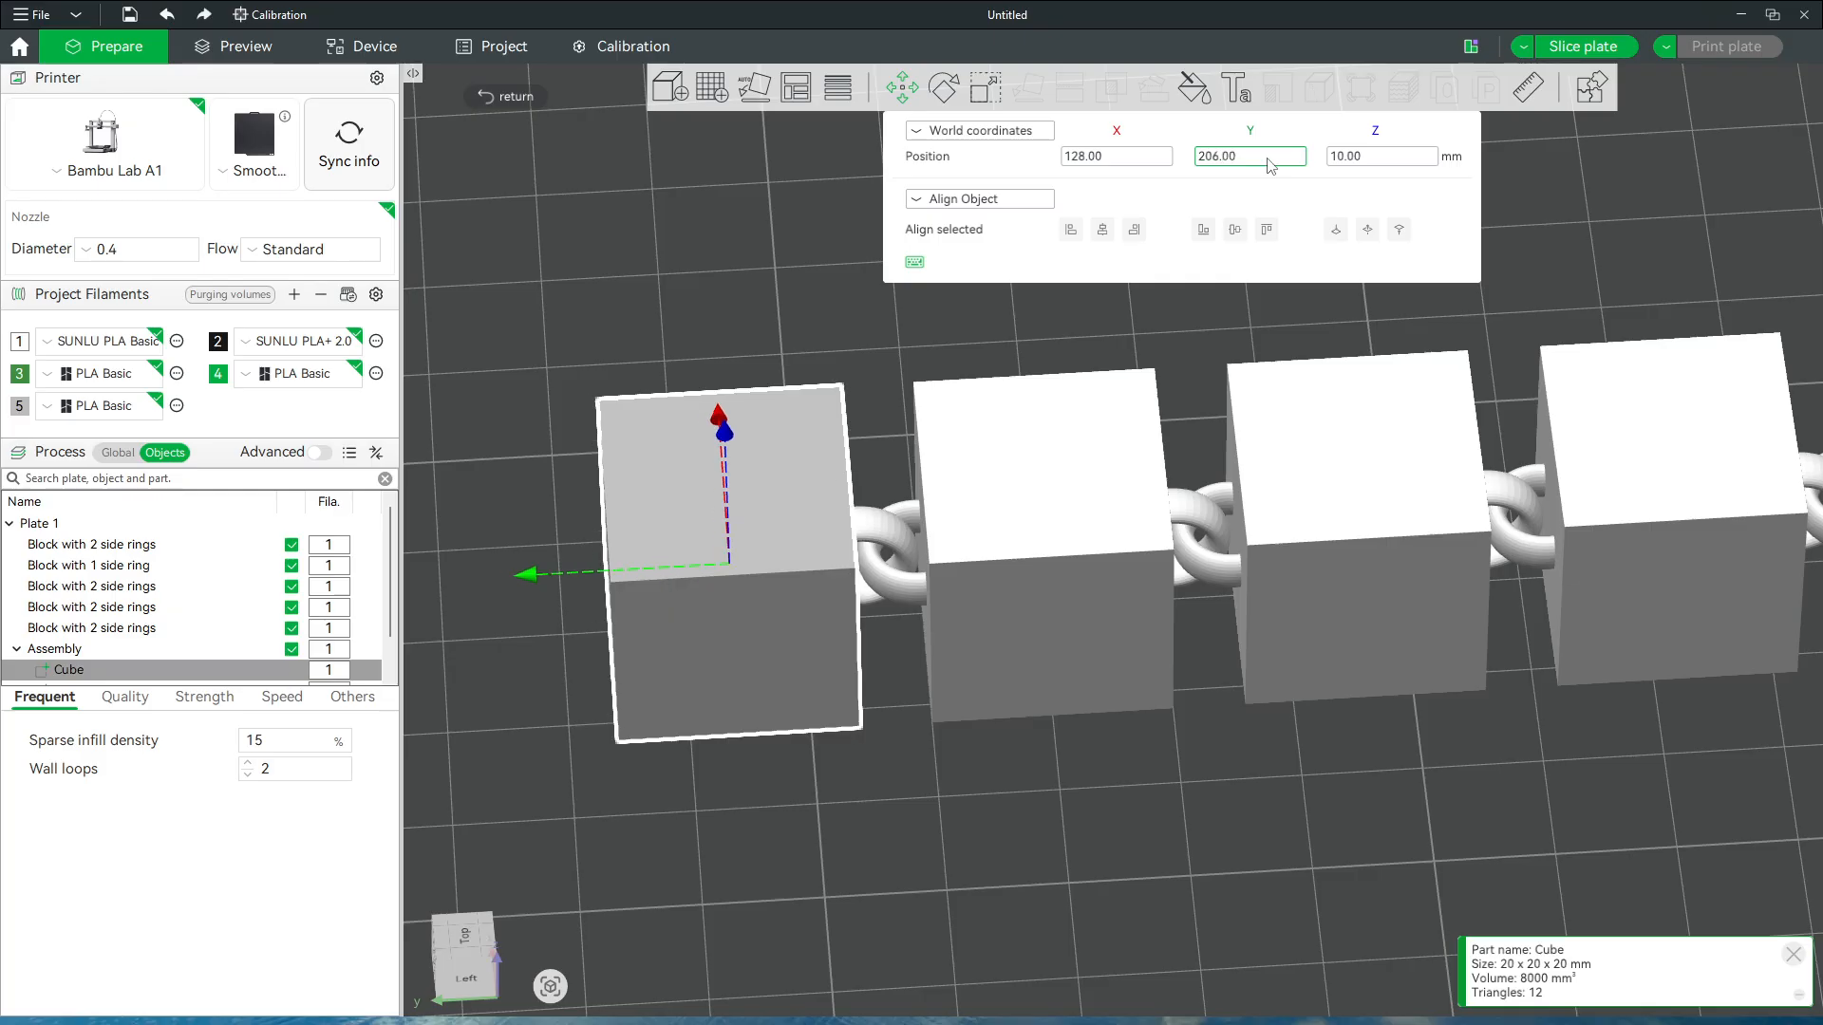
Check the assembly's position, then examine the whole row of linked blocks on the plate
click(78, 653)
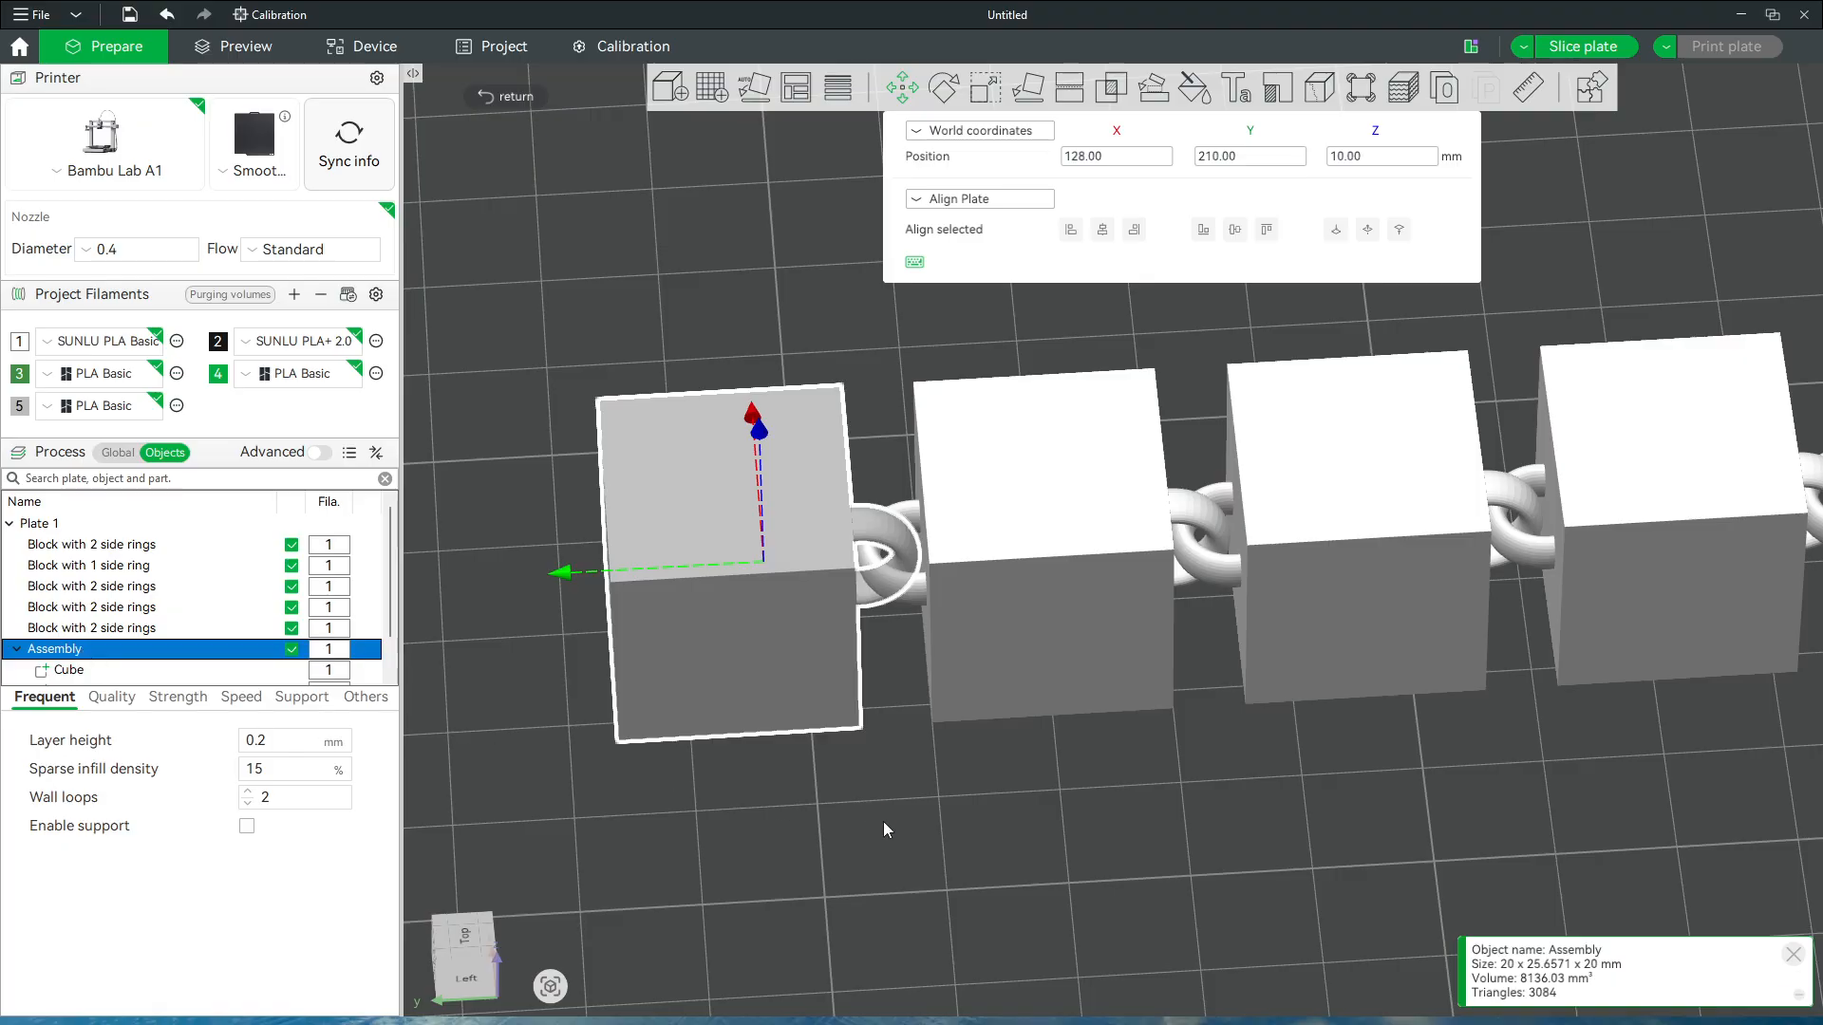
click(940, 868)
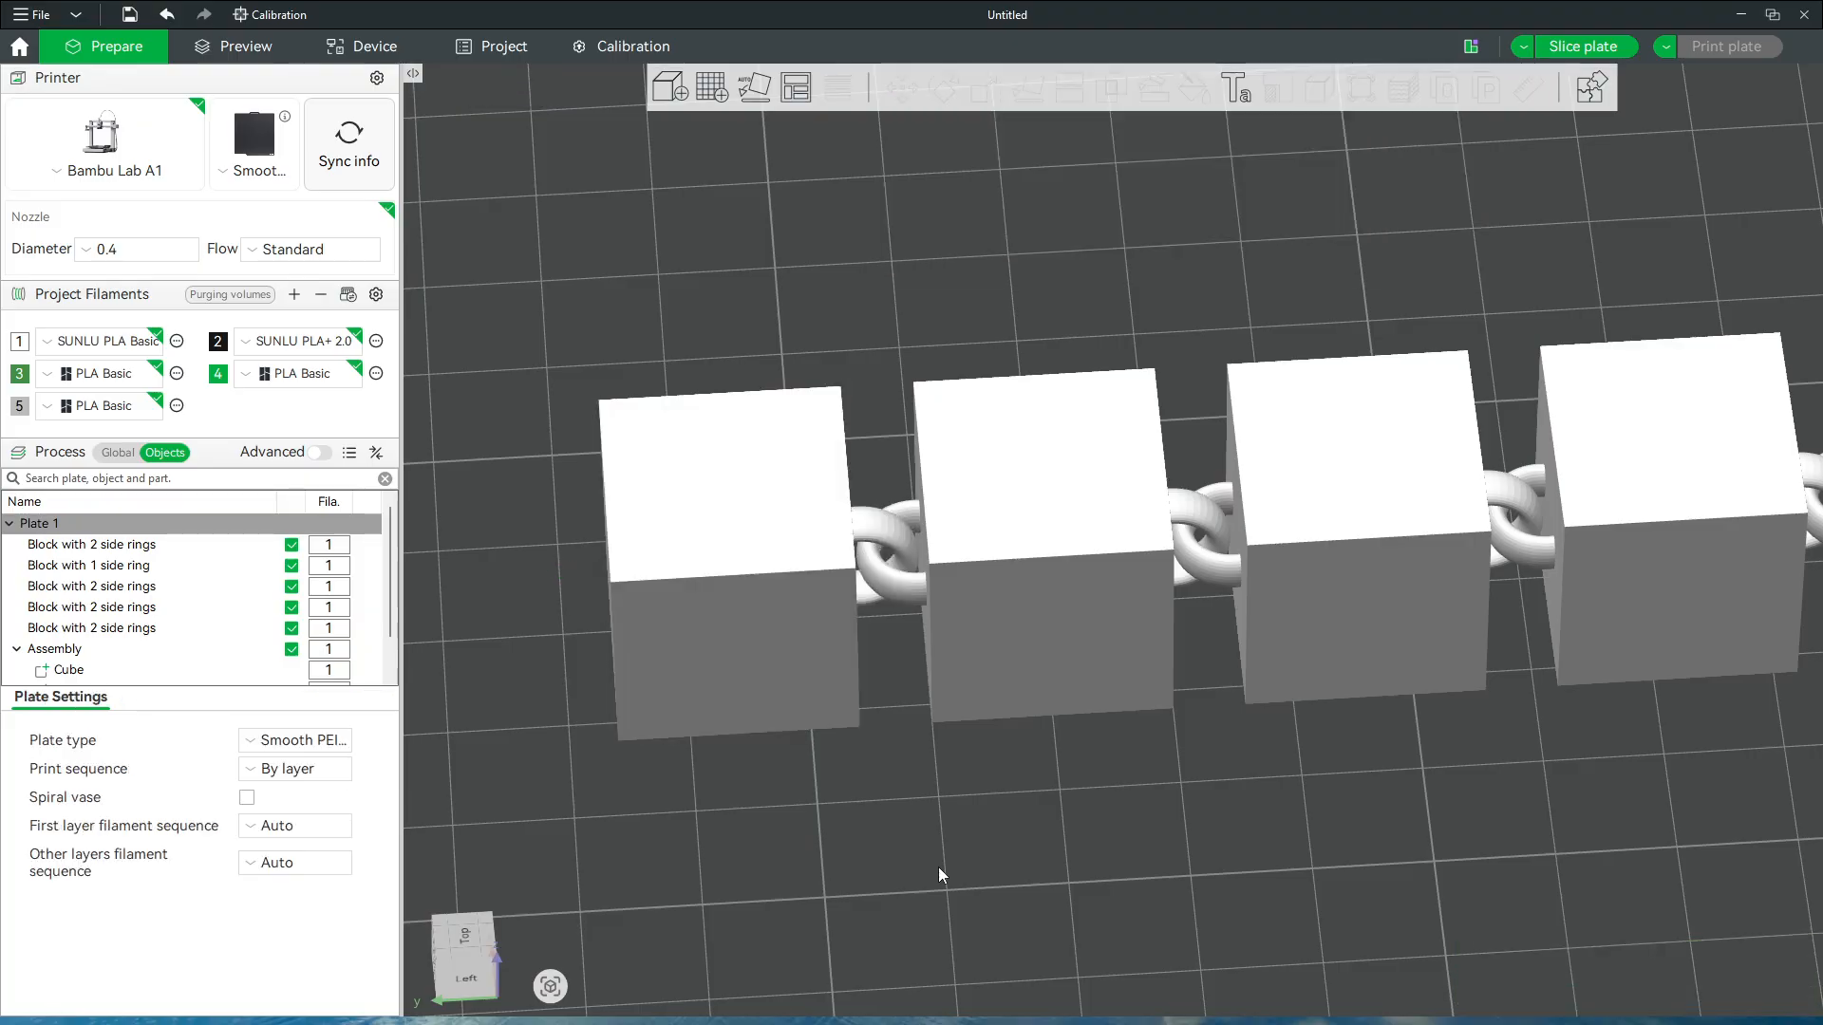
drag(938, 867, 938, 828)
scroll(940, 835, down, 5)
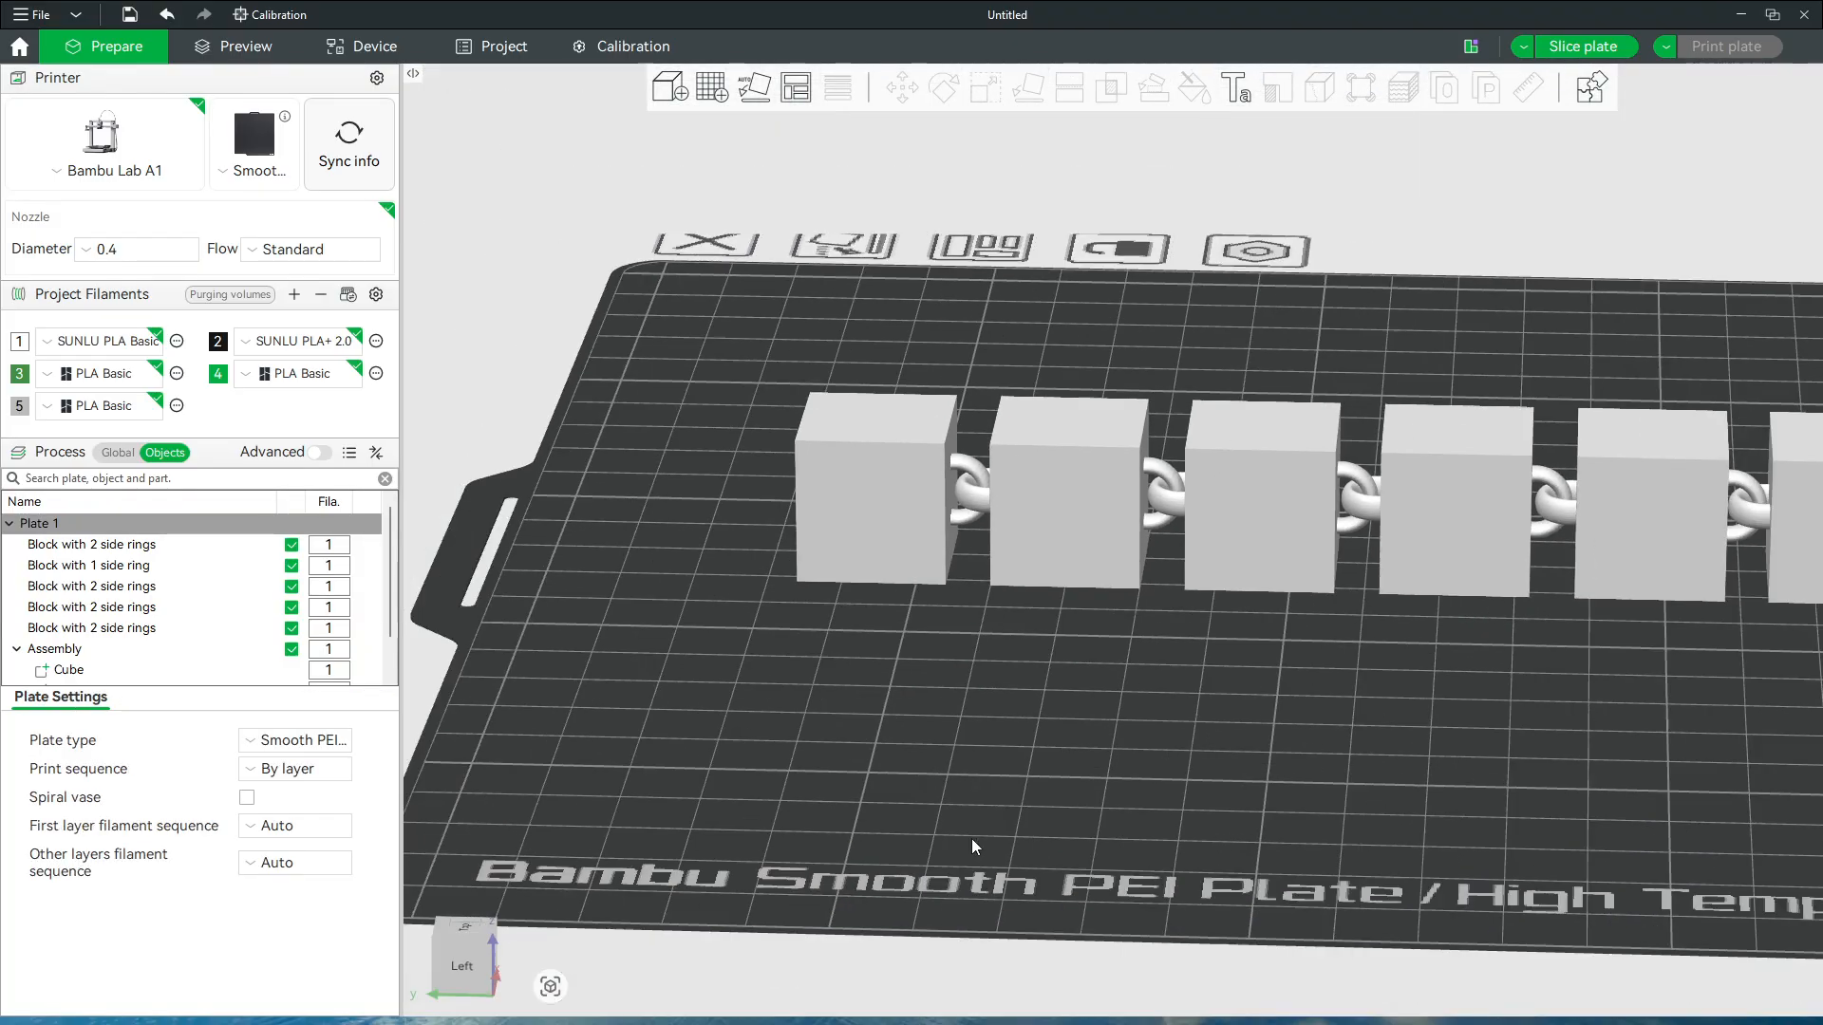
drag(1054, 736, 780, 805)
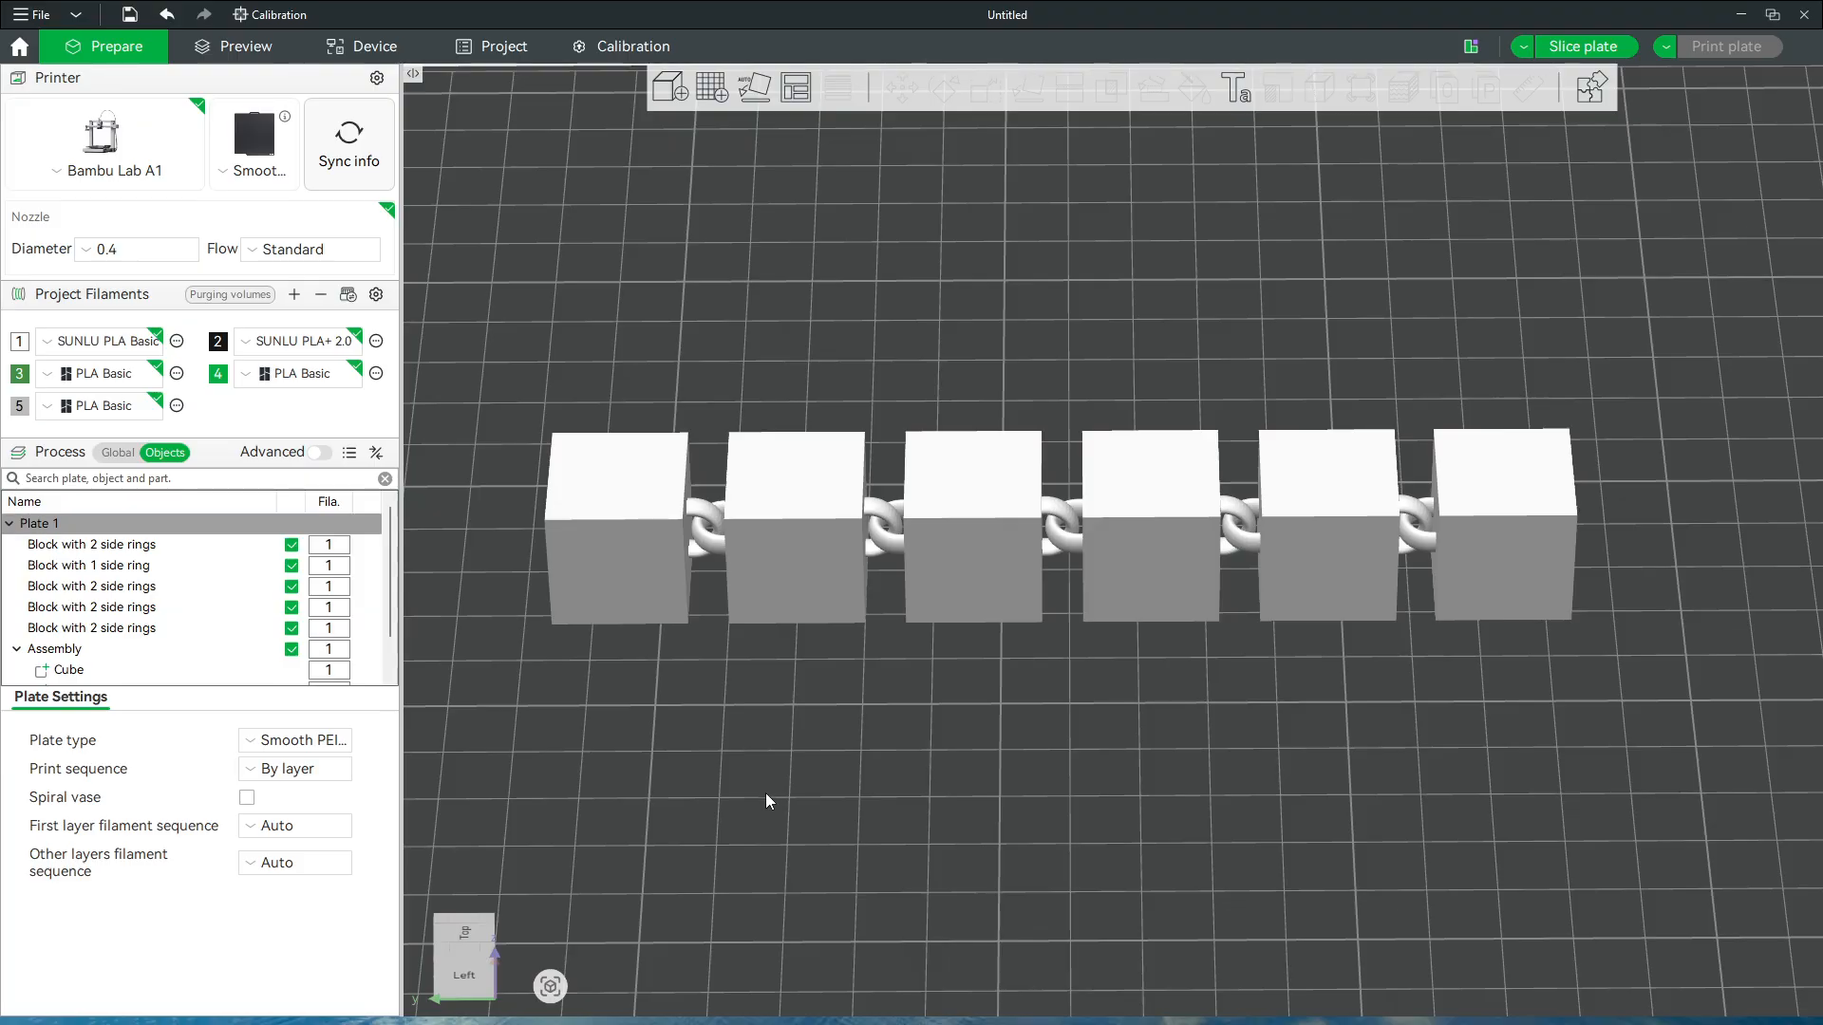
mouse_move(755, 795)
mouse_down()
mouse_move(823, 748)
mouse_move(953, 765)
mouse_move(816, 782)
mouse_move(733, 749)
mouse_move(881, 740)
mouse_move(703, 742)
mouse_move(726, 801)
mouse_move(760, 785)
mouse_move(764, 802)
mouse_up()
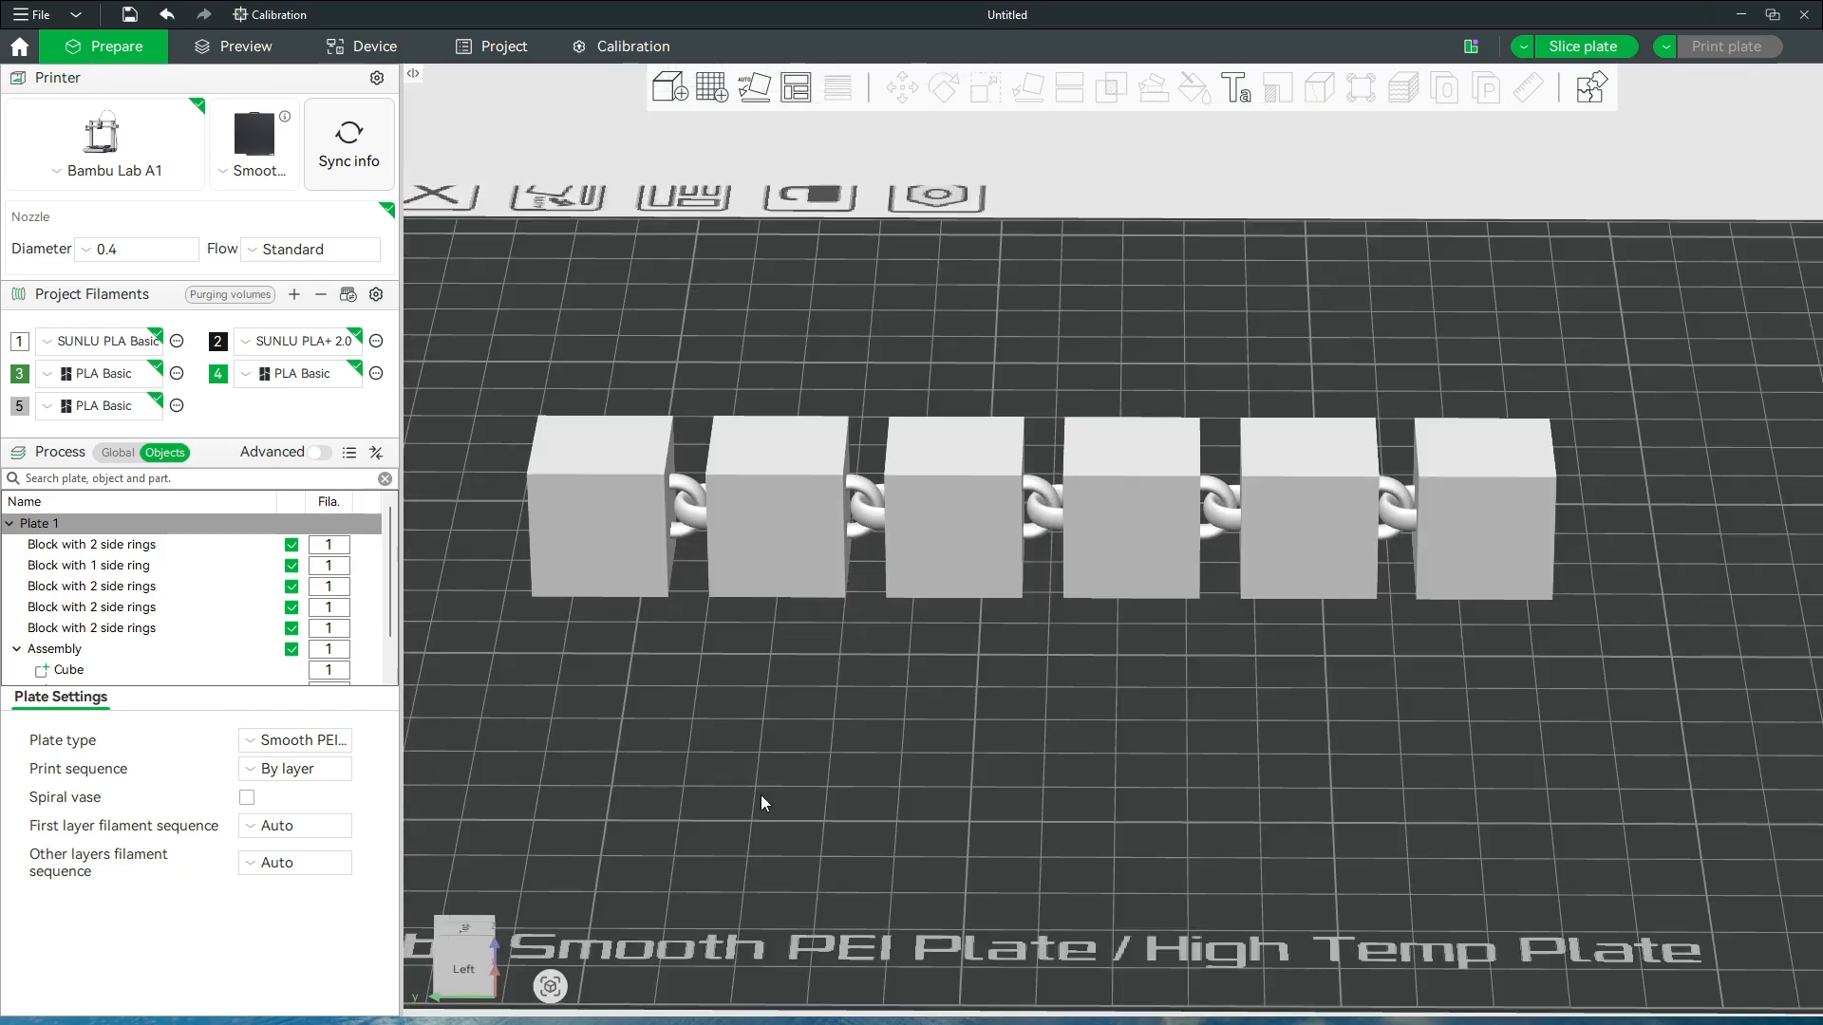